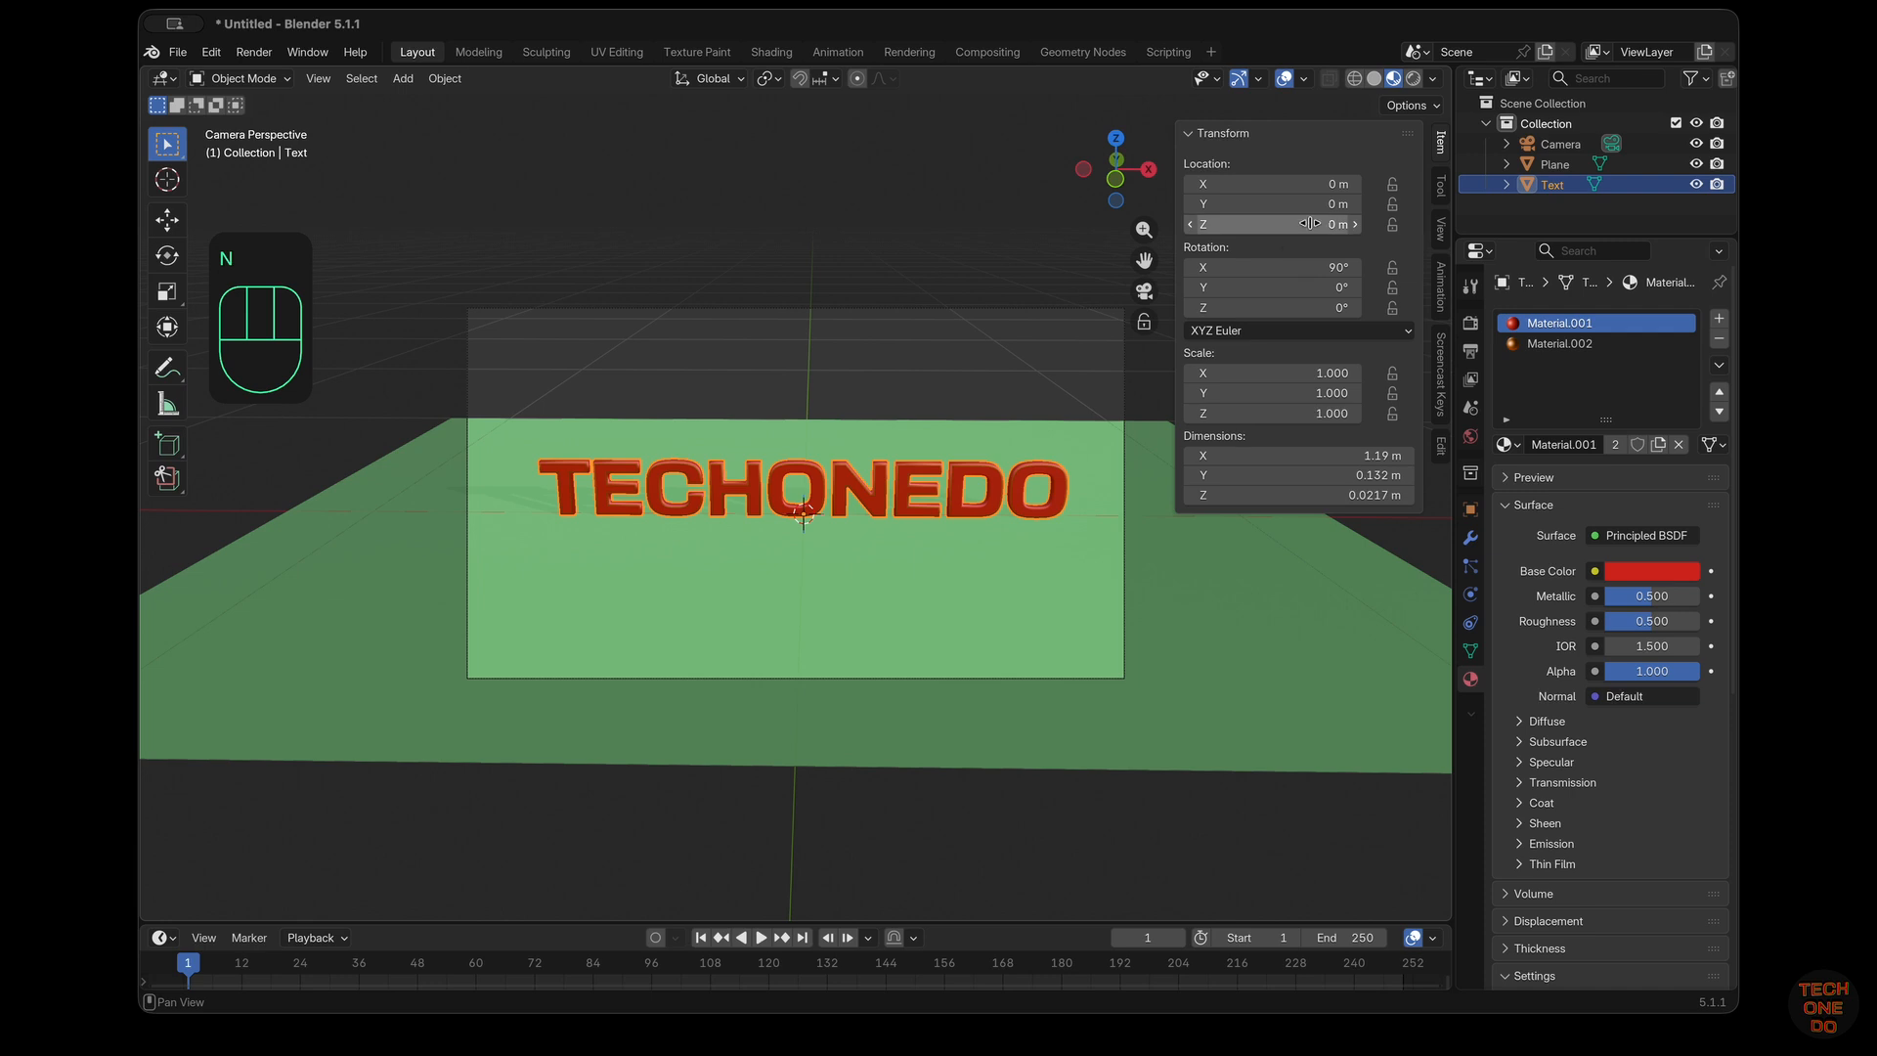
# Set the TECHONEDO text's Z location to 0.5 m and lock its Z location
pyautogui.click(1287, 217)
pyautogui.moveTo(1291, 211); pyautogui.dragTo(1308, 224)
pyautogui.click(1308, 224)
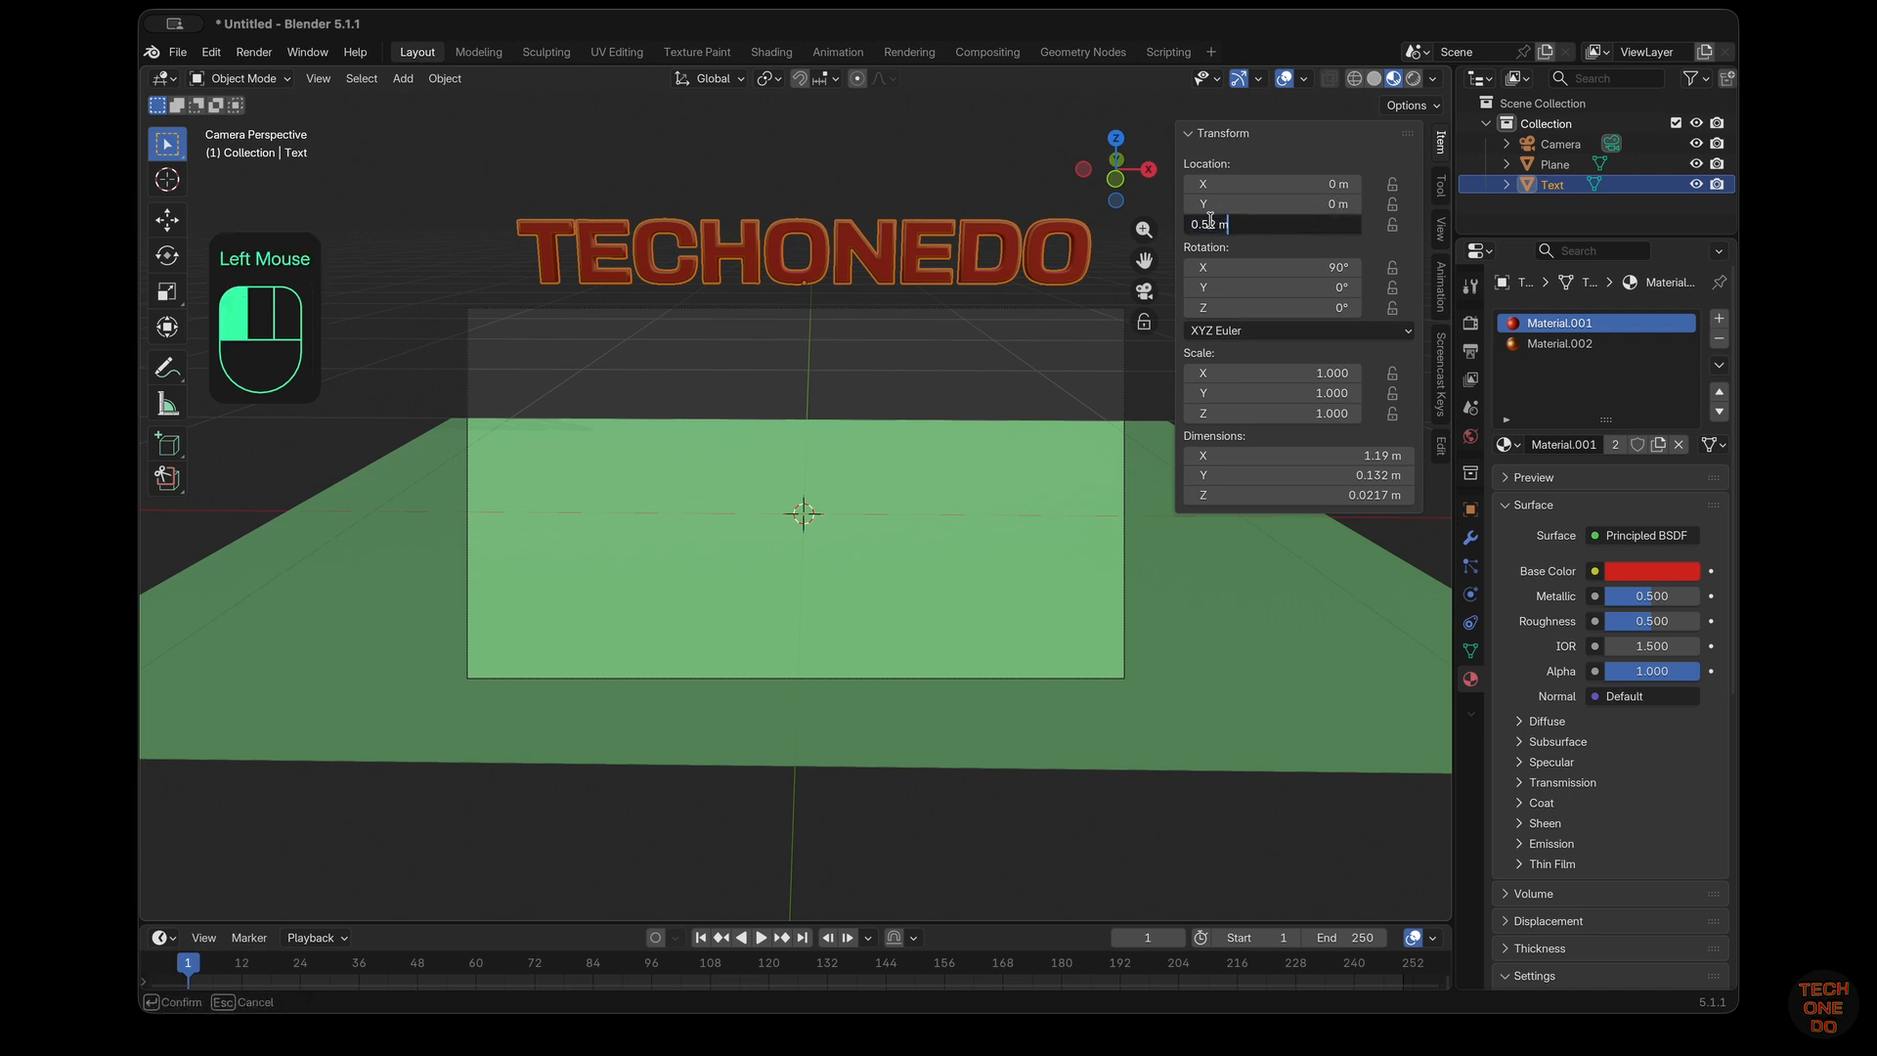
pyautogui.press('Return')
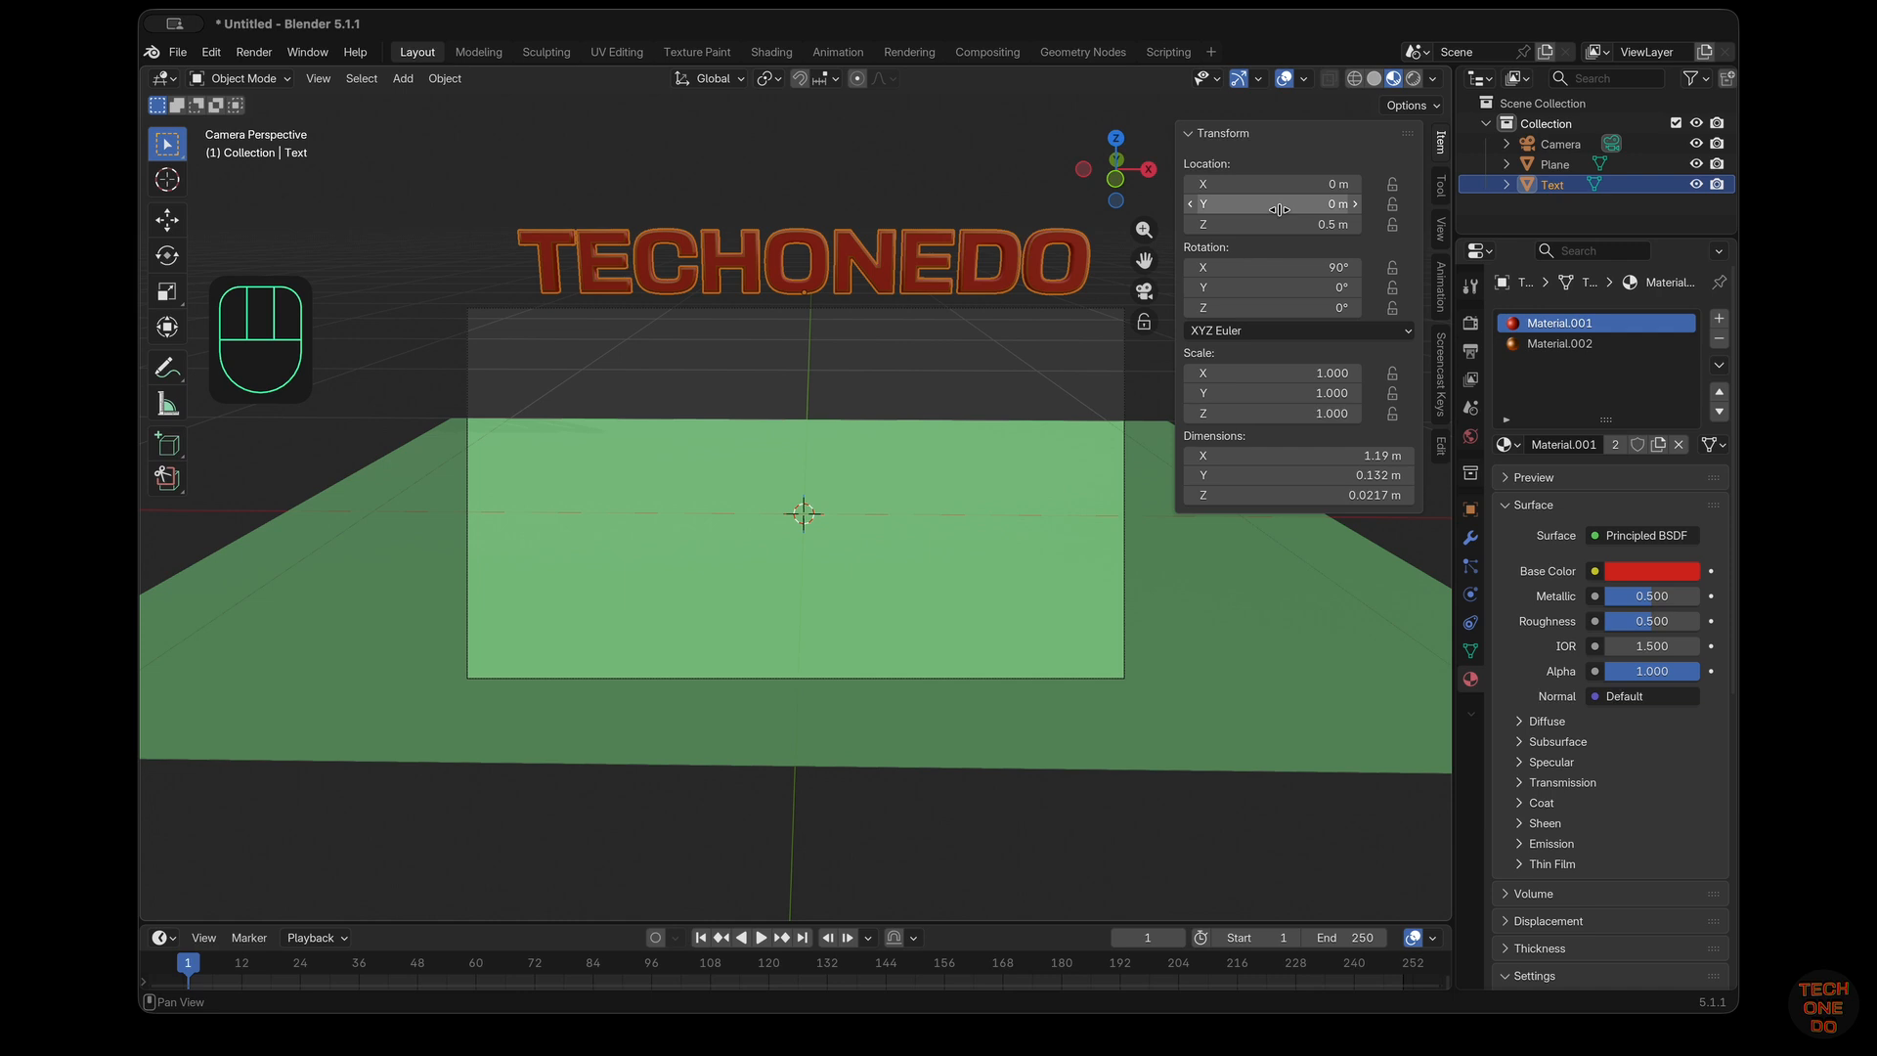
pyautogui.click(1392, 226)
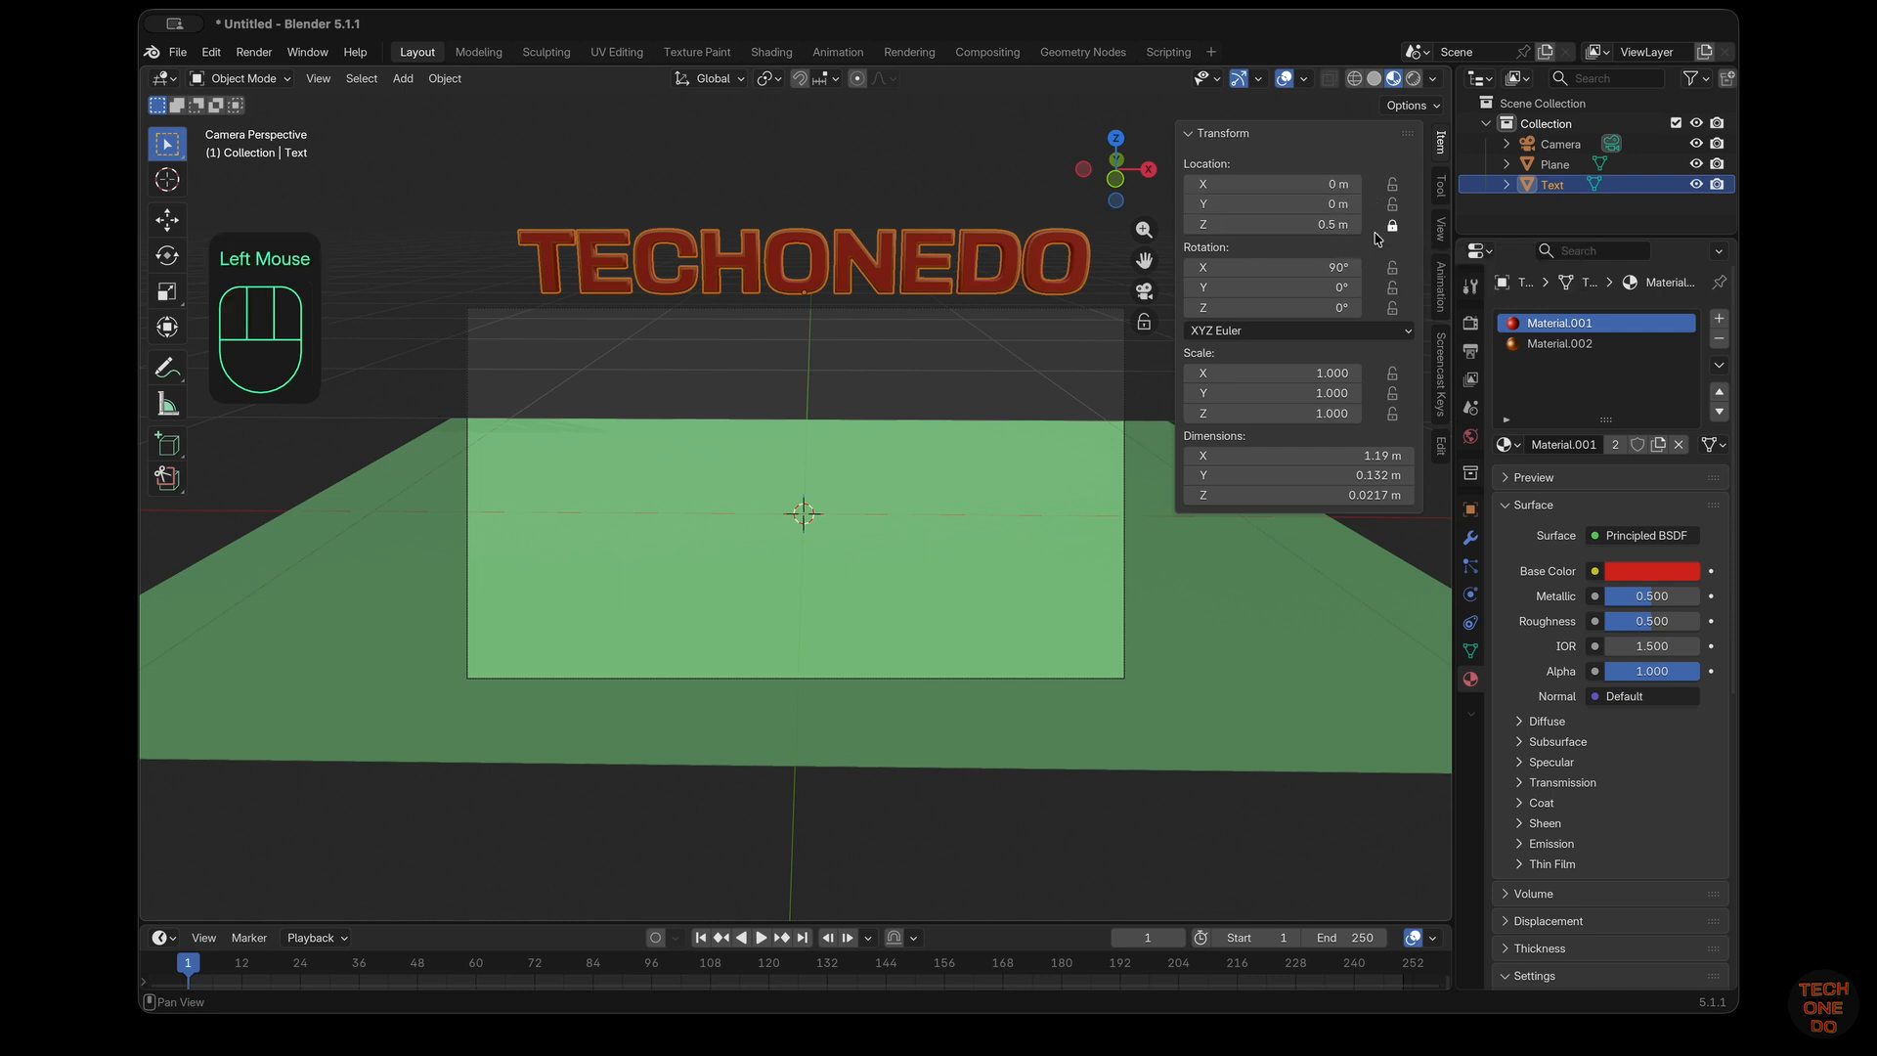
# Enlarge the timeline area and insert a location keyframe for the text at frame 12
pyautogui.moveTo(971, 923); pyautogui.dragTo(974, 828)
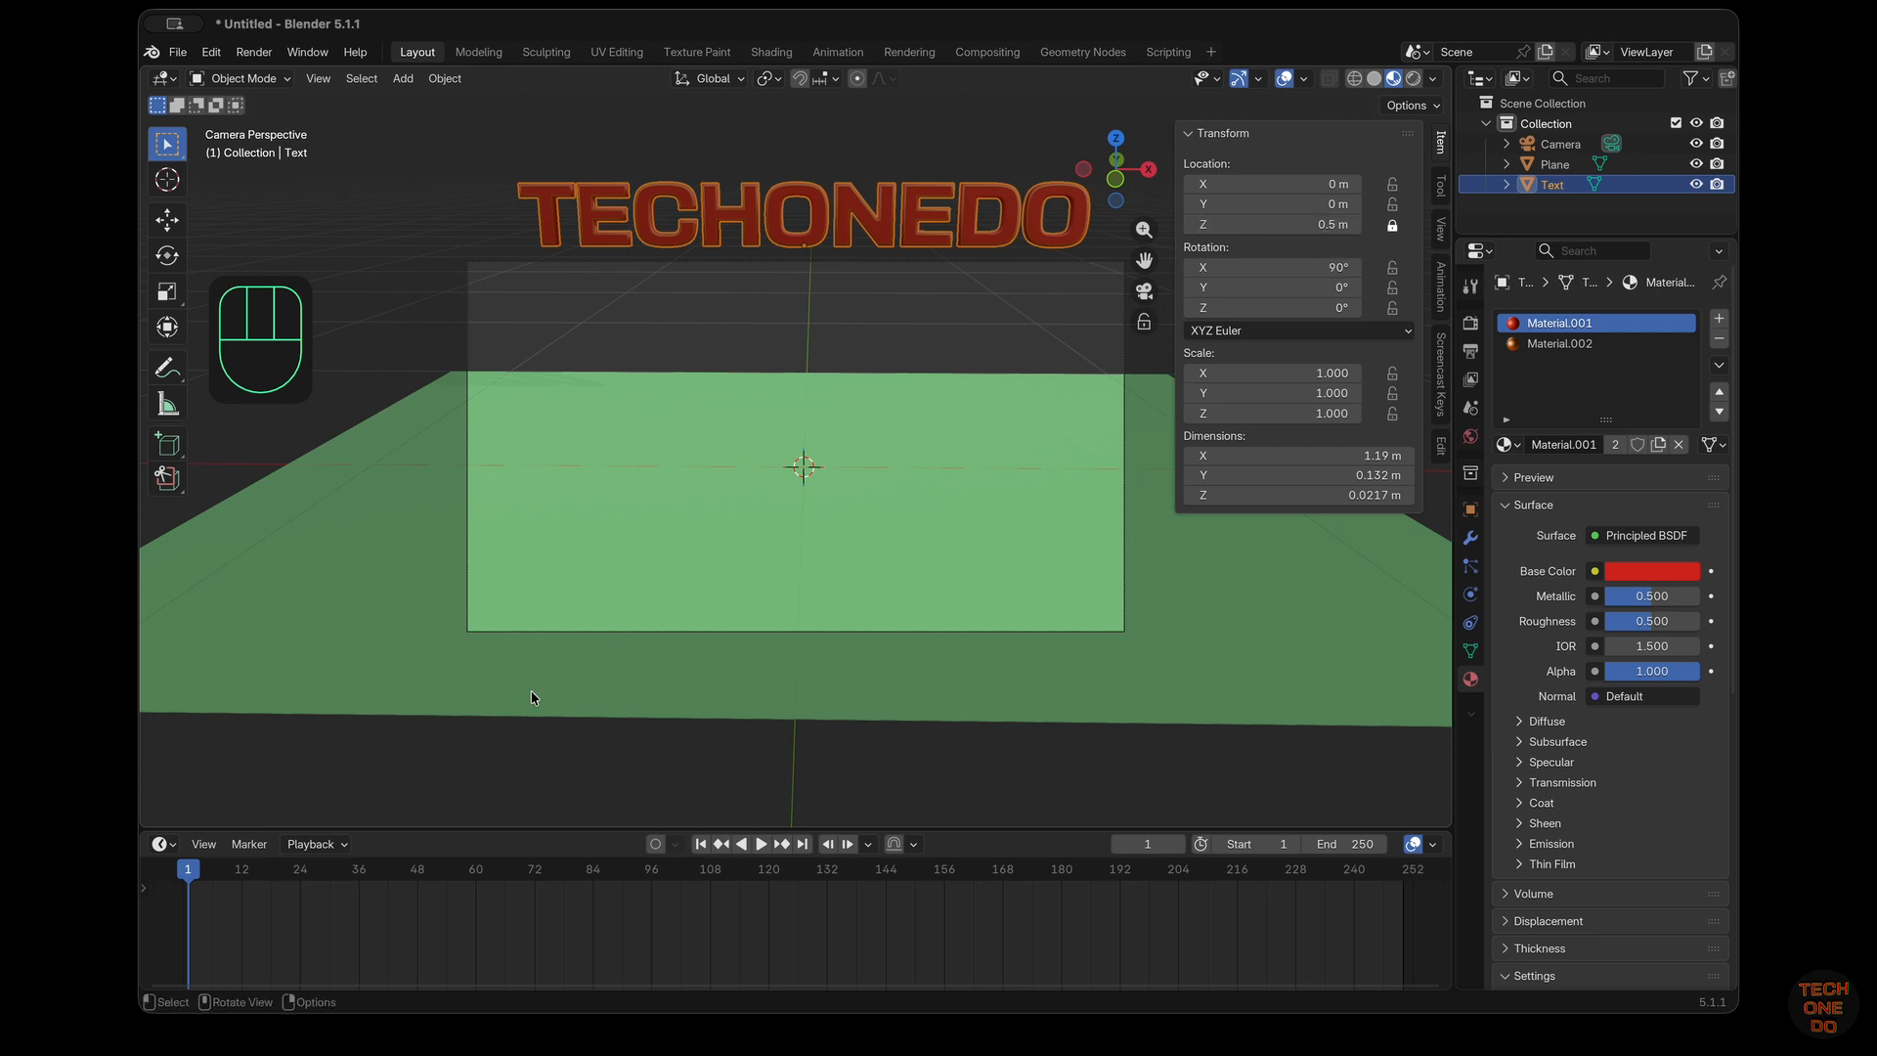
pyautogui.click(240, 870)
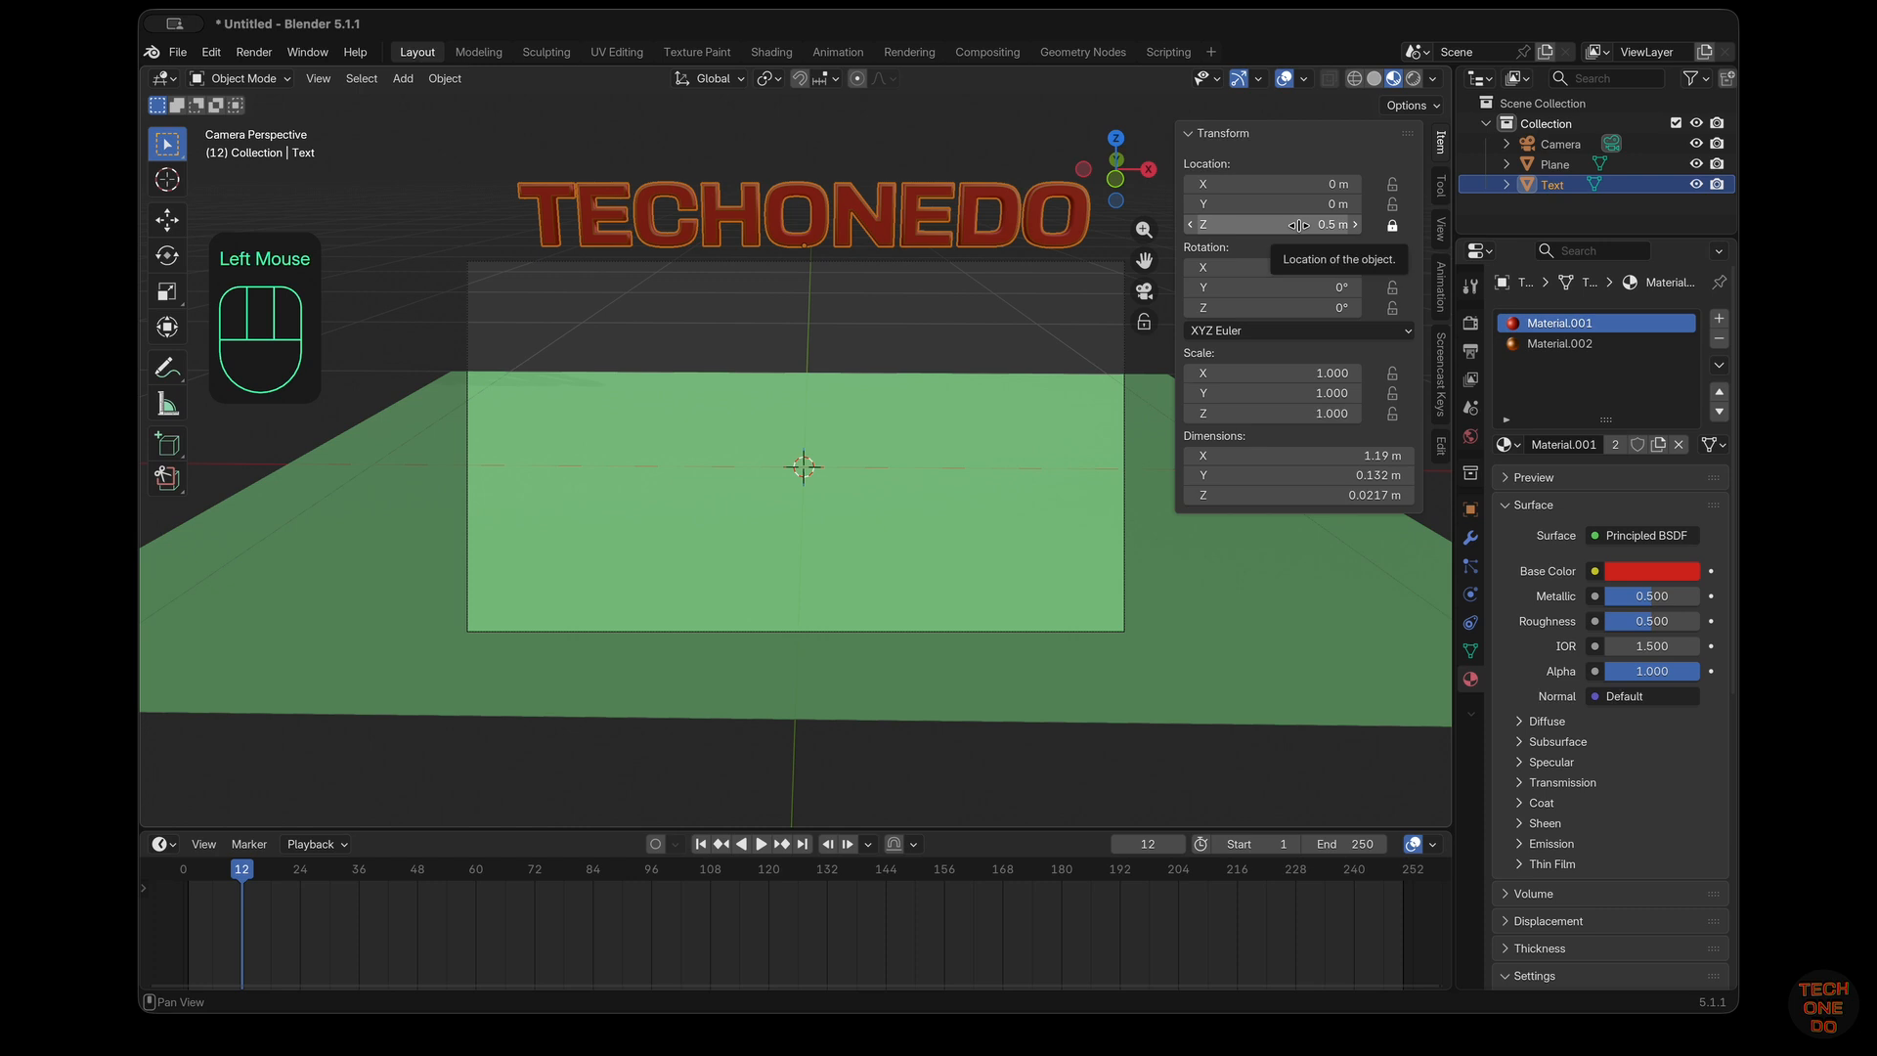
pyautogui.press('i')
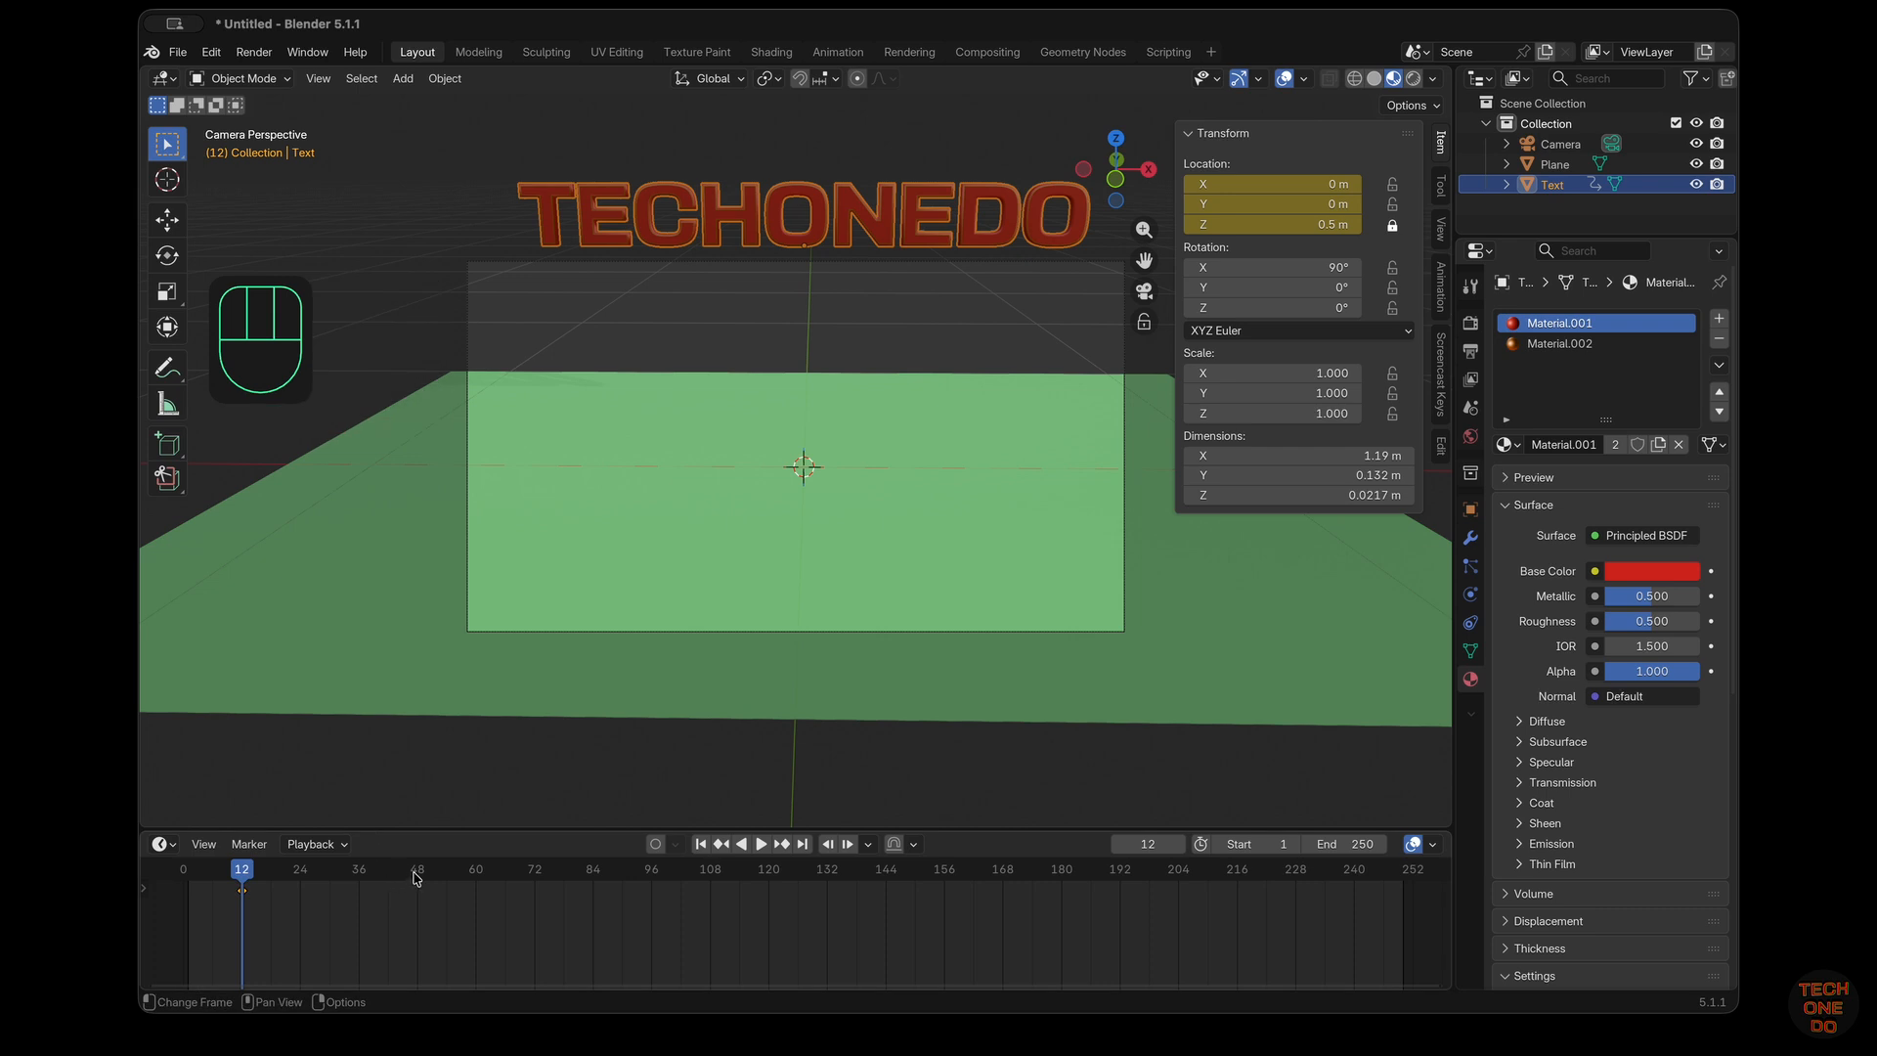
# At frame 36, set the text's Z location to 0 m and insert a location keyframe
pyautogui.click(359, 873)
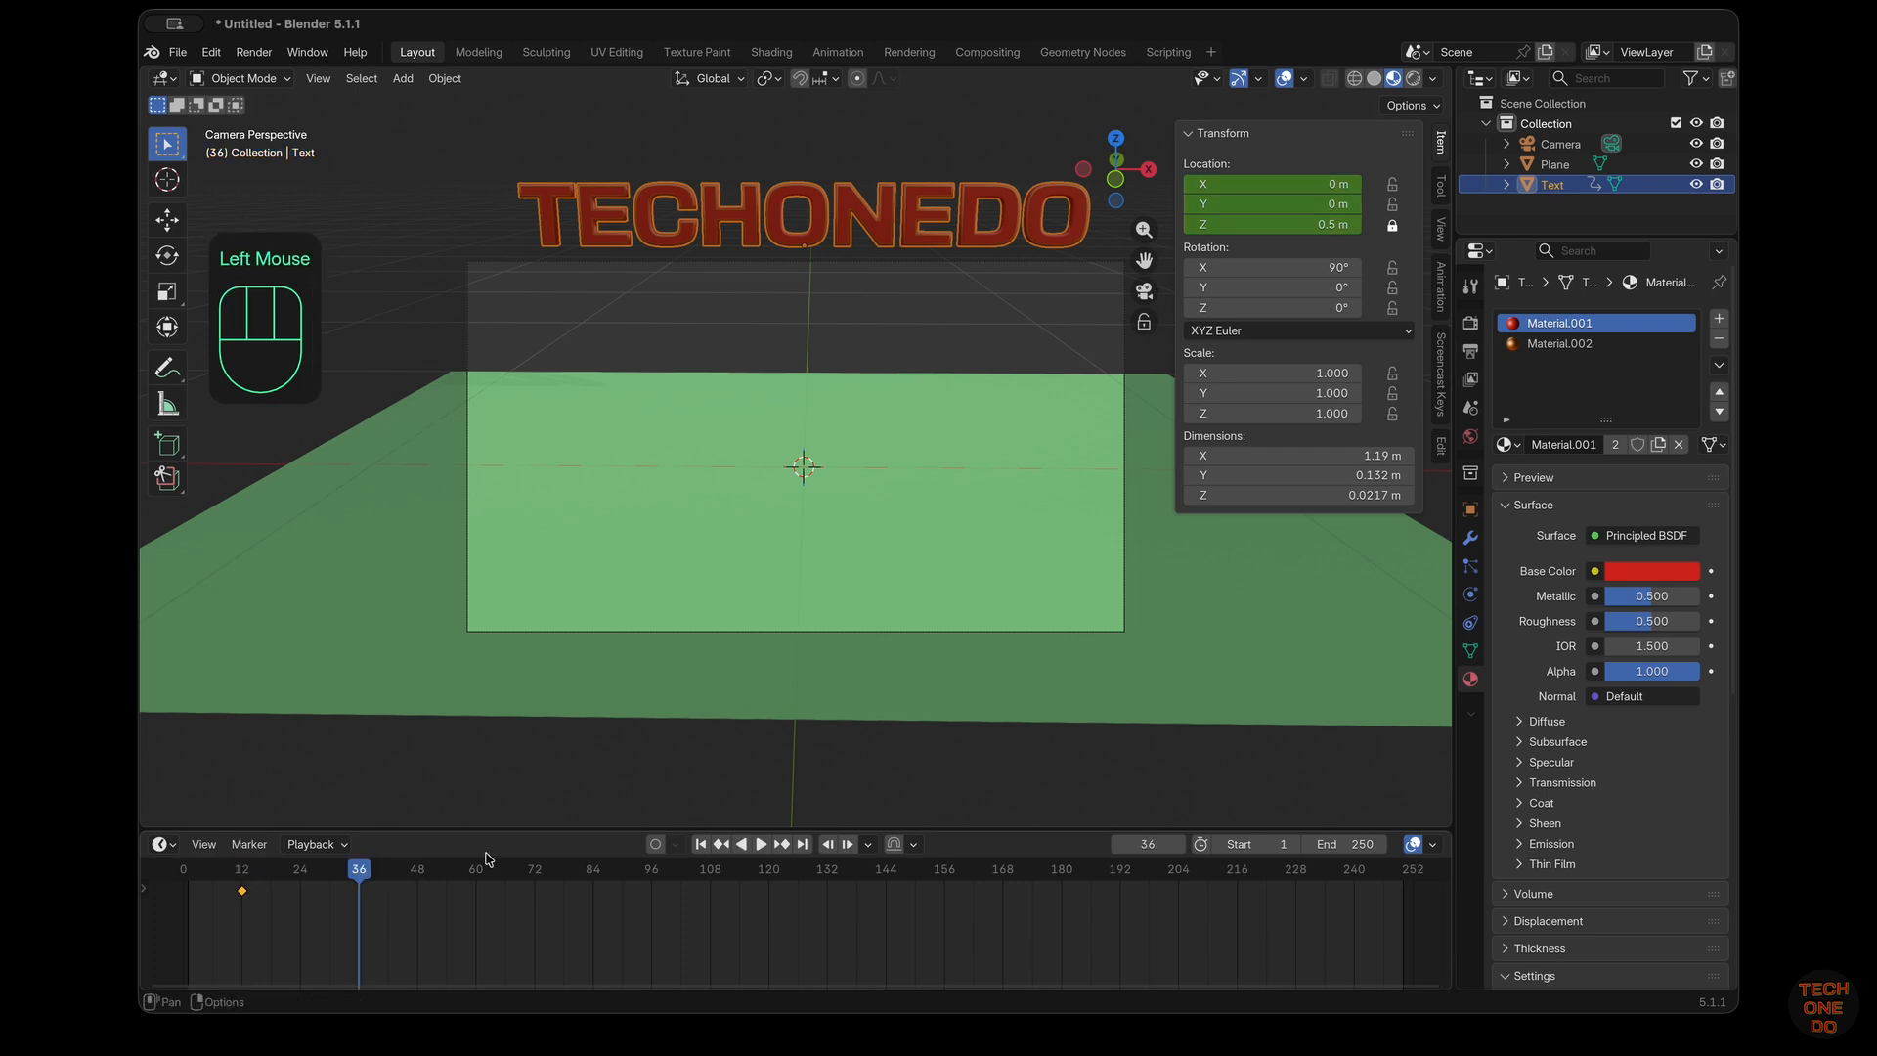
pyautogui.doubleClick(1311, 226)
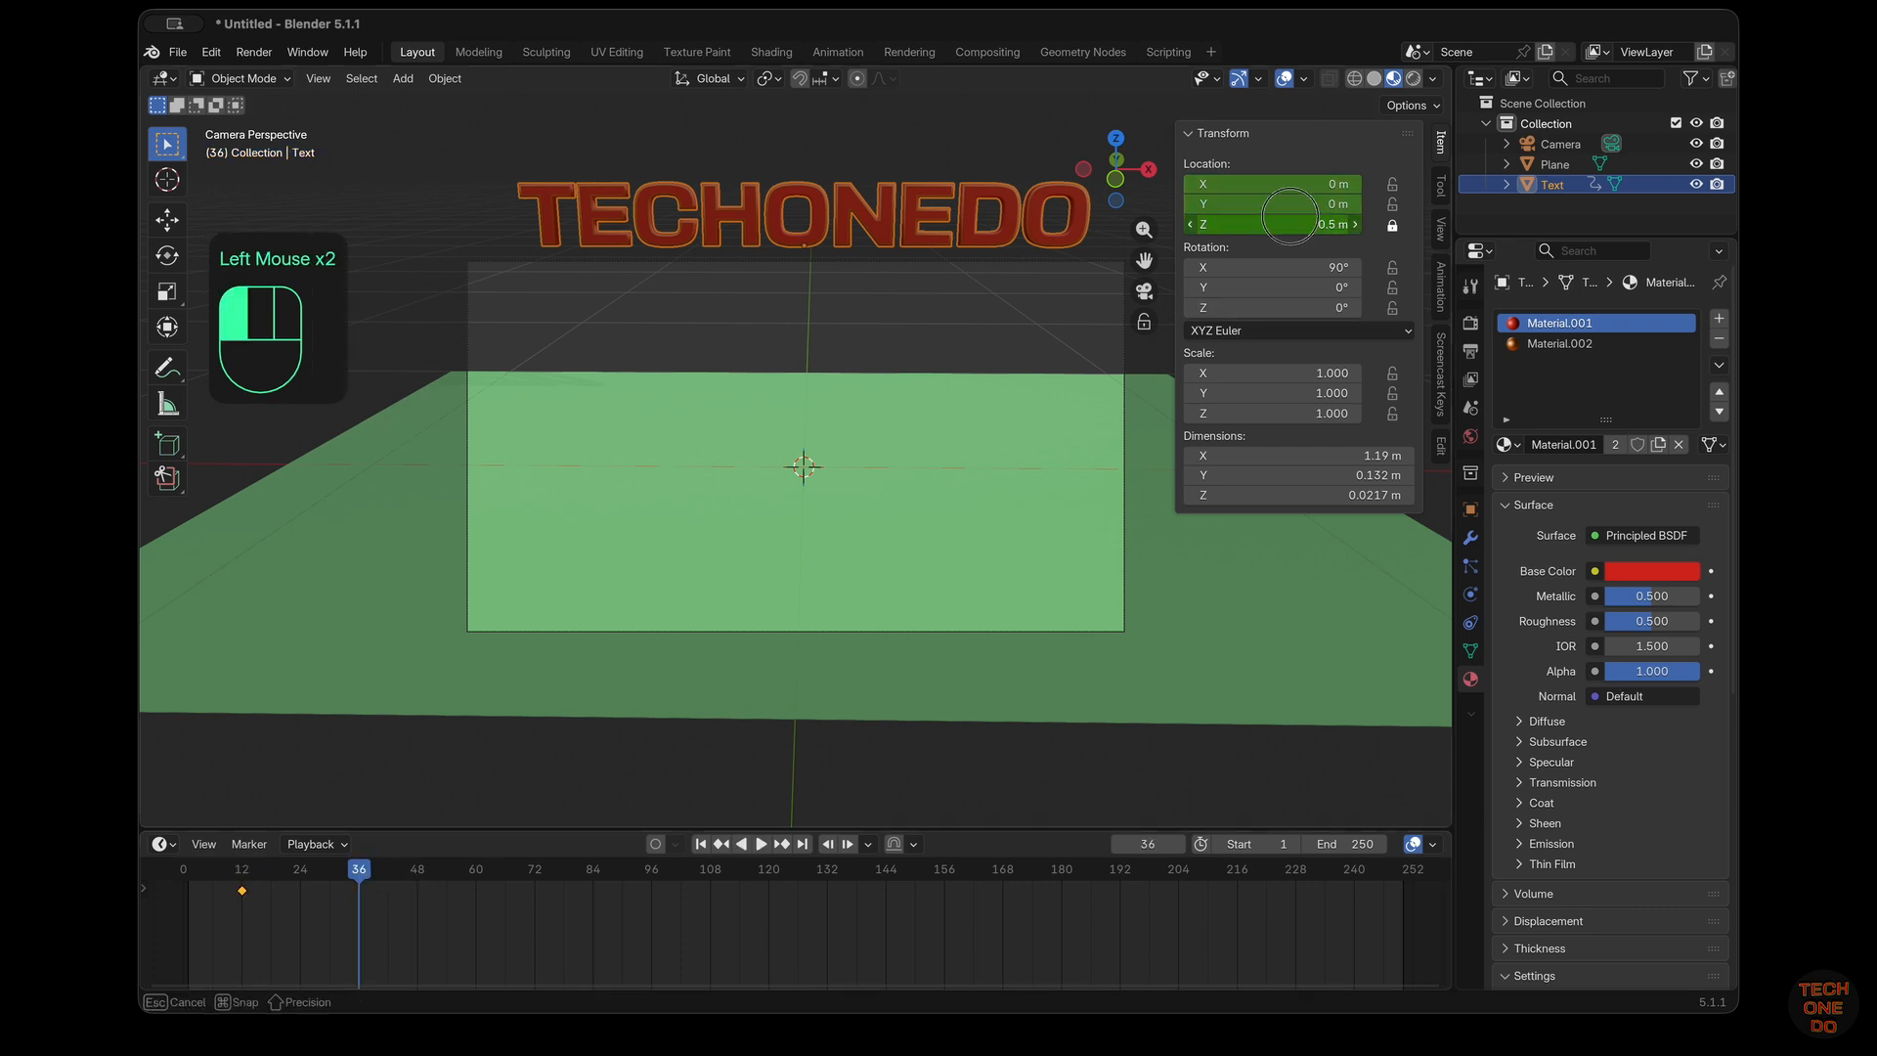
pyautogui.press('Return')
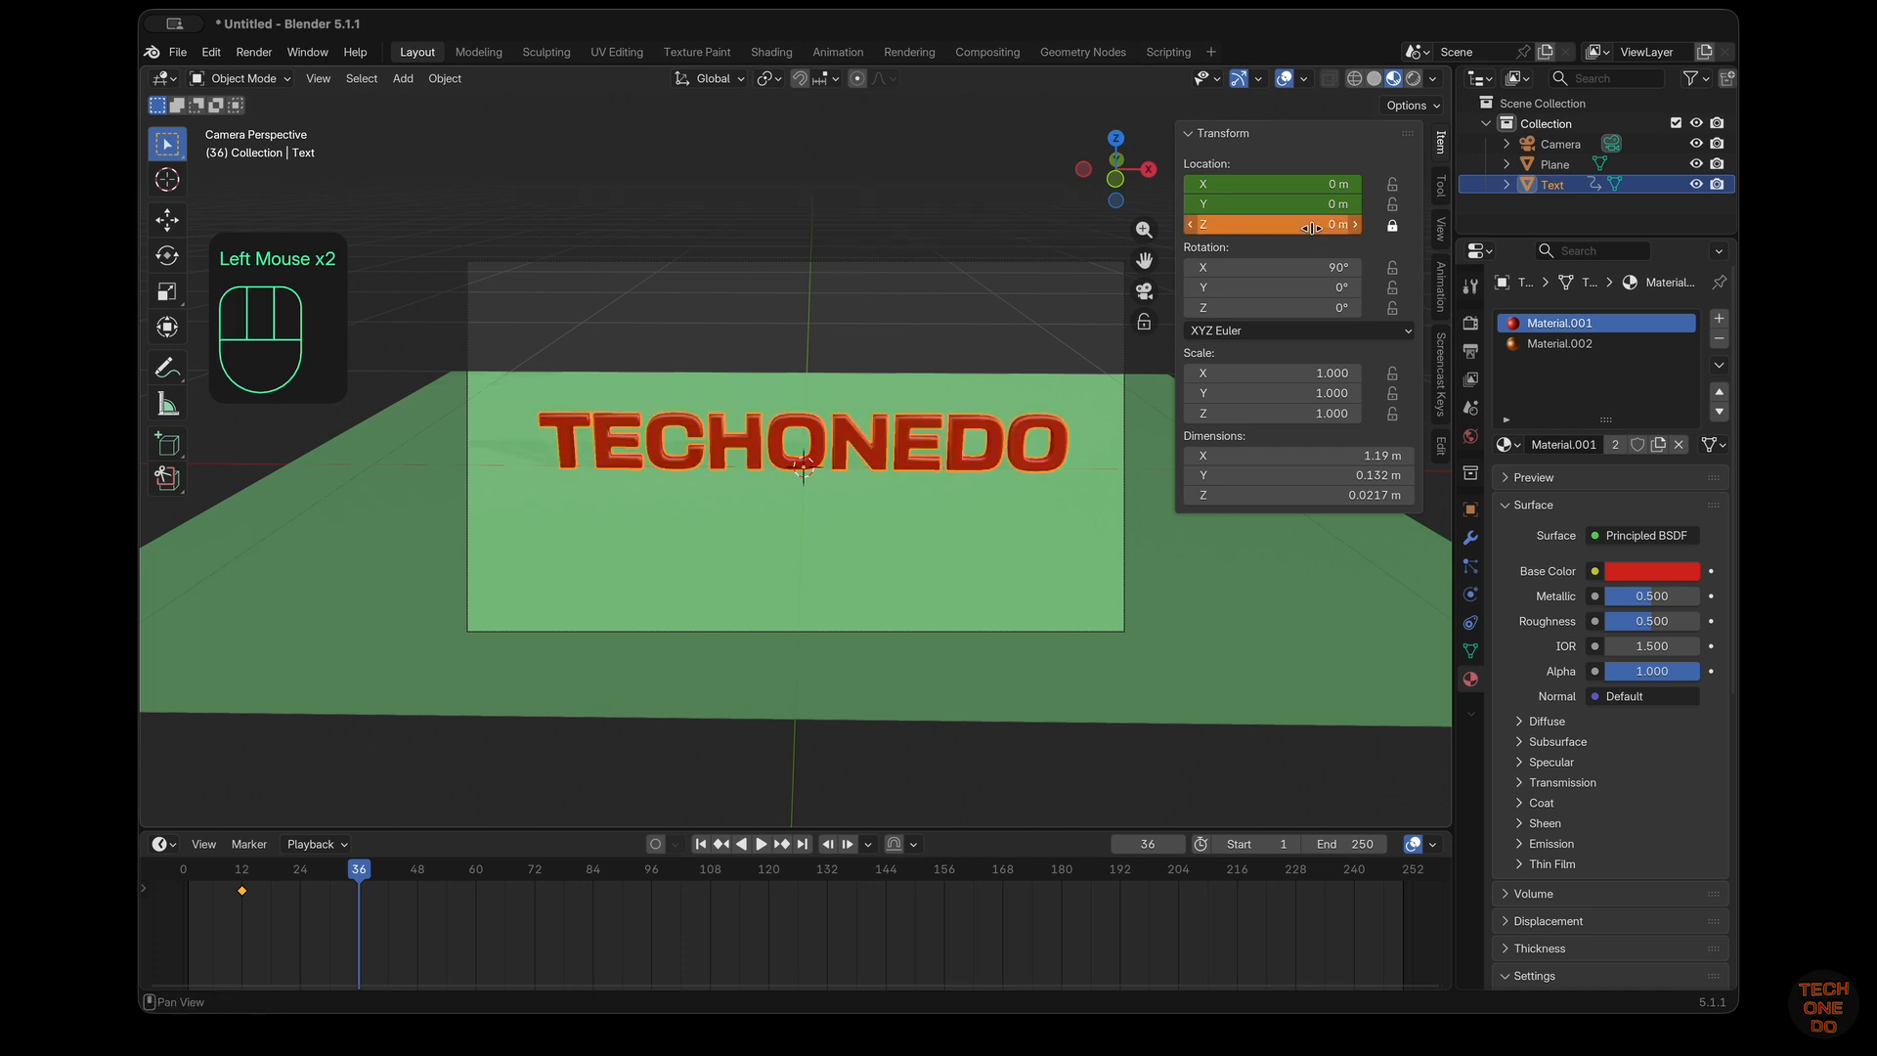
pyautogui.press('i')
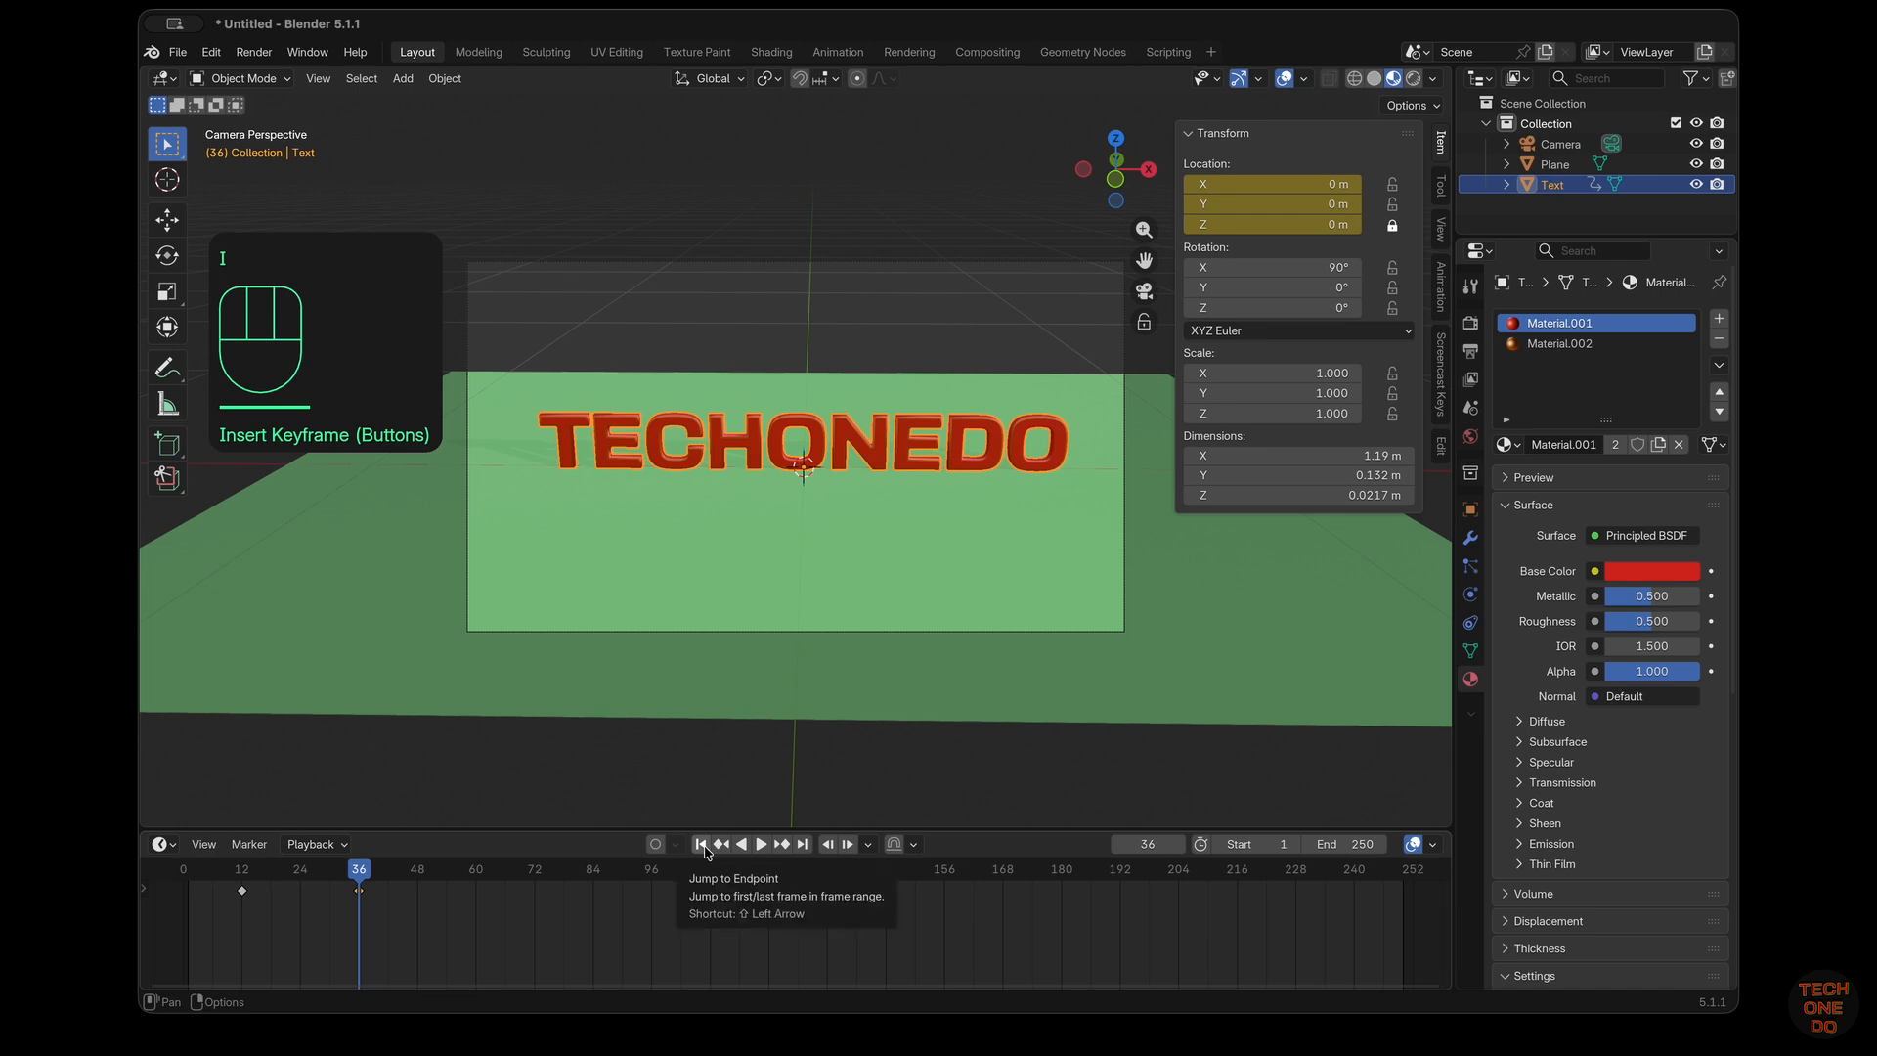
# Set the animation's end frame to 48 and play it back from the first frame
pyautogui.click(1368, 842)
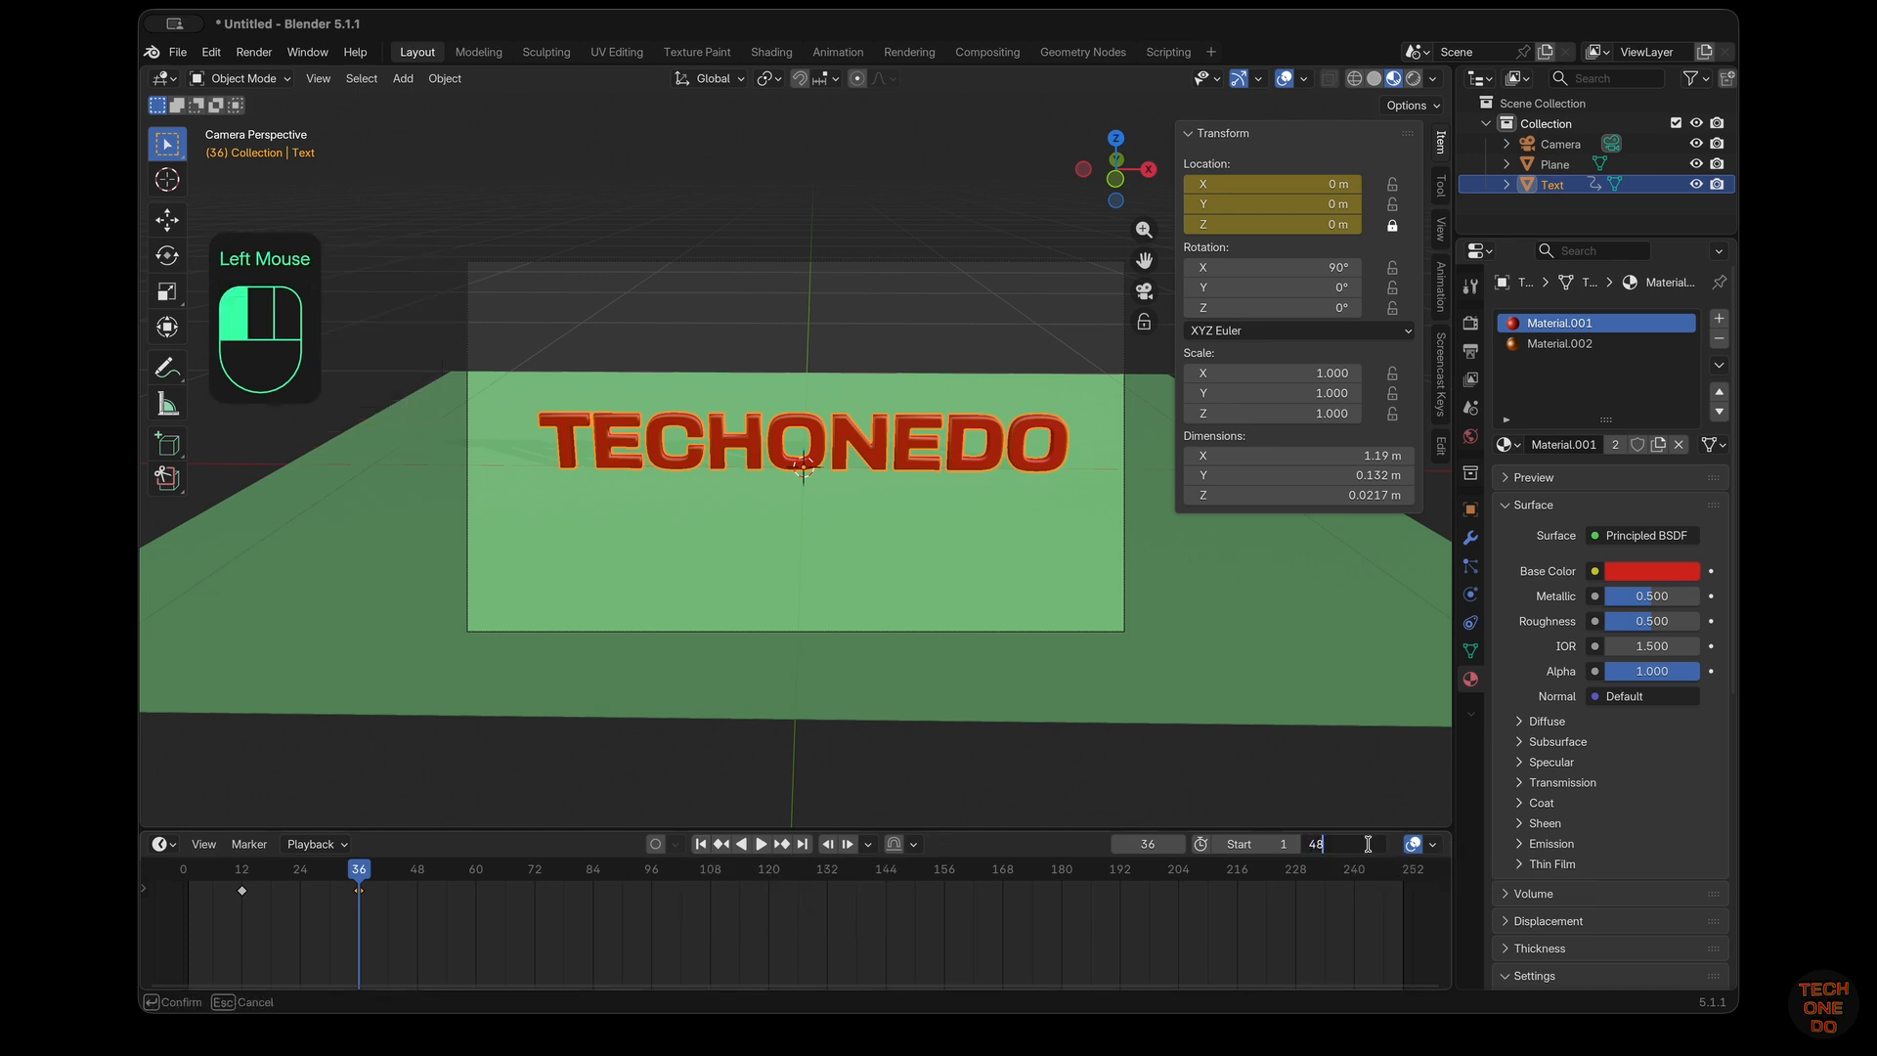
pyautogui.write('48')
pyautogui.press('Return')
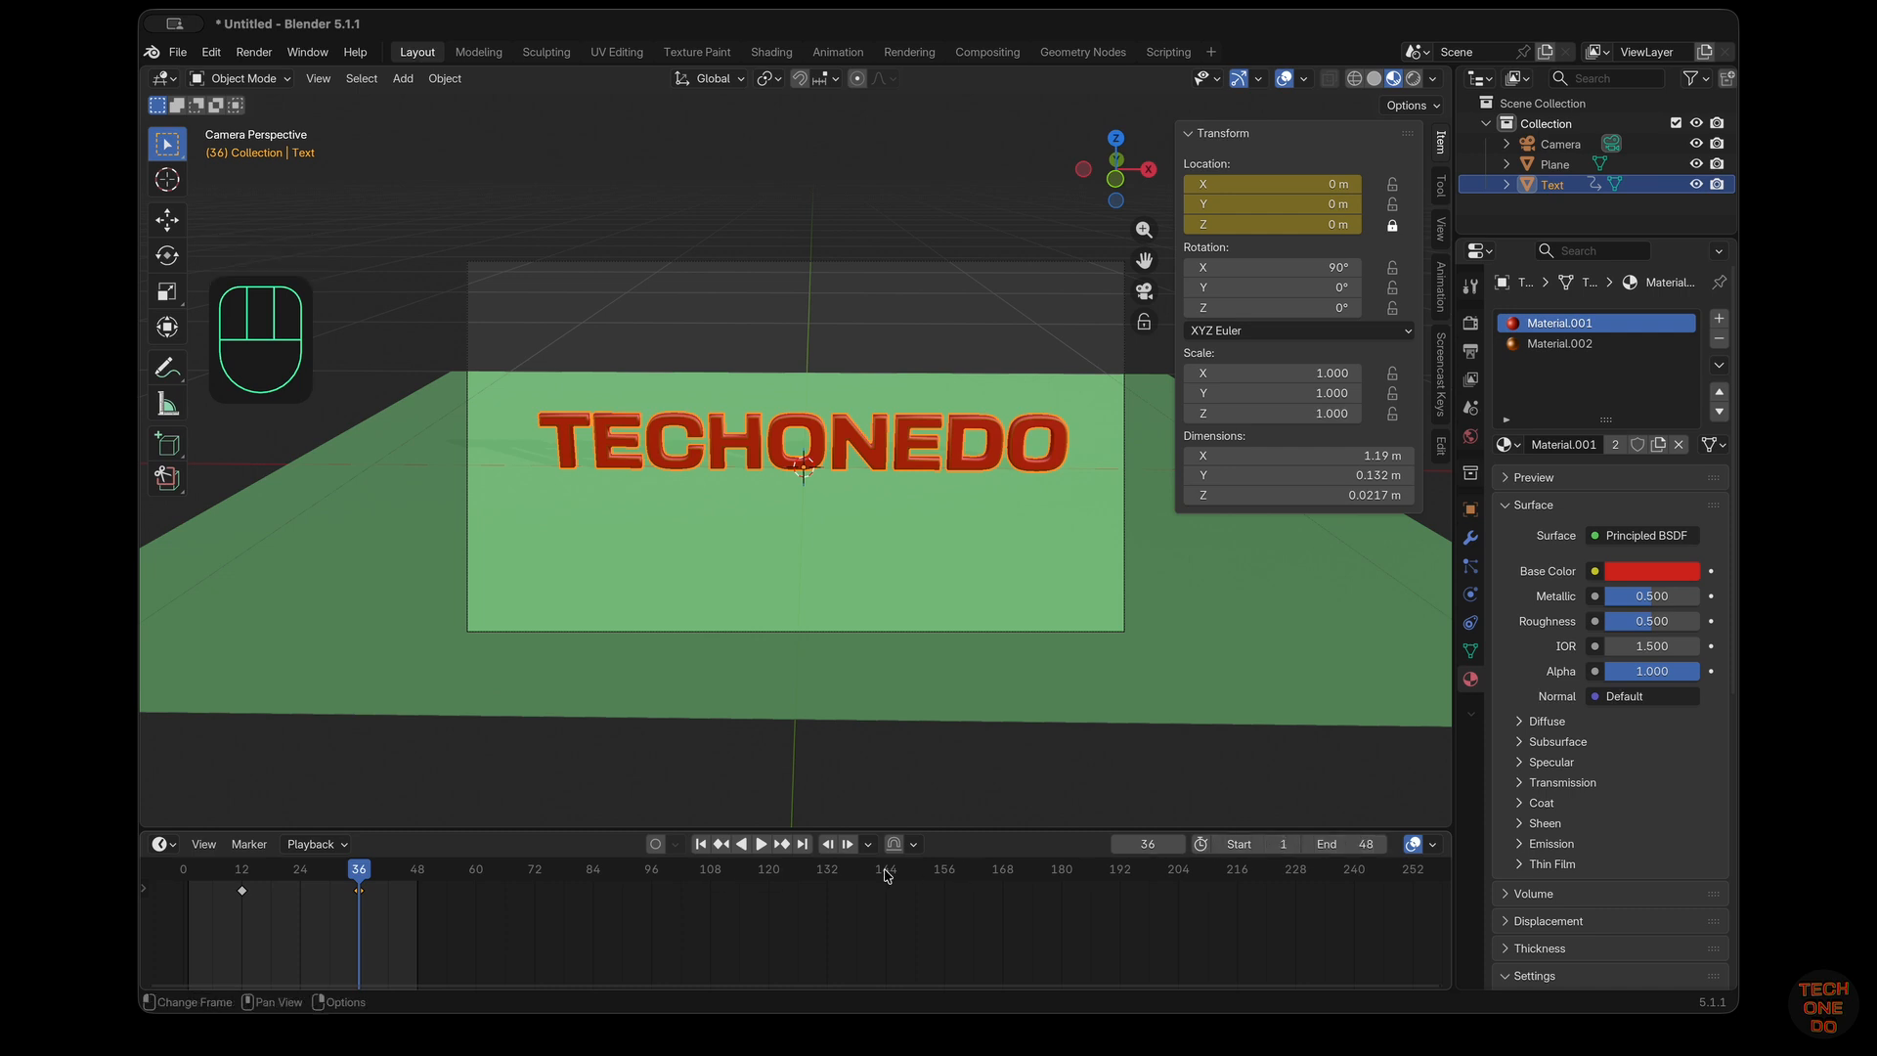
pyautogui.click(700, 845)
pyautogui.click(761, 846)
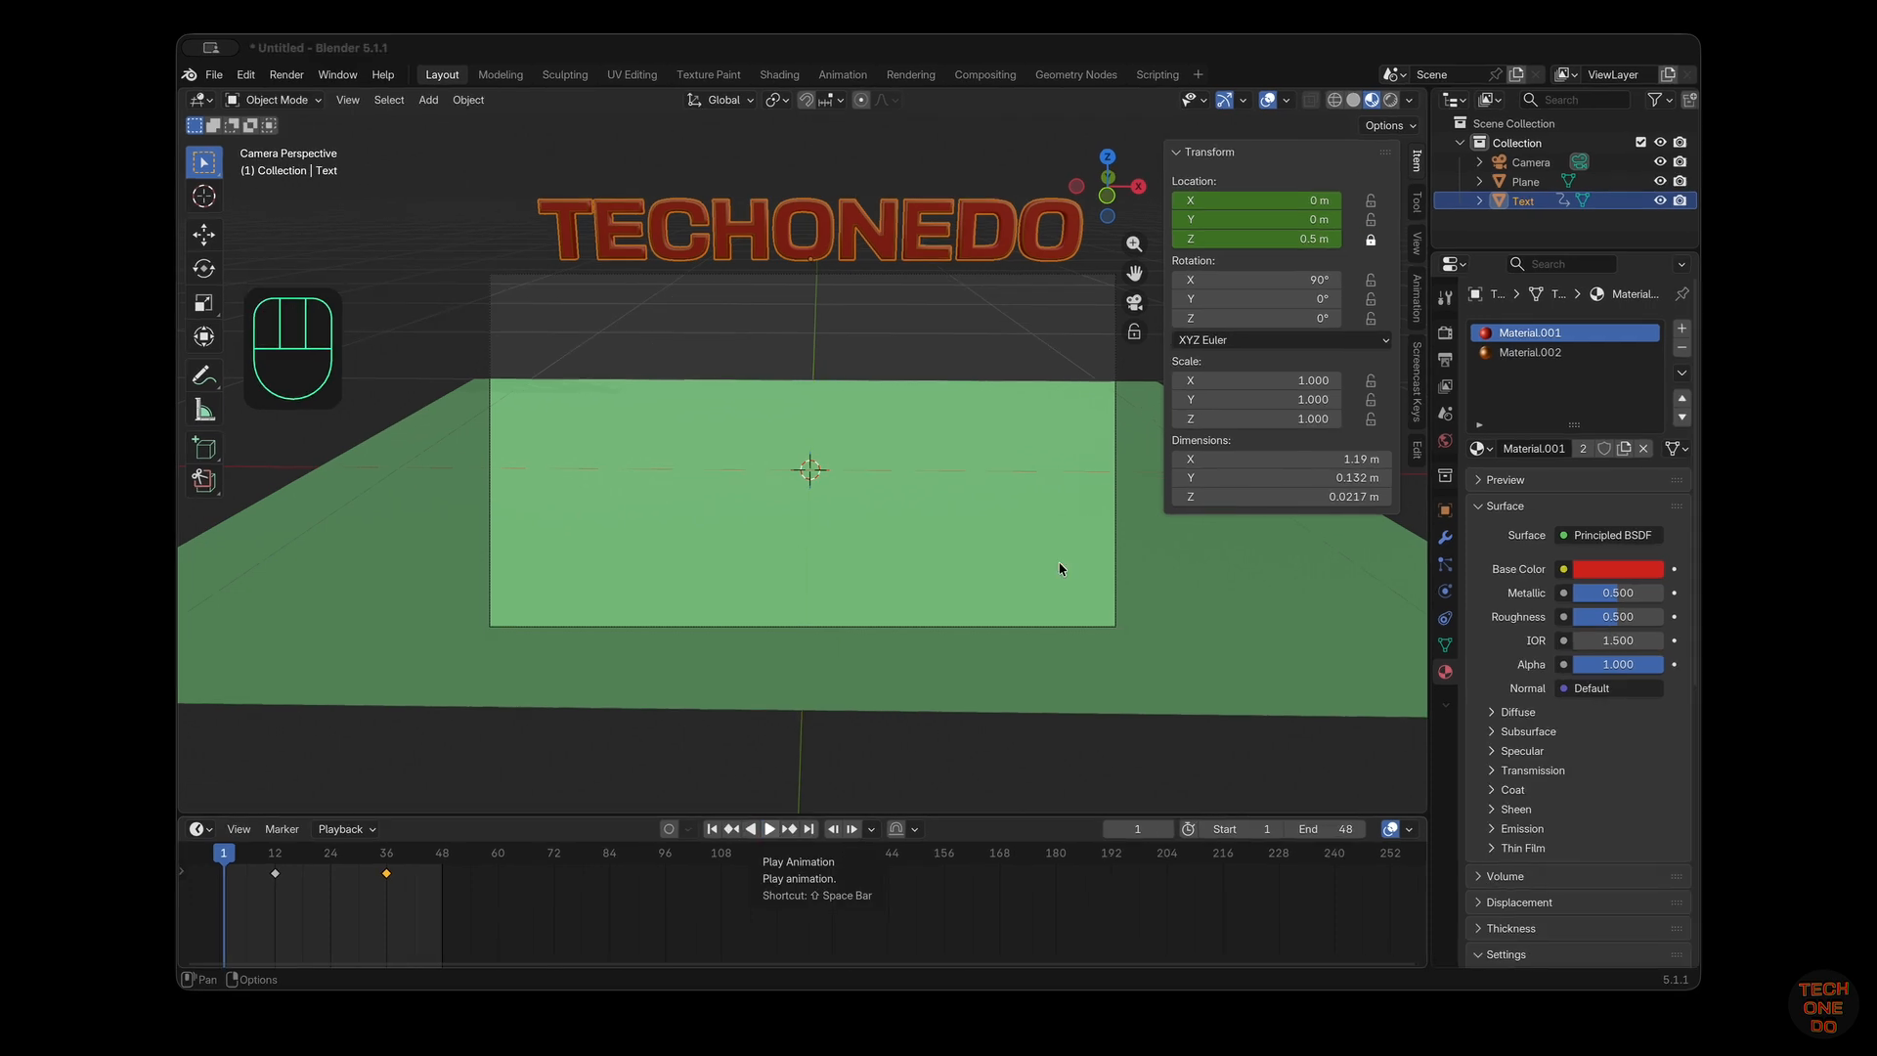
pyautogui.click(769, 829)
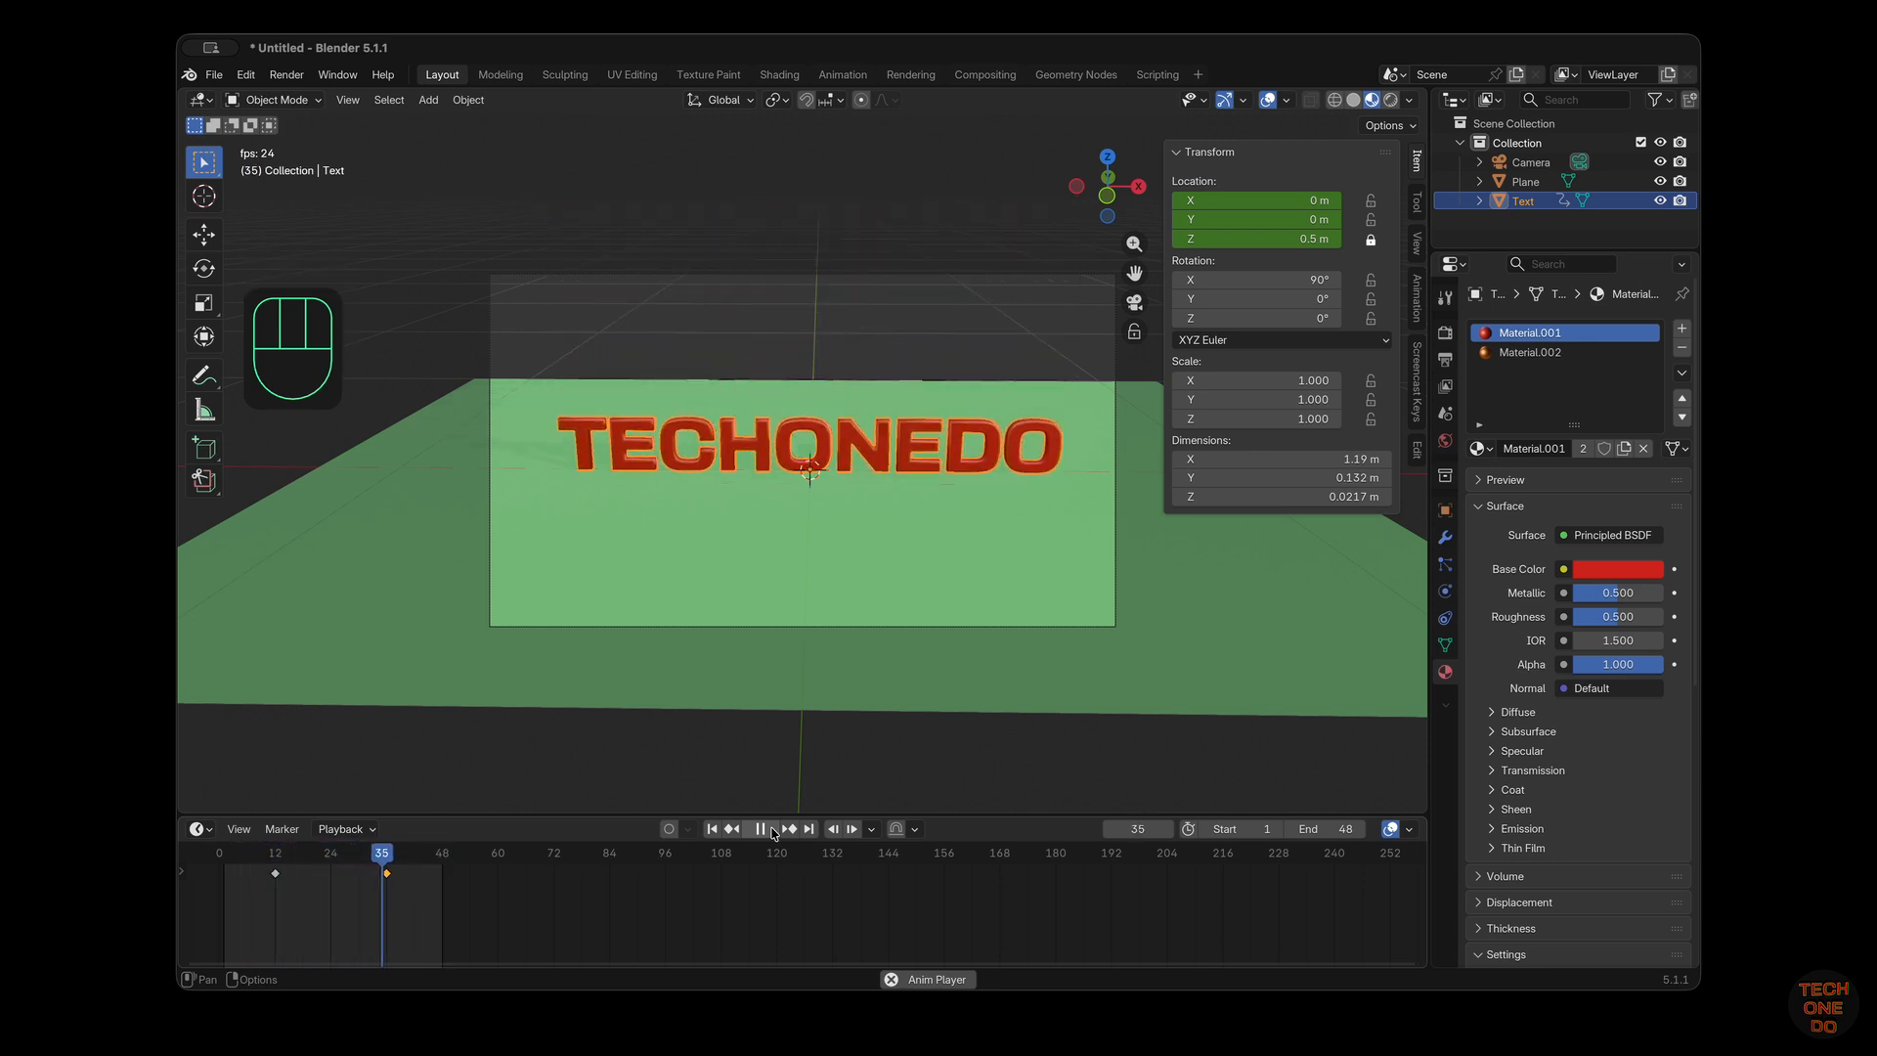
pyautogui.click(769, 829)
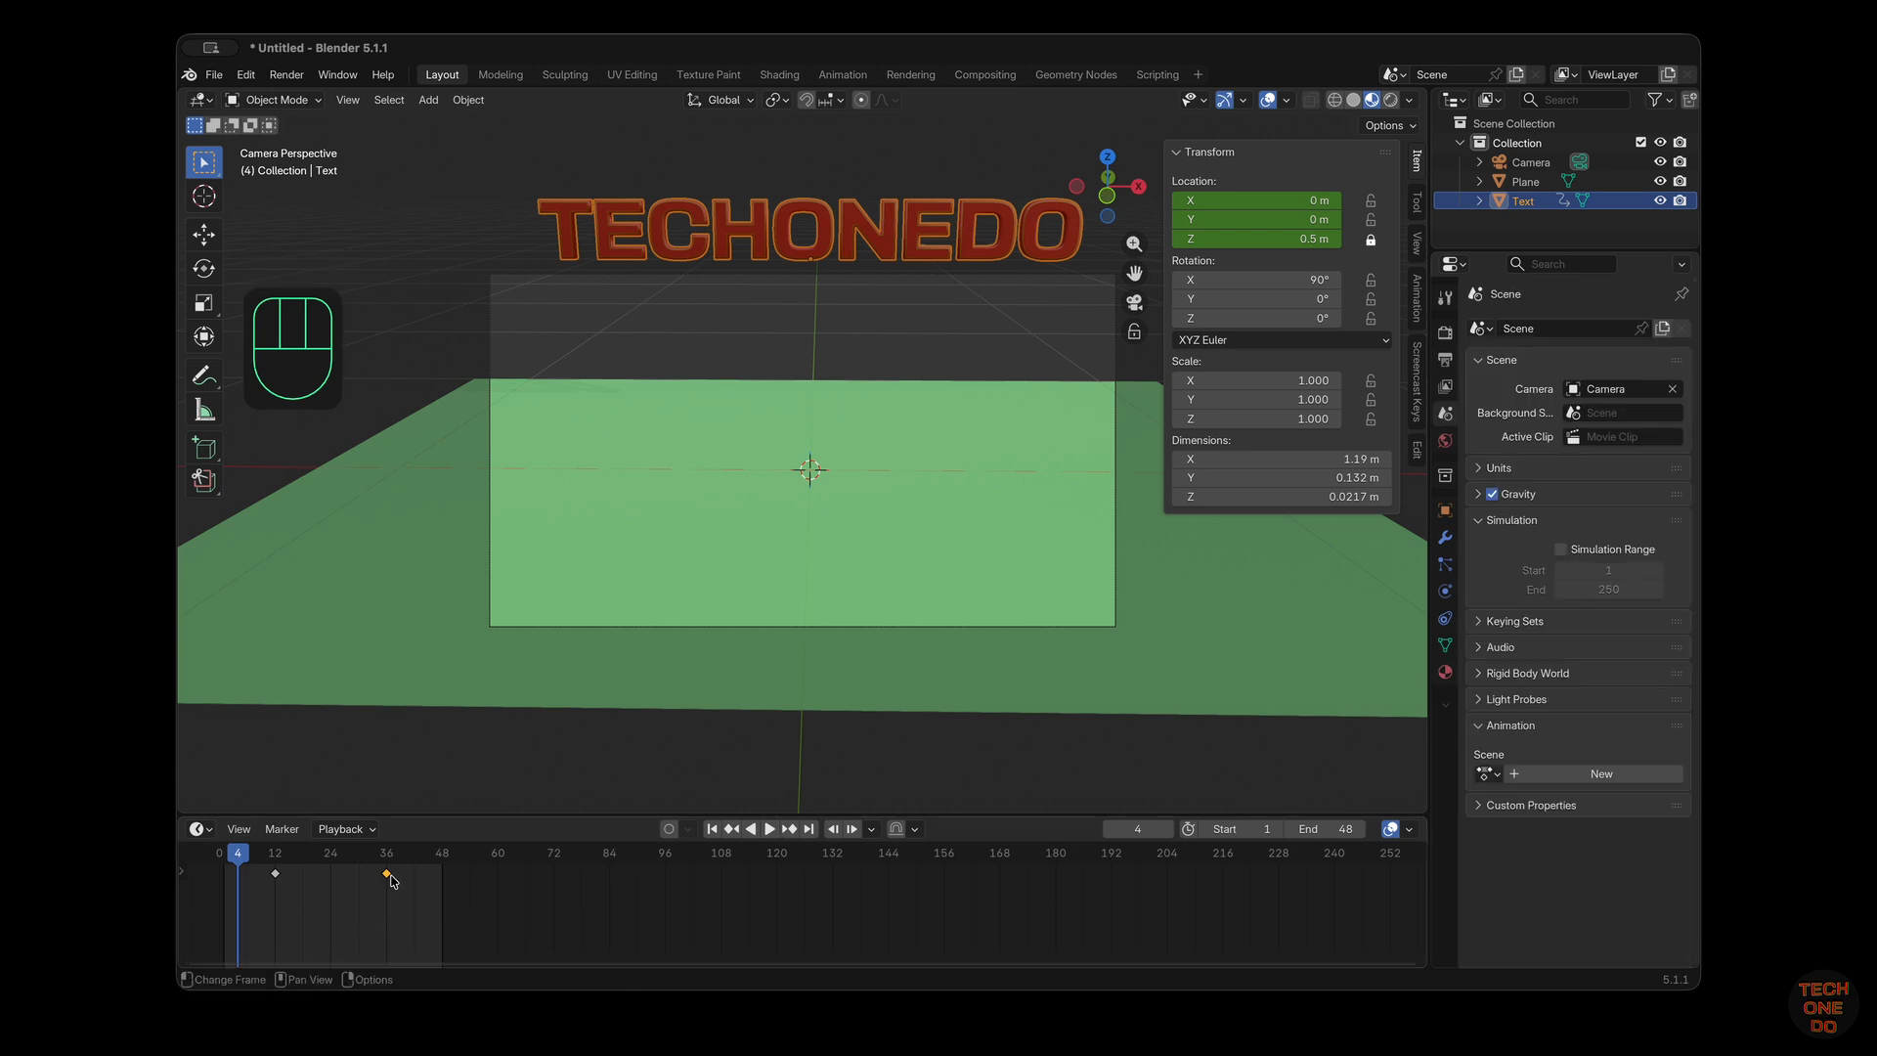
# Move the text's second keyframe to frame 24 and play the animation from the first frame
pyautogui.moveTo(388, 879); pyautogui.dragTo(329, 875)
pyautogui.click(710, 829)
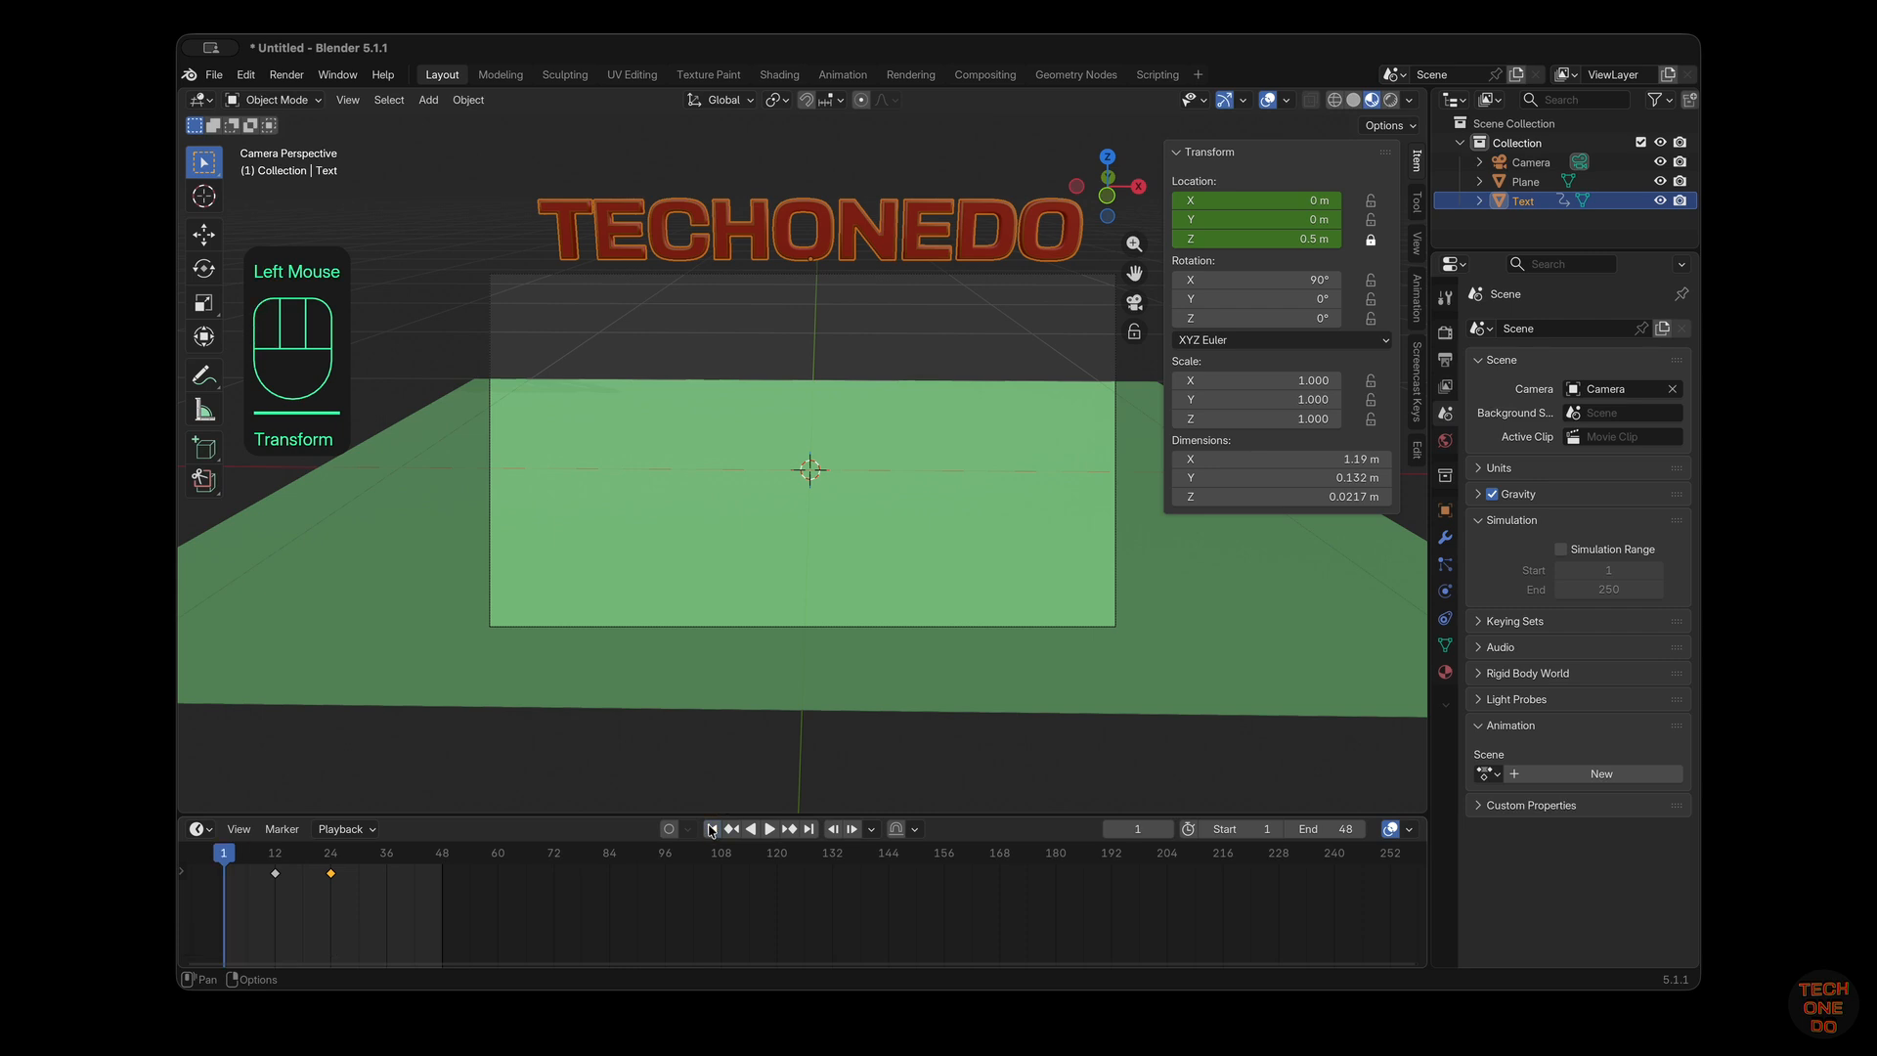
pyautogui.click(768, 831)
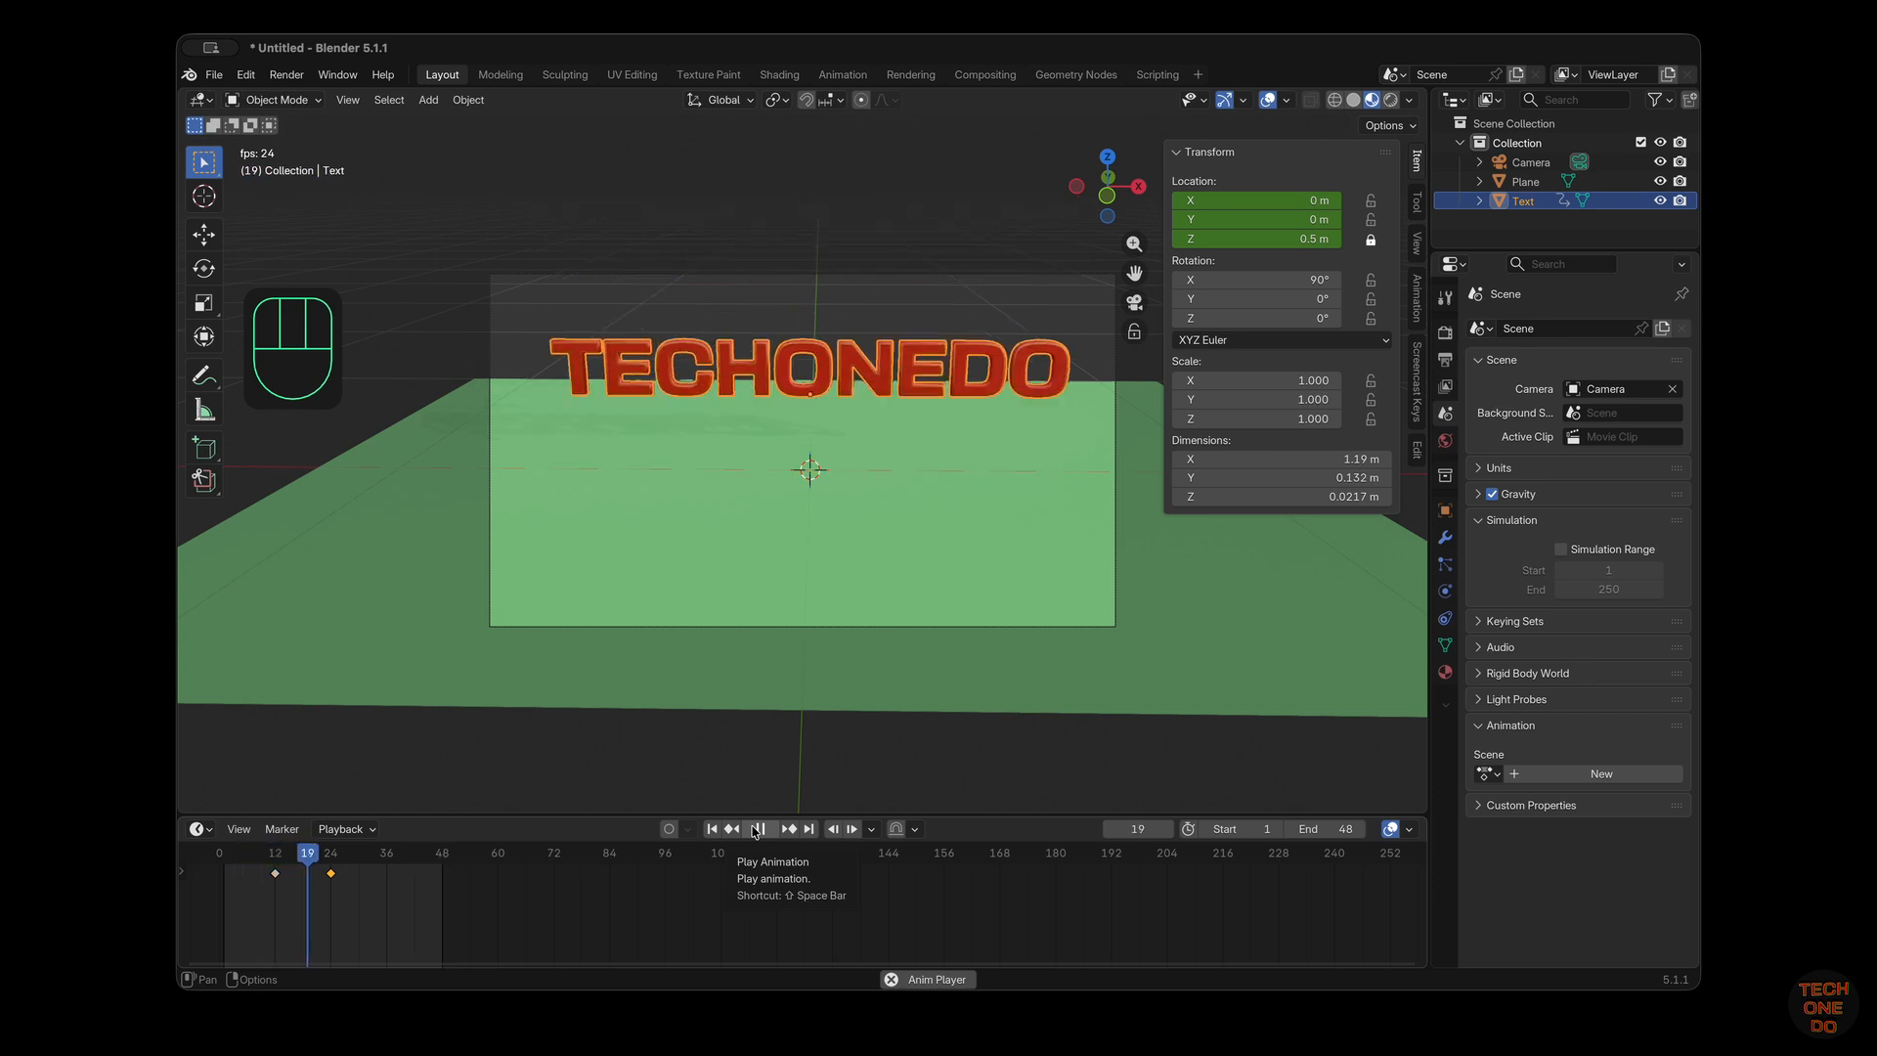
pyautogui.click(758, 829)
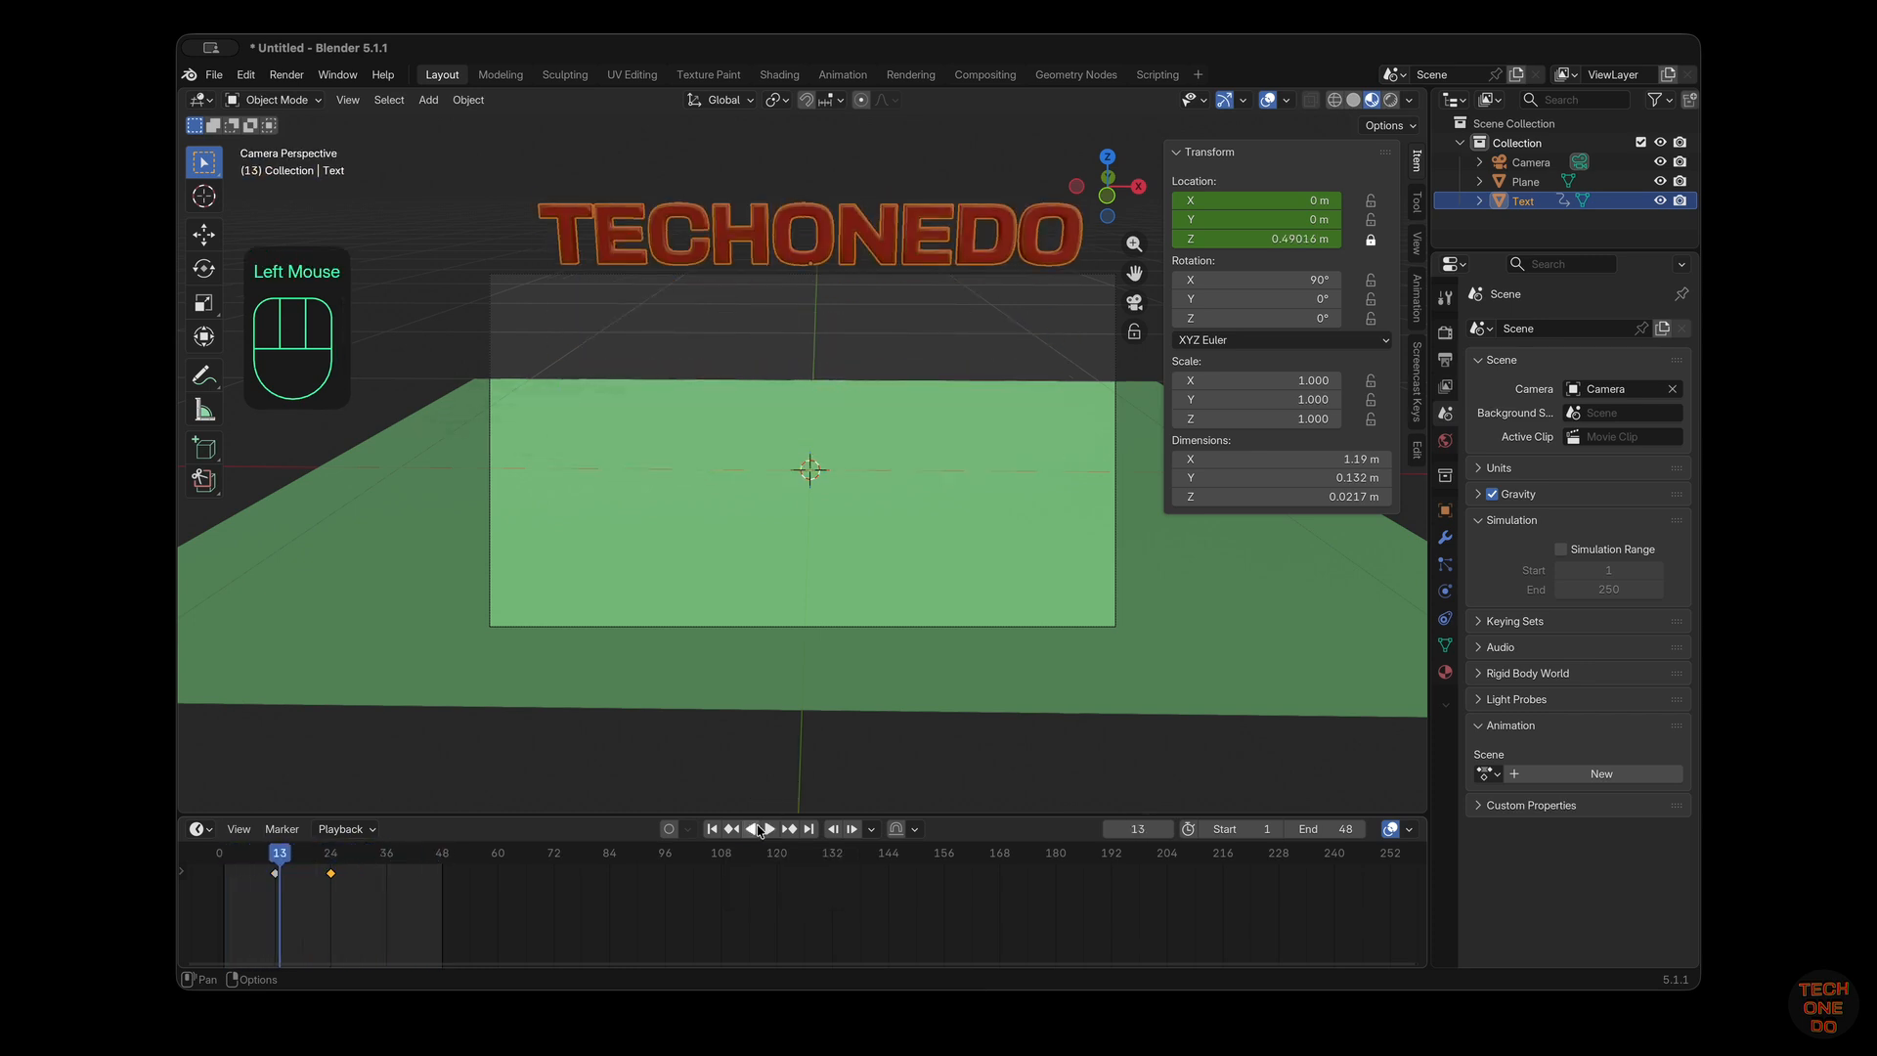
# Switch the timeline area to the Graph Editor and show only the text's Z Location curve, hiding the other curves
pyautogui.doubleClick(331, 874)
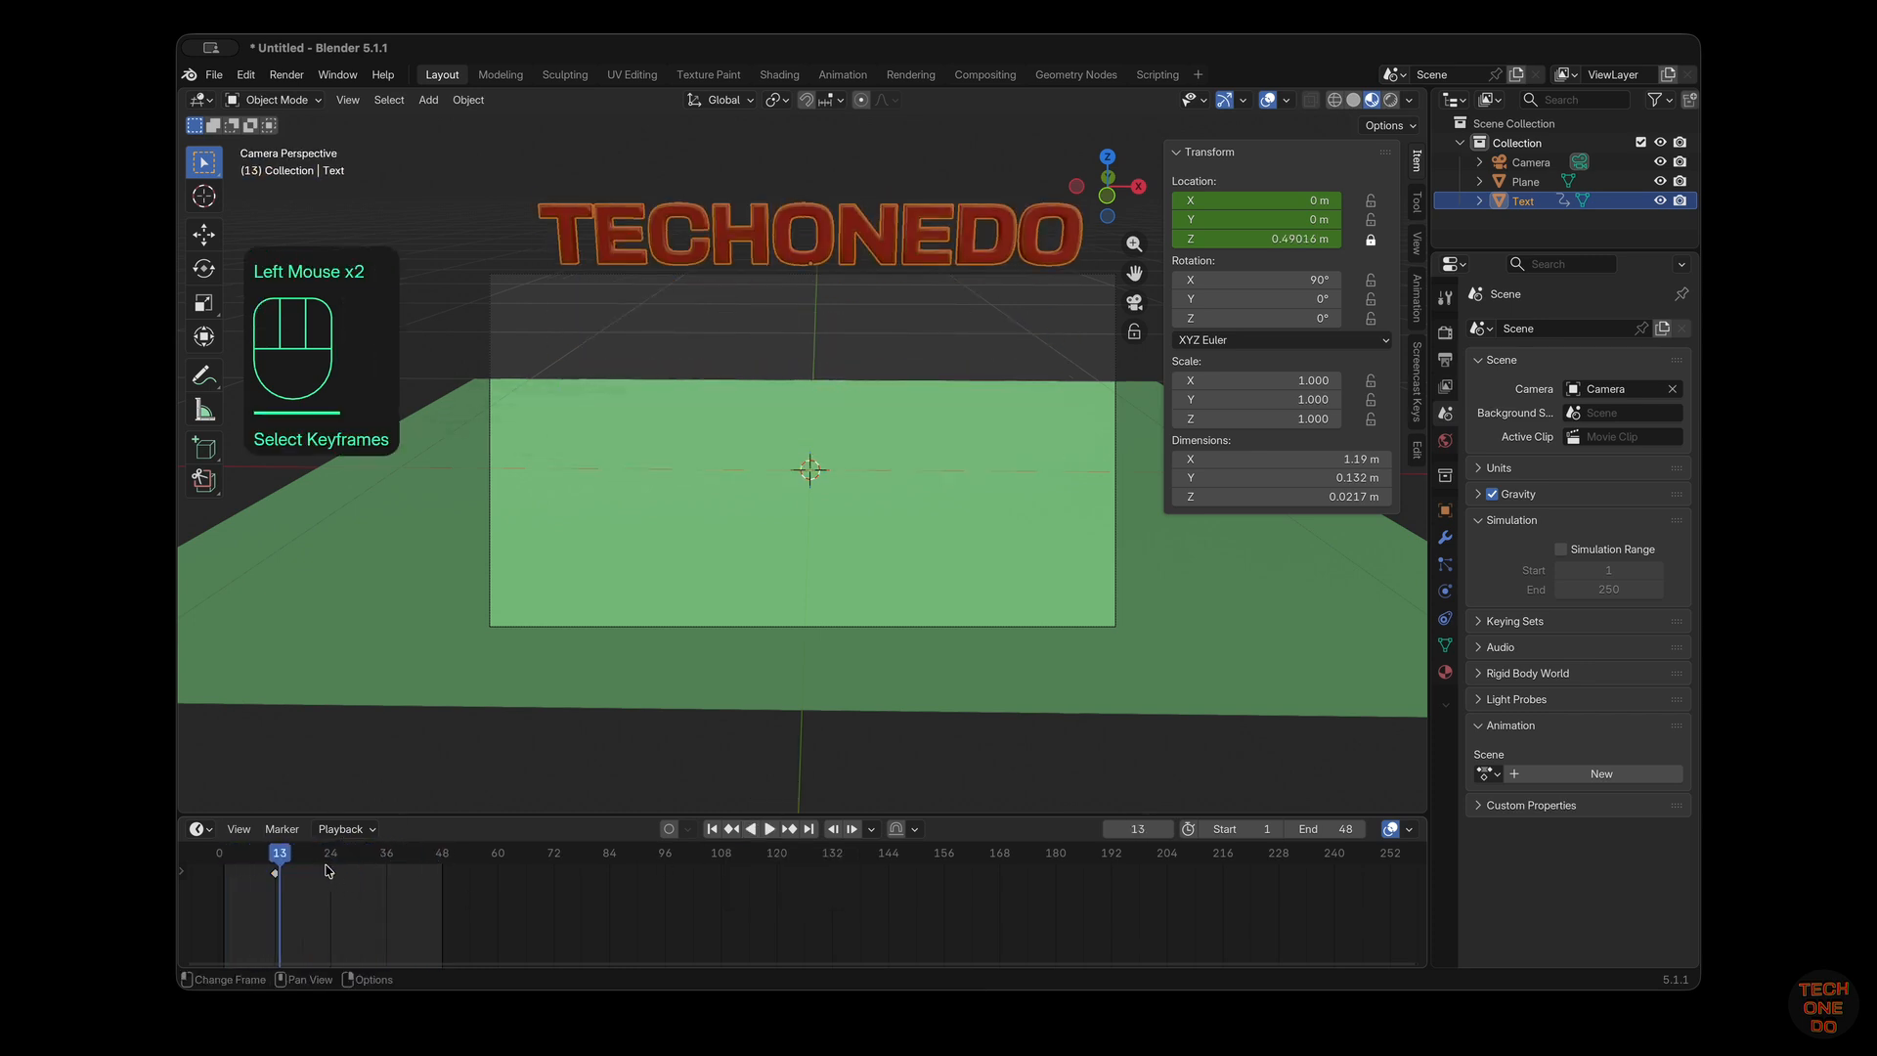
pyautogui.click(197, 830)
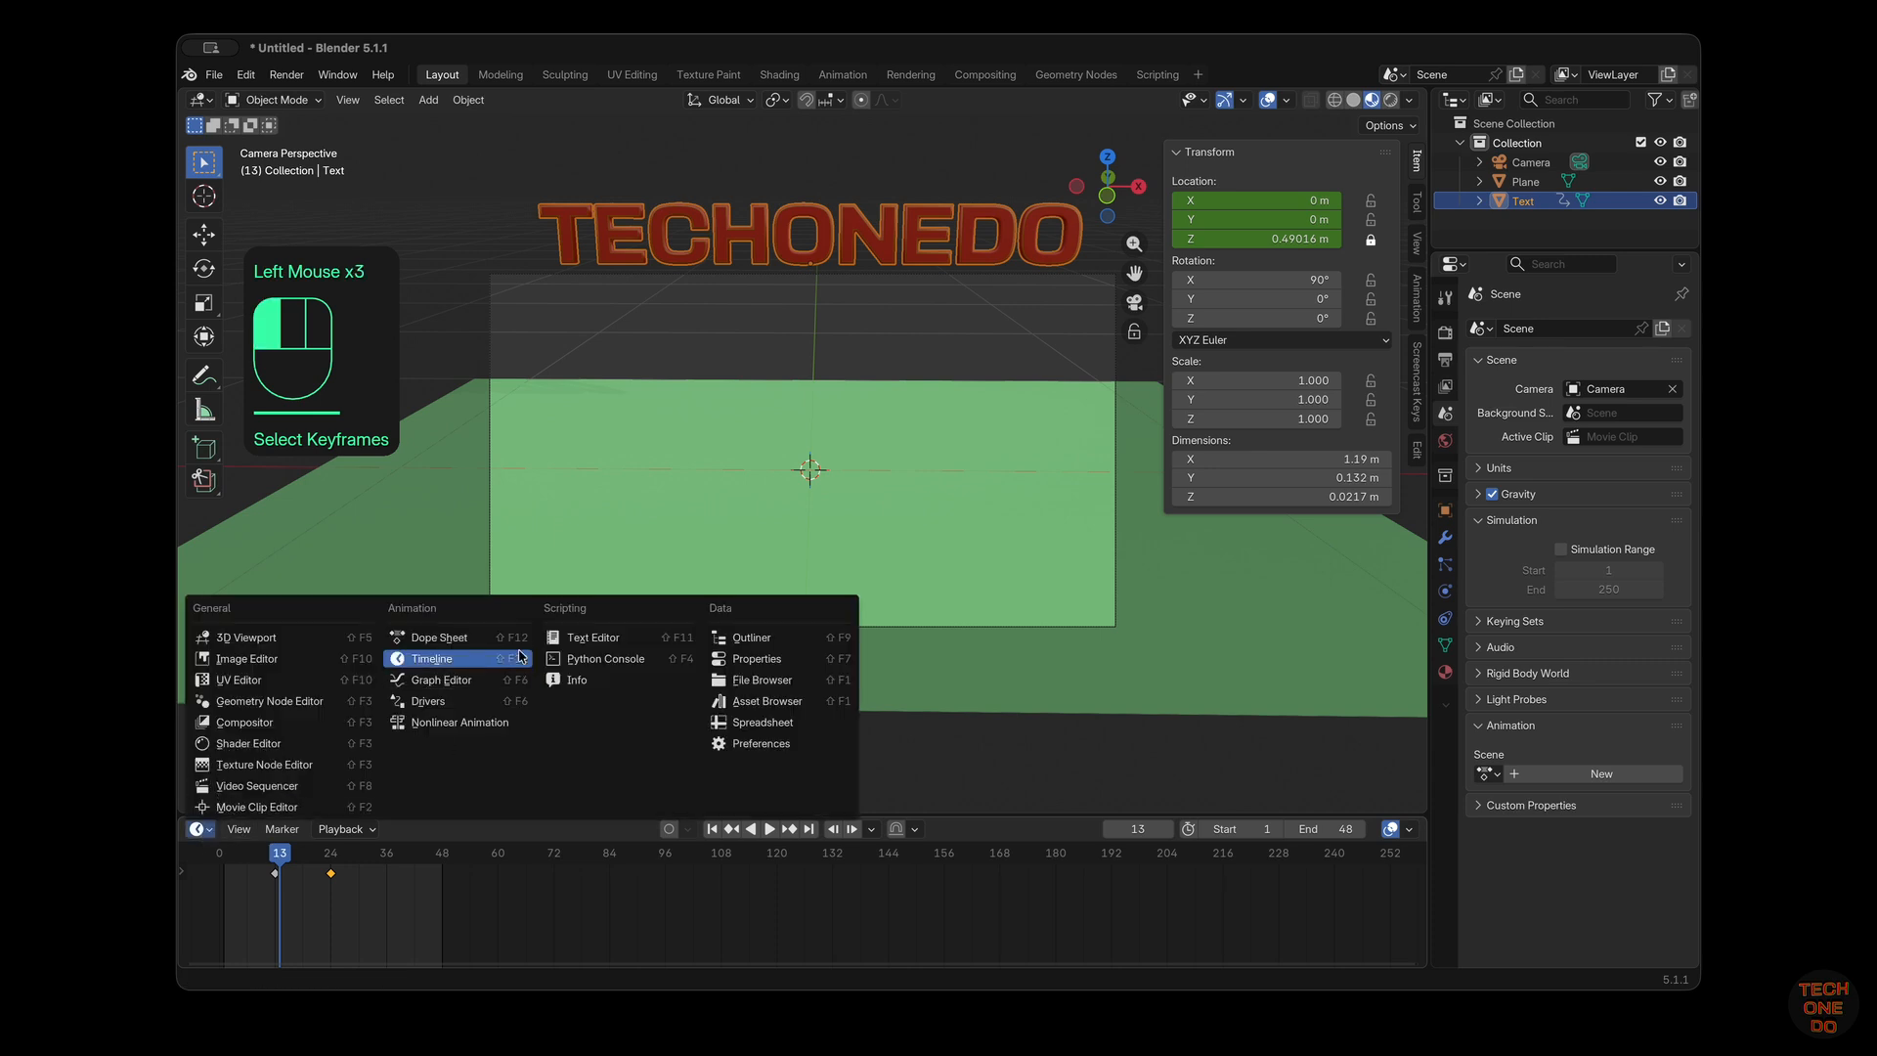
pyautogui.click(442, 680)
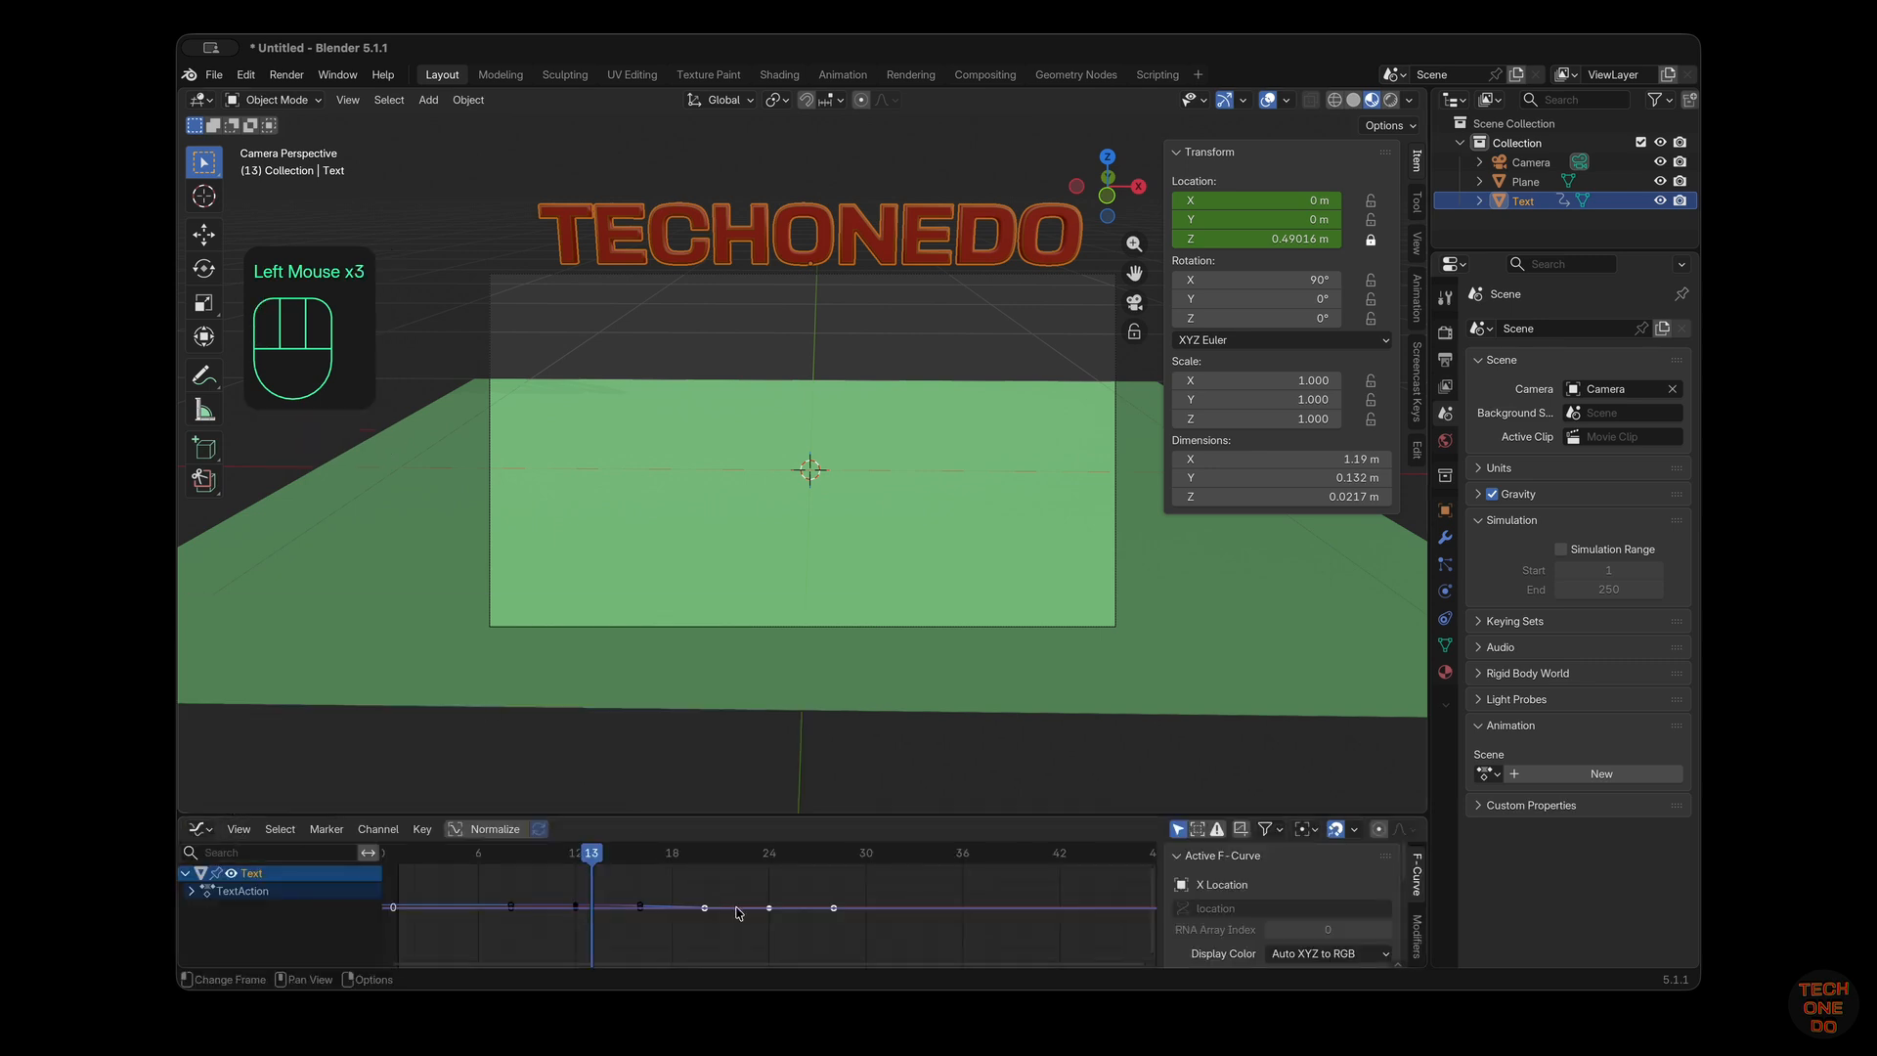
pyautogui.click(192, 892)
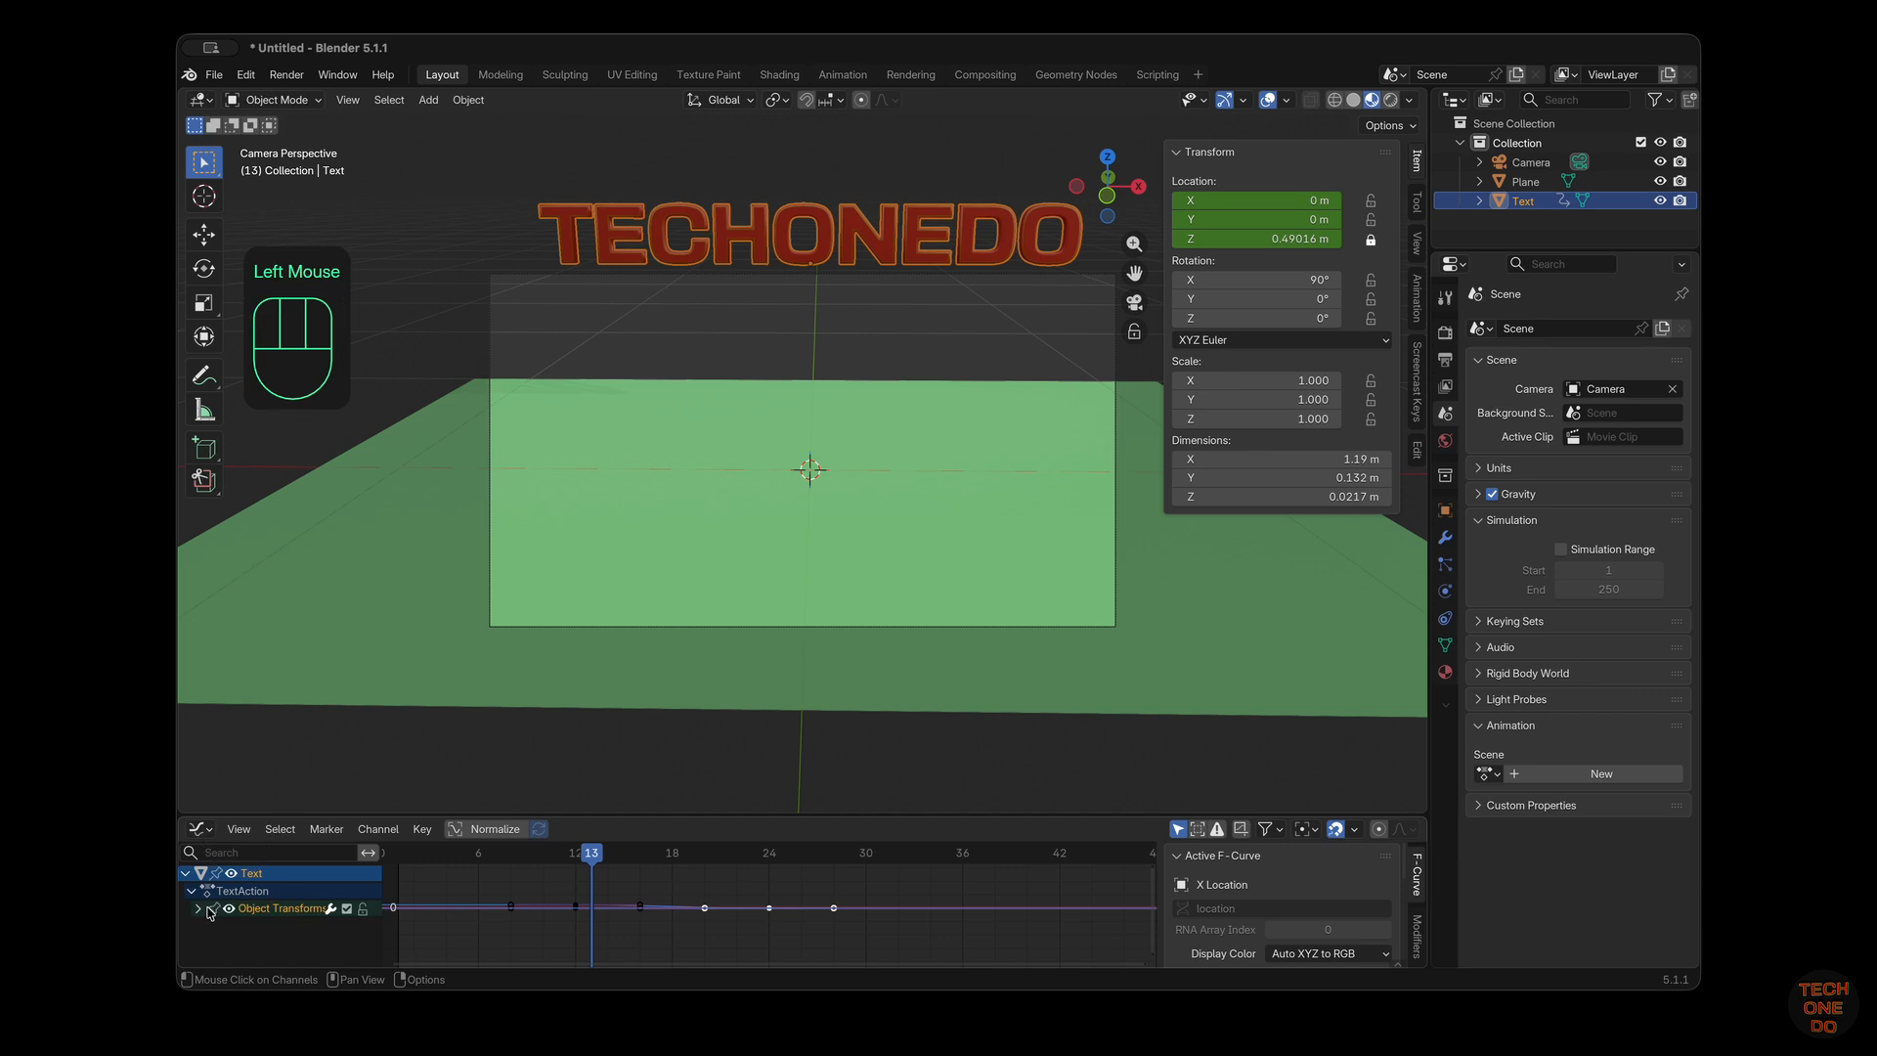
pyautogui.click(198, 911)
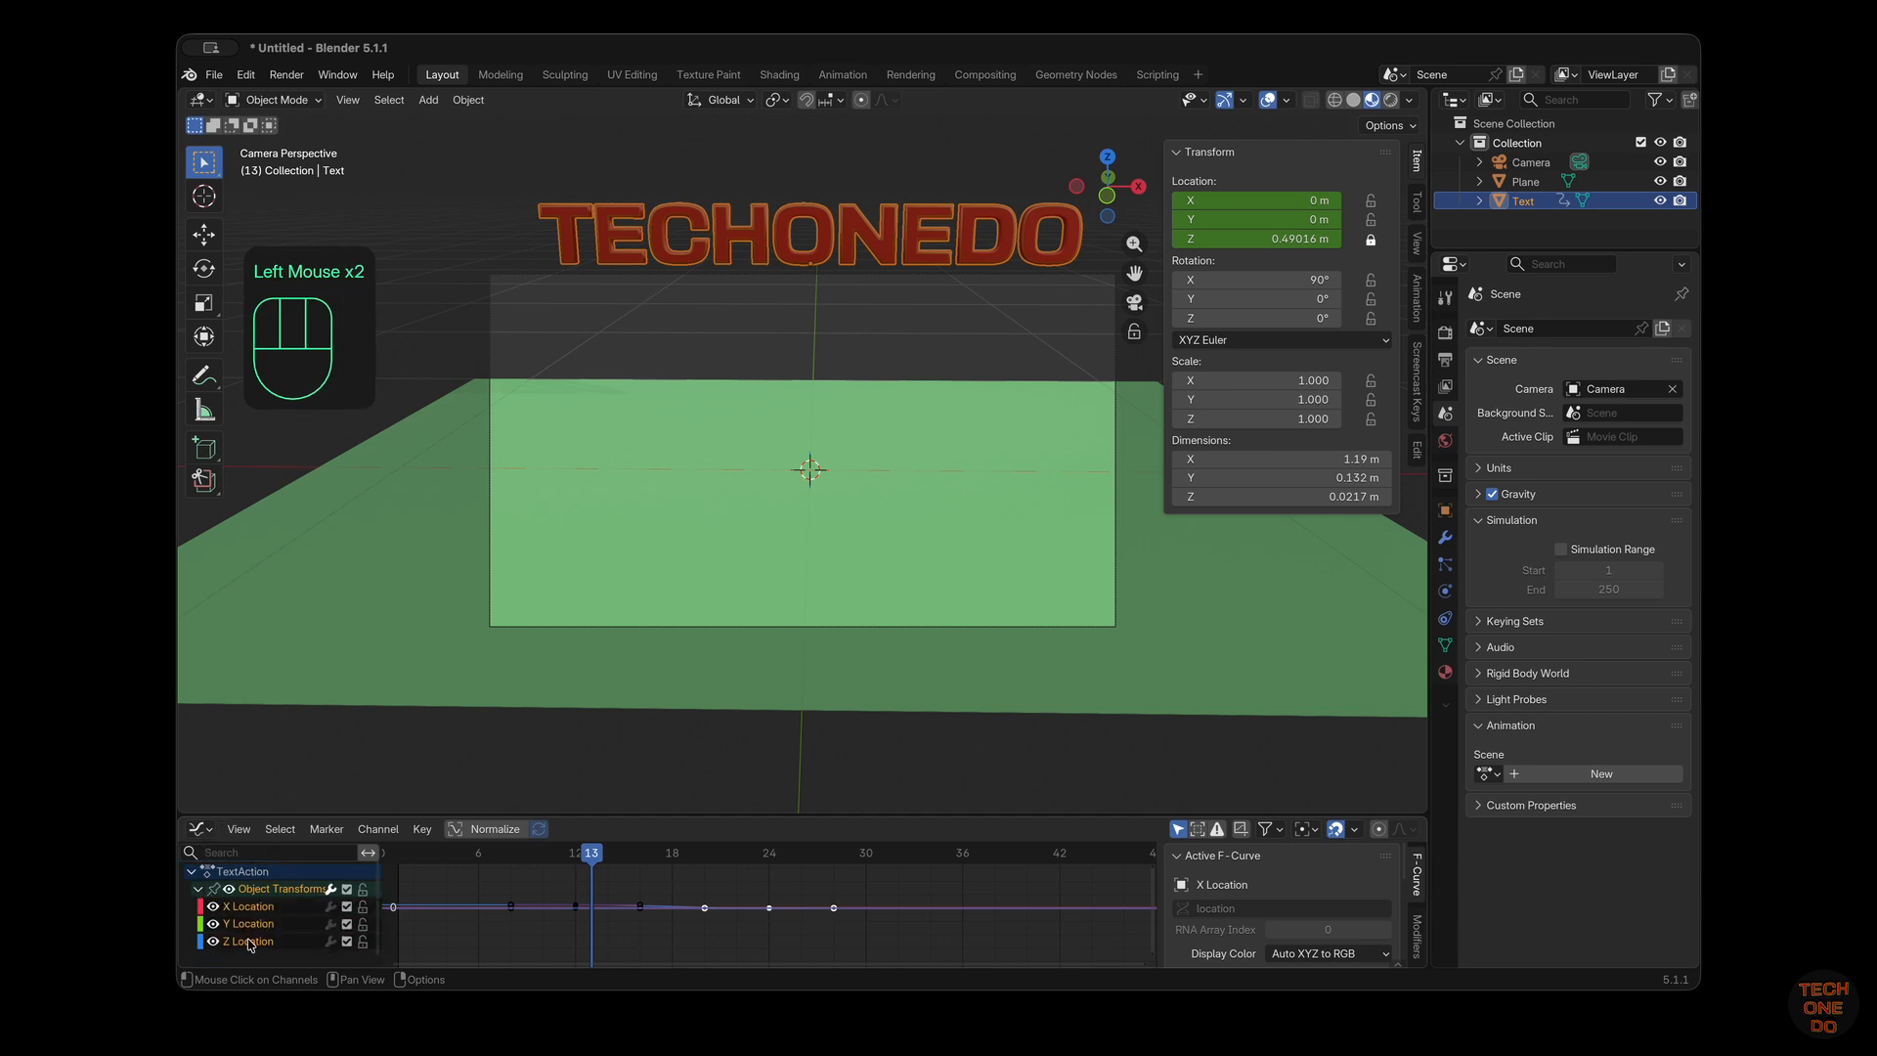
pyautogui.click(249, 941)
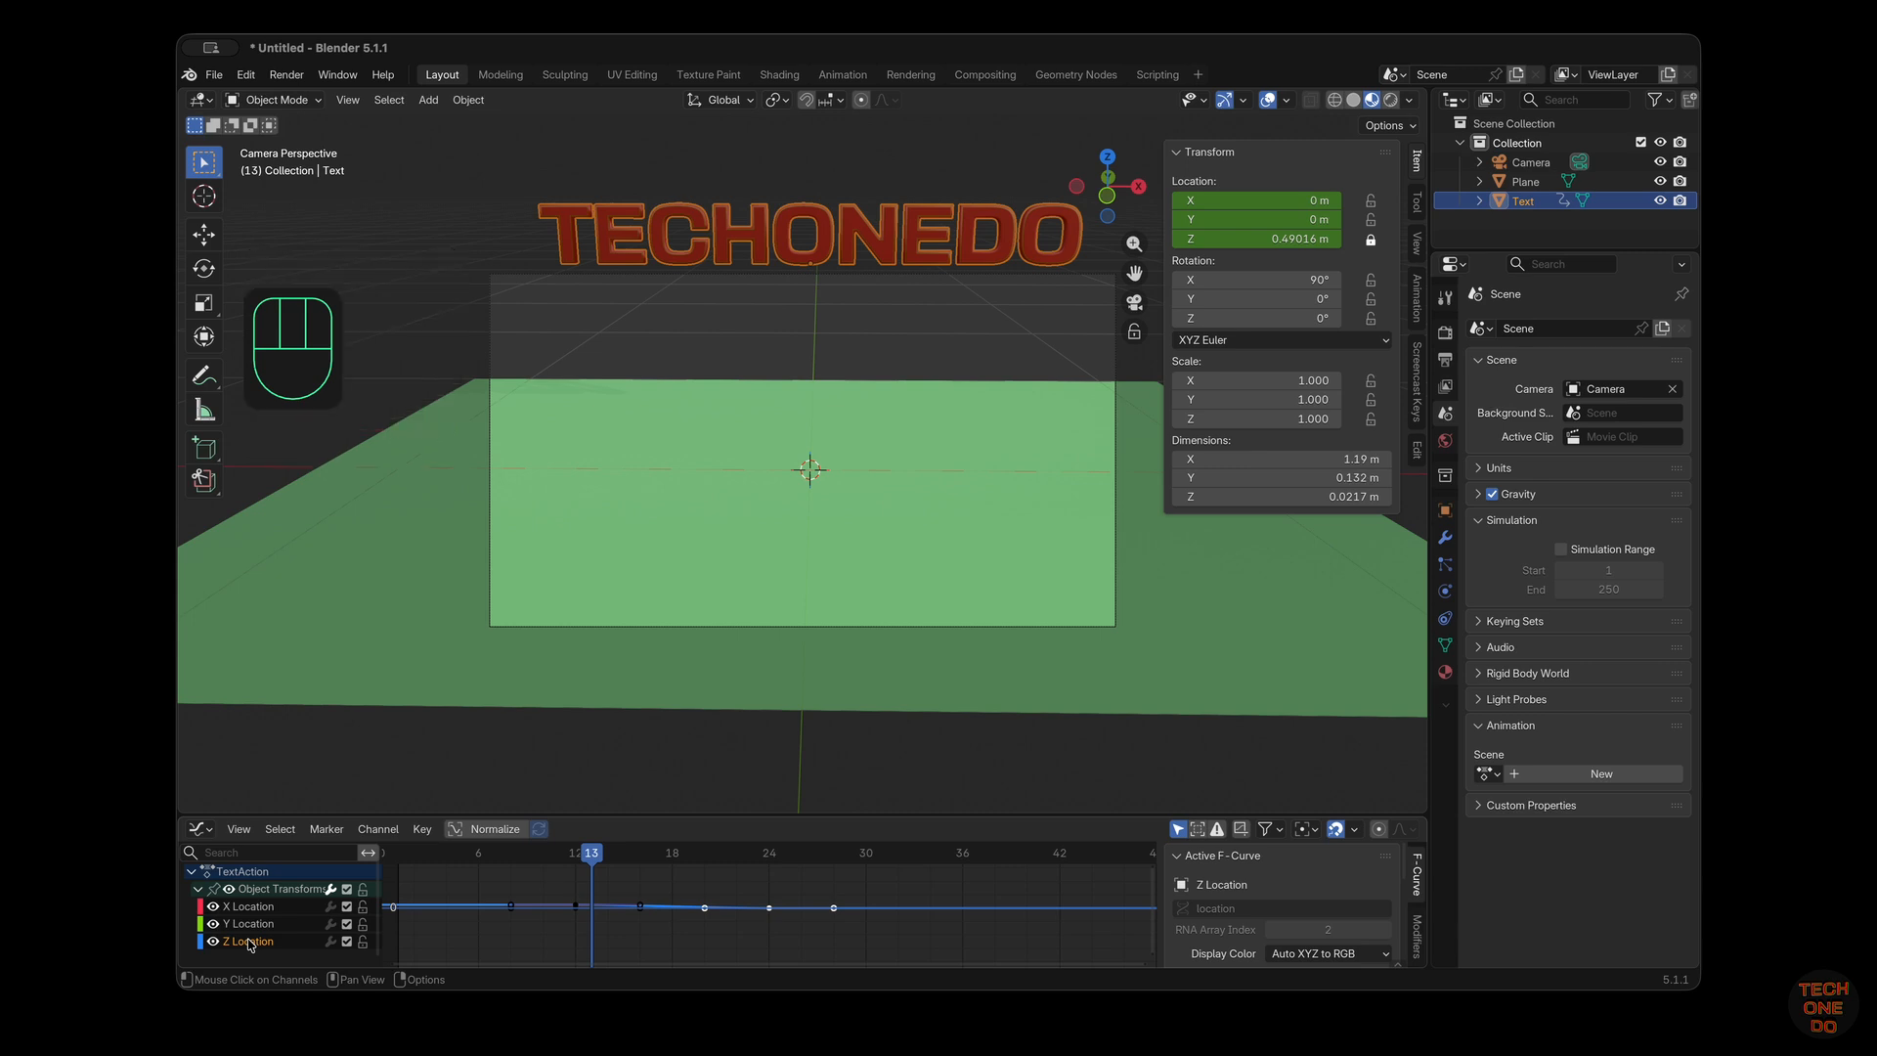
pyautogui.hotkey('shift', 'h')
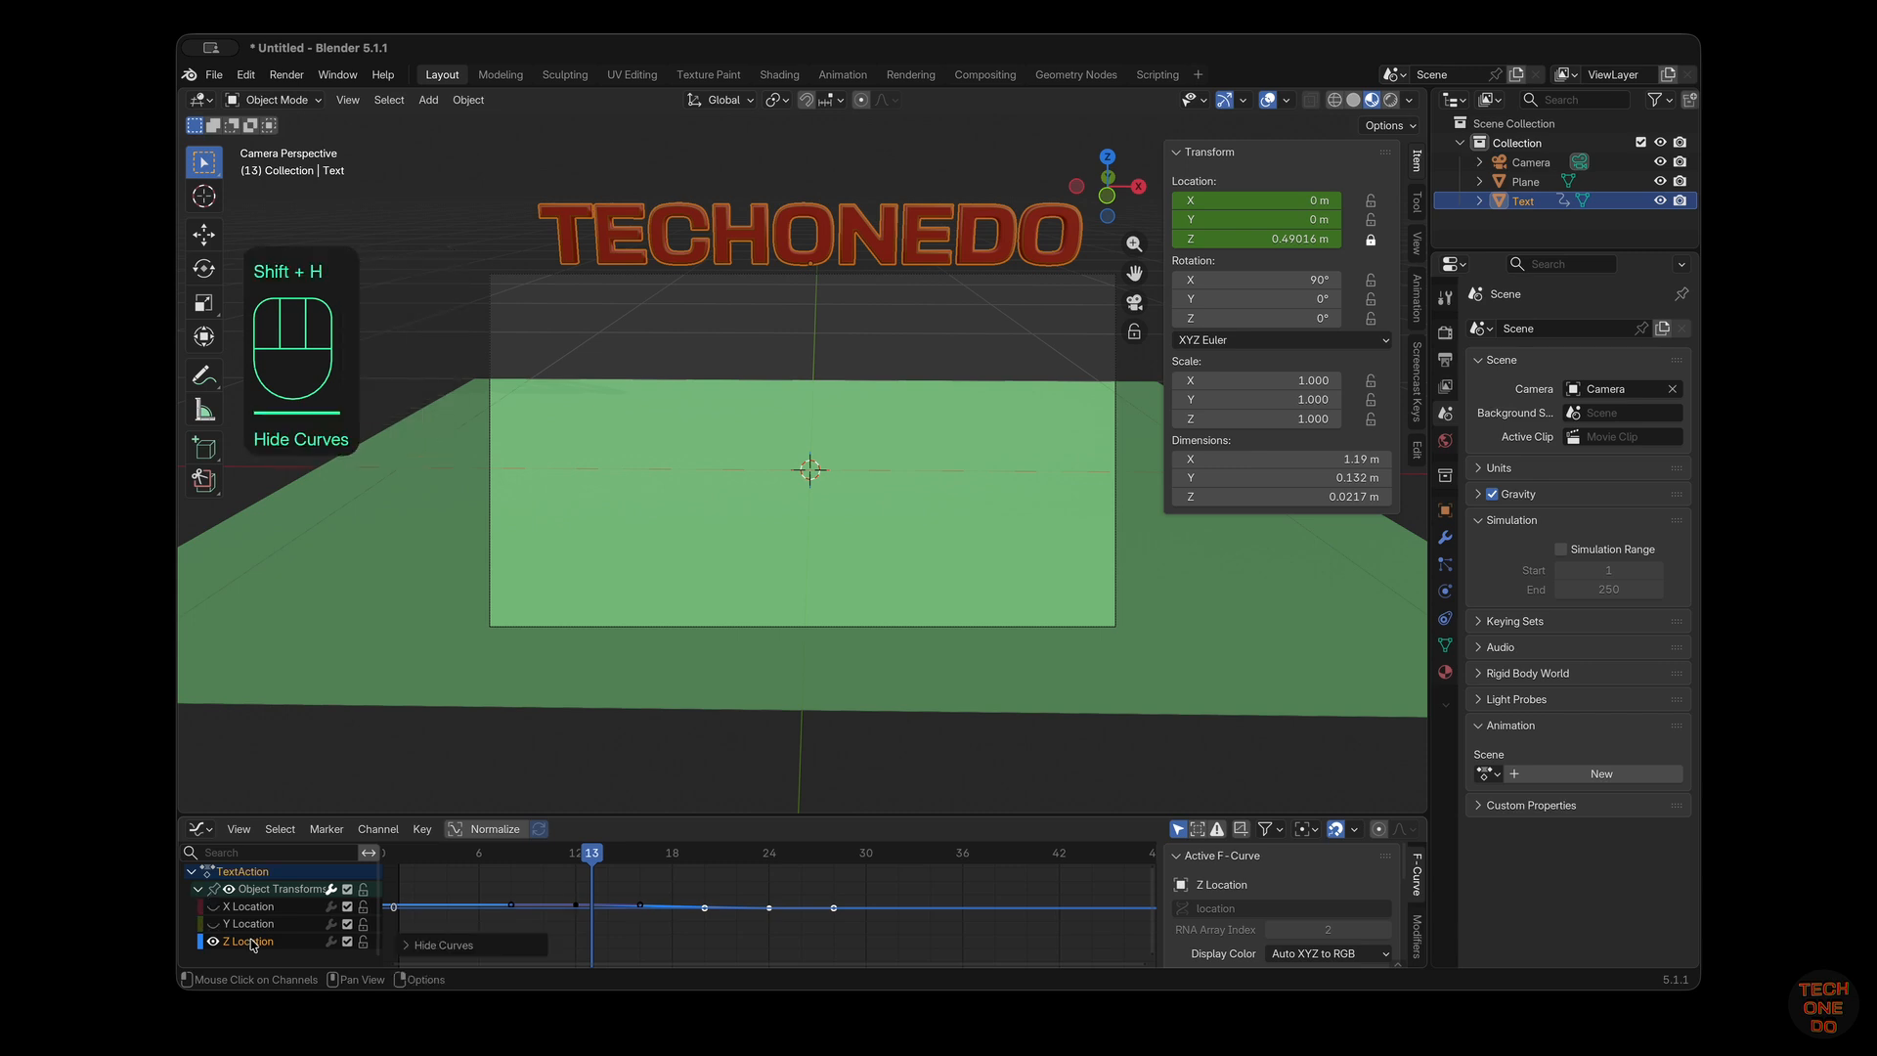
# Set the interpolation mode of all keyframes on the Z Location curve to Linear
pyautogui.click(725, 940)
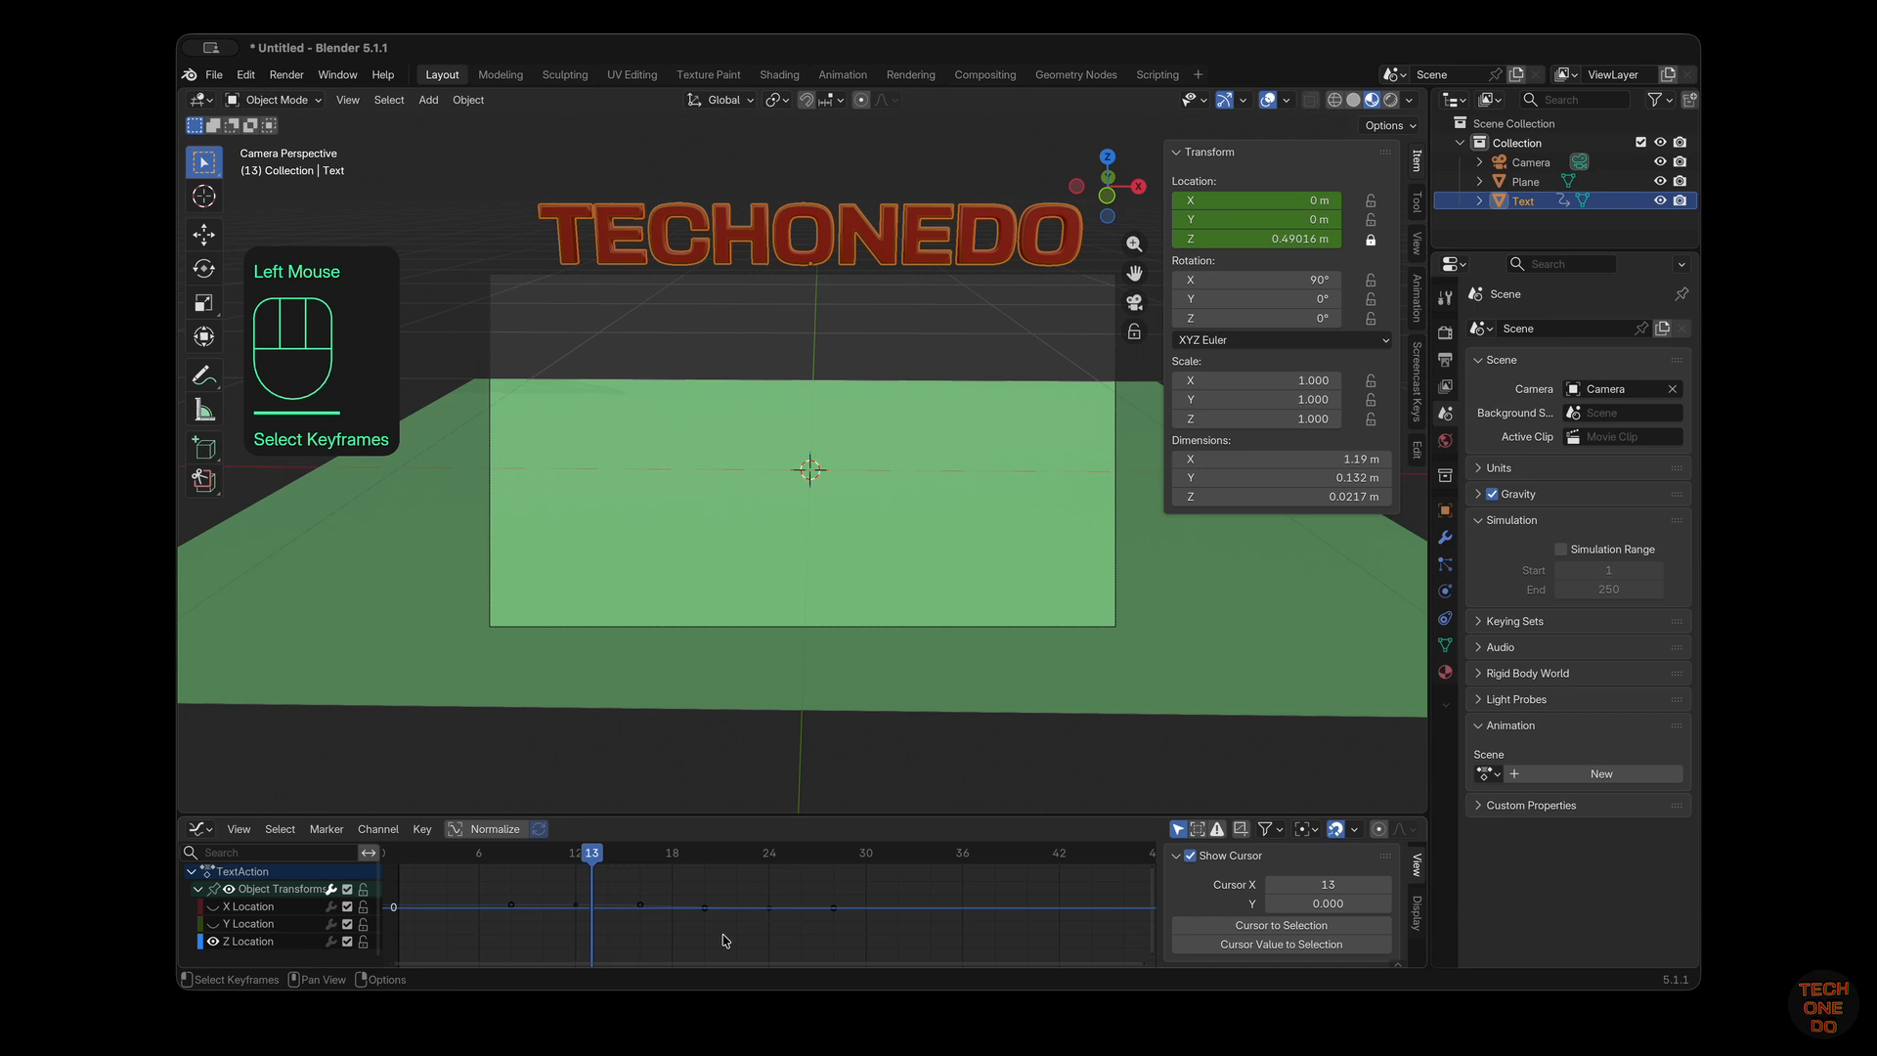
pyautogui.press('a')
pyautogui.rightClick(724, 941)
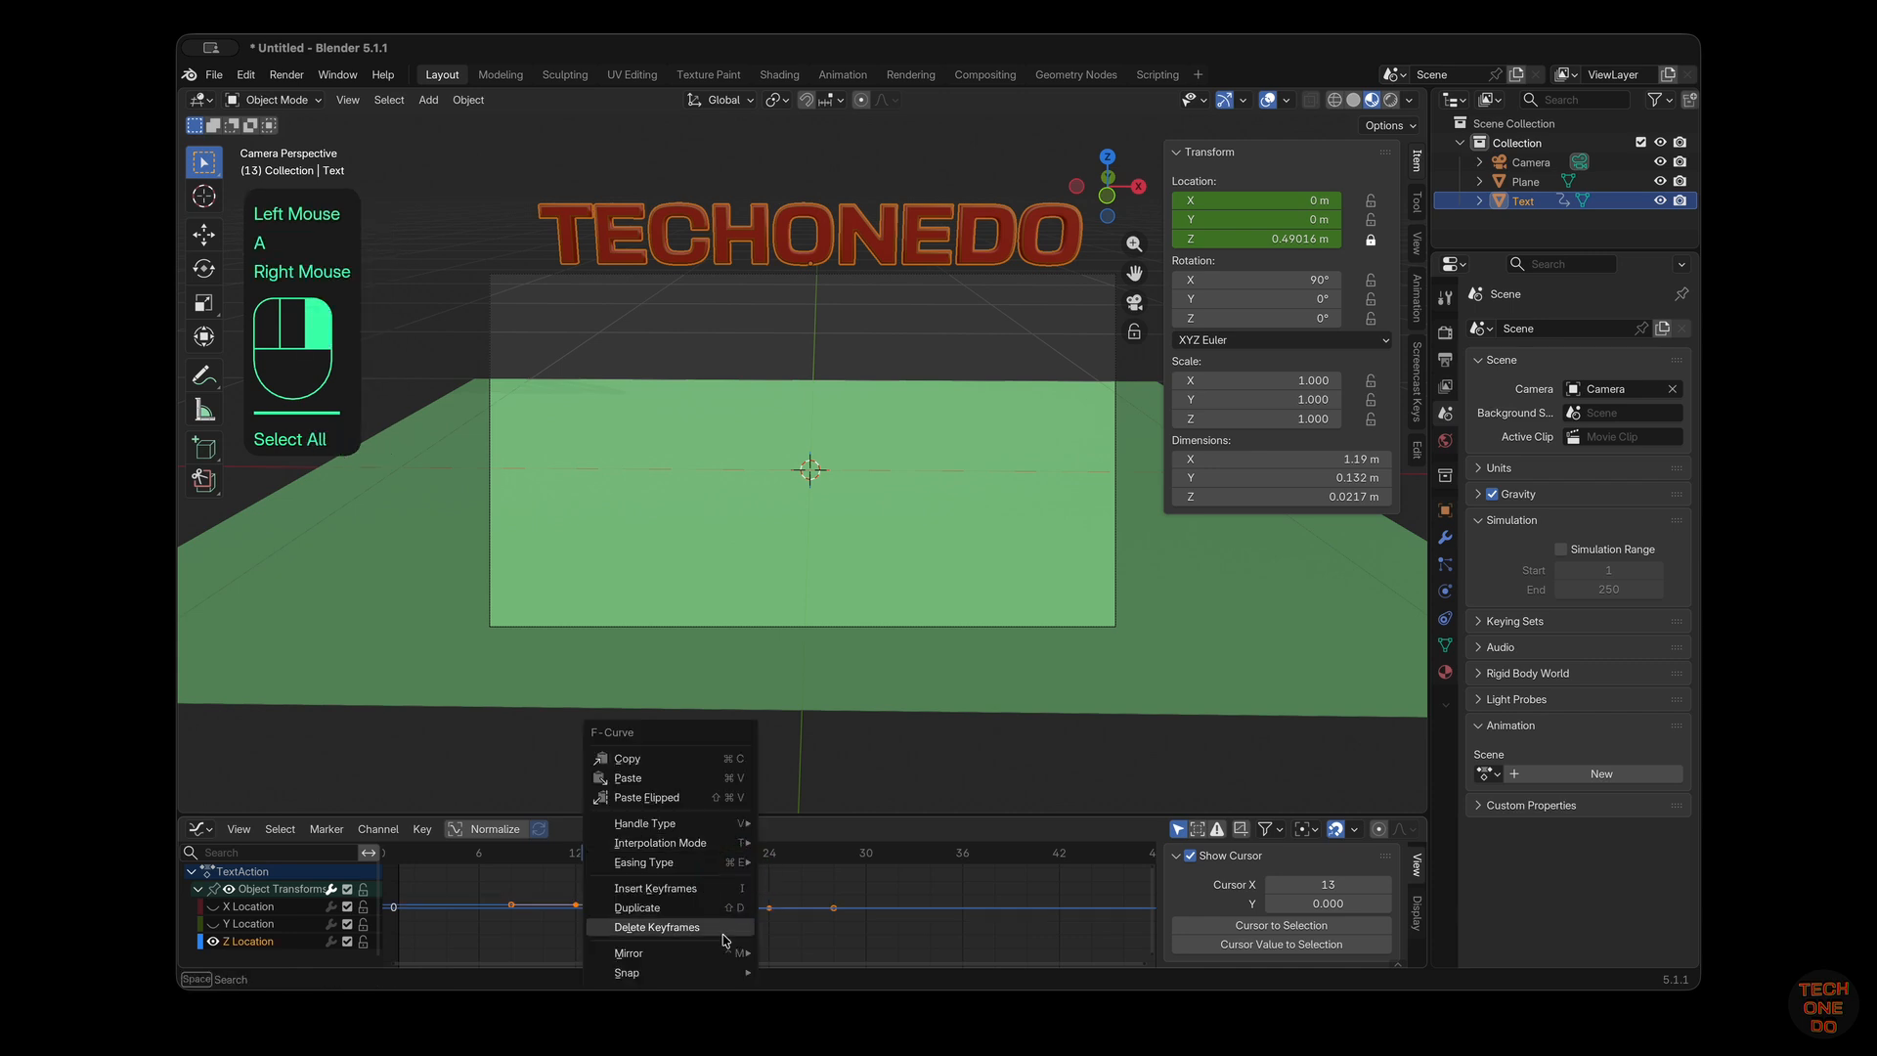
pyautogui.moveTo(738, 851)
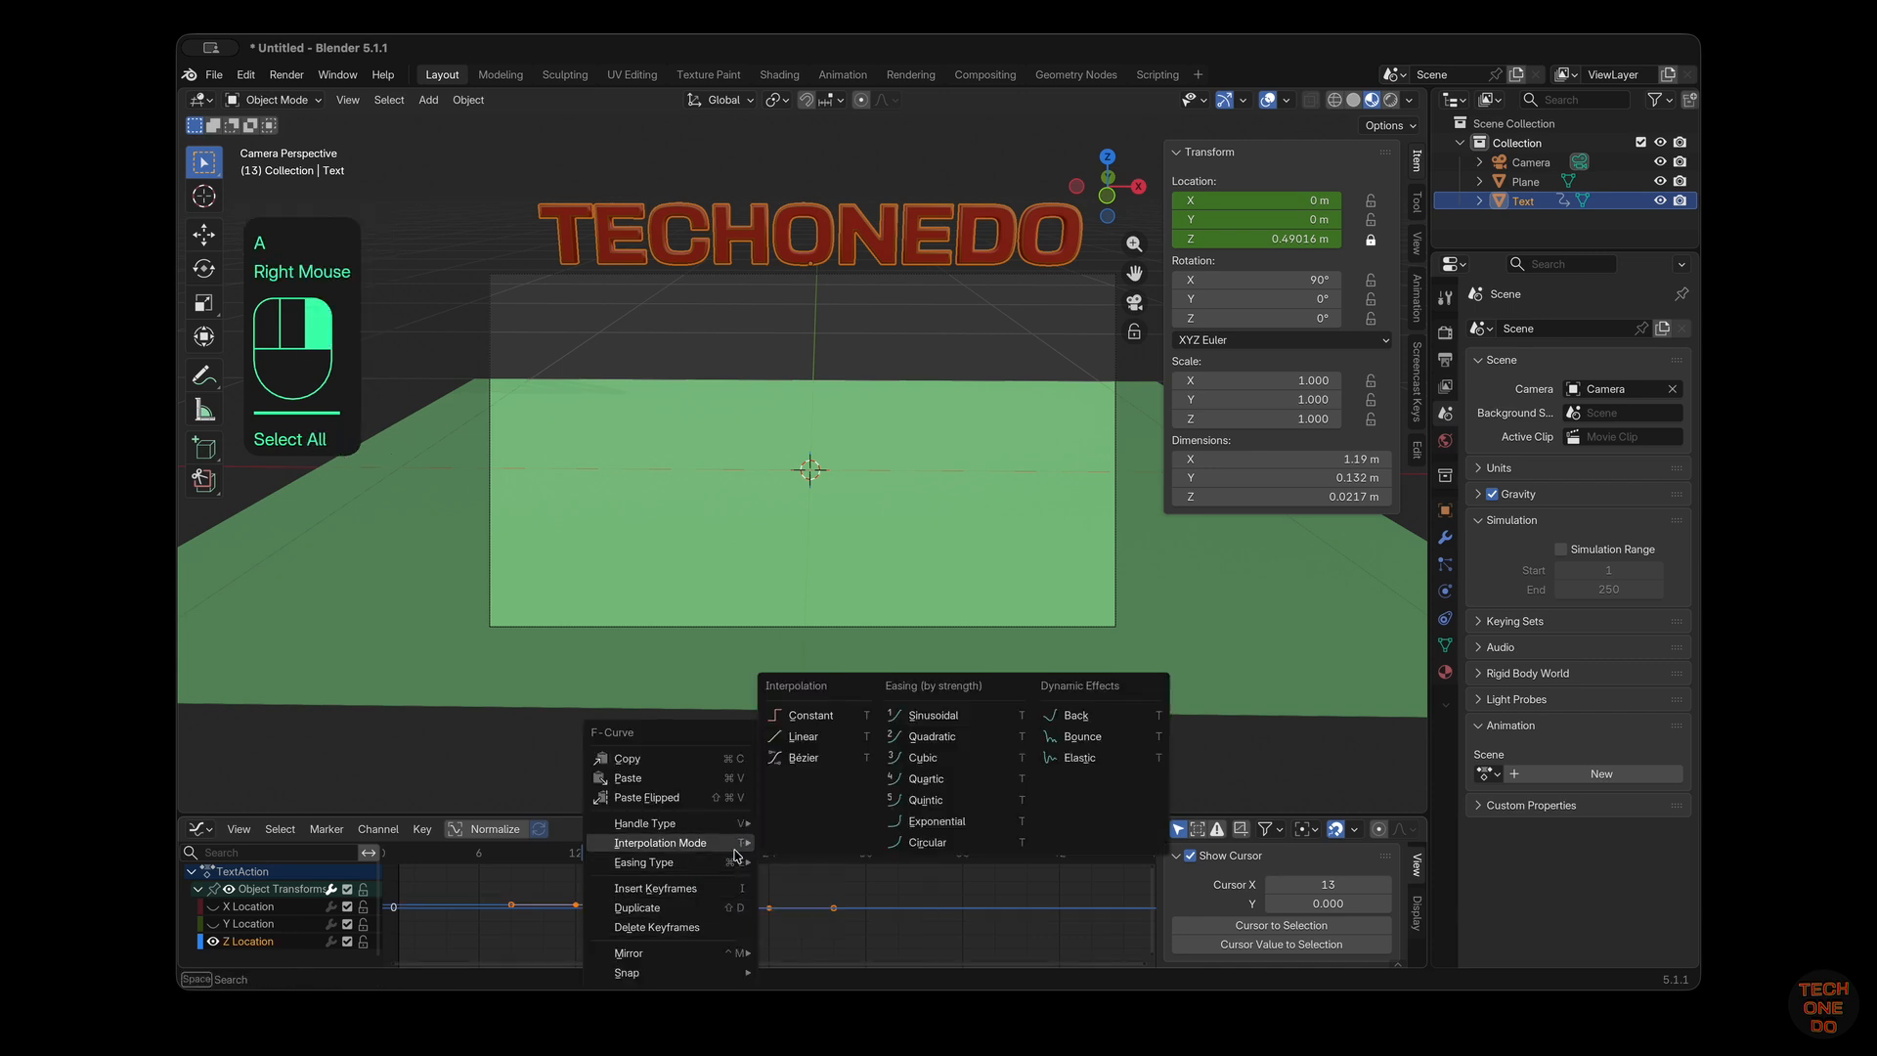
pyautogui.click(826, 735)
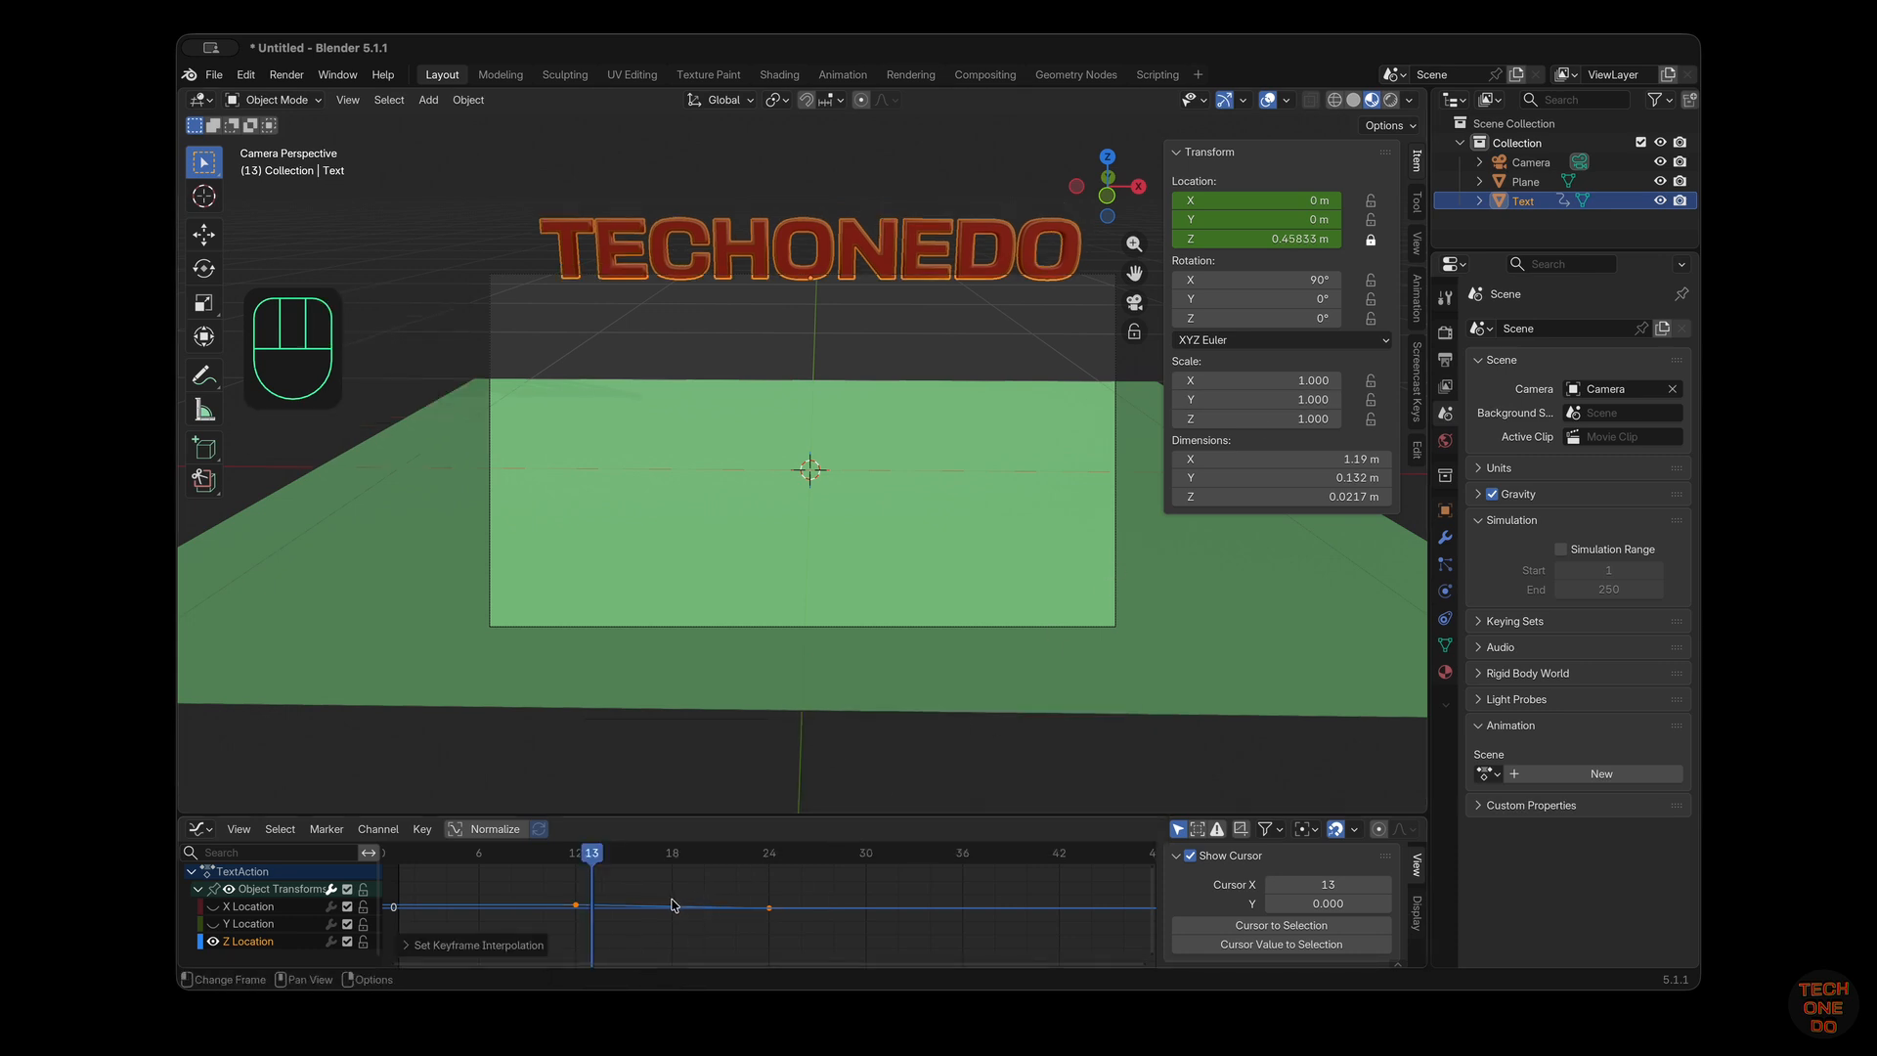
# Return to frame 1, show the playback controls in the Graph Editor, and play the animation
pyautogui.moveTo(603, 865); pyautogui.dragTo(402, 868)
pyautogui.click(238, 829)
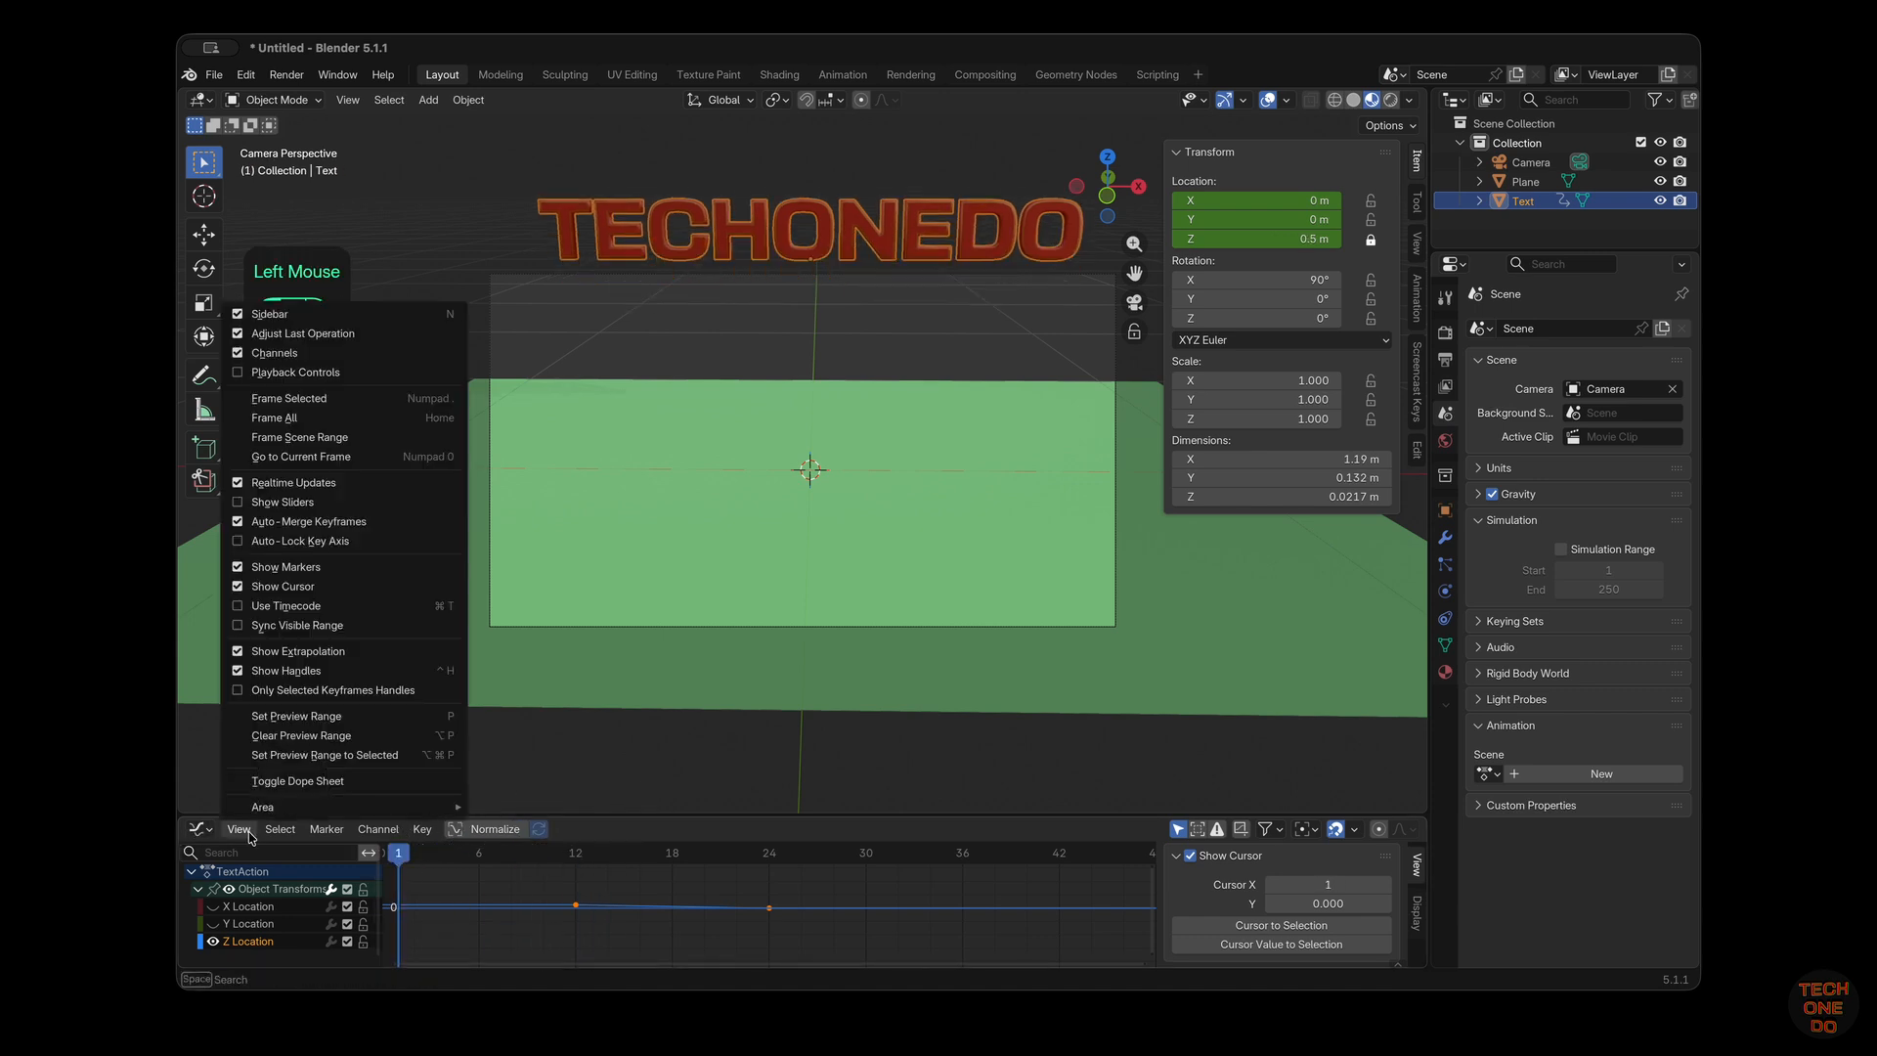
pyautogui.click(376, 372)
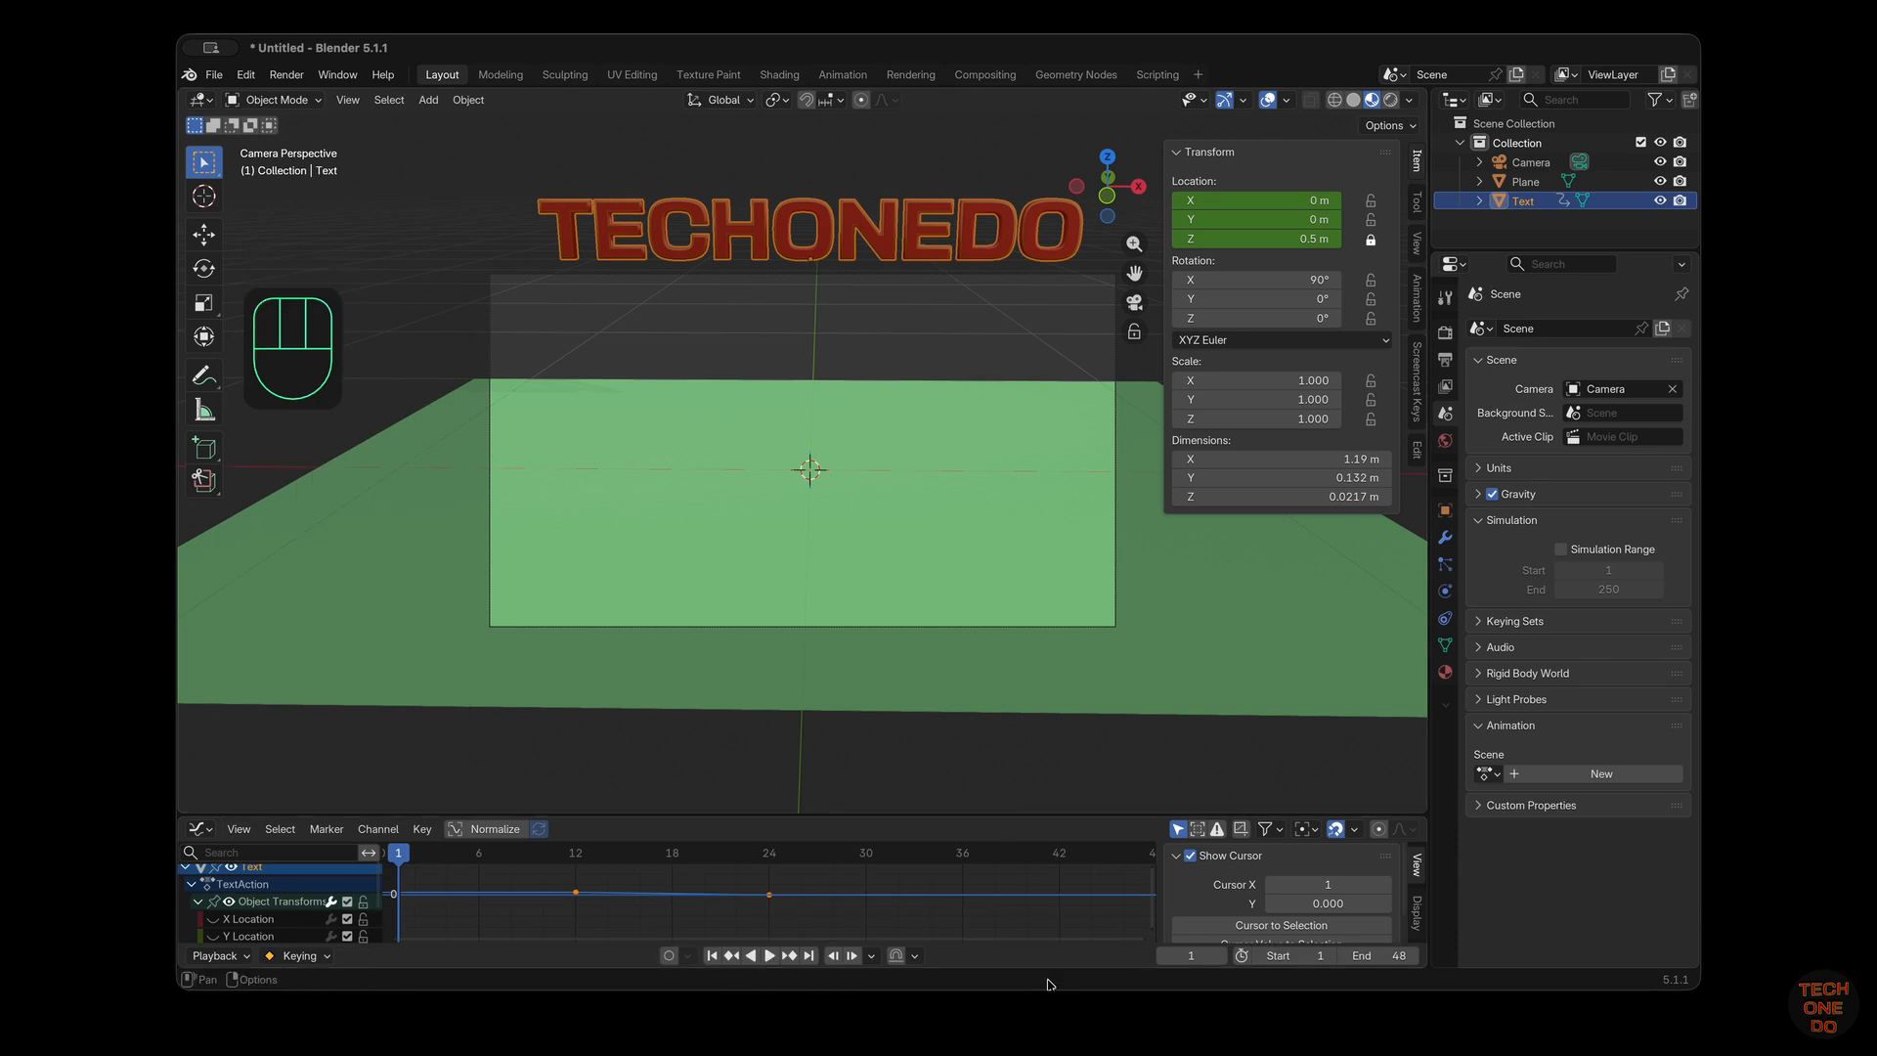
pyautogui.click(769, 956)
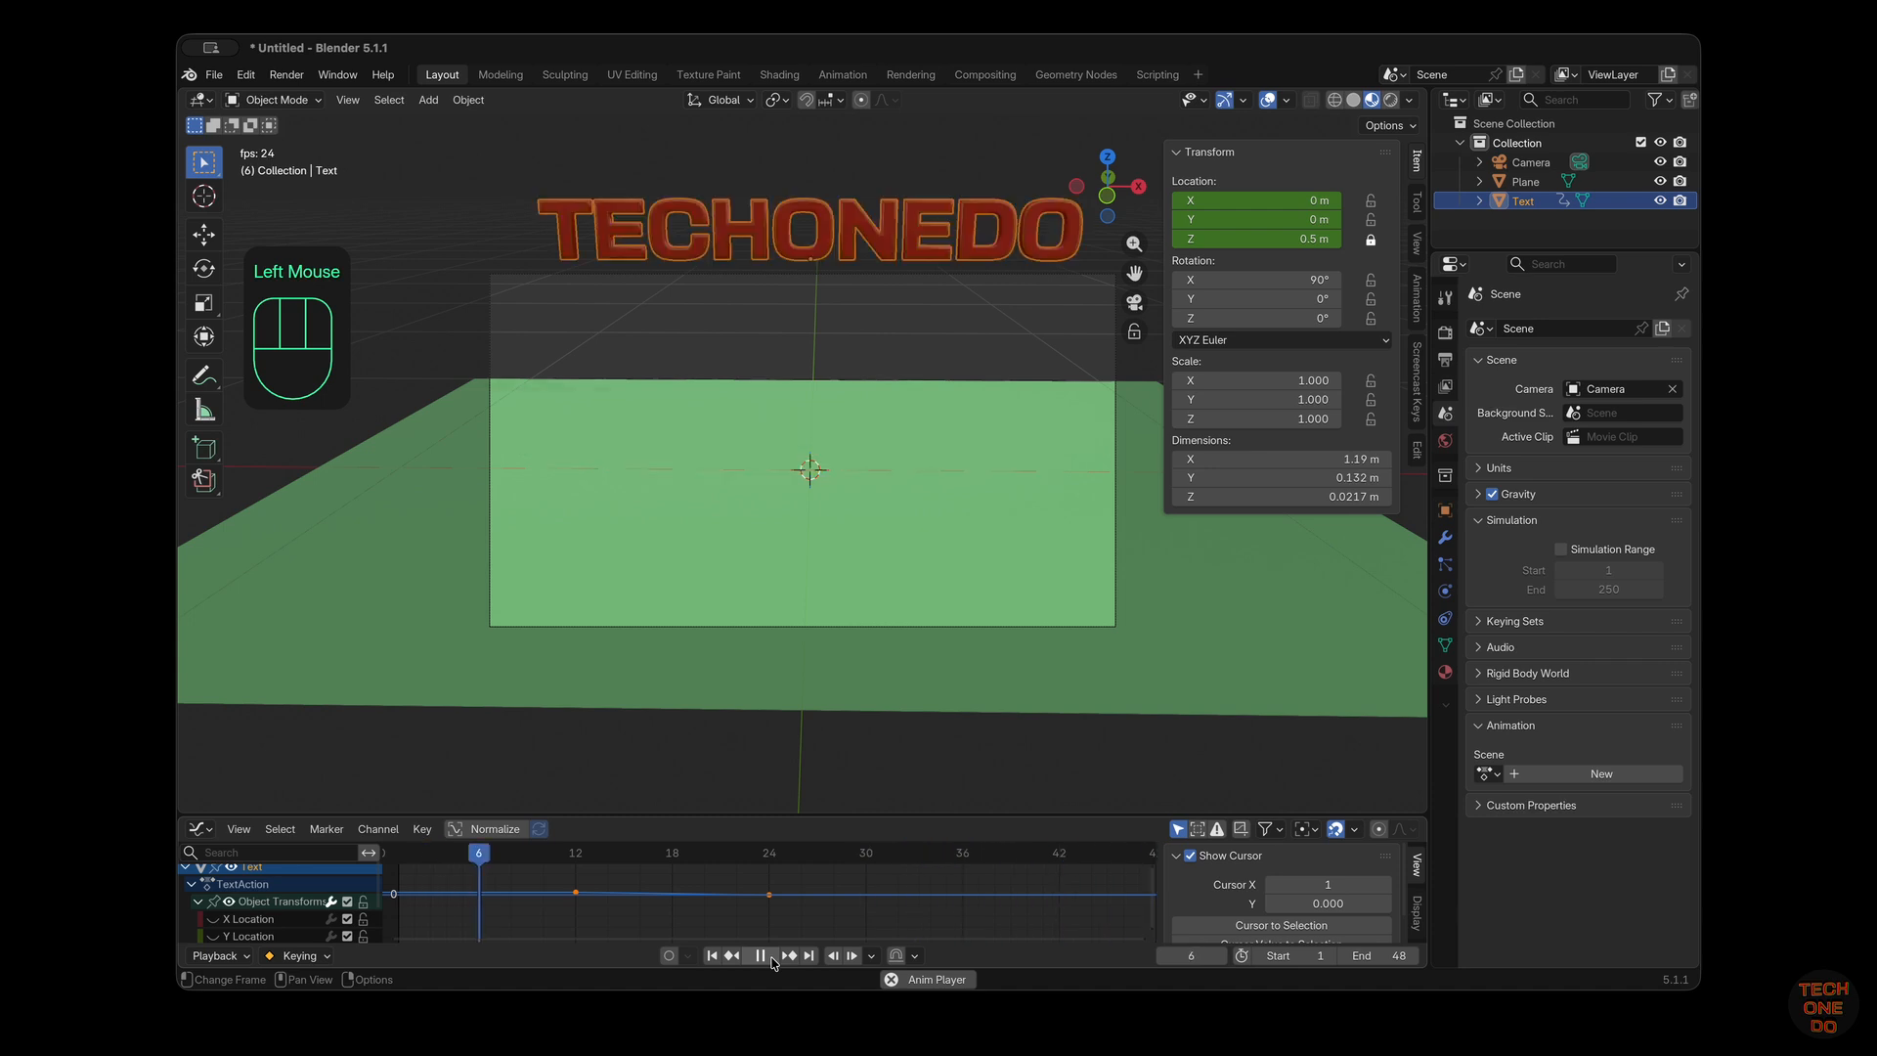
pyautogui.click(771, 961)
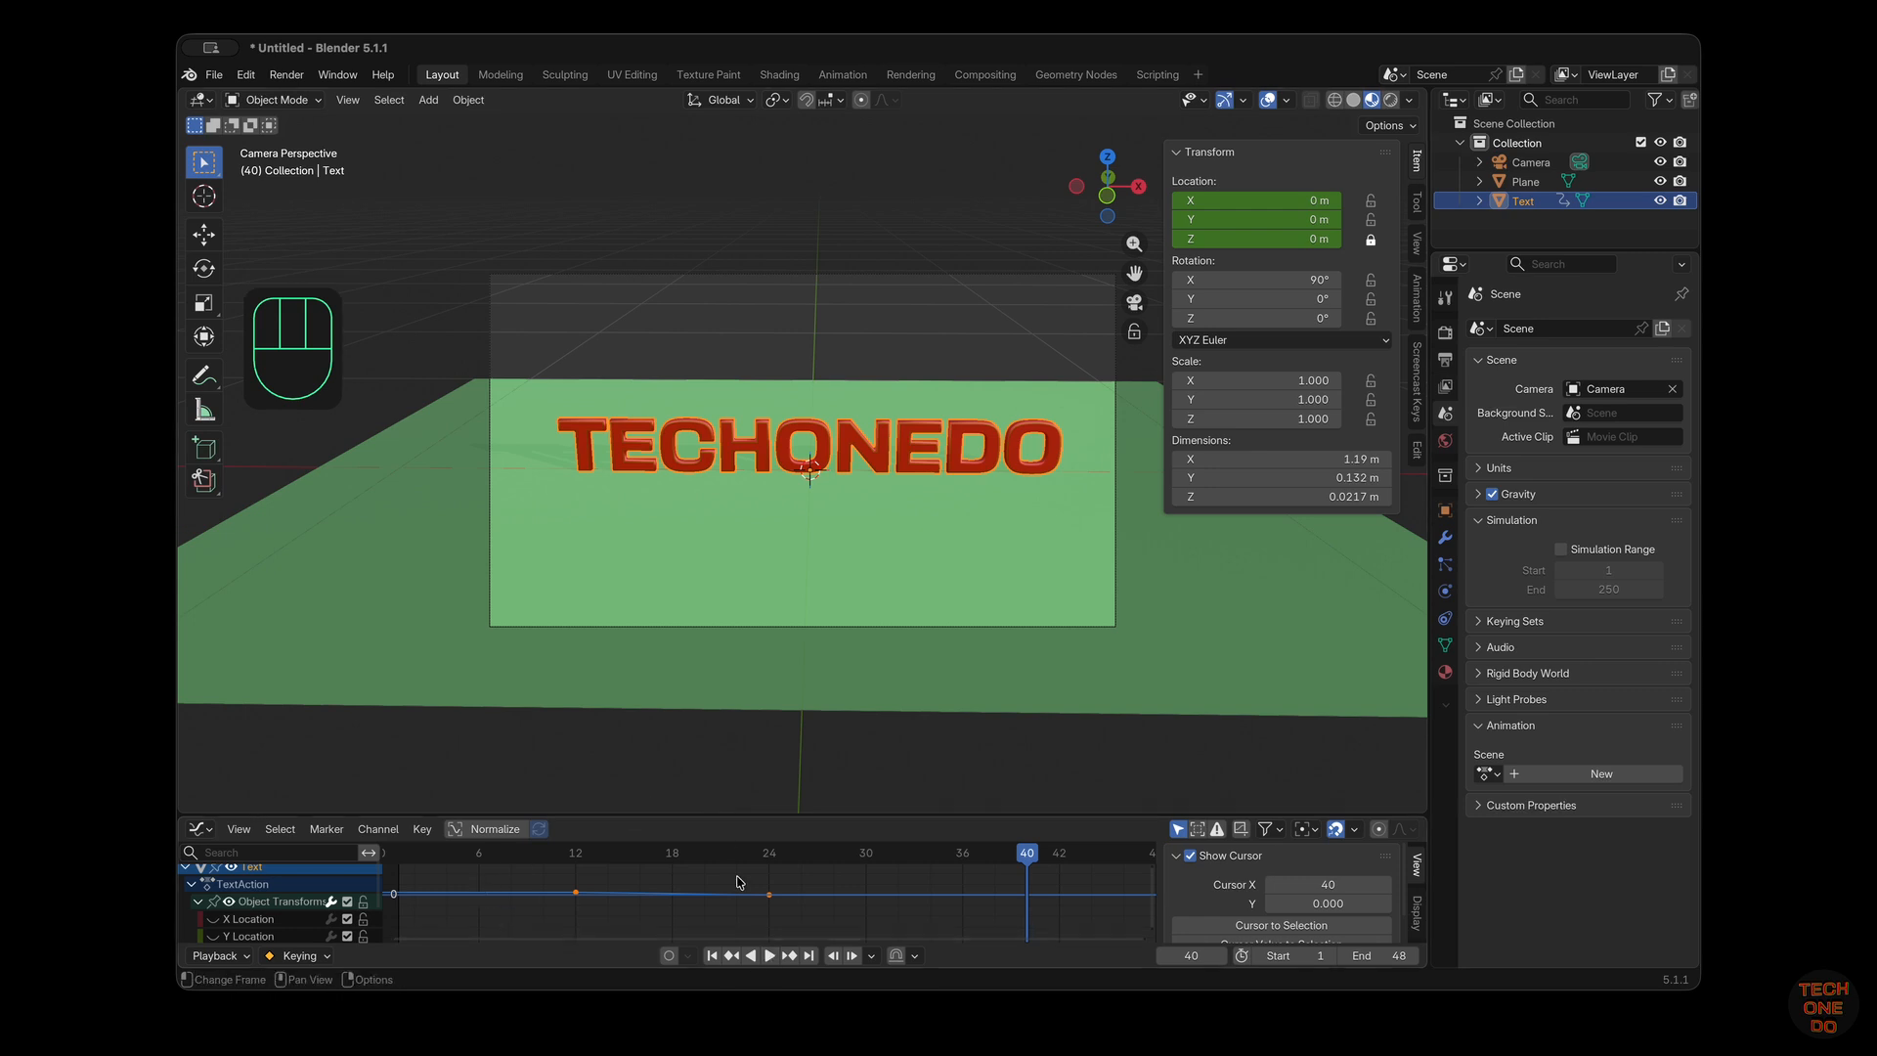
# Deselect the curve keyframes, switch the animation area back to the Dope Sheet, and move the text's second keyframe to about frame 18
pyautogui.click(791, 916)
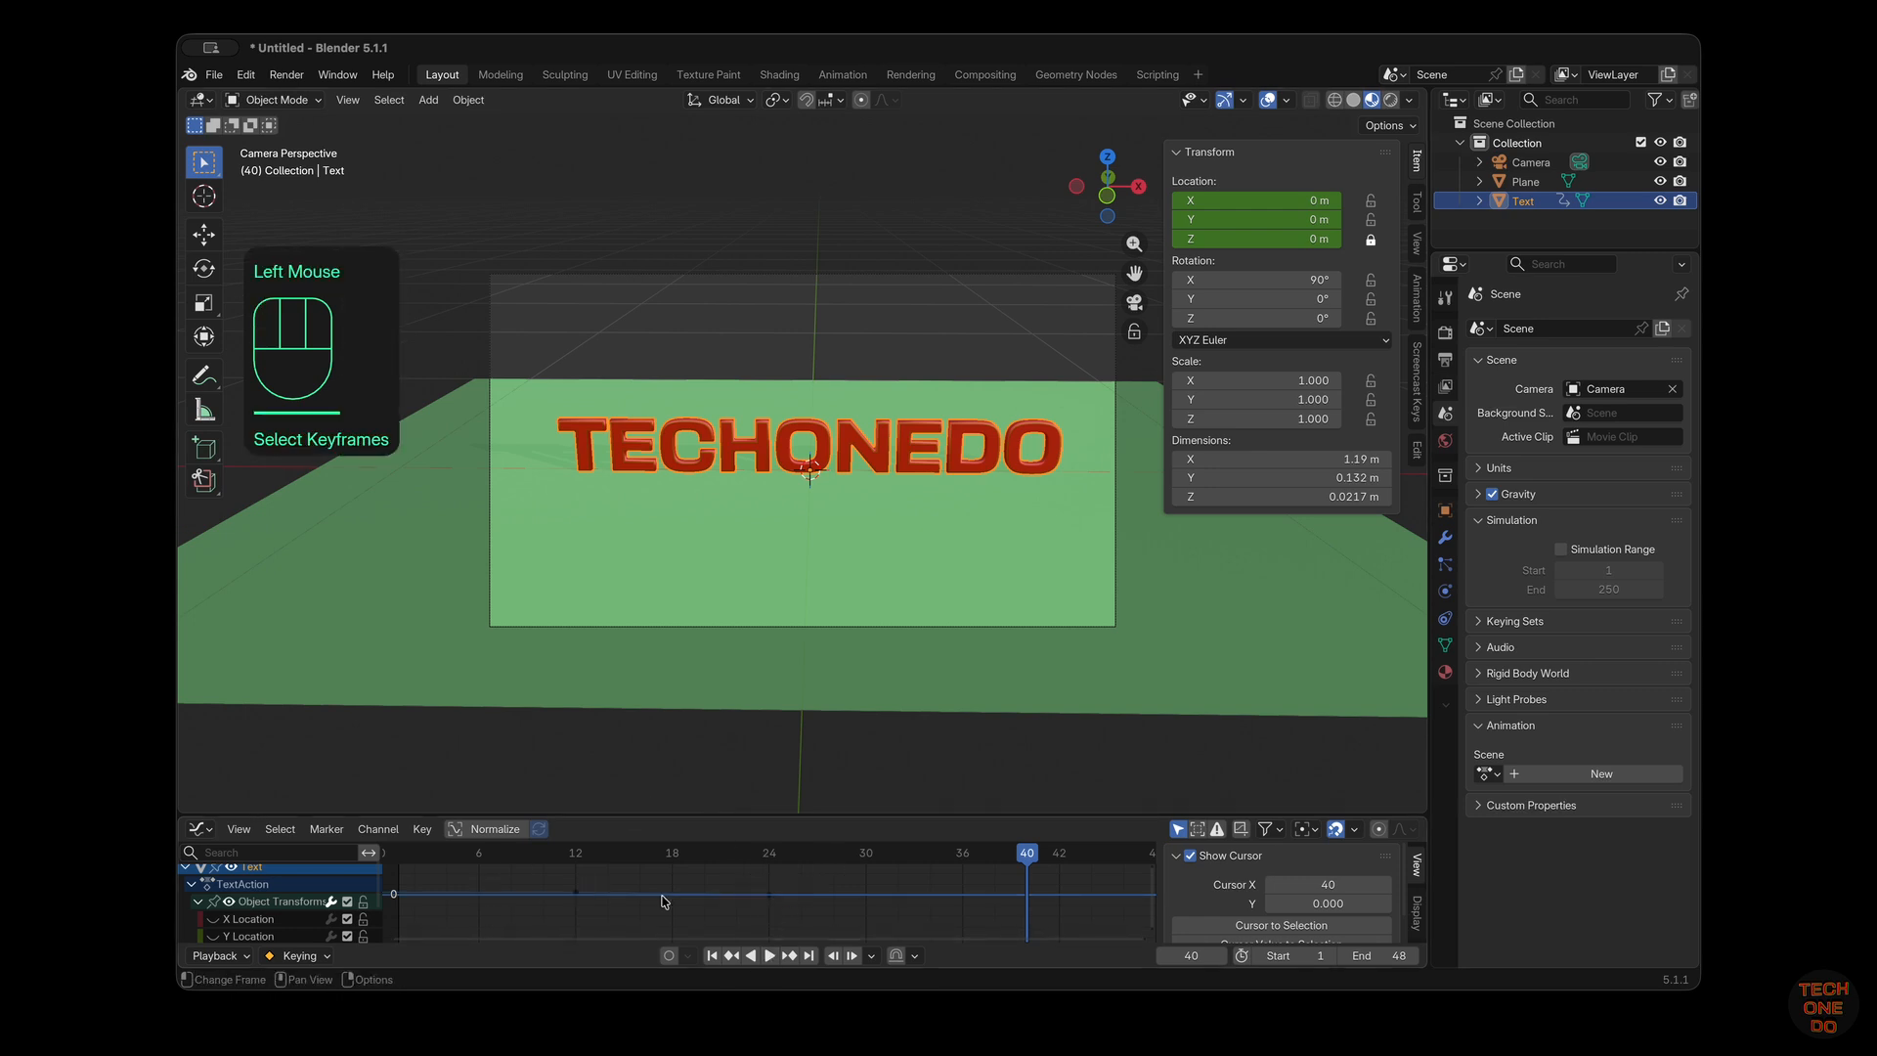
pyautogui.click(792, 858)
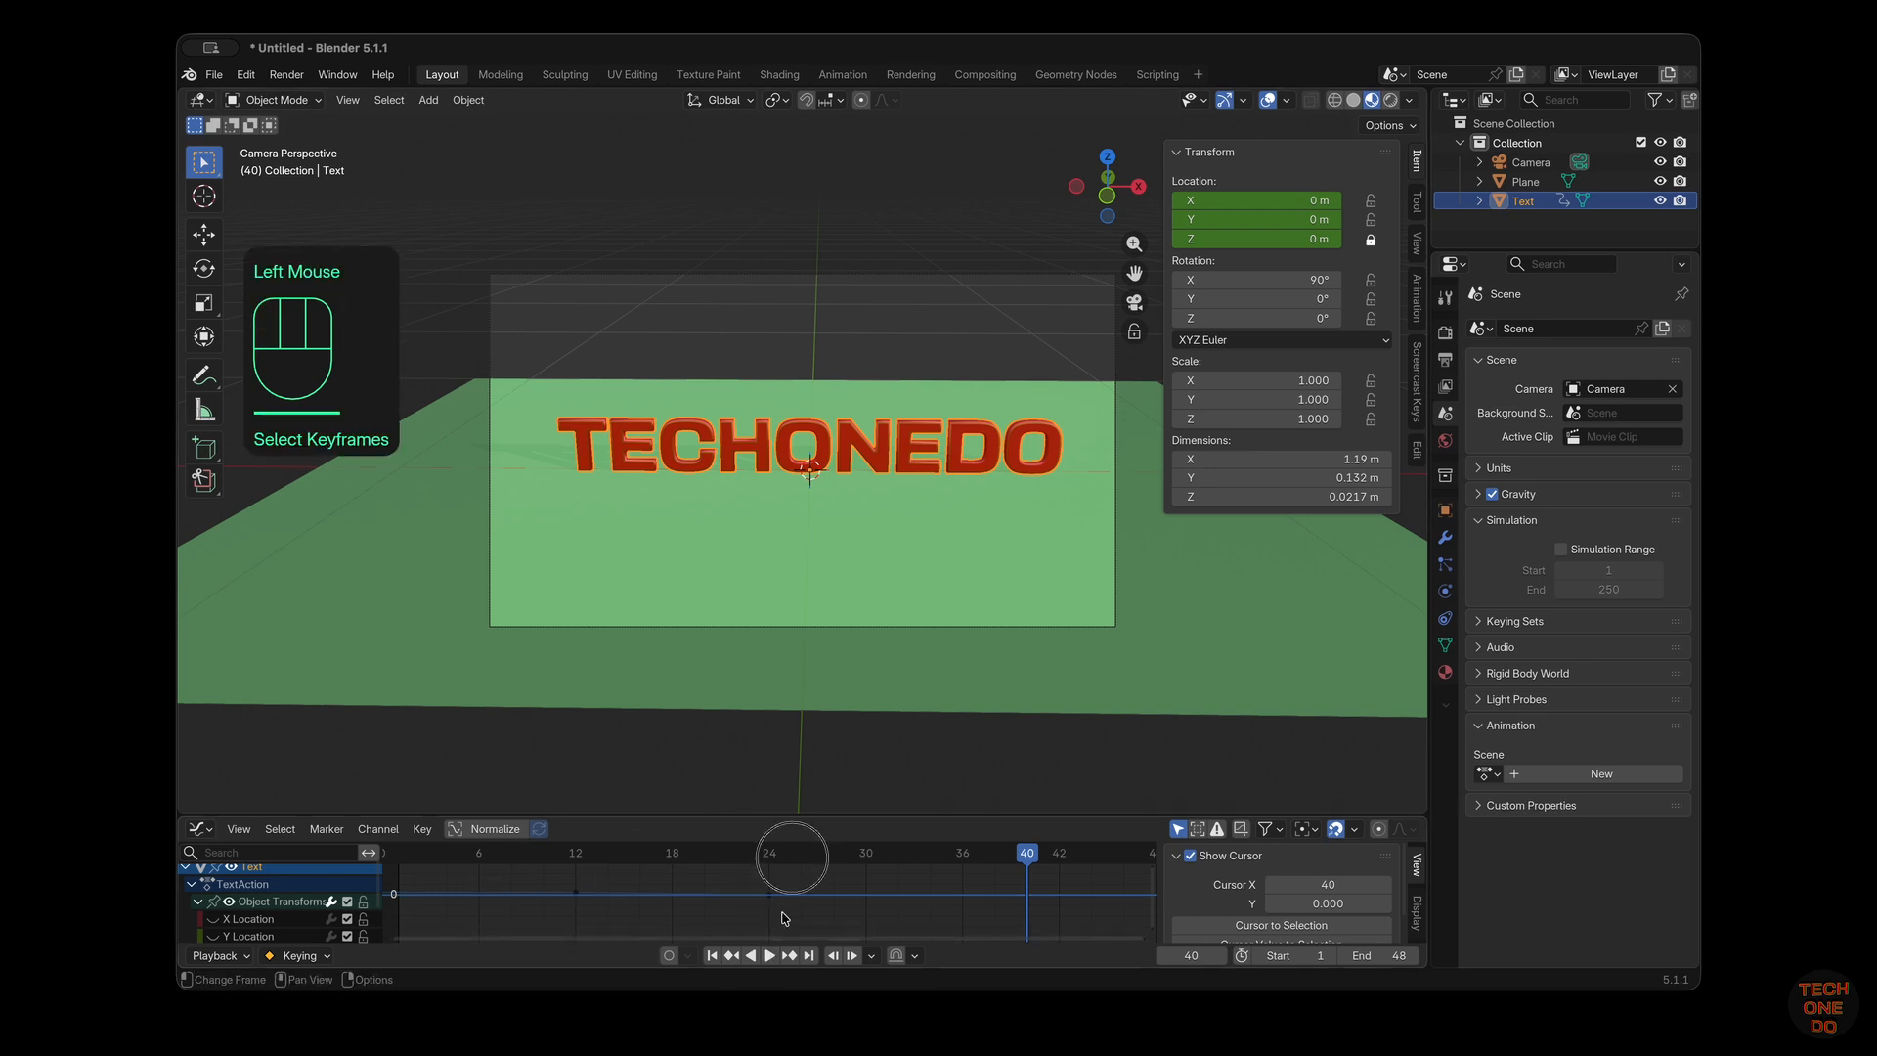
pyautogui.click(217, 831)
pyautogui.click(460, 637)
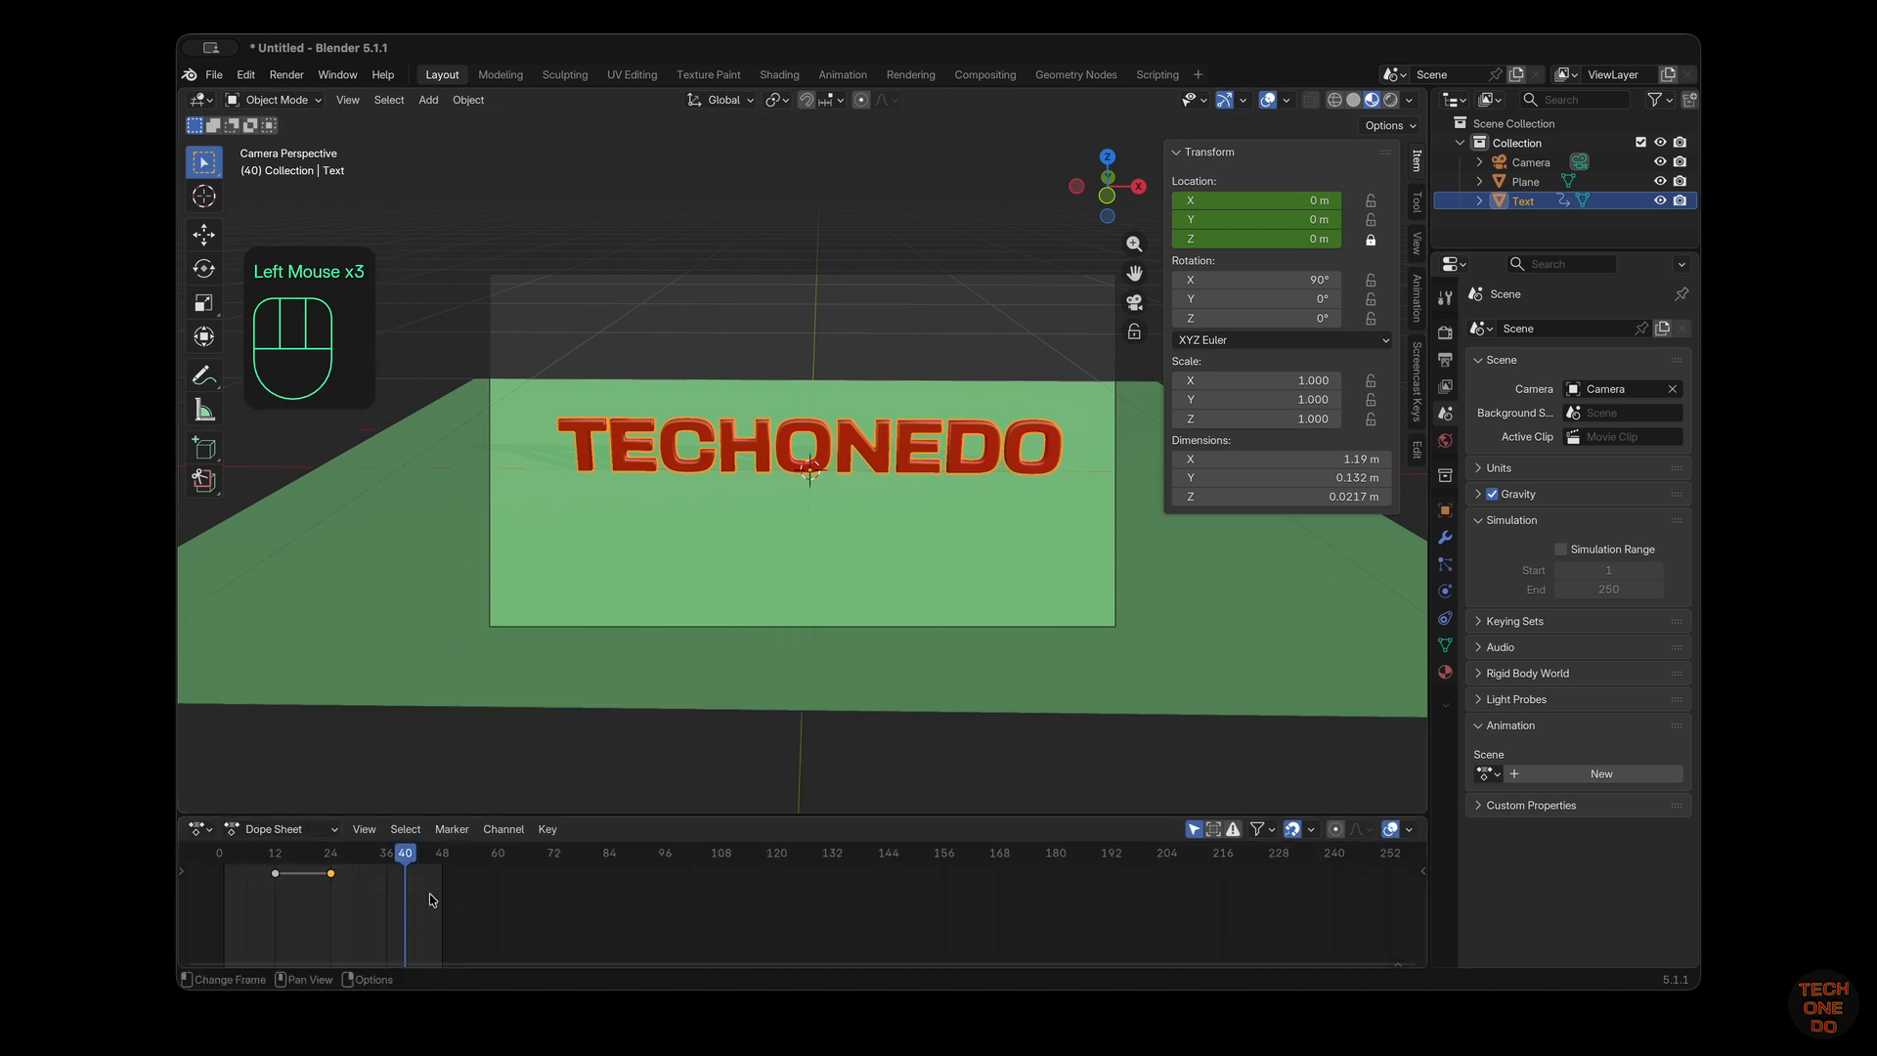
pyautogui.moveTo(357, 892); pyautogui.dragTo(302, 873)
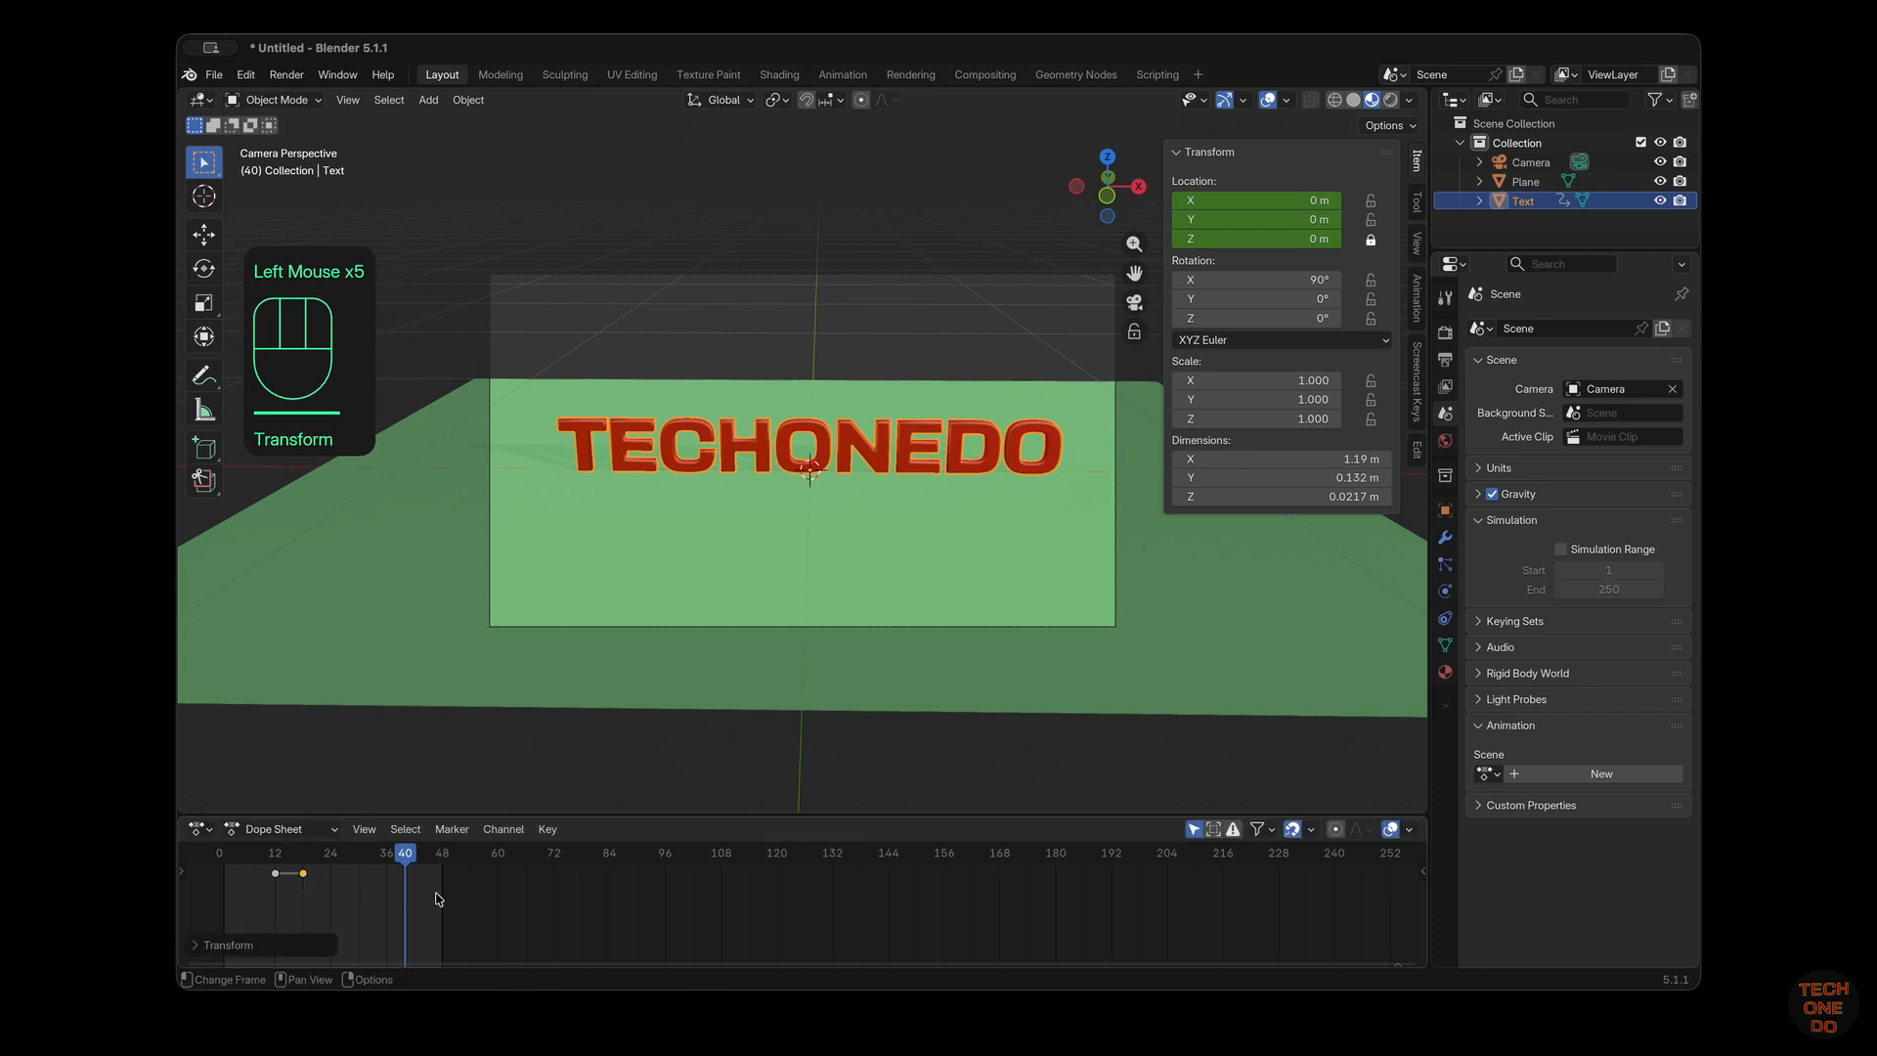
pyautogui.click(612, 876)
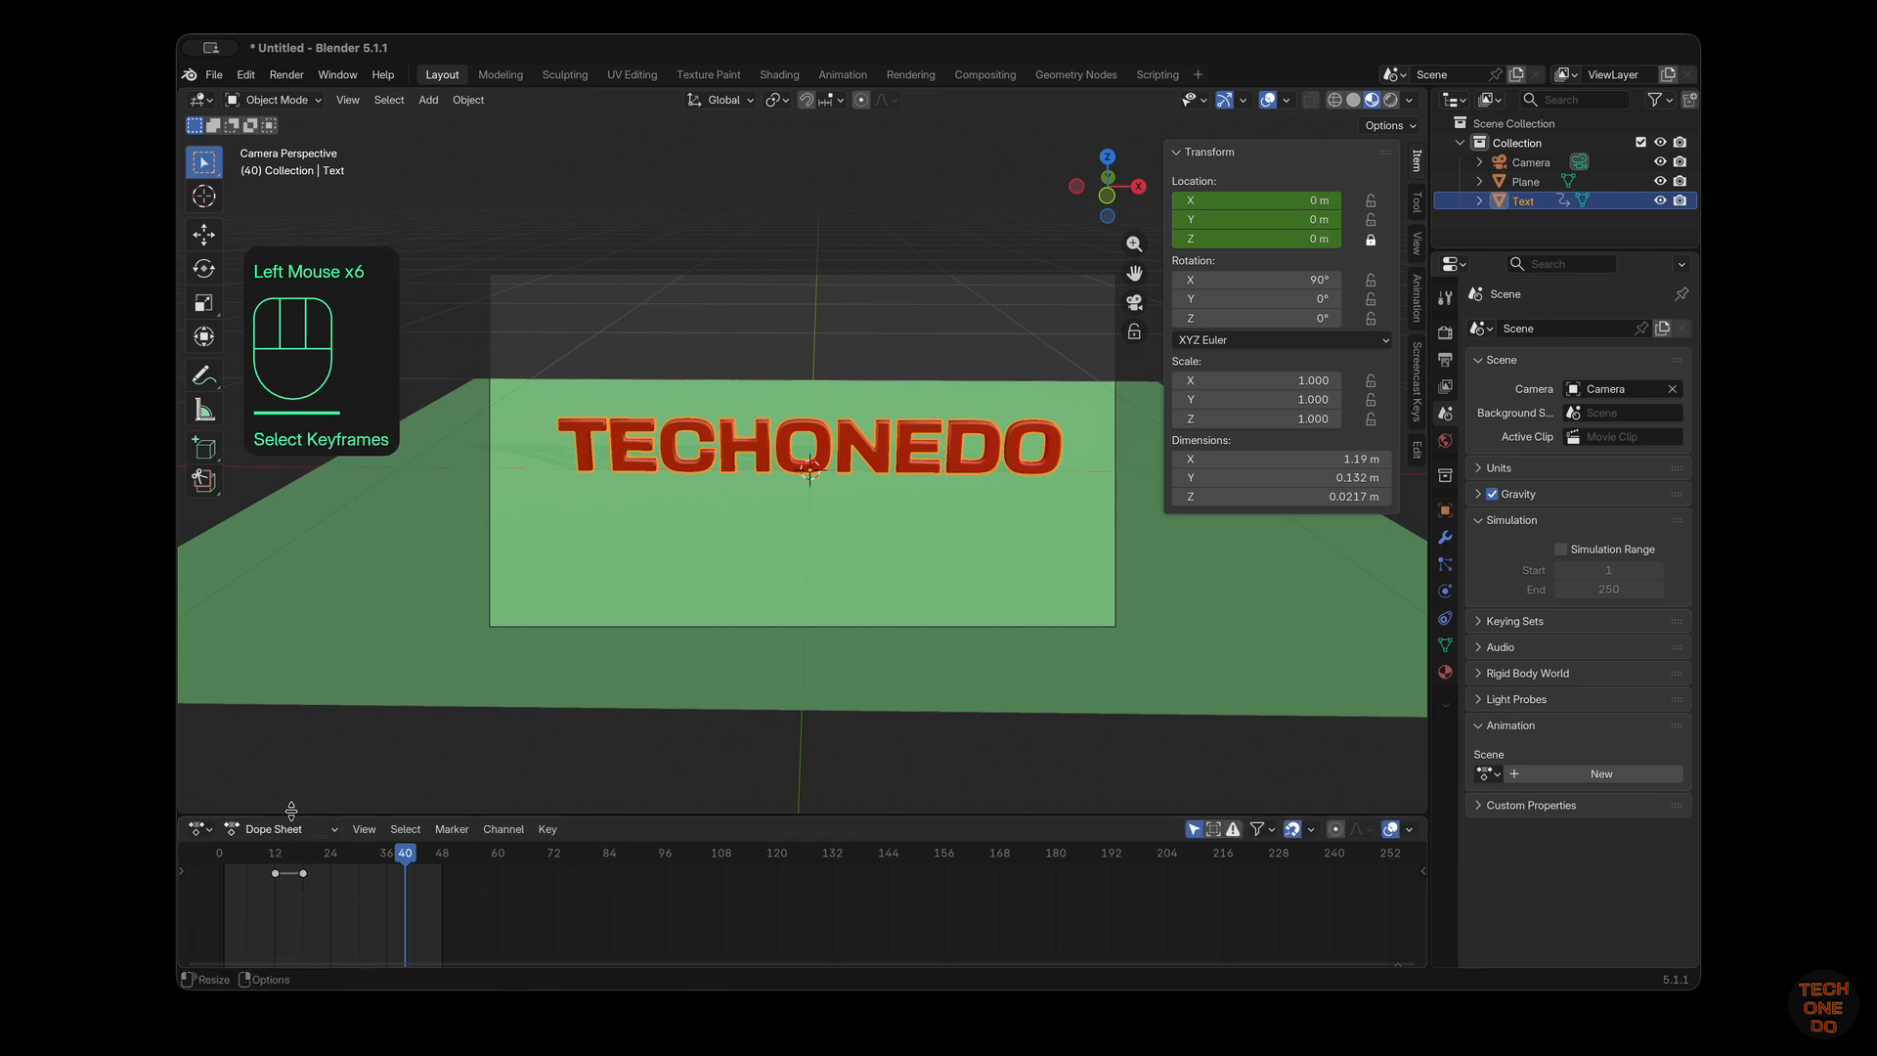
# Add the playback controls beneath the Dope Sheet and move the text's second keyframe to frame 16
pyautogui.click(364, 829)
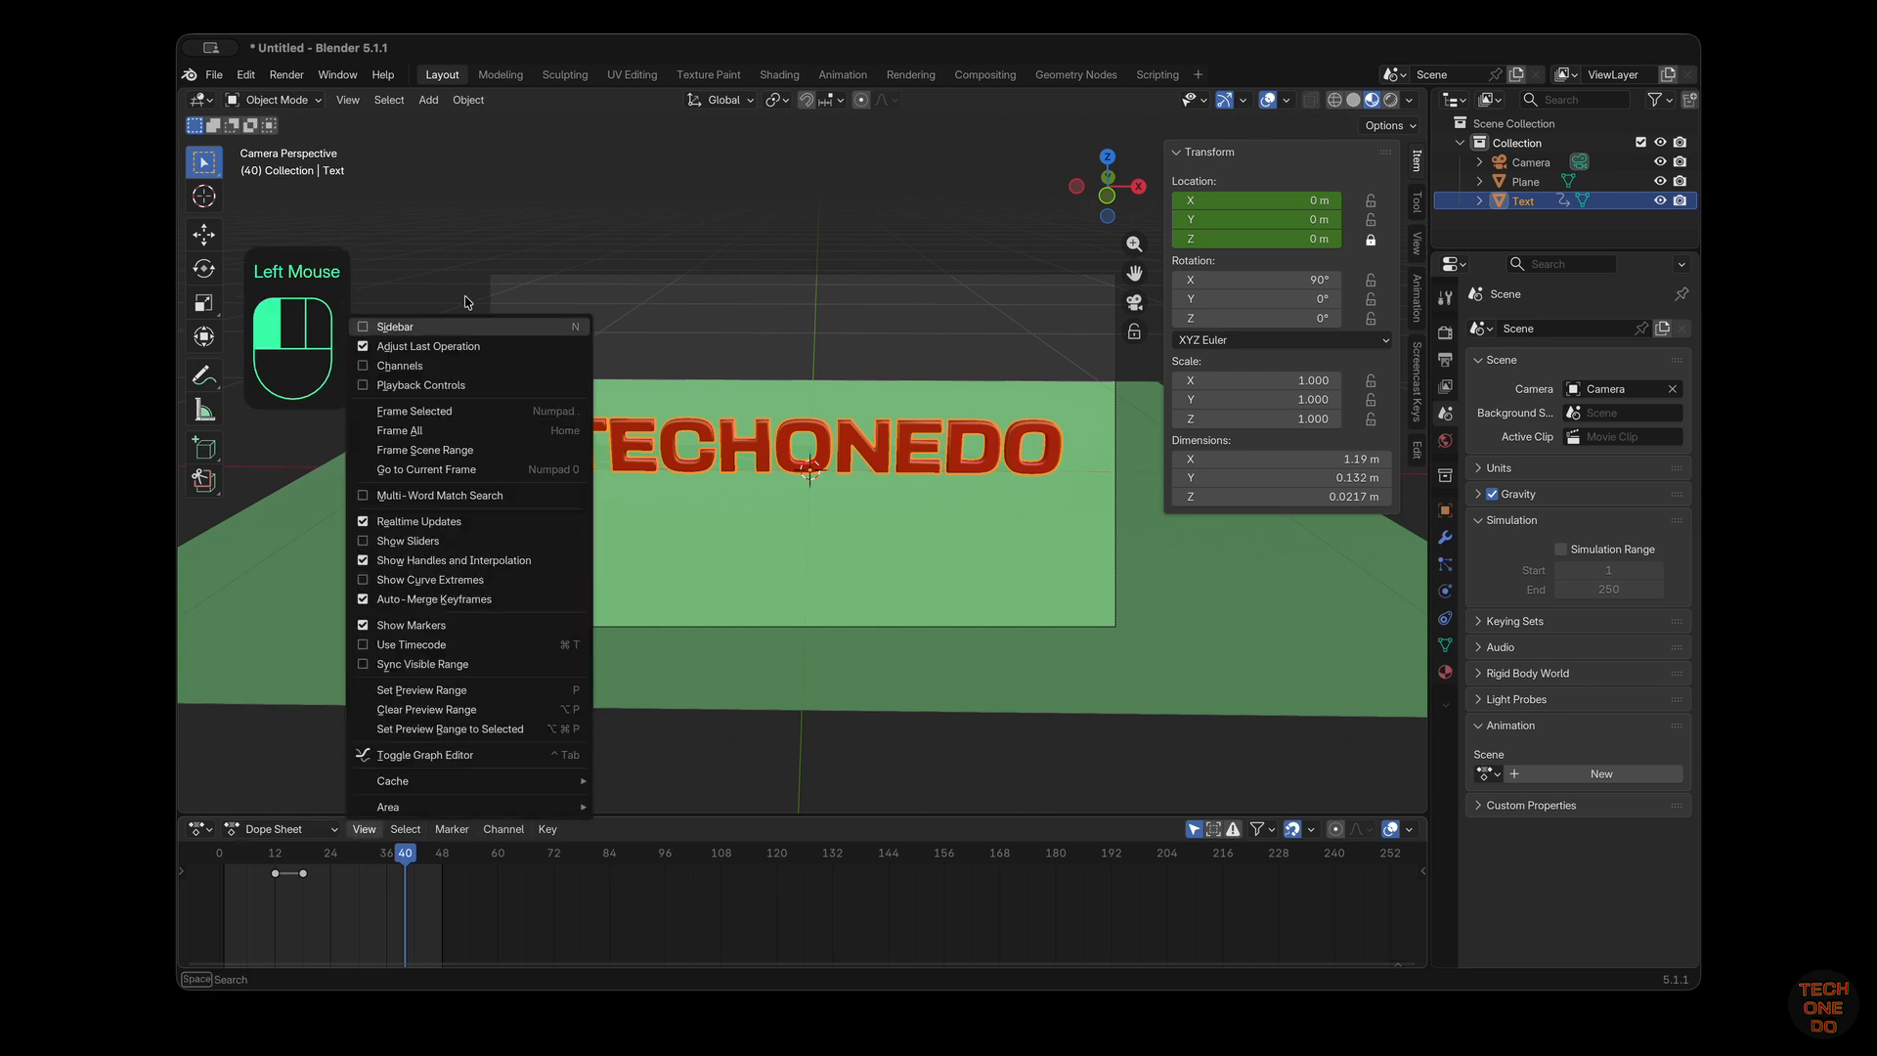
pyautogui.click(466, 387)
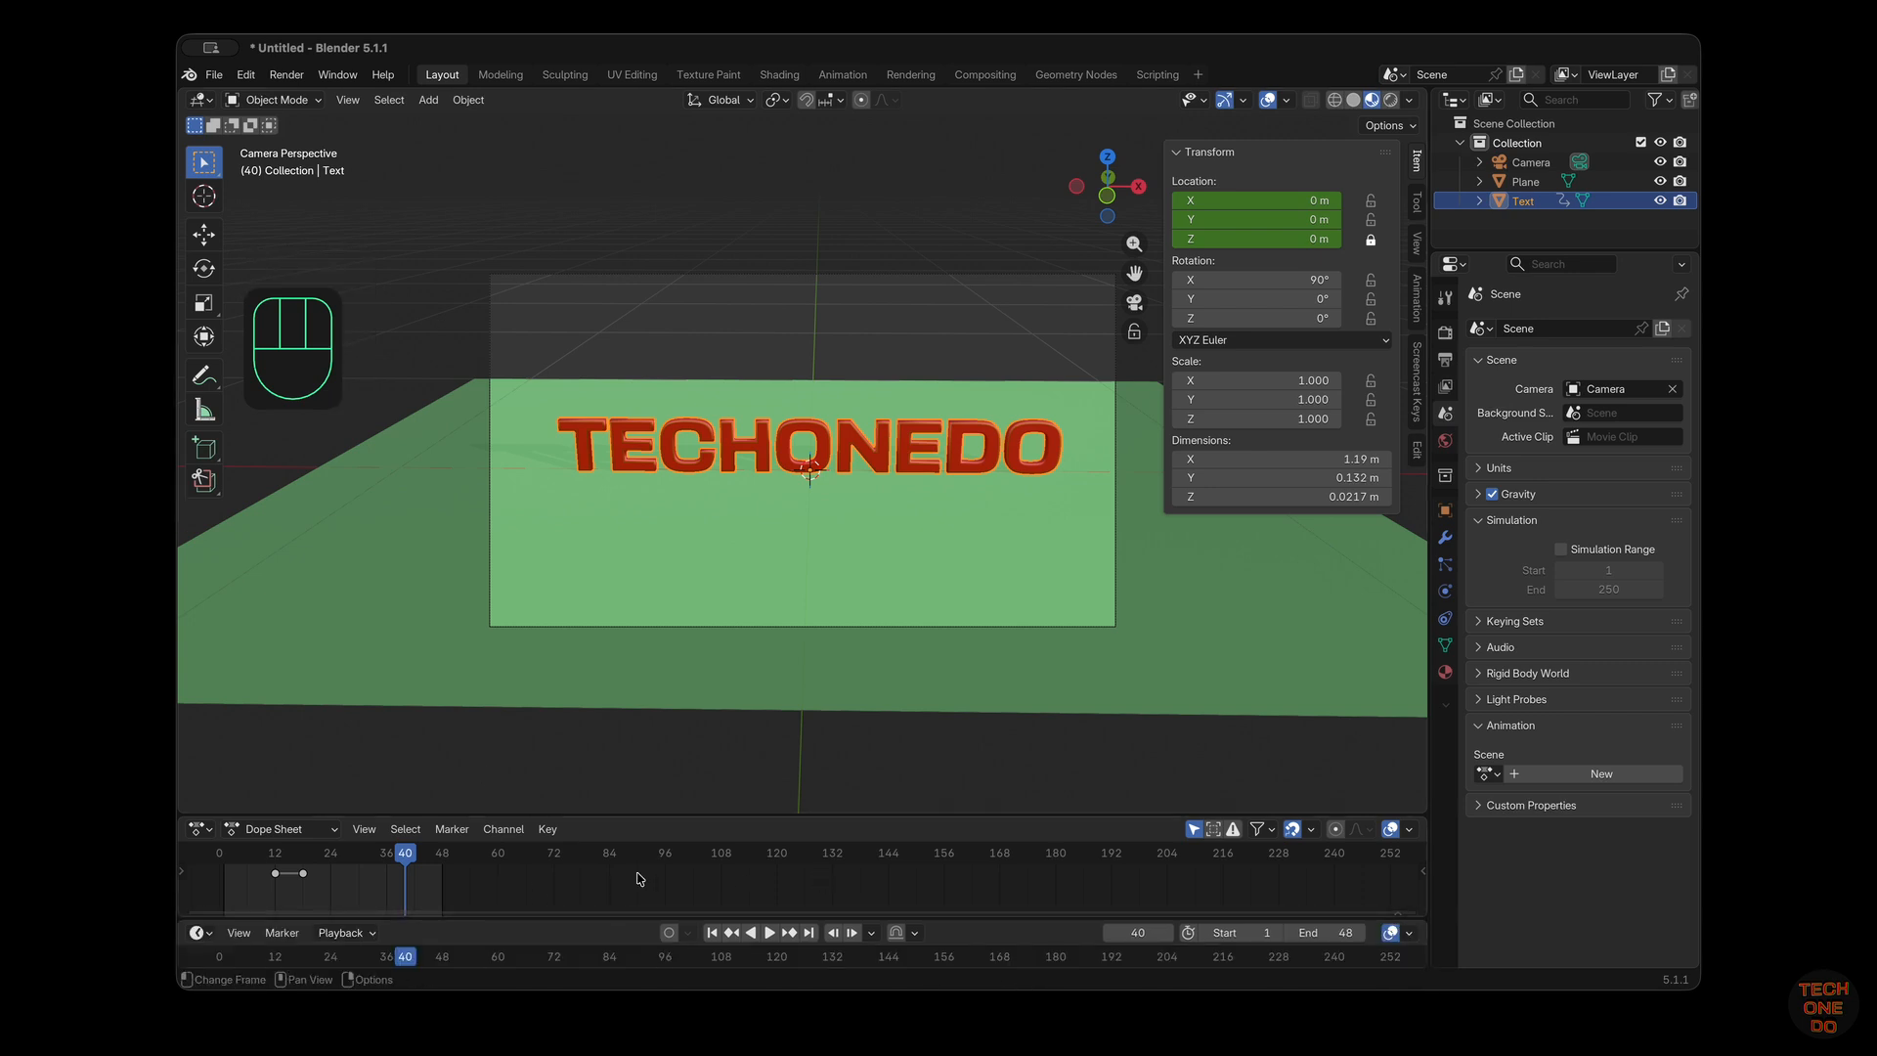
pyautogui.moveTo(410, 873); pyautogui.dragTo(292, 874)
# Return to frame 1 and play the animation twice to check the text's faster drop
pyautogui.click(711, 932)
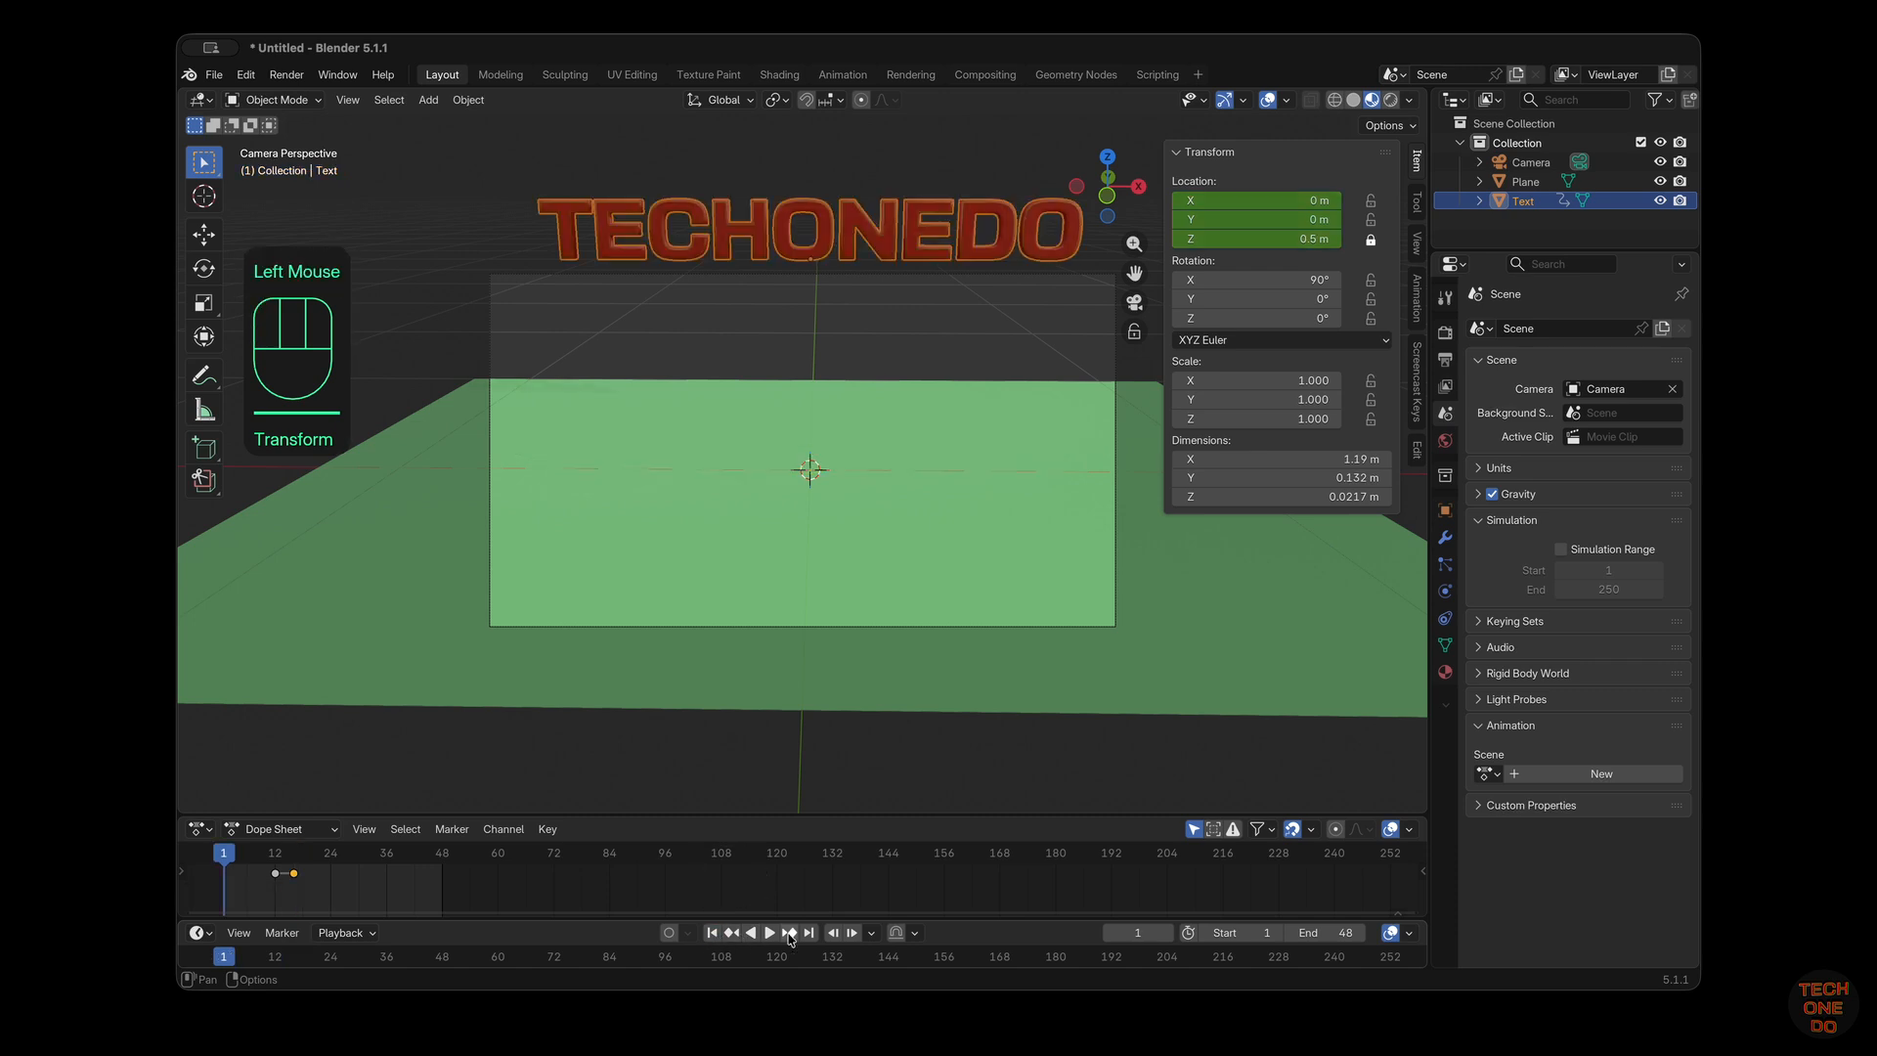
pyautogui.click(770, 934)
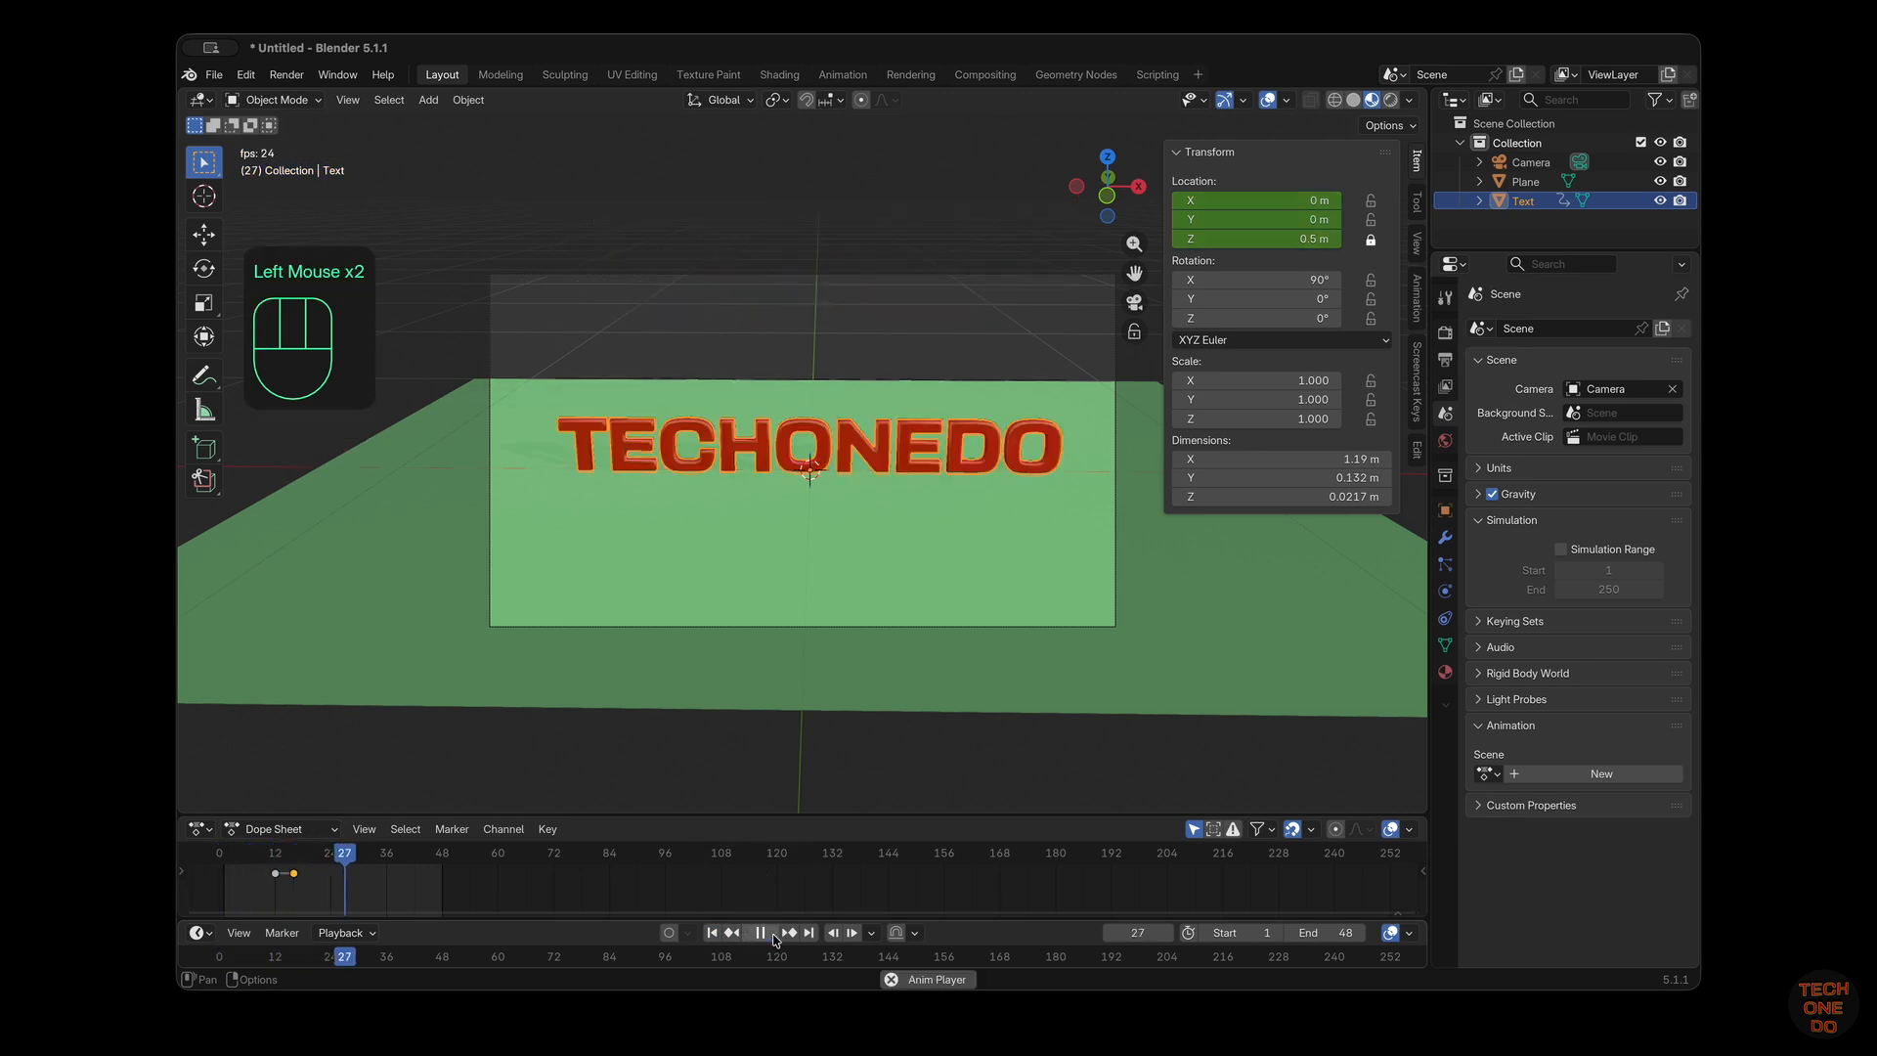
pyautogui.click(772, 935)
pyautogui.click(772, 934)
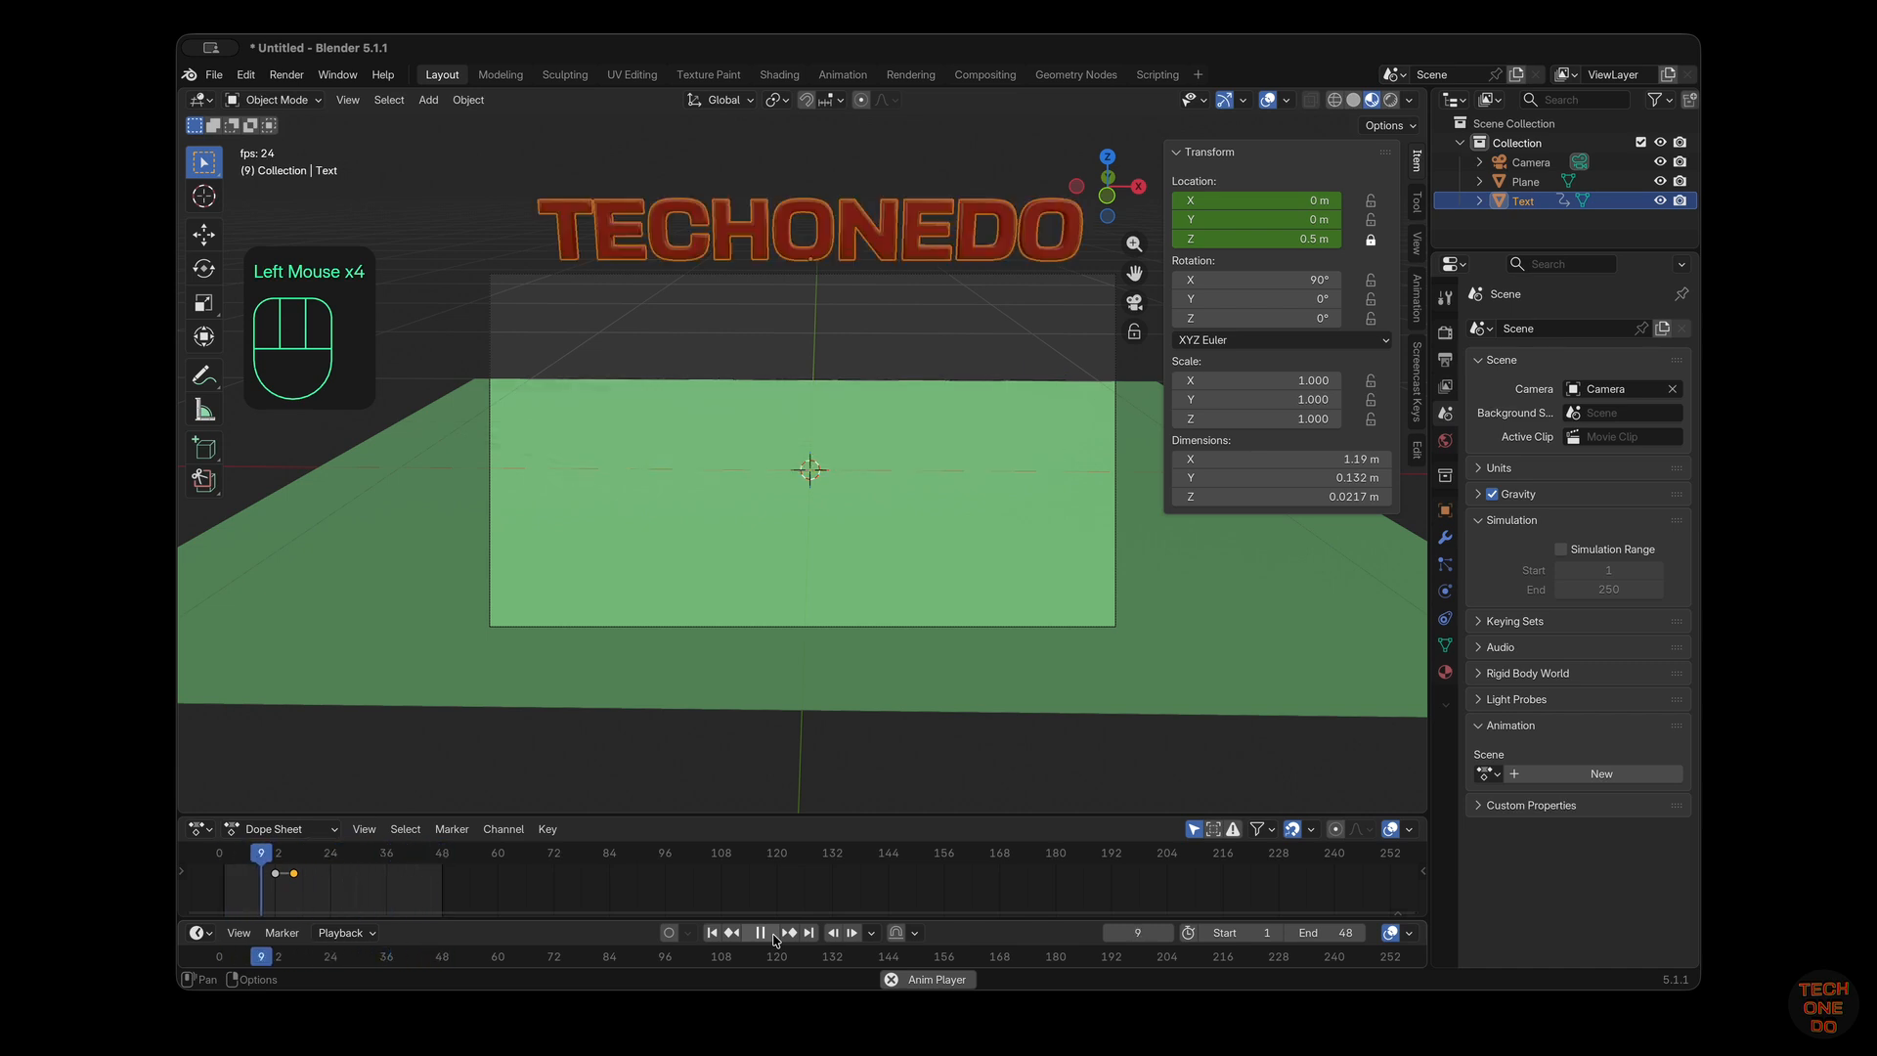
pyautogui.click(772, 935)
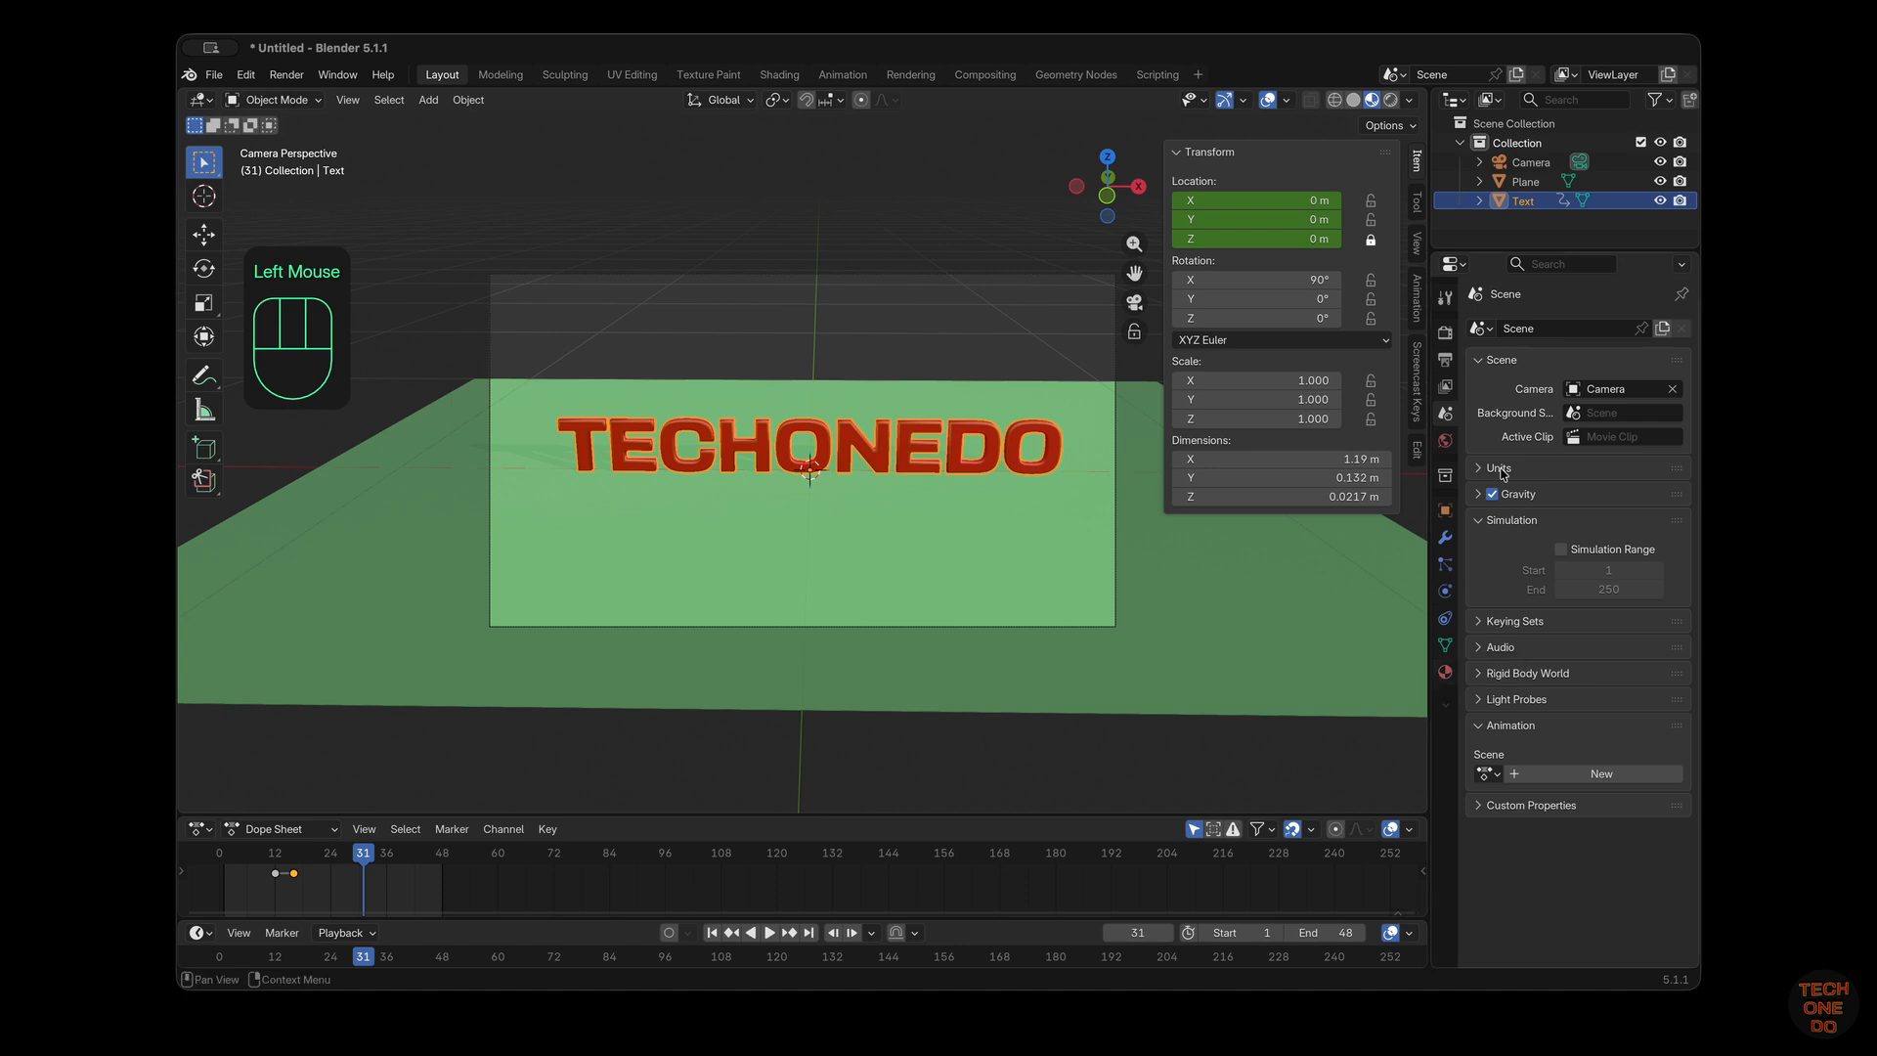
# Raise the camera's passepartout opacity in its viewport display settings until everything outside the camera frame is black
pyautogui.click(1531, 162)
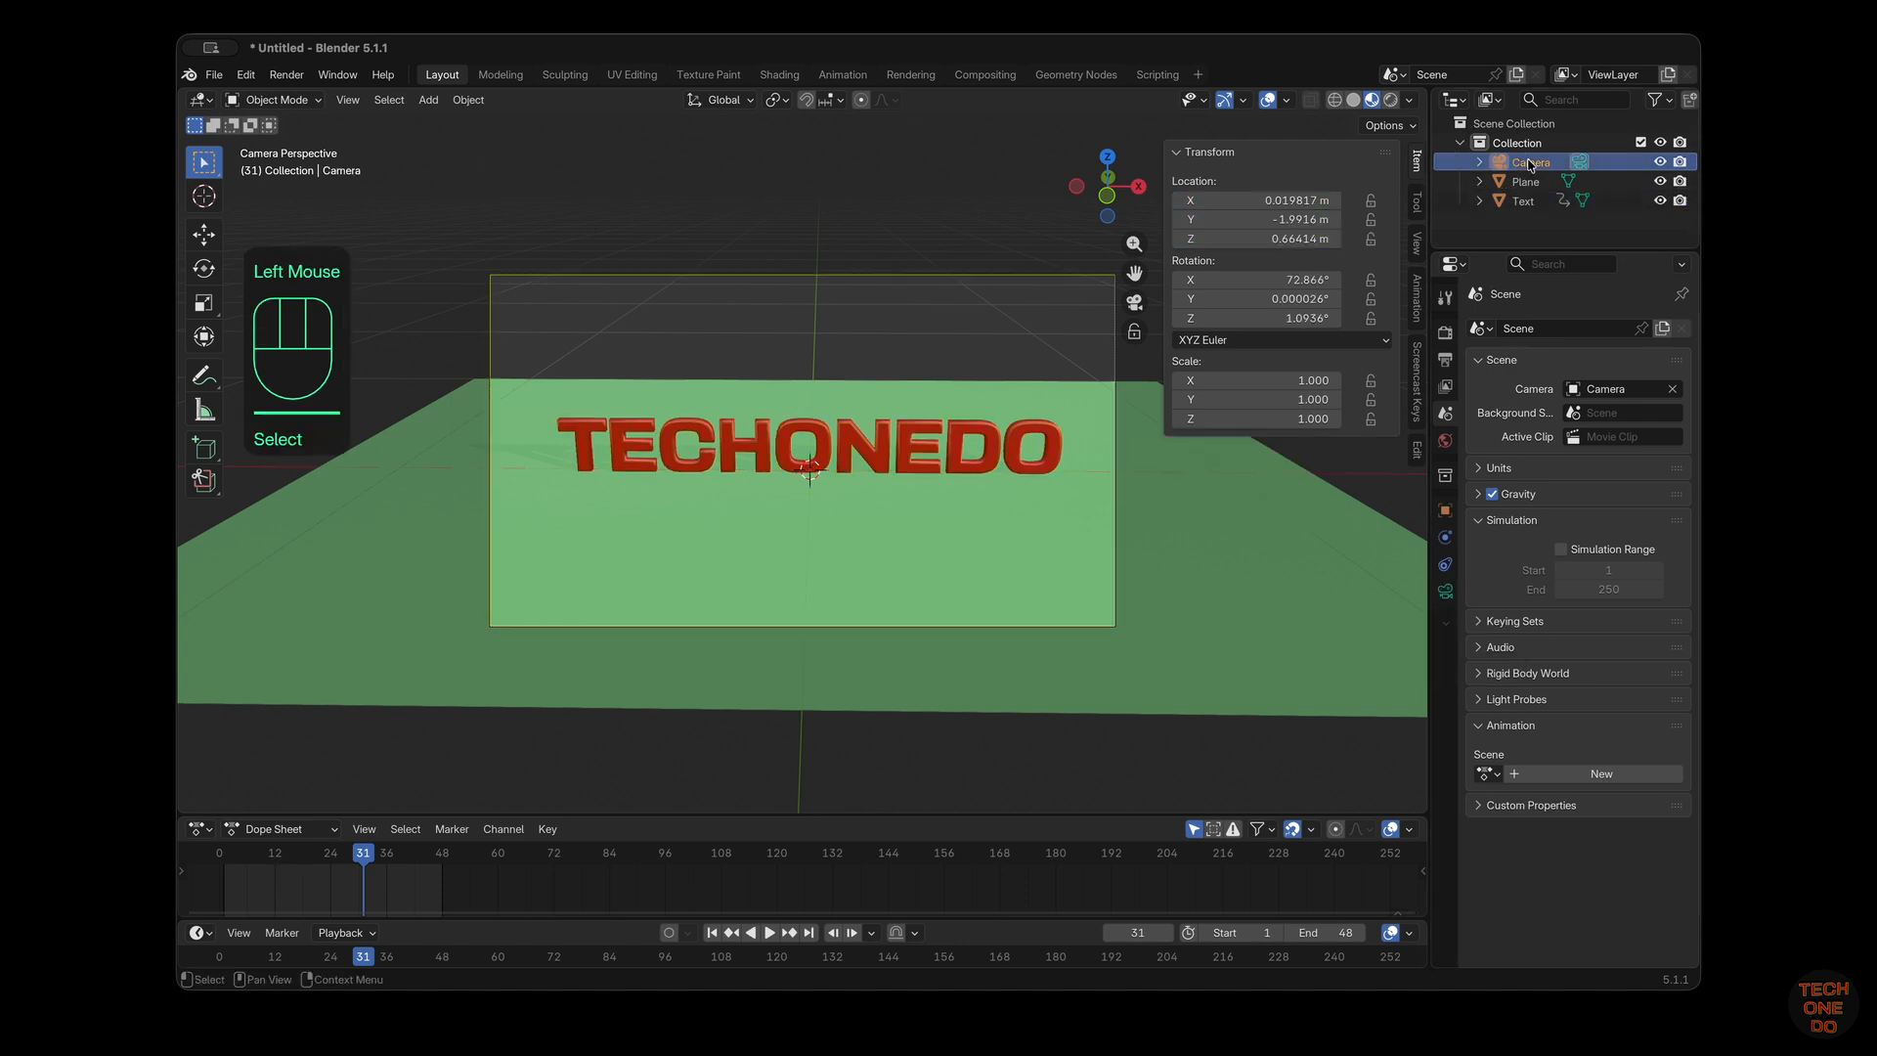
pyautogui.doubleClick(1445, 593)
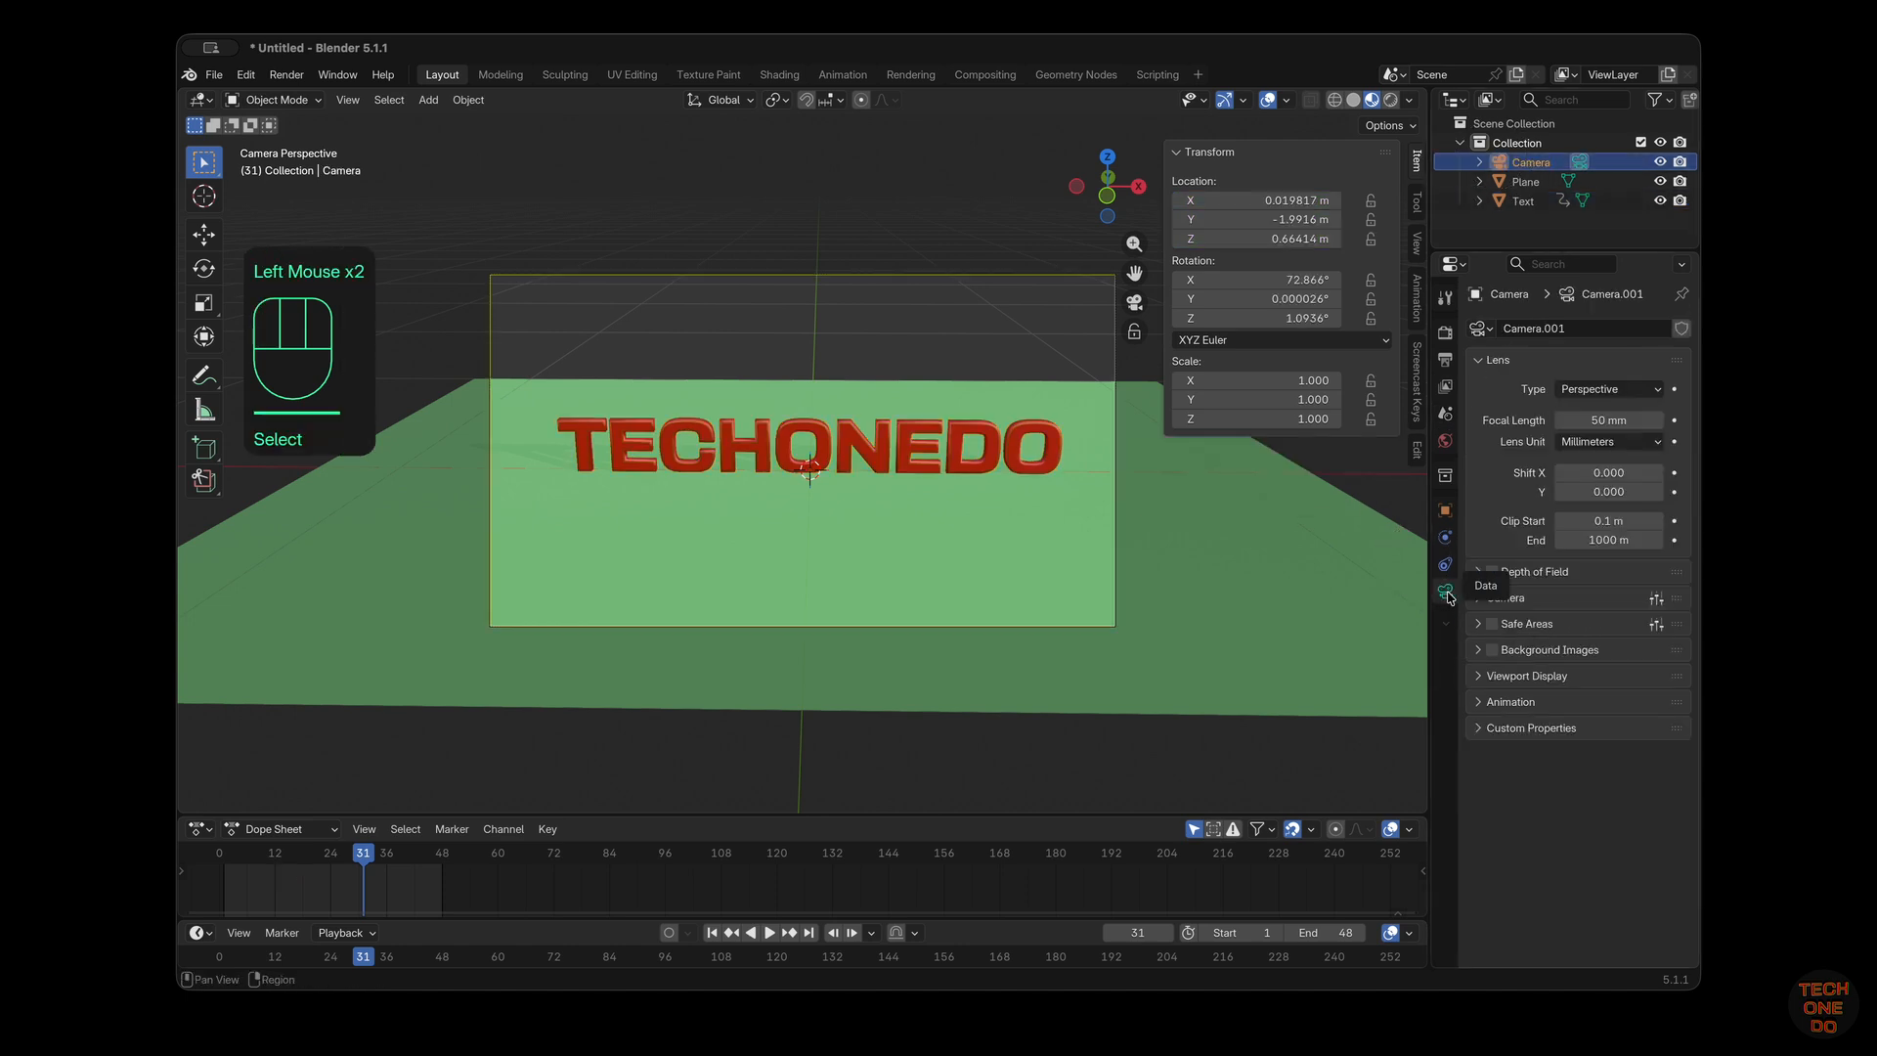
pyautogui.click(1482, 681)
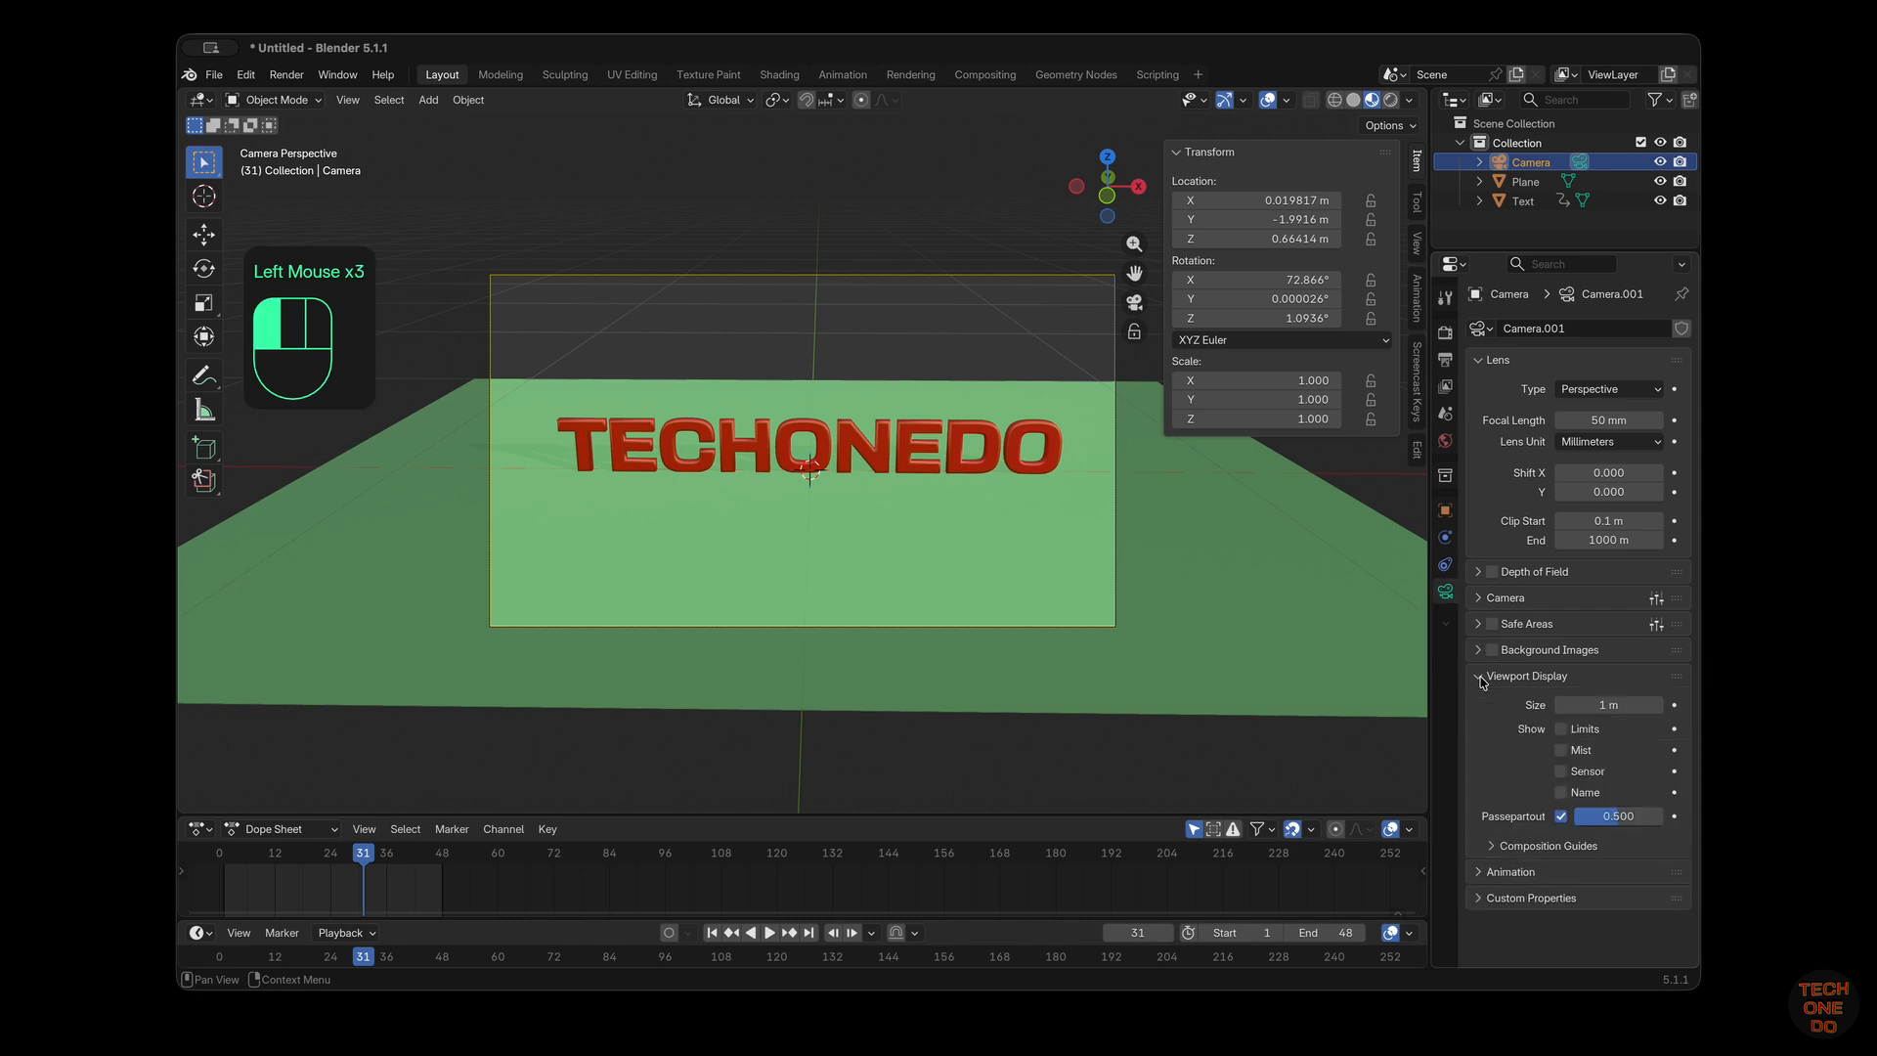
pyautogui.moveTo(1615, 819); pyautogui.dragTo(1620, 770)
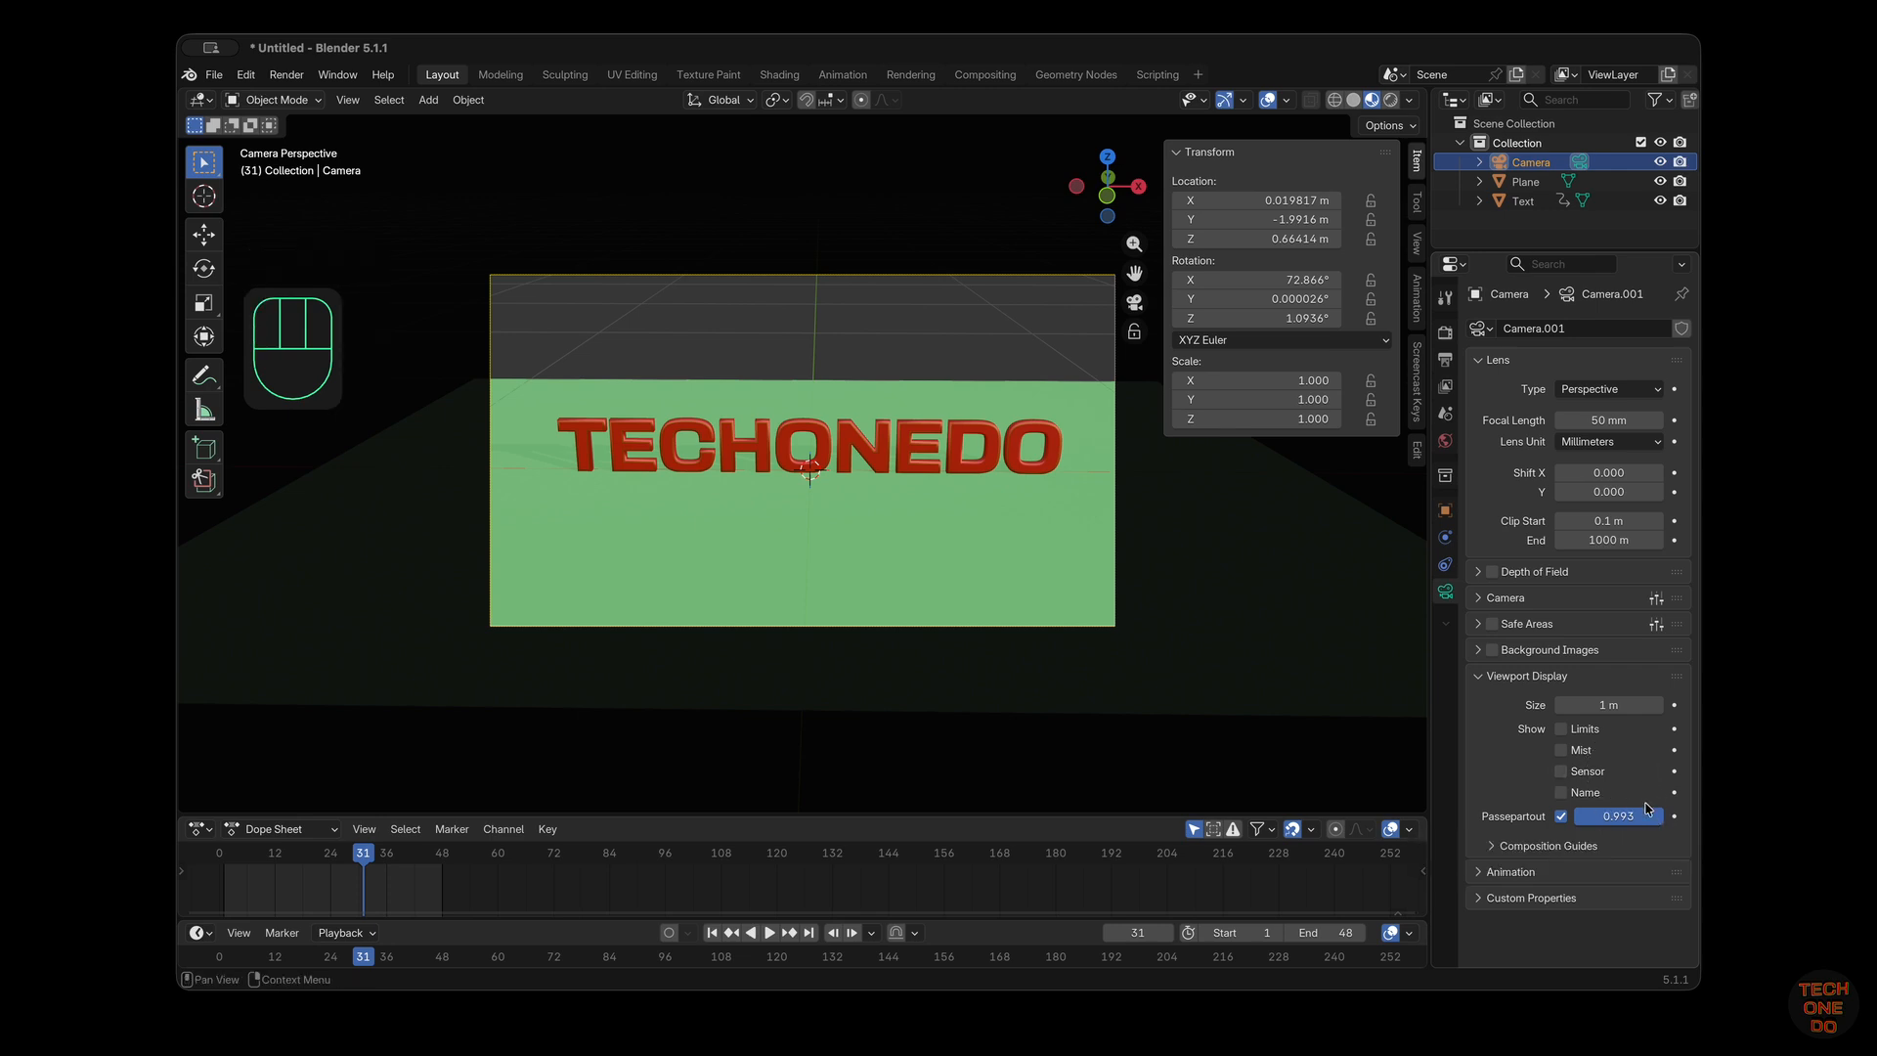
pyautogui.click(1635, 817)
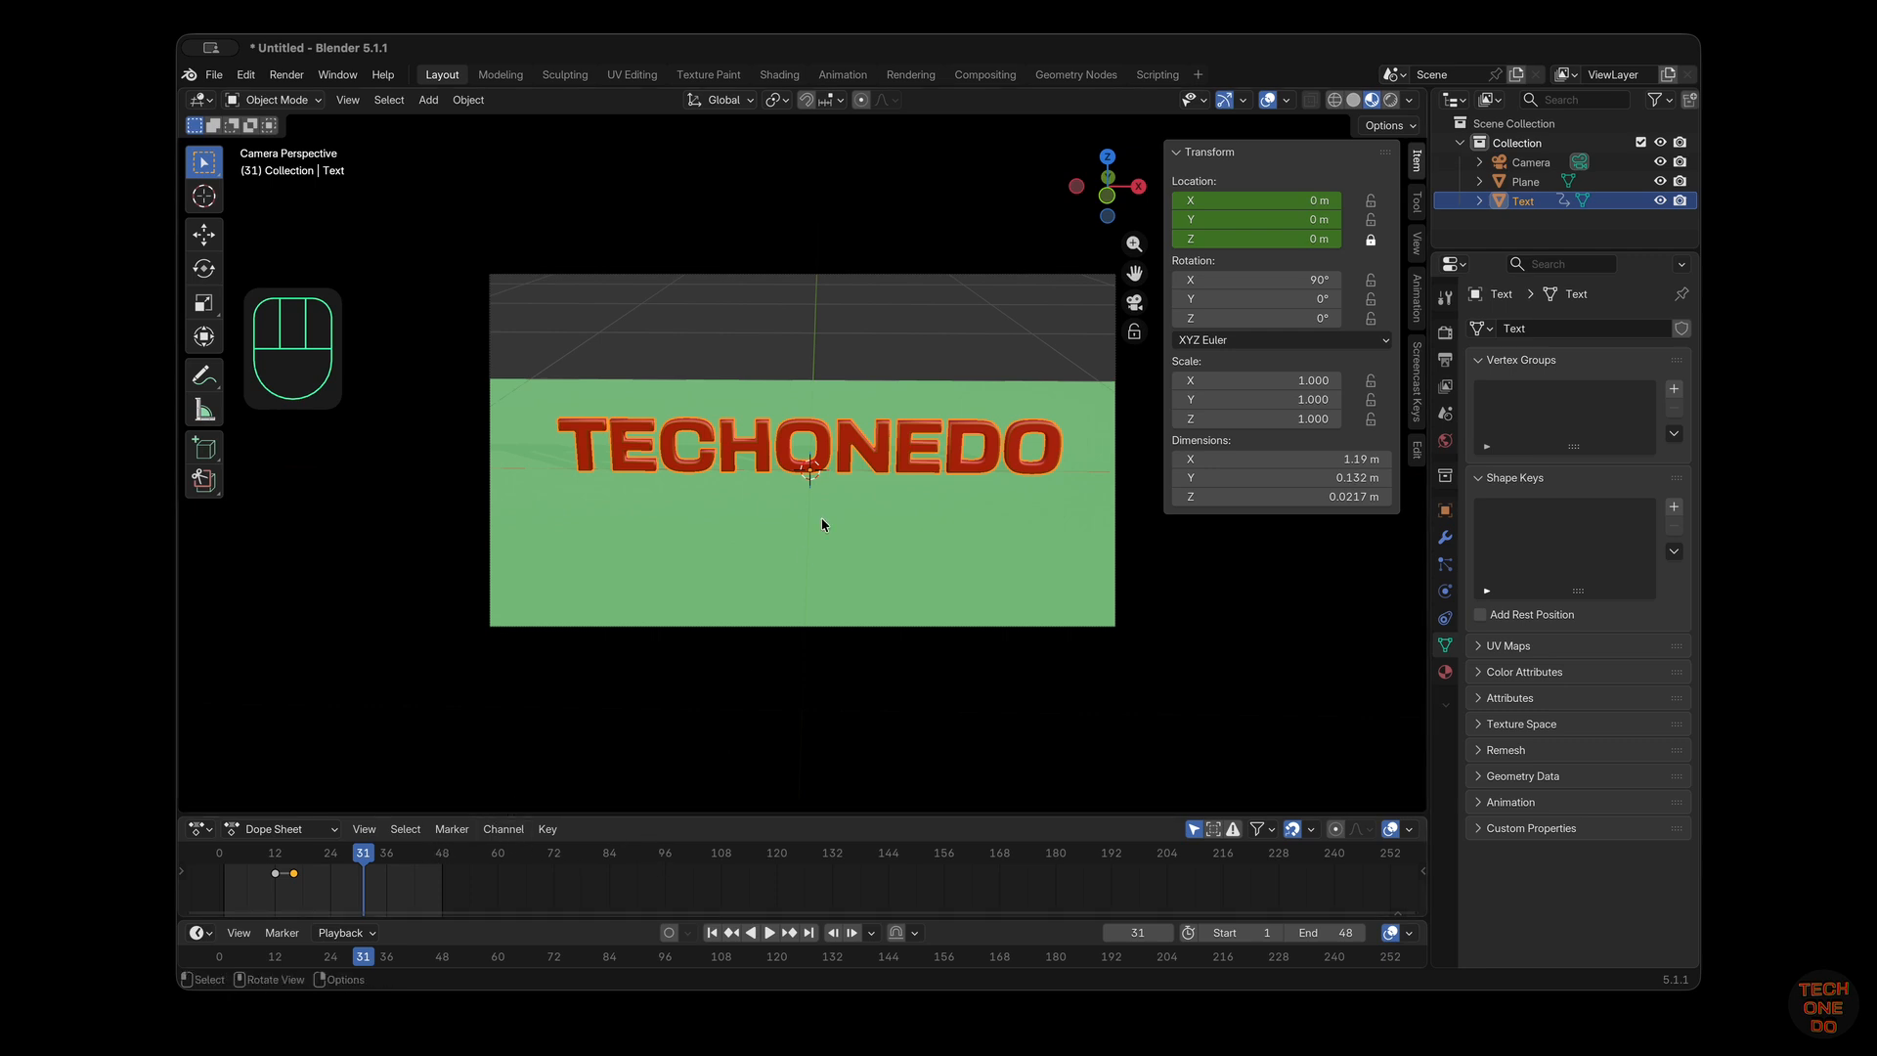
# Add a mesh plane at the world origin and scale it uniformly to about 0.6
pyautogui.hotkey('shift', 'a')
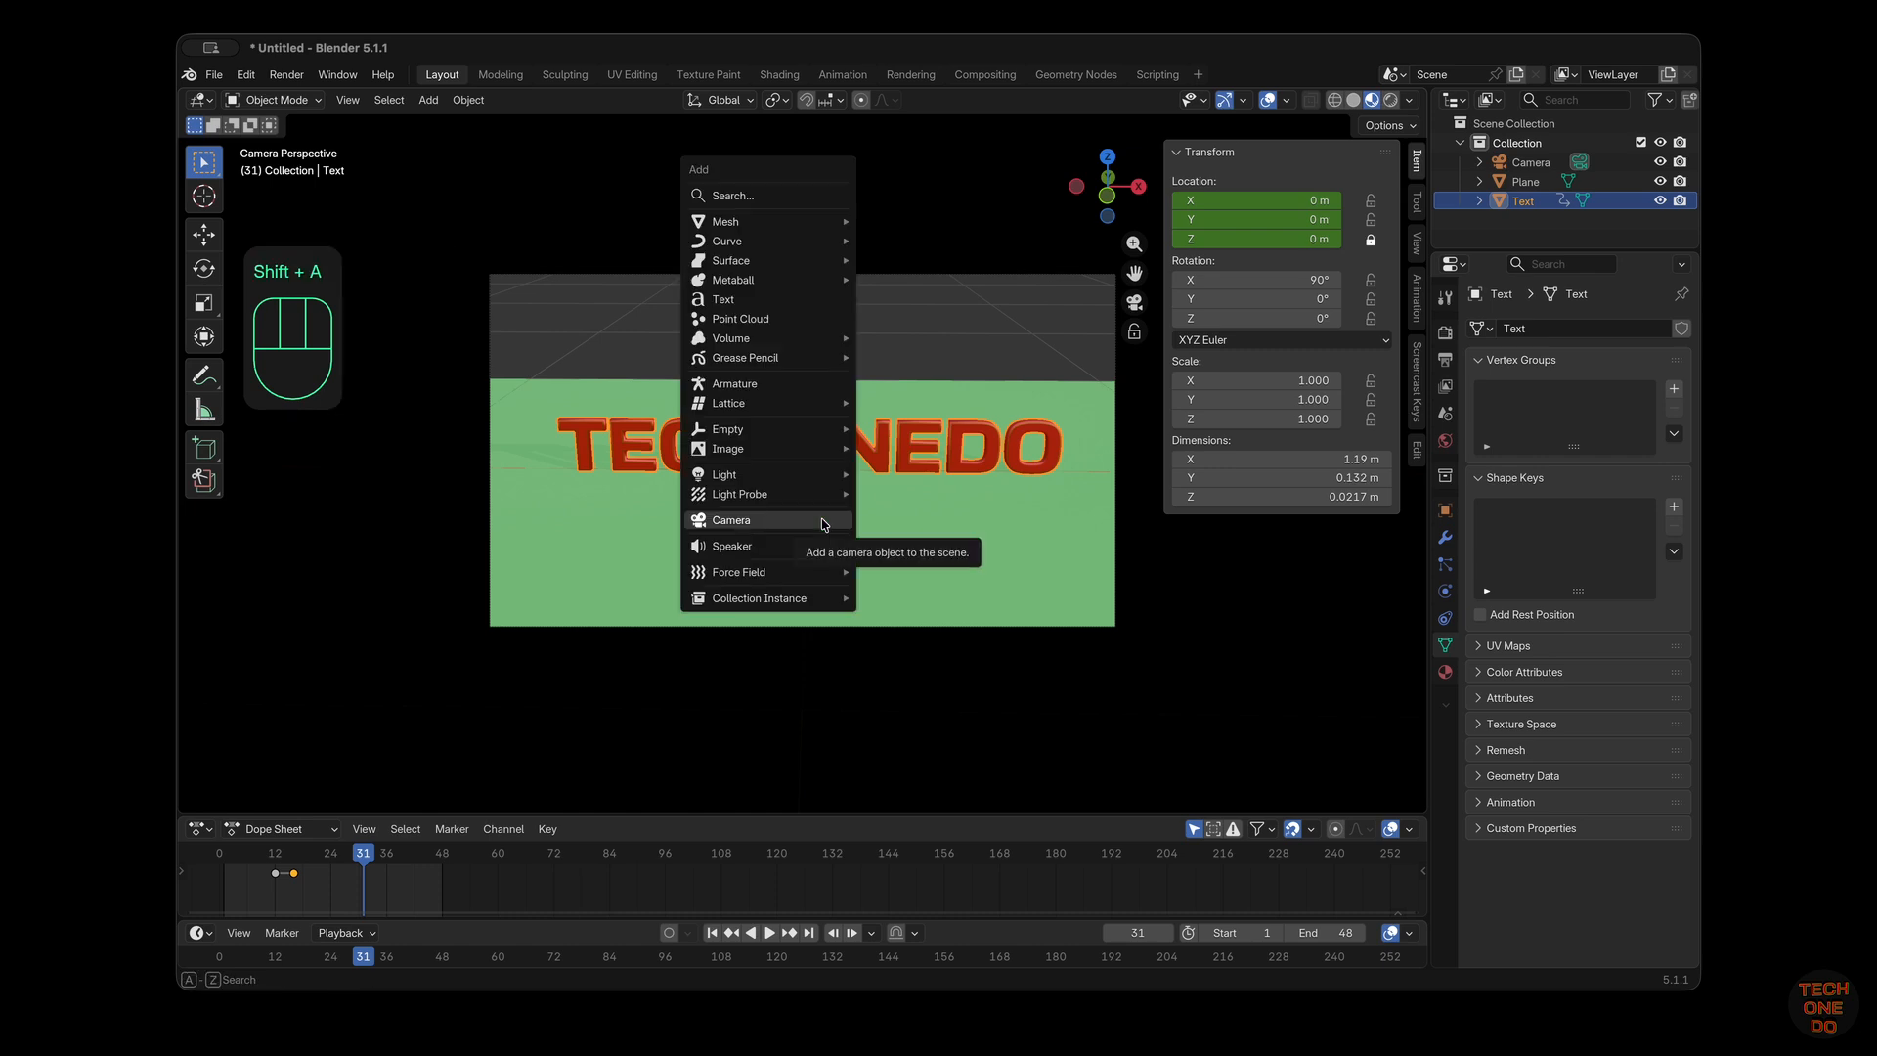
pyautogui.moveTo(824, 224)
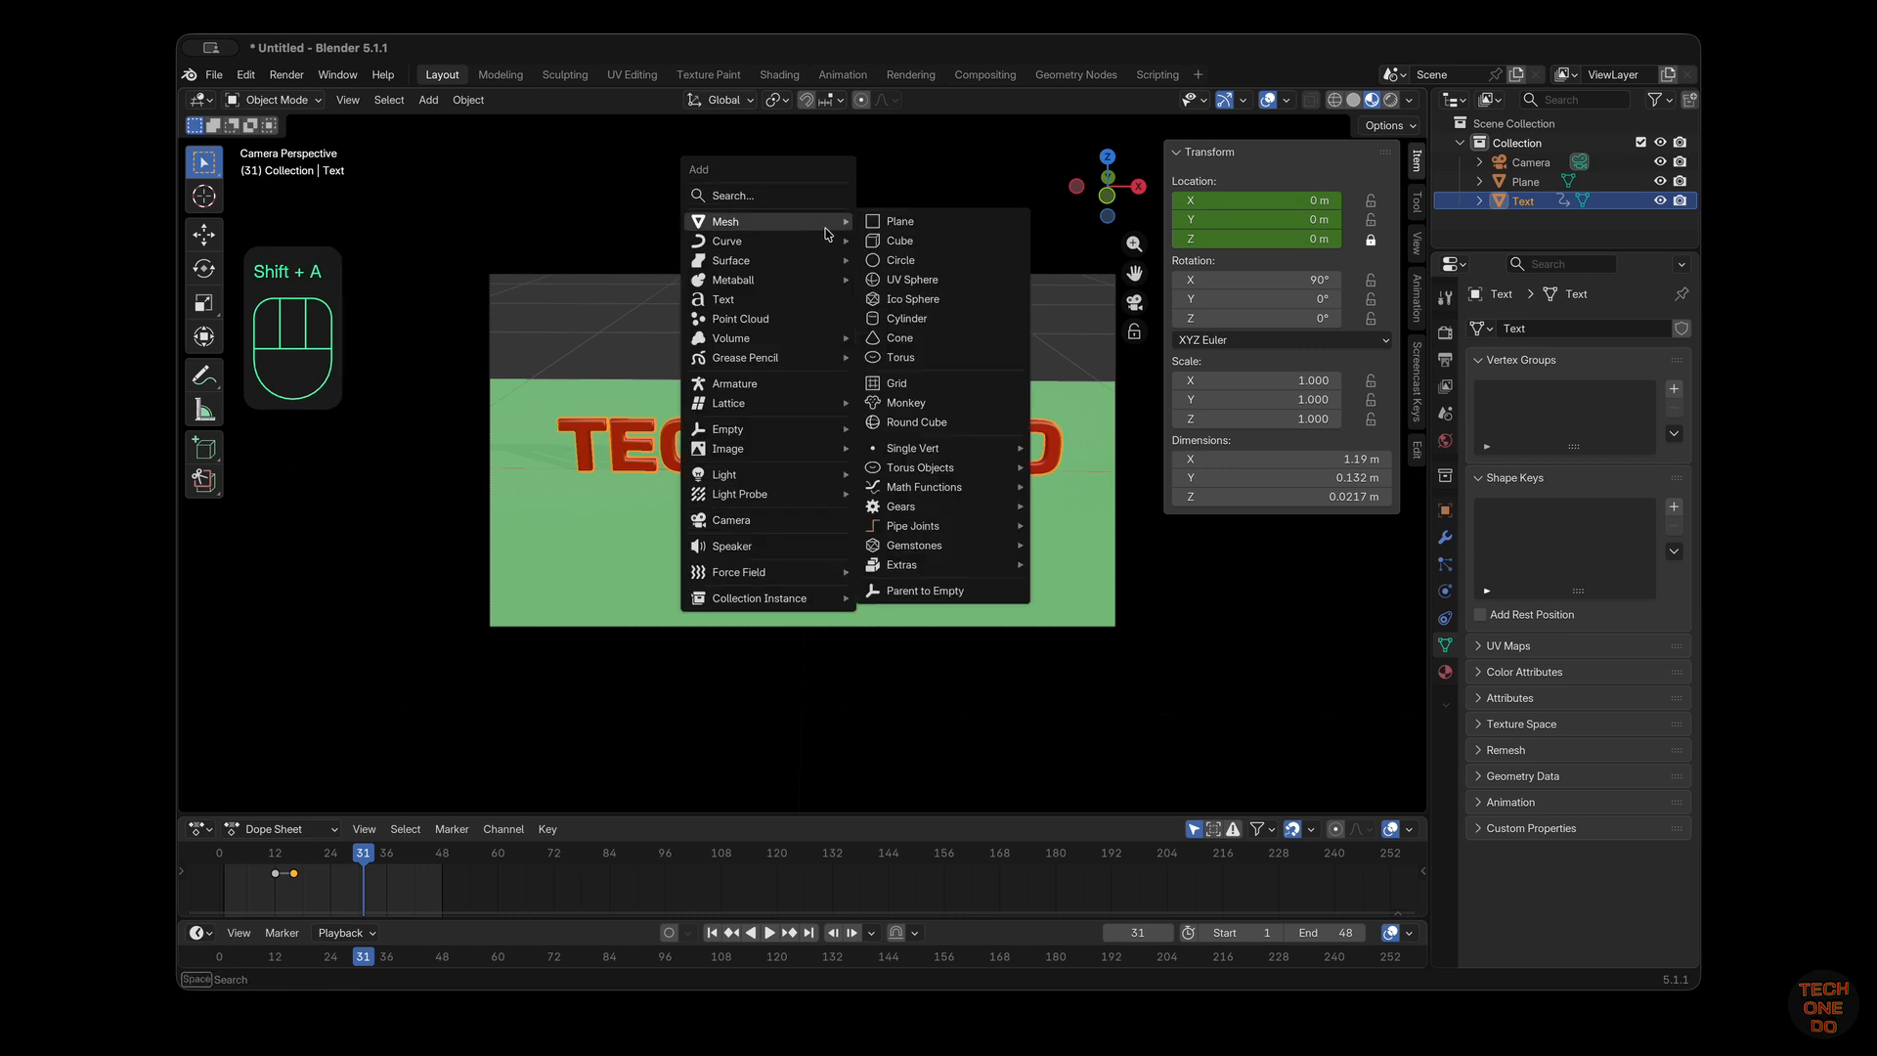
pyautogui.click(934, 224)
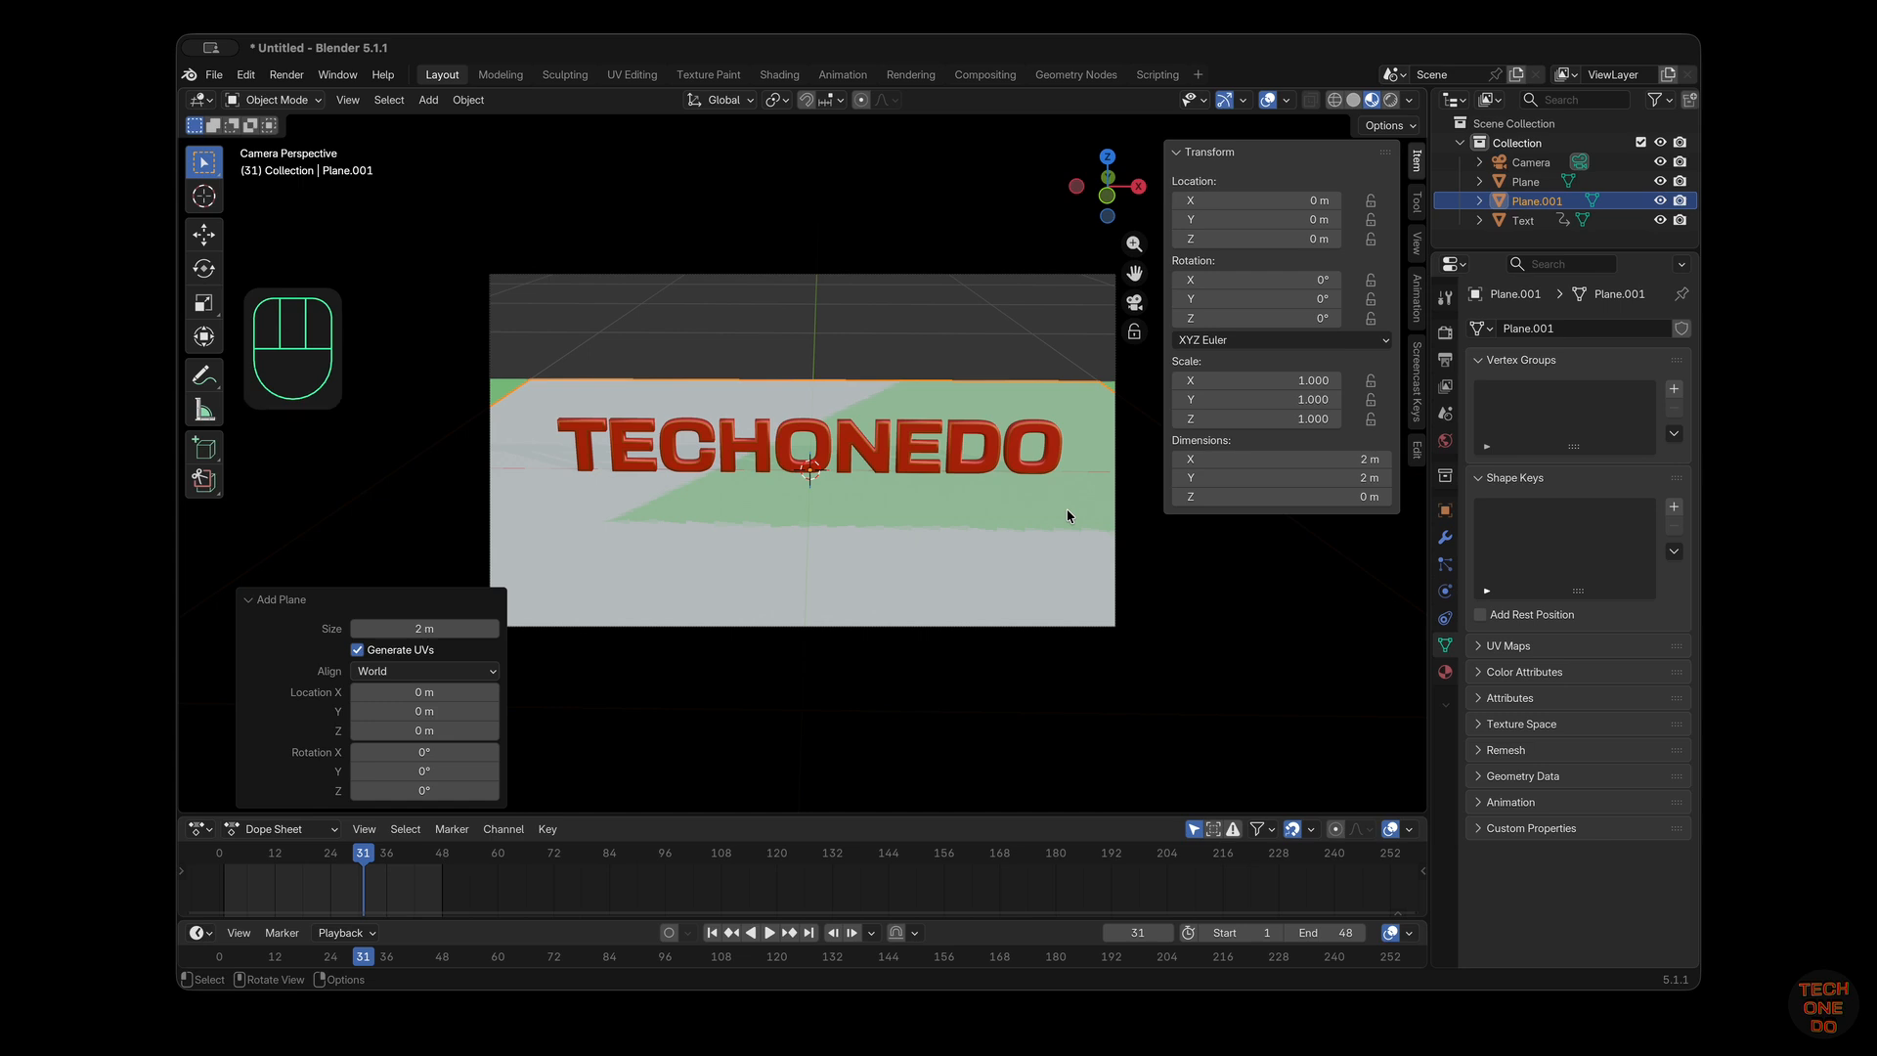
pyautogui.press('s')
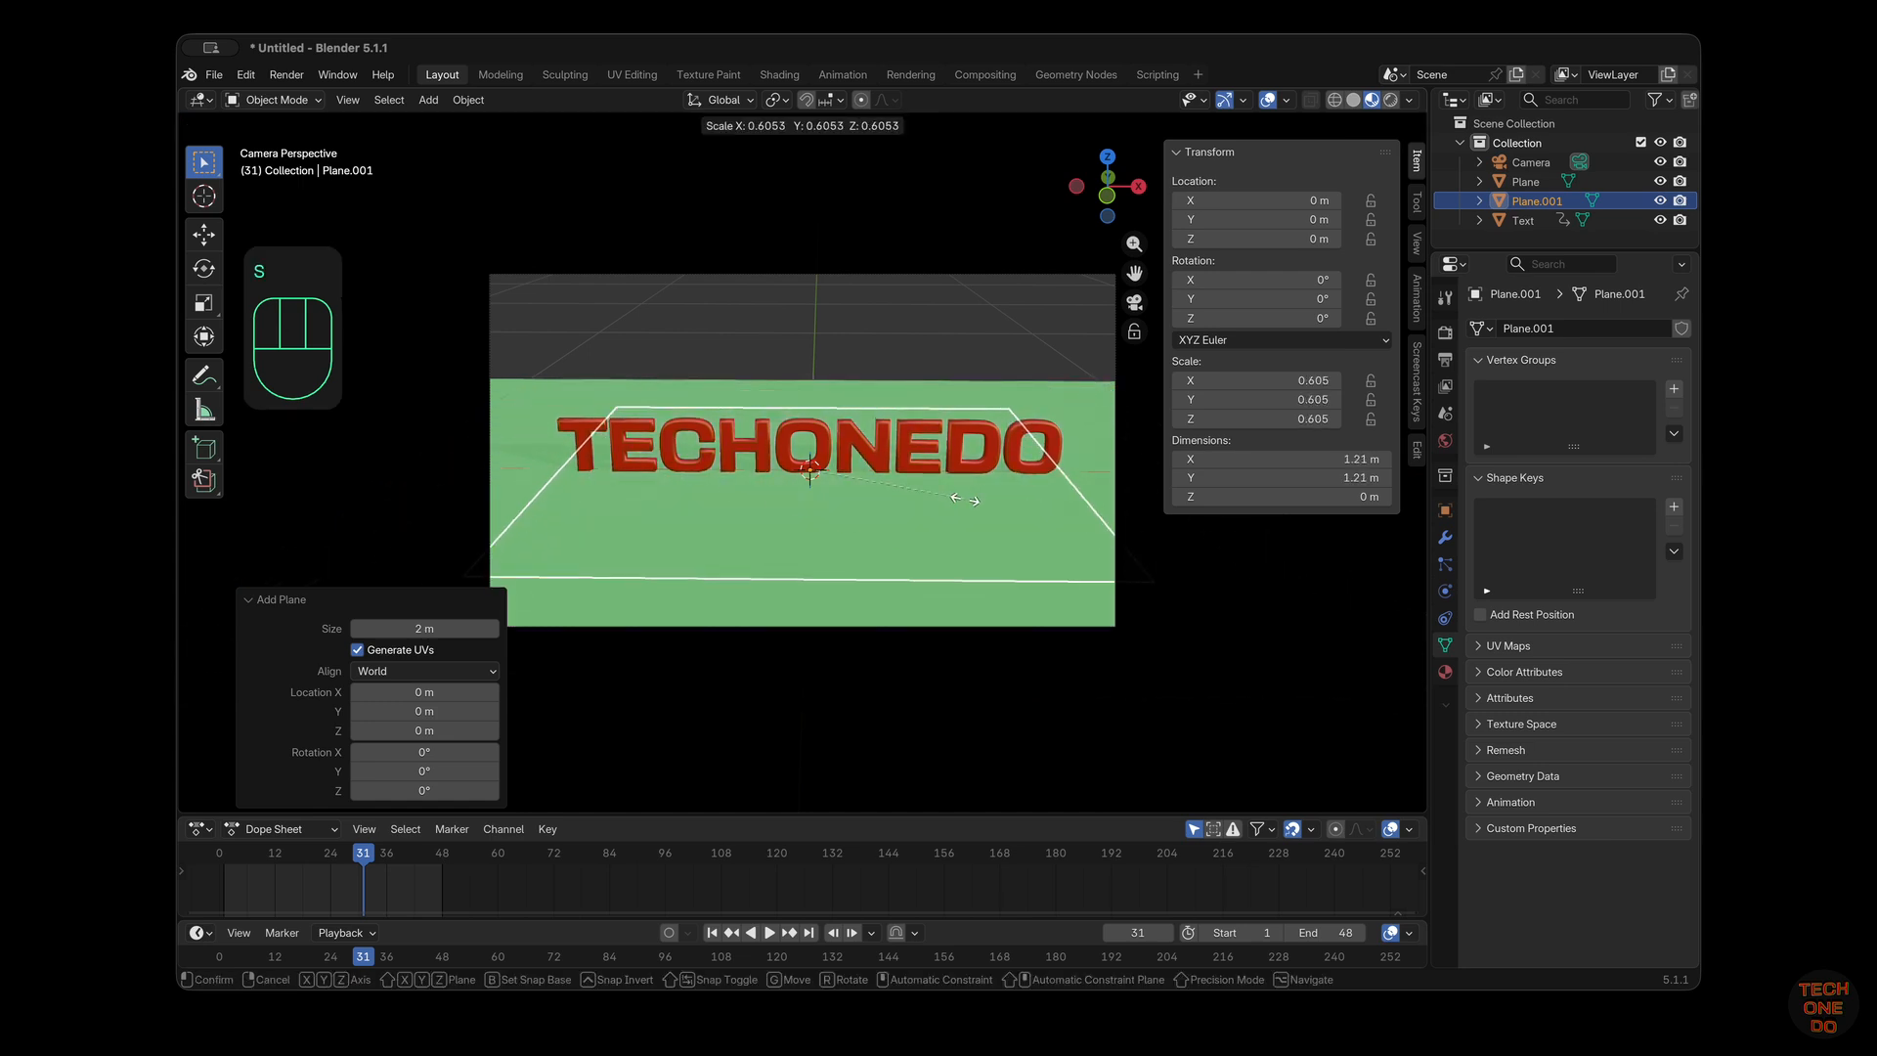
pyautogui.click(962, 499)
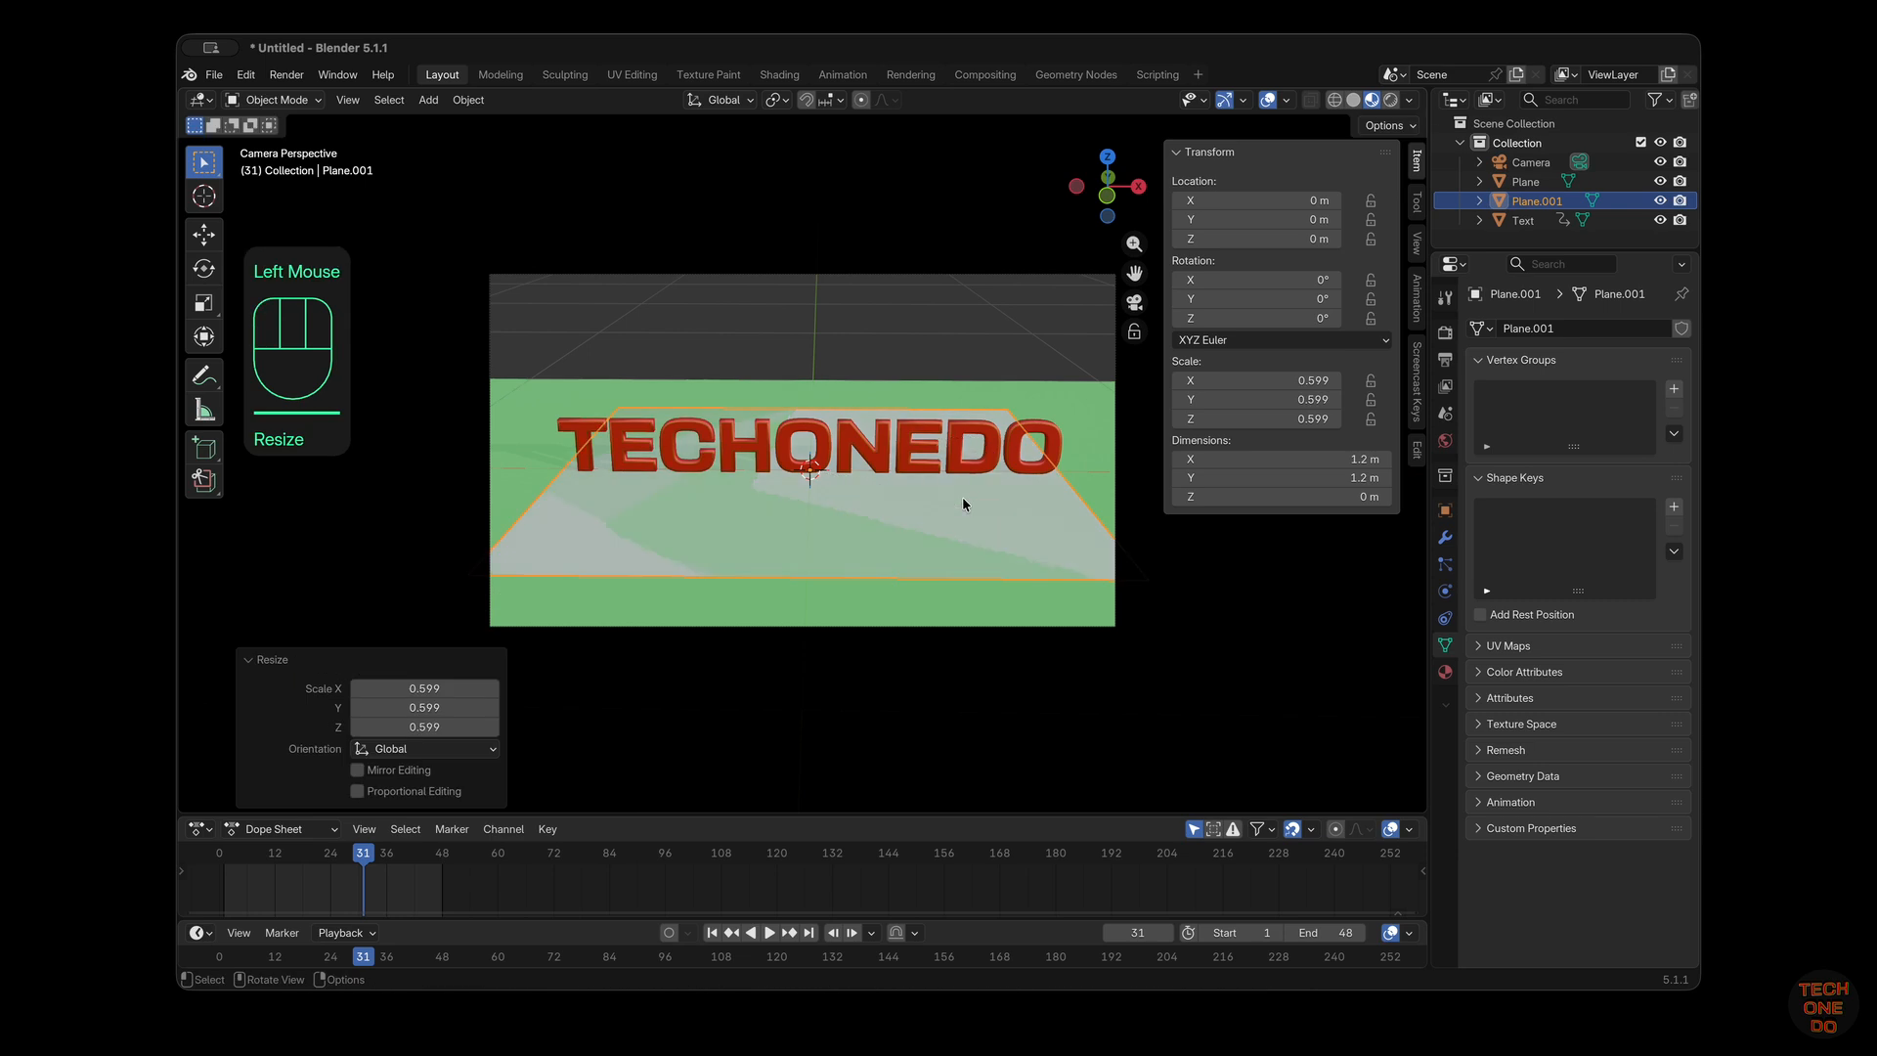
# Scale the new plane along Y to about 0.084, making a strip about 0.1 m deep under the text
pyautogui.press('s')
pyautogui.press('y')
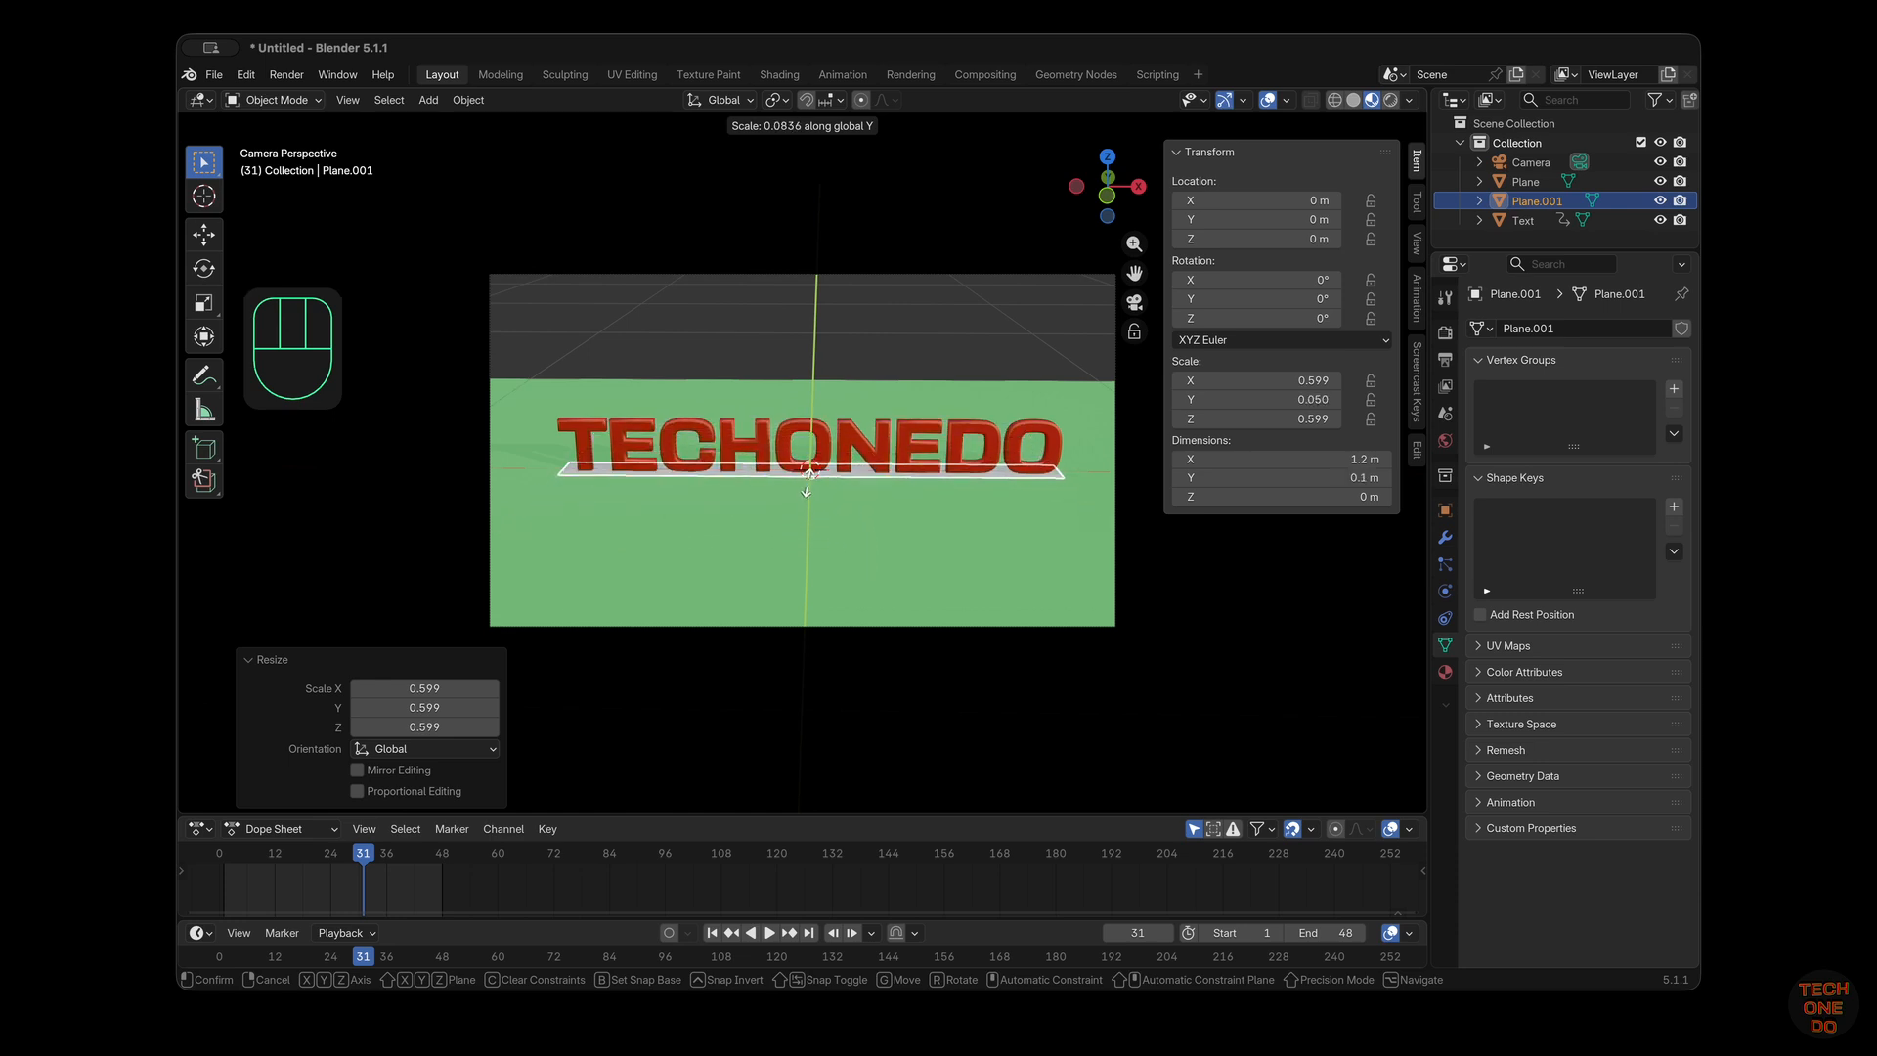
pyautogui.click(809, 484)
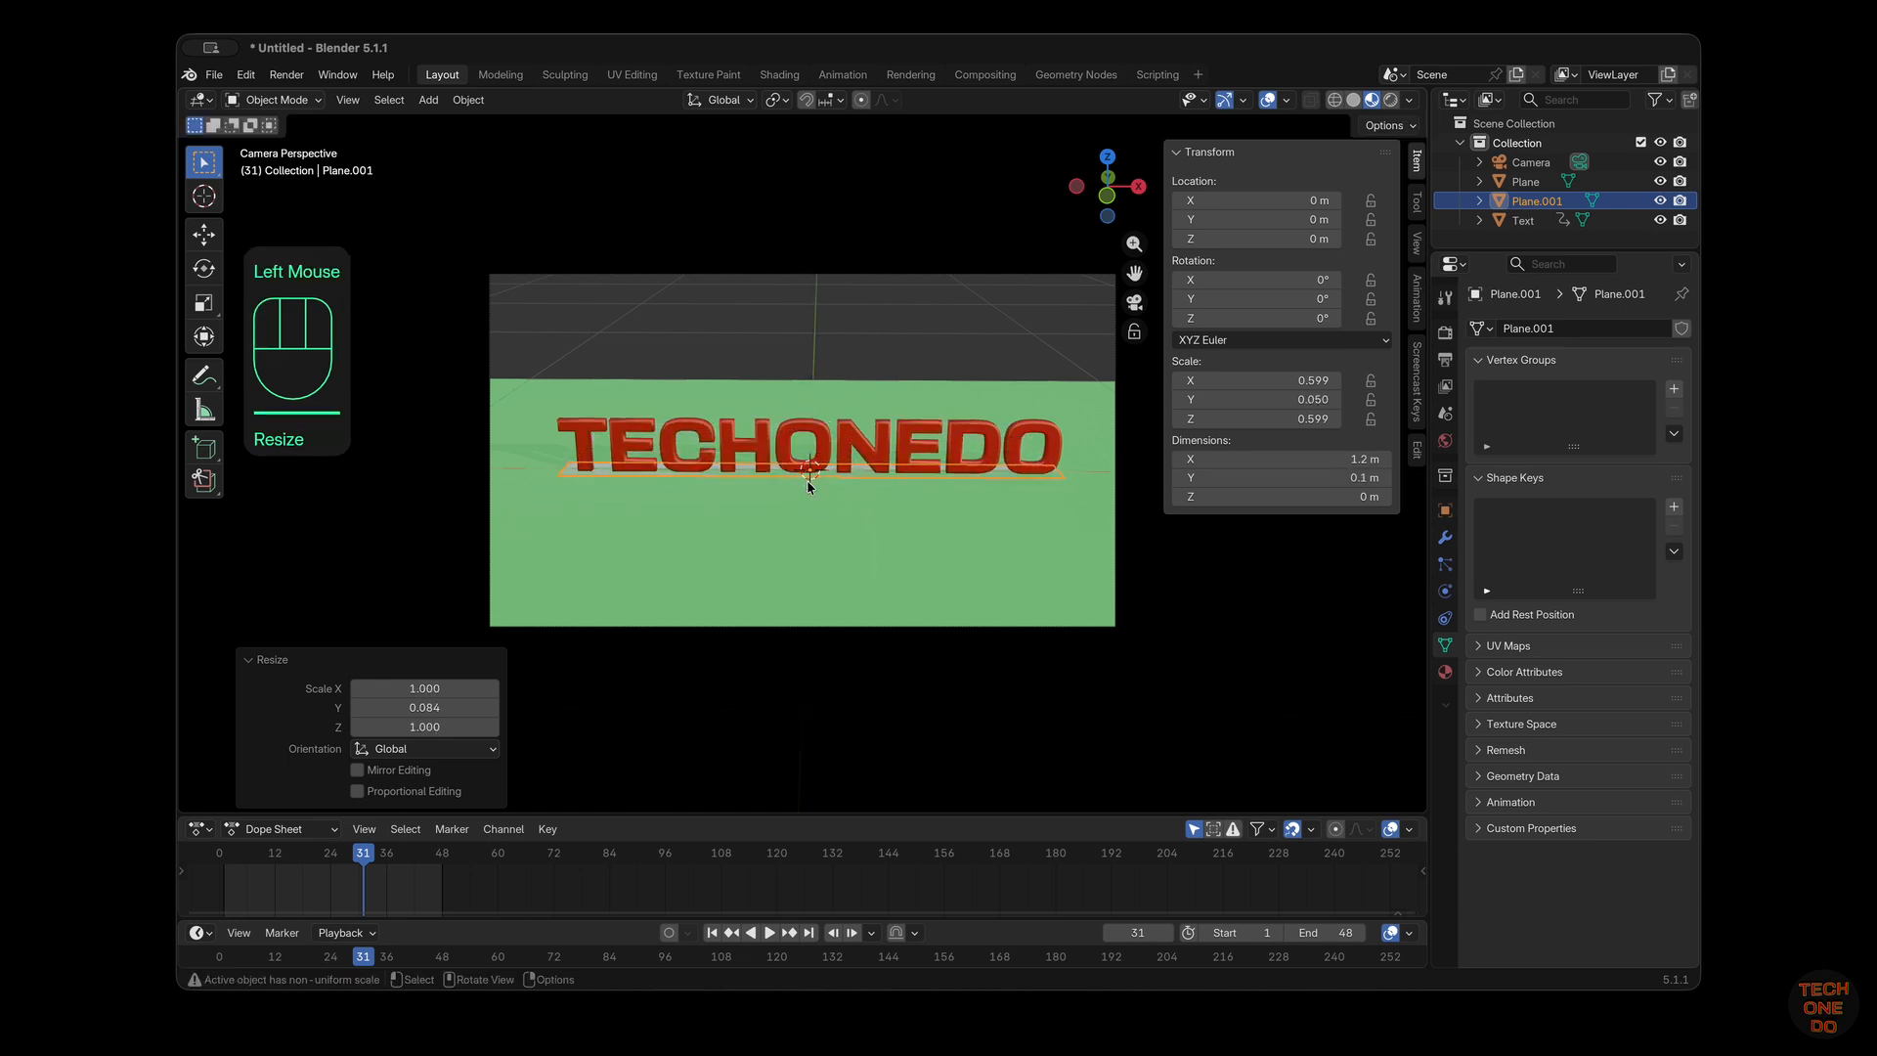
# Rename the large green ground plane as Base and hide it in the viewport
pyautogui.click(853, 502)
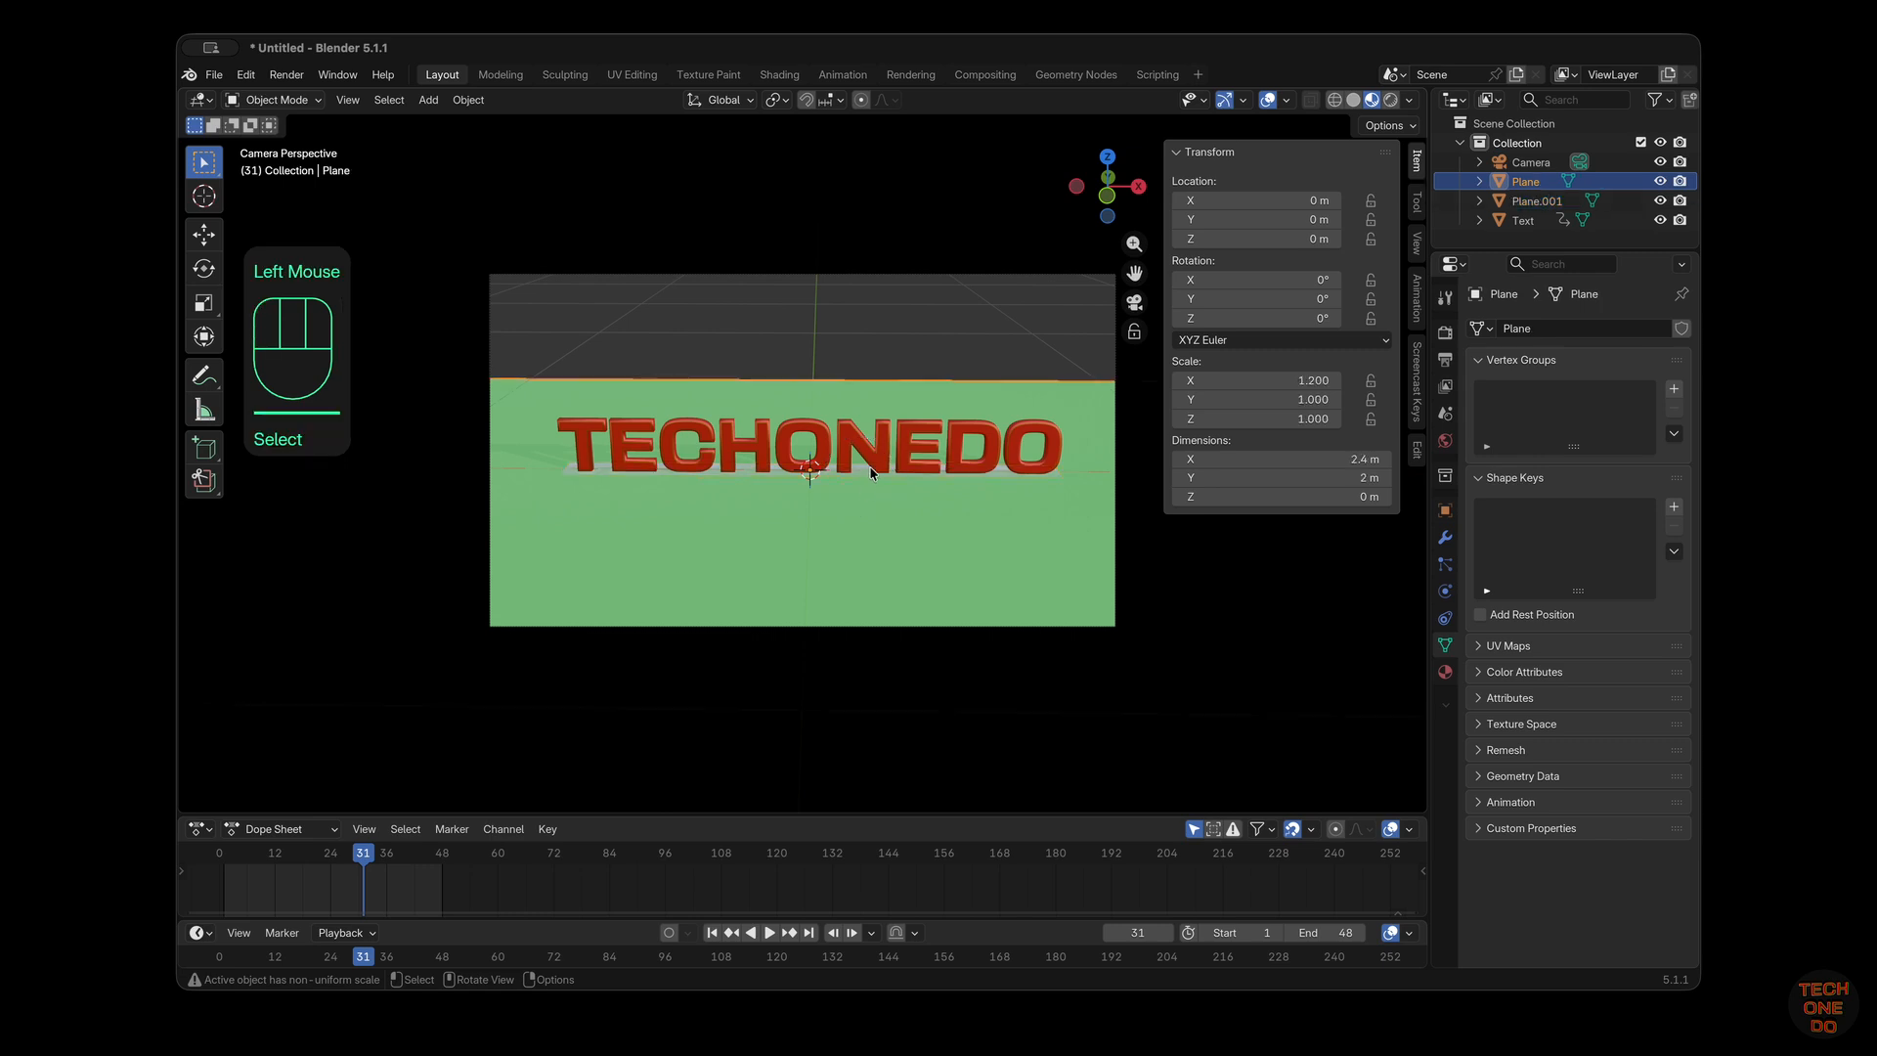
pyautogui.click(871, 474)
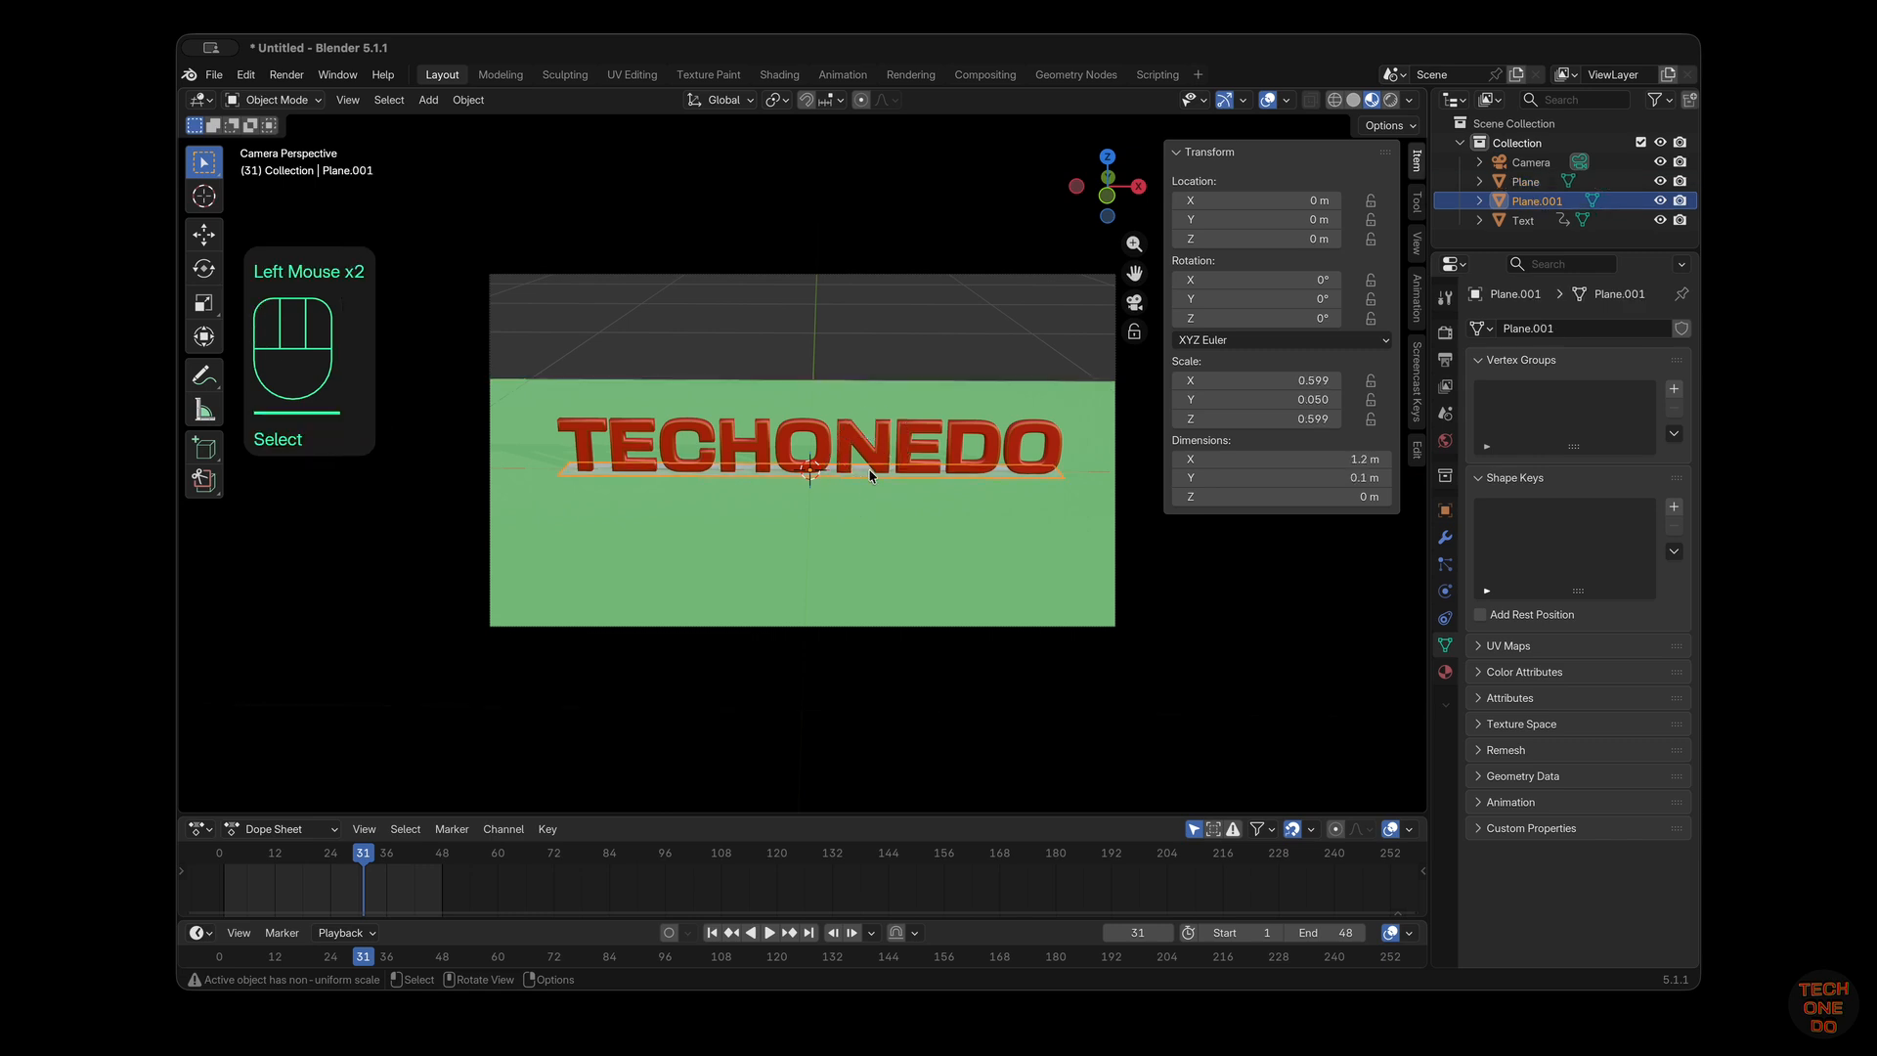
pyautogui.click(923, 569)
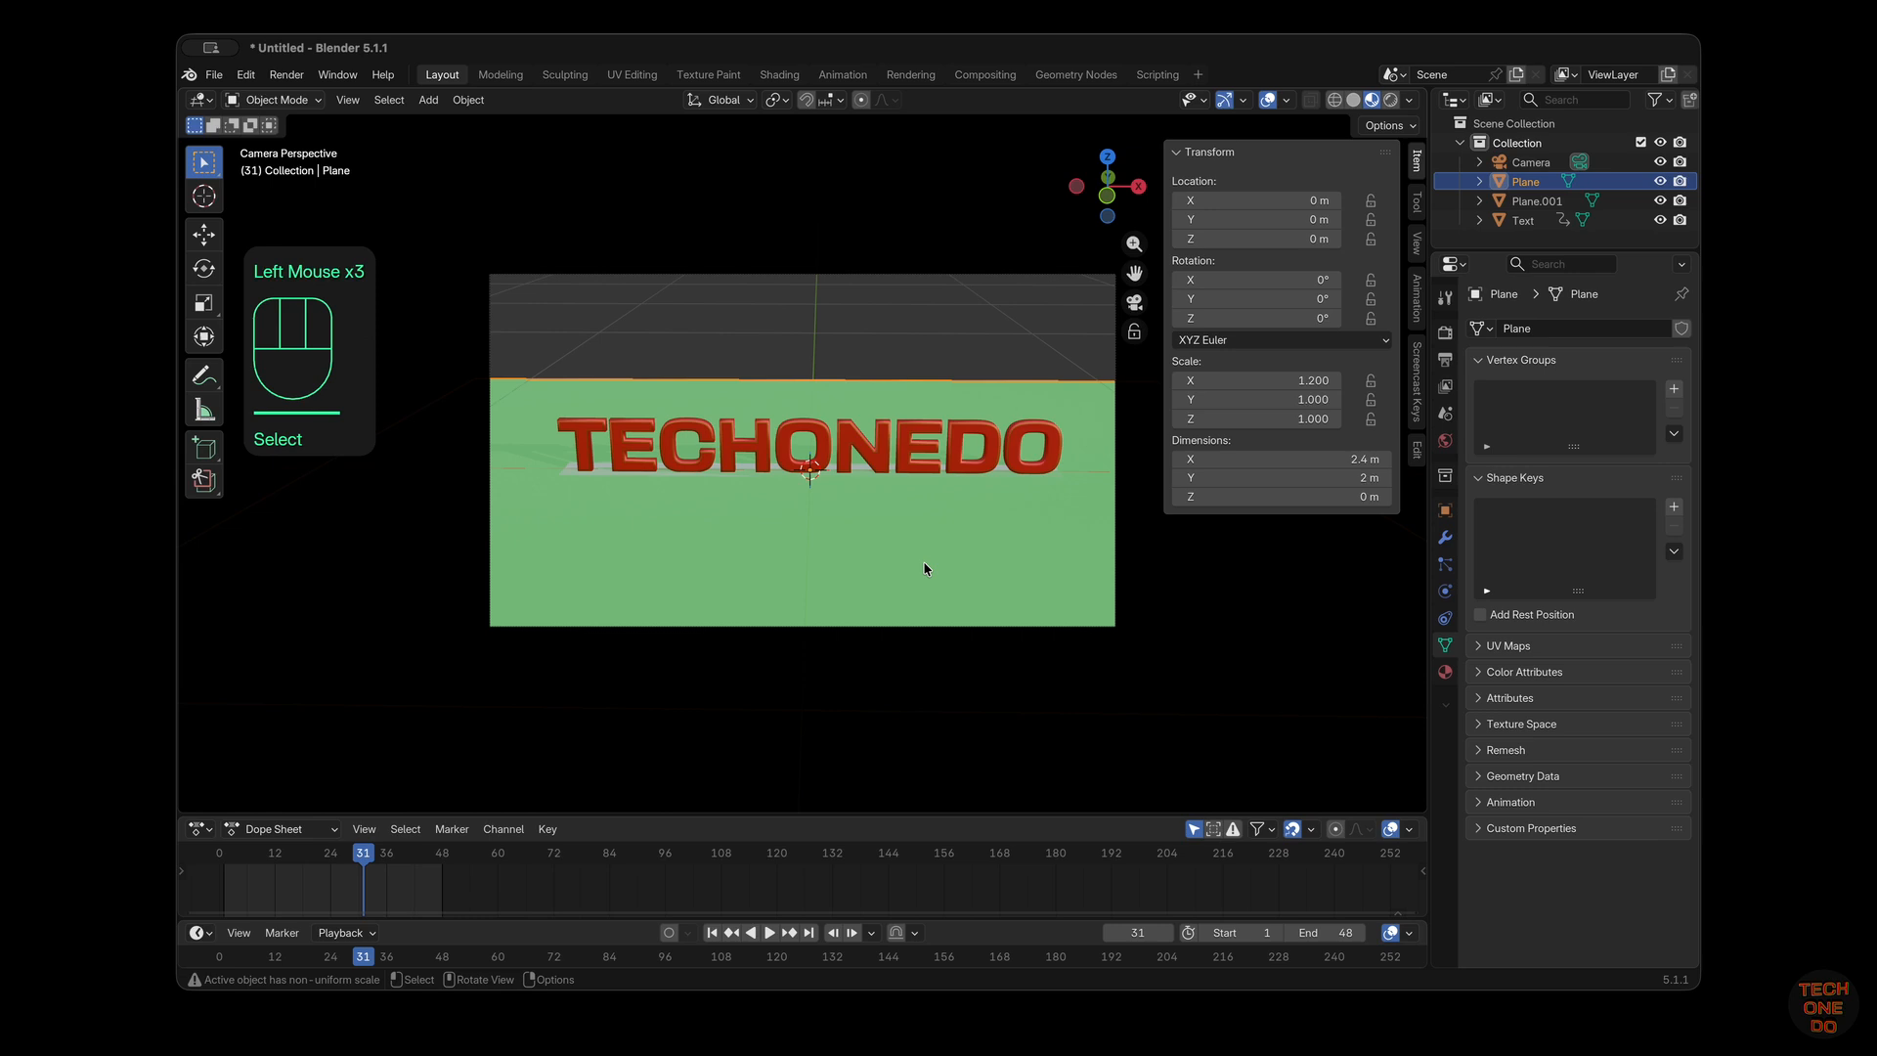
pyautogui.doubleClick(1530, 181)
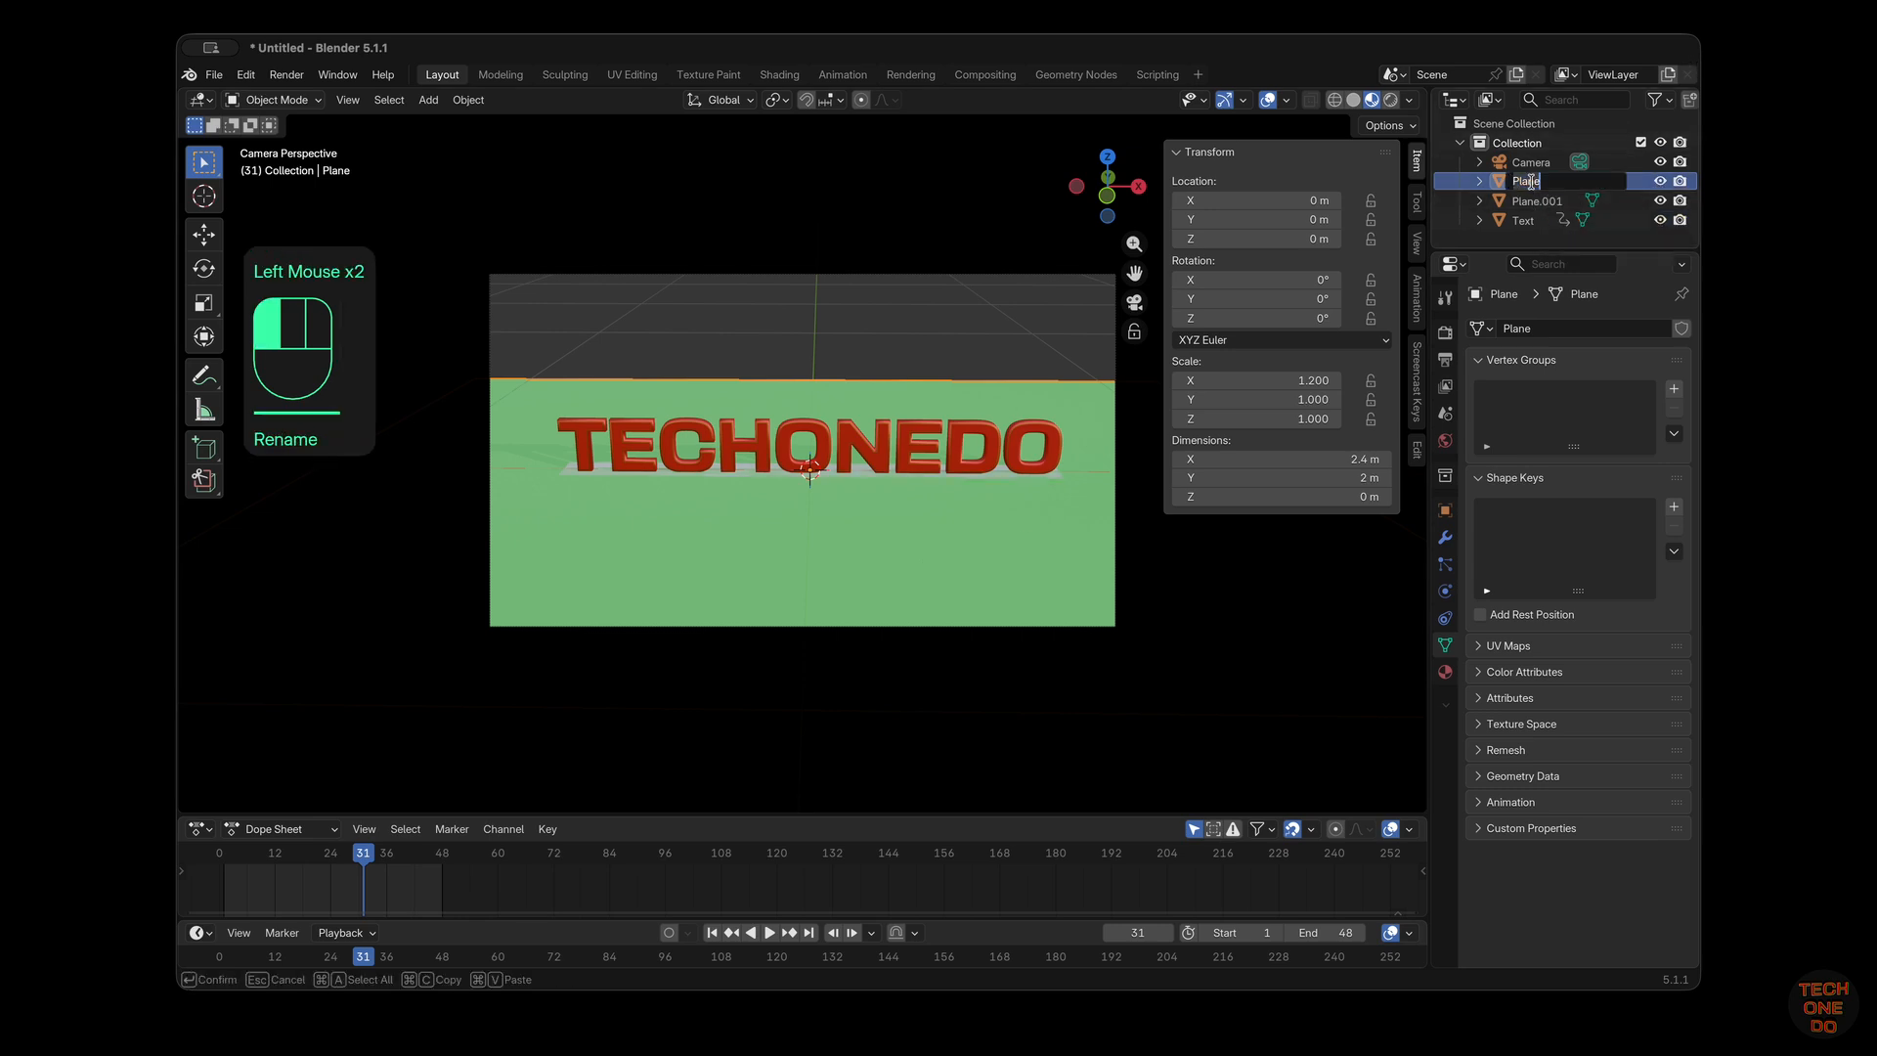
pyautogui.write('Ba')
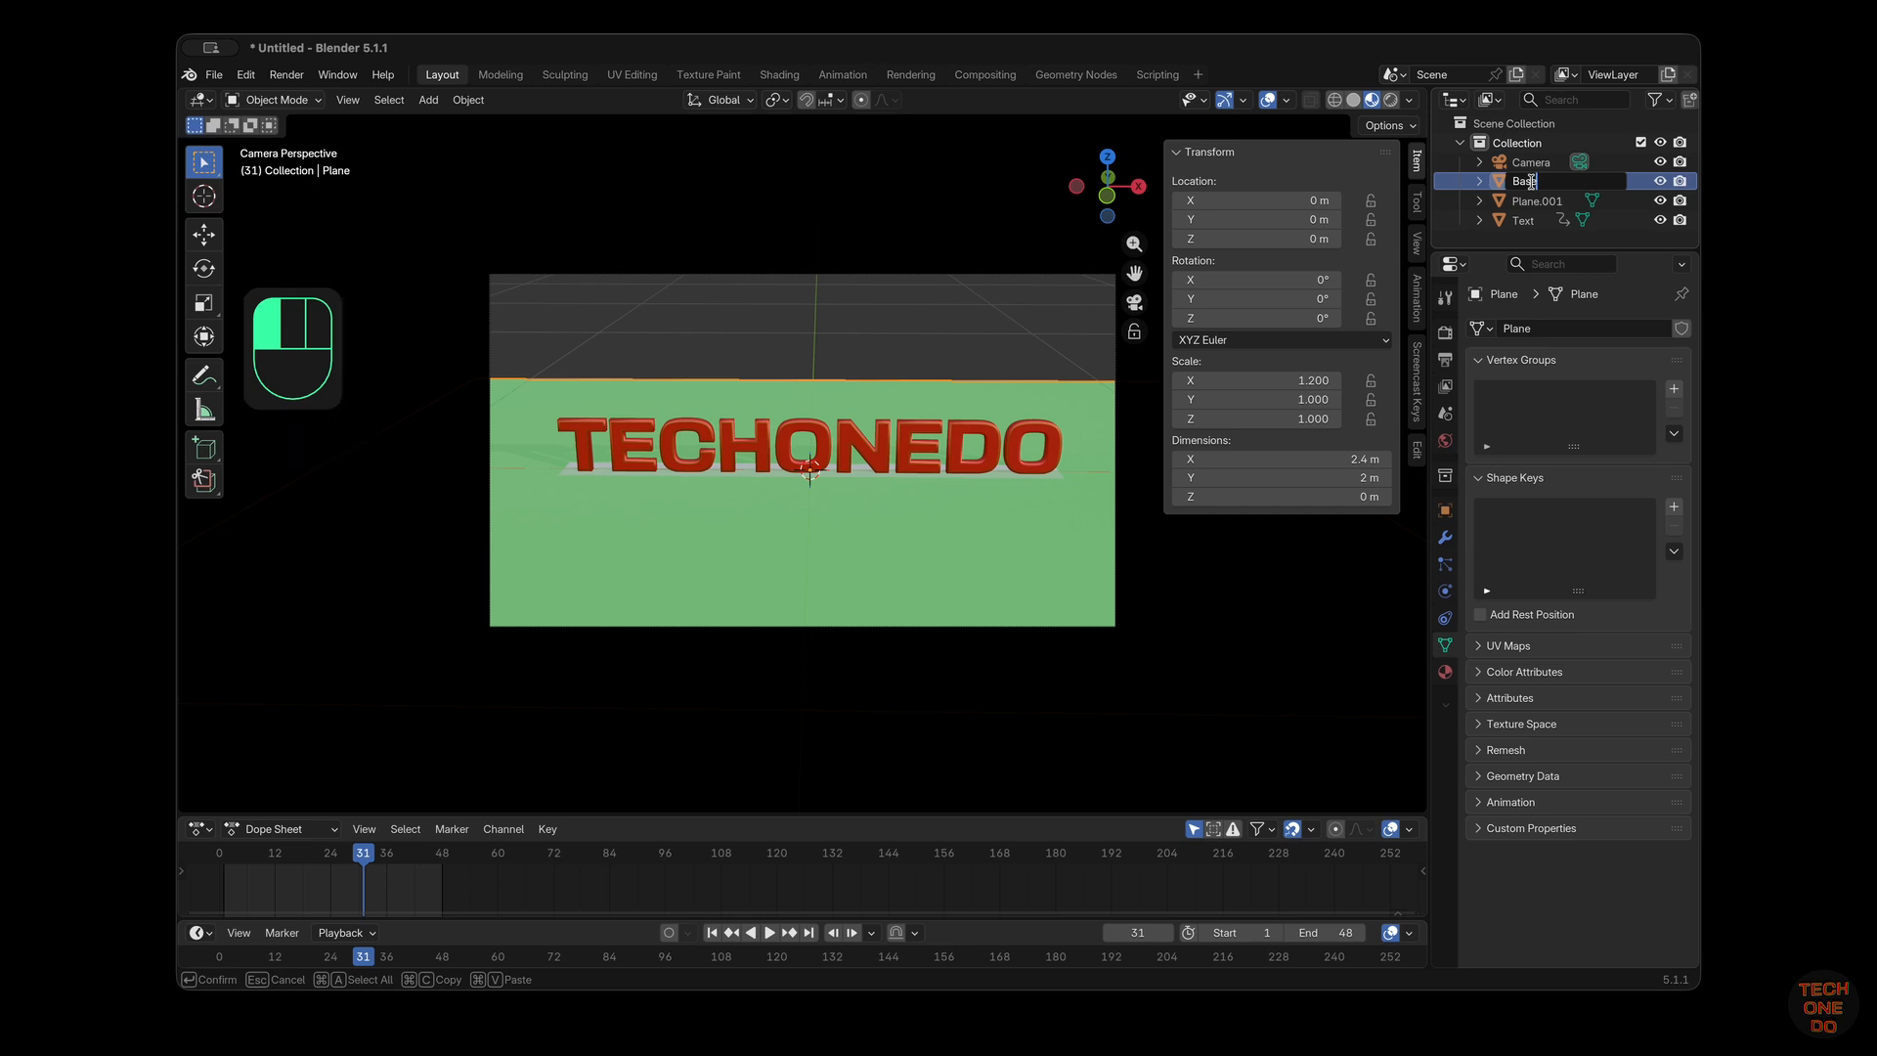
pyautogui.write('se')
pyautogui.click(1662, 186)
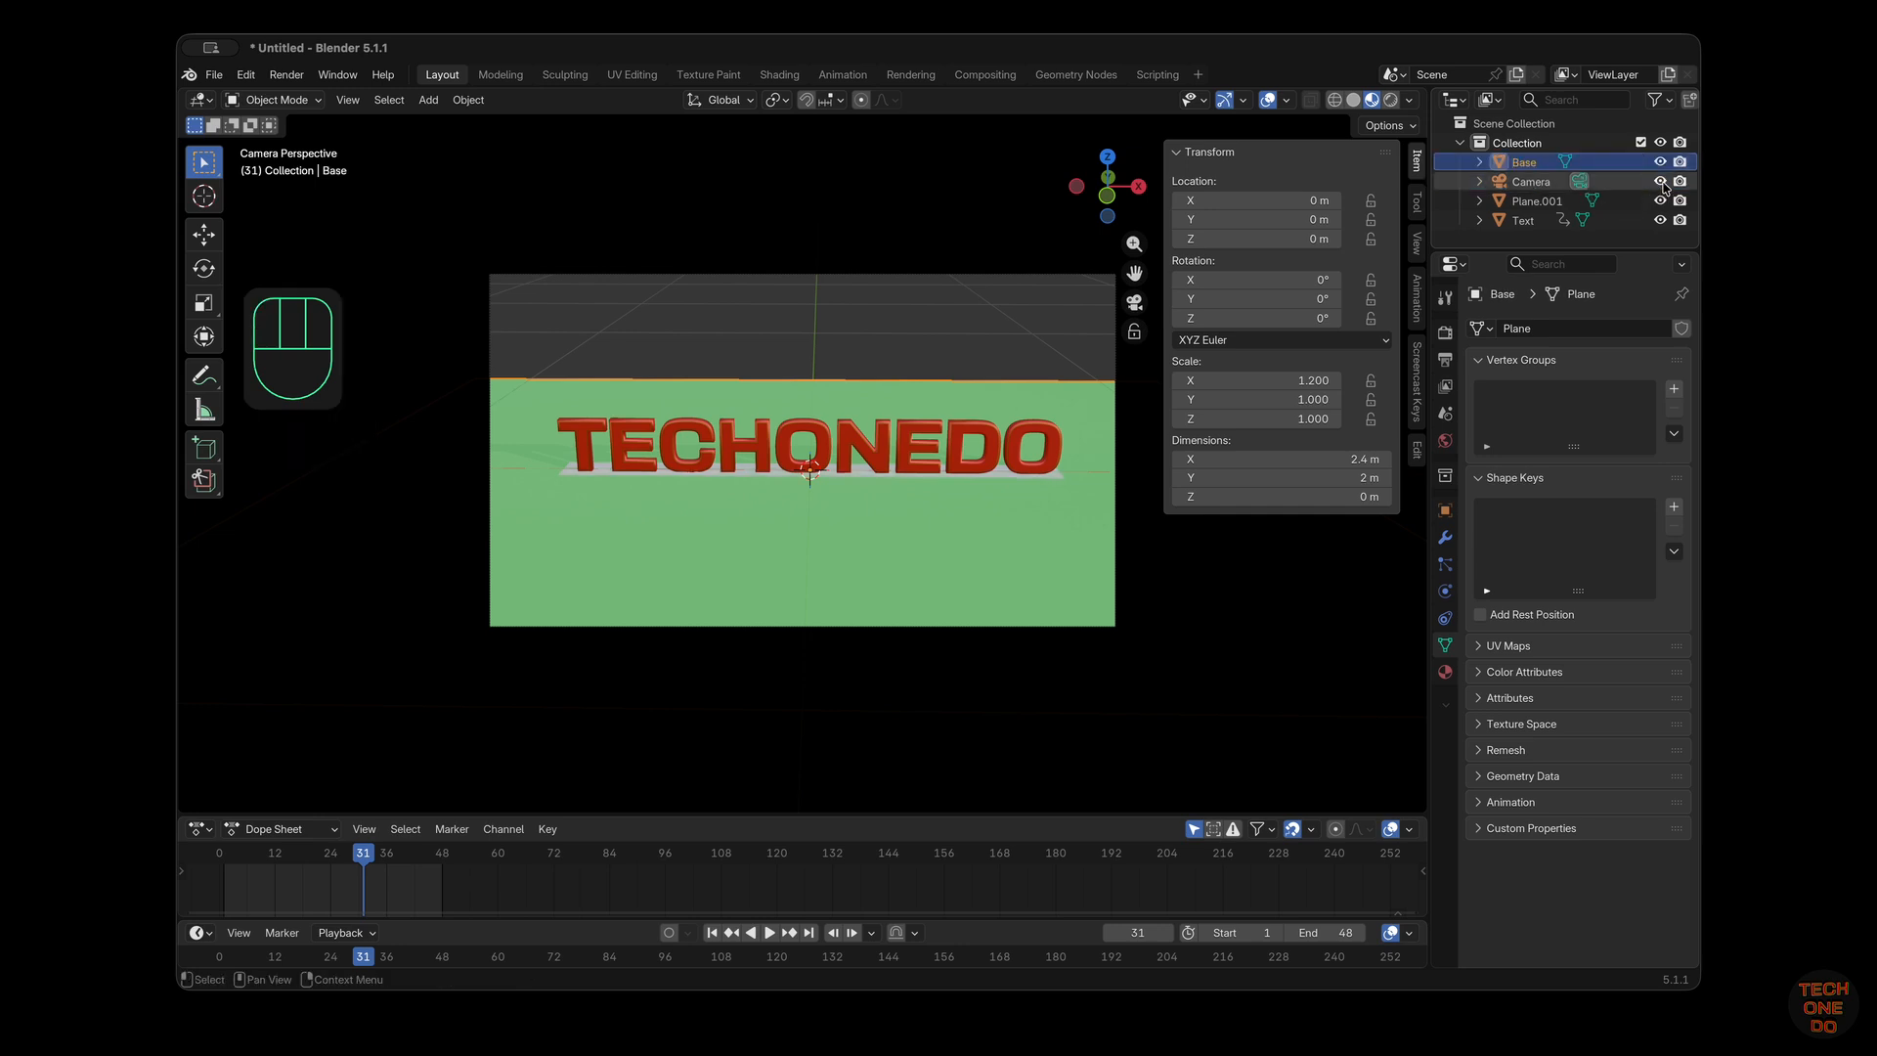
pyautogui.click(1660, 161)
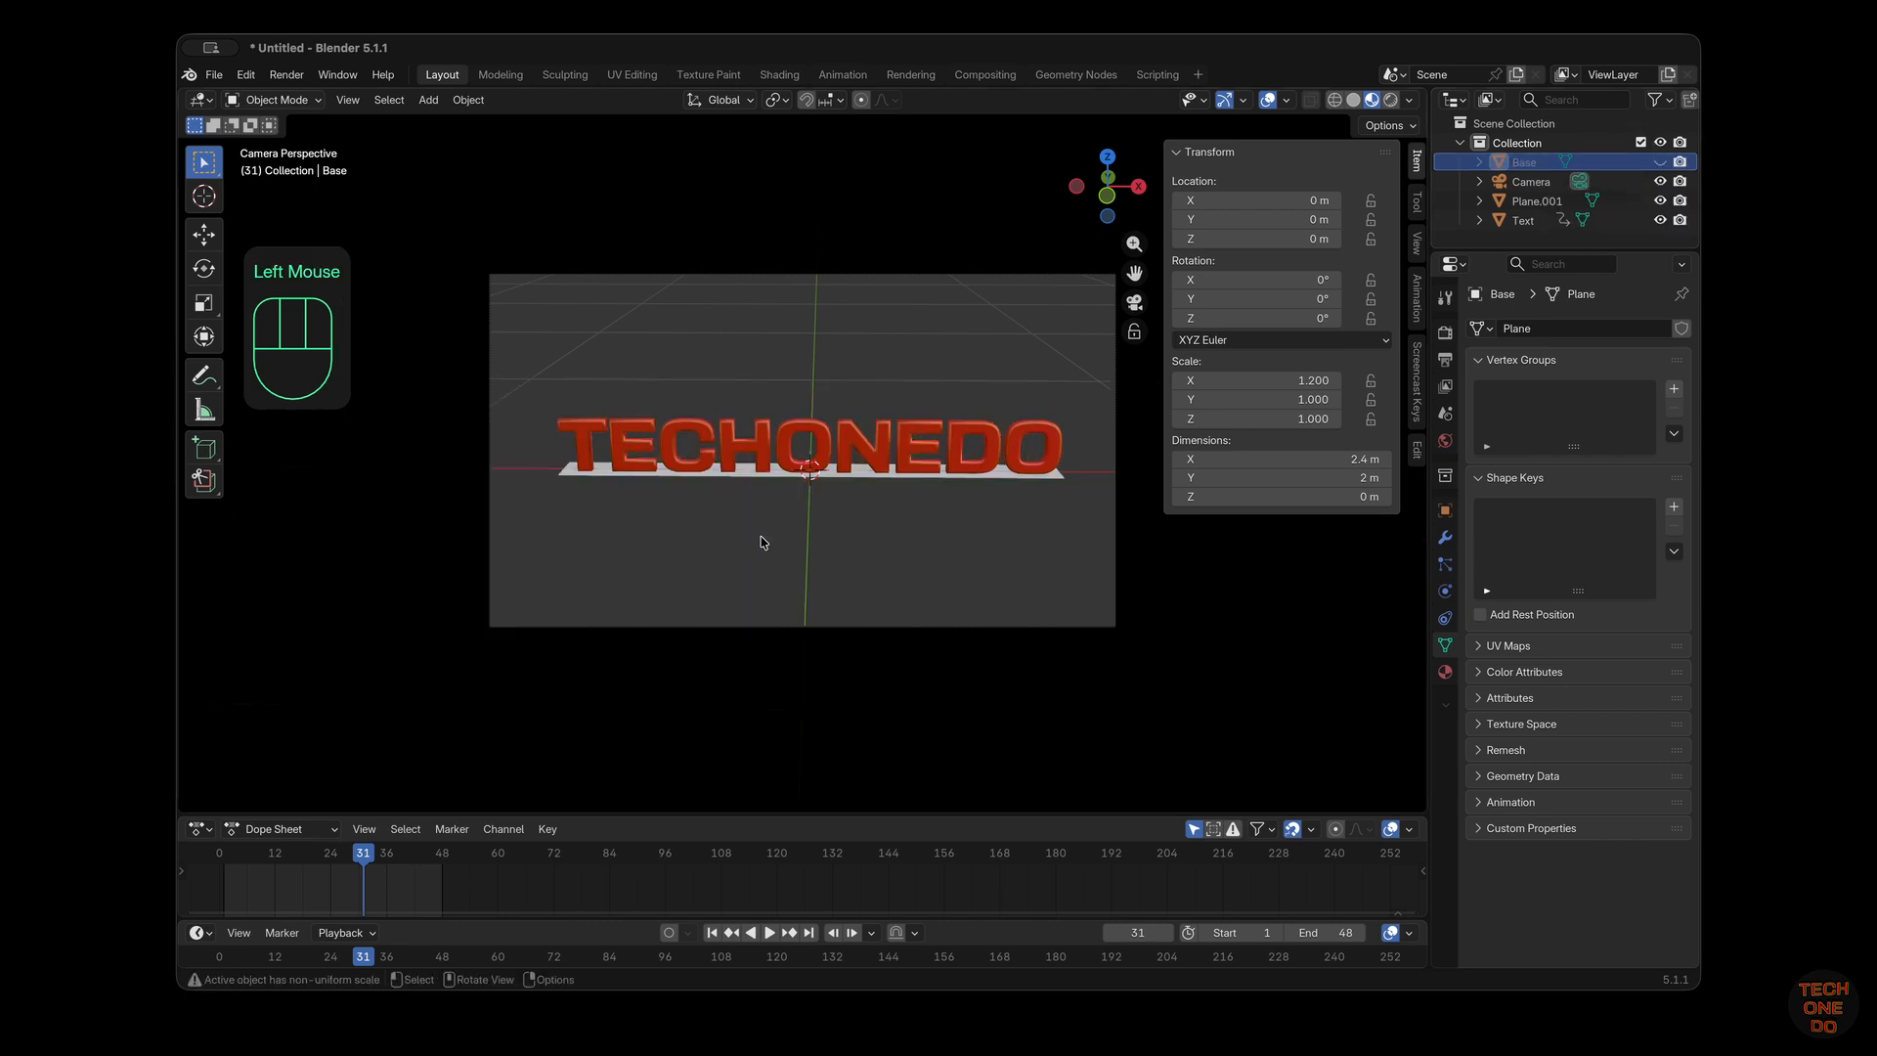
# Rename the thin plane under the text as Smoke Emitter
pyautogui.click(1537, 200)
pyautogui.doubleClick(1538, 200)
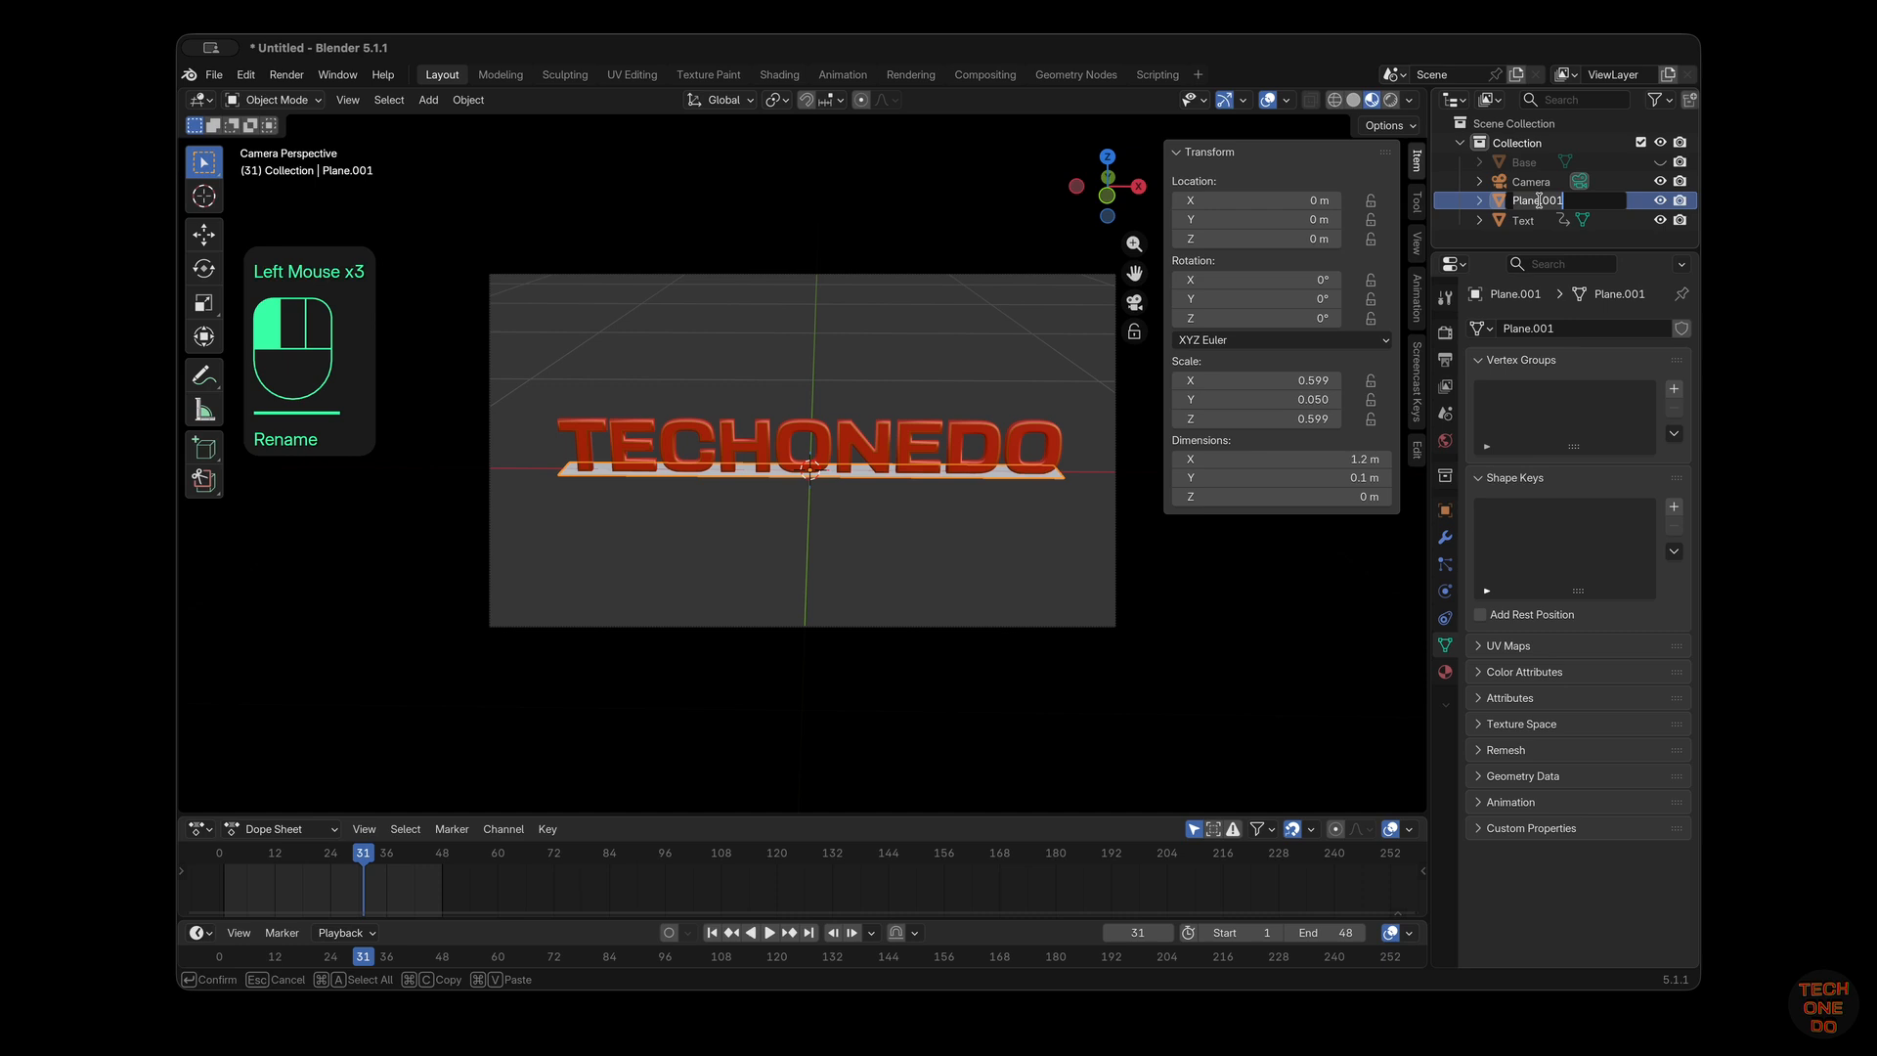
pyautogui.write('Smoke Emitter')
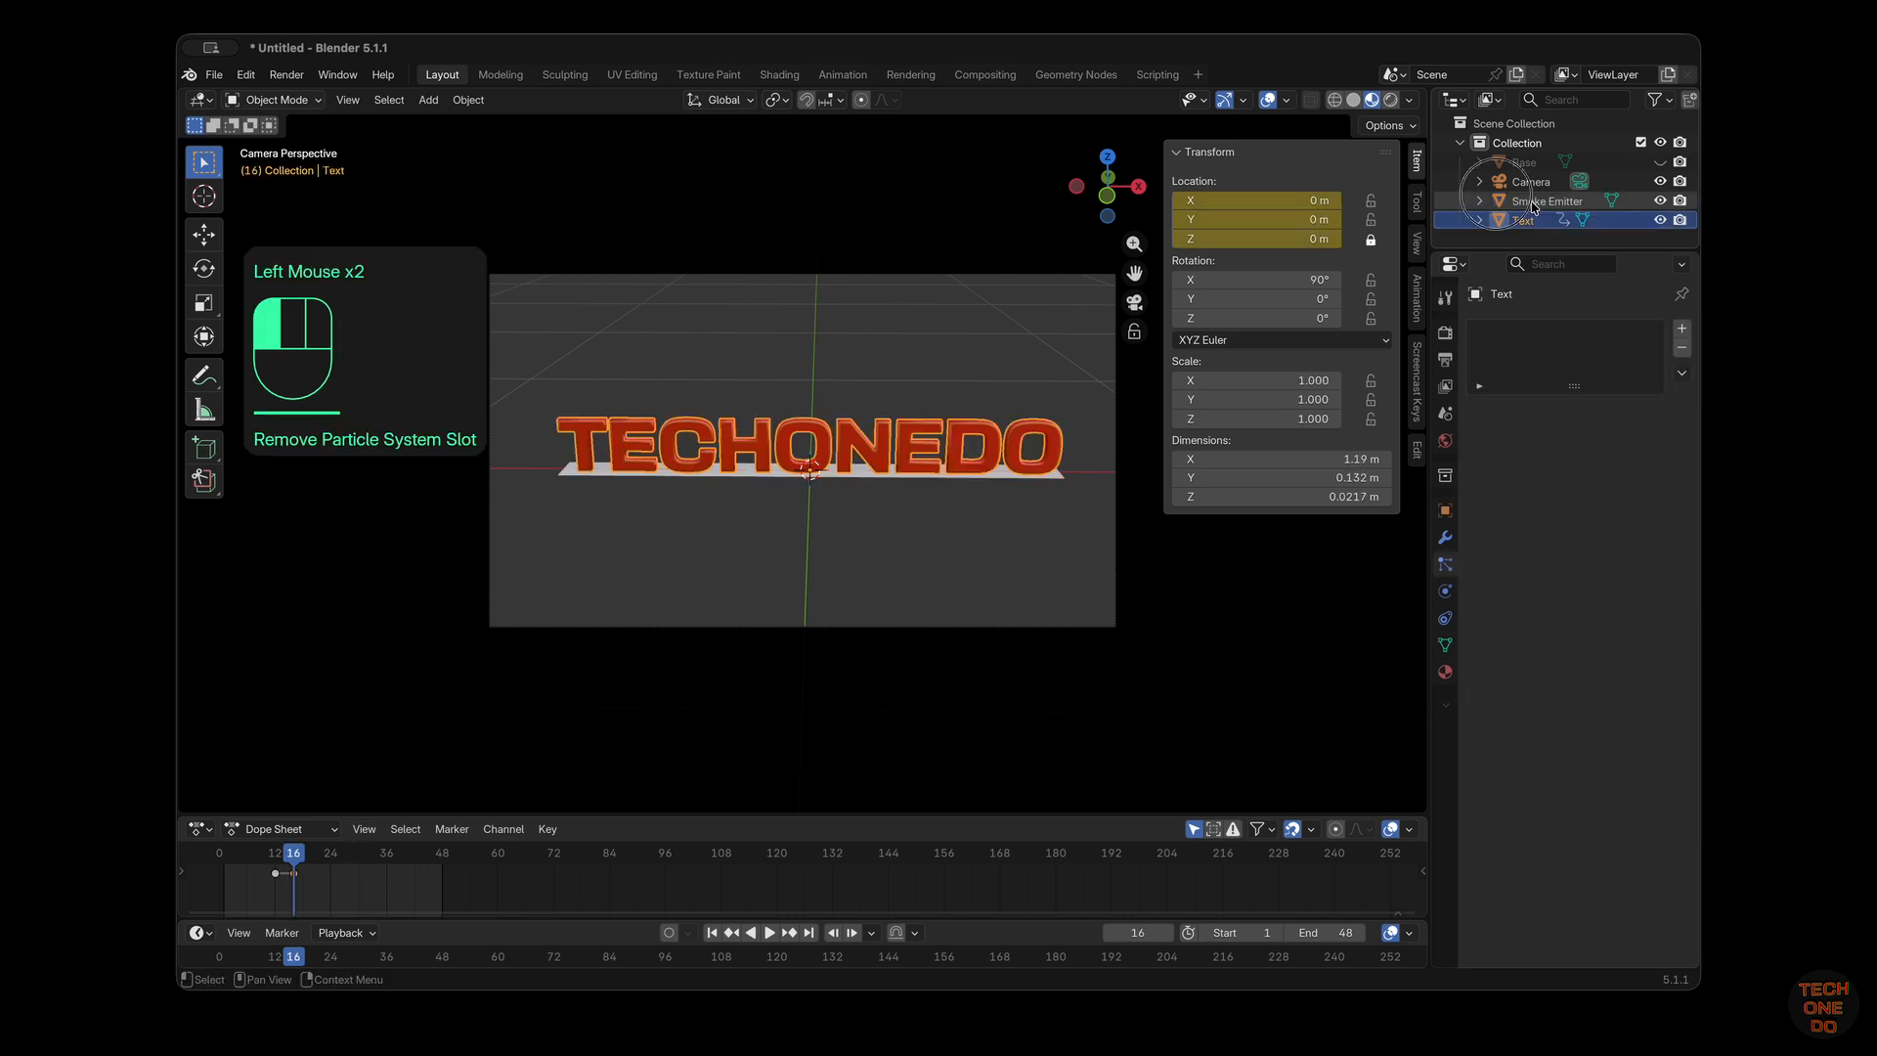
# Add a particle system to Smoke Emitter and set both its emission start and end frames to 16
pyautogui.click(1532, 202)
pyautogui.click(1684, 330)
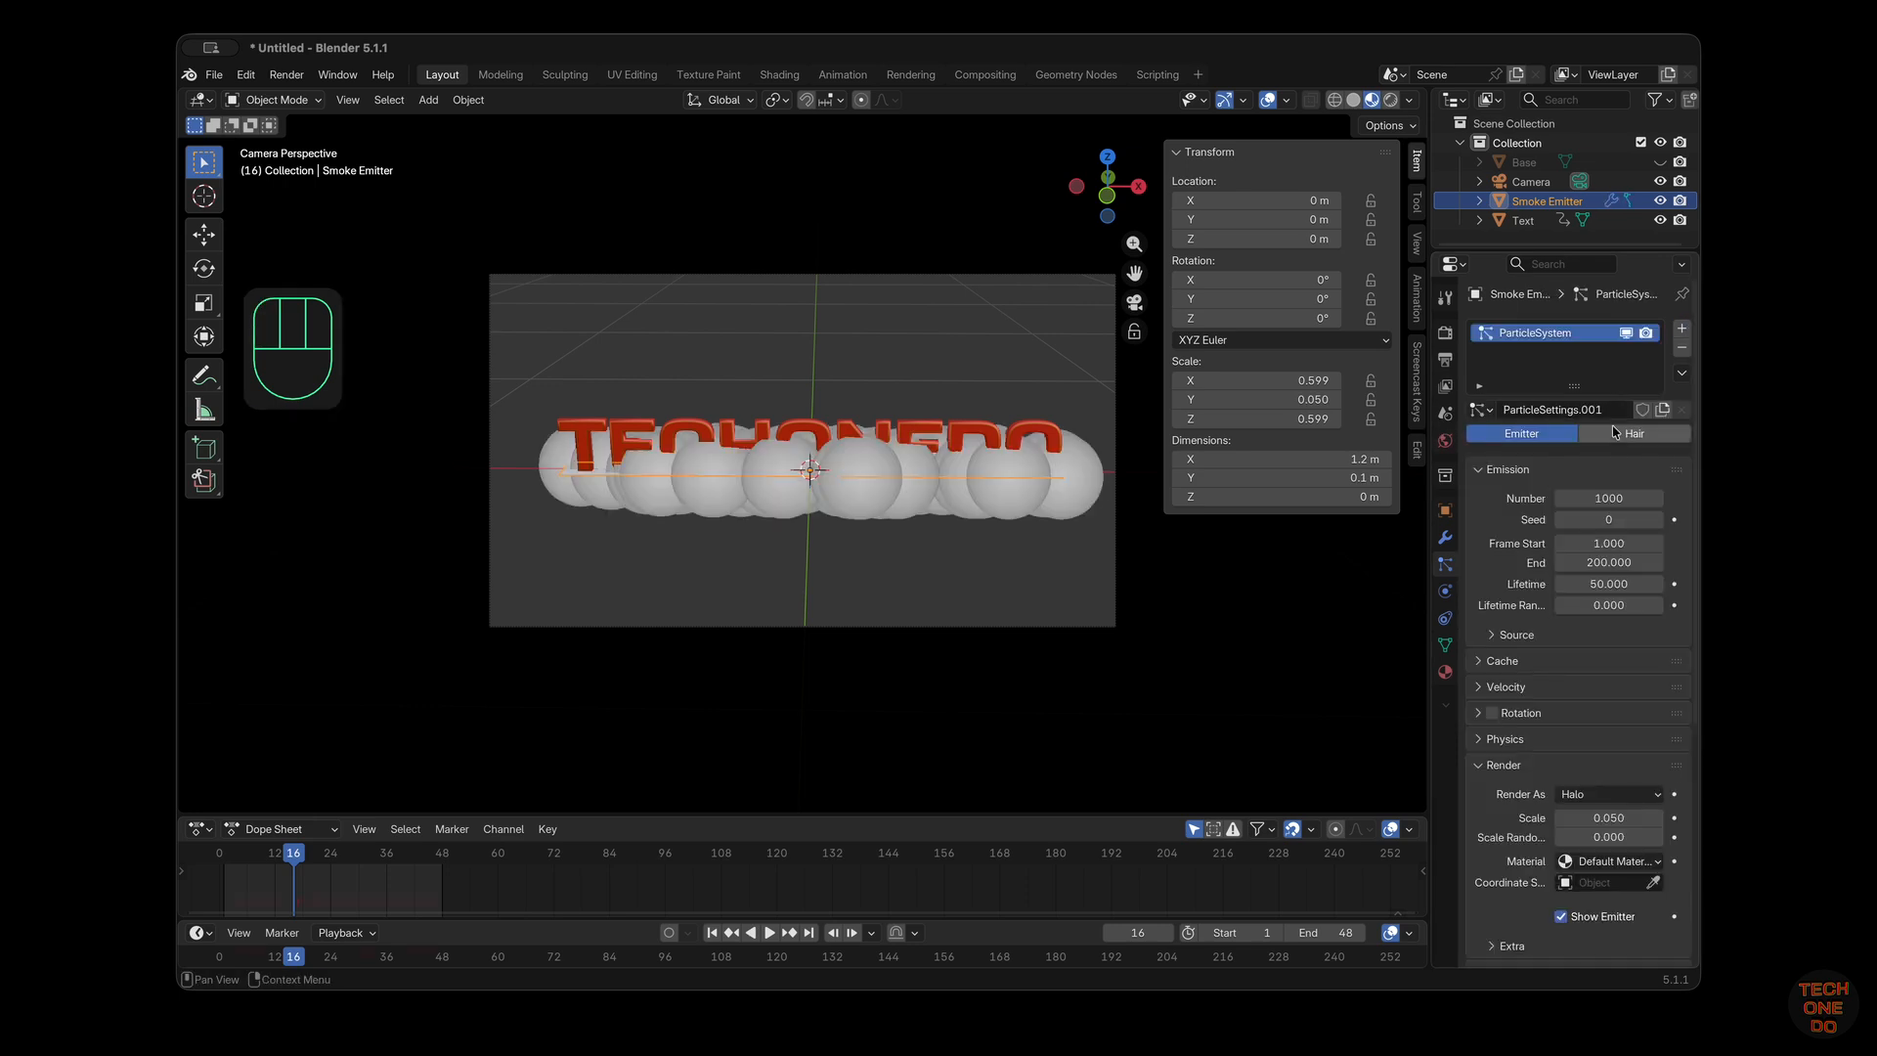
pyautogui.click(1598, 583)
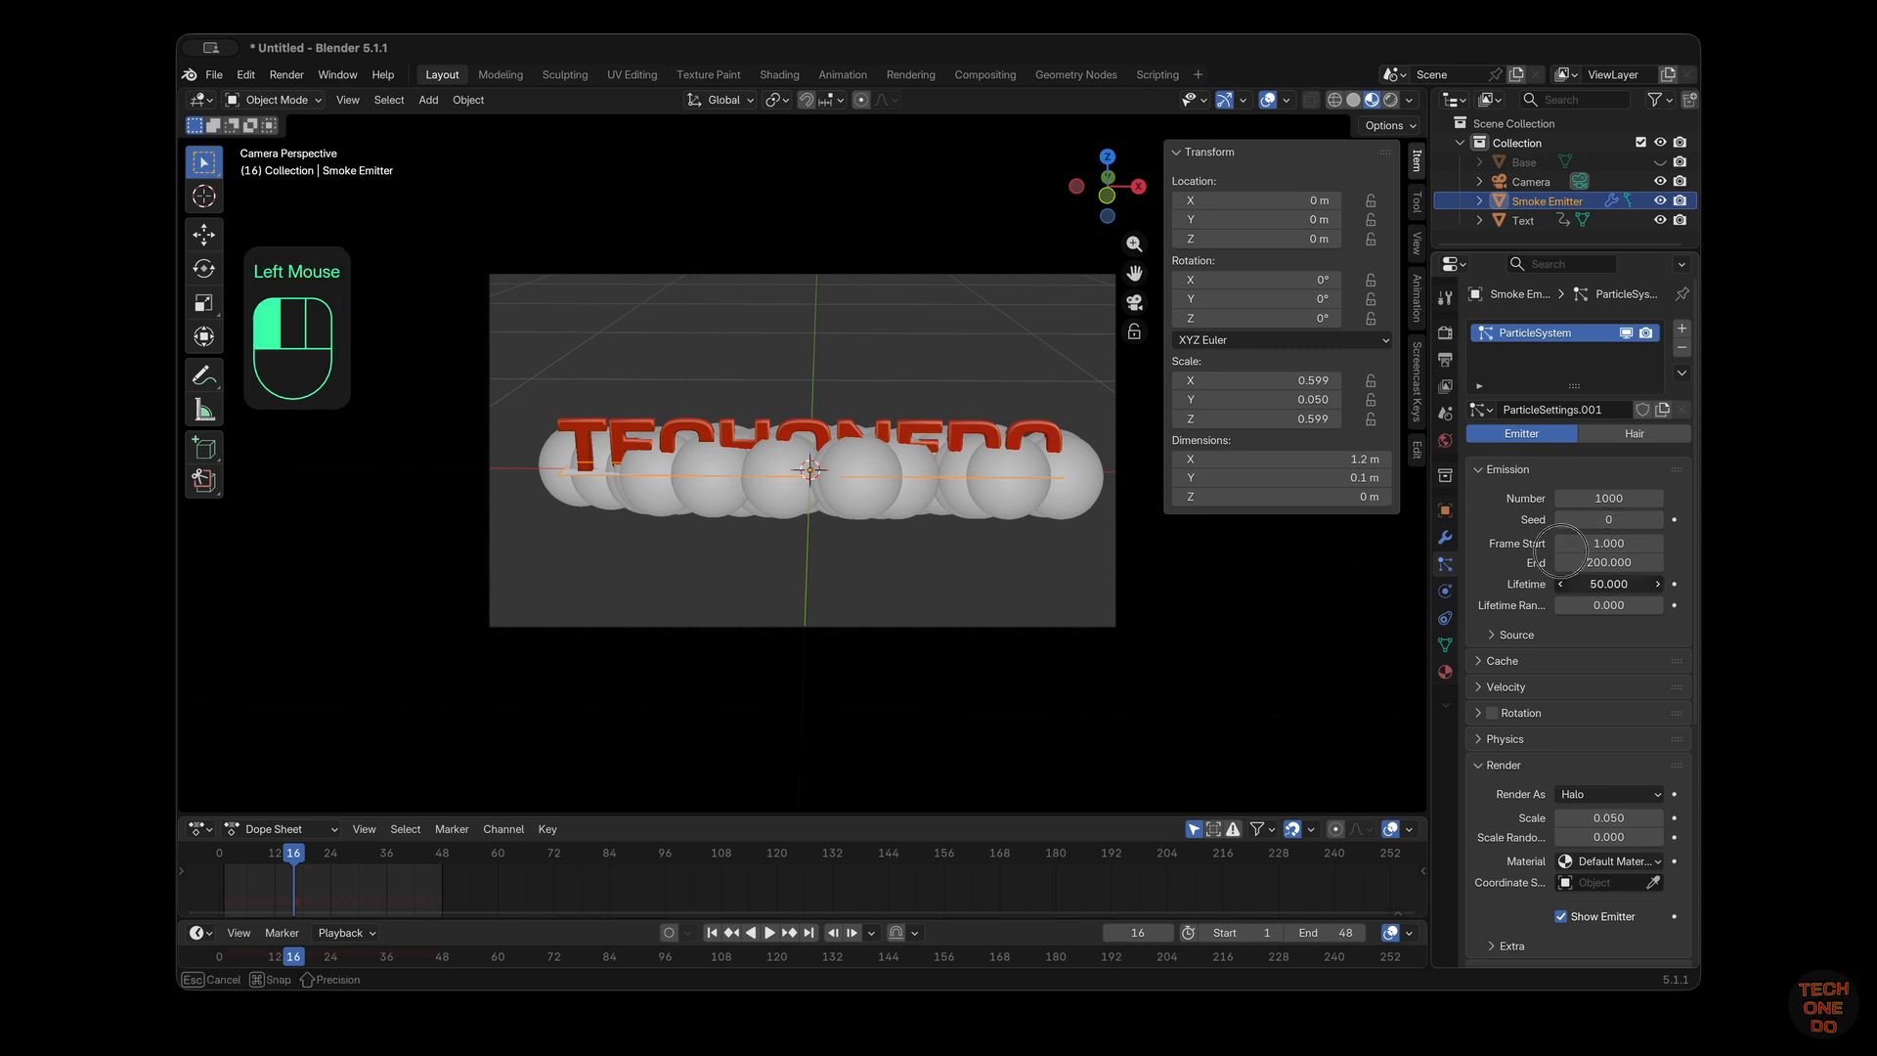
pyautogui.click(1605, 543)
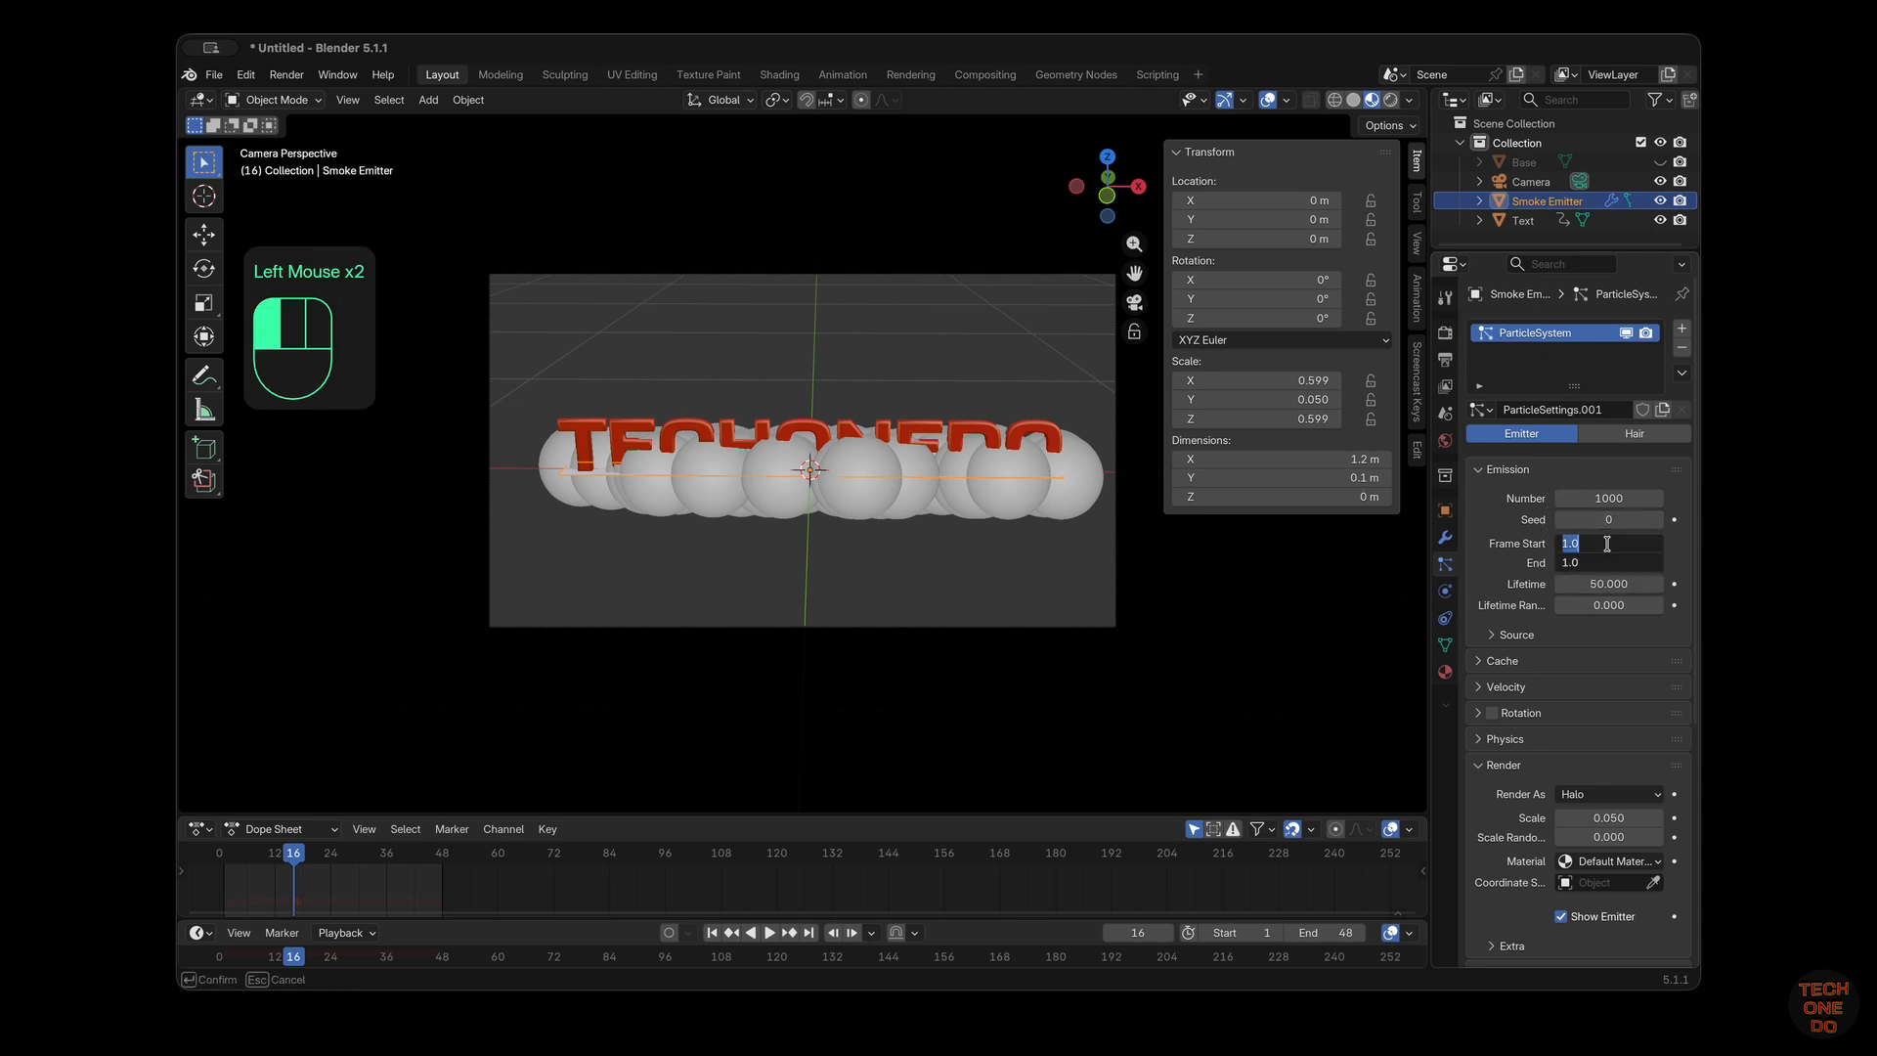
pyautogui.write('16')
pyautogui.press('Return')
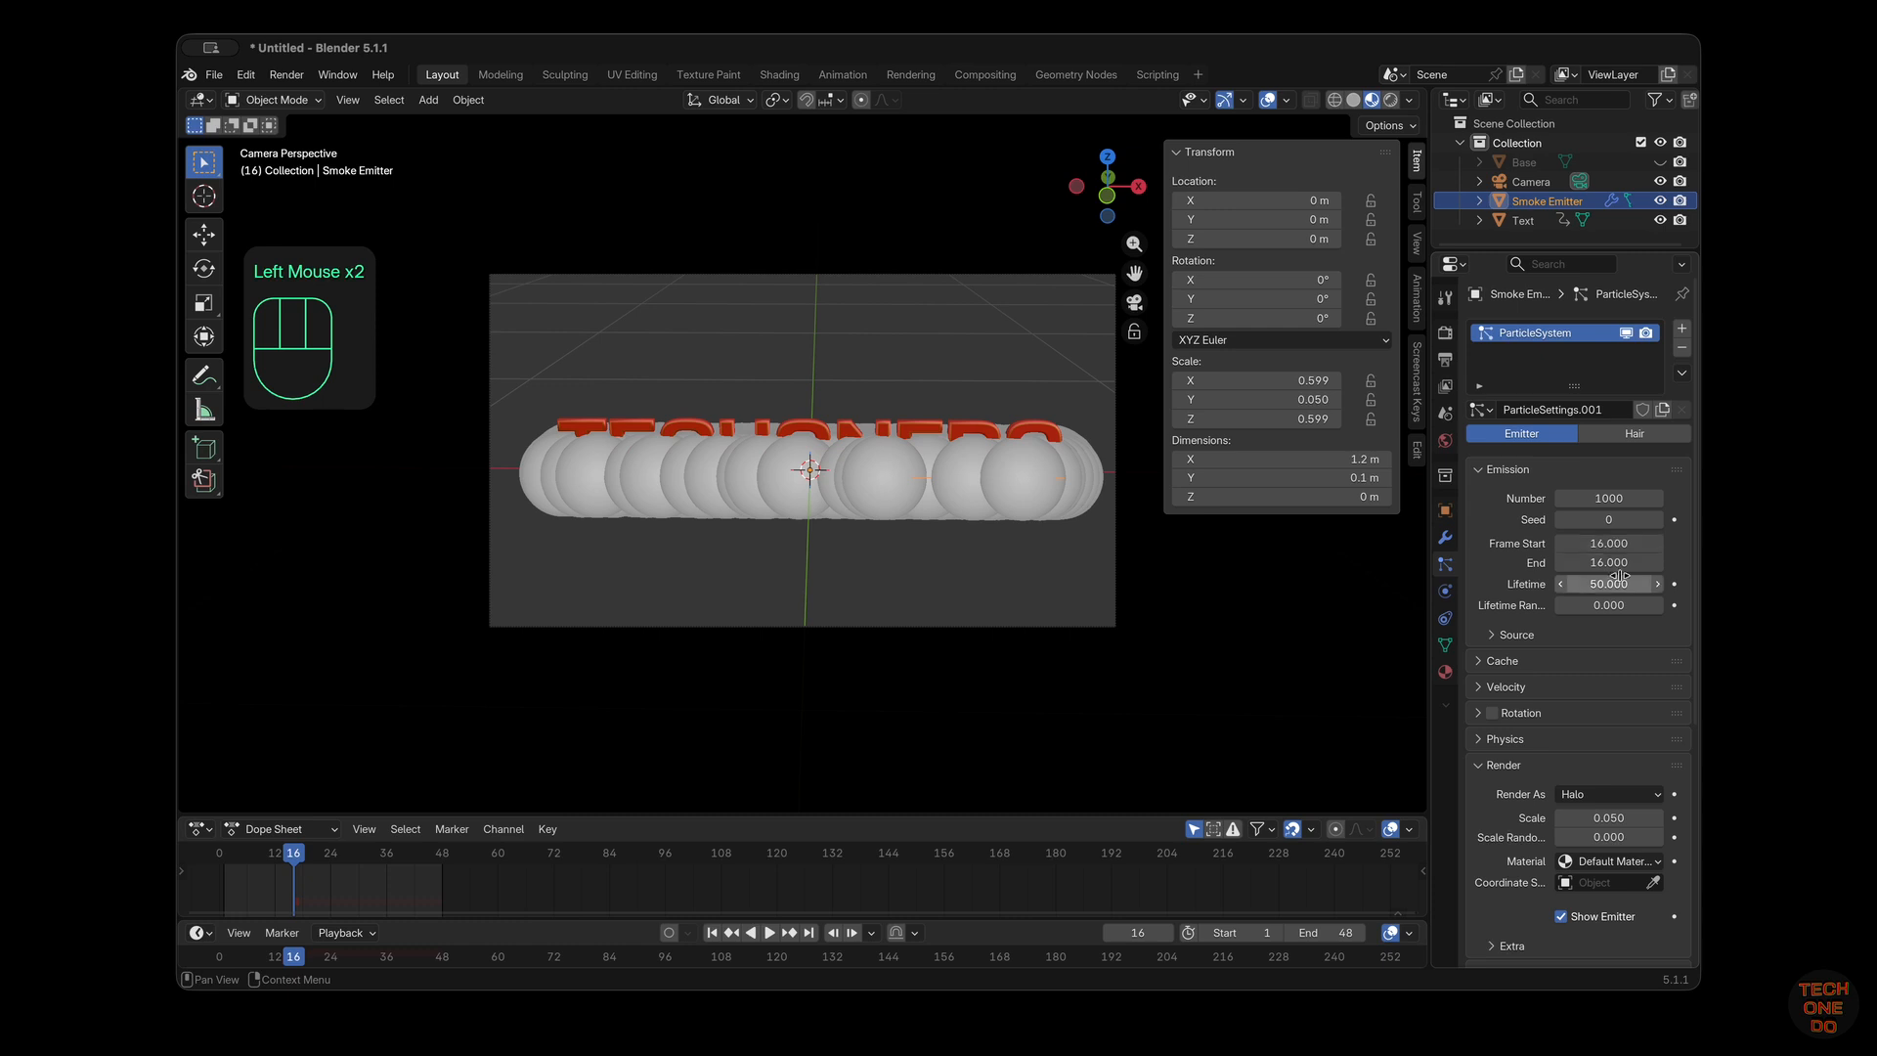
# Set the lifetime of the Smoke Emitter's particles to 5 frames
pyautogui.click(1619, 582)
pyautogui.write('5')
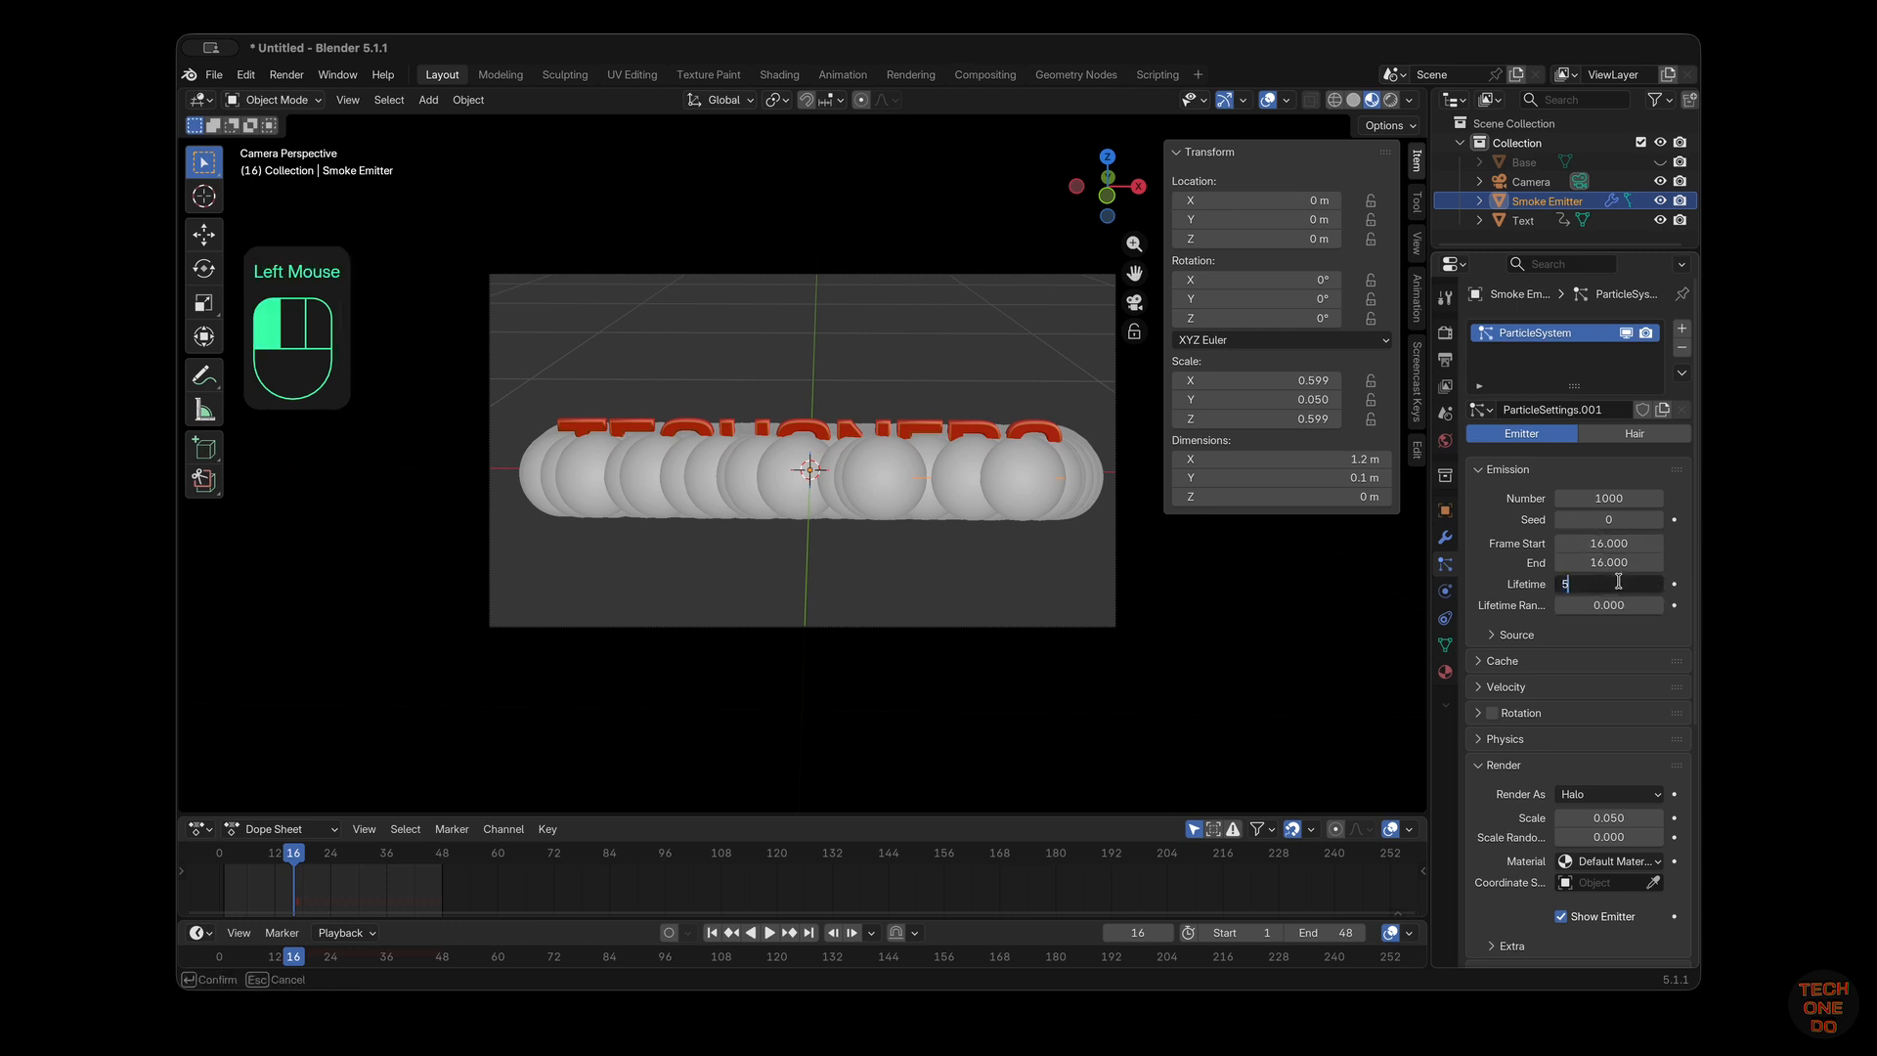
pyautogui.click(1512, 578)
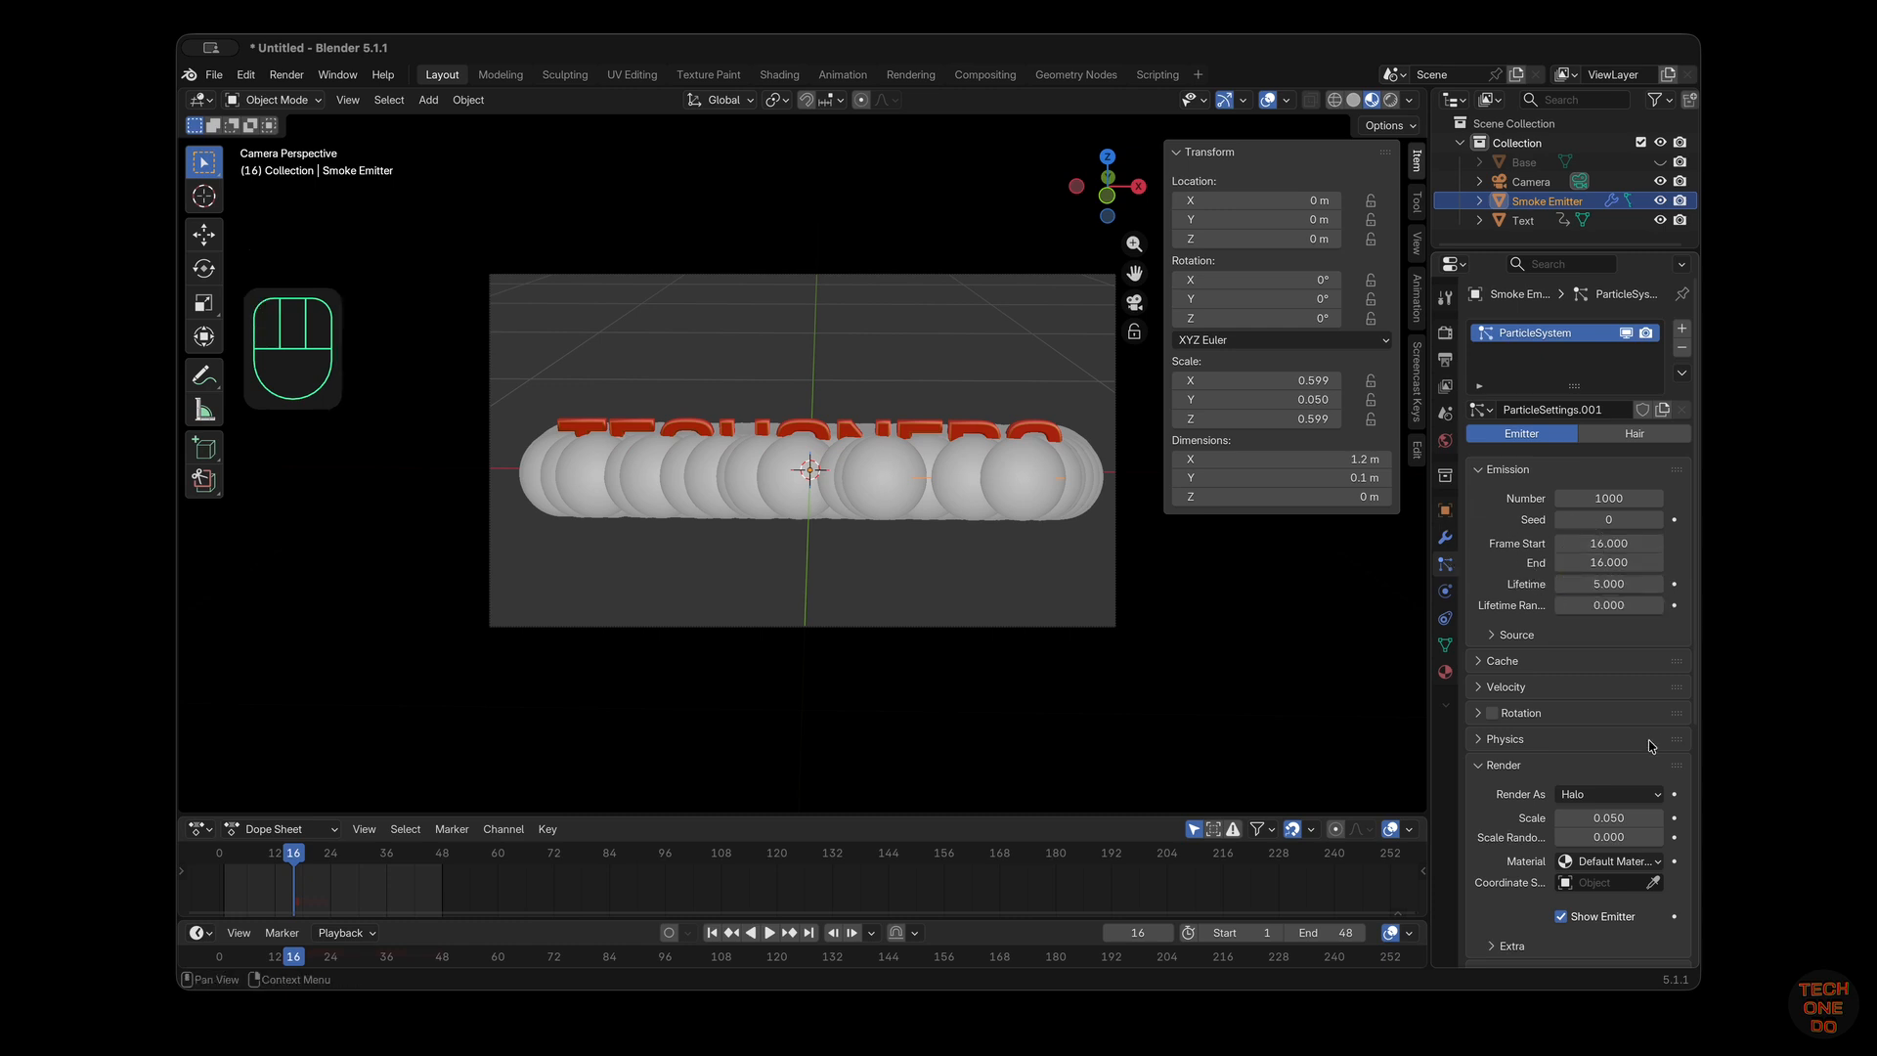
# Set the particle system's Render As option to None and disable Show Emitter for rendering
pyautogui.click(1603, 794)
pyautogui.click(1589, 788)
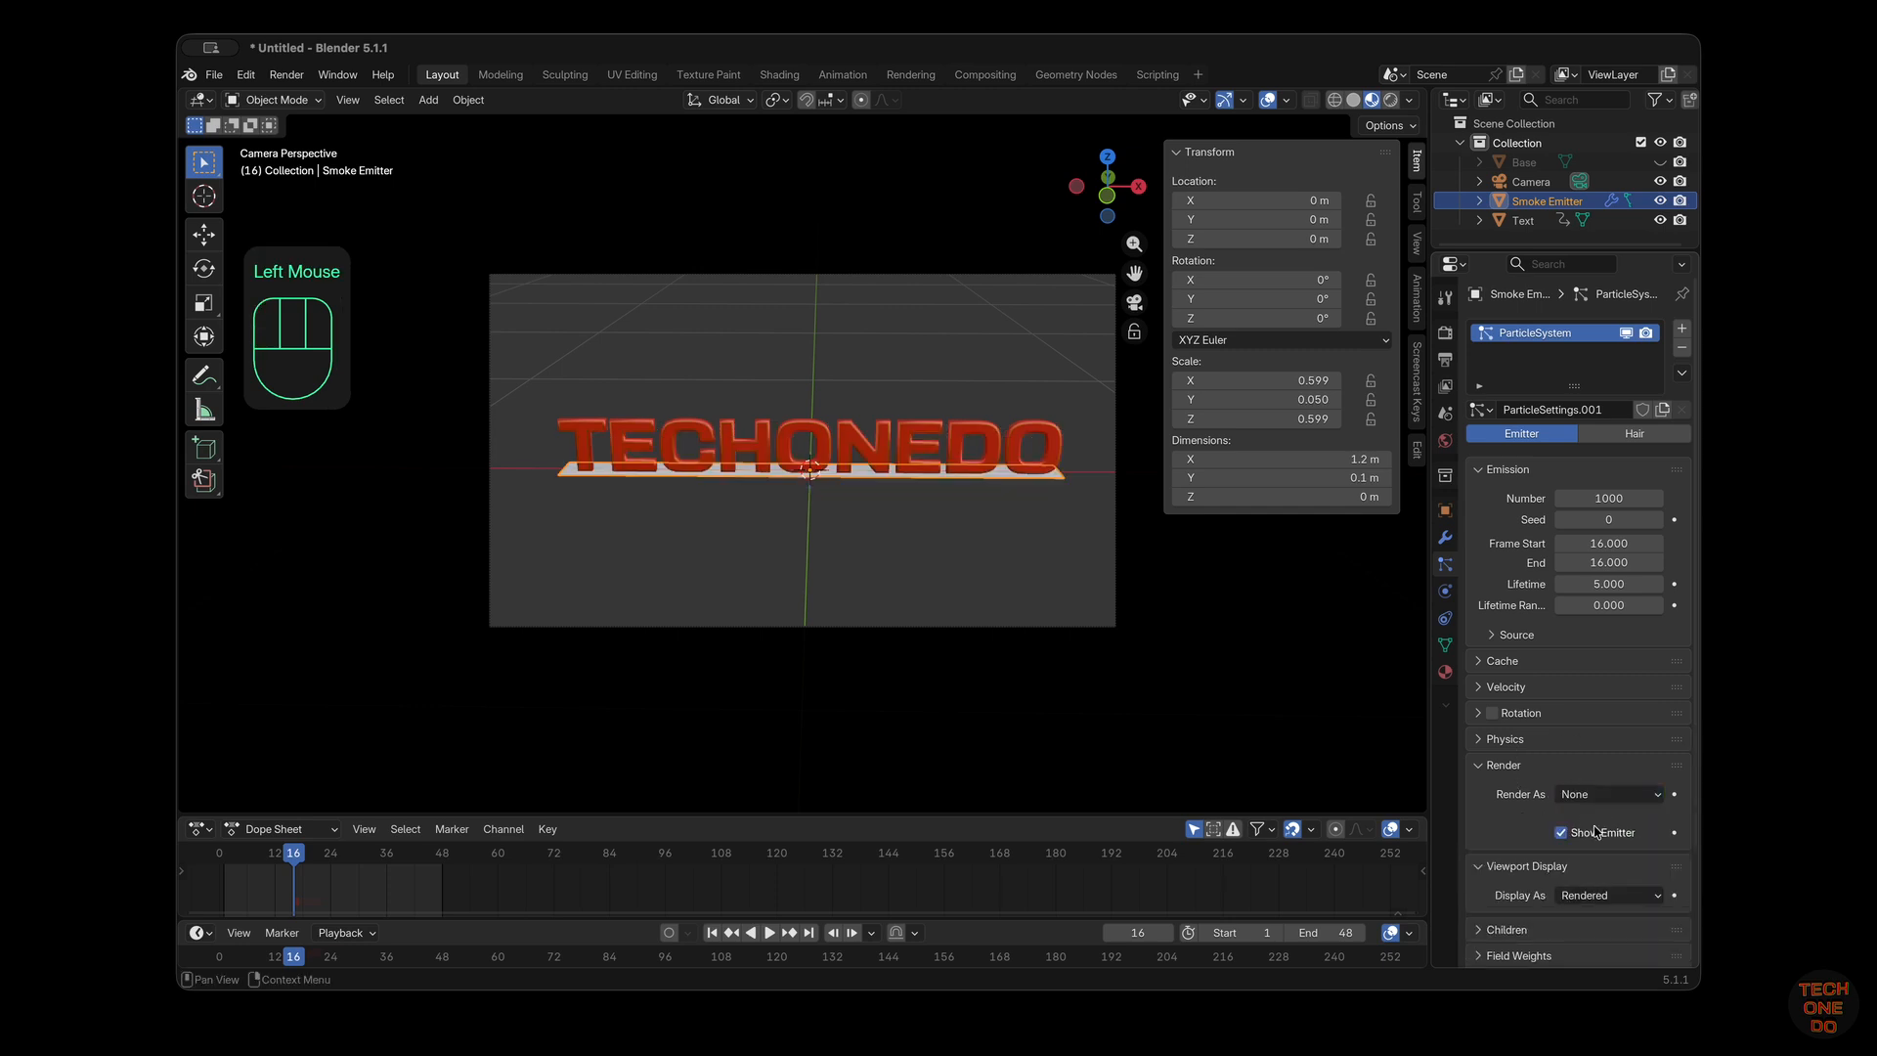
pyautogui.scroll(-1, 1590, 811)
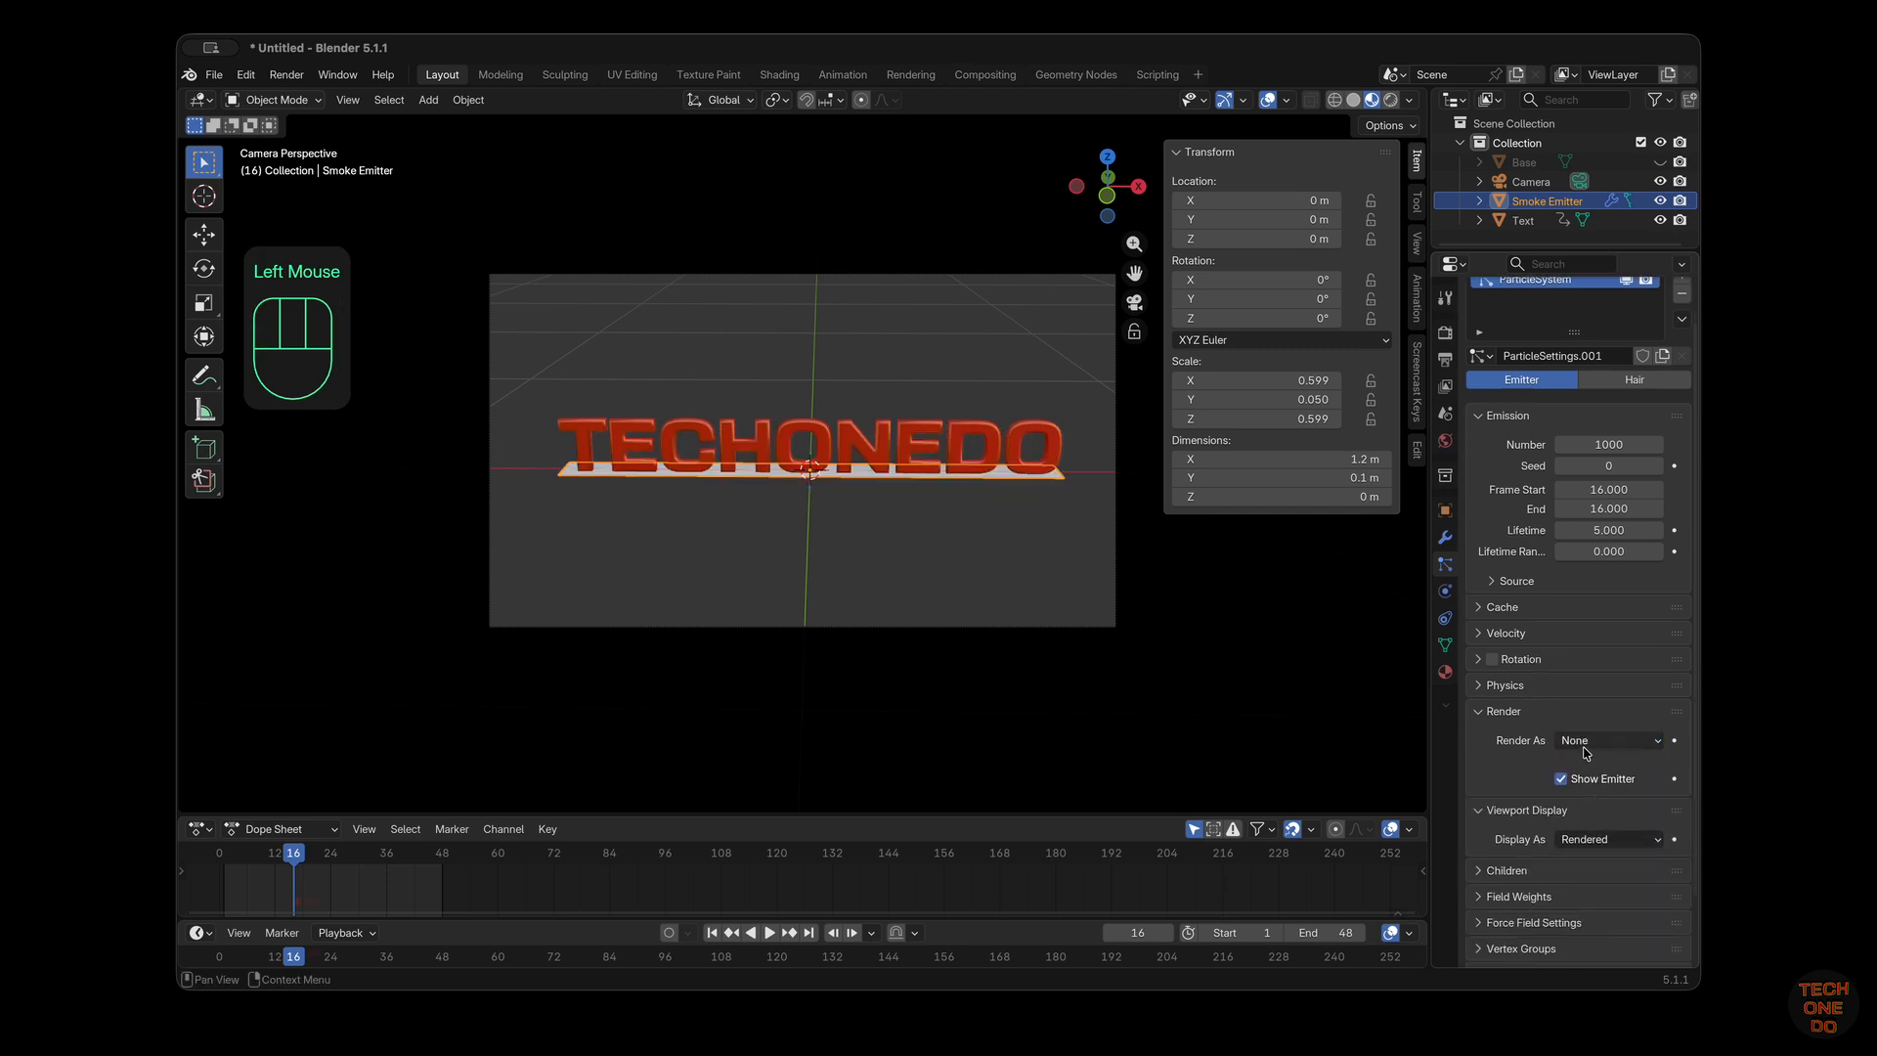
pyautogui.click(1593, 745)
pyautogui.click(1596, 783)
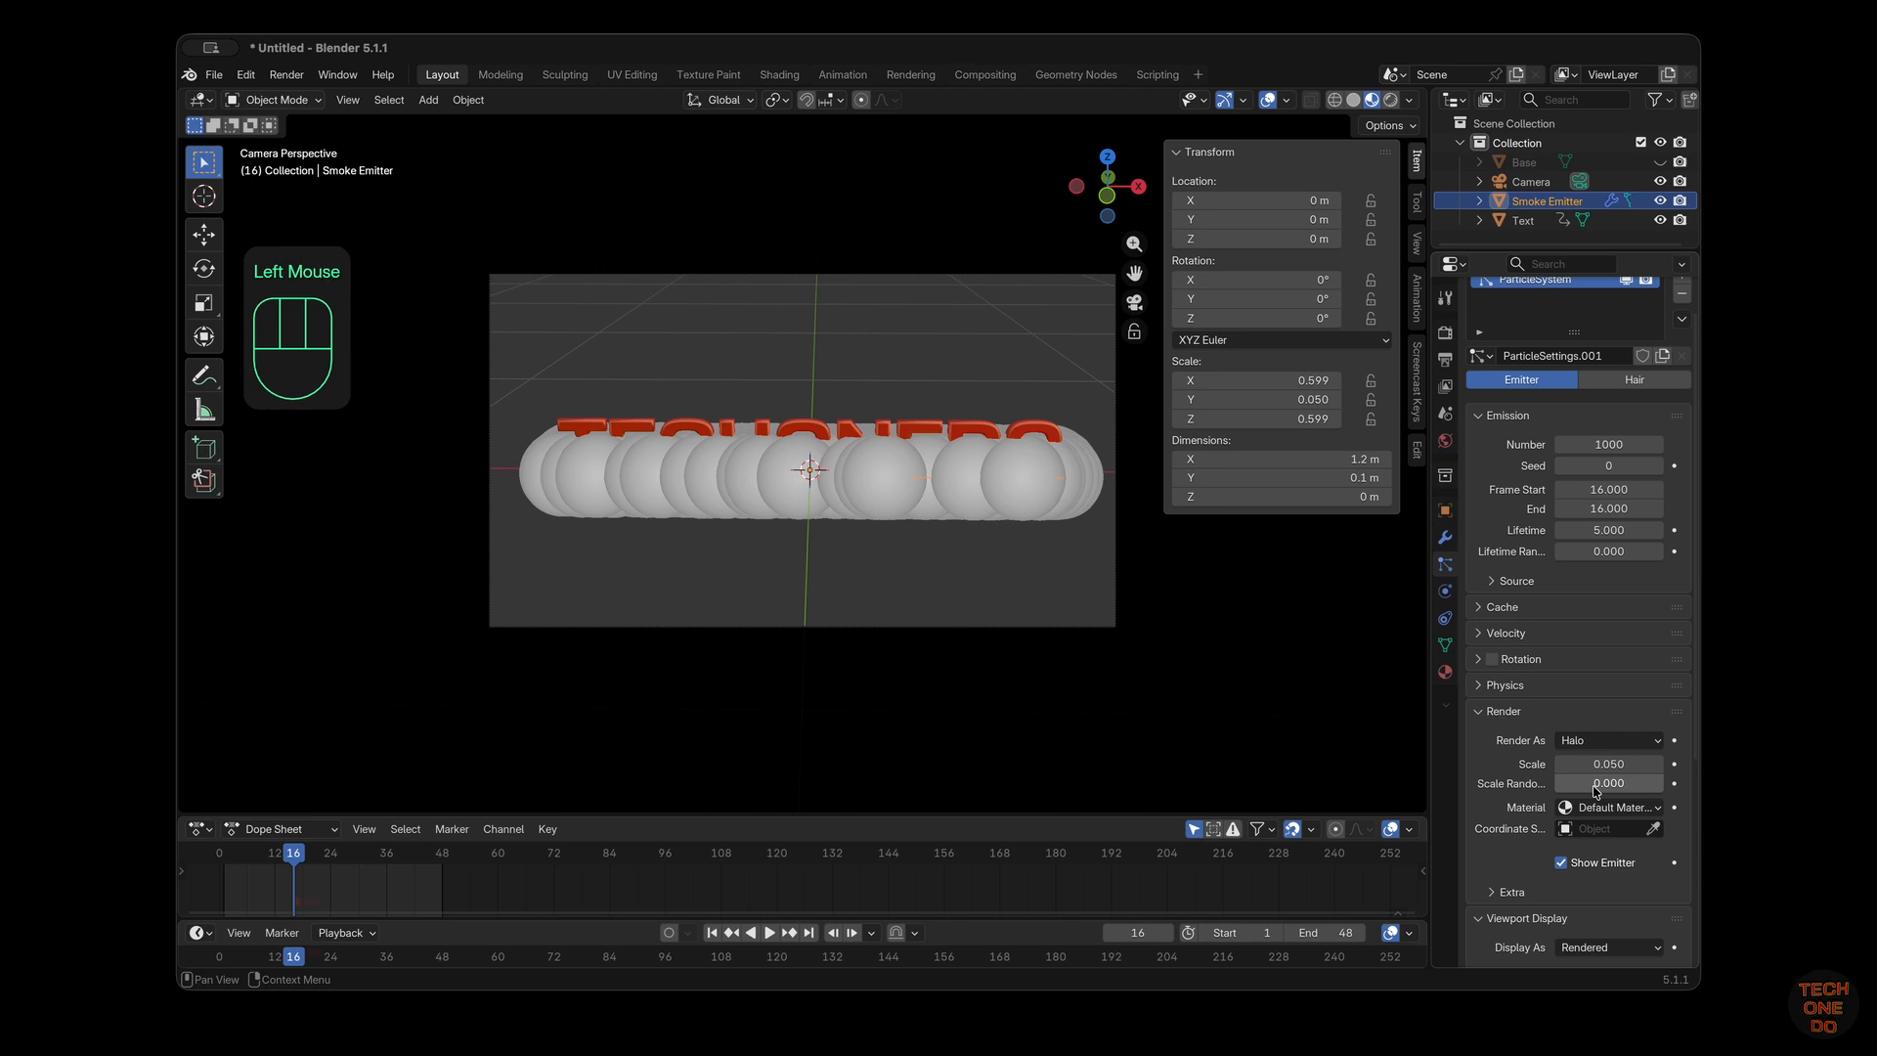
pyautogui.click(1599, 748)
pyautogui.click(1595, 765)
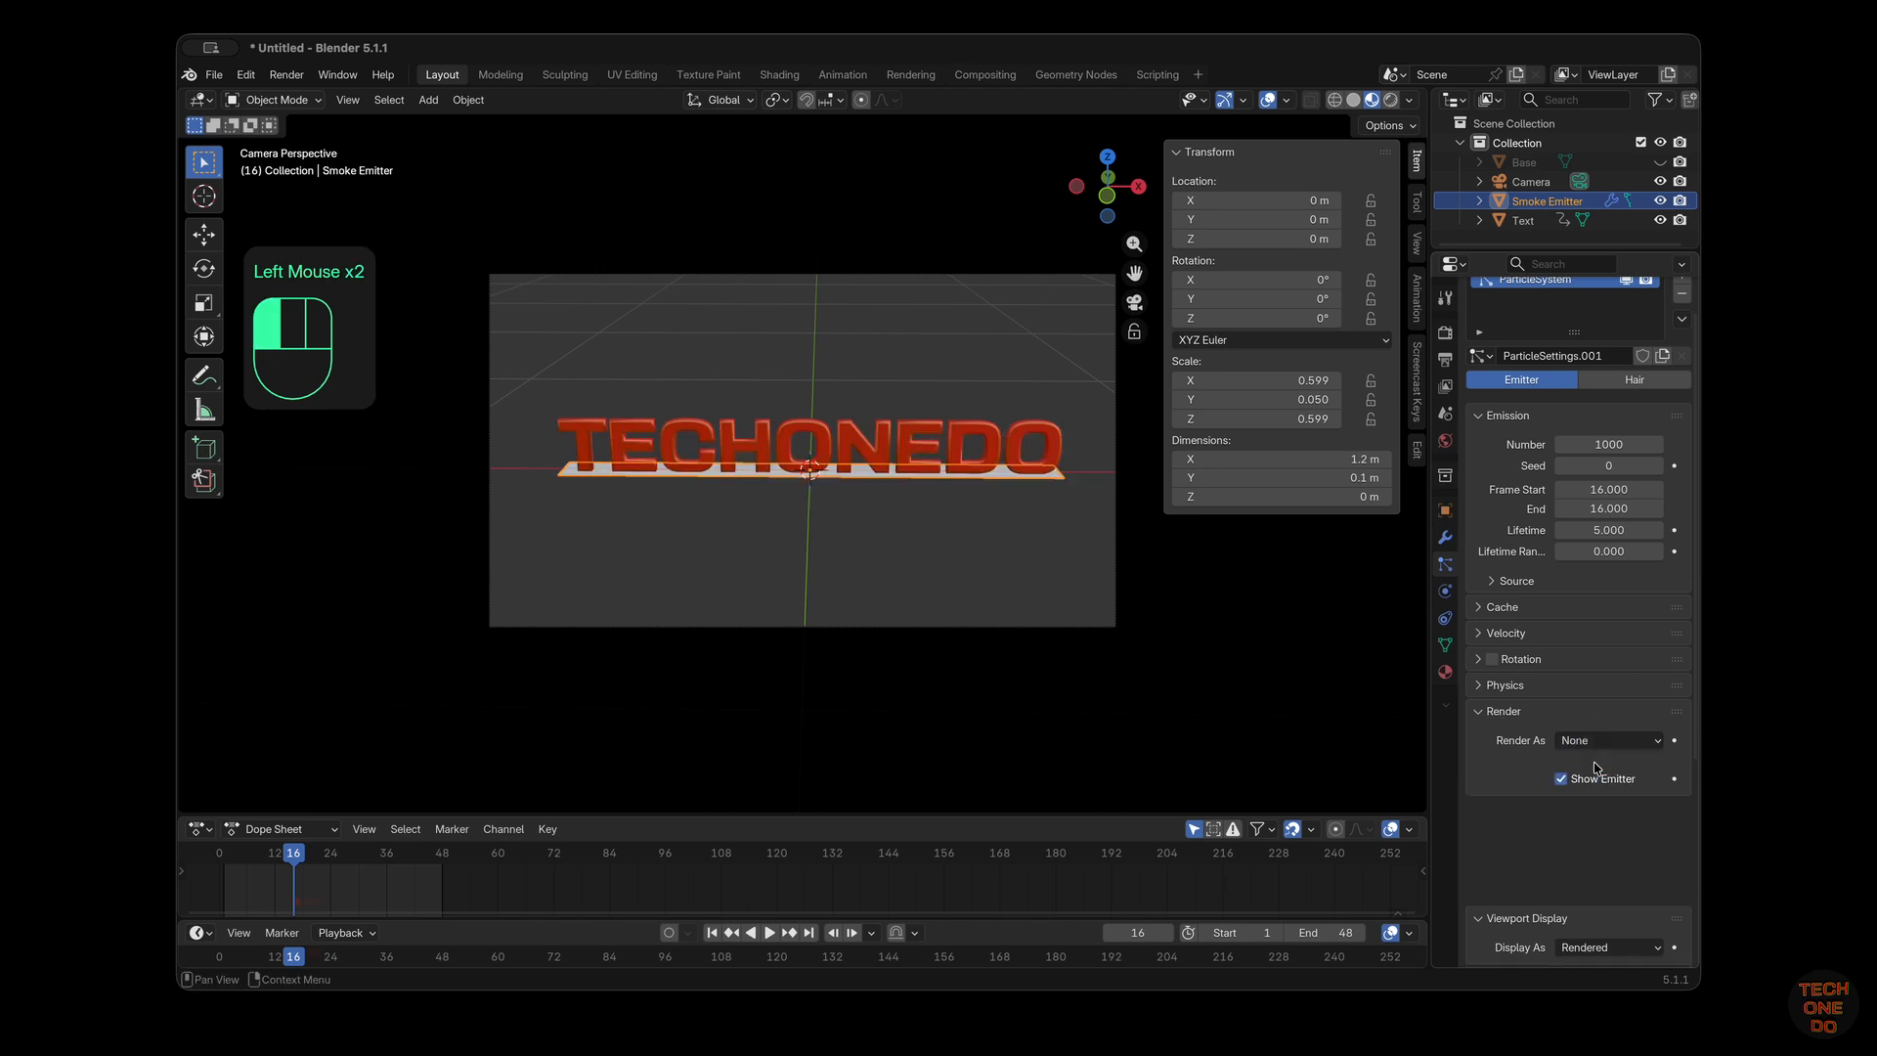
pyautogui.click(1595, 781)
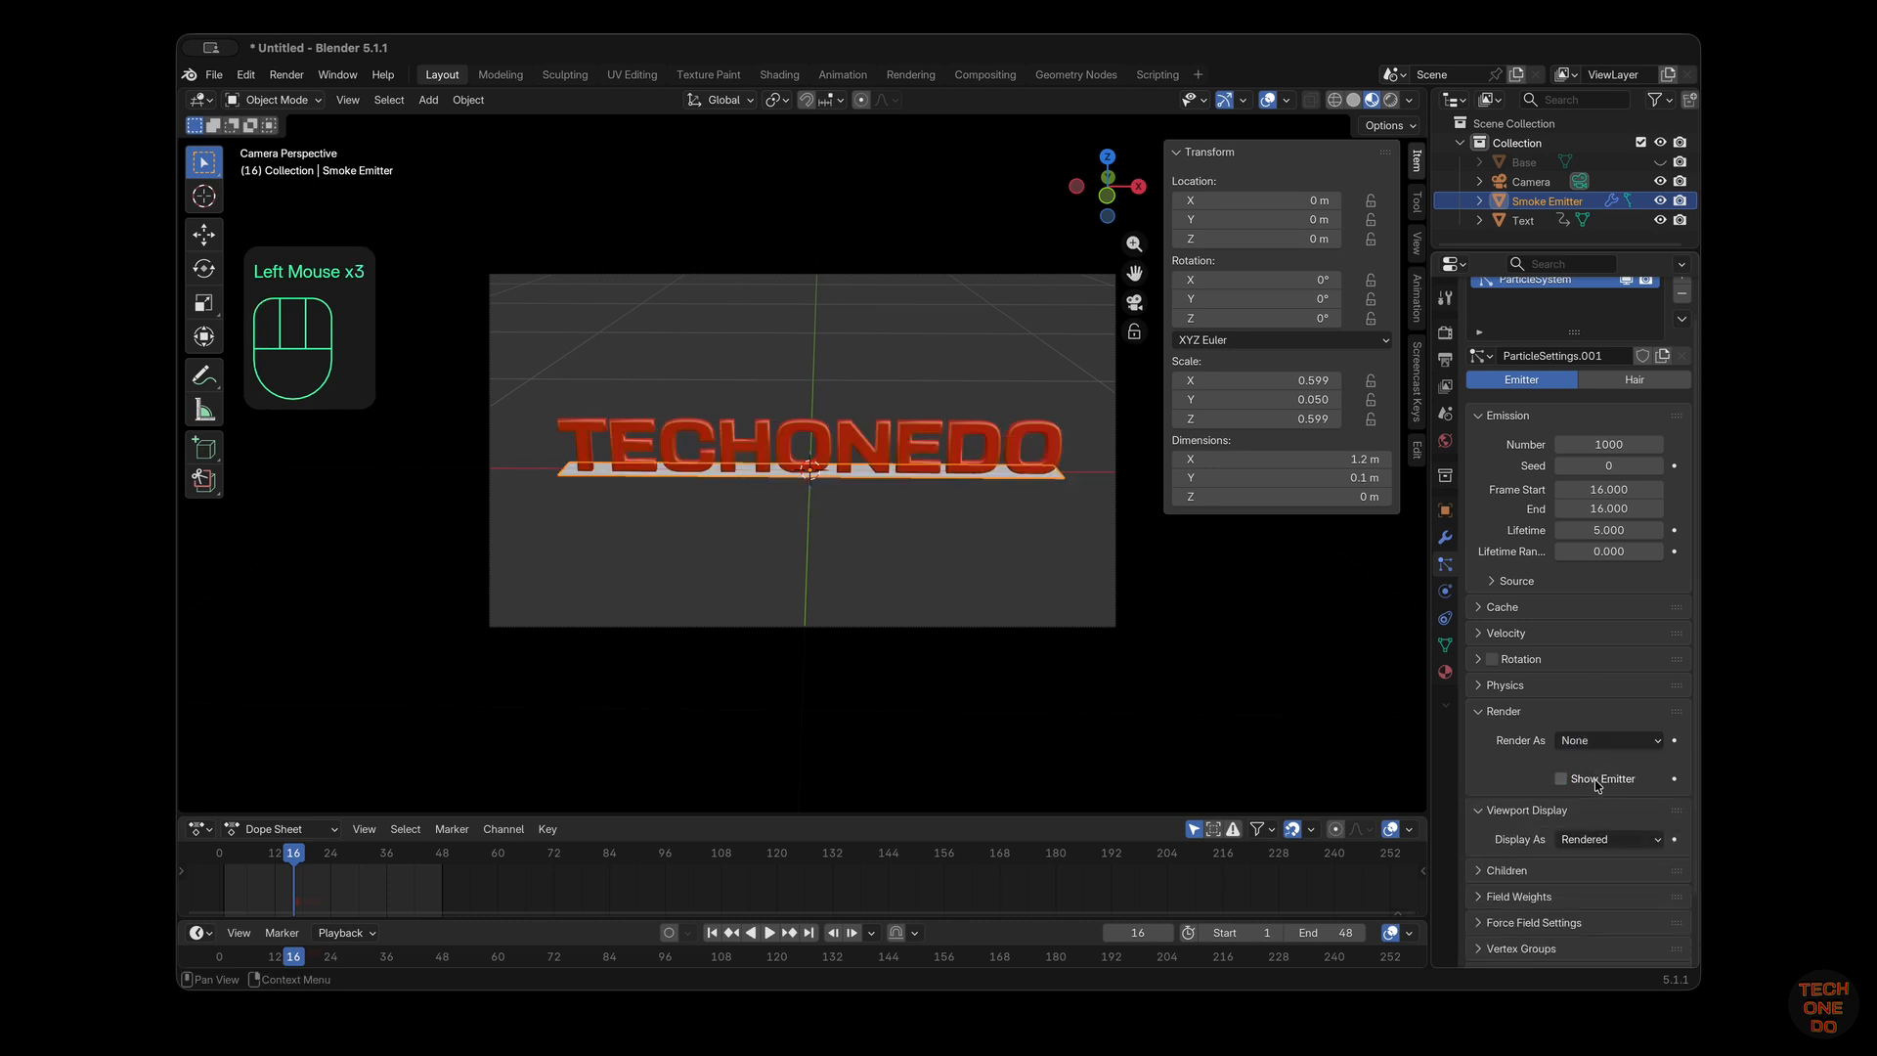
# Set the particles' viewport display to None, then collapse the render settings and expand the cache settings
pyautogui.click(1616, 841)
pyautogui.click(1578, 862)
pyautogui.click(1552, 714)
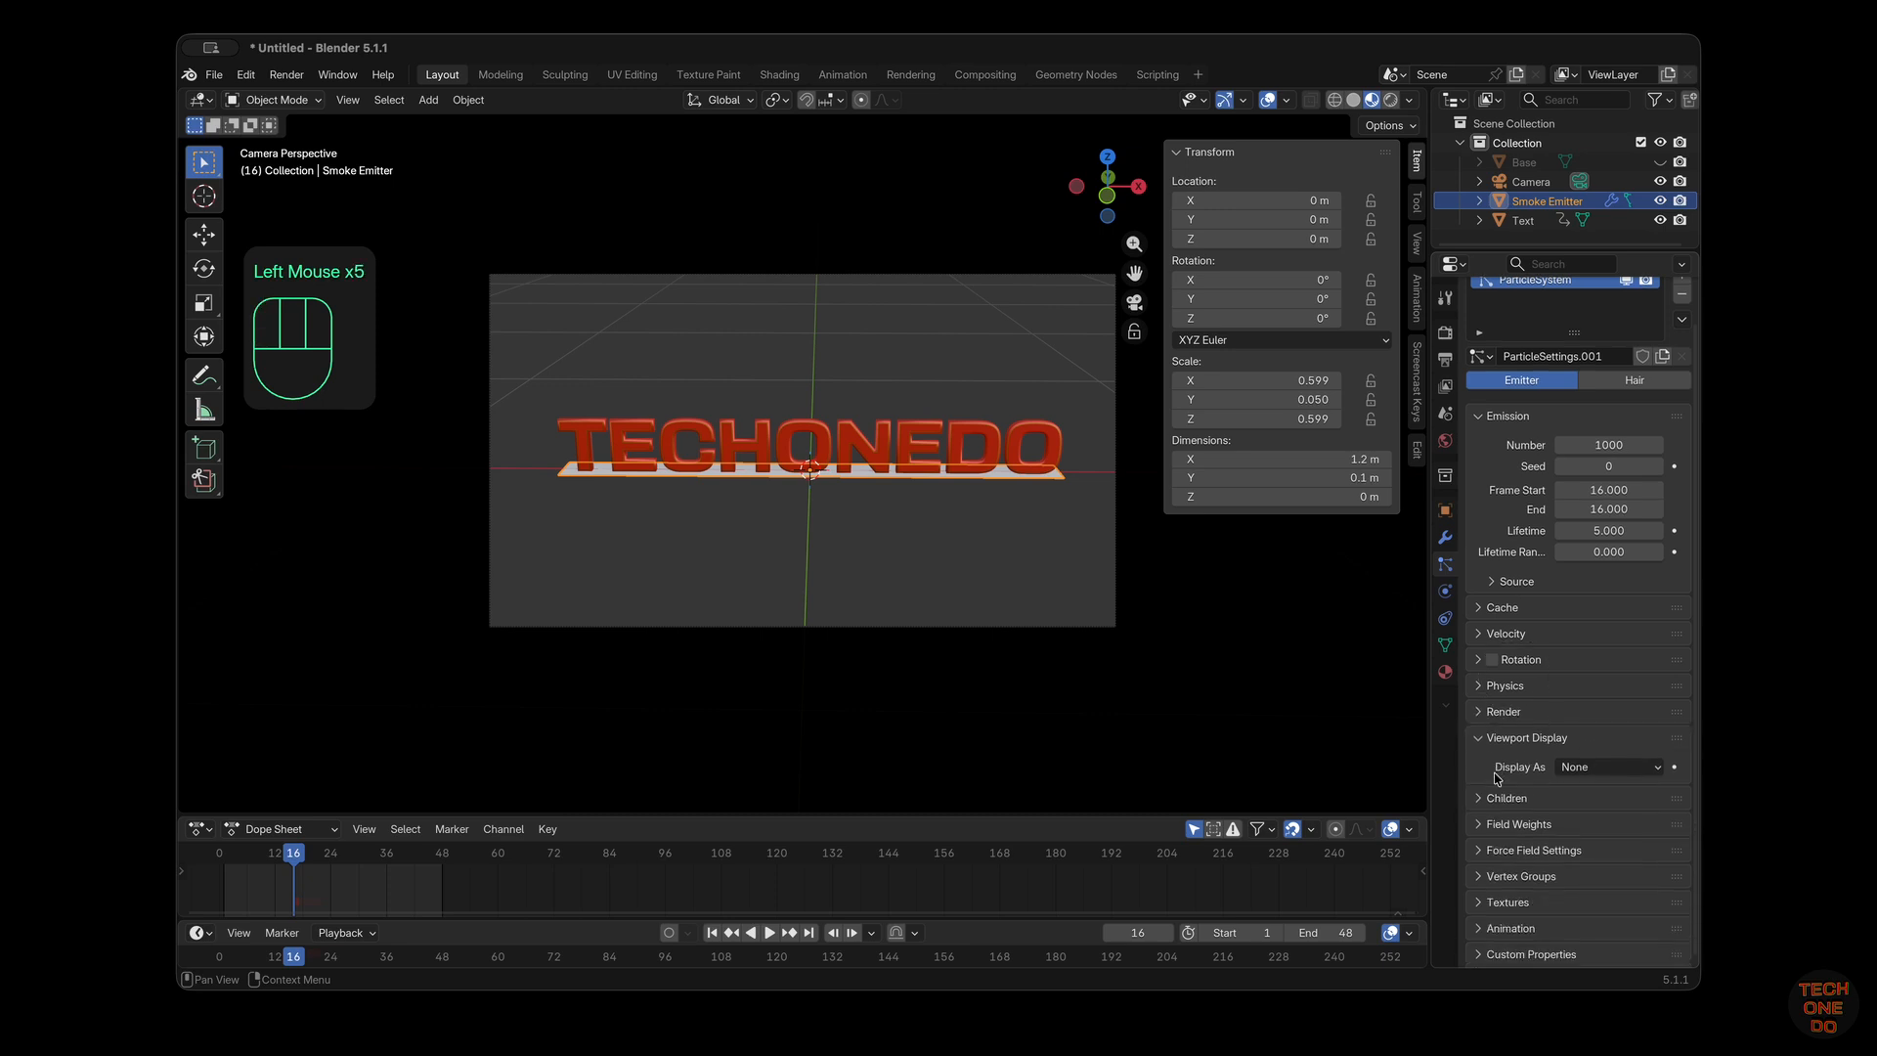
pyautogui.click(1503, 607)
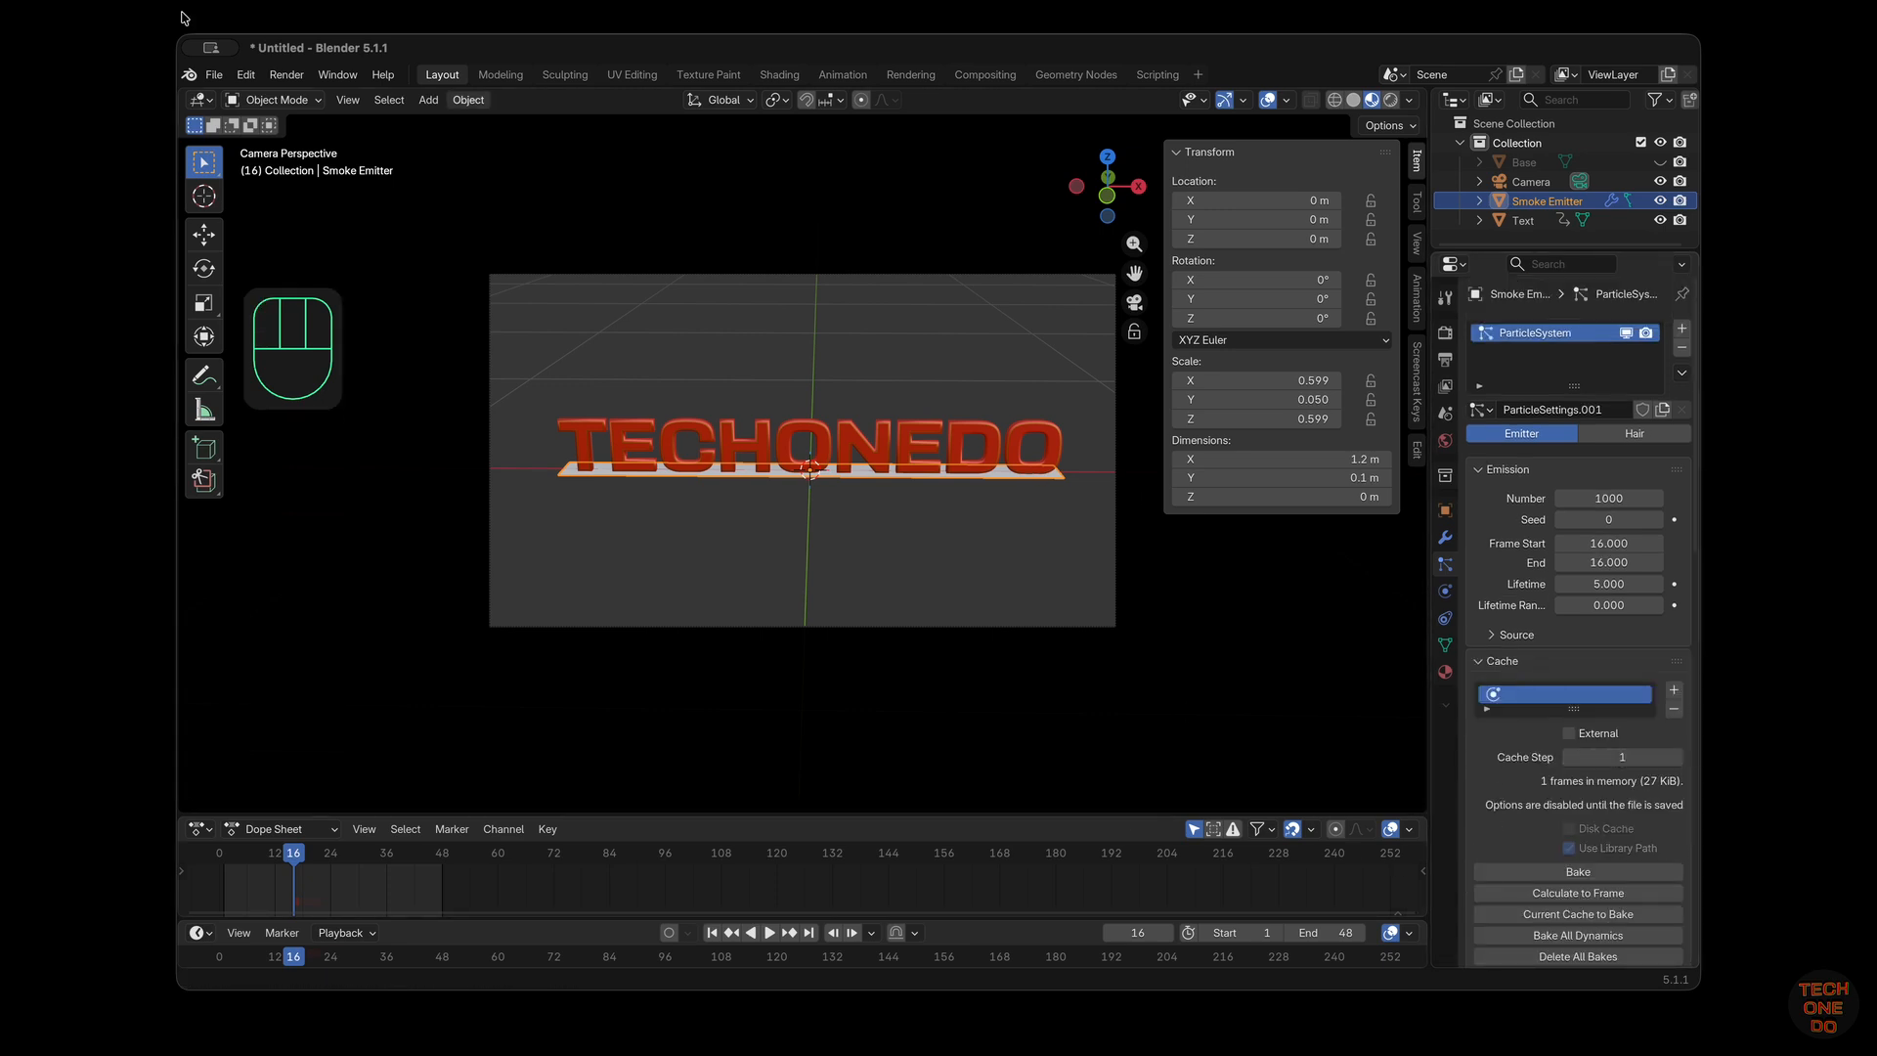
# Apply the Quick Smoke effect to the Smoke Emitter plane to create a smoke domain around it
pyautogui.click(466, 101)
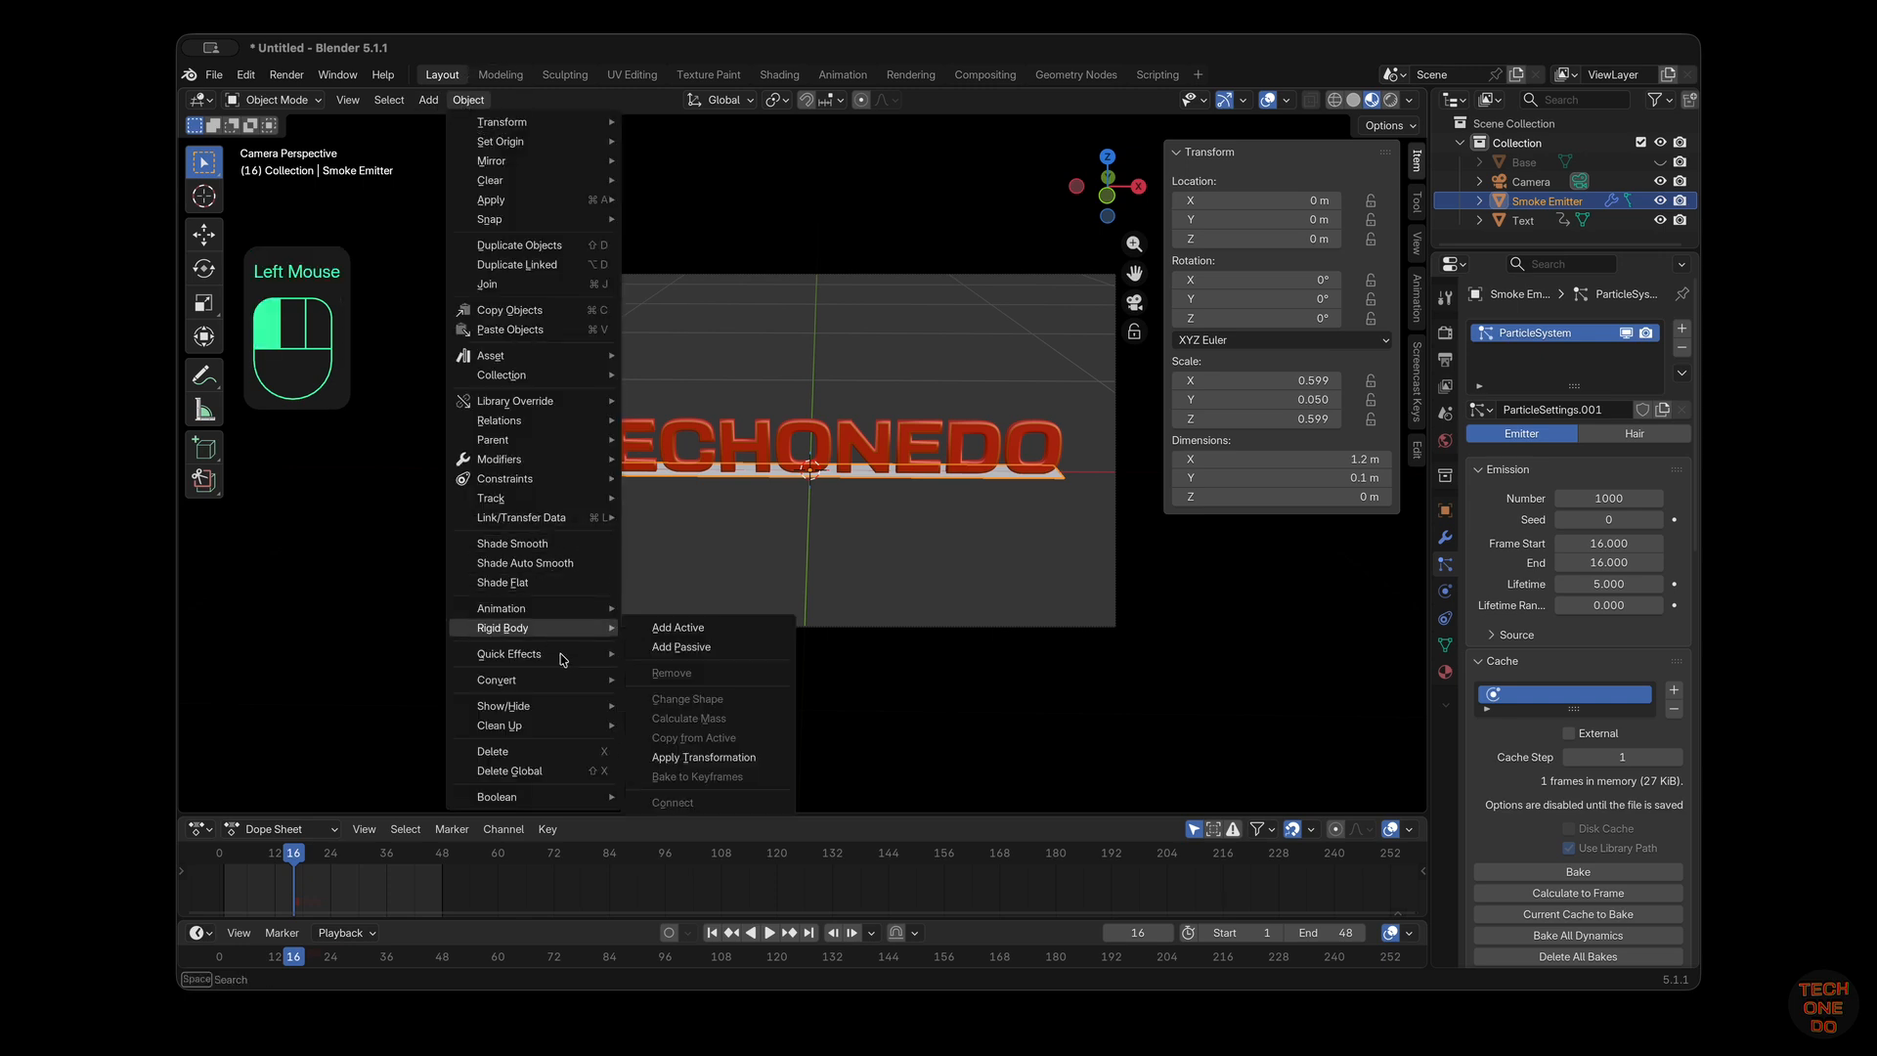
pyautogui.moveTo(587, 655)
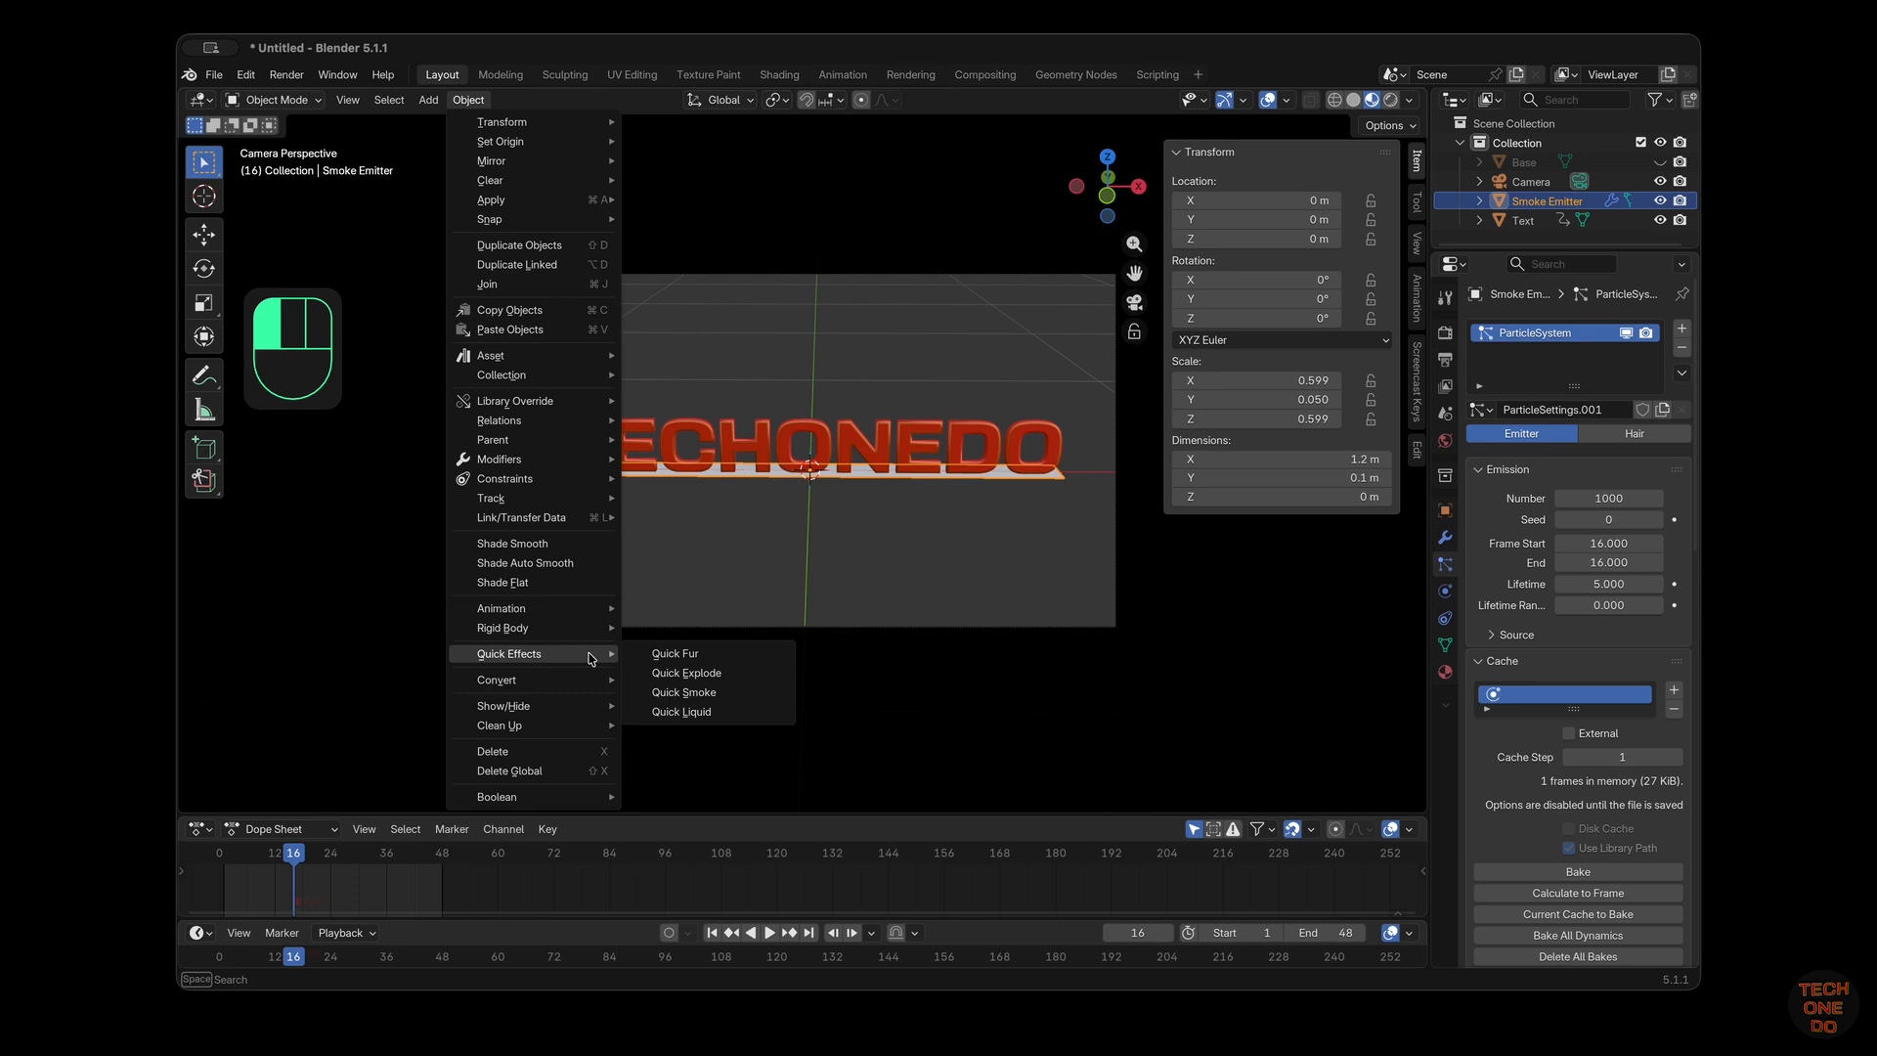
pyautogui.click(728, 694)
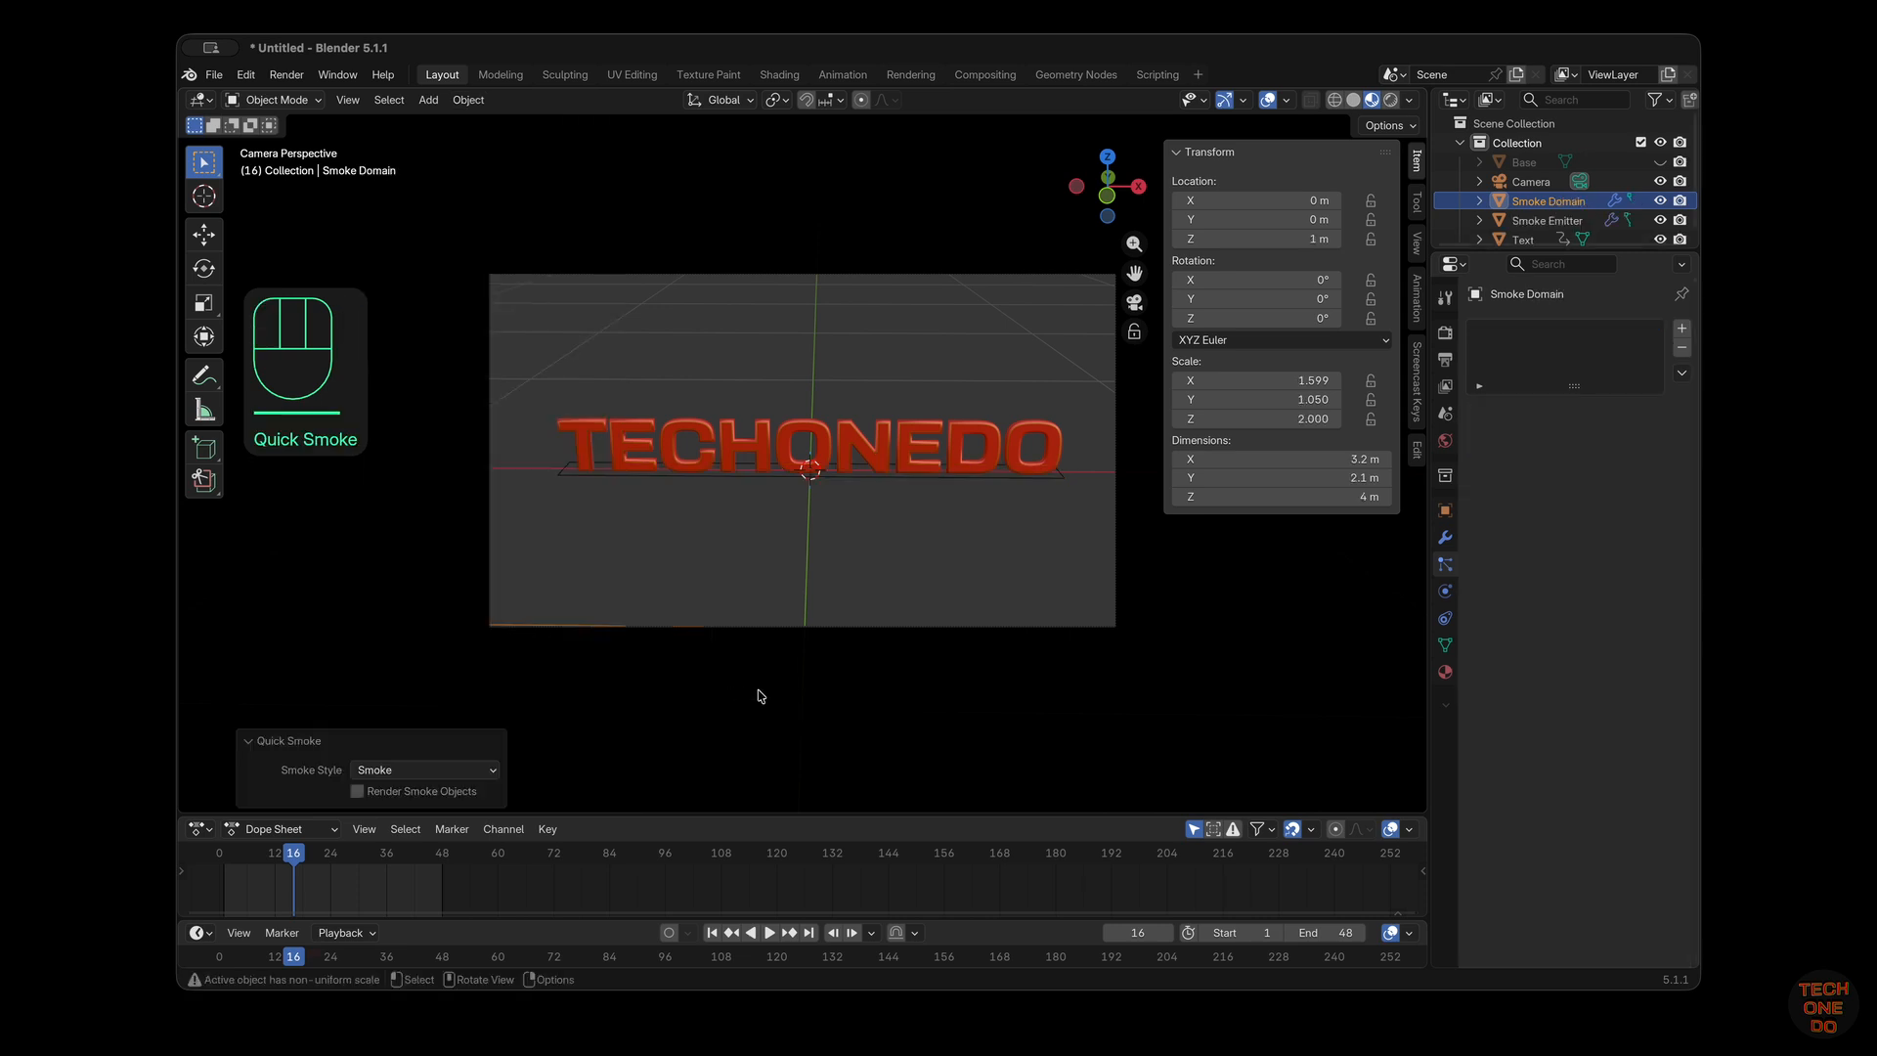
# Leave the camera view and scale the Smoke Domain uniformly to about 0.54, making it about 1.74 m wide
pyautogui.click(1065, 475)
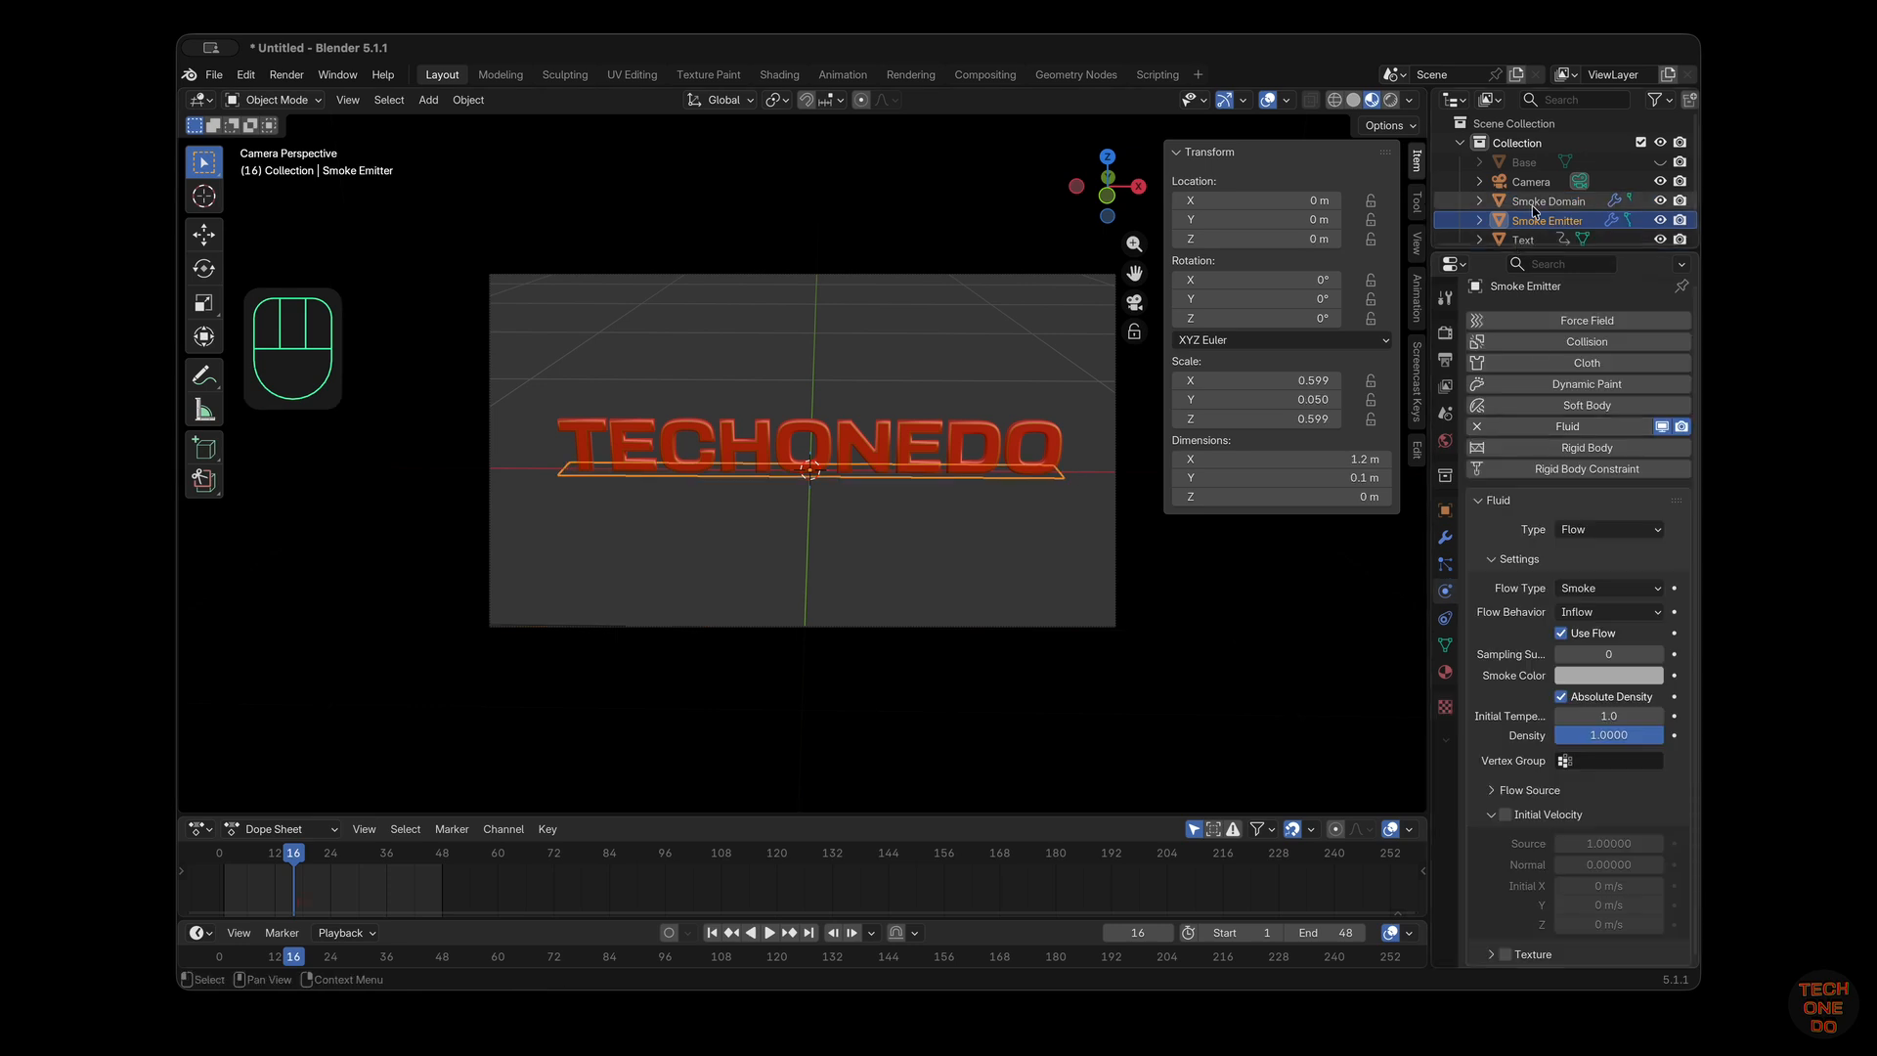
pyautogui.click(1533, 205)
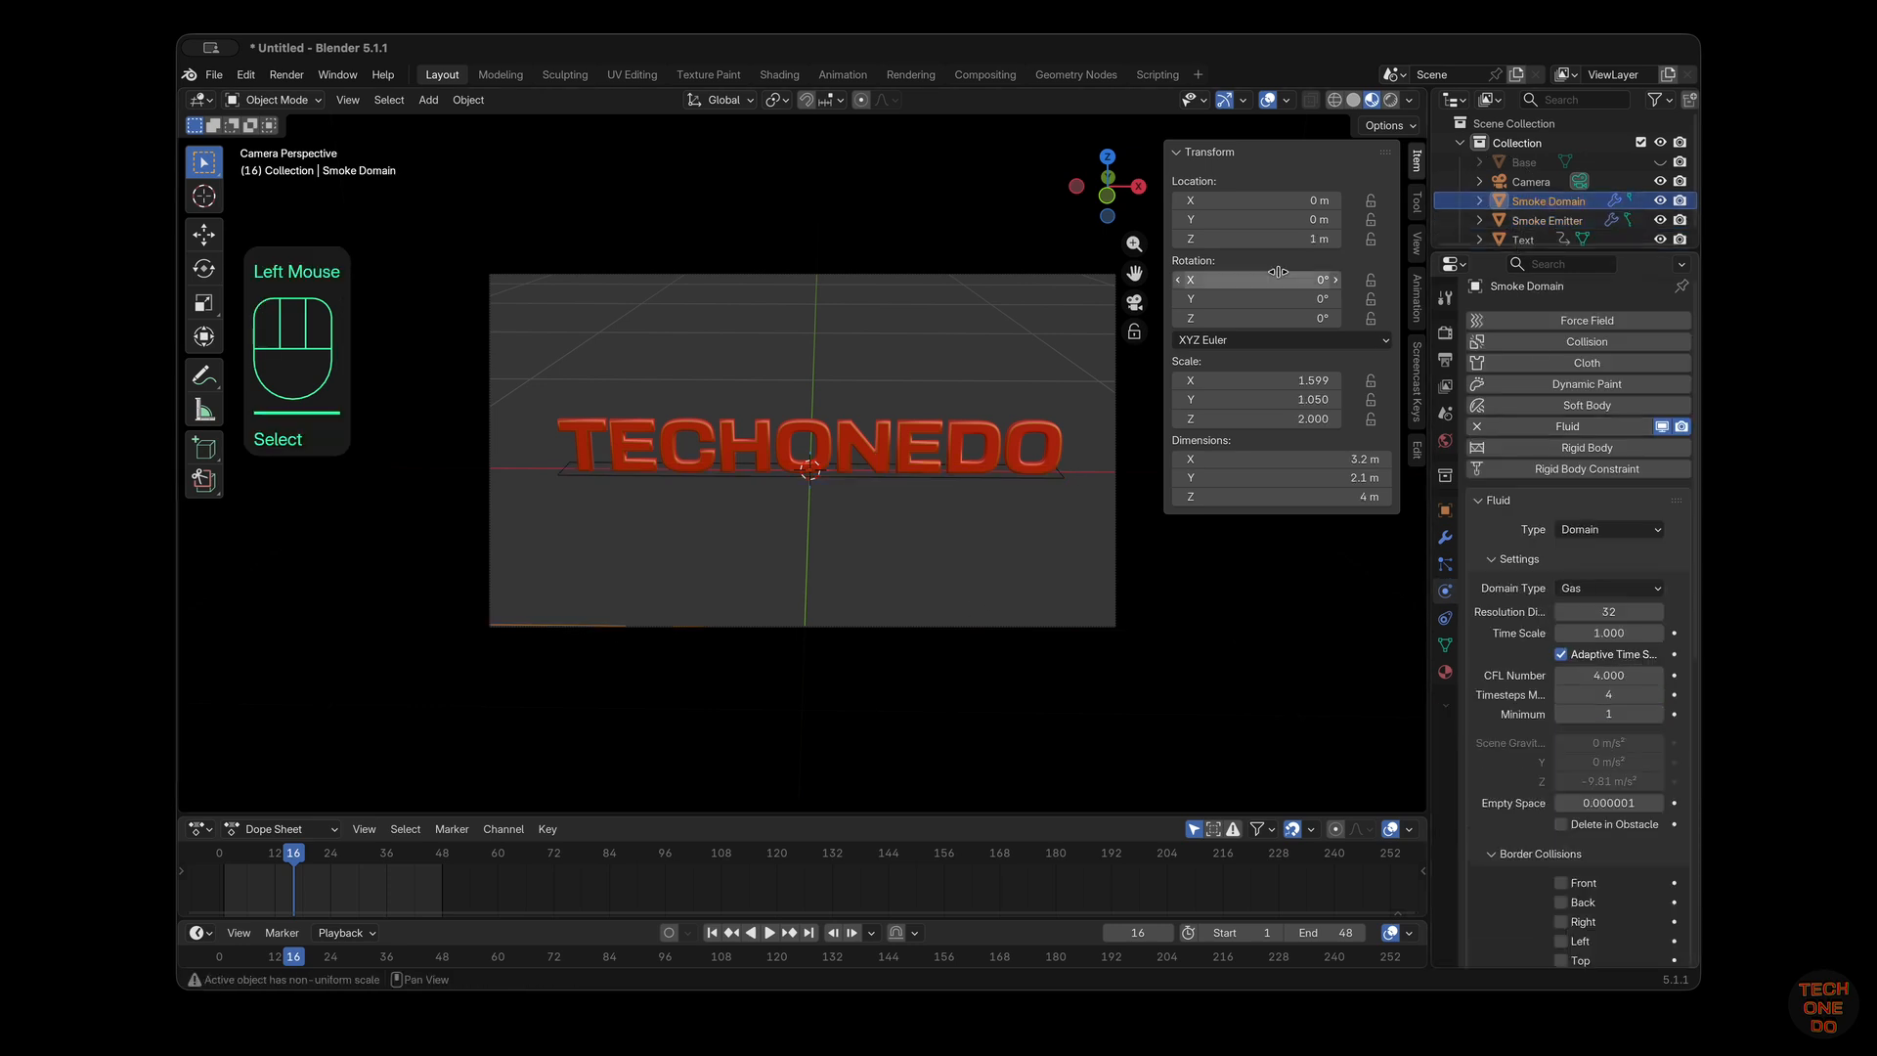
pyautogui.click(1134, 302)
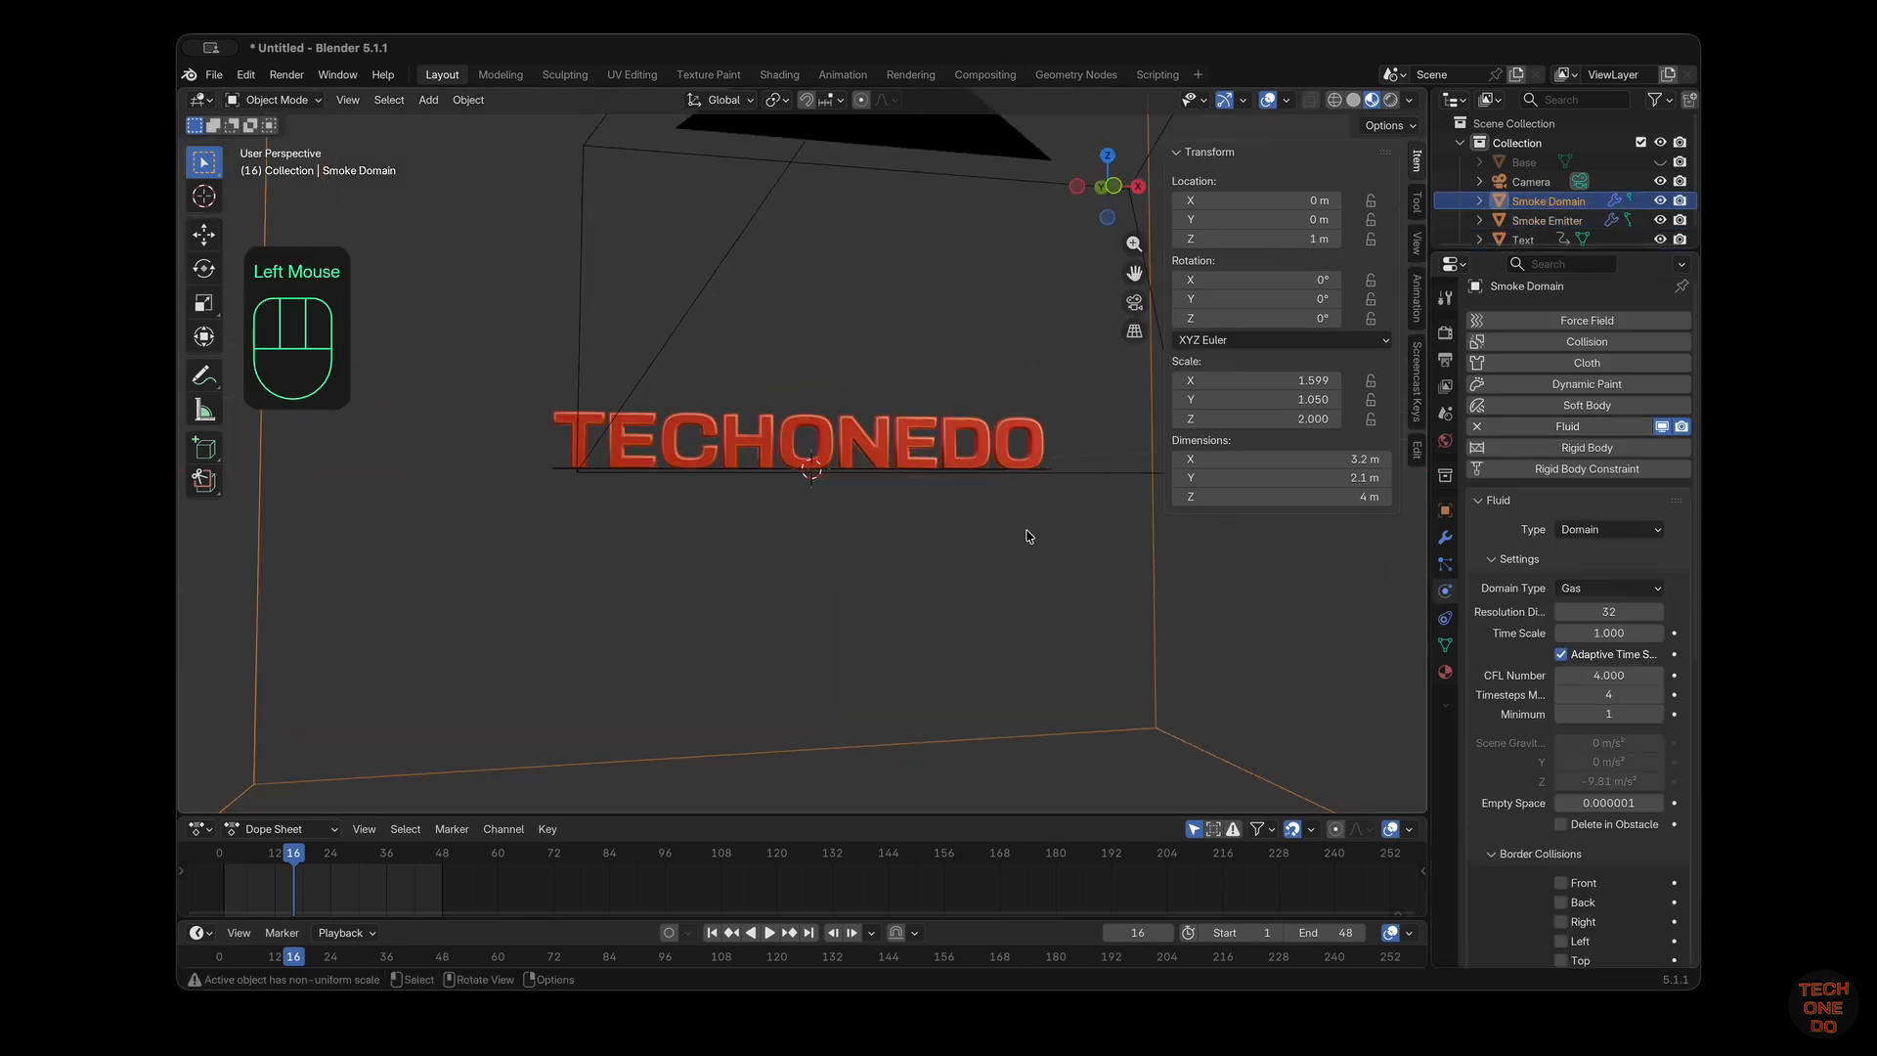
pyautogui.keyDown('super'); pyautogui.scroll(-5, 1008, 561); pyautogui.keyUp('super')
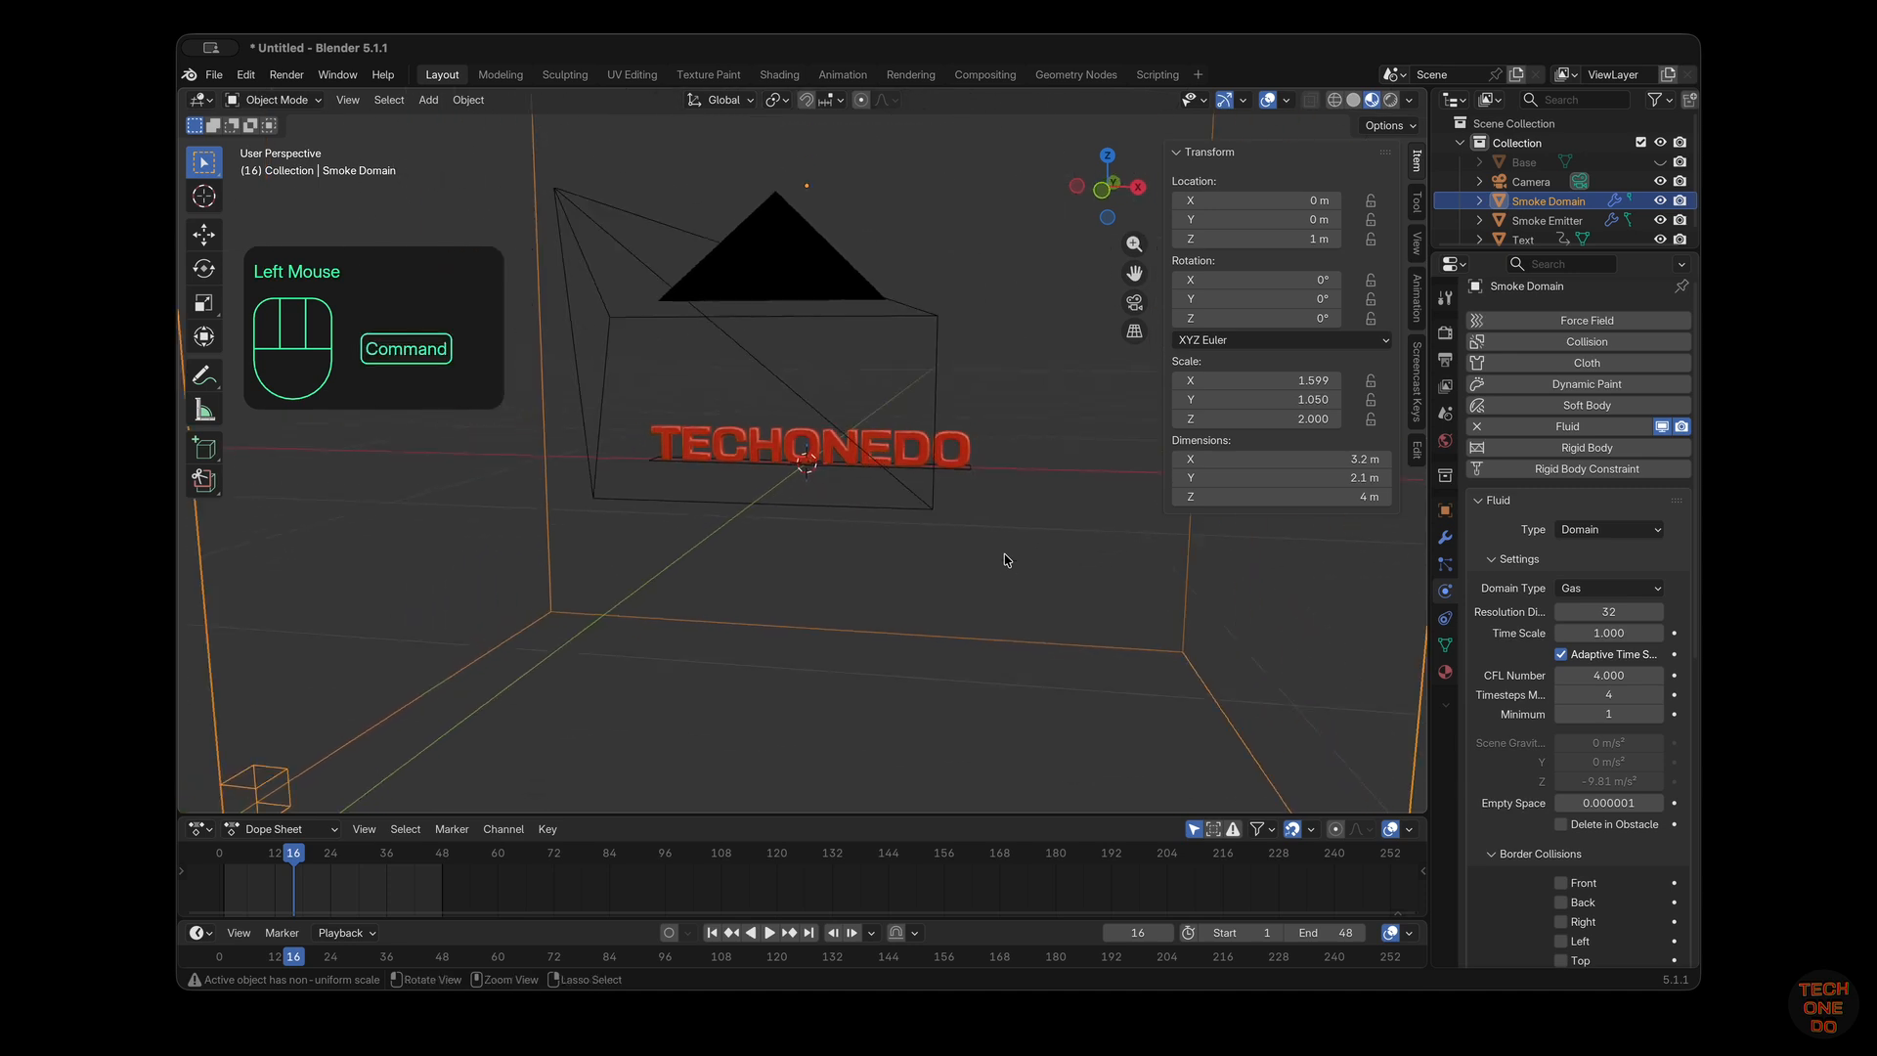
pyautogui.hscroll(-5, 1008, 560)
pyautogui.keyDown('super'); pyautogui.scroll(-5, 1008, 560); pyautogui.keyUp('super')
pyautogui.keyDown('super'); pyautogui.scroll(-5, 1005, 560); pyautogui.keyUp('super')
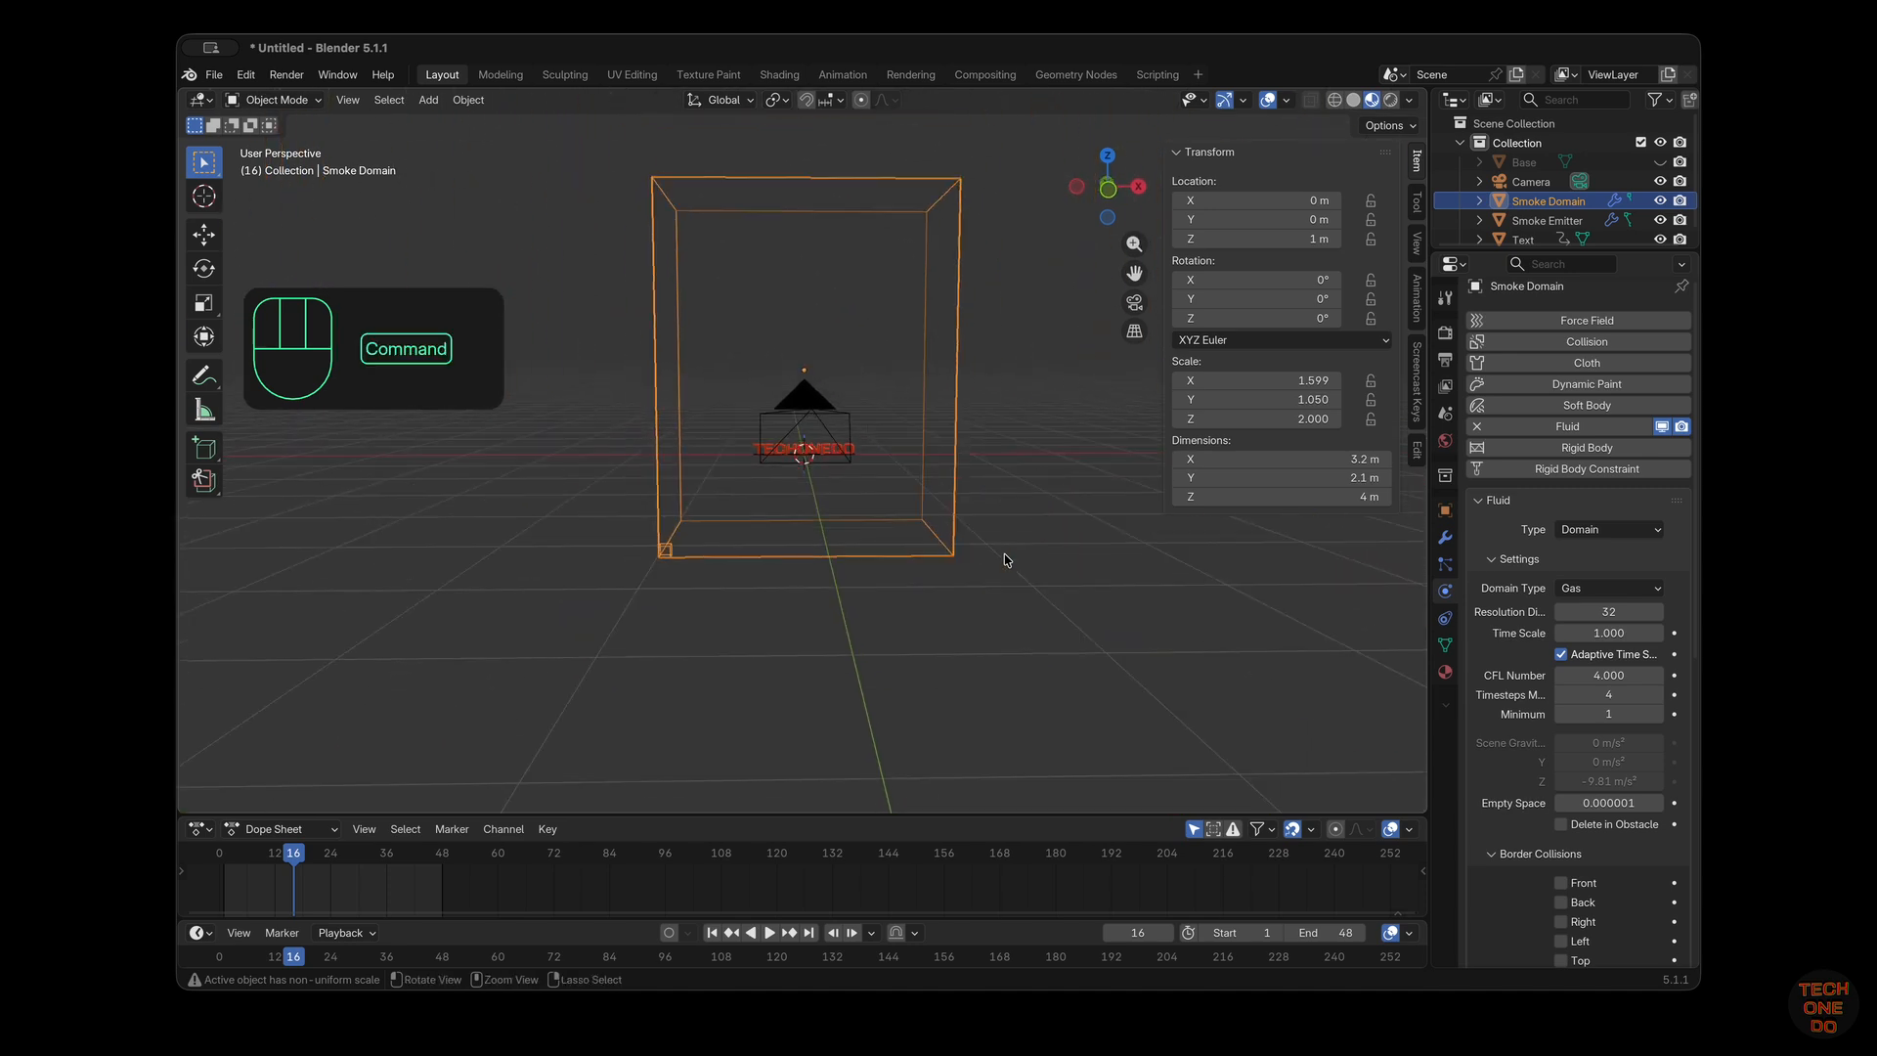
pyautogui.press('s')
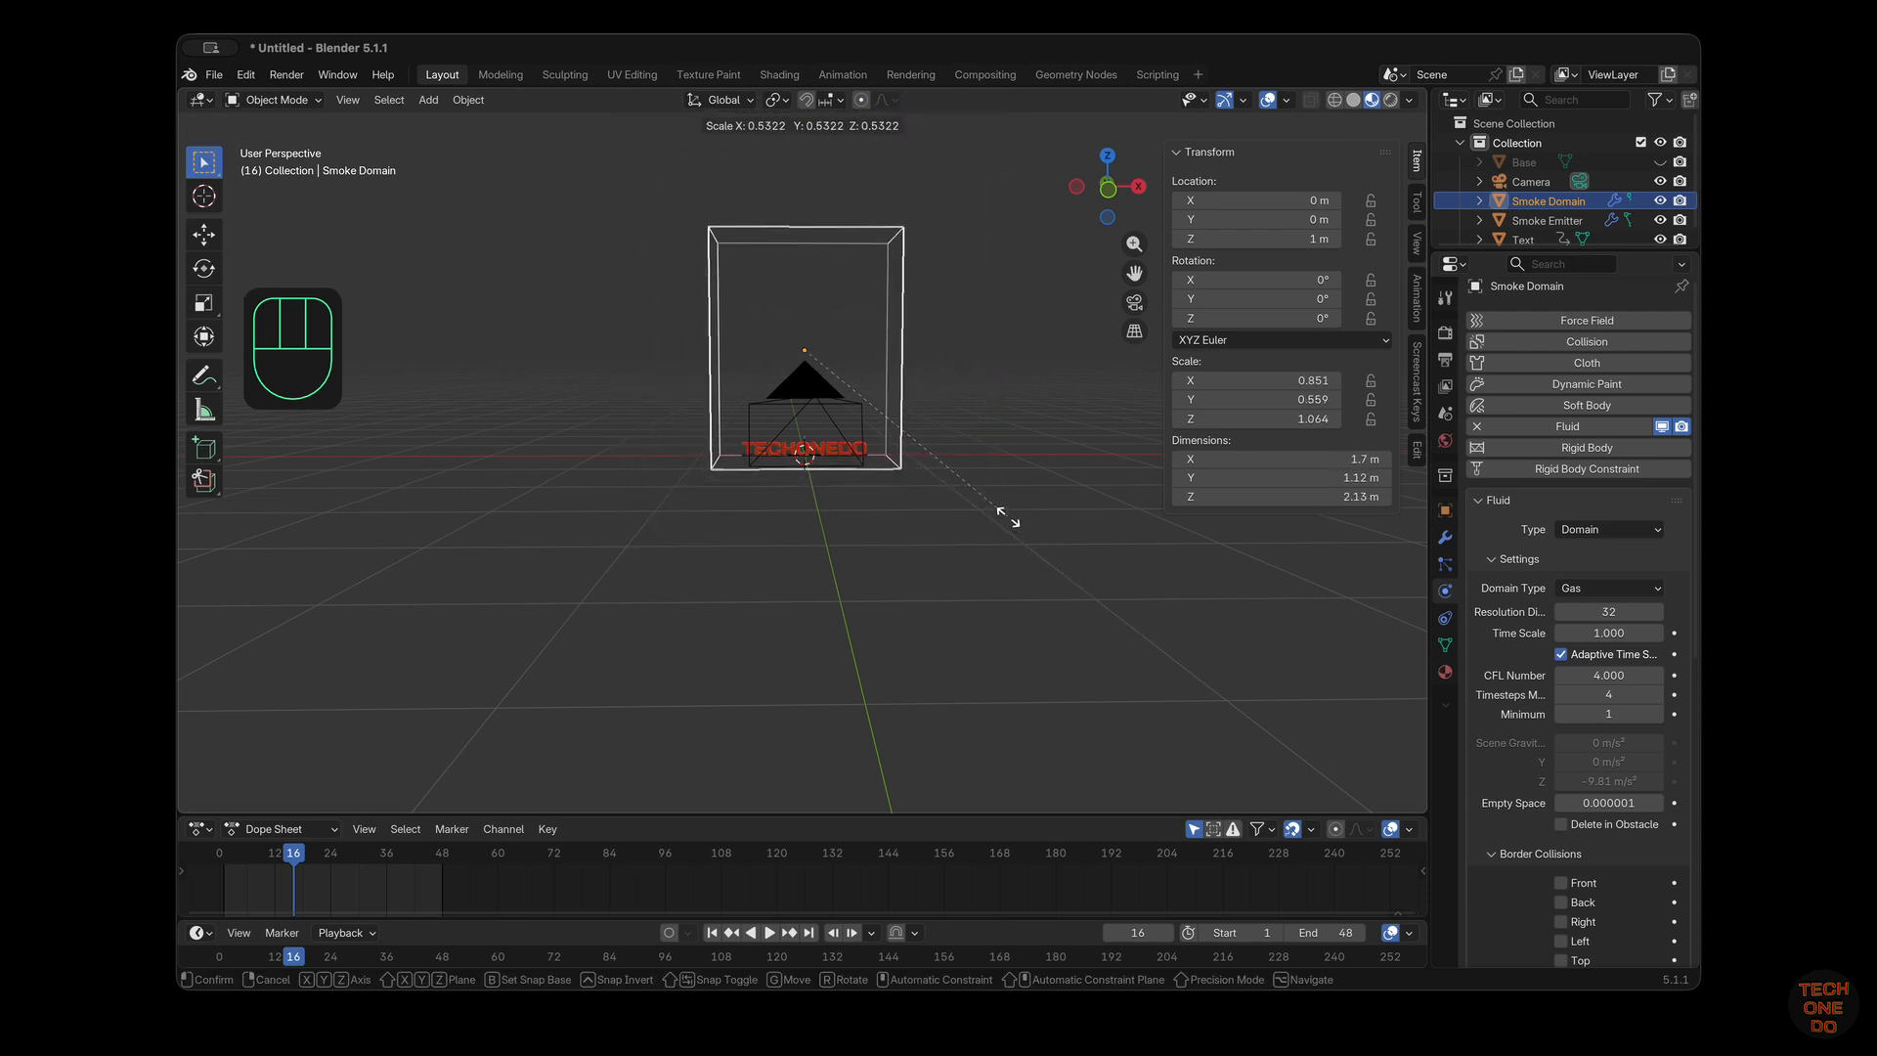
pyautogui.press('Escape')
pyautogui.moveTo(1006, 516); pyautogui.dragTo(1239, 578, button='middle')
pyautogui.press('Tab')
pyautogui.press('Tab')
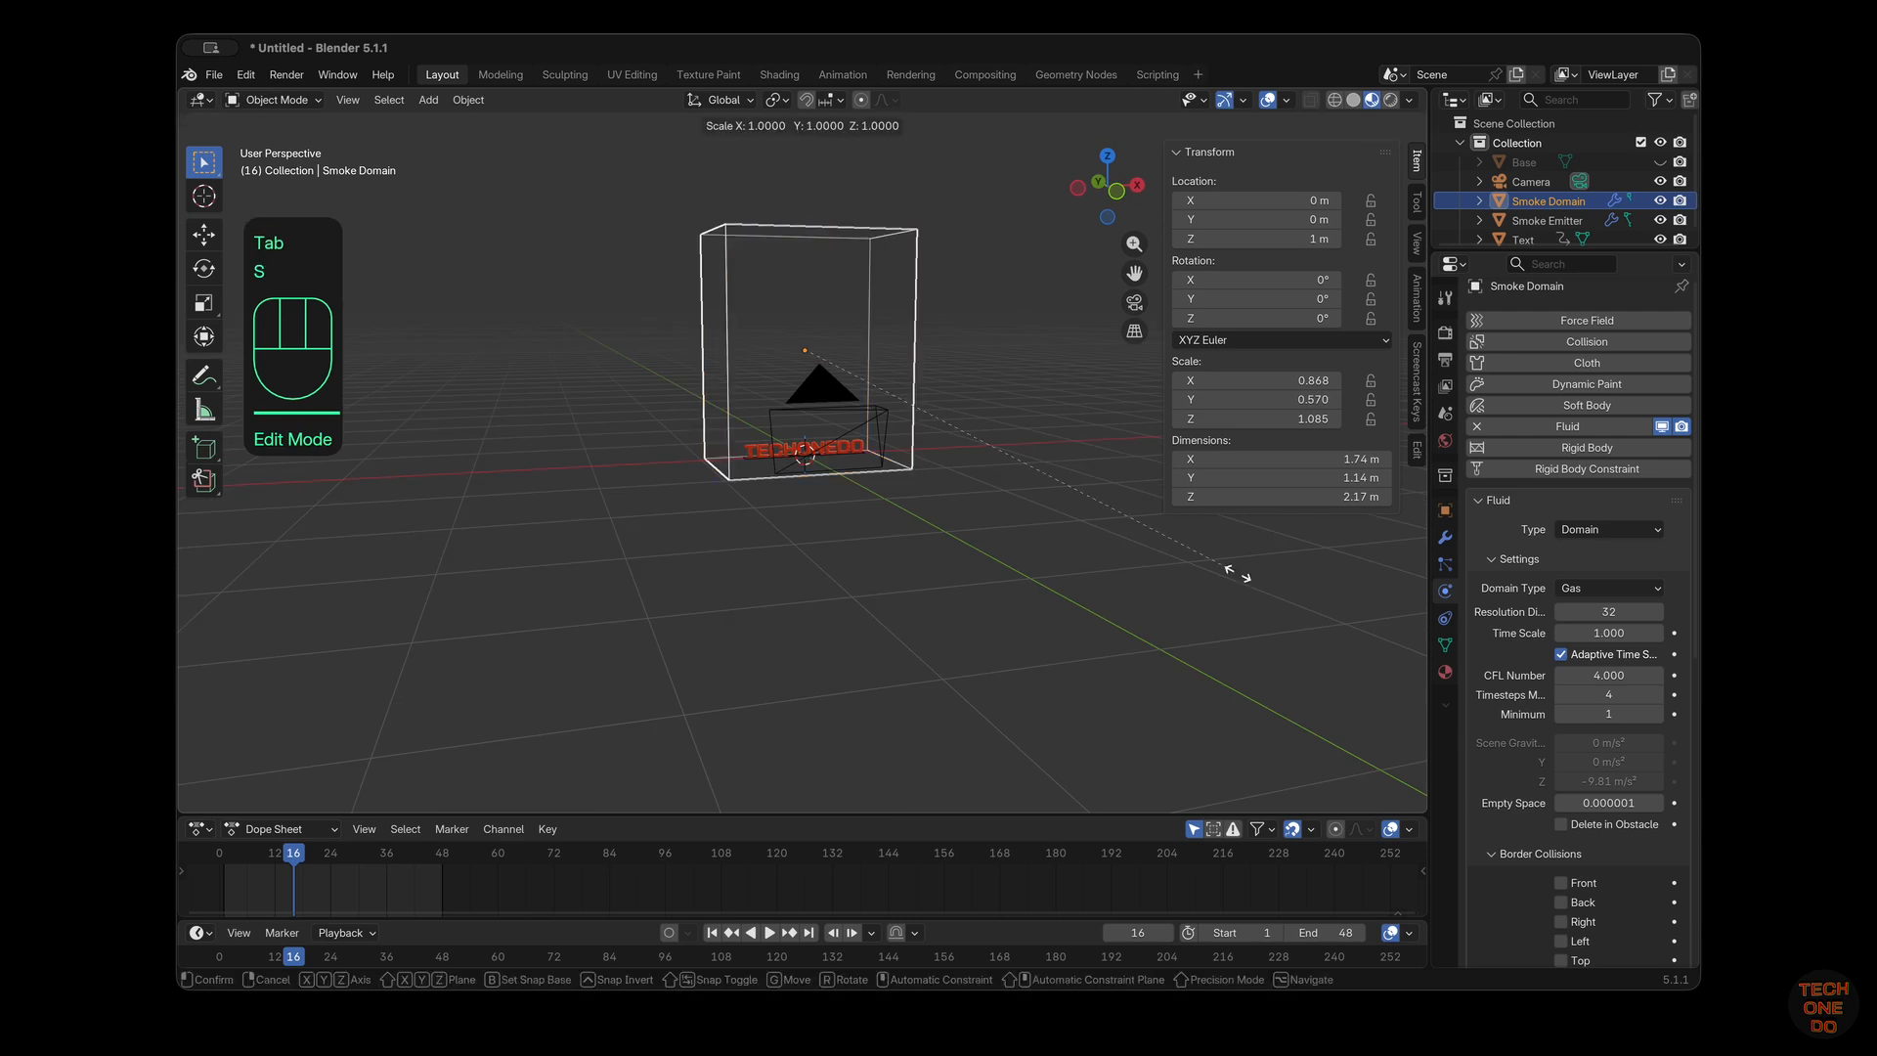
# Flatten the Smoke Domain along Z with a scale factor of about 0.135, to a height of about 0.29 m
pyautogui.press('s')
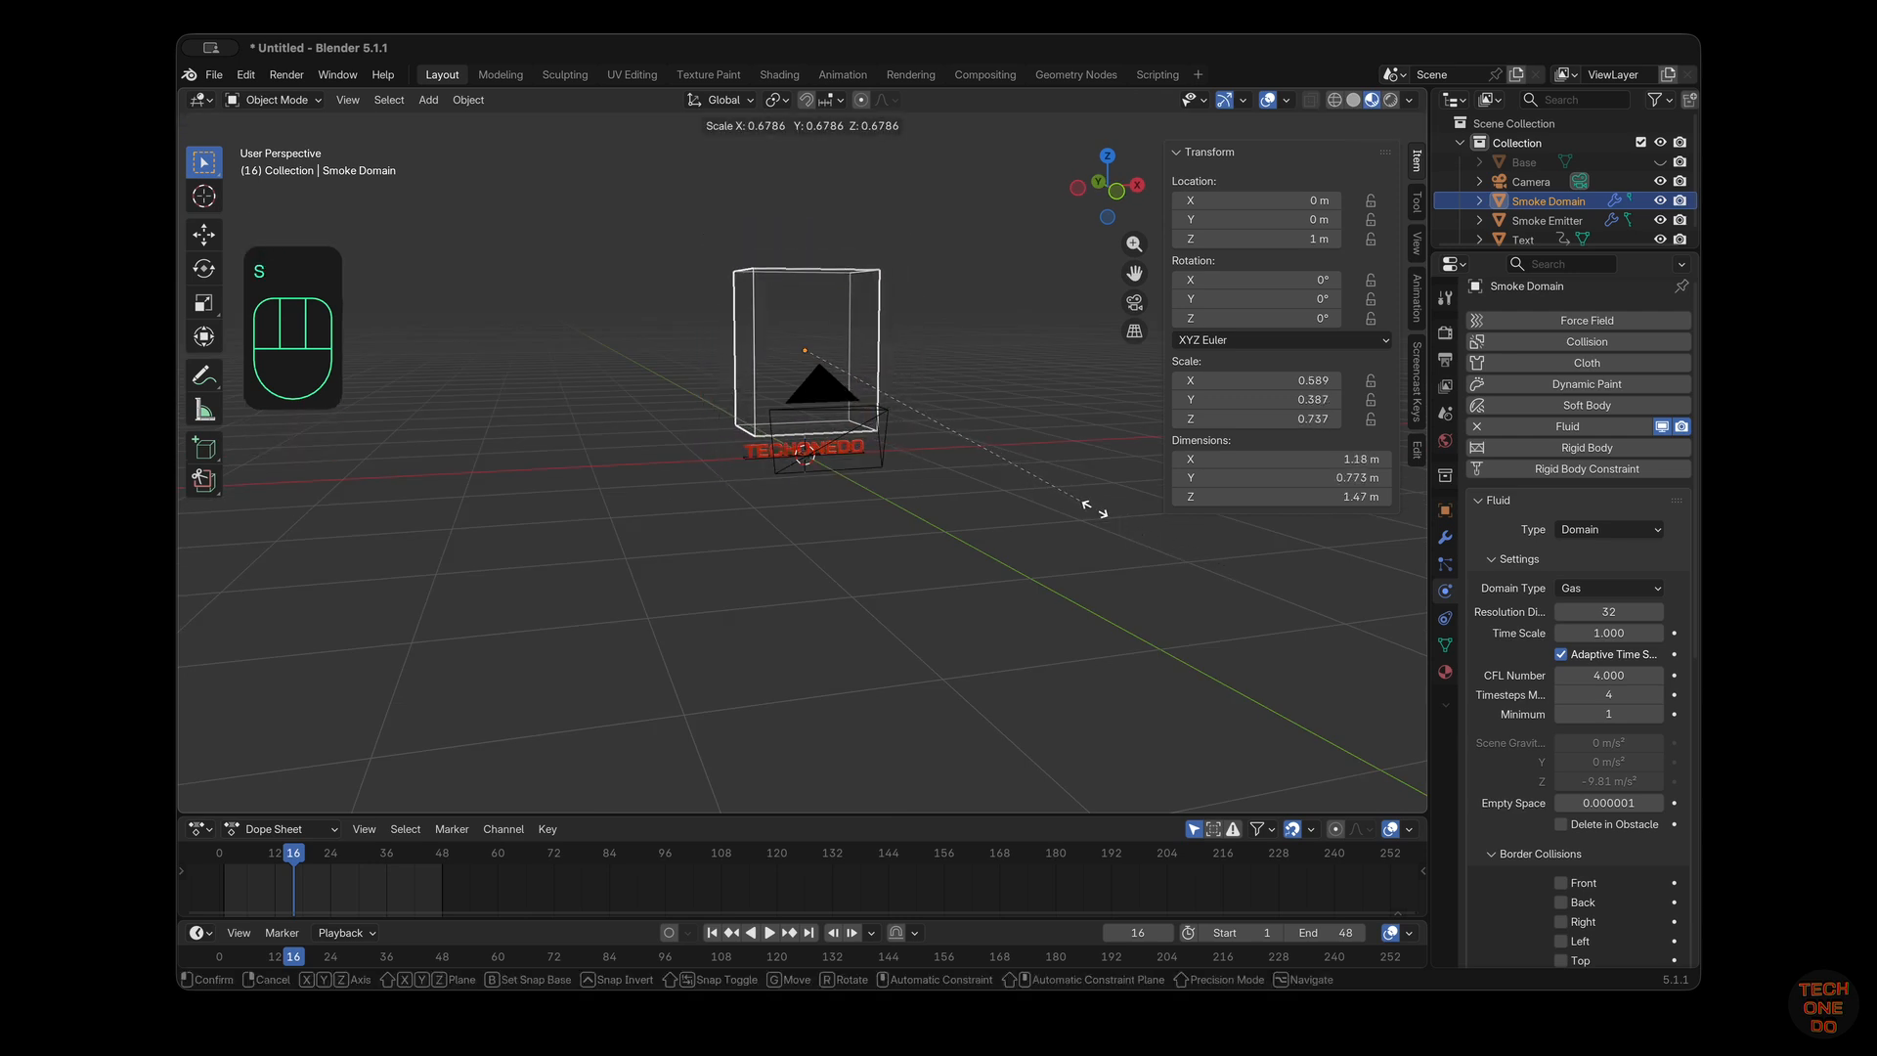
pyautogui.press('z')
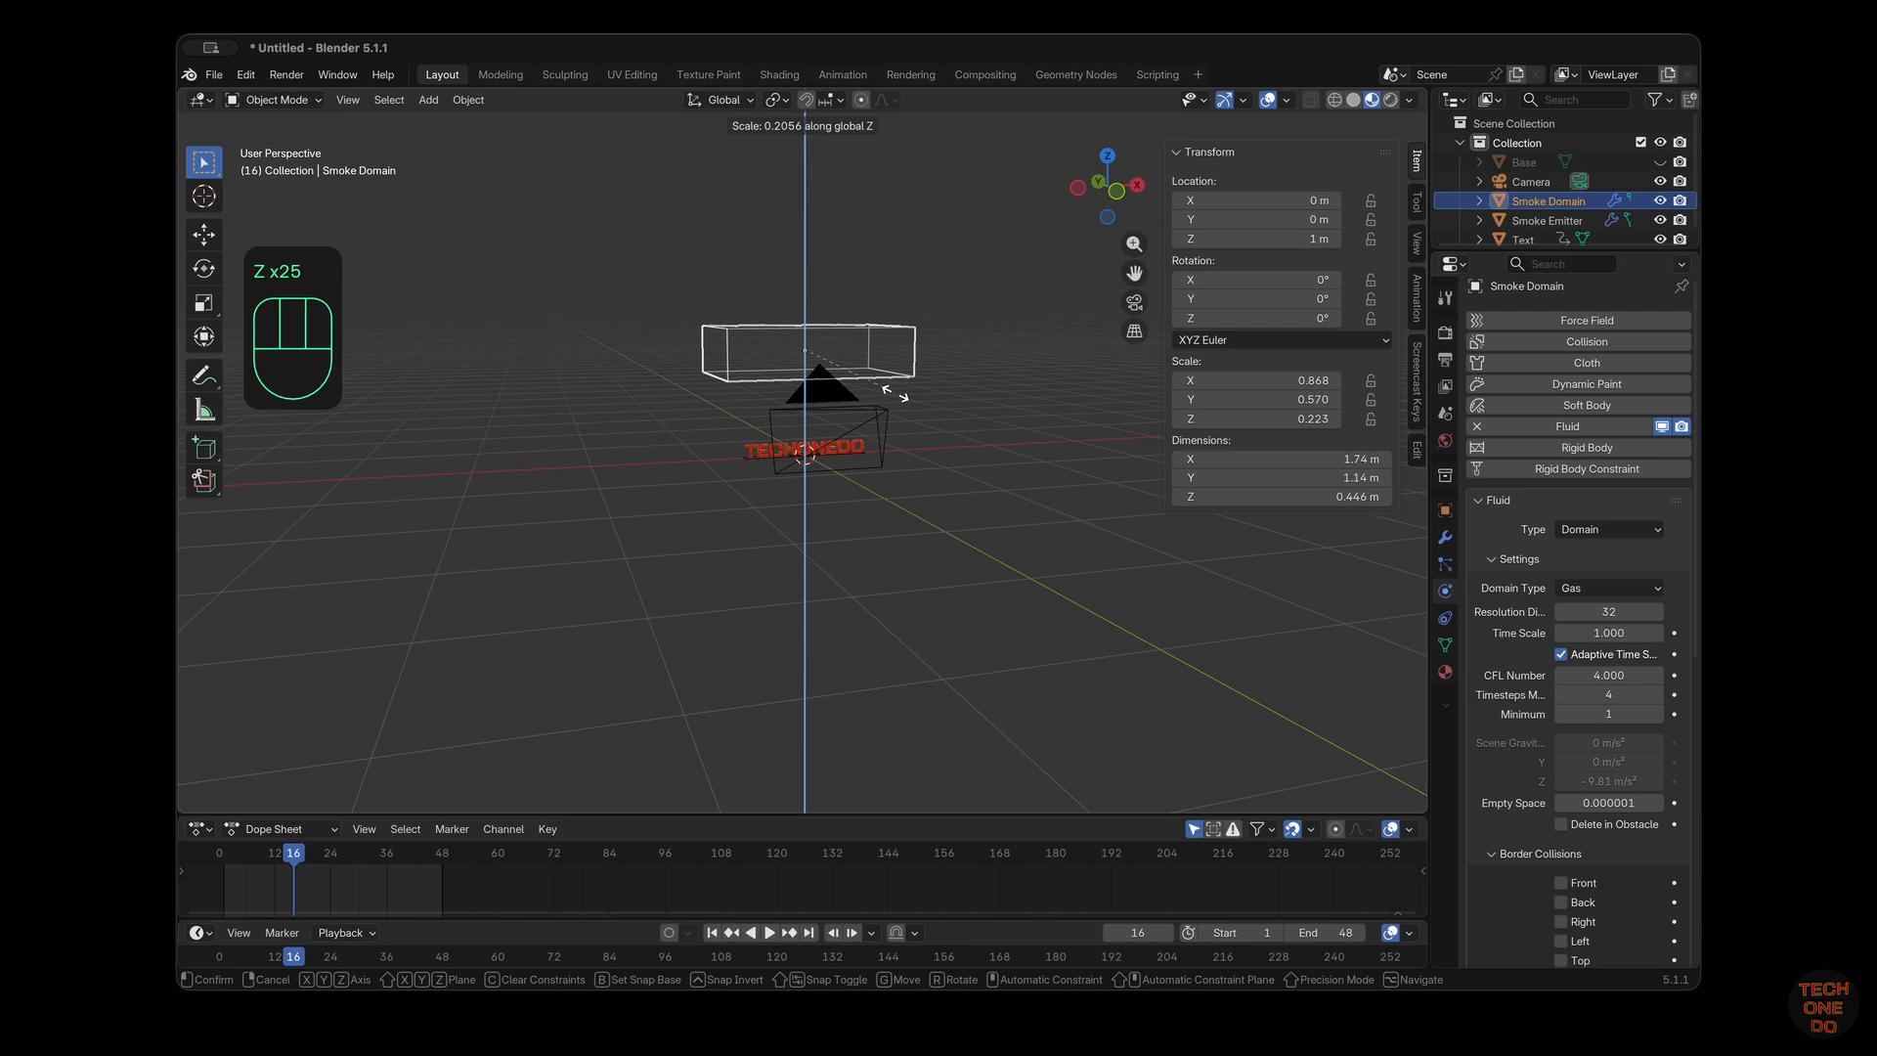
pyautogui.click(868, 381)
pyautogui.moveTo(1018, 475); pyautogui.dragTo(1013, 473, button='middle')
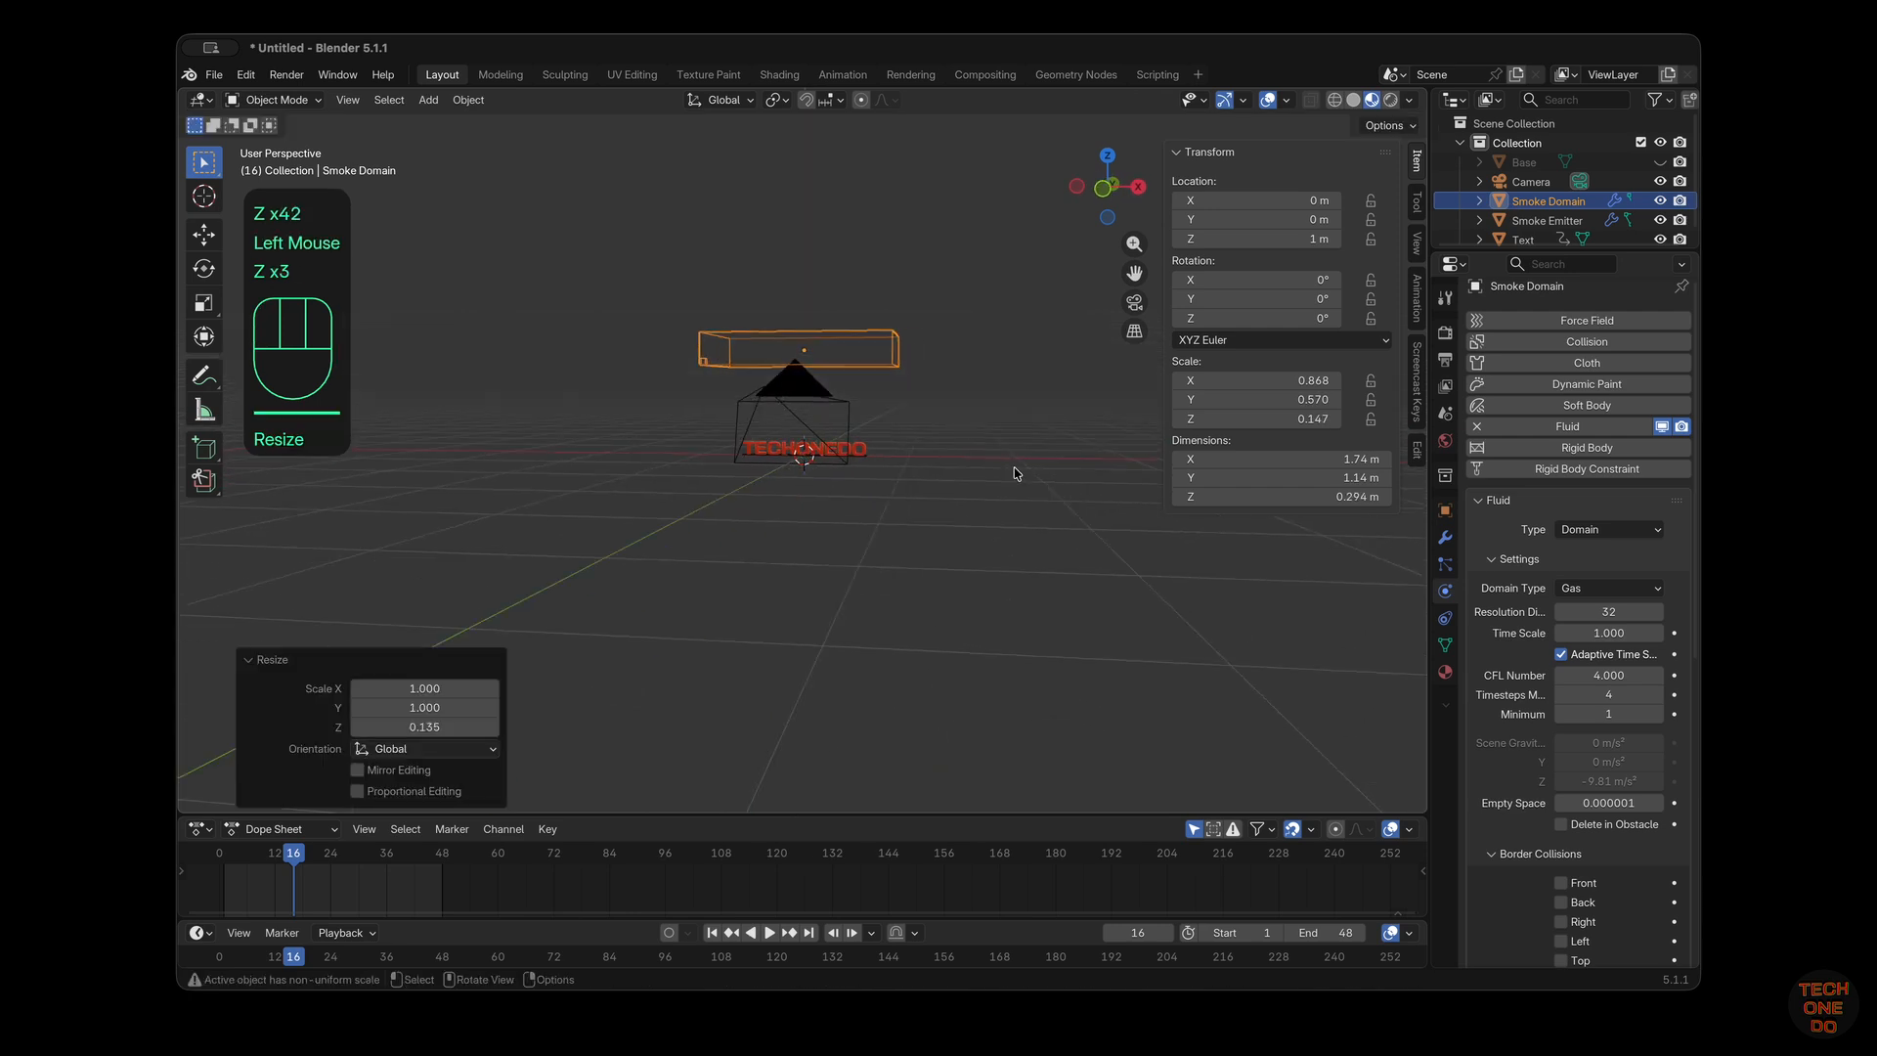
pyautogui.hscroll(-5, 1014, 473)
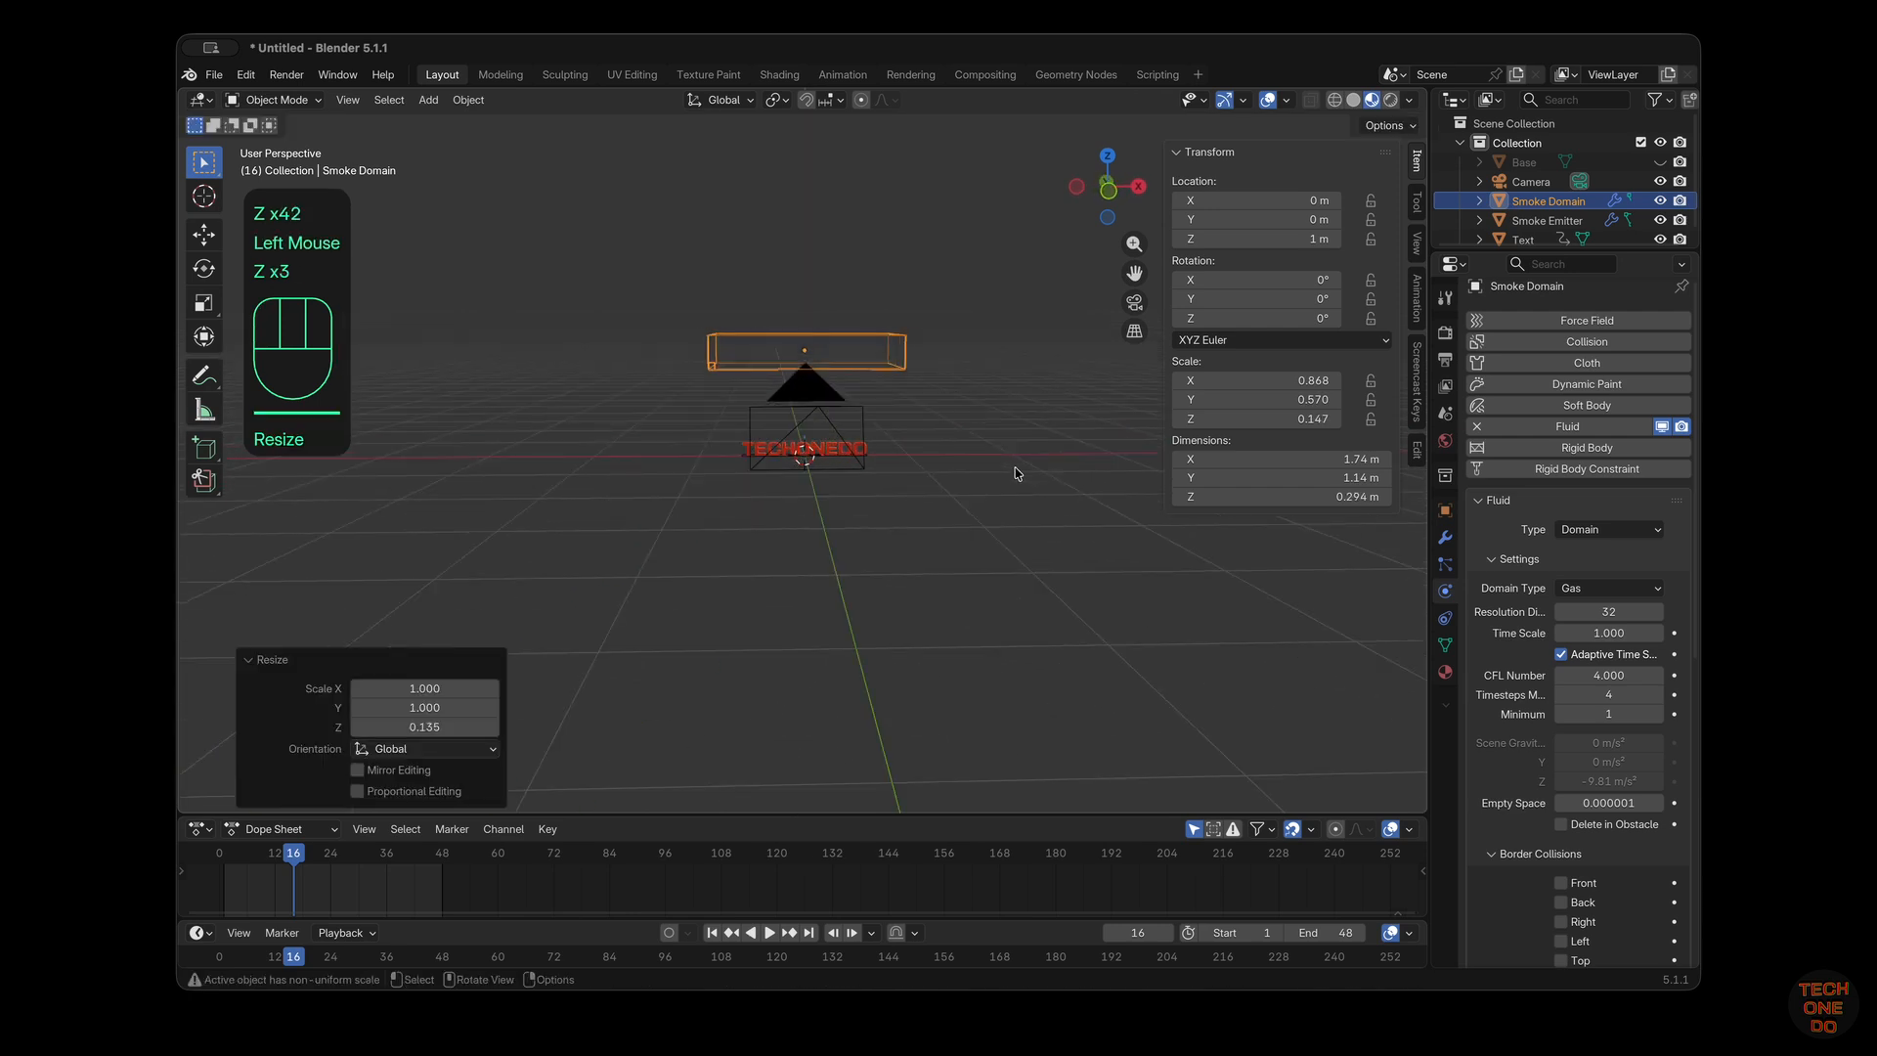
# In front view, scale the Smoke Domain along X by about 0.745, to a width of about 1.29 m
pyautogui.press('KP_1')
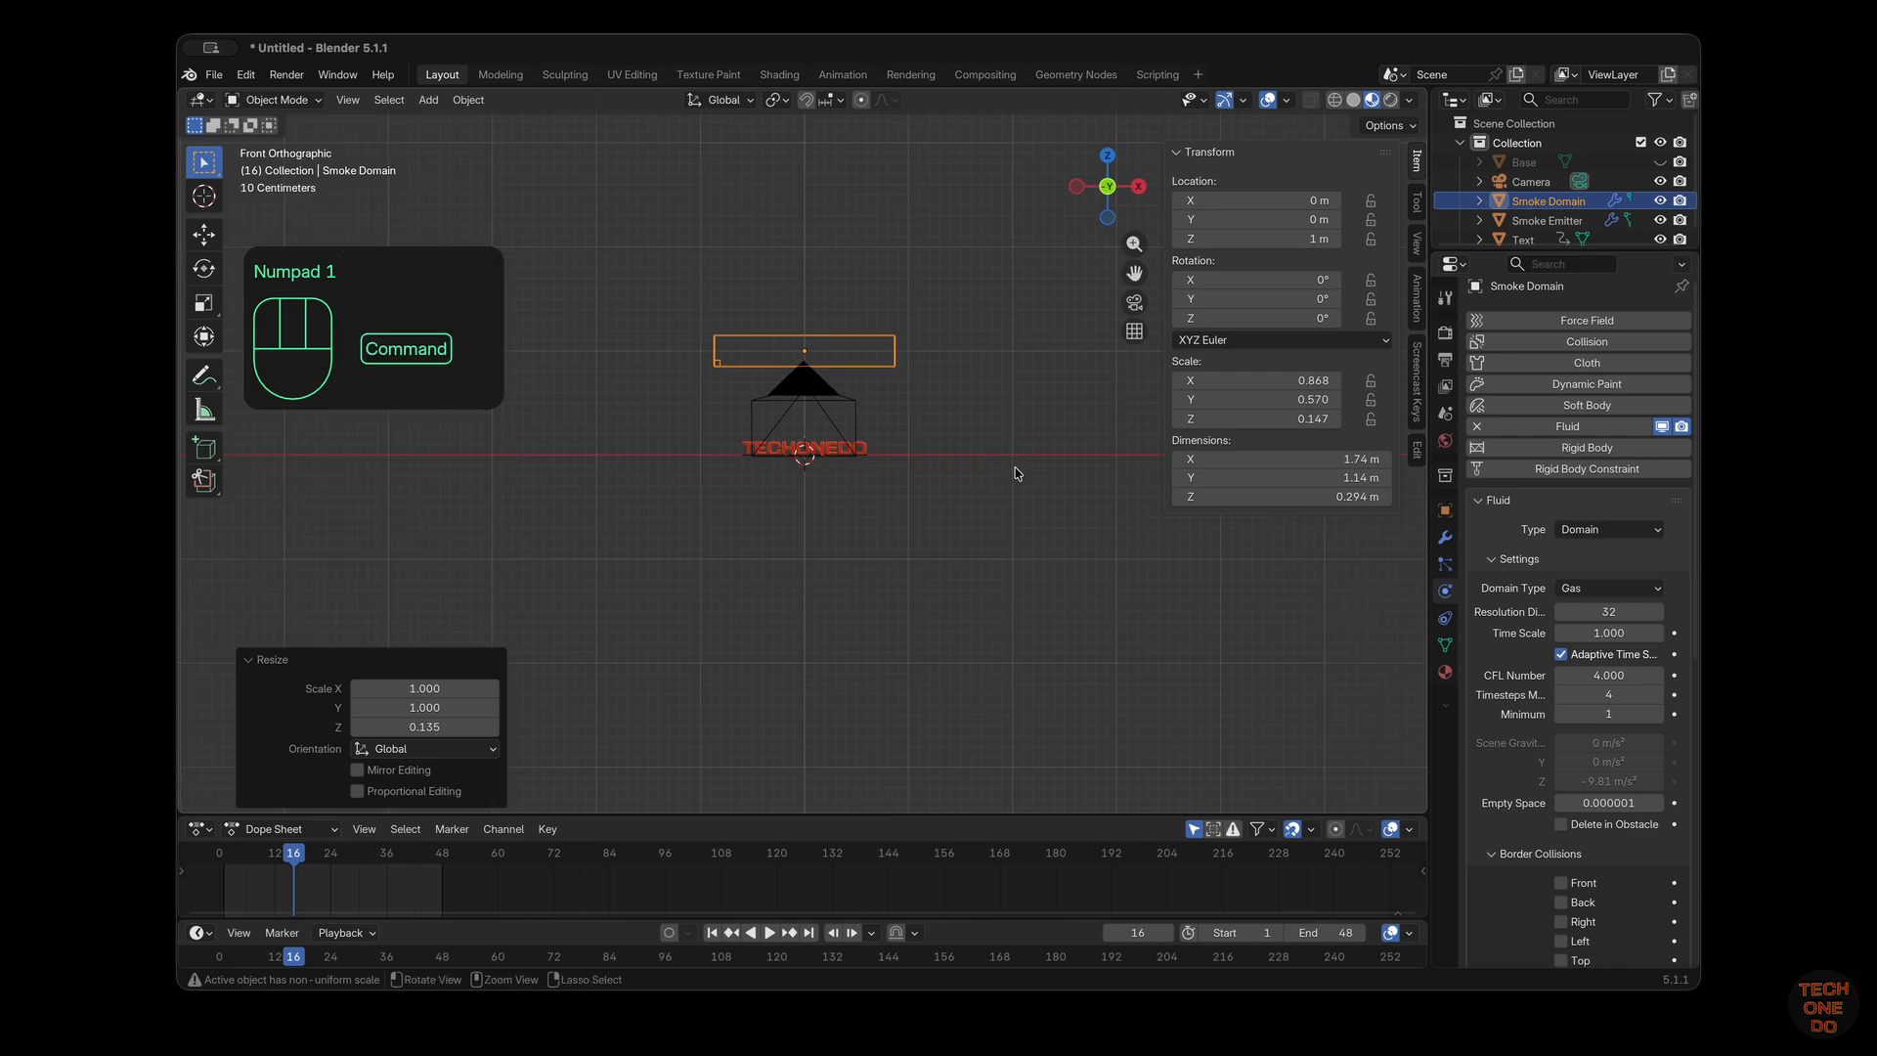
pyautogui.scroll(4, 1016, 474)
pyautogui.press('s')
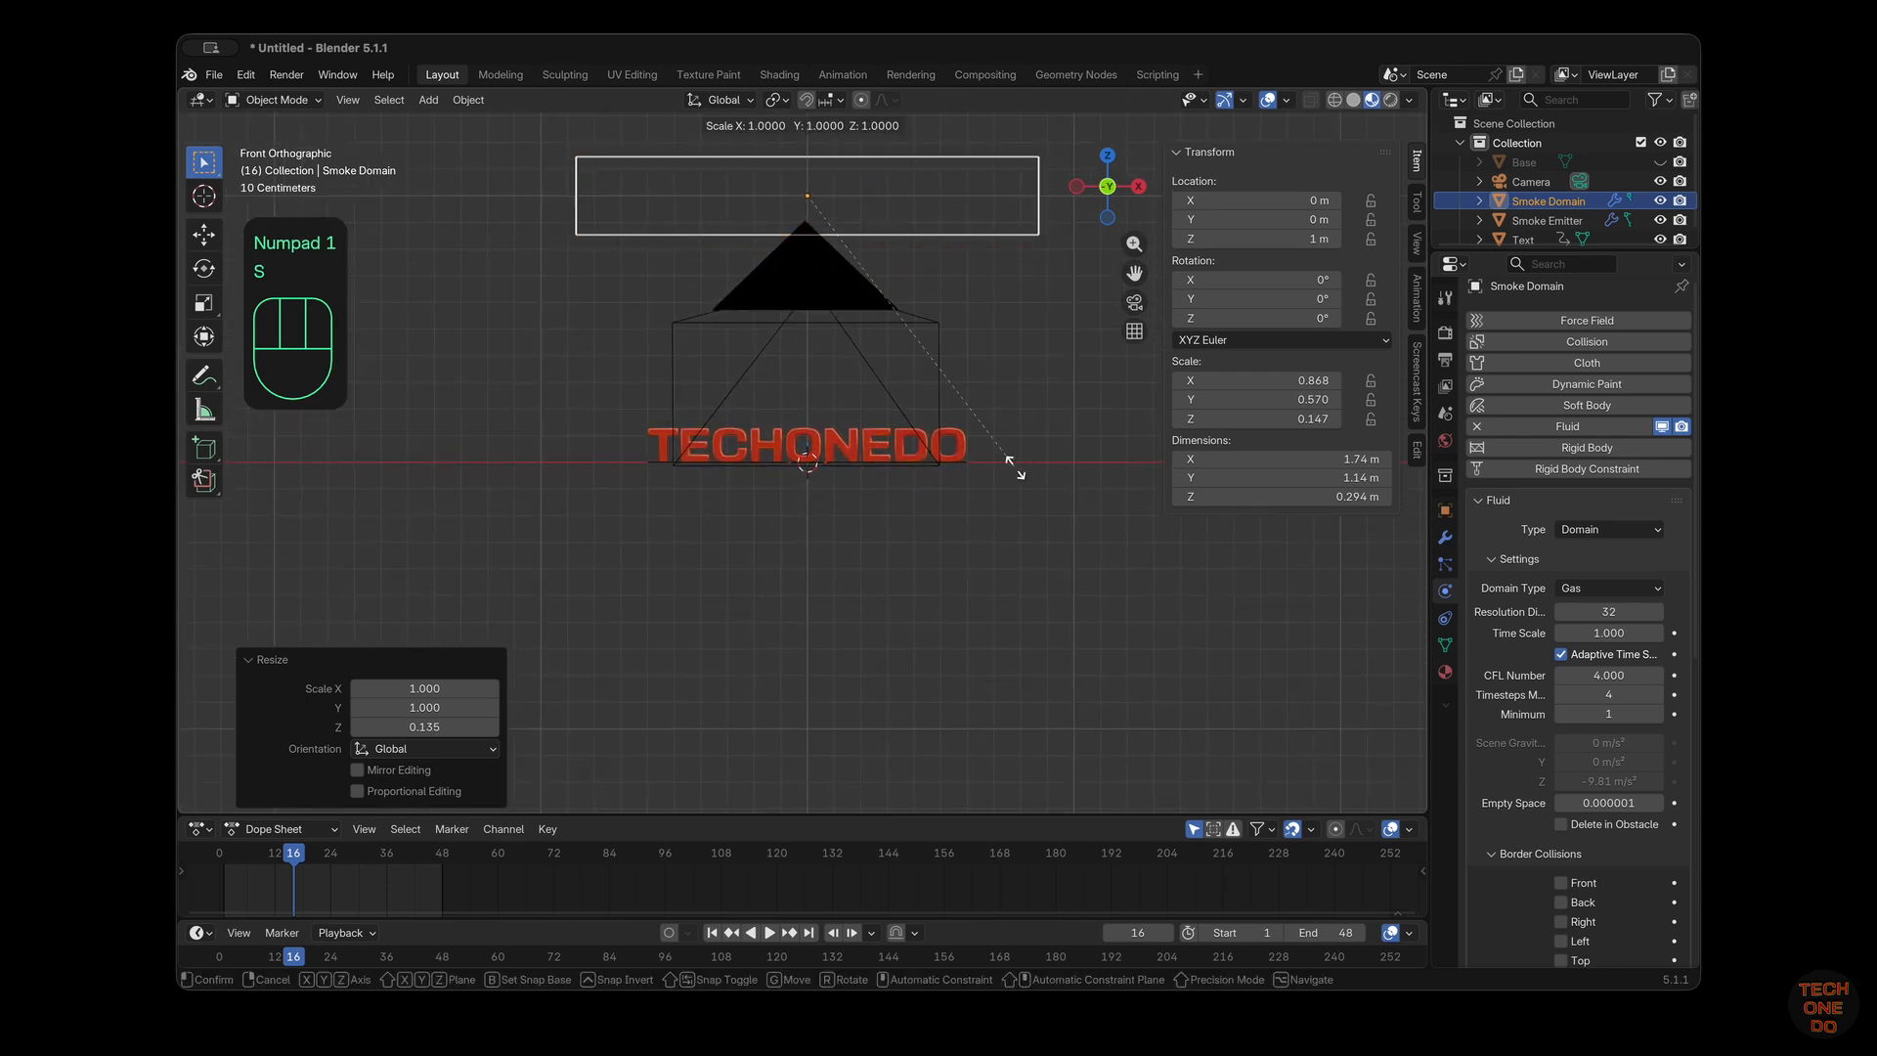
pyautogui.press('x')
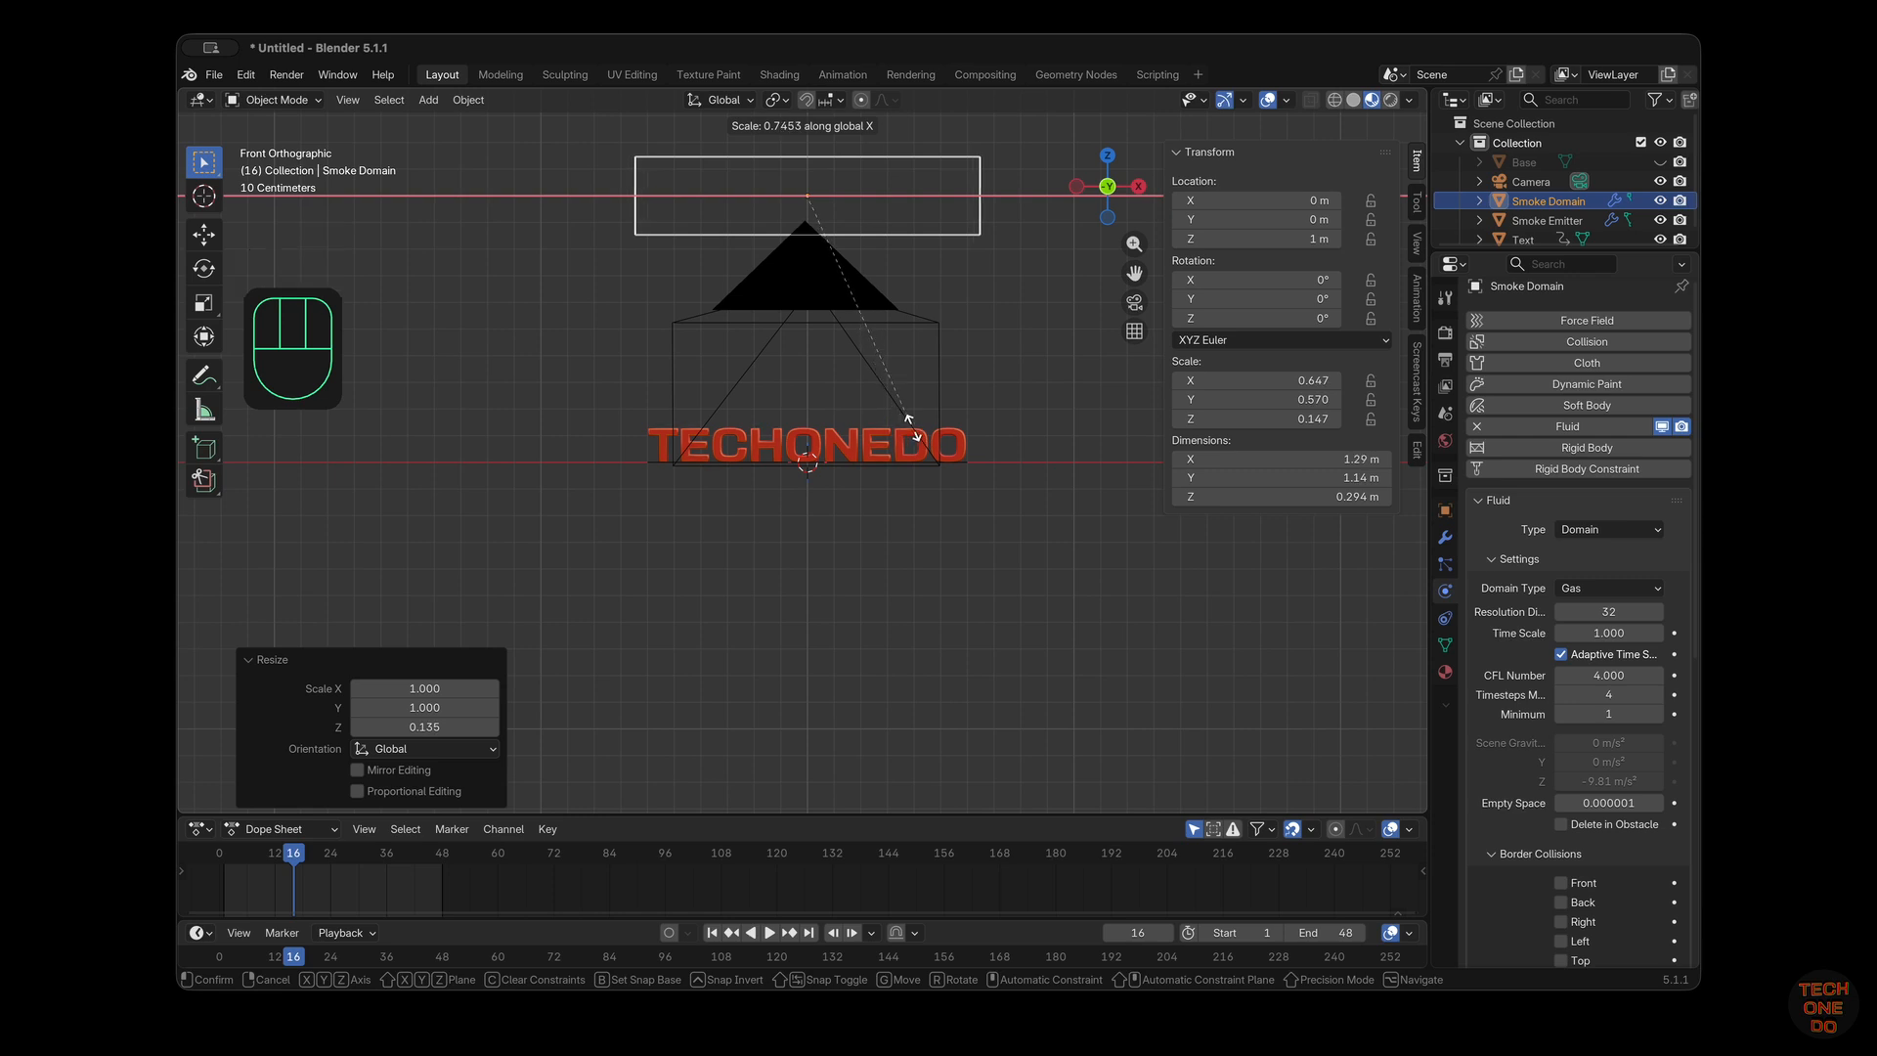
pyautogui.click(911, 432)
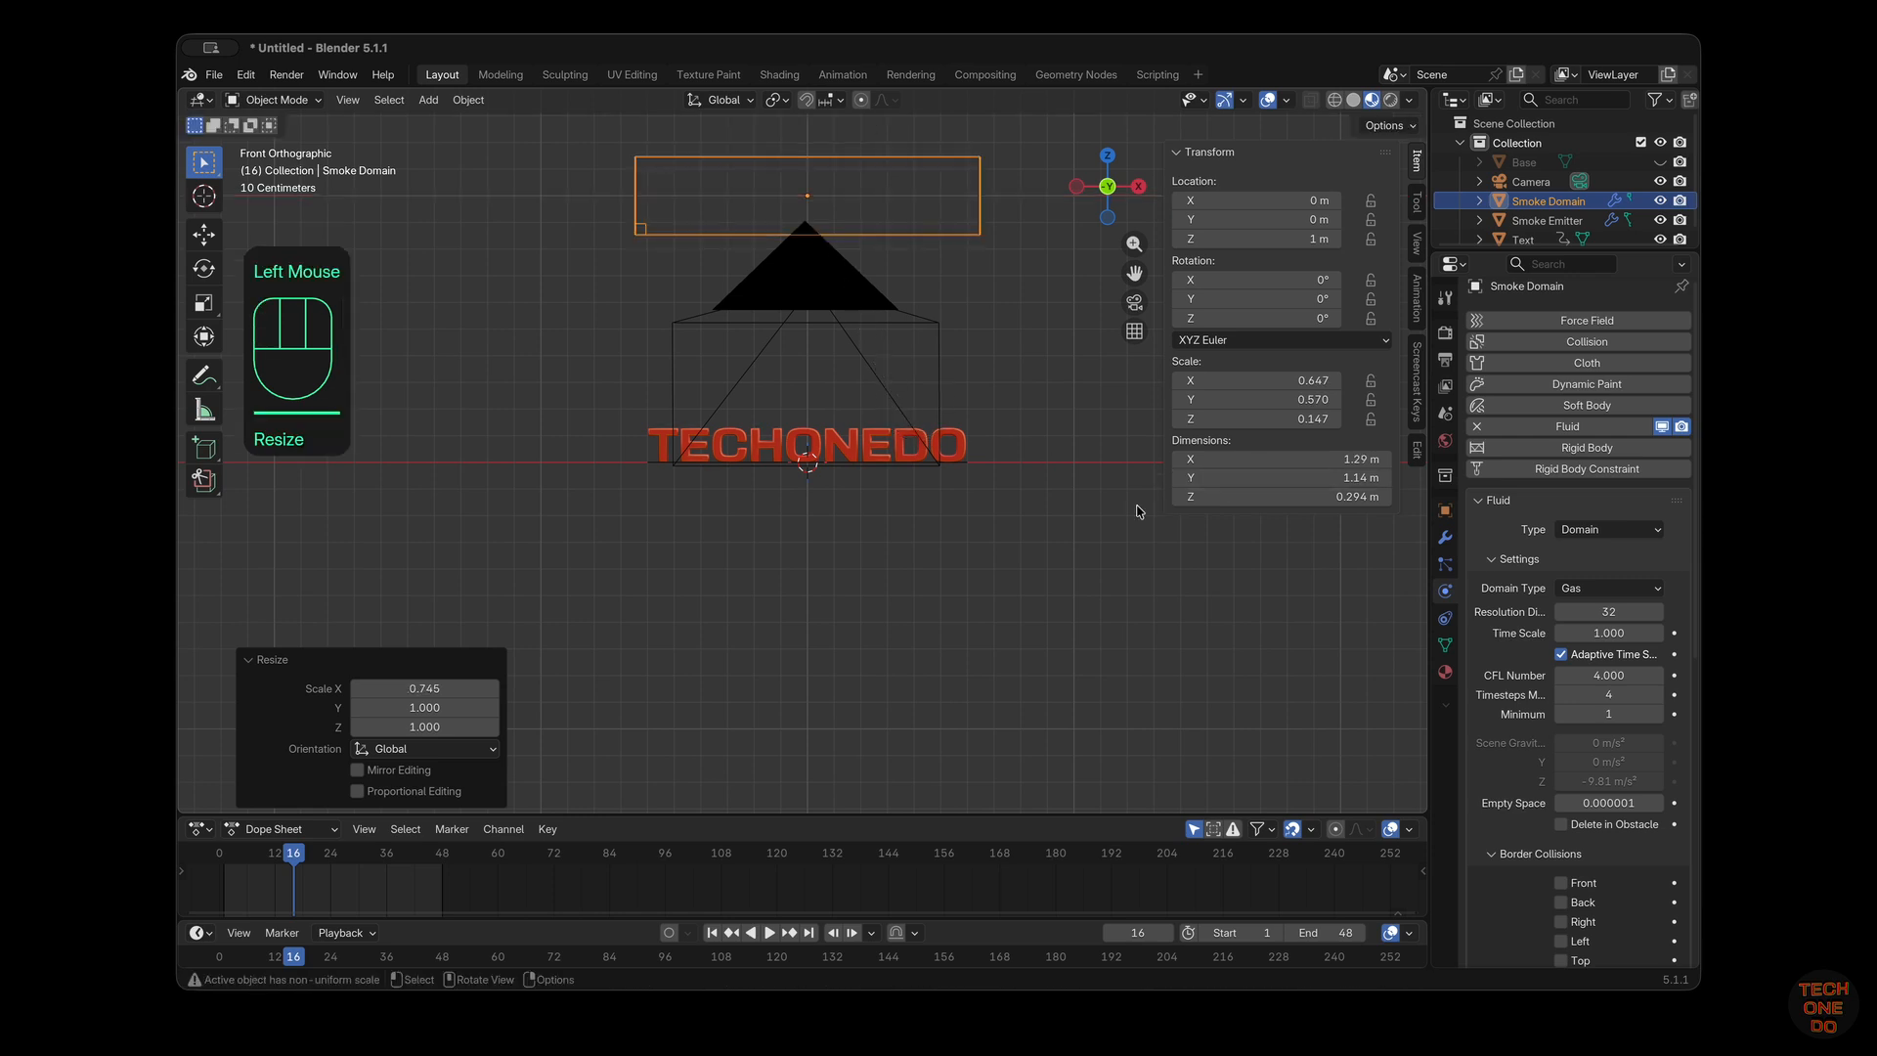
# Move the Smoke Domain down along Z by about 0.9 m so that it encloses the TECHONEDO text
pyautogui.press('g')
pyautogui.press('z')
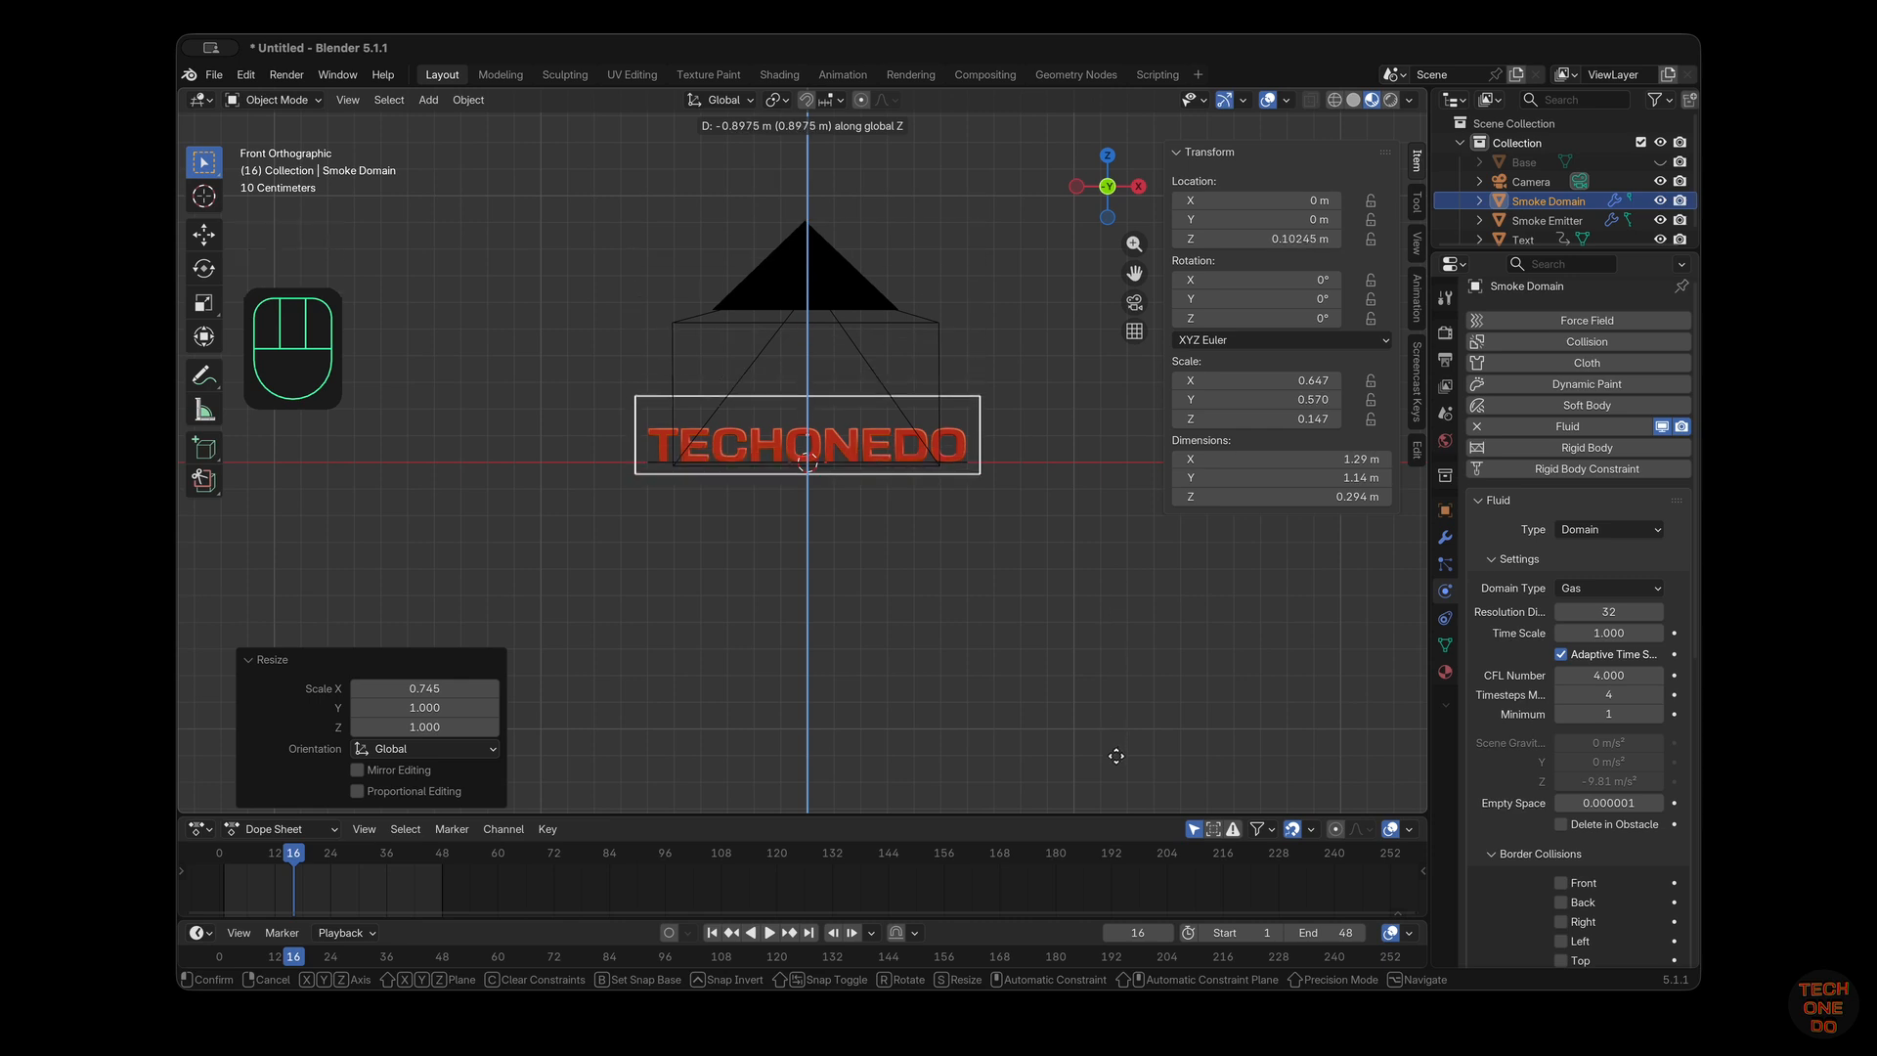
pyautogui.click(1104, 719)
pyautogui.moveTo(1101, 712); pyautogui.dragTo(1121, 704, button='middle')
pyautogui.click(1103, 709)
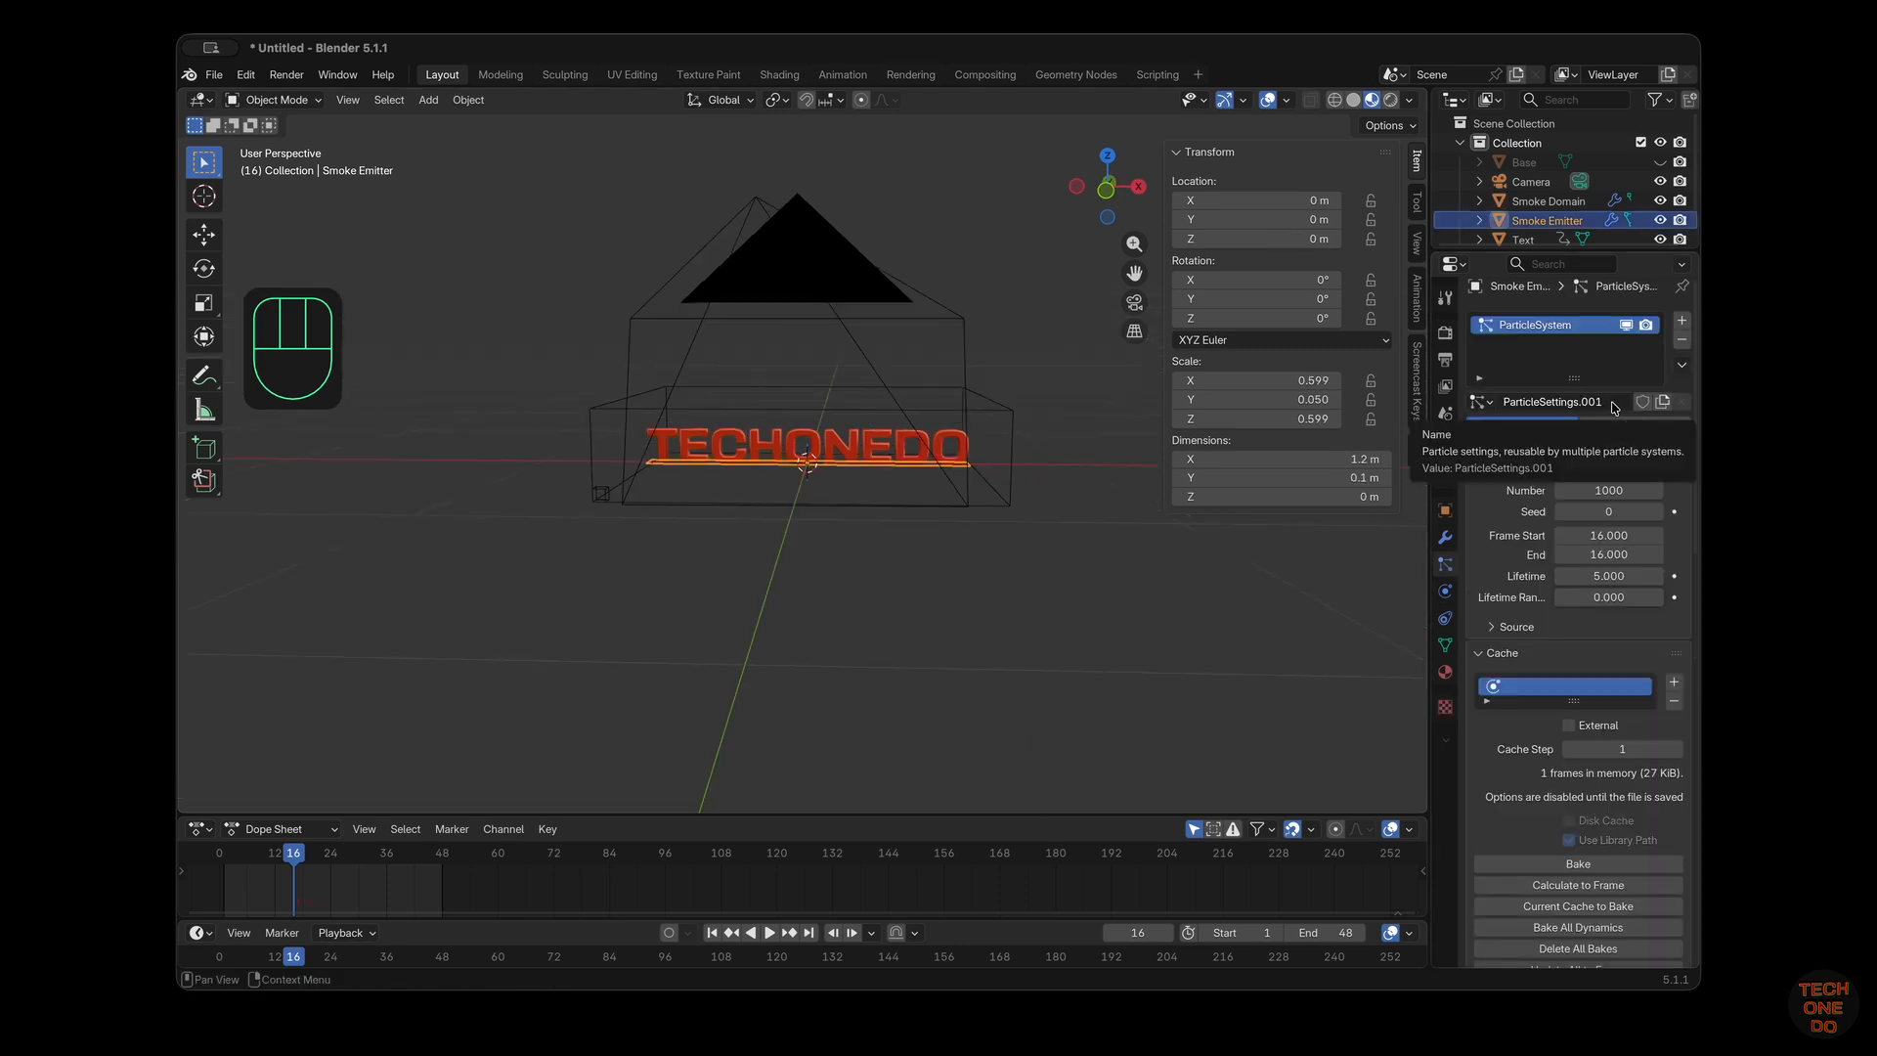
# Set the end frame of the Smoke Domain's fluid cache to 48
pyautogui.click(1549, 202)
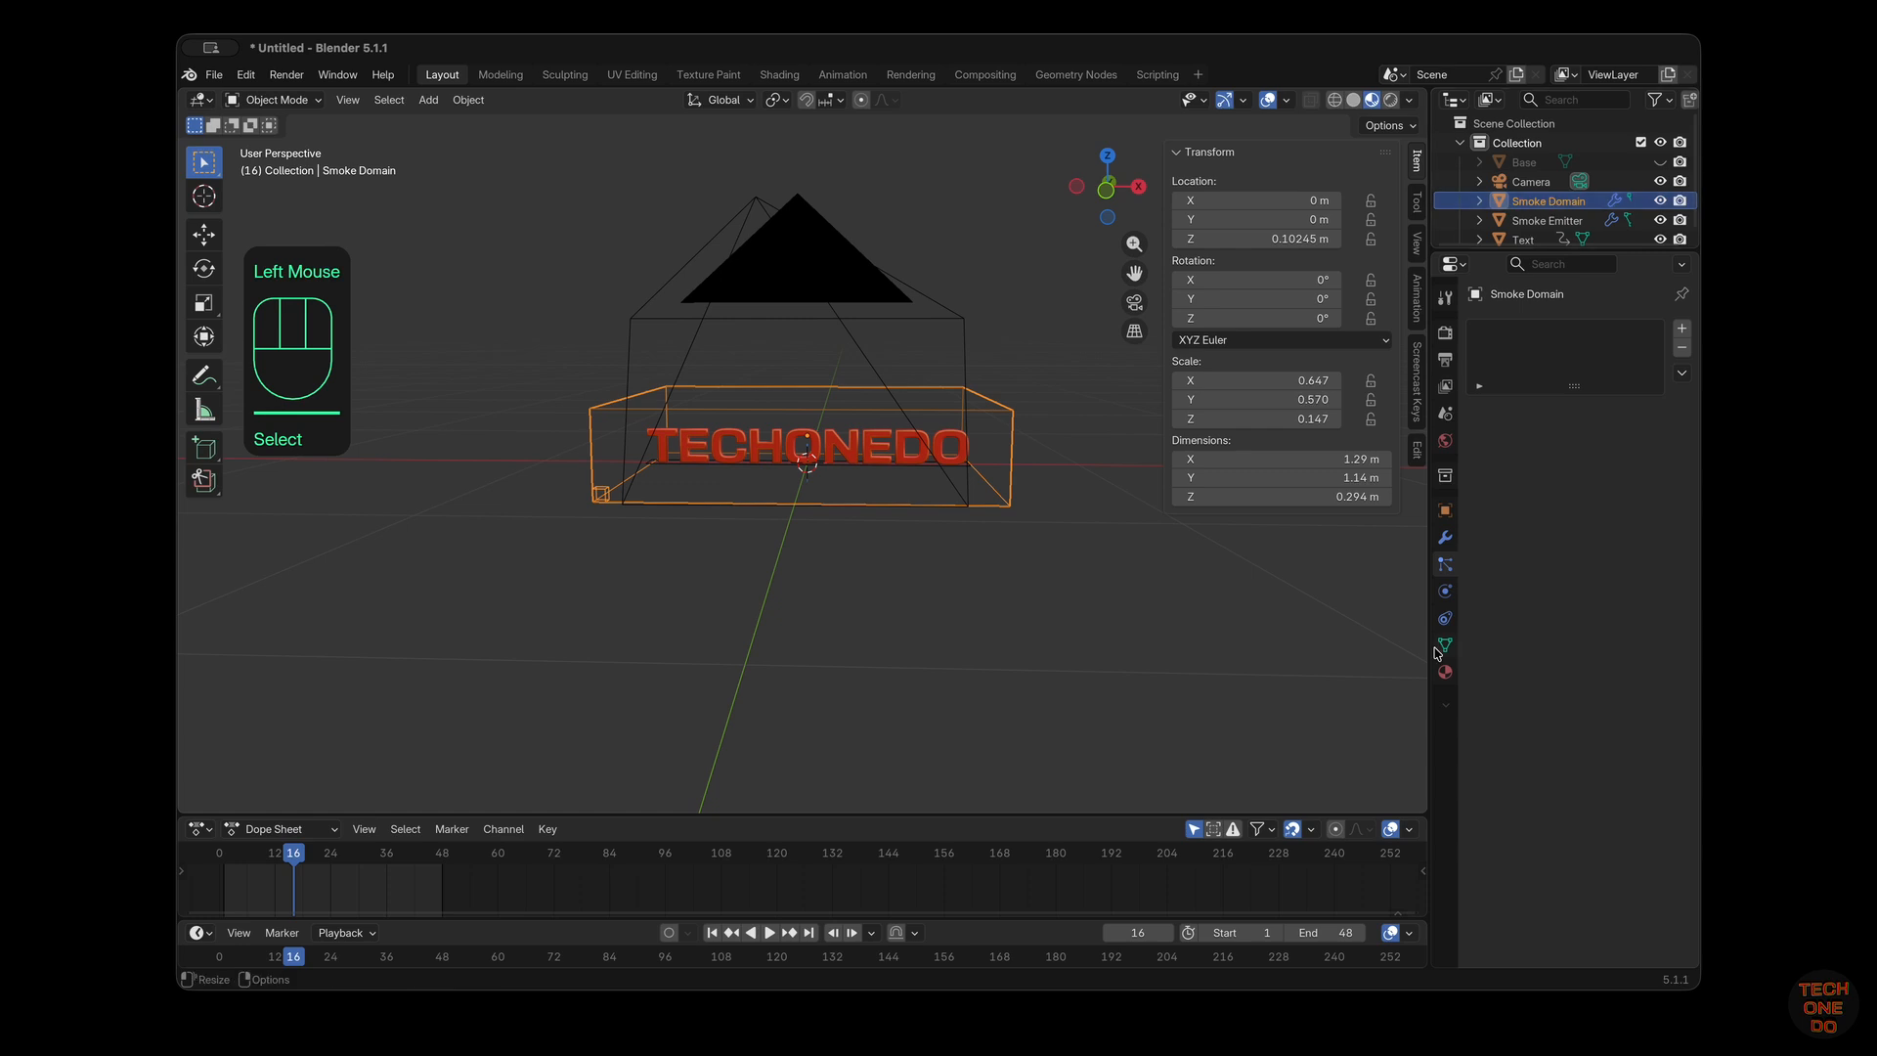
pyautogui.click(1446, 592)
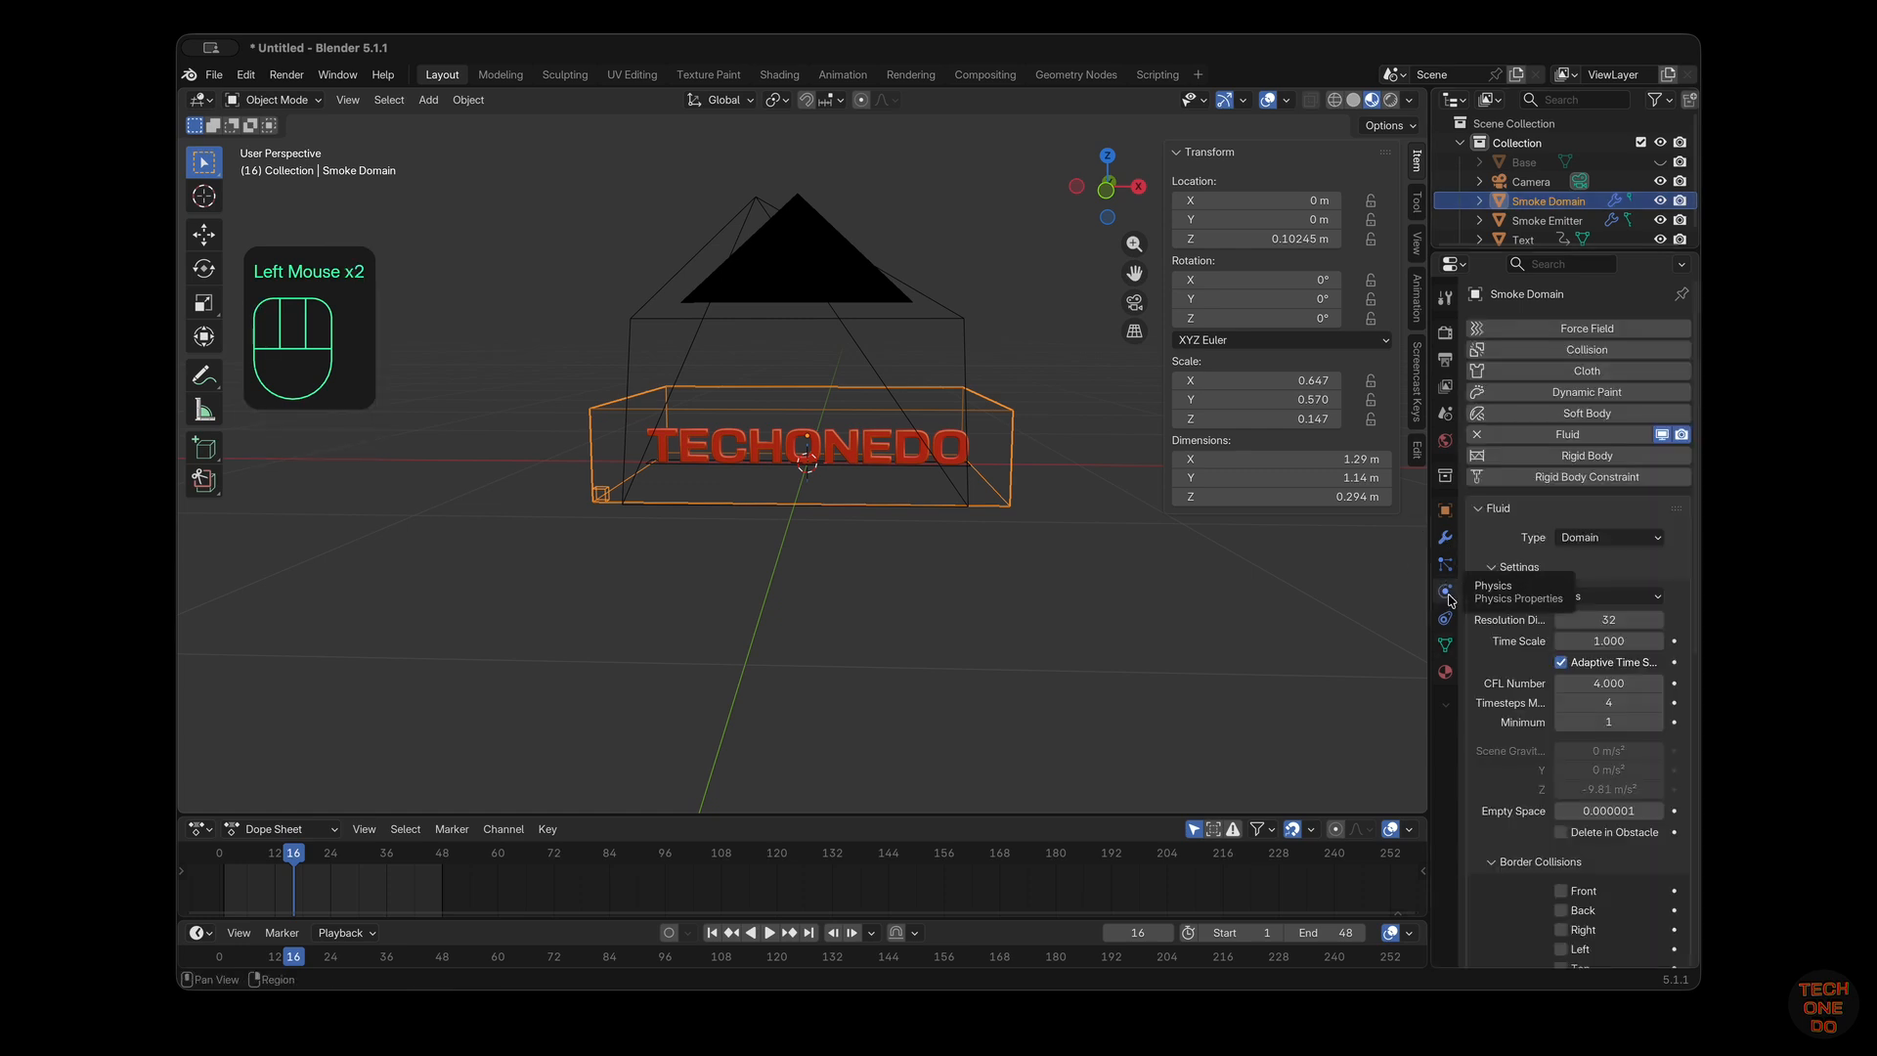
pyautogui.scroll(-1, 1506, 598)
pyautogui.scroll(-3, 1506, 598)
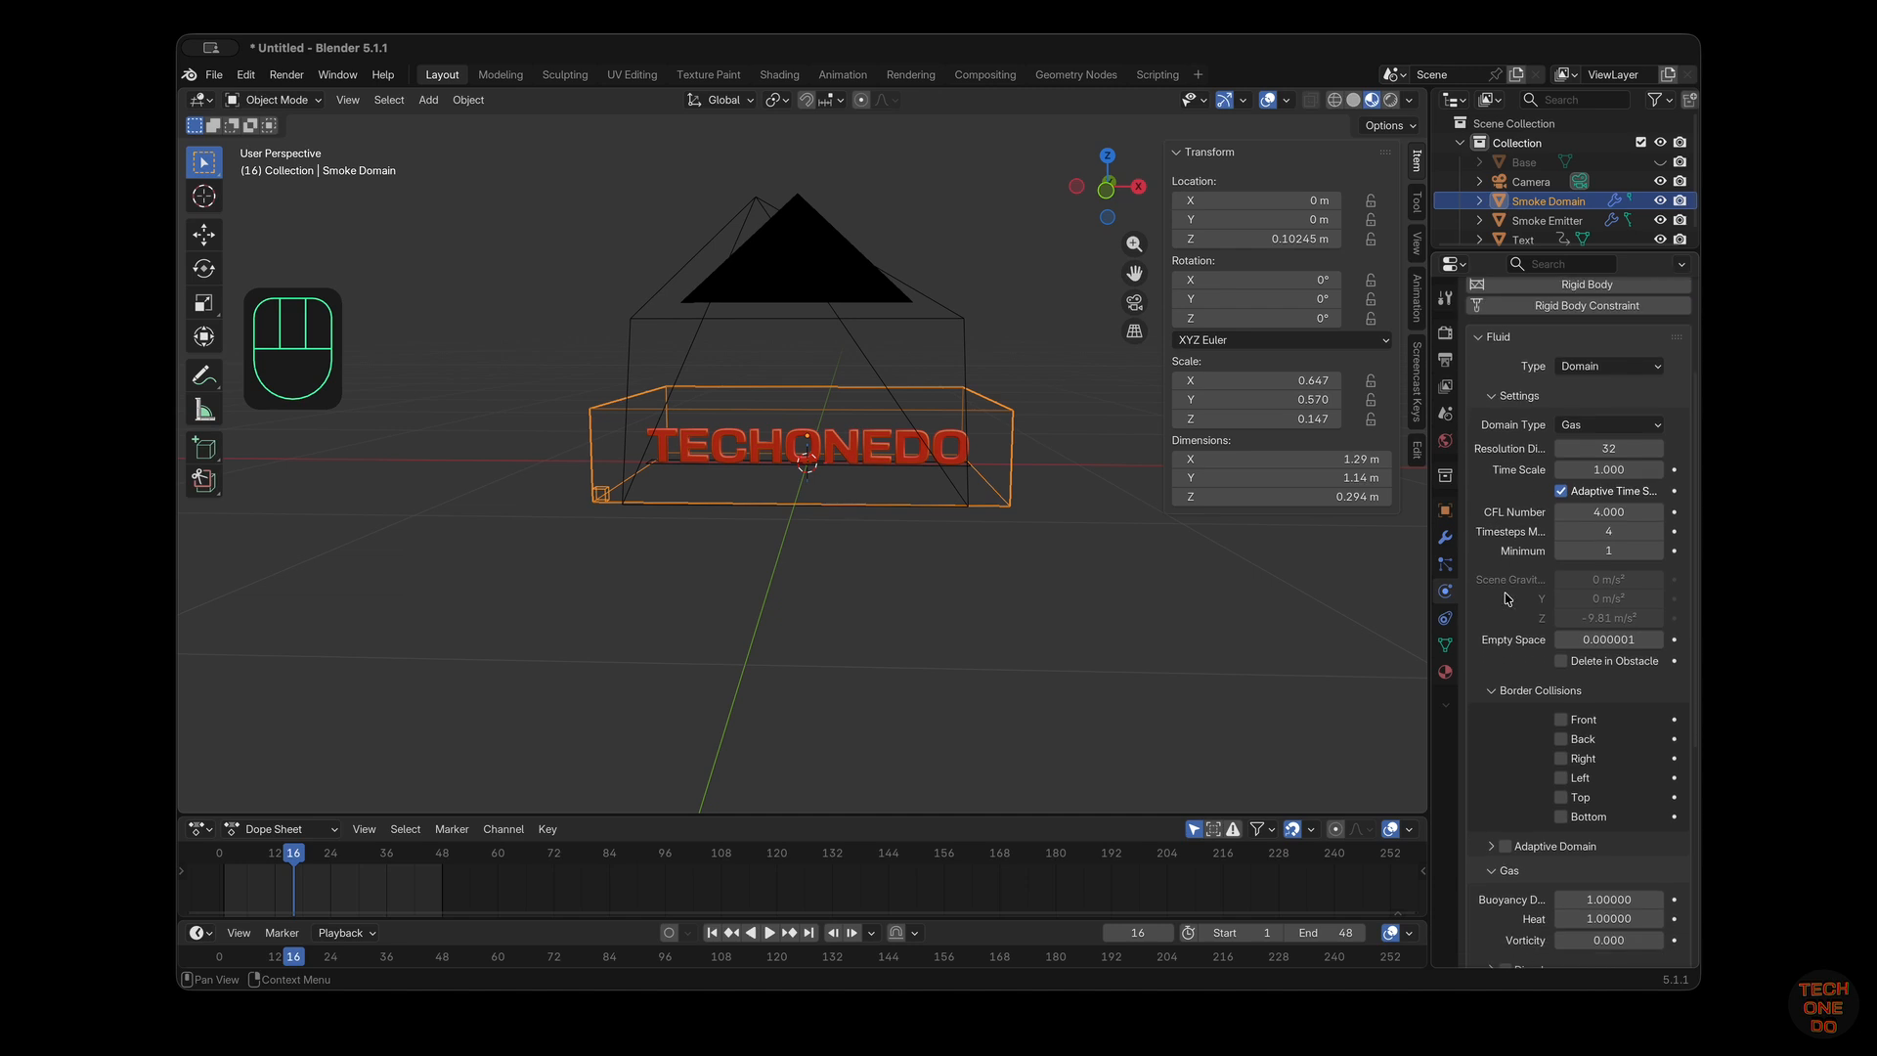
pyautogui.scroll(-5, 1506, 598)
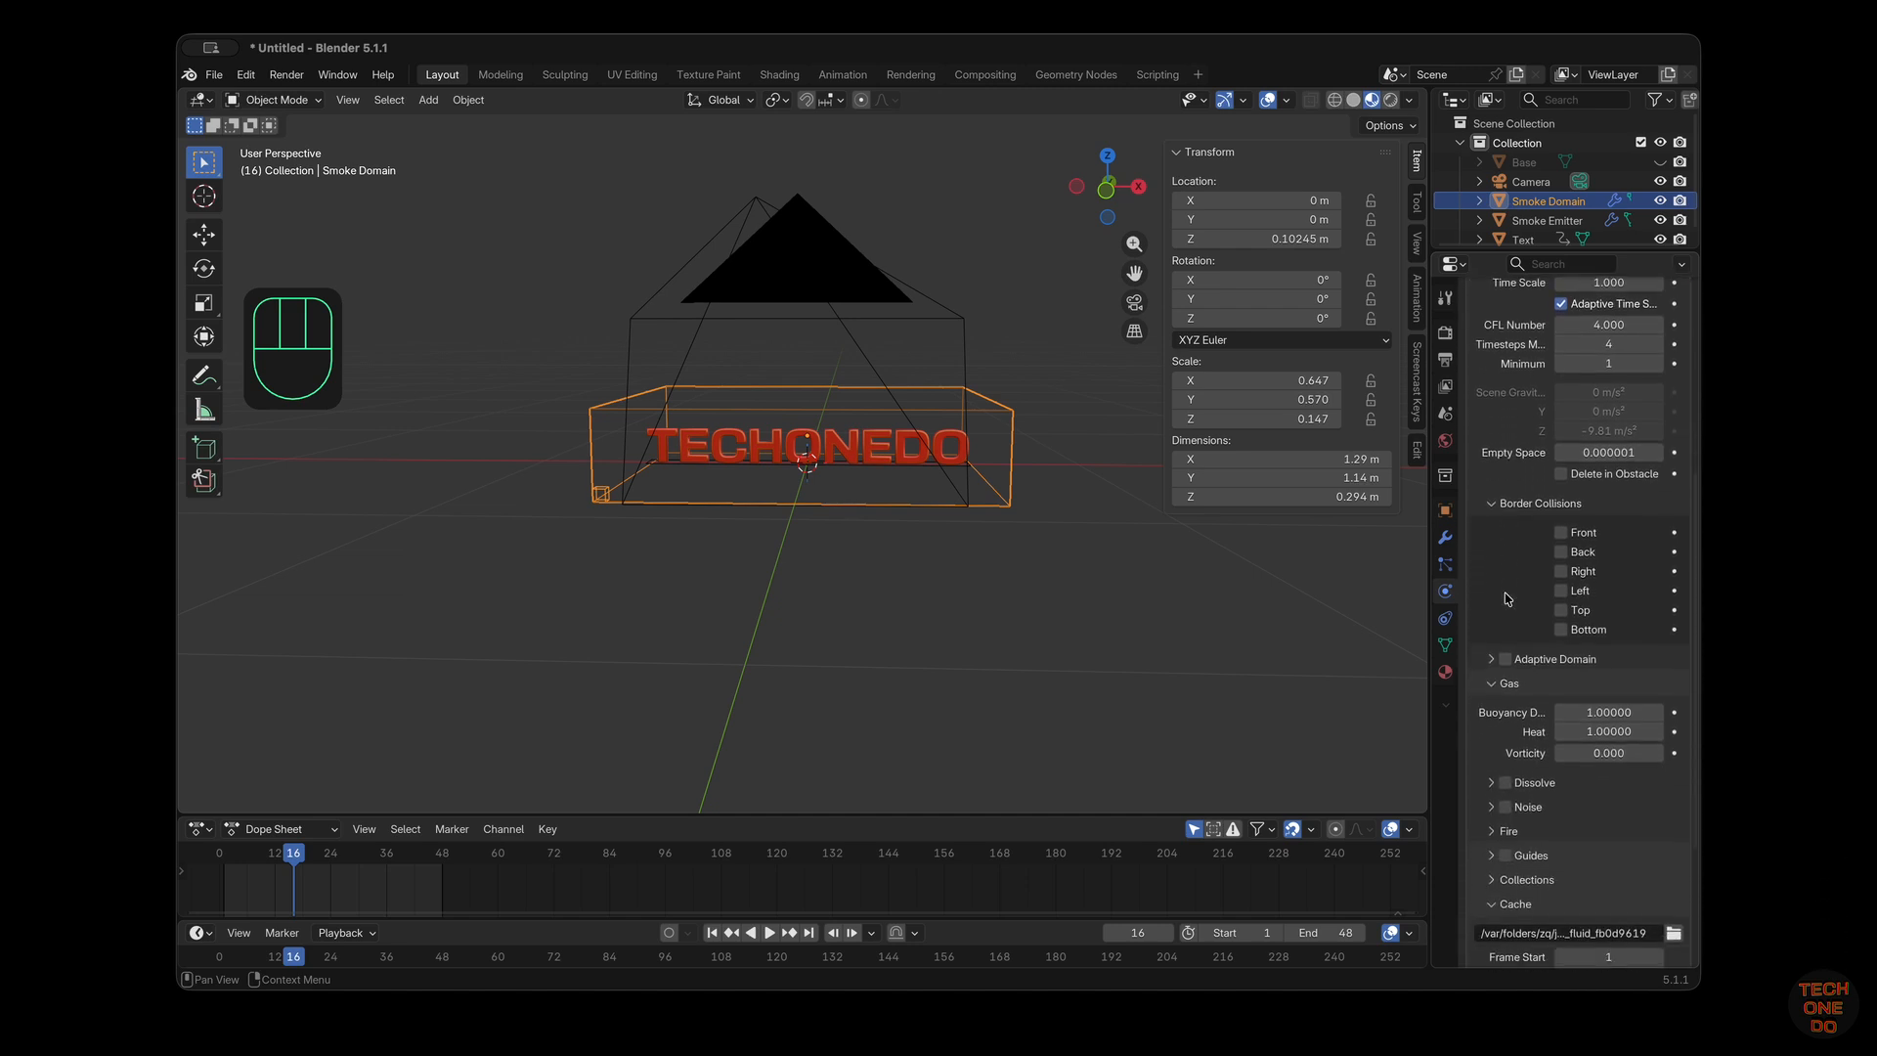
pyautogui.scroll(-4, 1506, 598)
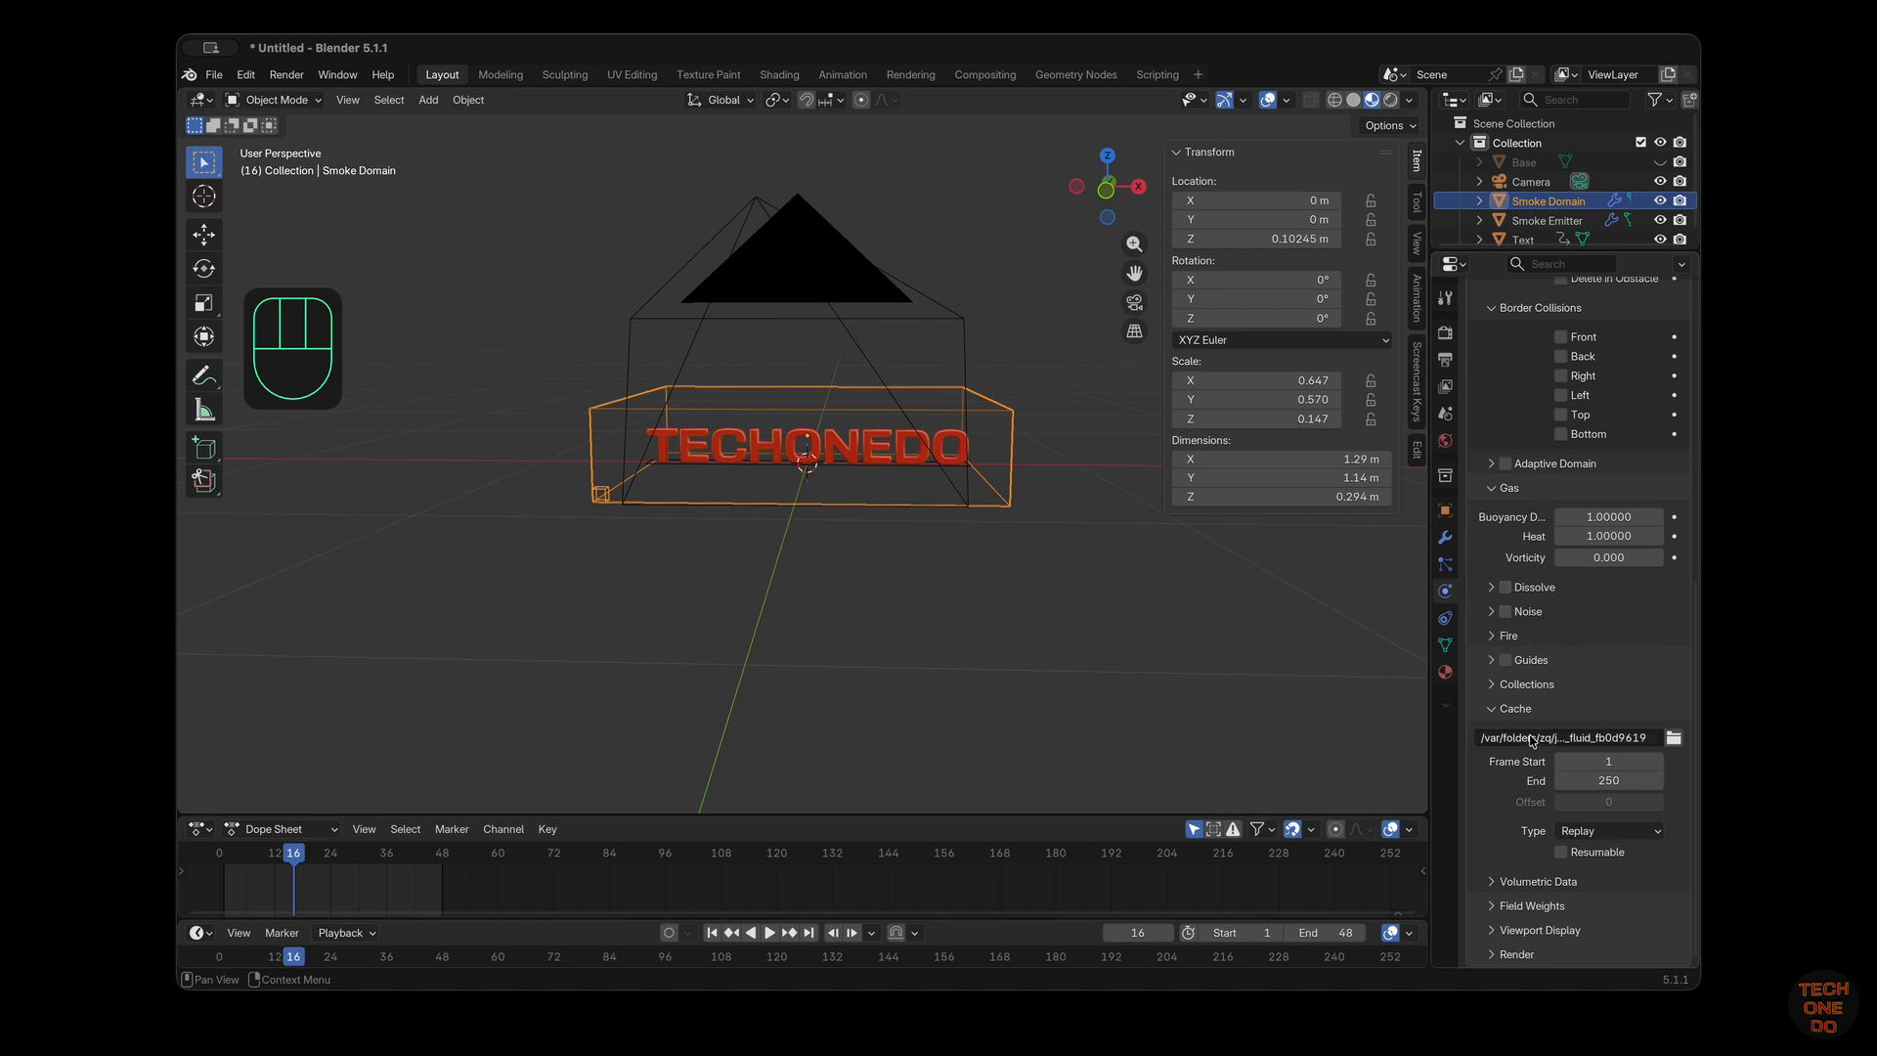
pyautogui.click(1595, 782)
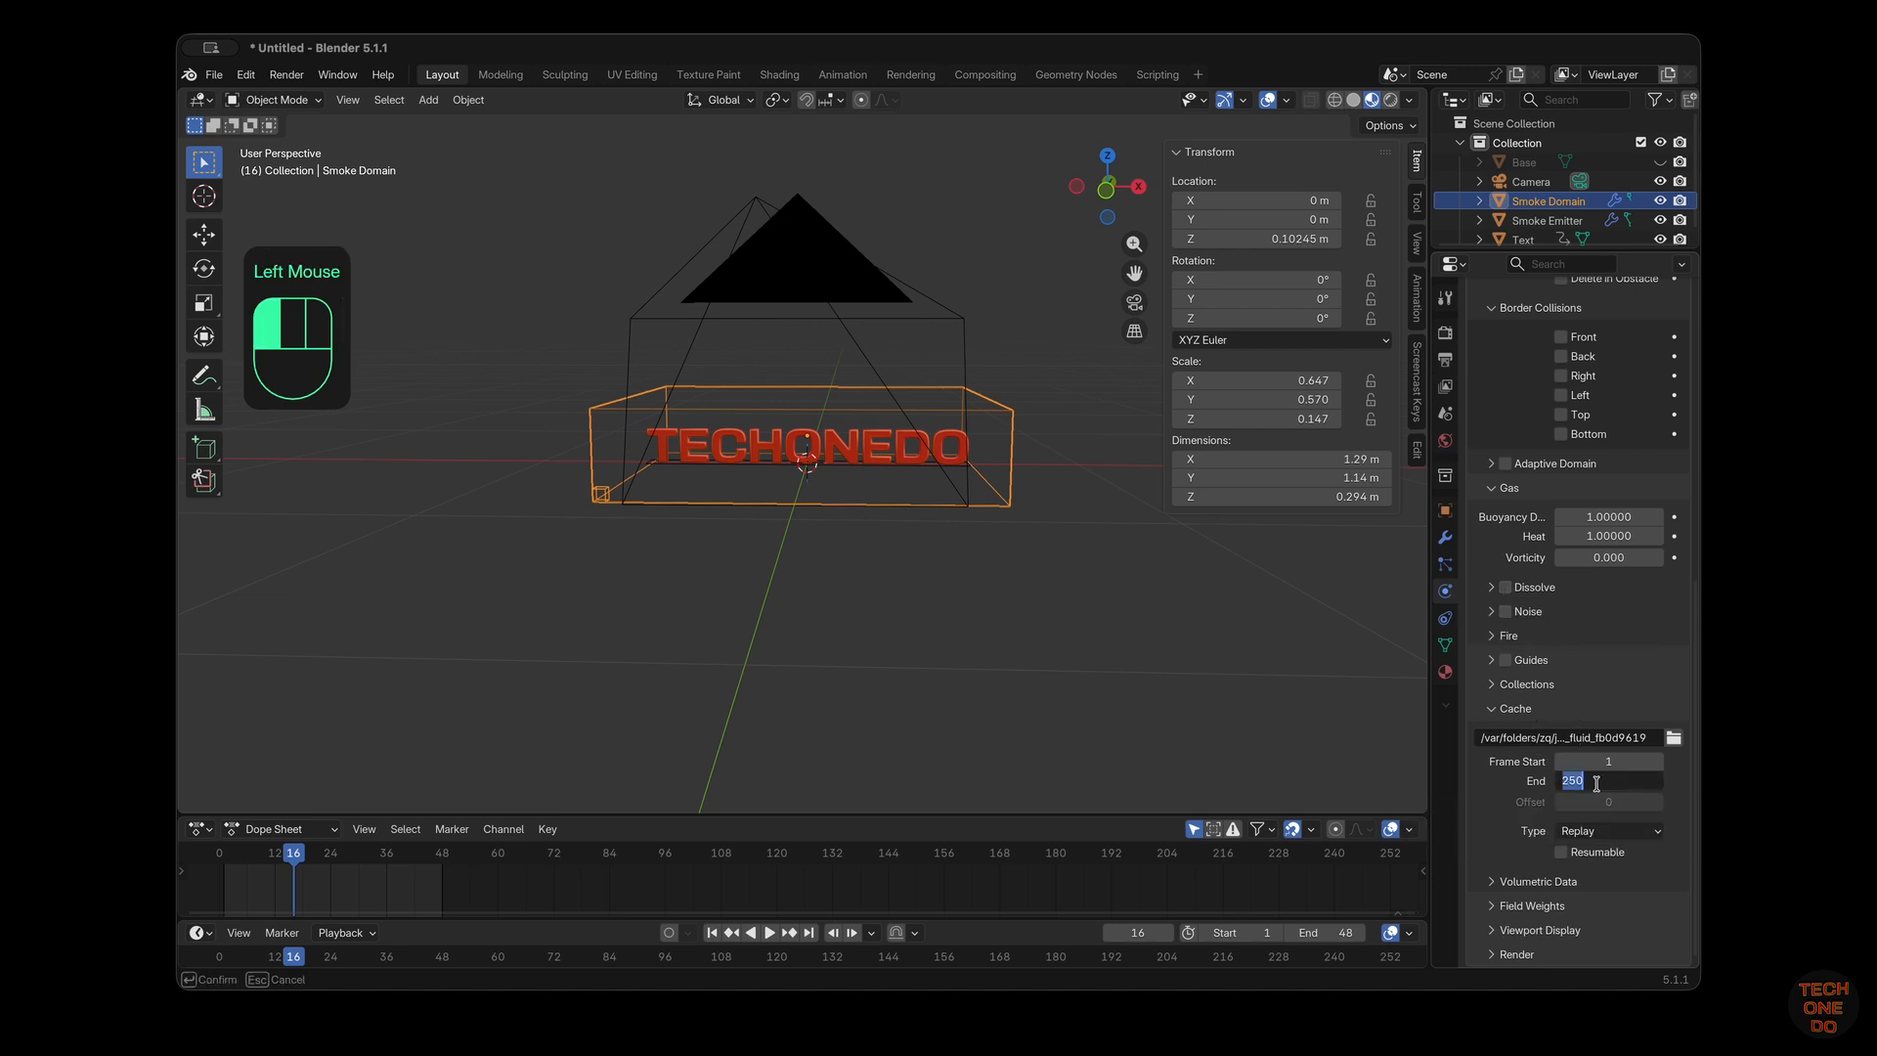
pyautogui.write('48')
pyautogui.press('Return')
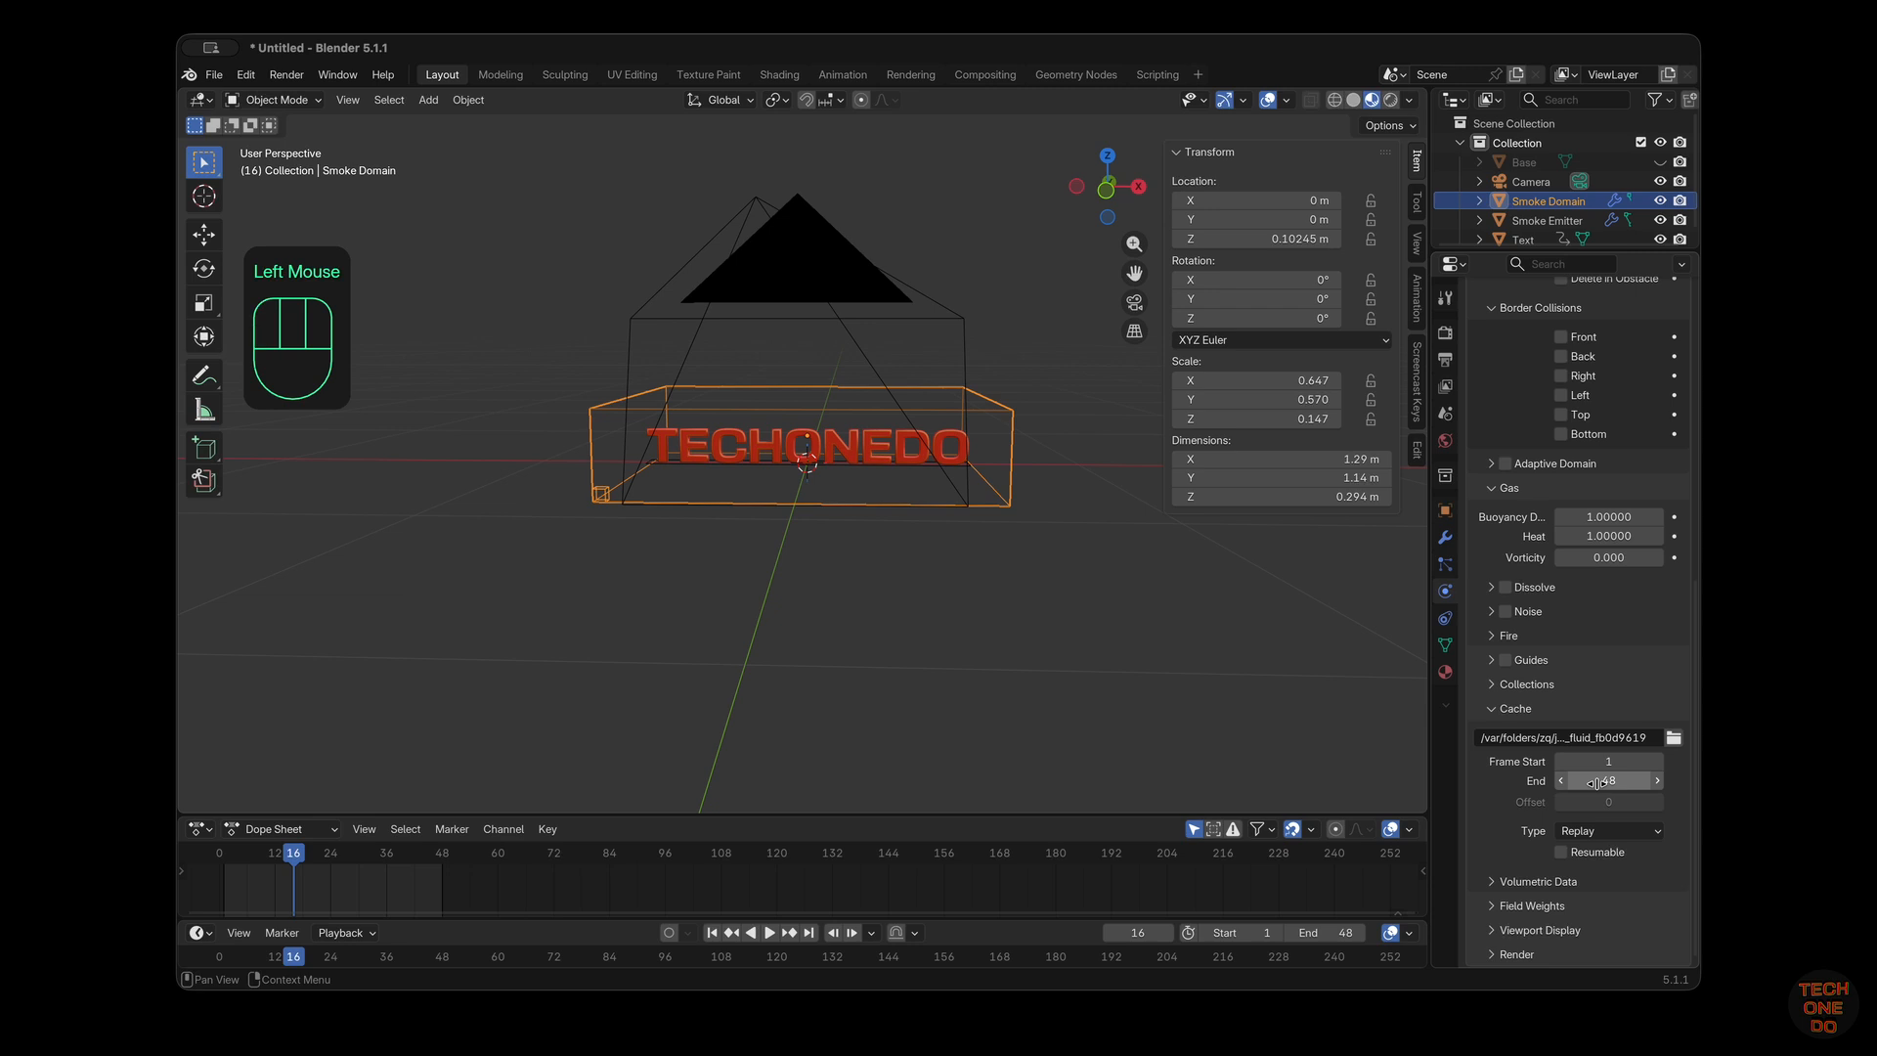
# Enable Noise and Dissolve in the Smoke Domain's gas settings
pyautogui.scroll(6, 1501, 824)
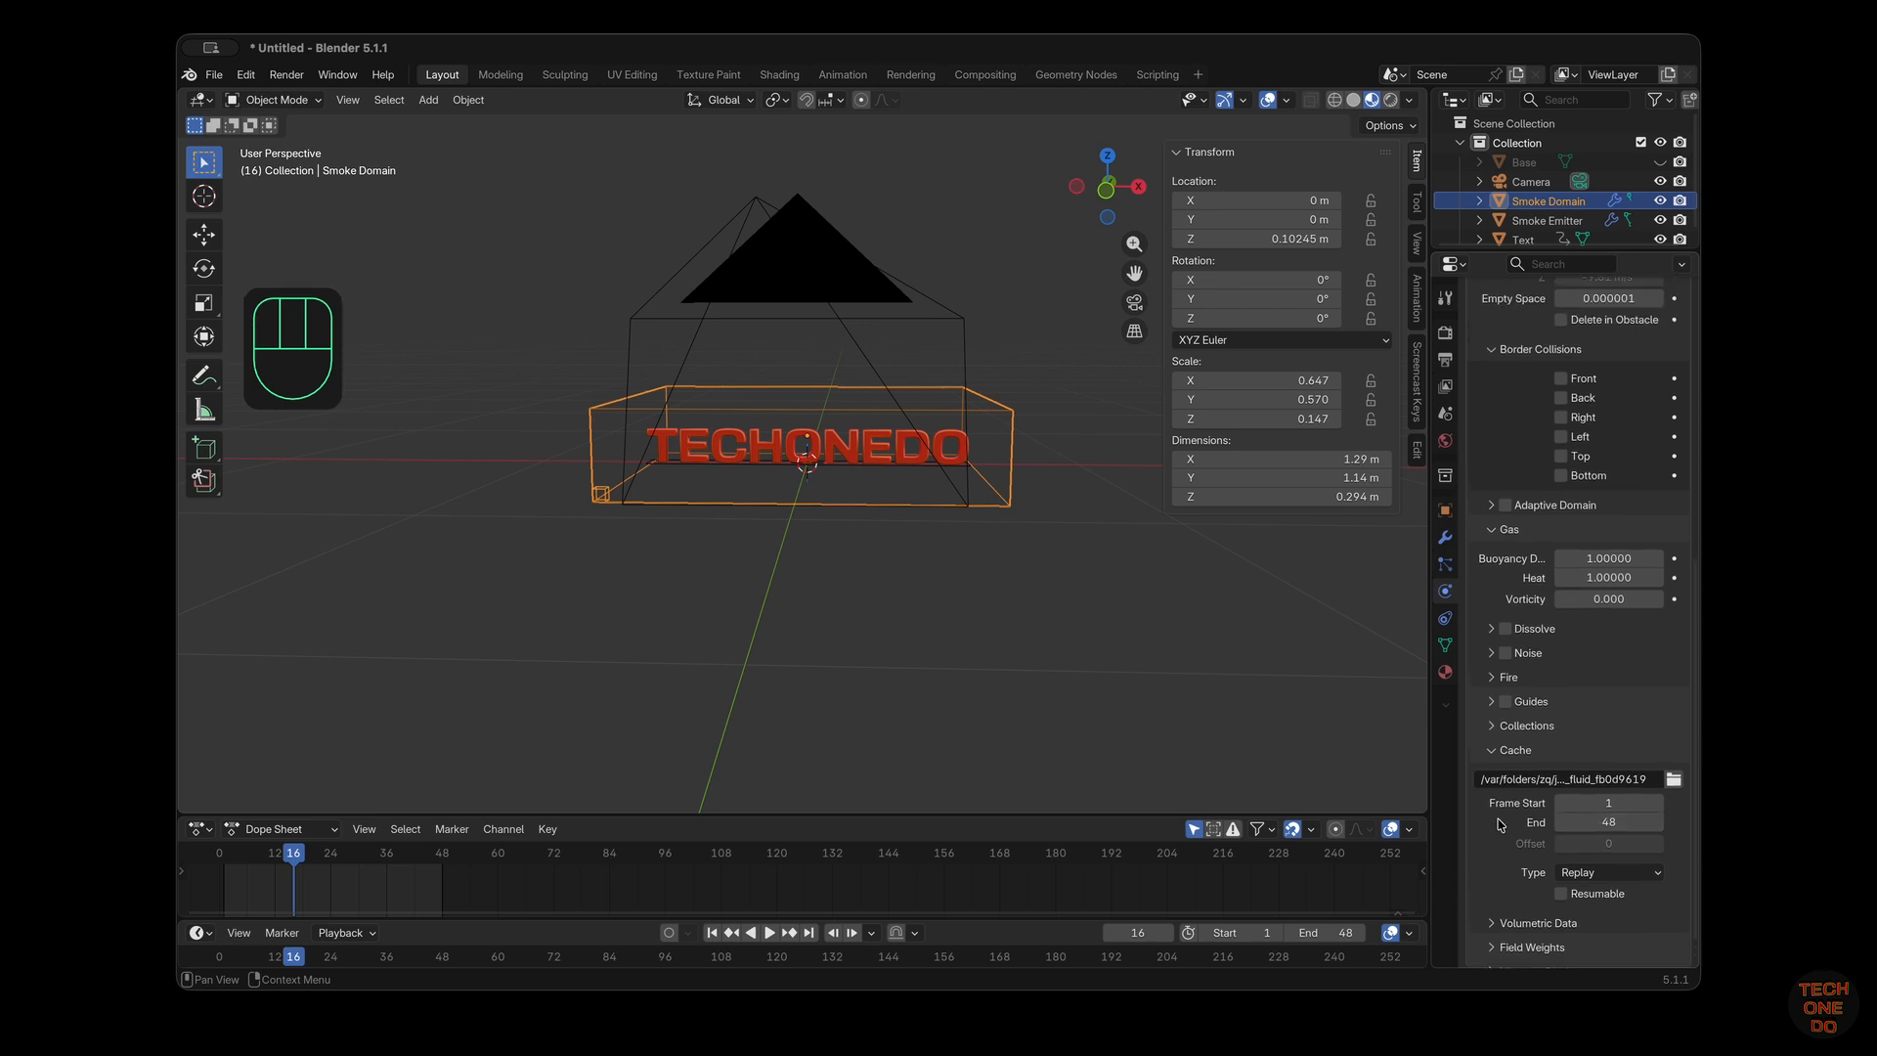
pyautogui.scroll(-3, 1500, 824)
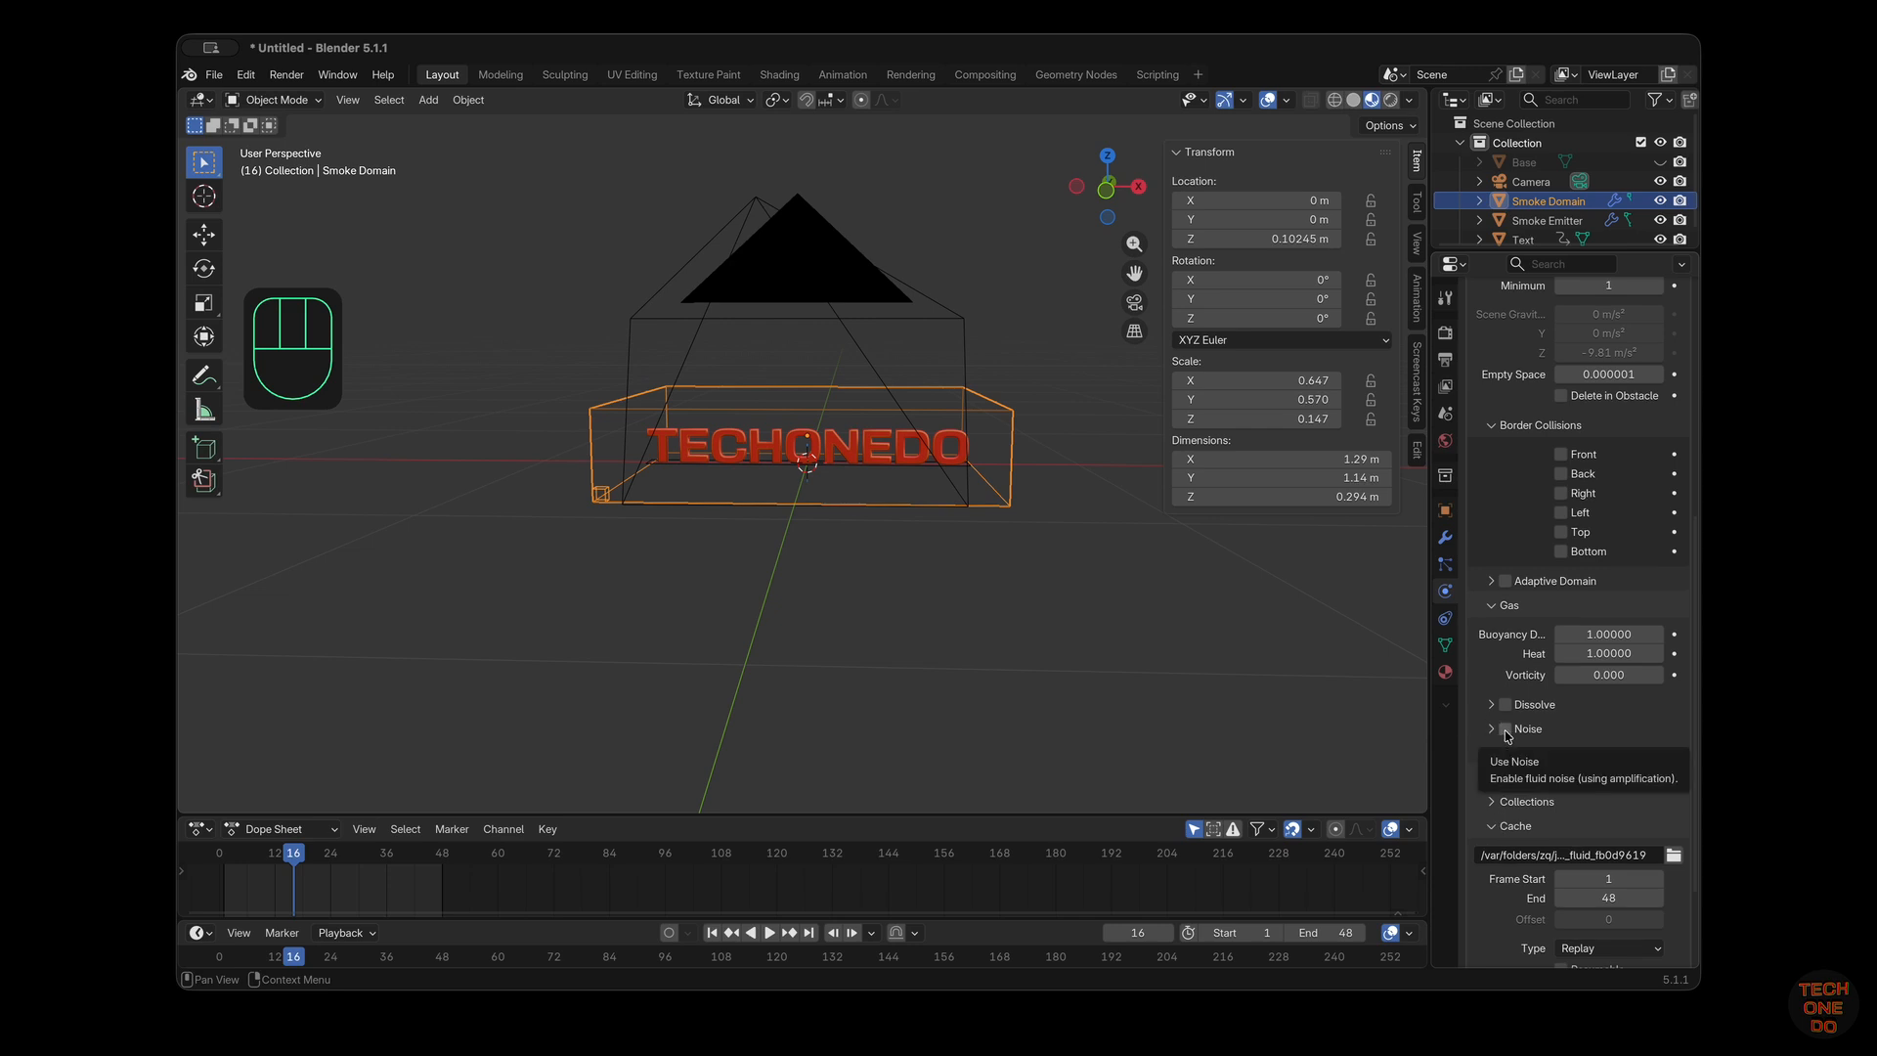
pyautogui.click(1505, 729)
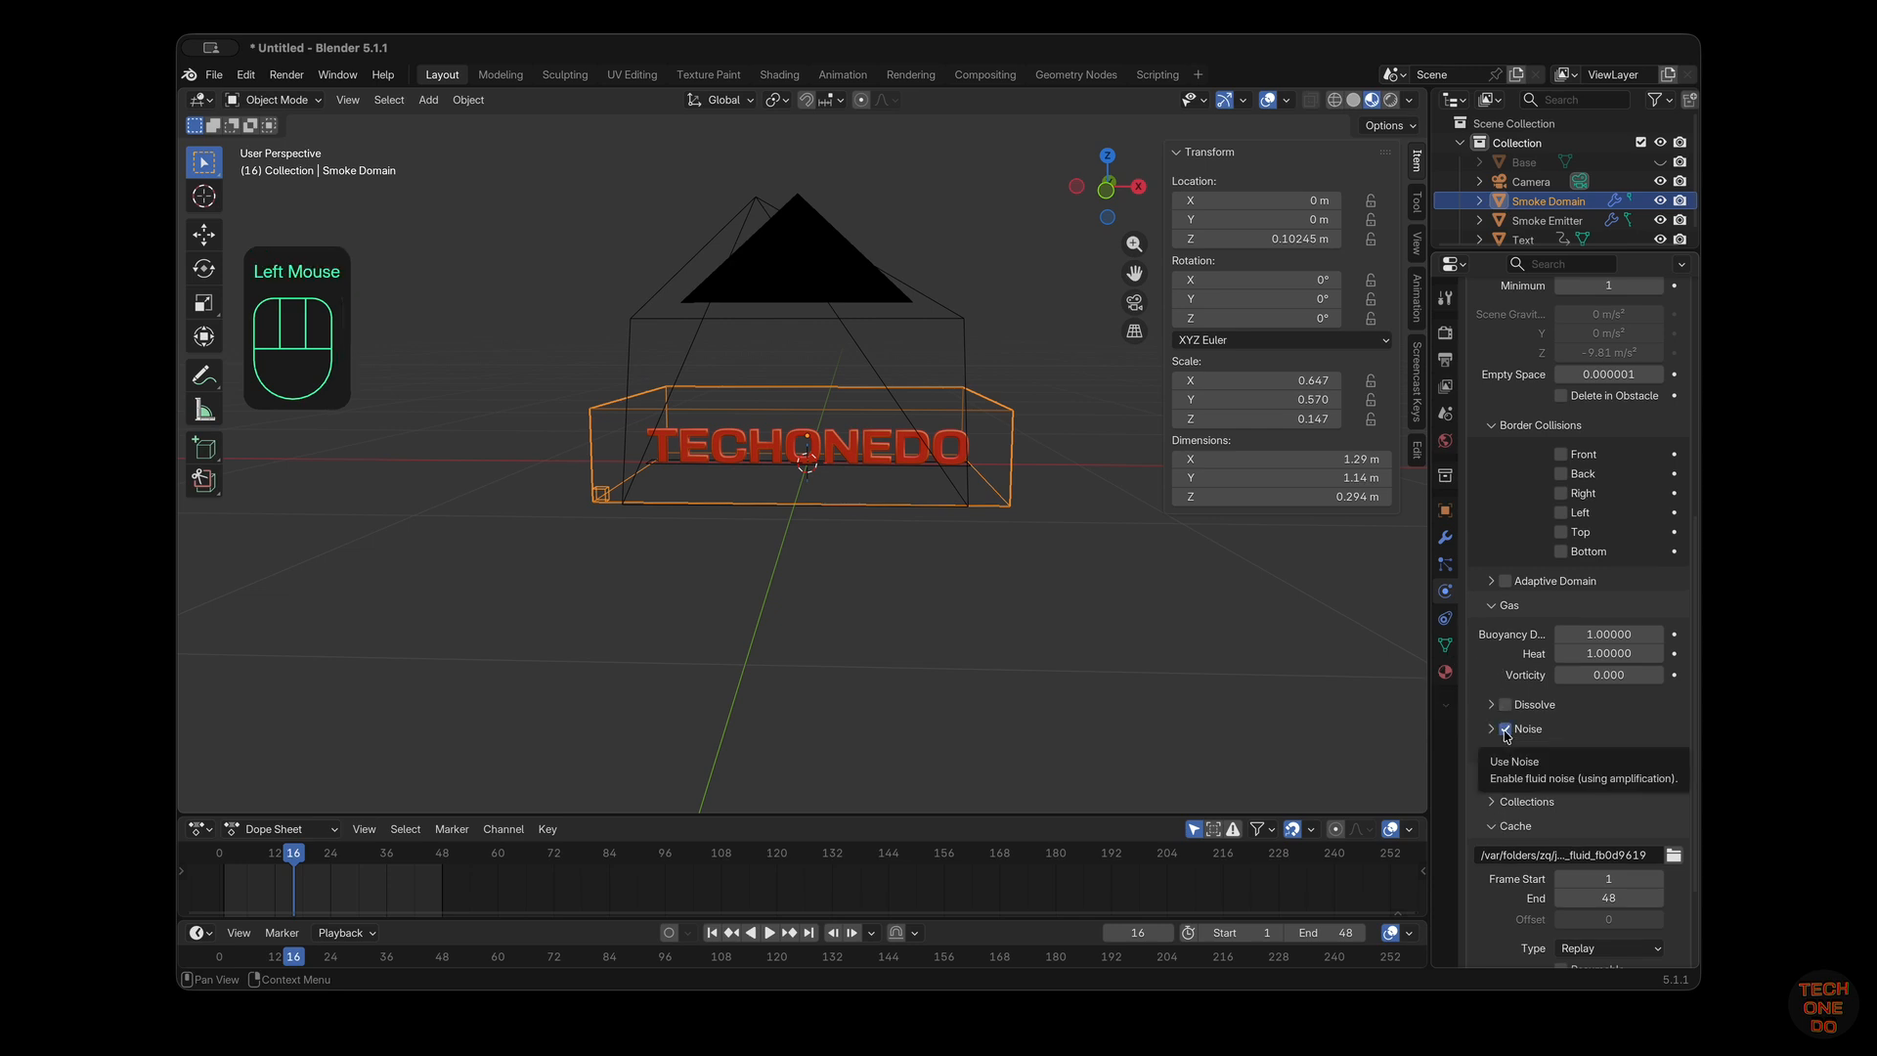
pyautogui.scroll(-2, 1480, 600)
pyautogui.click(1491, 612)
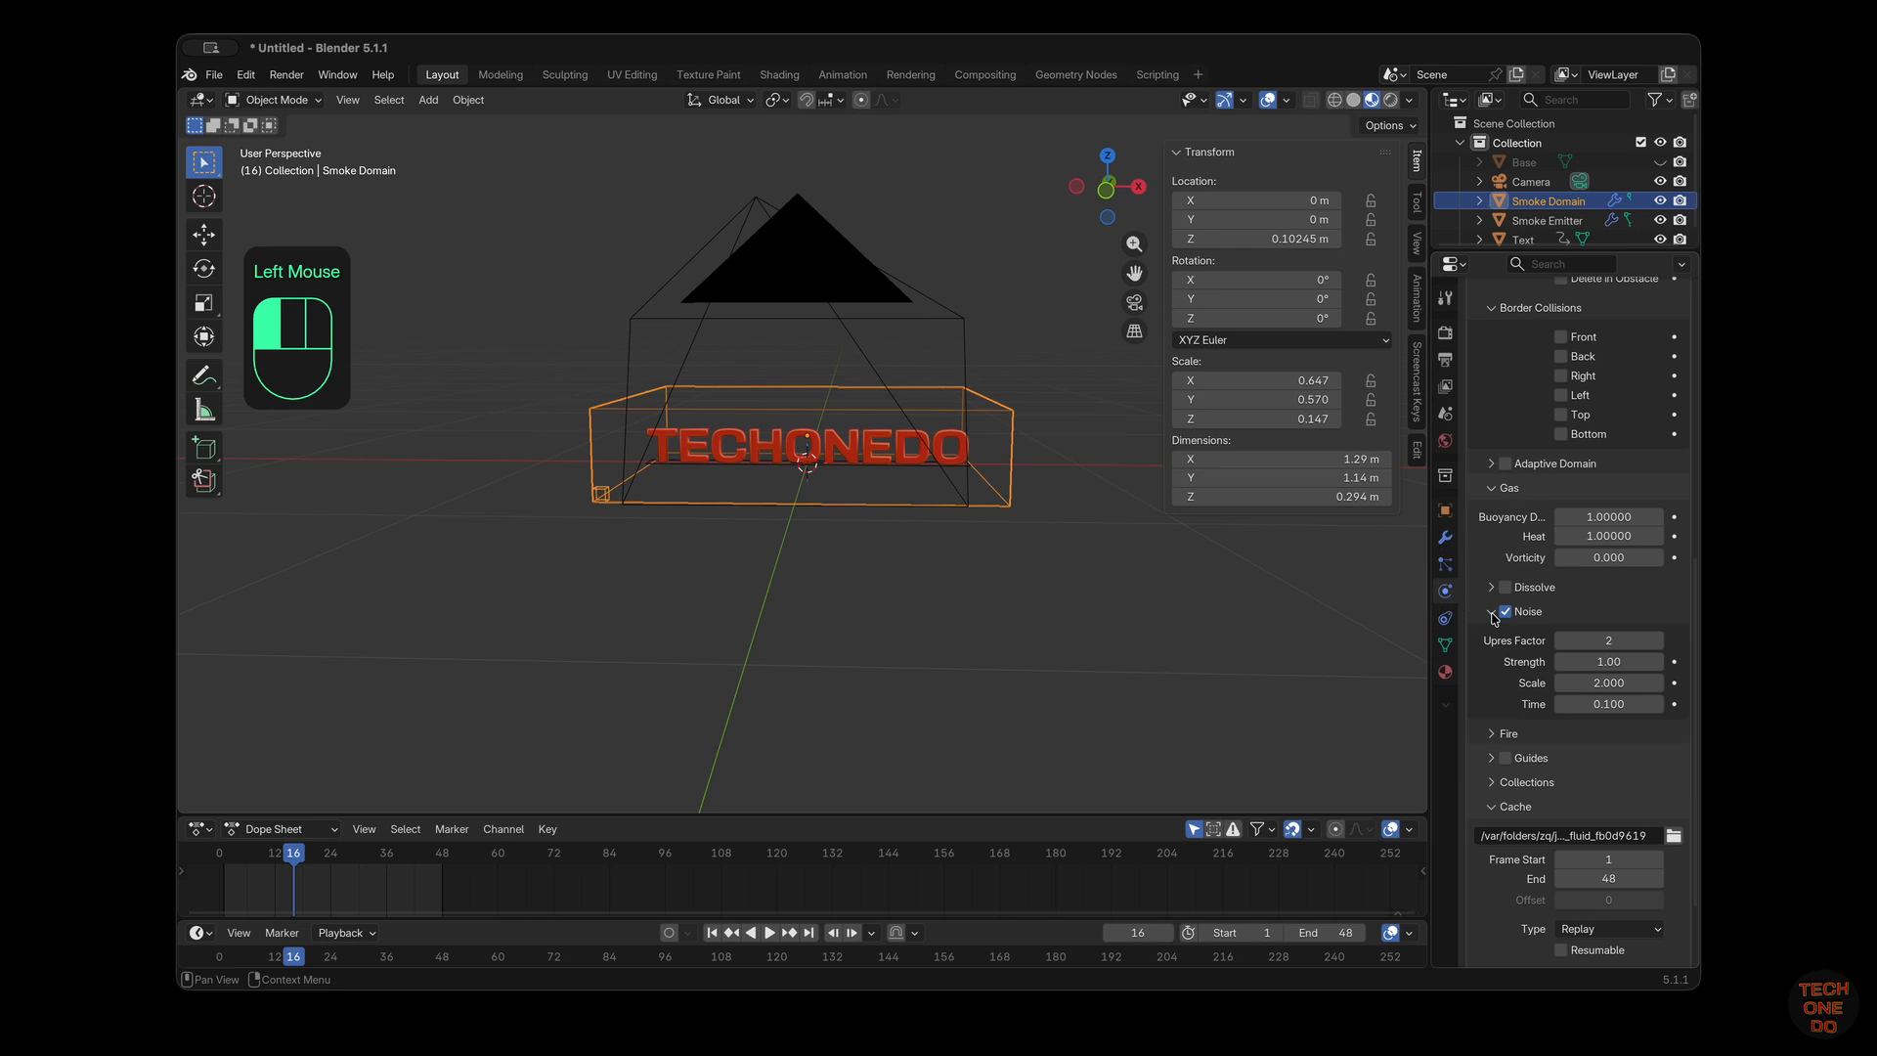
pyautogui.click(1491, 587)
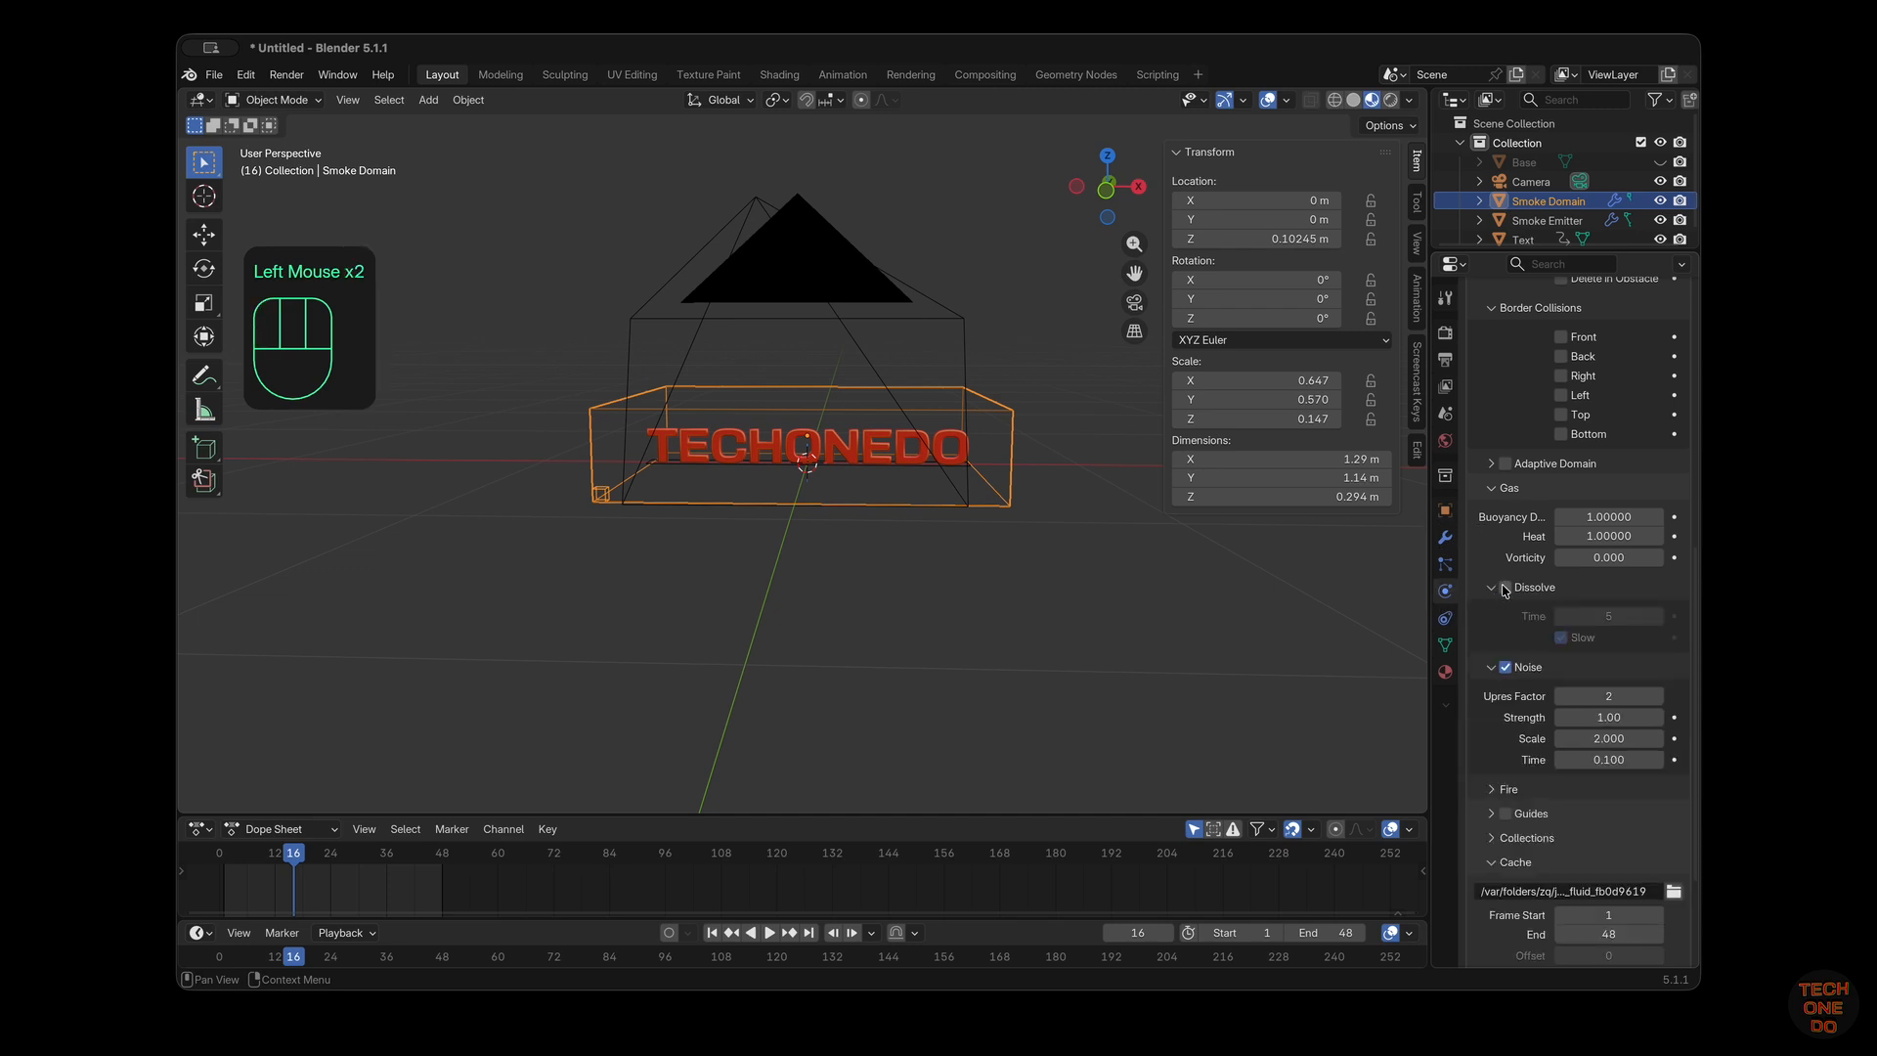
pyautogui.click(1505, 587)
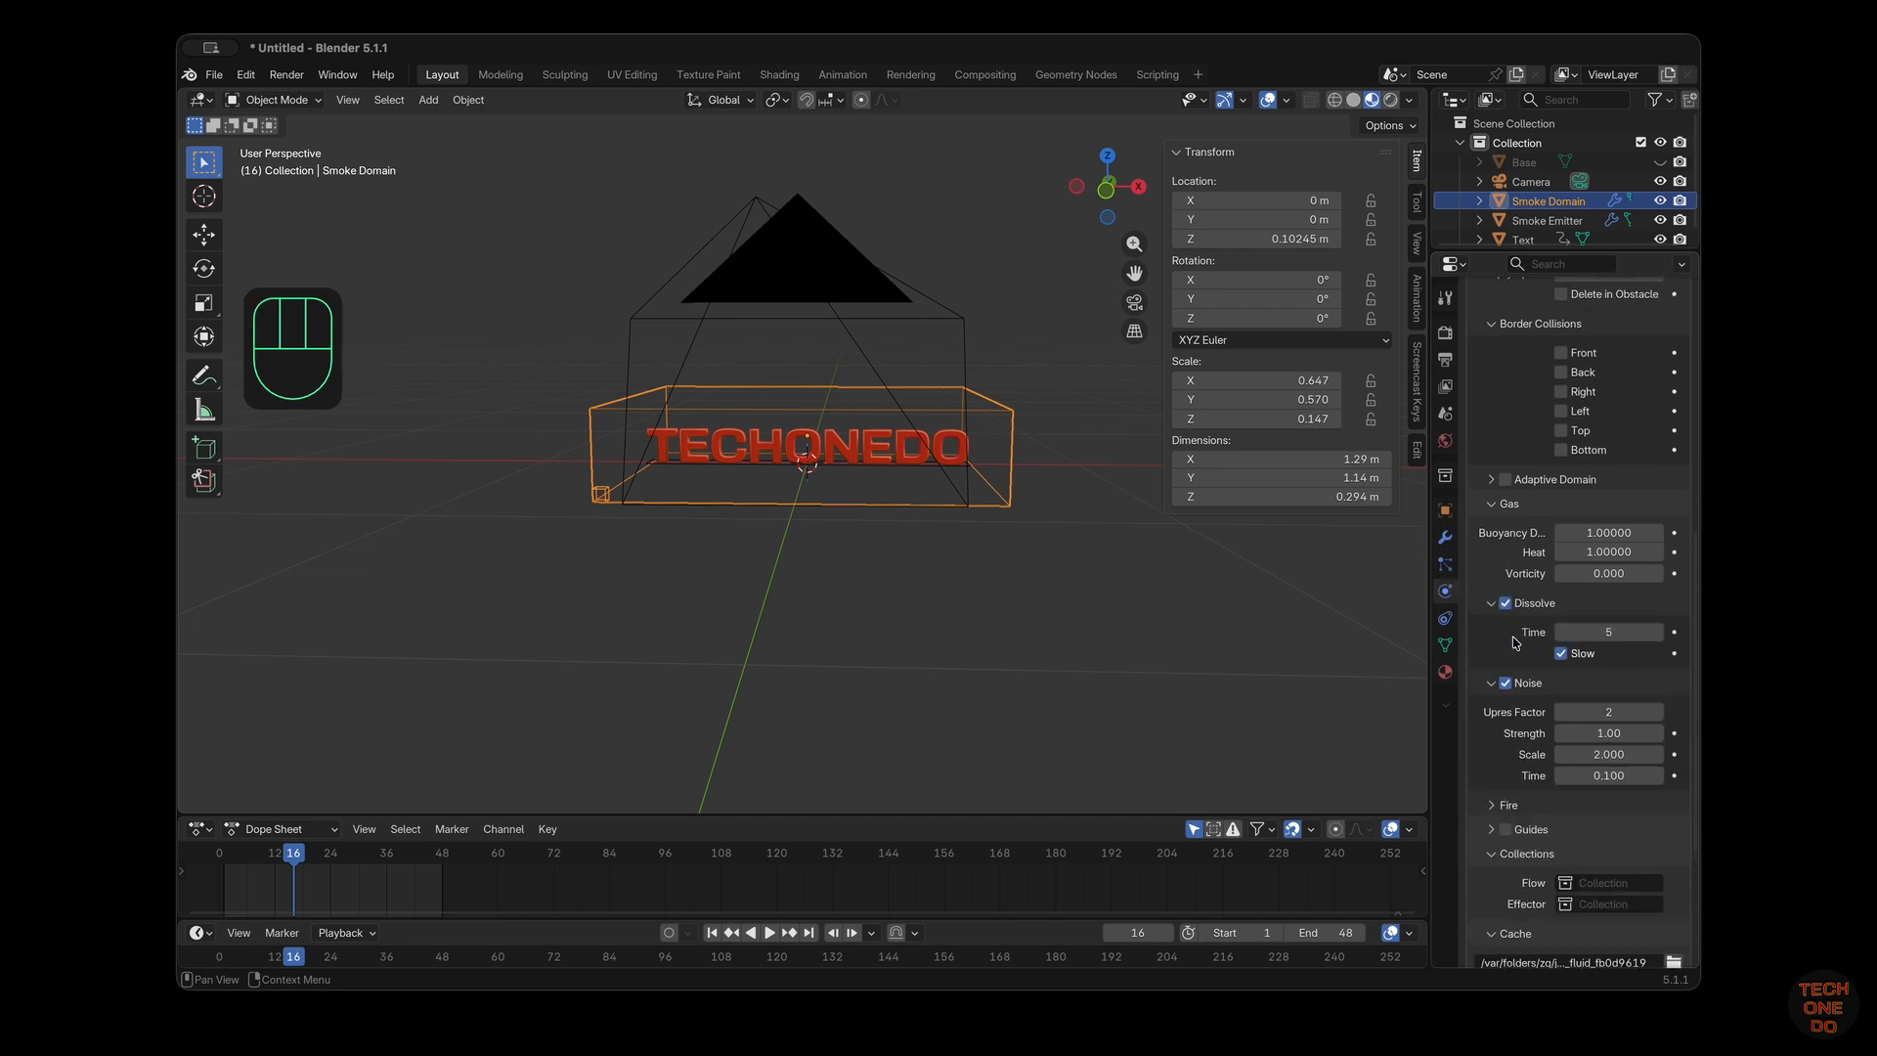
# Set the Smoke Emitter's flow source to Particle System and assign its own particle system
pyautogui.scroll(10, 1513, 643)
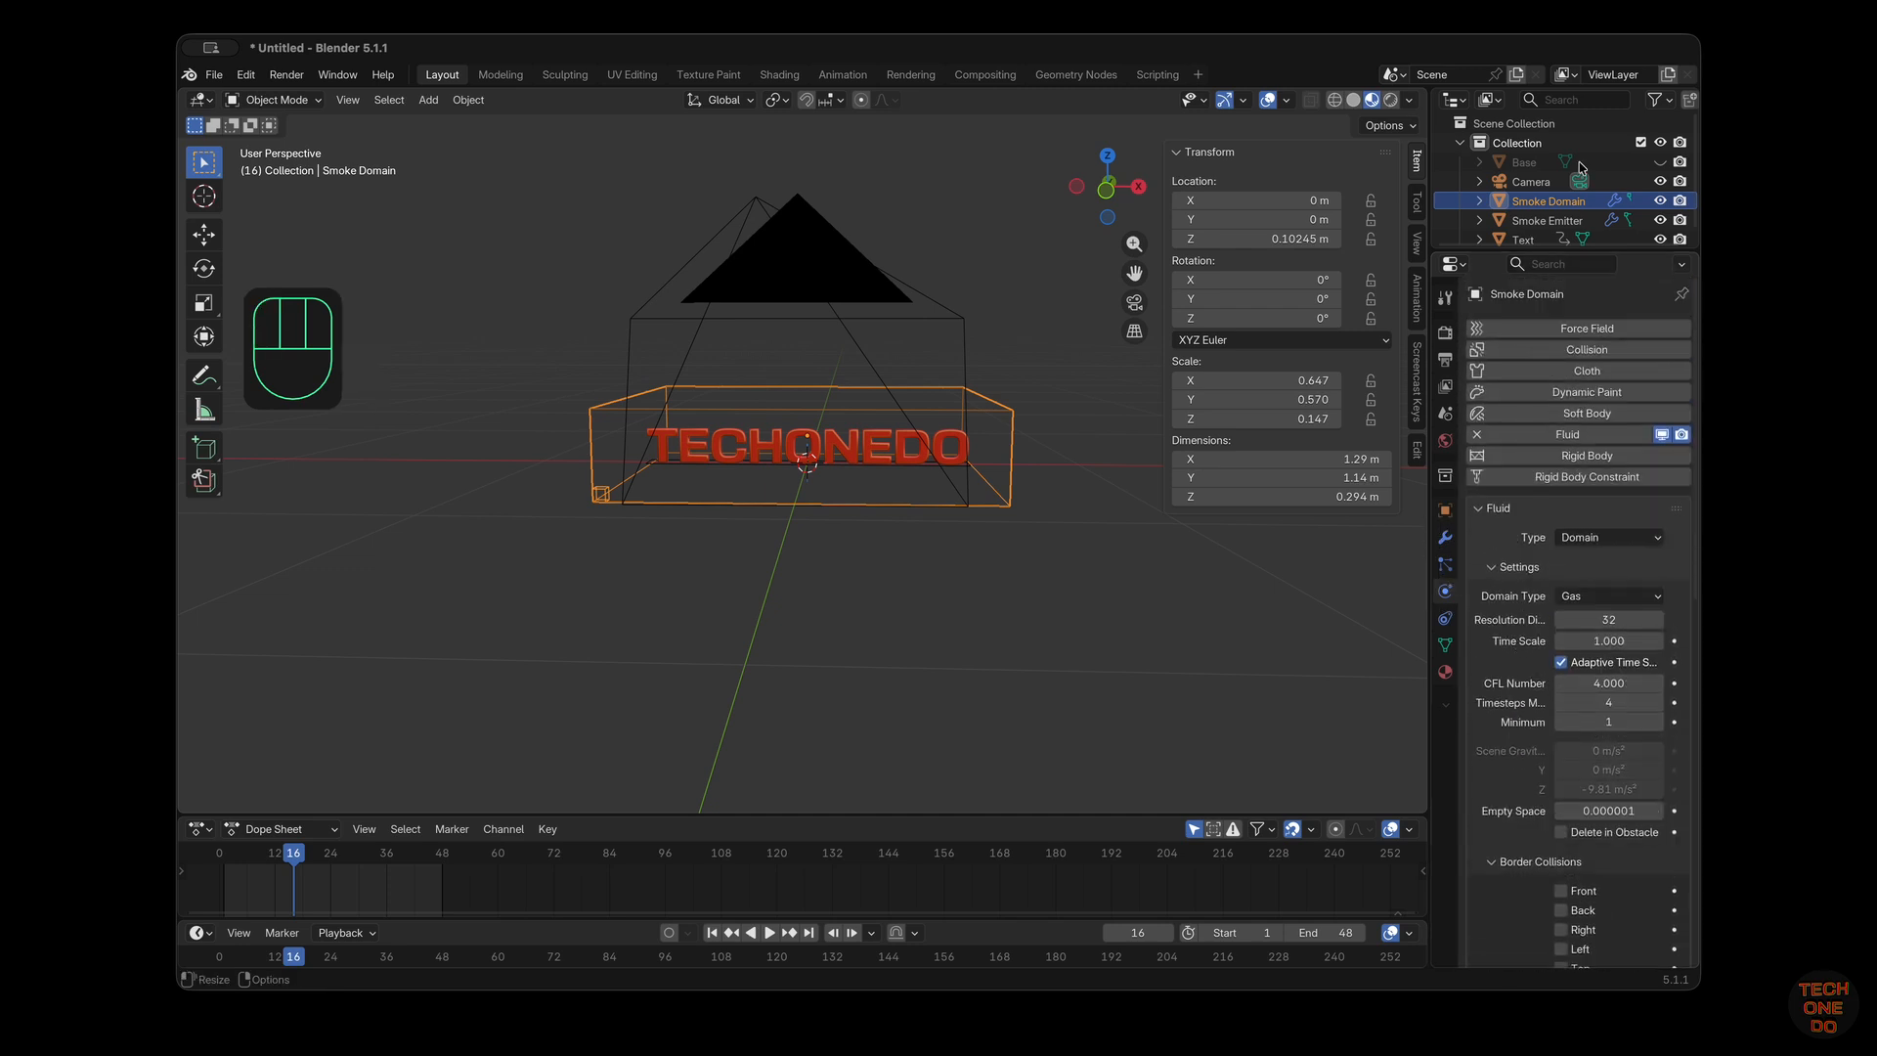
pyautogui.click(1547, 220)
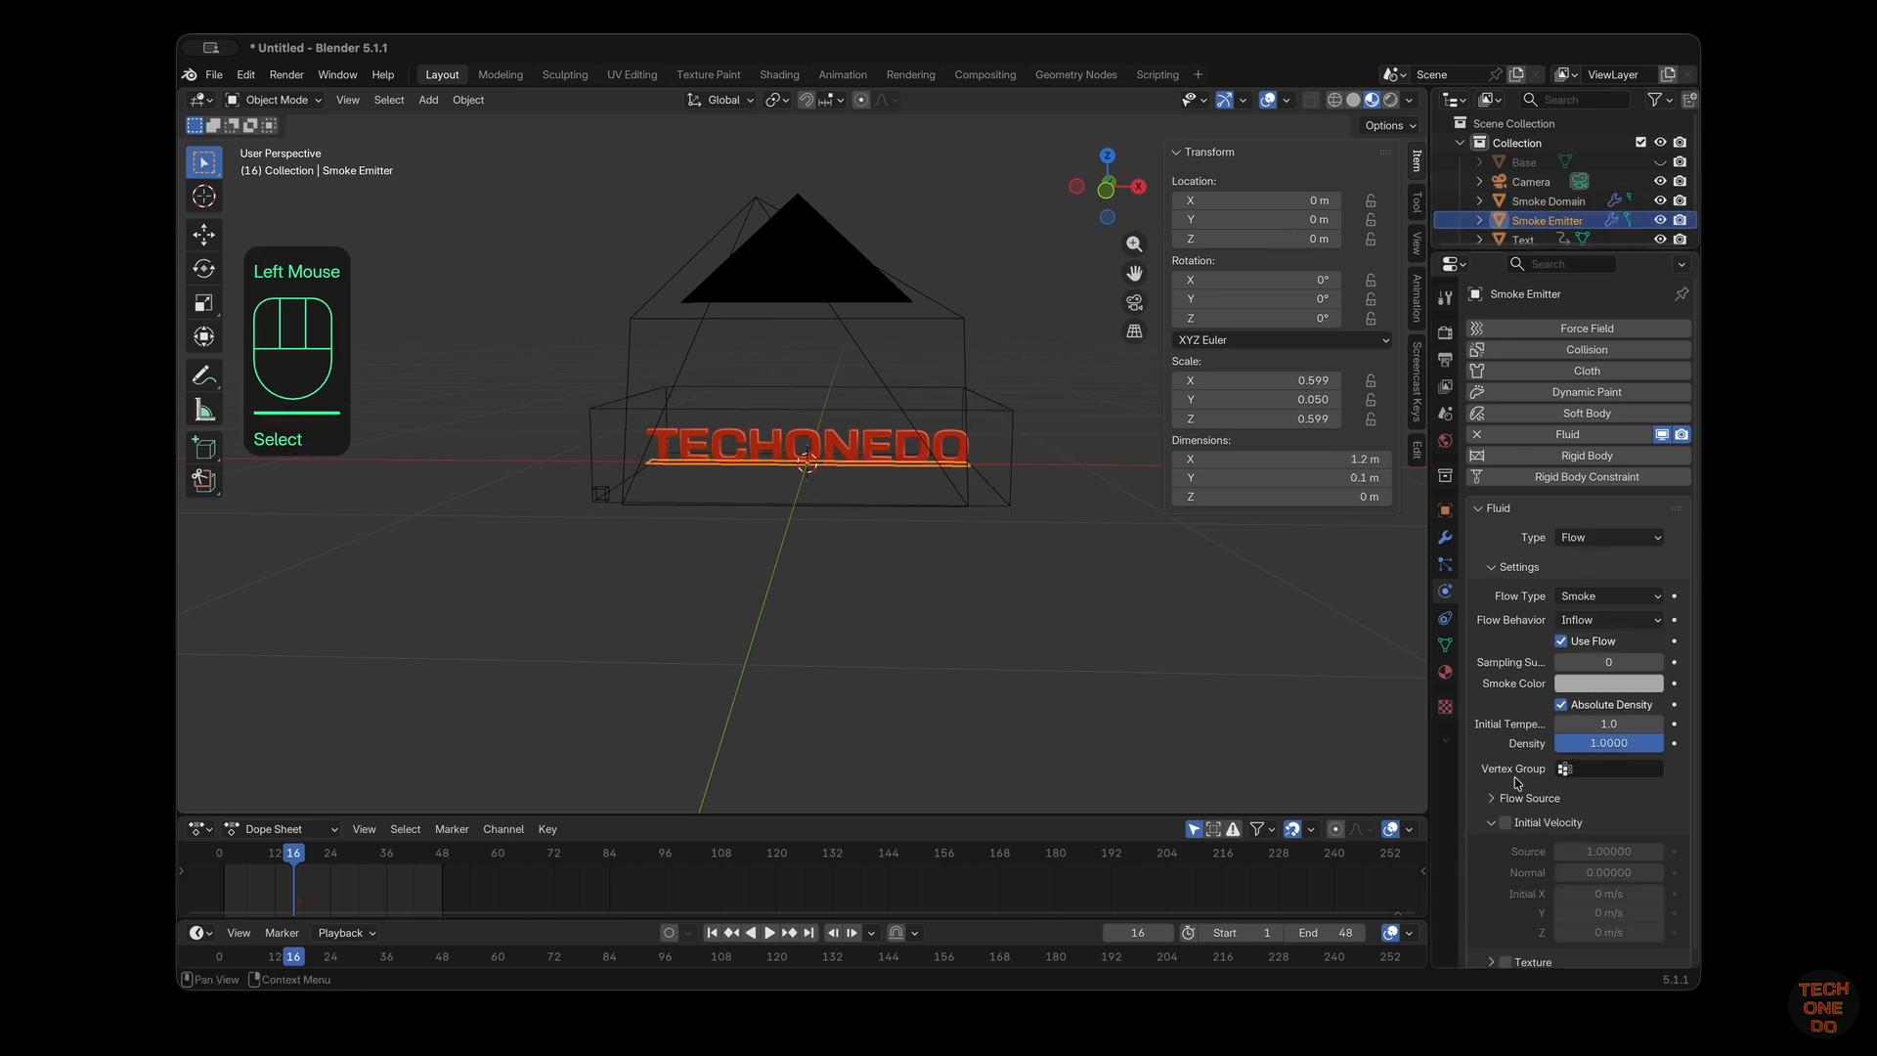
pyautogui.click(1588, 770)
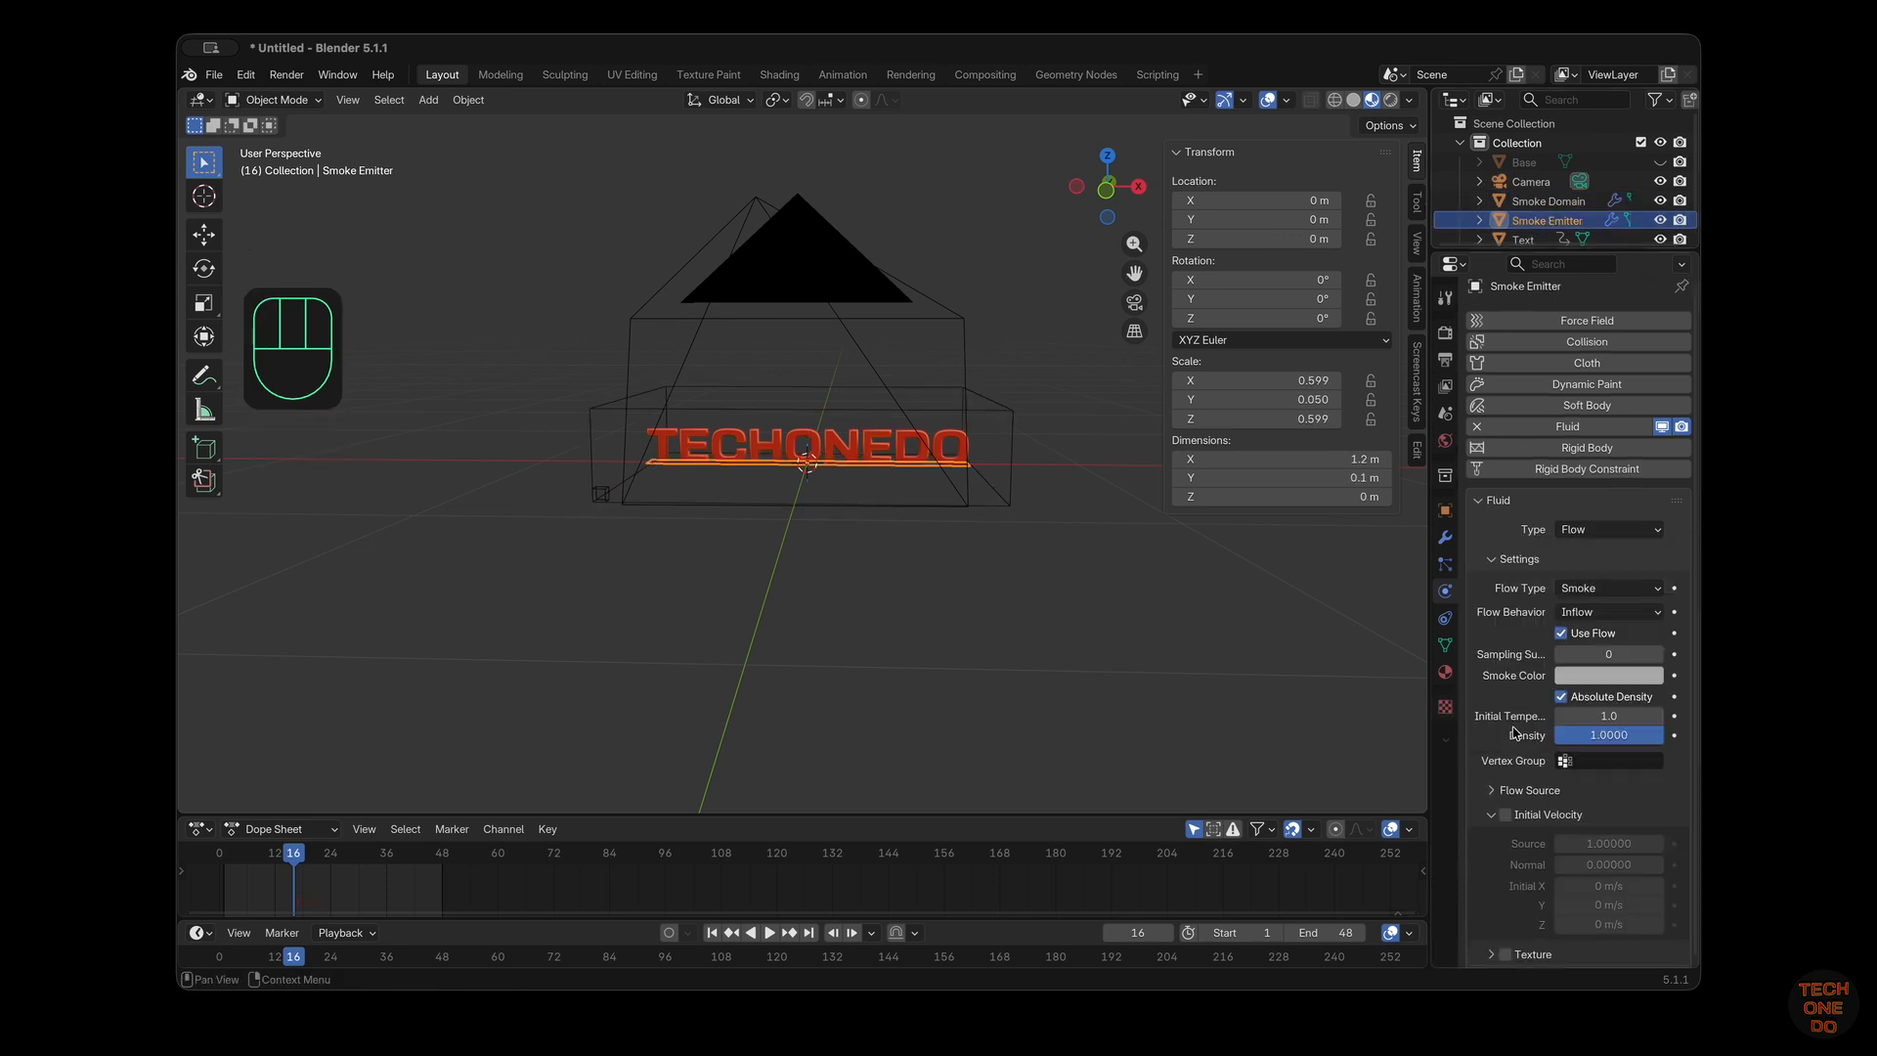
pyautogui.click(1488, 791)
pyautogui.scroll(-3, 1584, 743)
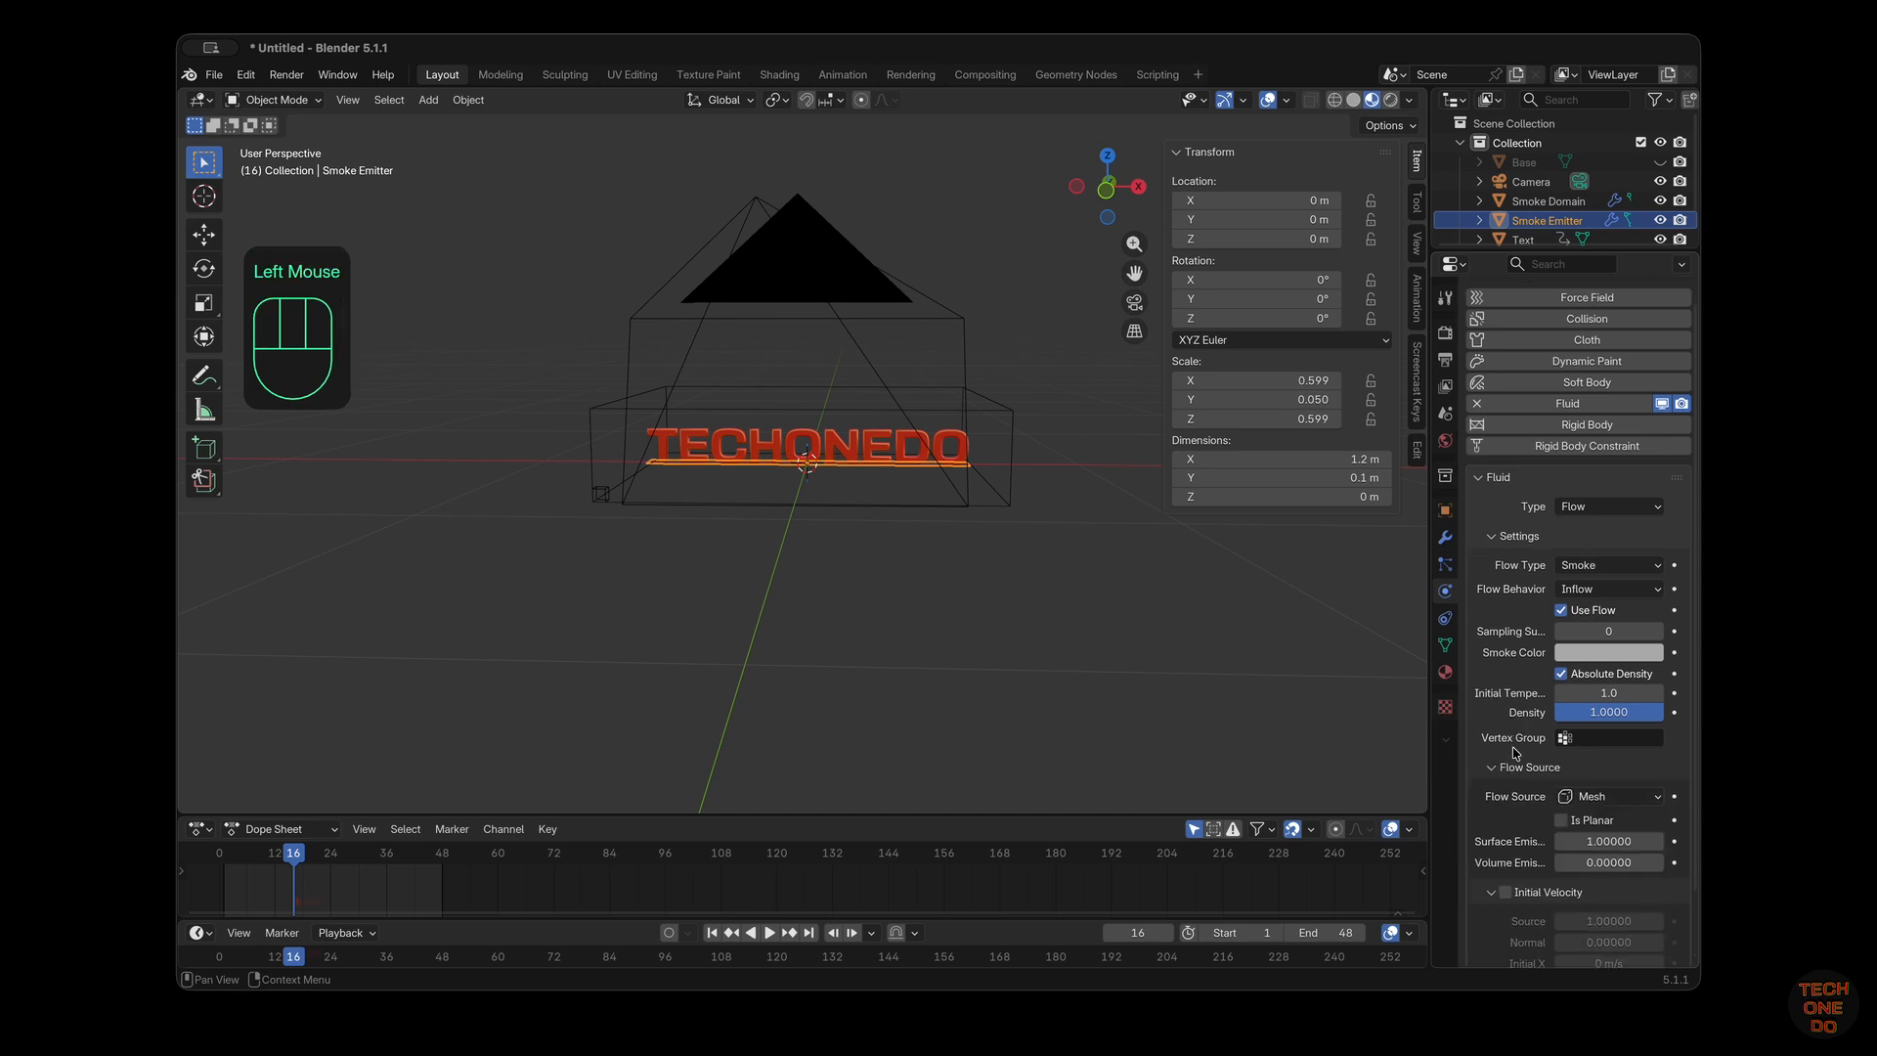
pyautogui.click(1621, 721)
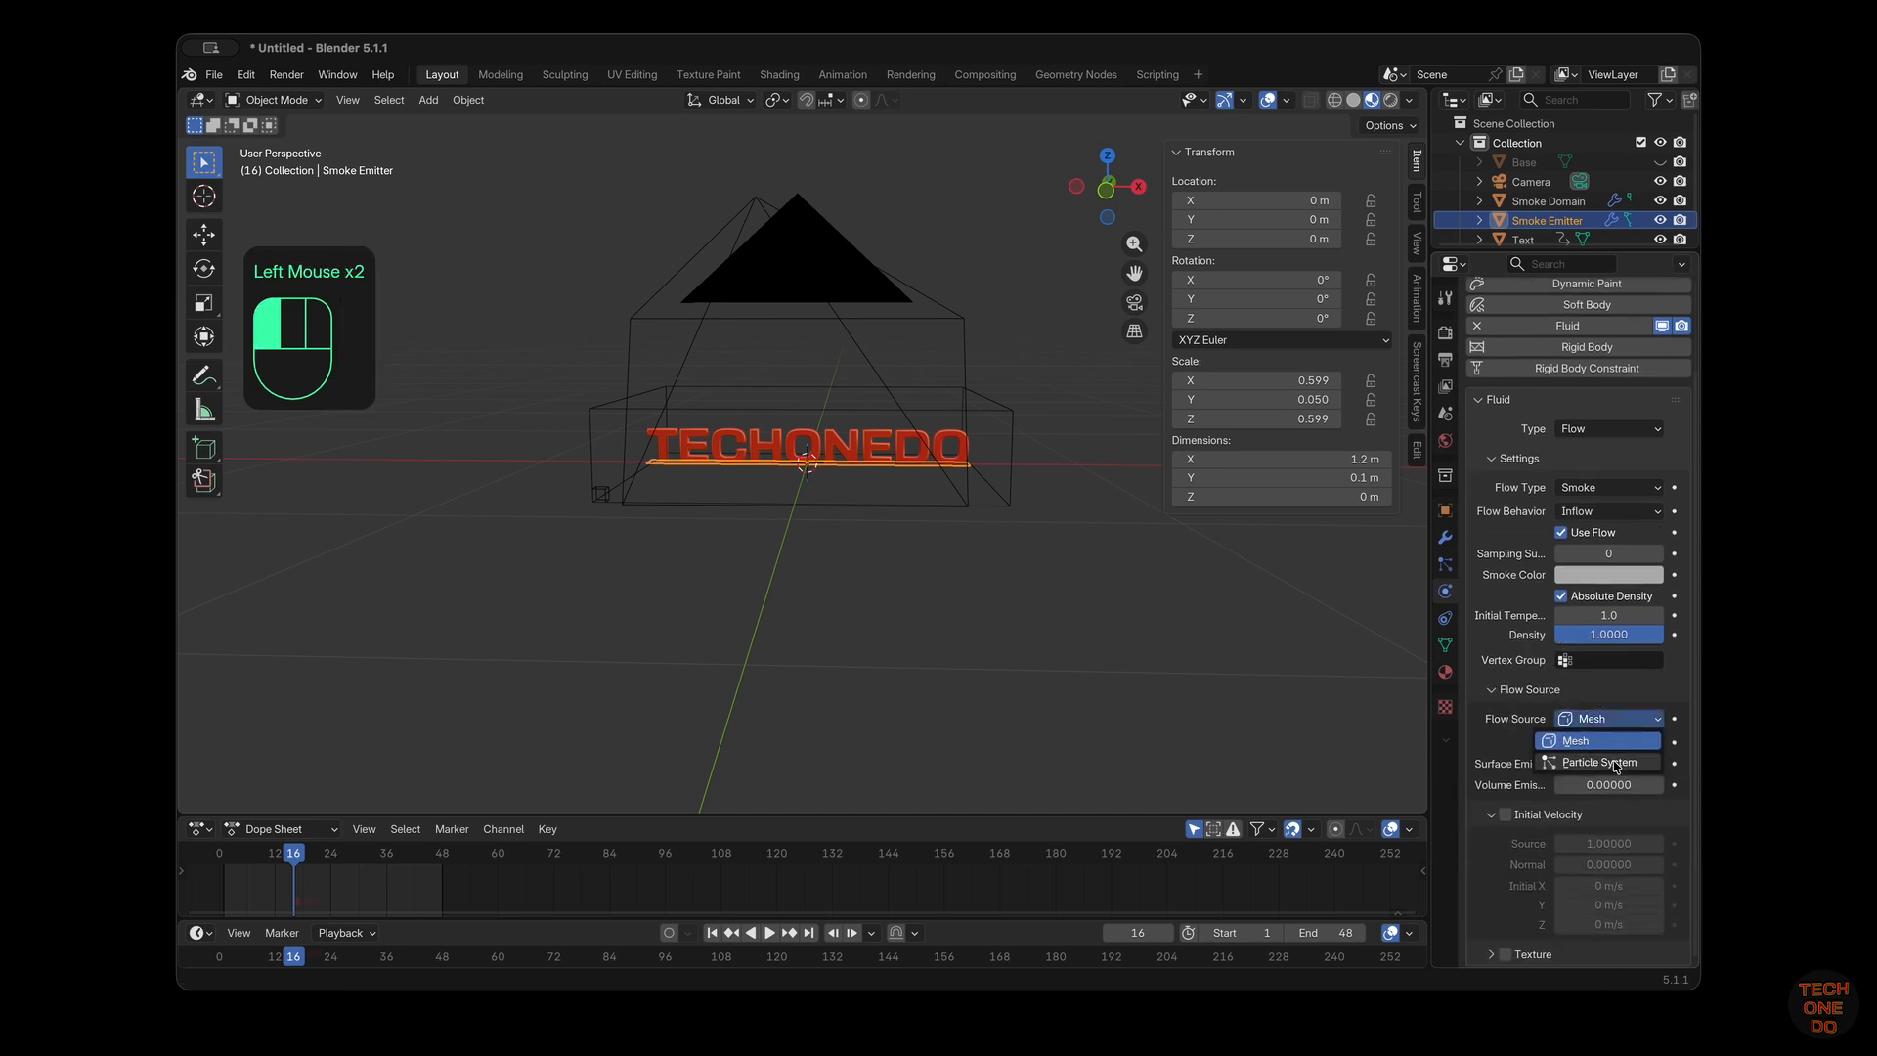
pyautogui.click(1612, 740)
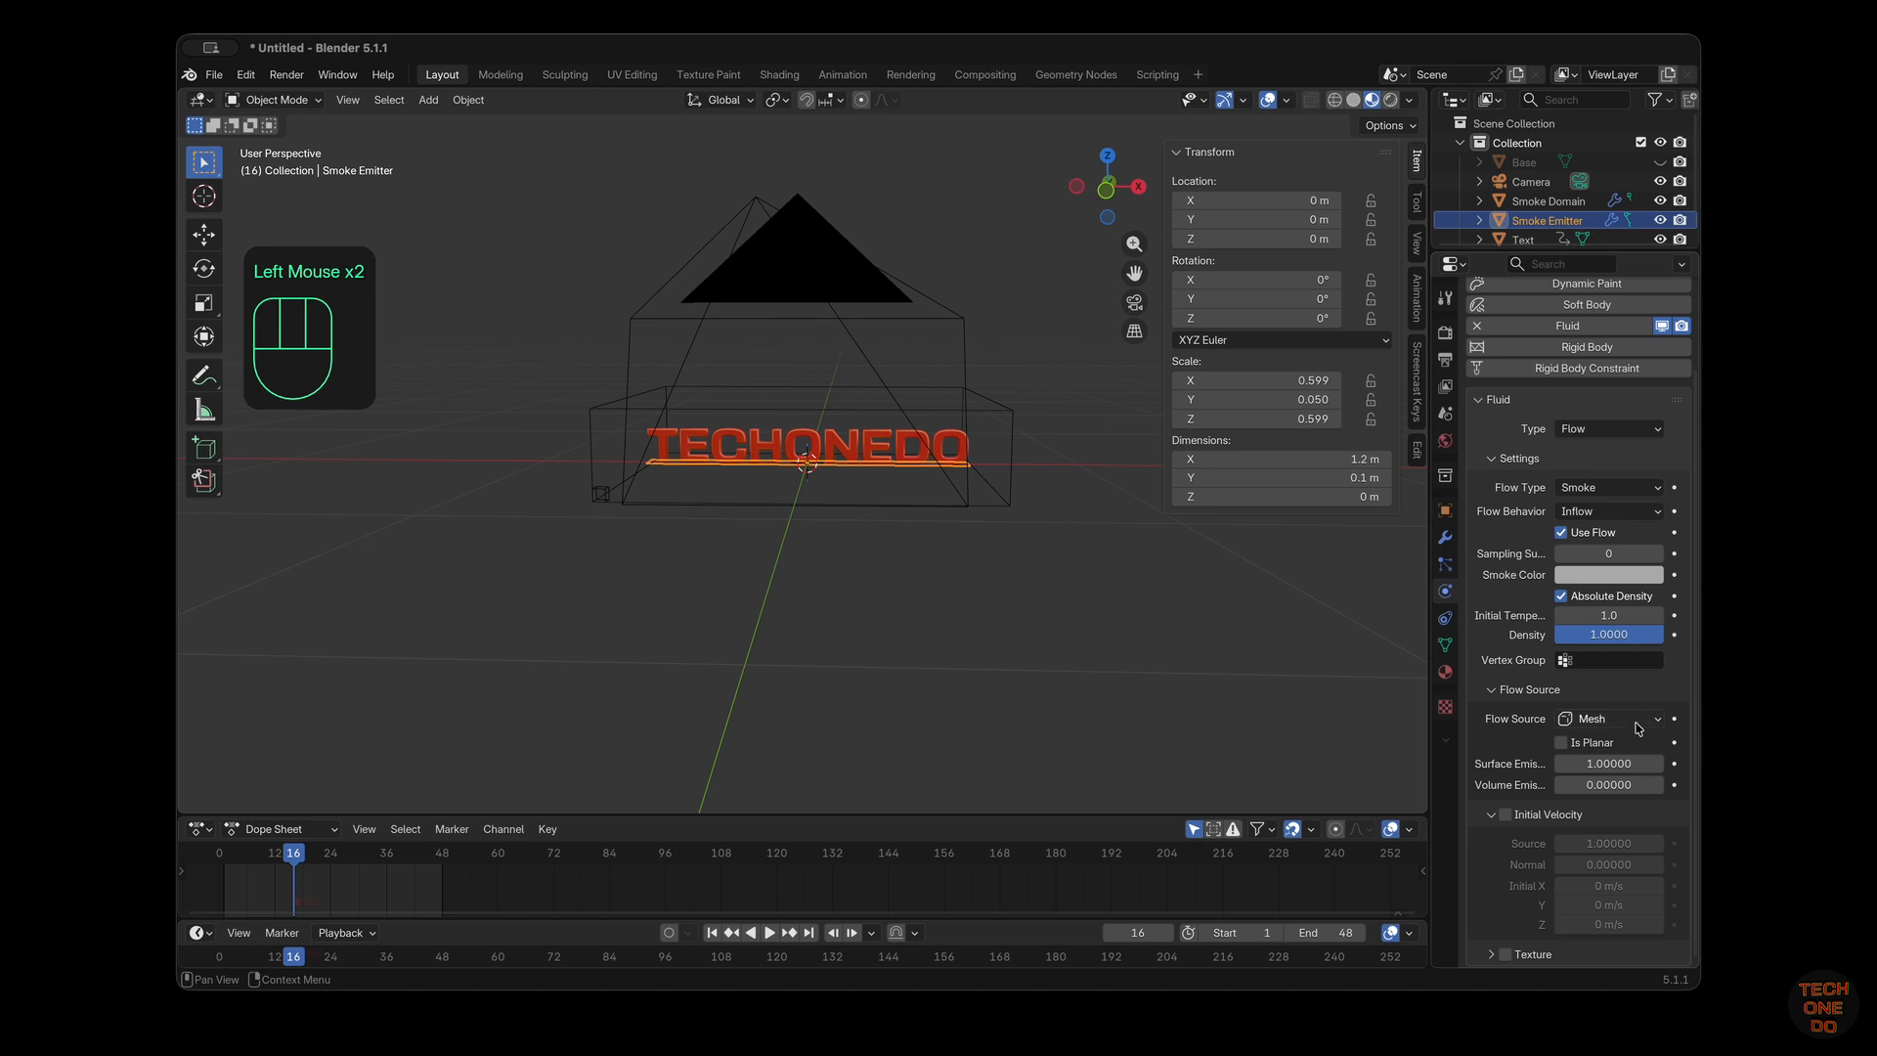
pyautogui.moveTo(1639, 726); pyautogui.dragTo(1605, 766)
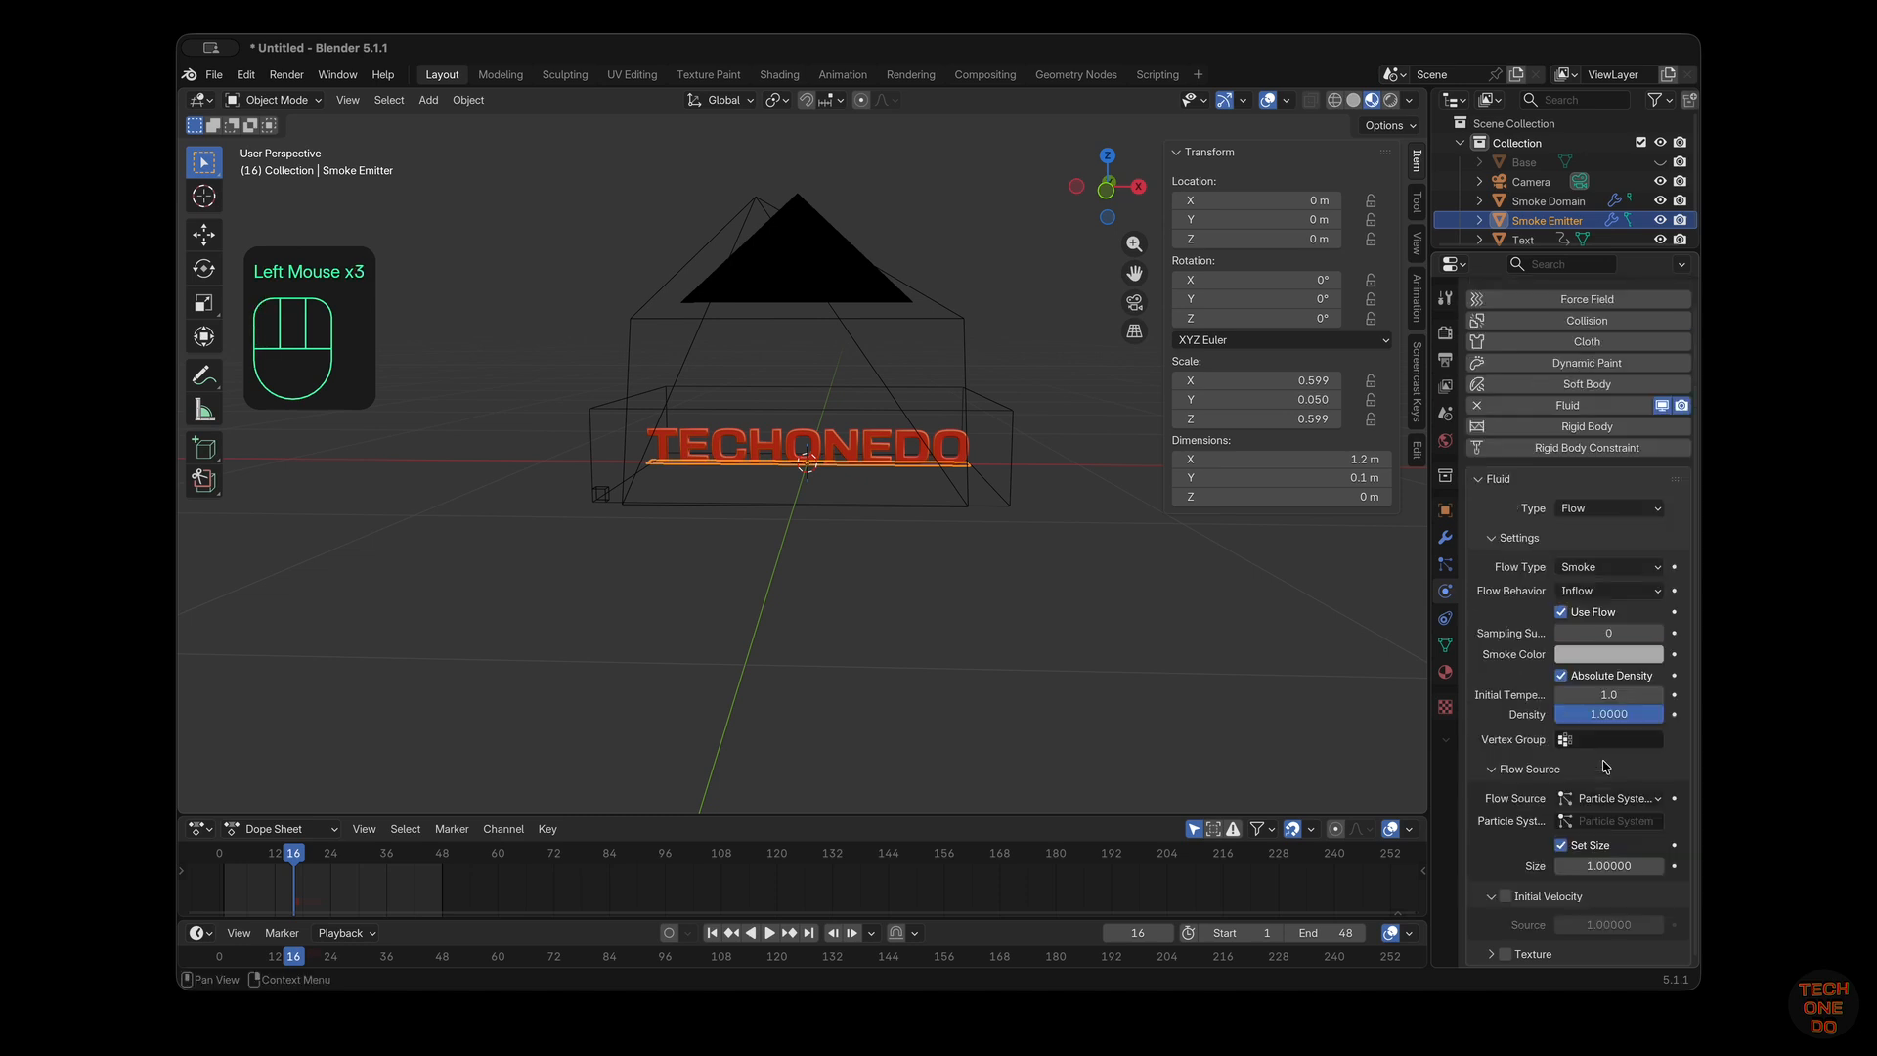
pyautogui.click(1616, 822)
pyautogui.click(1623, 821)
pyautogui.click(1525, 617)
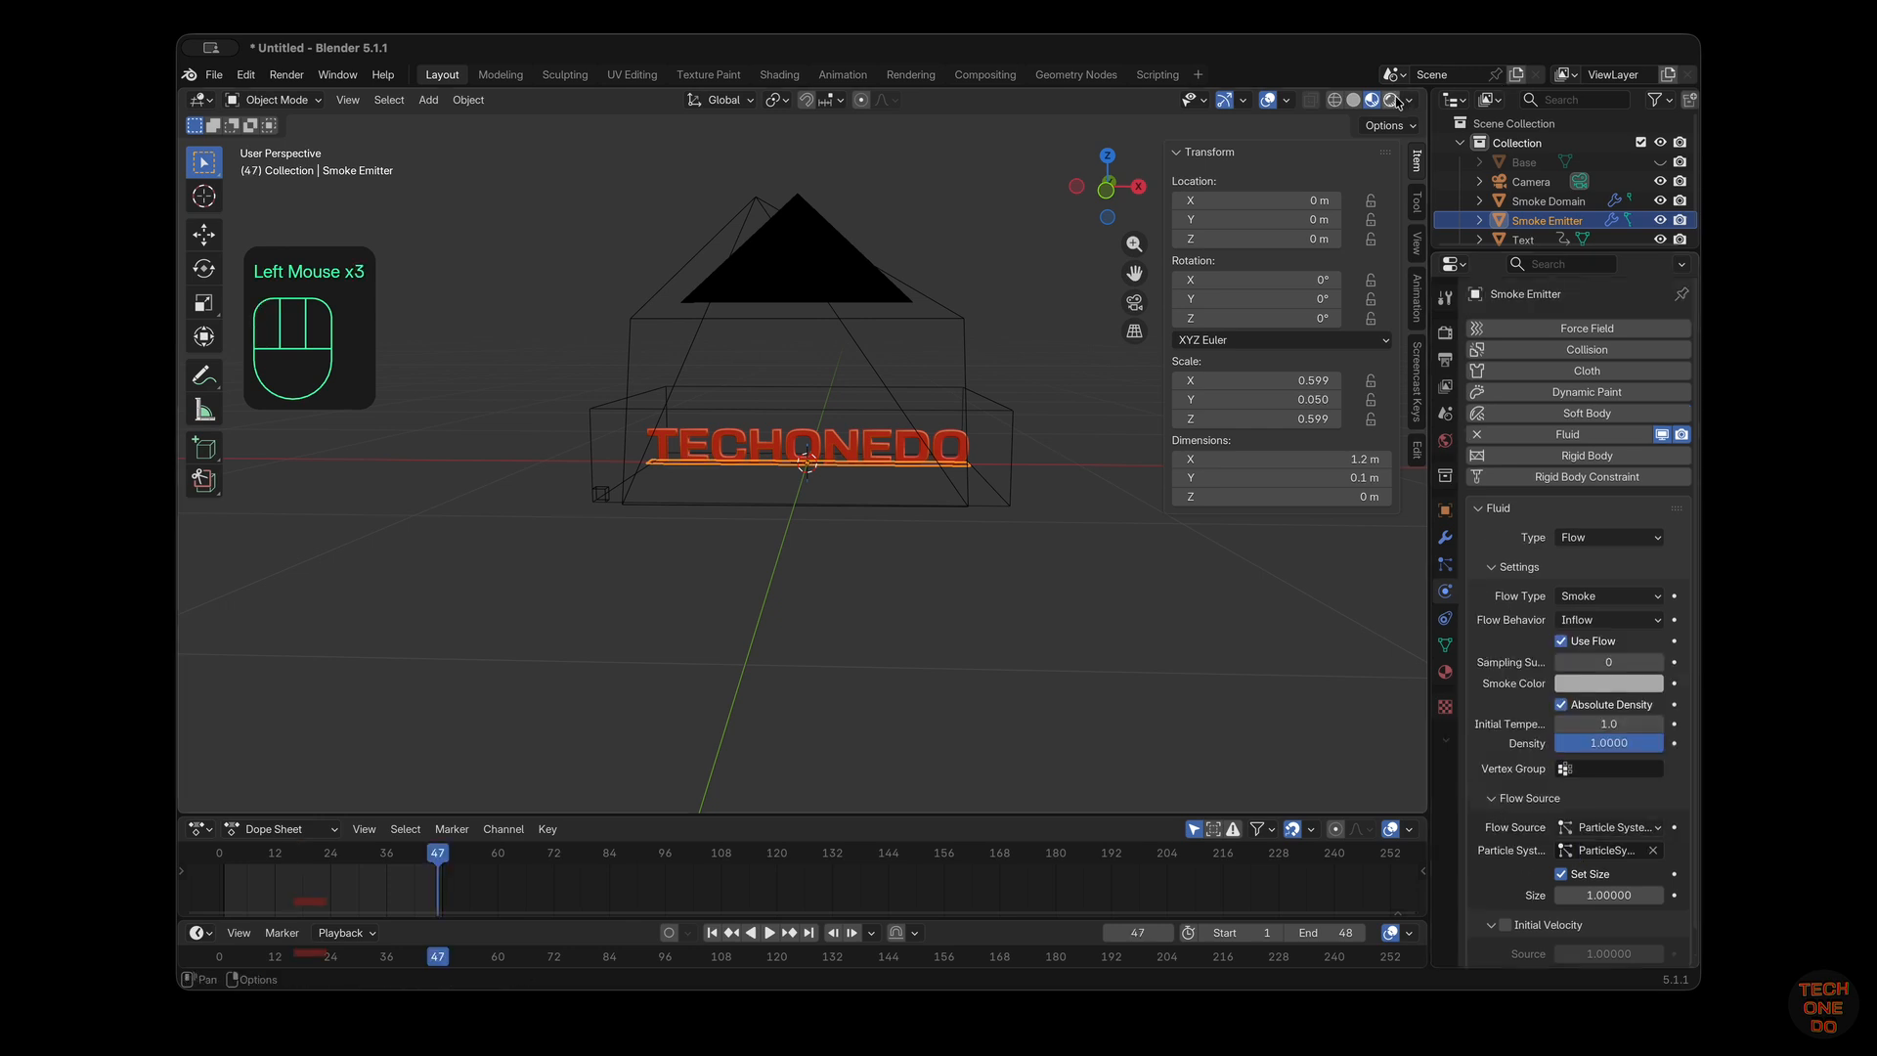
# In rendered shading, add a Sun light and raise it about 0.43 m along Z above the text
pyautogui.click(1392, 100)
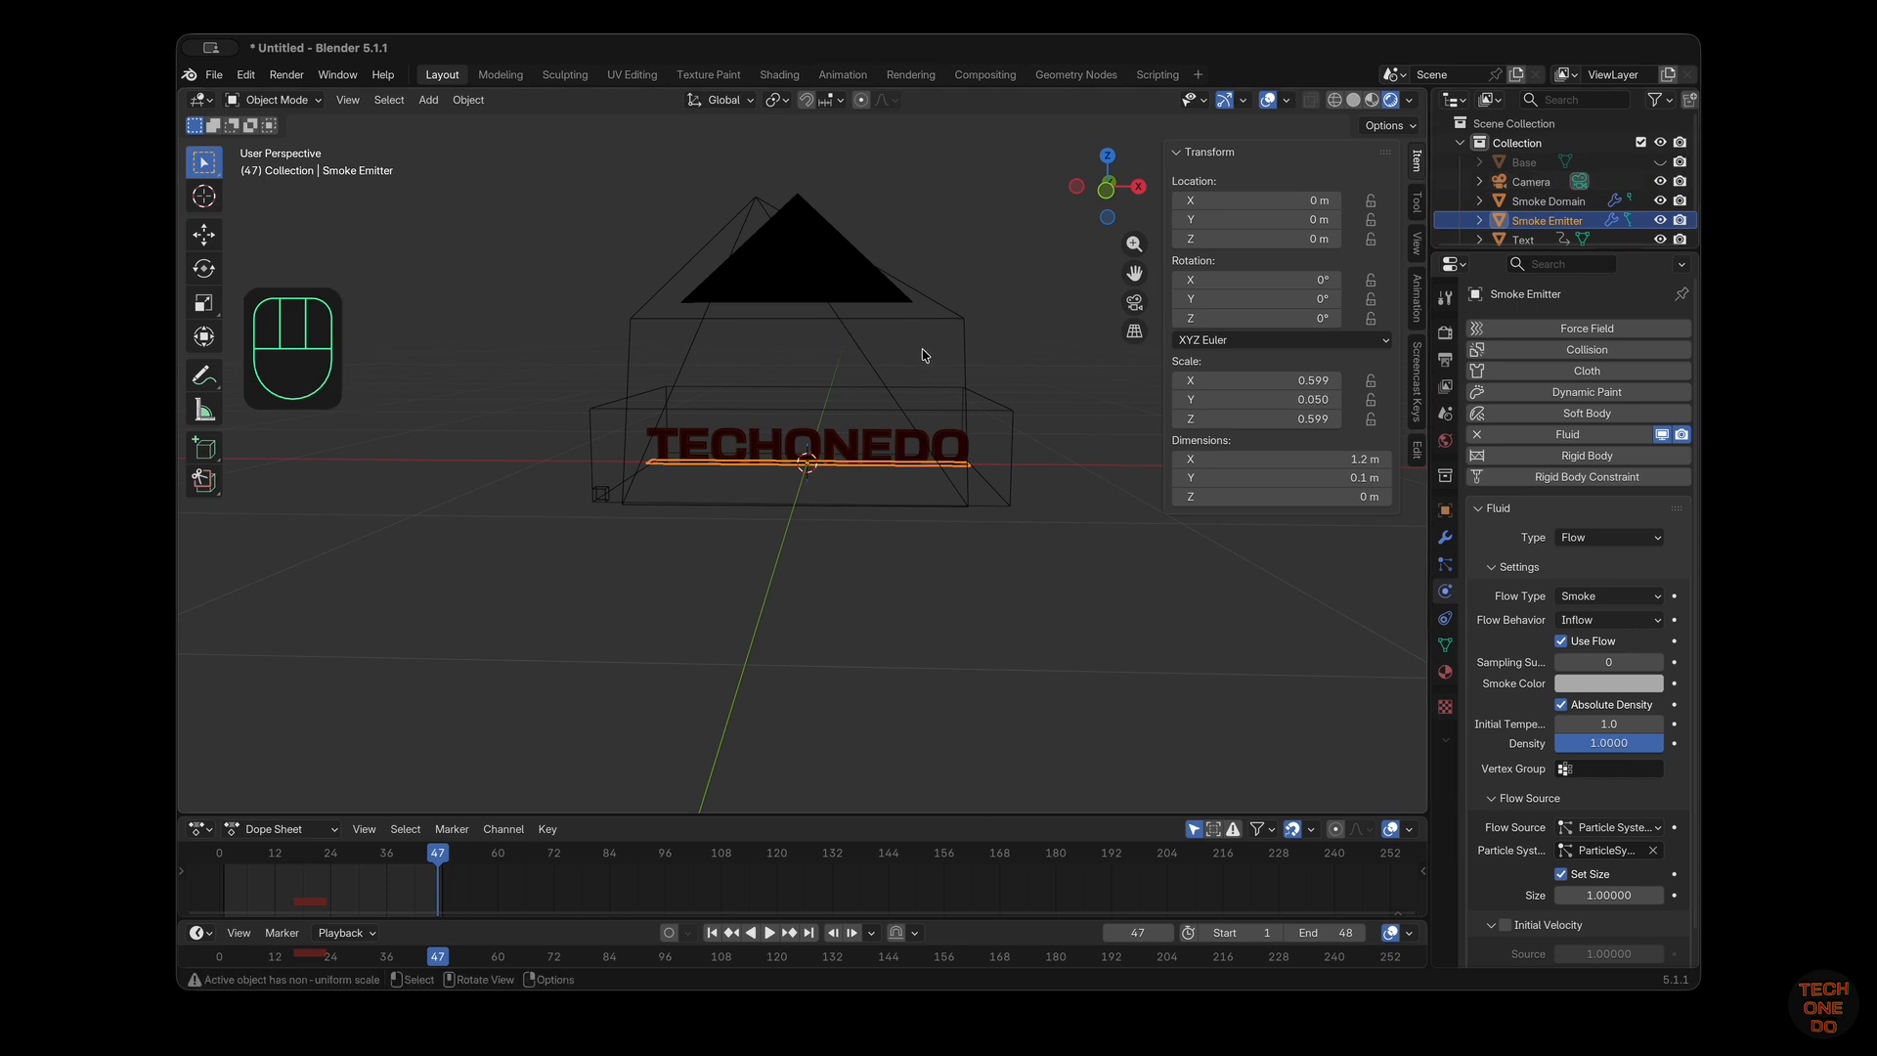
pyautogui.hotkey('shift', 'a')
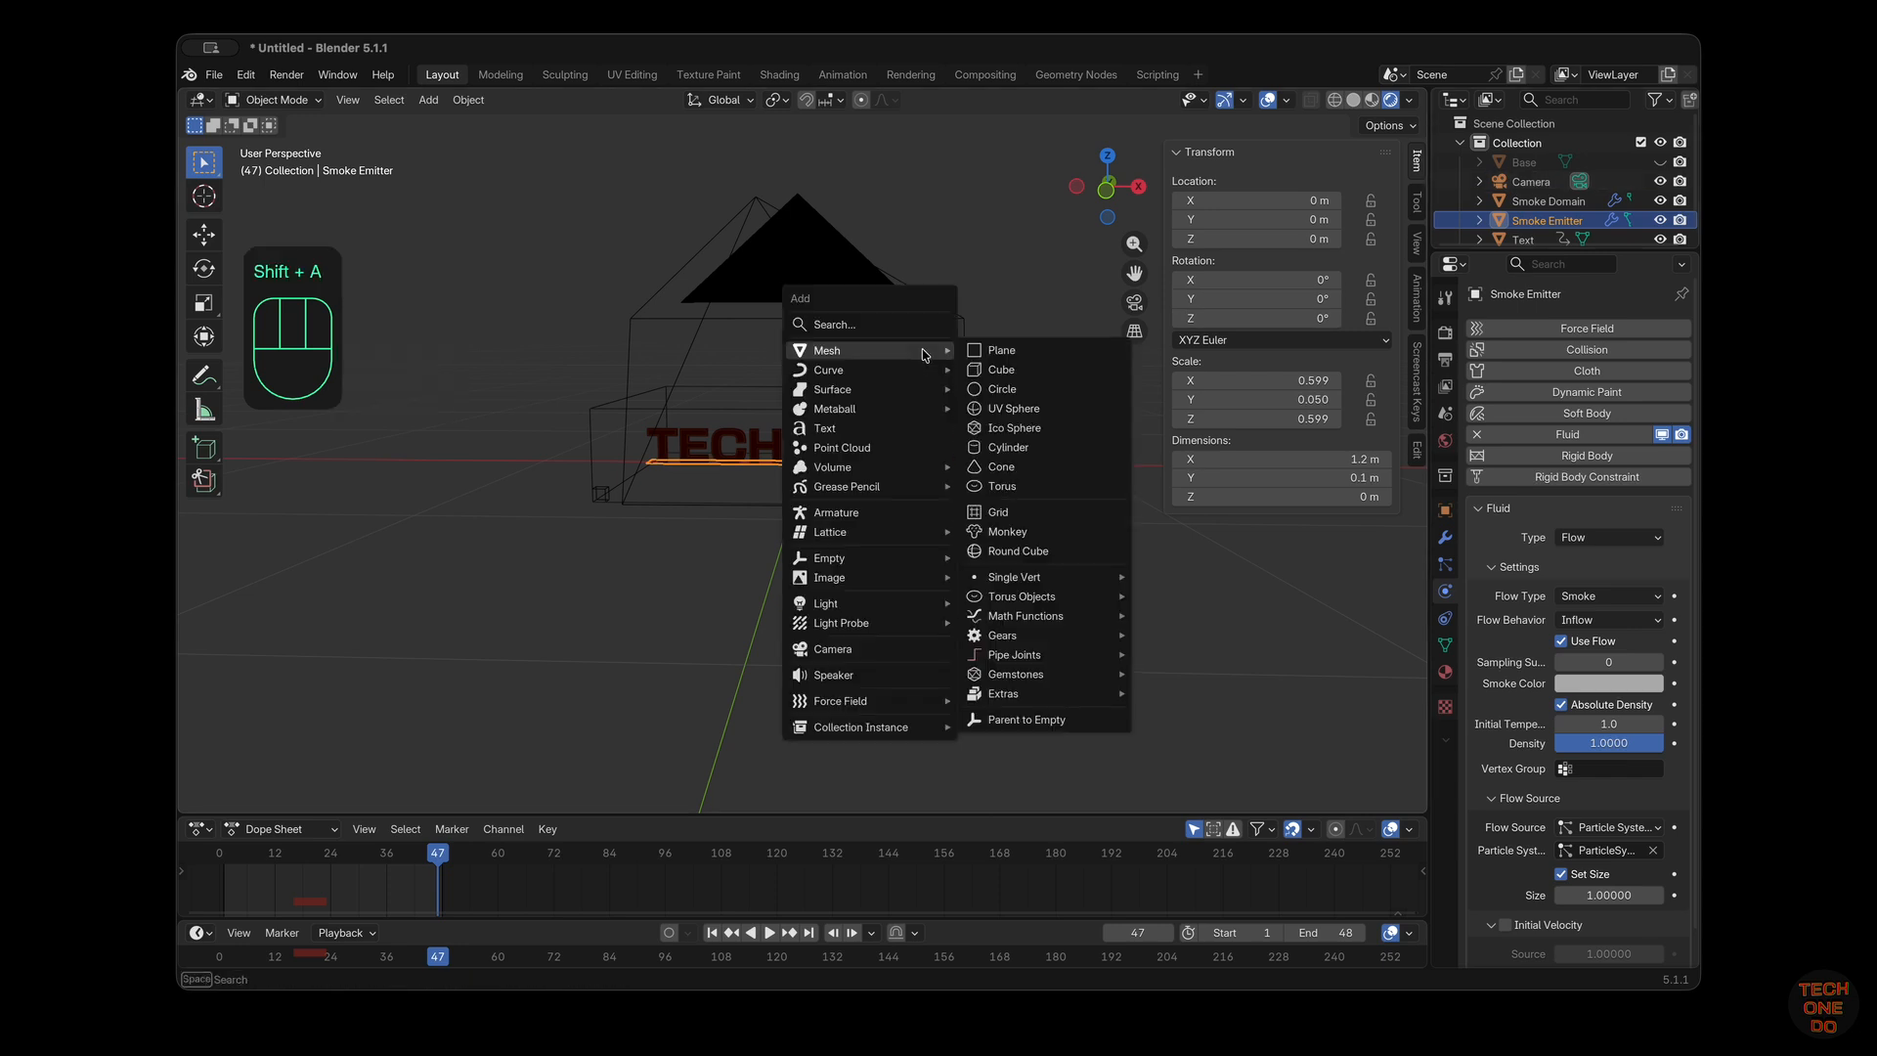
pyautogui.moveTo(890, 603)
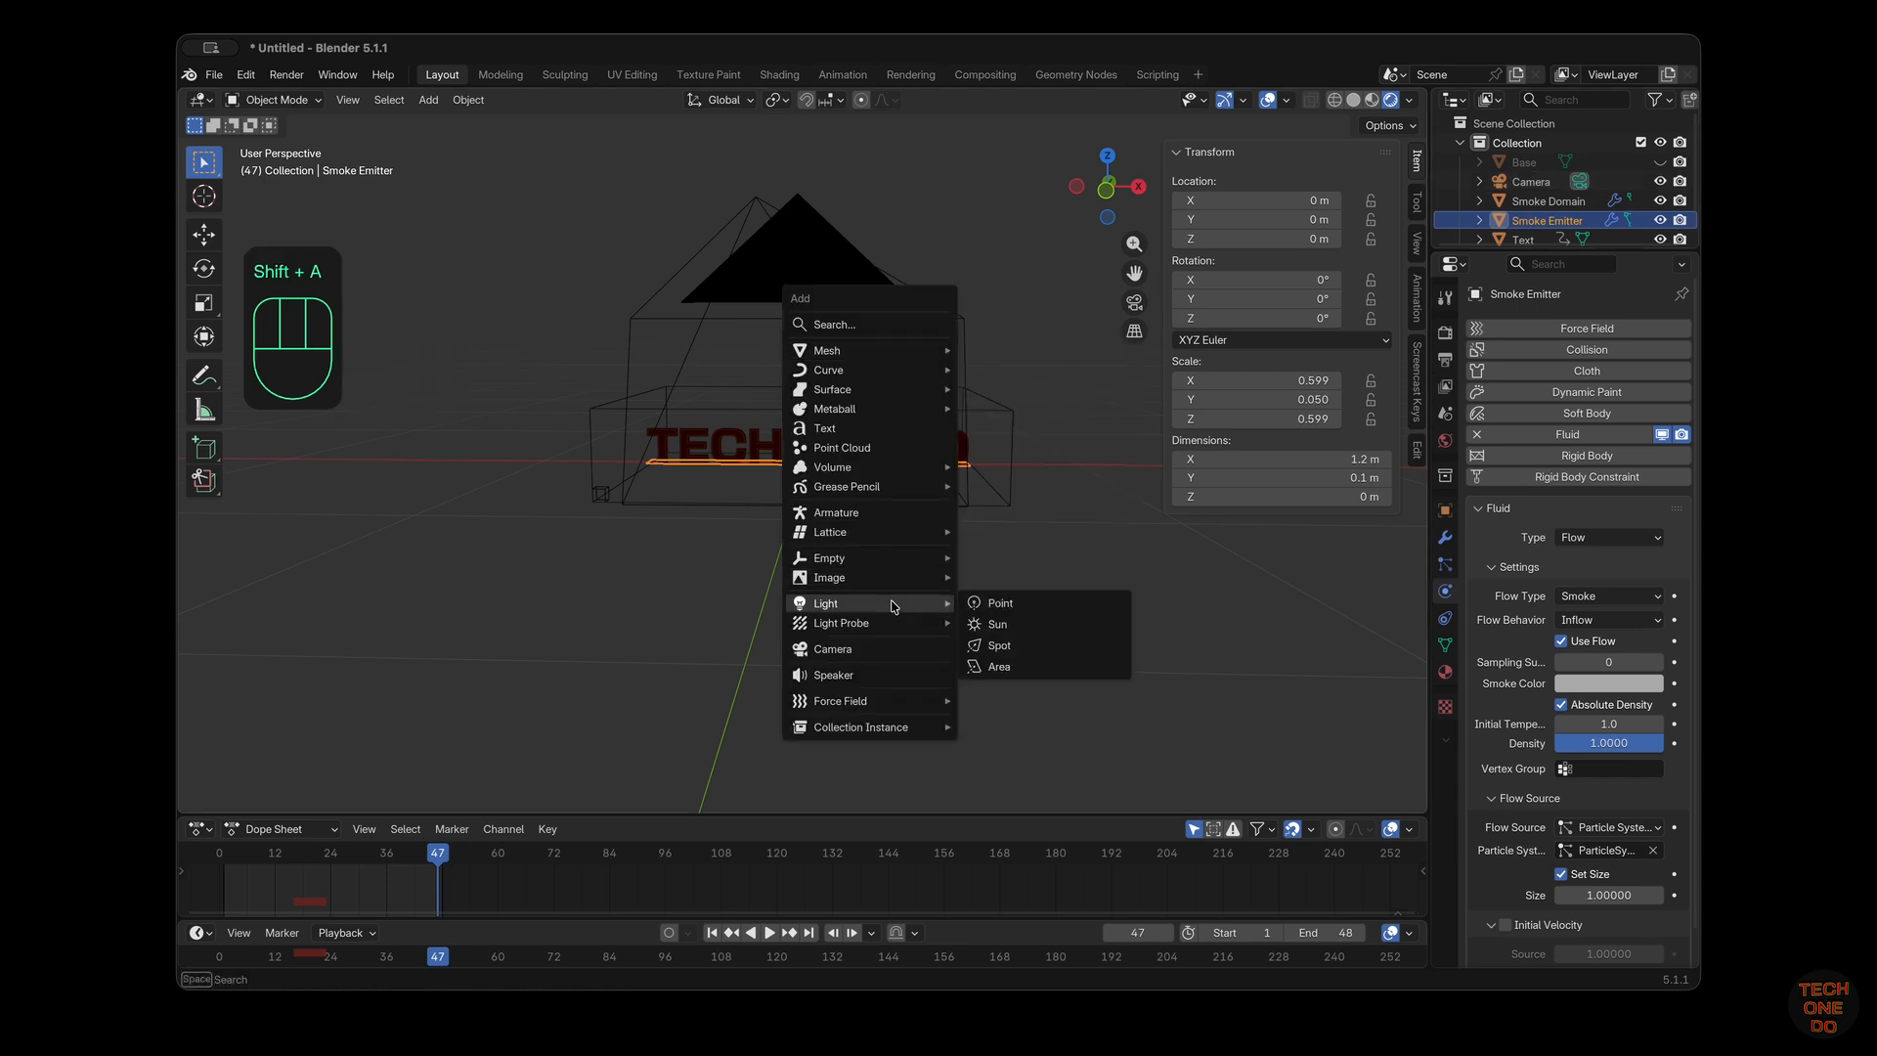
pyautogui.click(1014, 630)
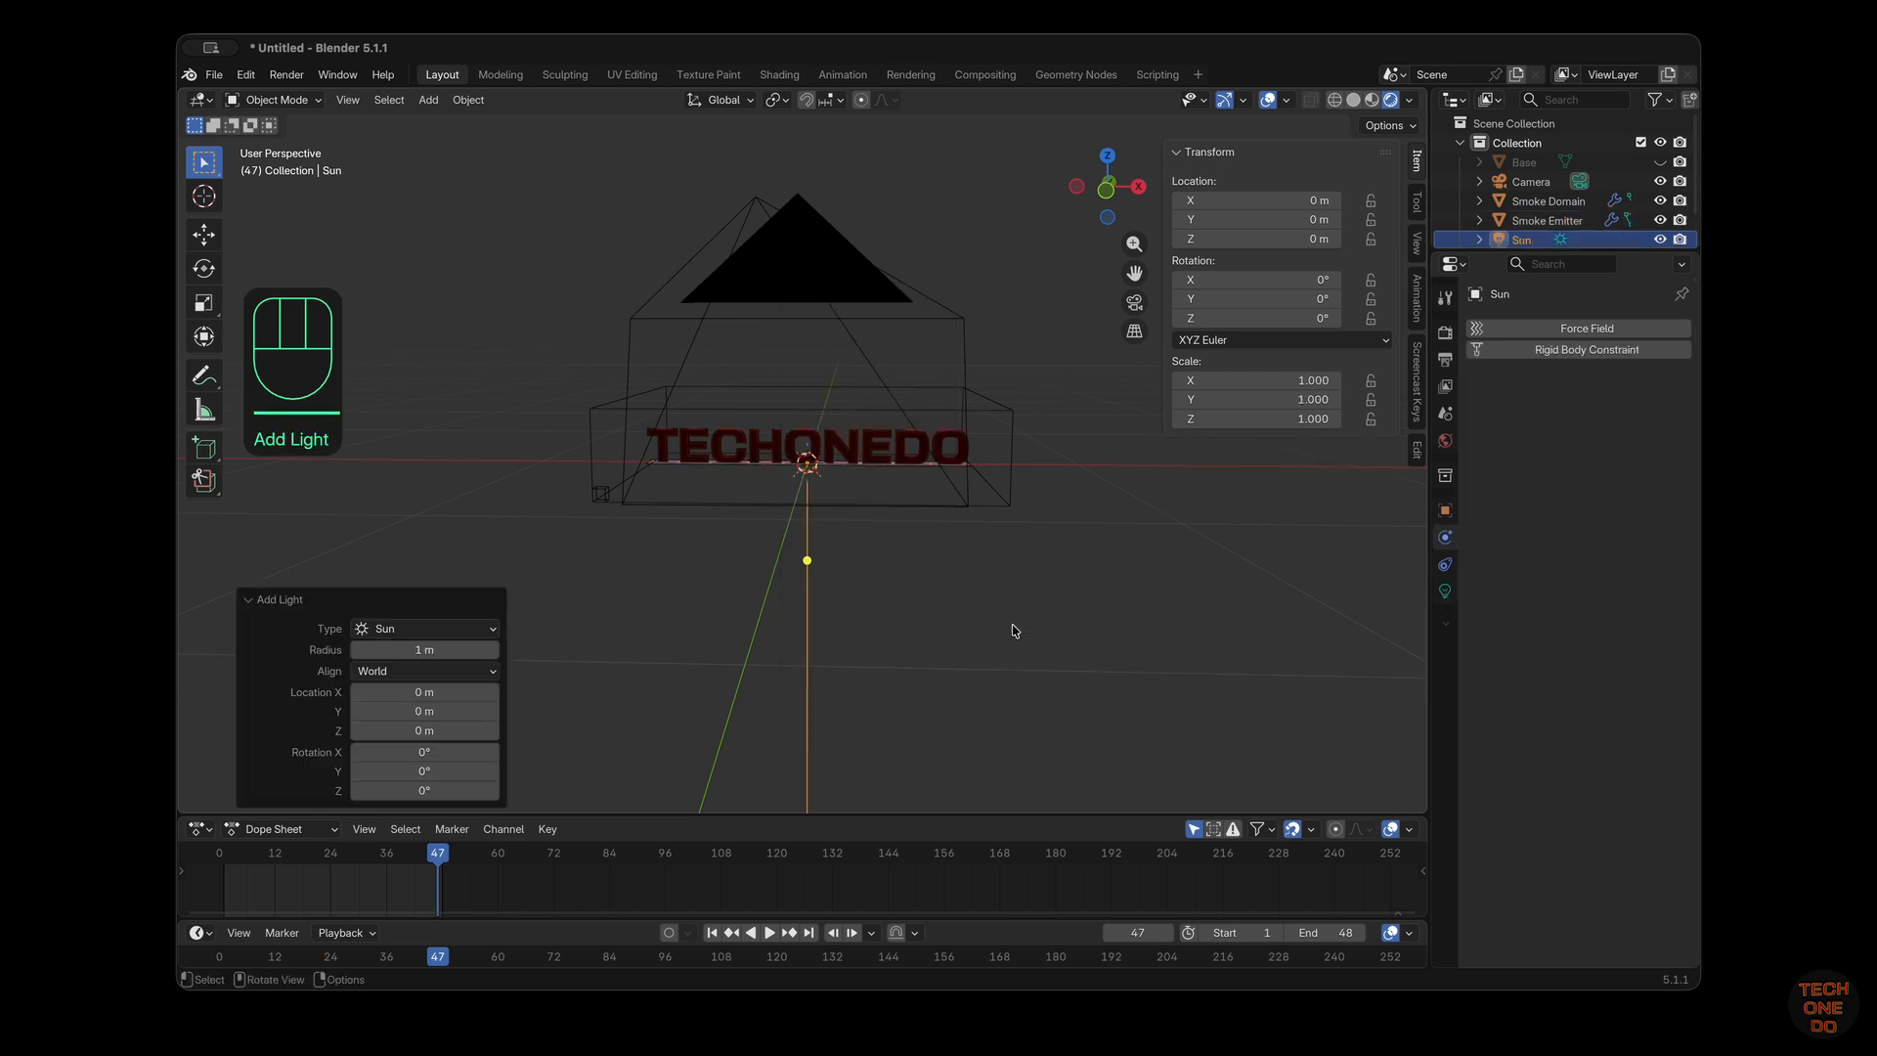
pyautogui.press('g')
pyautogui.press('z')
pyautogui.click(1007, 515)
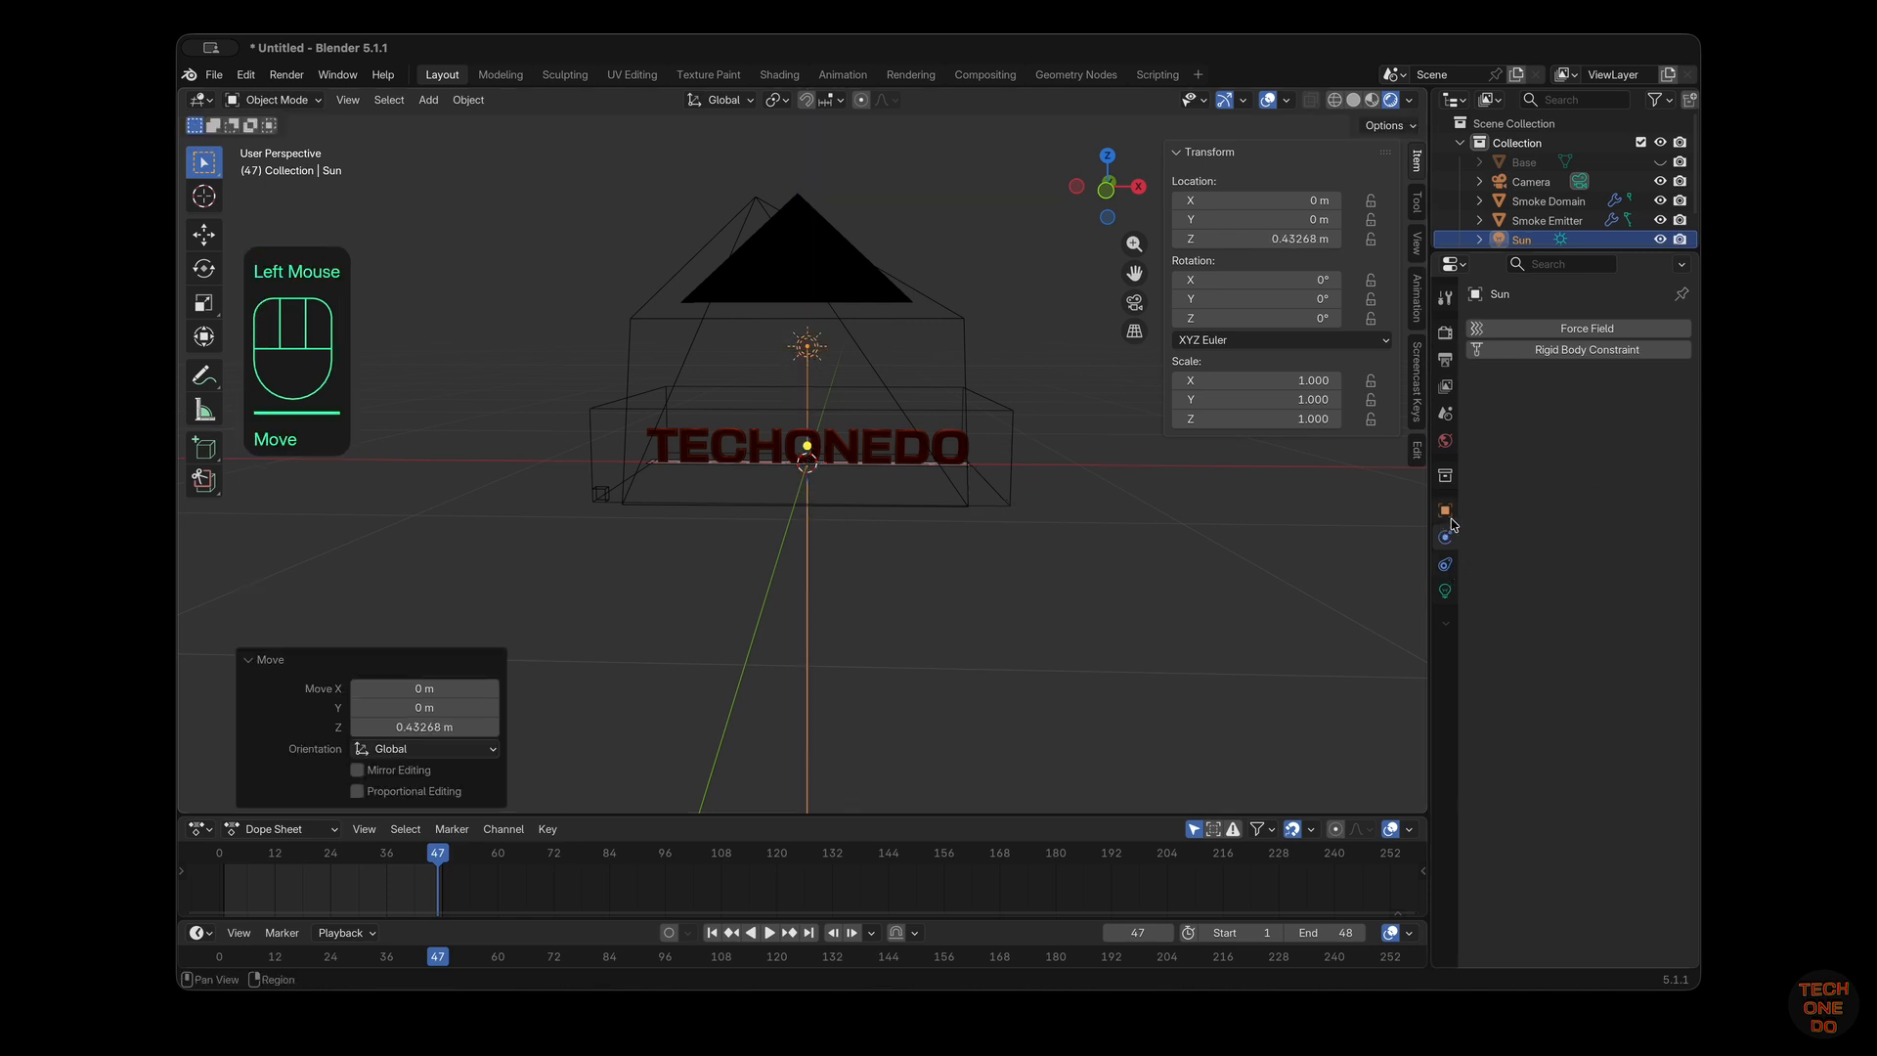
# Set the Sun light's strength to about 9.62
pyautogui.click(1445, 590)
pyautogui.click(1562, 466)
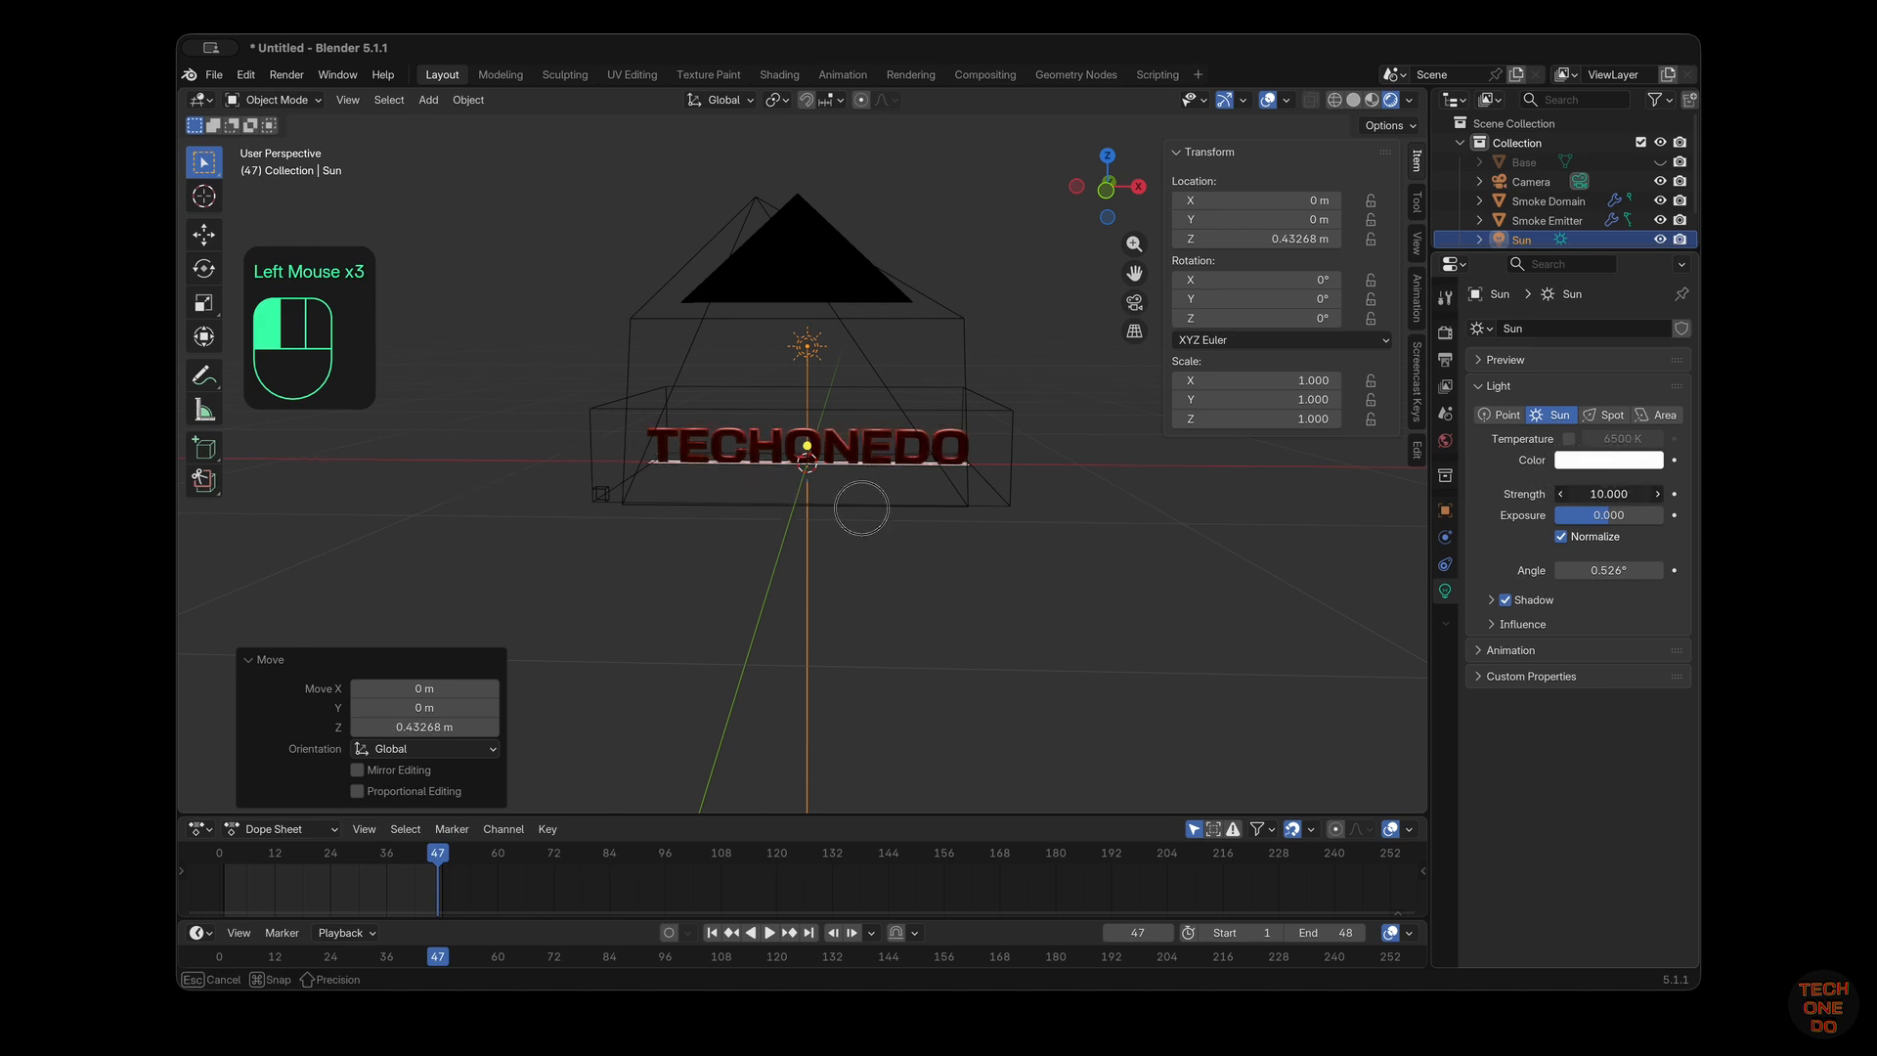
pyautogui.moveTo(1599, 493); pyautogui.dragTo(1579, 493)
# Move the Sun light in front of the text to about Y -0.6 m, Z 0.3 m, and widen its angle to 59.9°
pyautogui.hscroll(10, 824, 469)
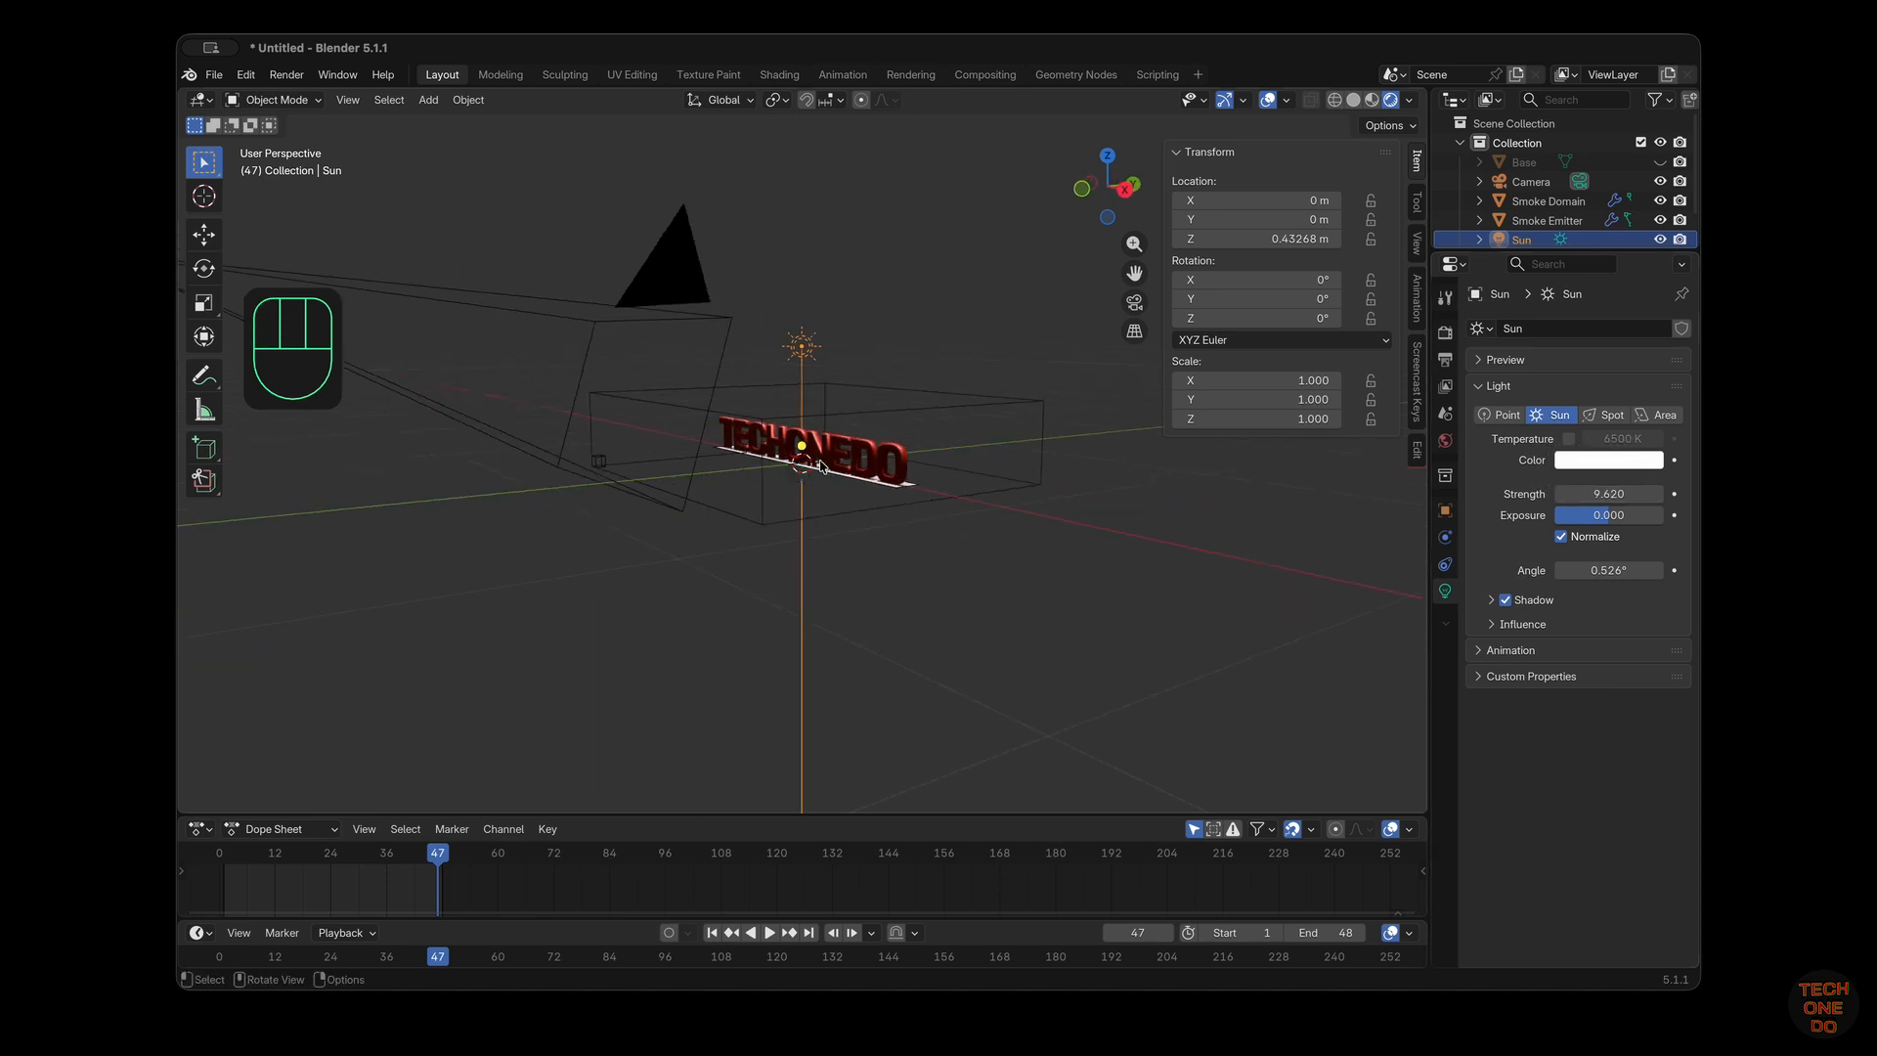
pyautogui.click(809, 353)
pyautogui.press('space')
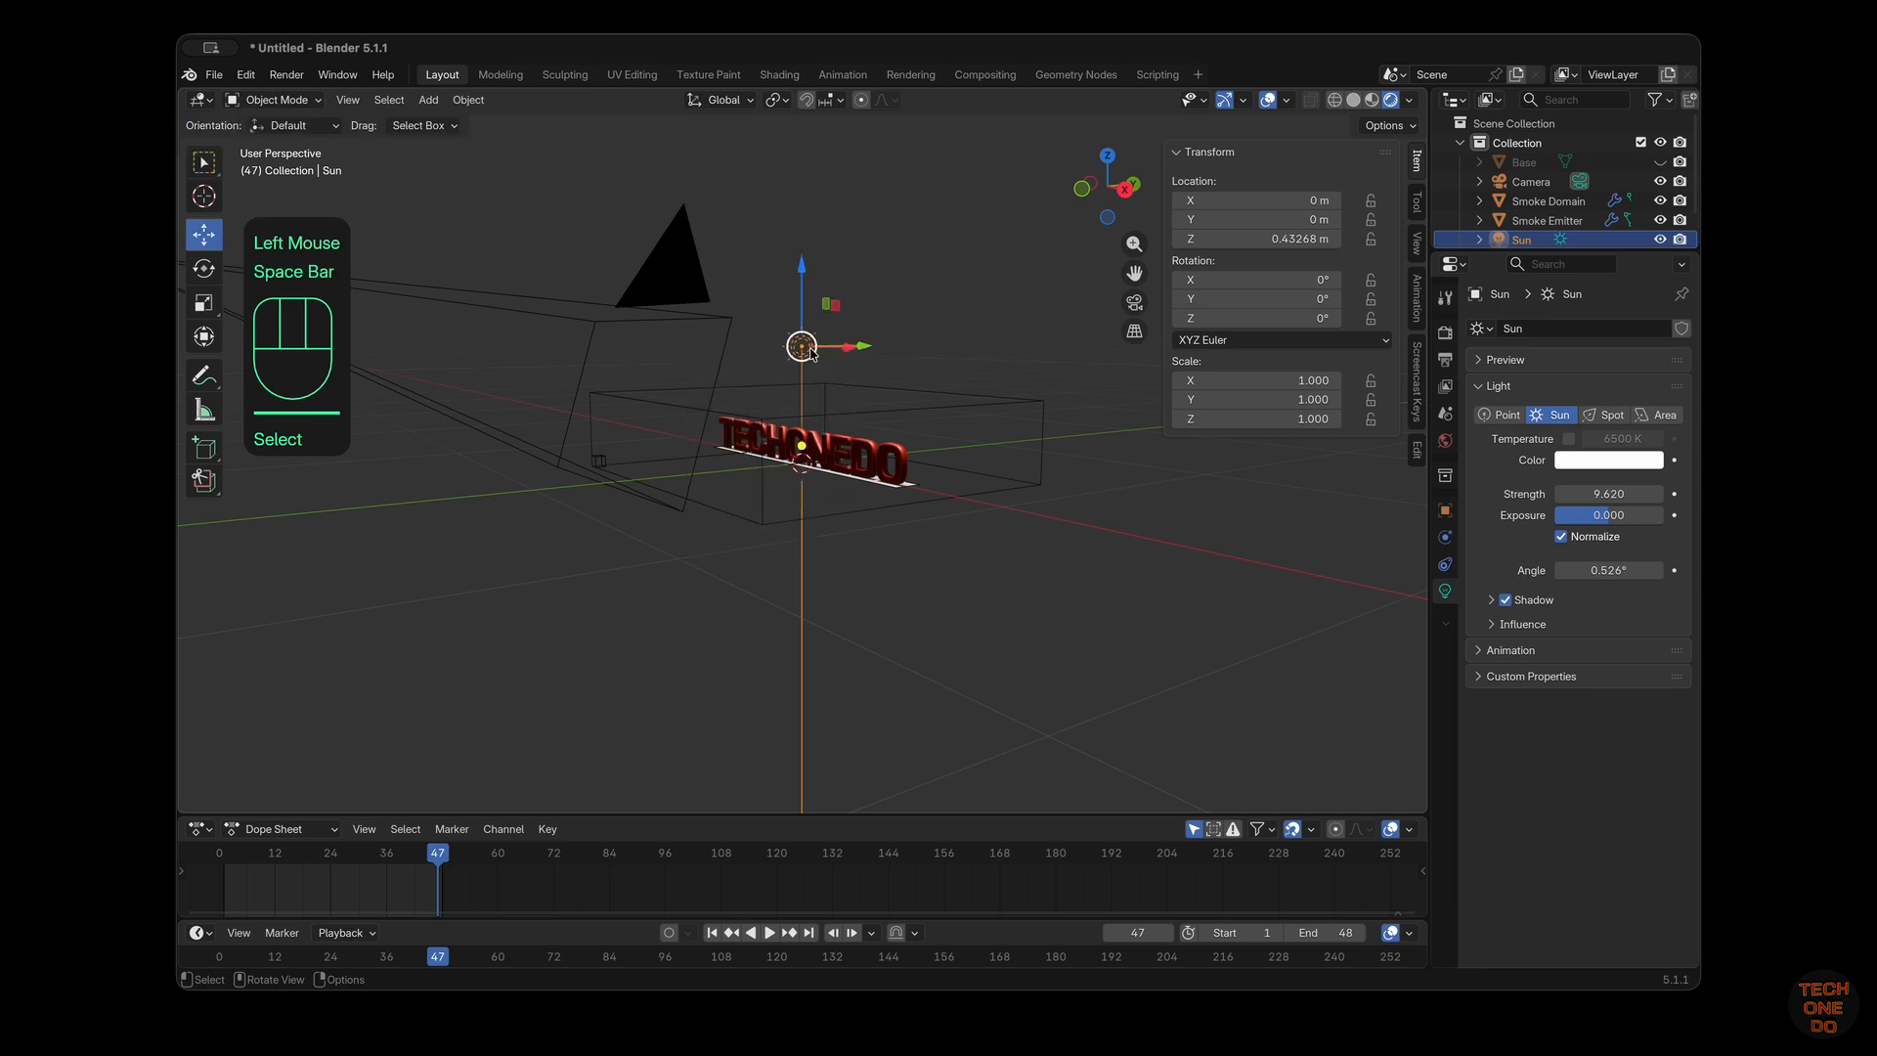
pyautogui.moveTo(859, 349); pyautogui.dragTo(712, 349)
pyautogui.moveTo(651, 284); pyautogui.dragTo(651, 327)
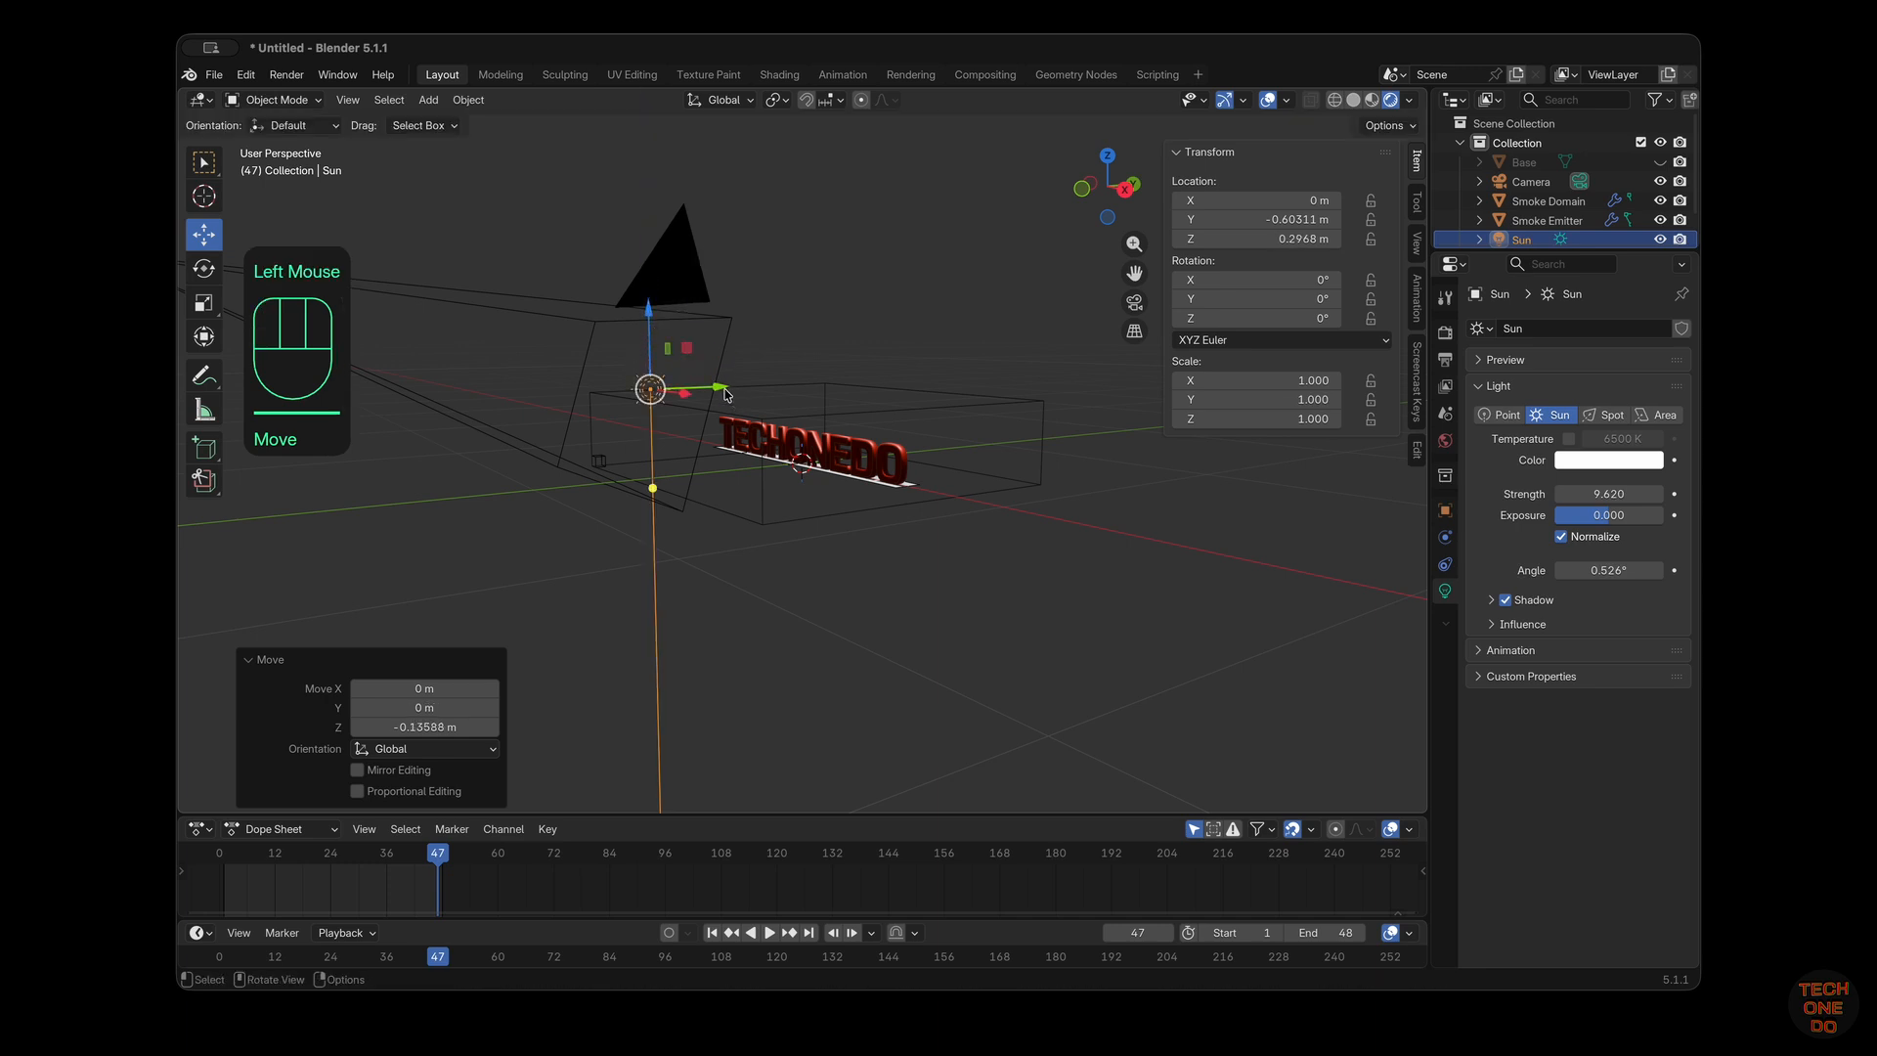
pyautogui.moveTo(1612, 570)
pyautogui.mouseDown()
pyautogui.moveTo(1701, 570)
pyautogui.moveTo(1613, 570)
pyautogui.mouseUp()
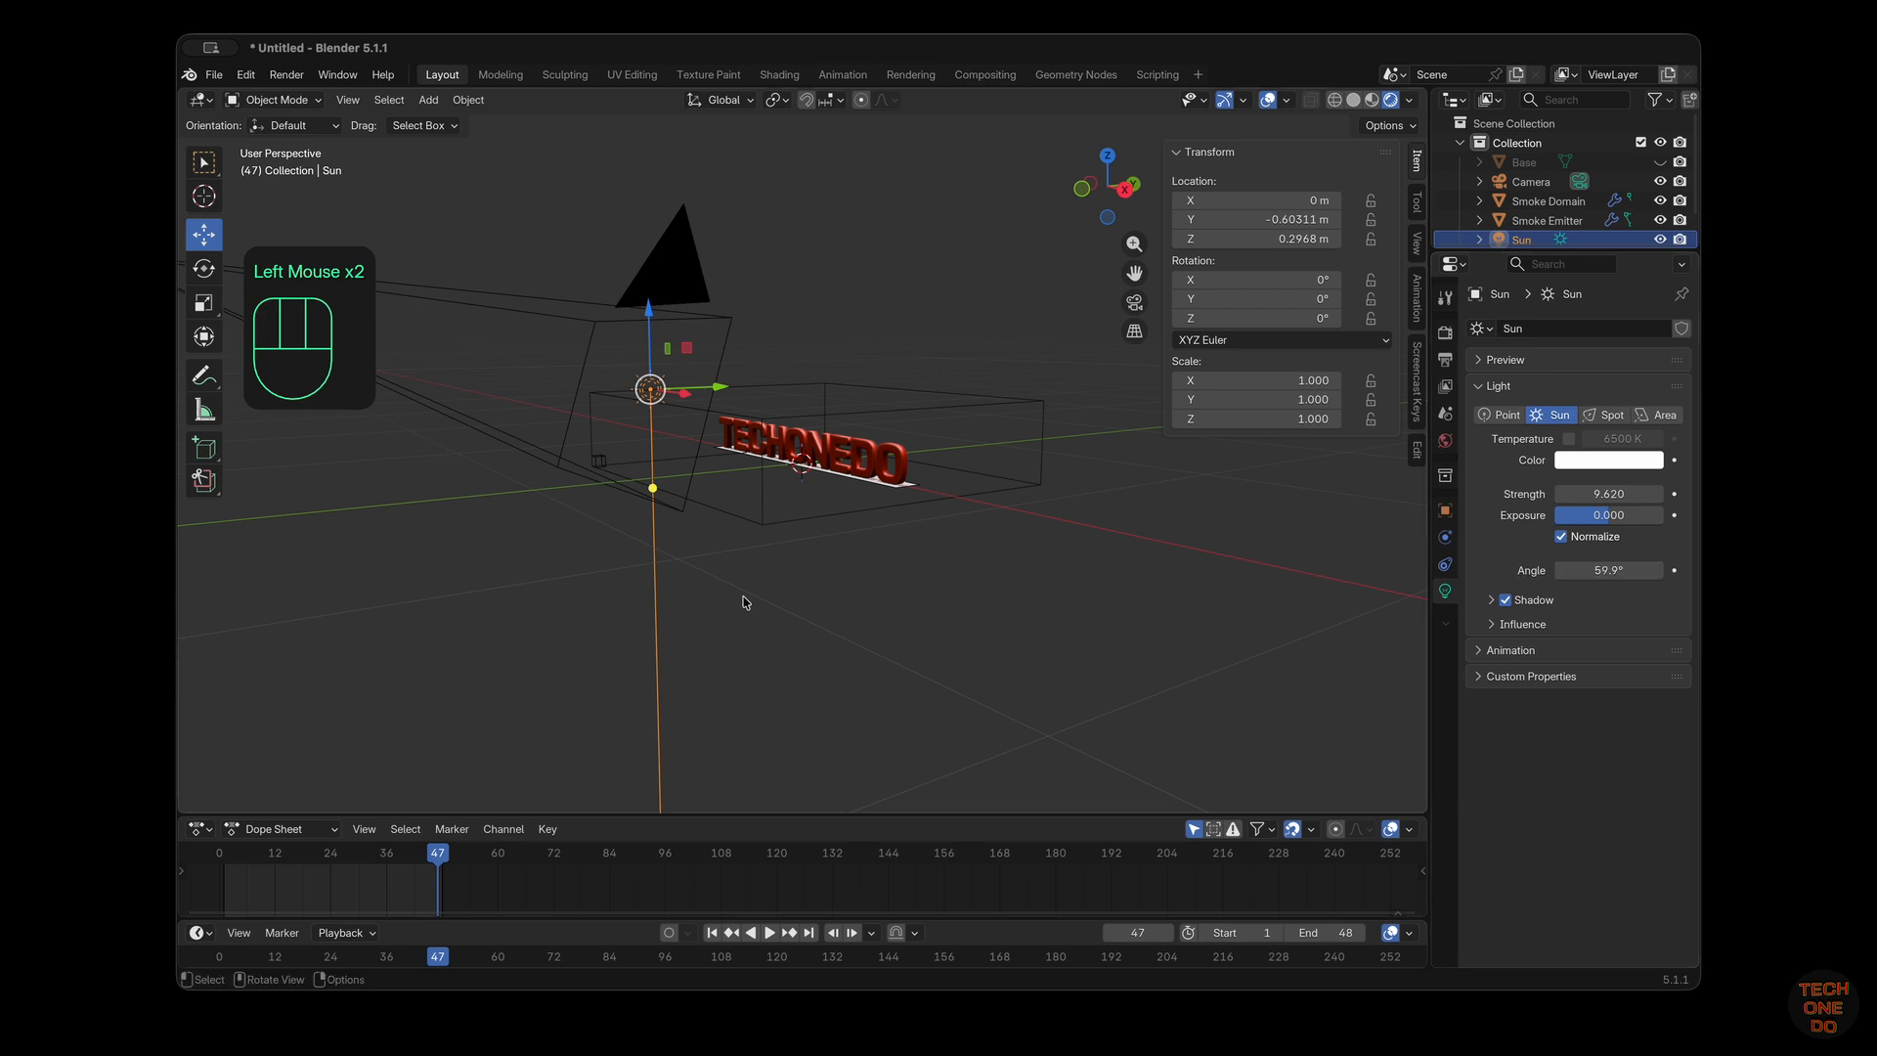
# Play the animation from the first frame to check the smoke and lighting, stop it, and look through the camera
pyautogui.moveTo(746, 599); pyautogui.dragTo(746, 599, button='middle')
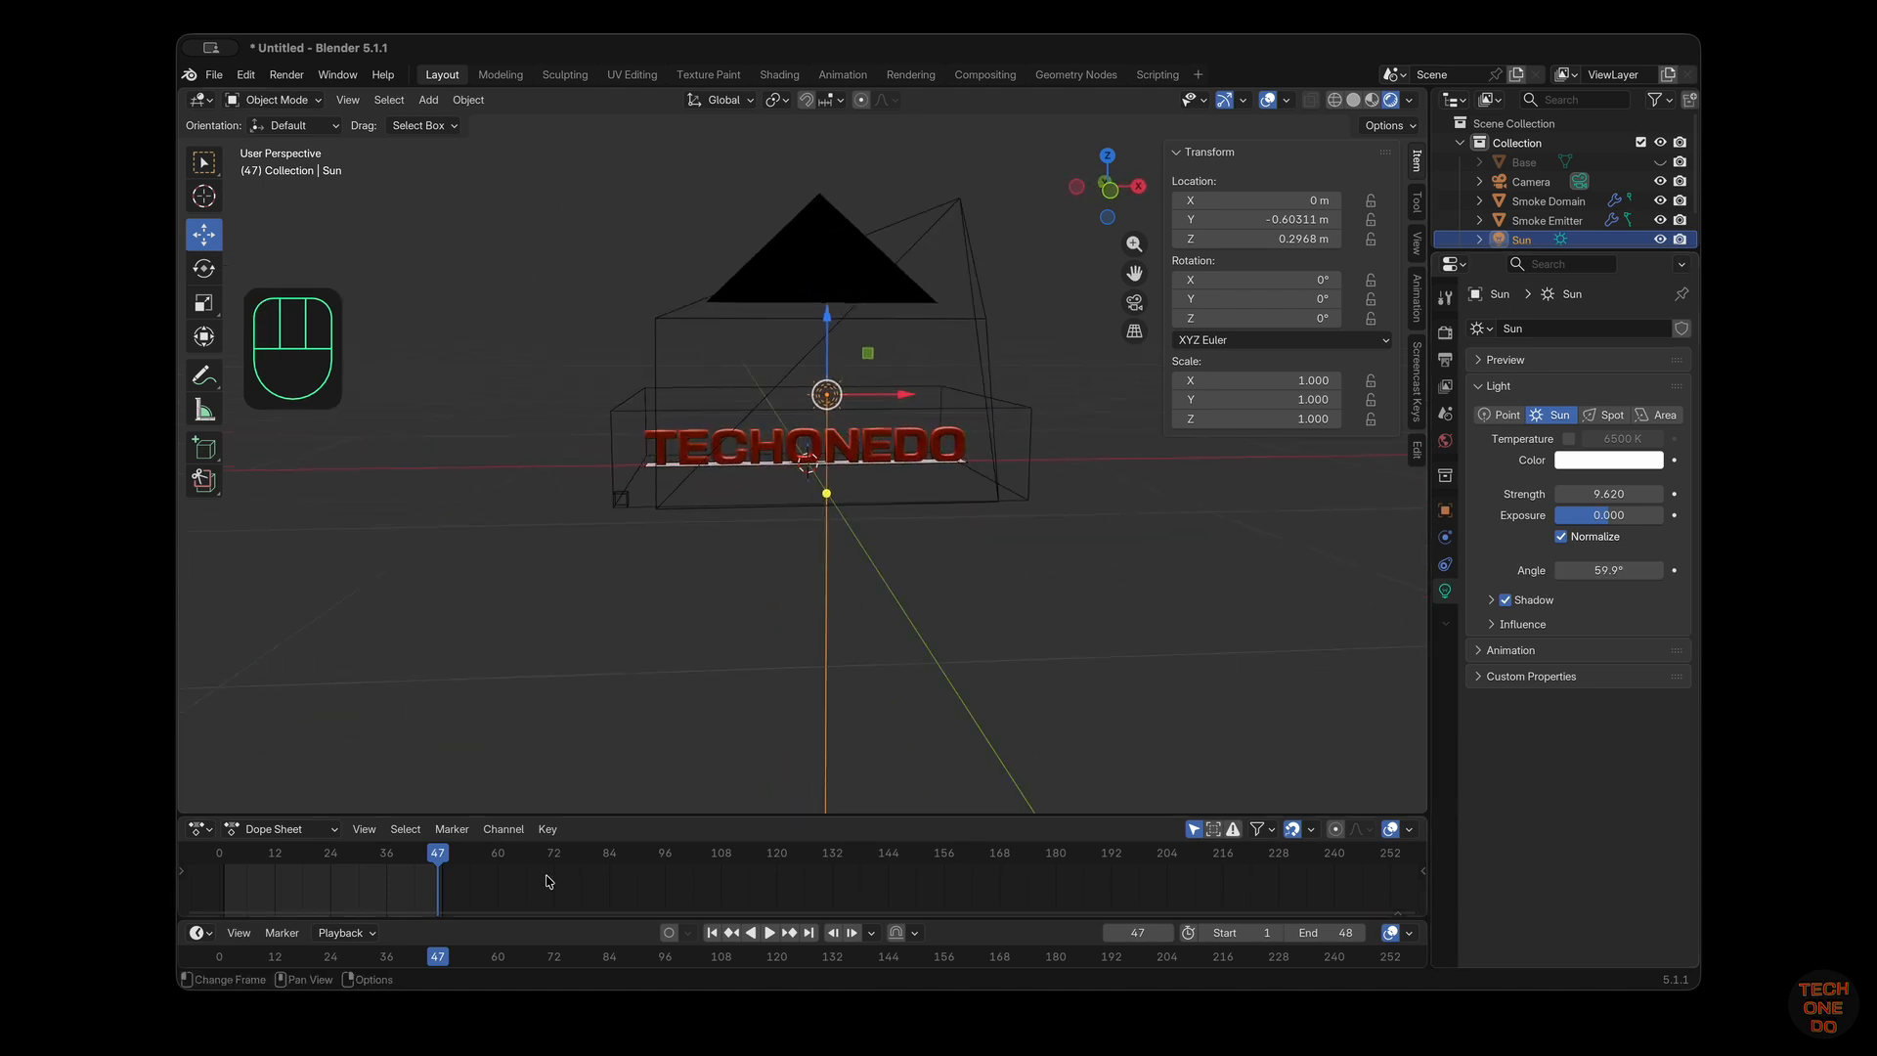
pyautogui.click(712, 933)
pyautogui.click(769, 937)
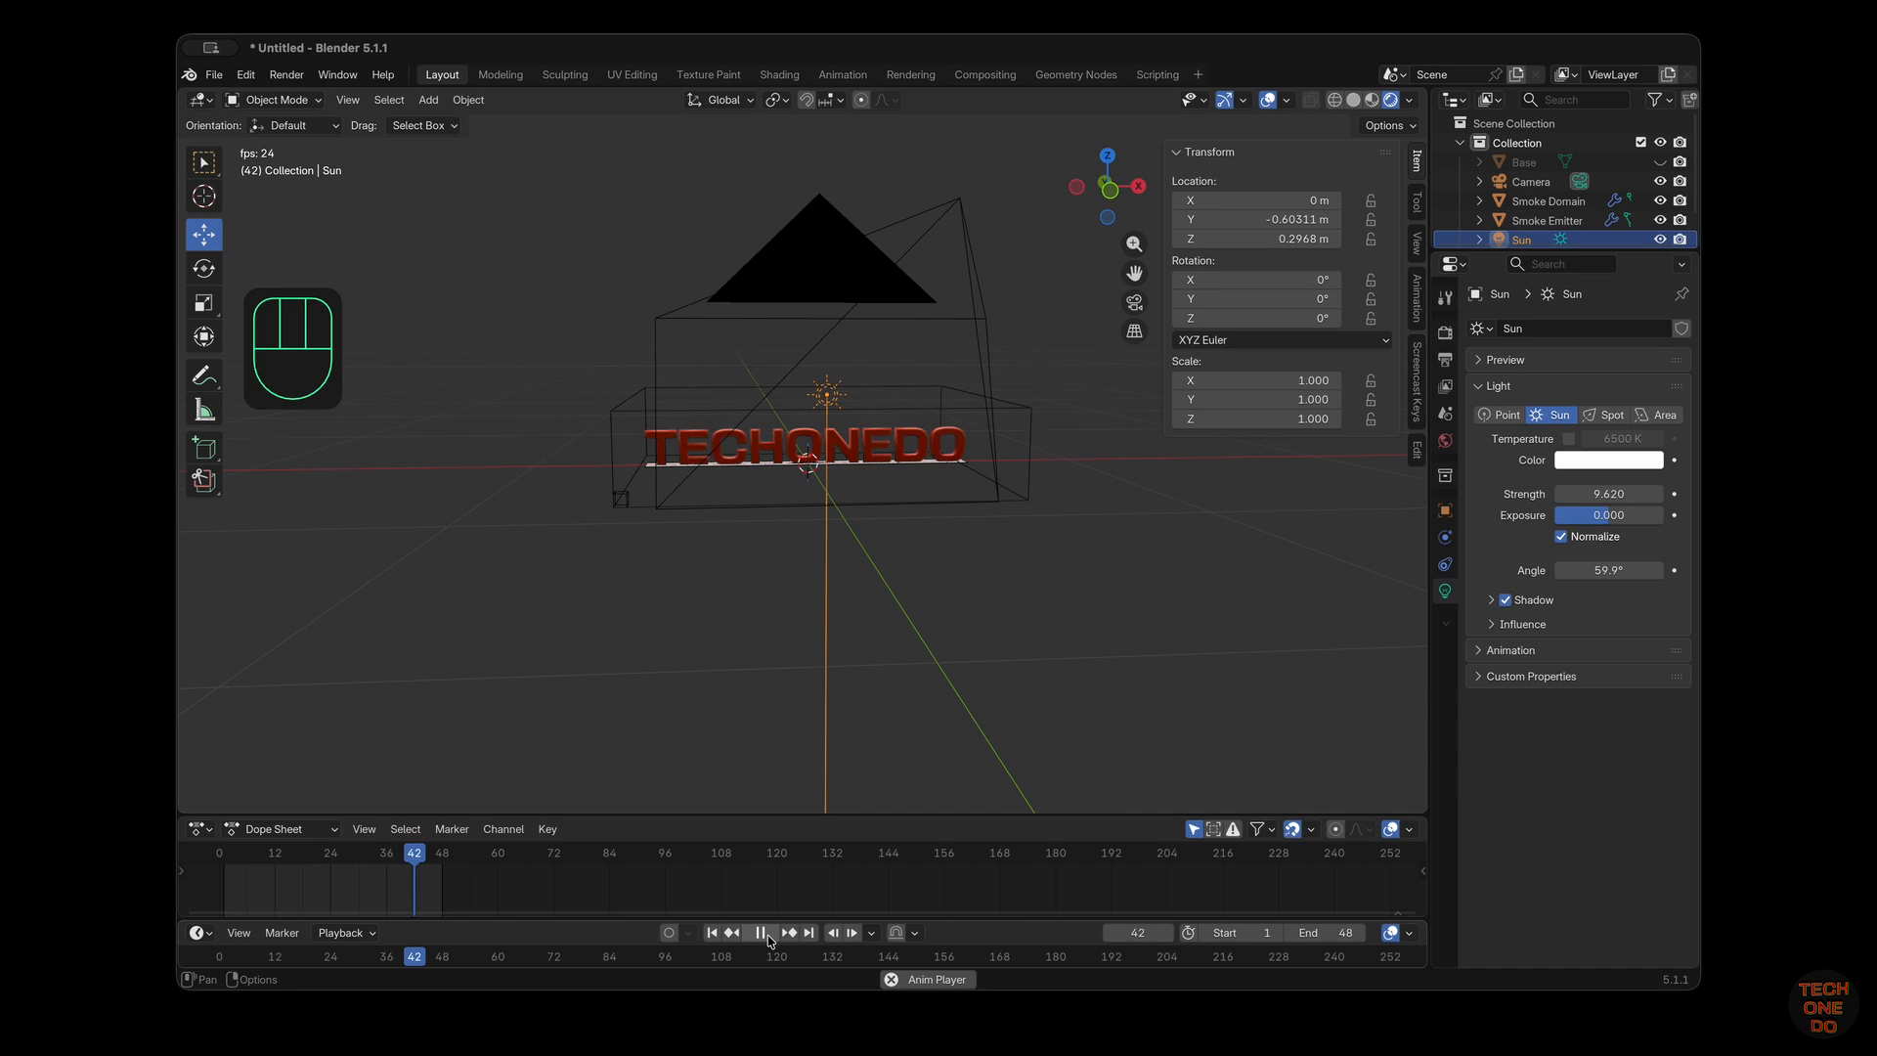
pyautogui.click(766, 934)
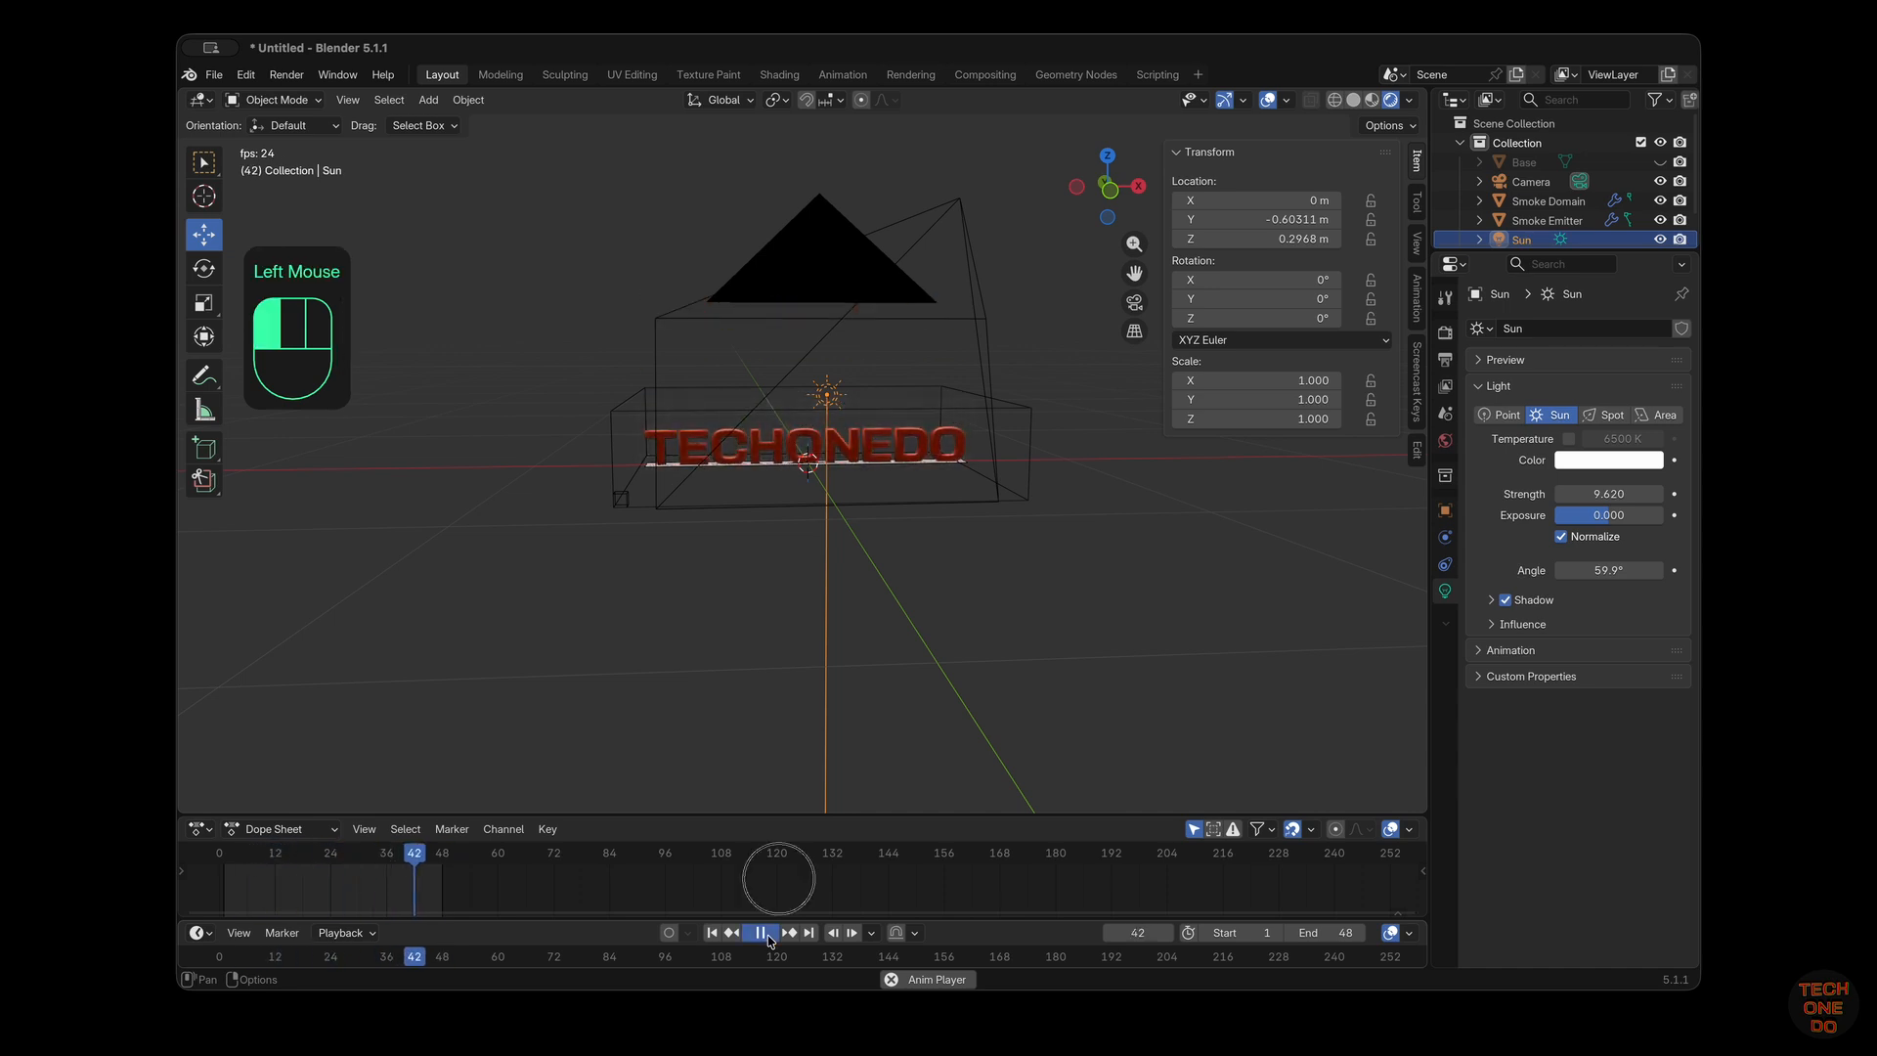
pyautogui.click(1137, 305)
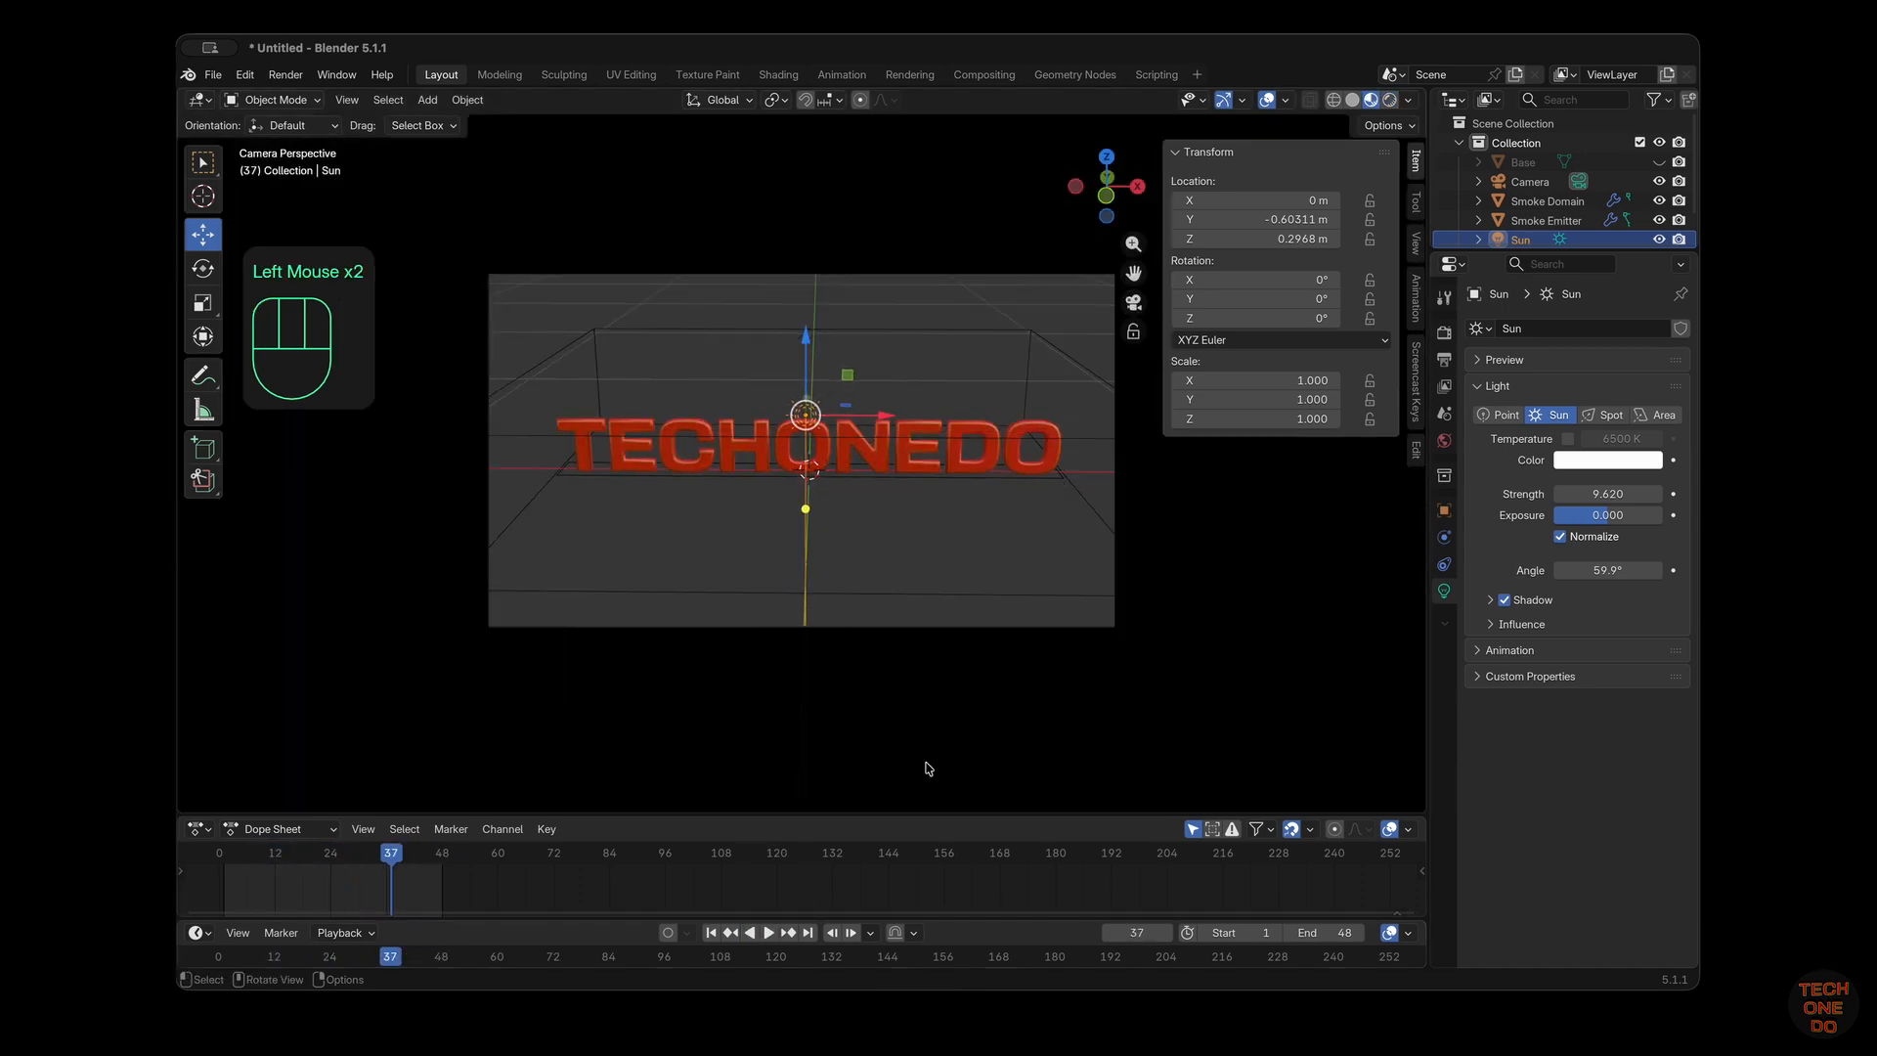
# In rendered shading, play the animation from the first frame to check the drop and smoke, and stop it
pyautogui.click(711, 933)
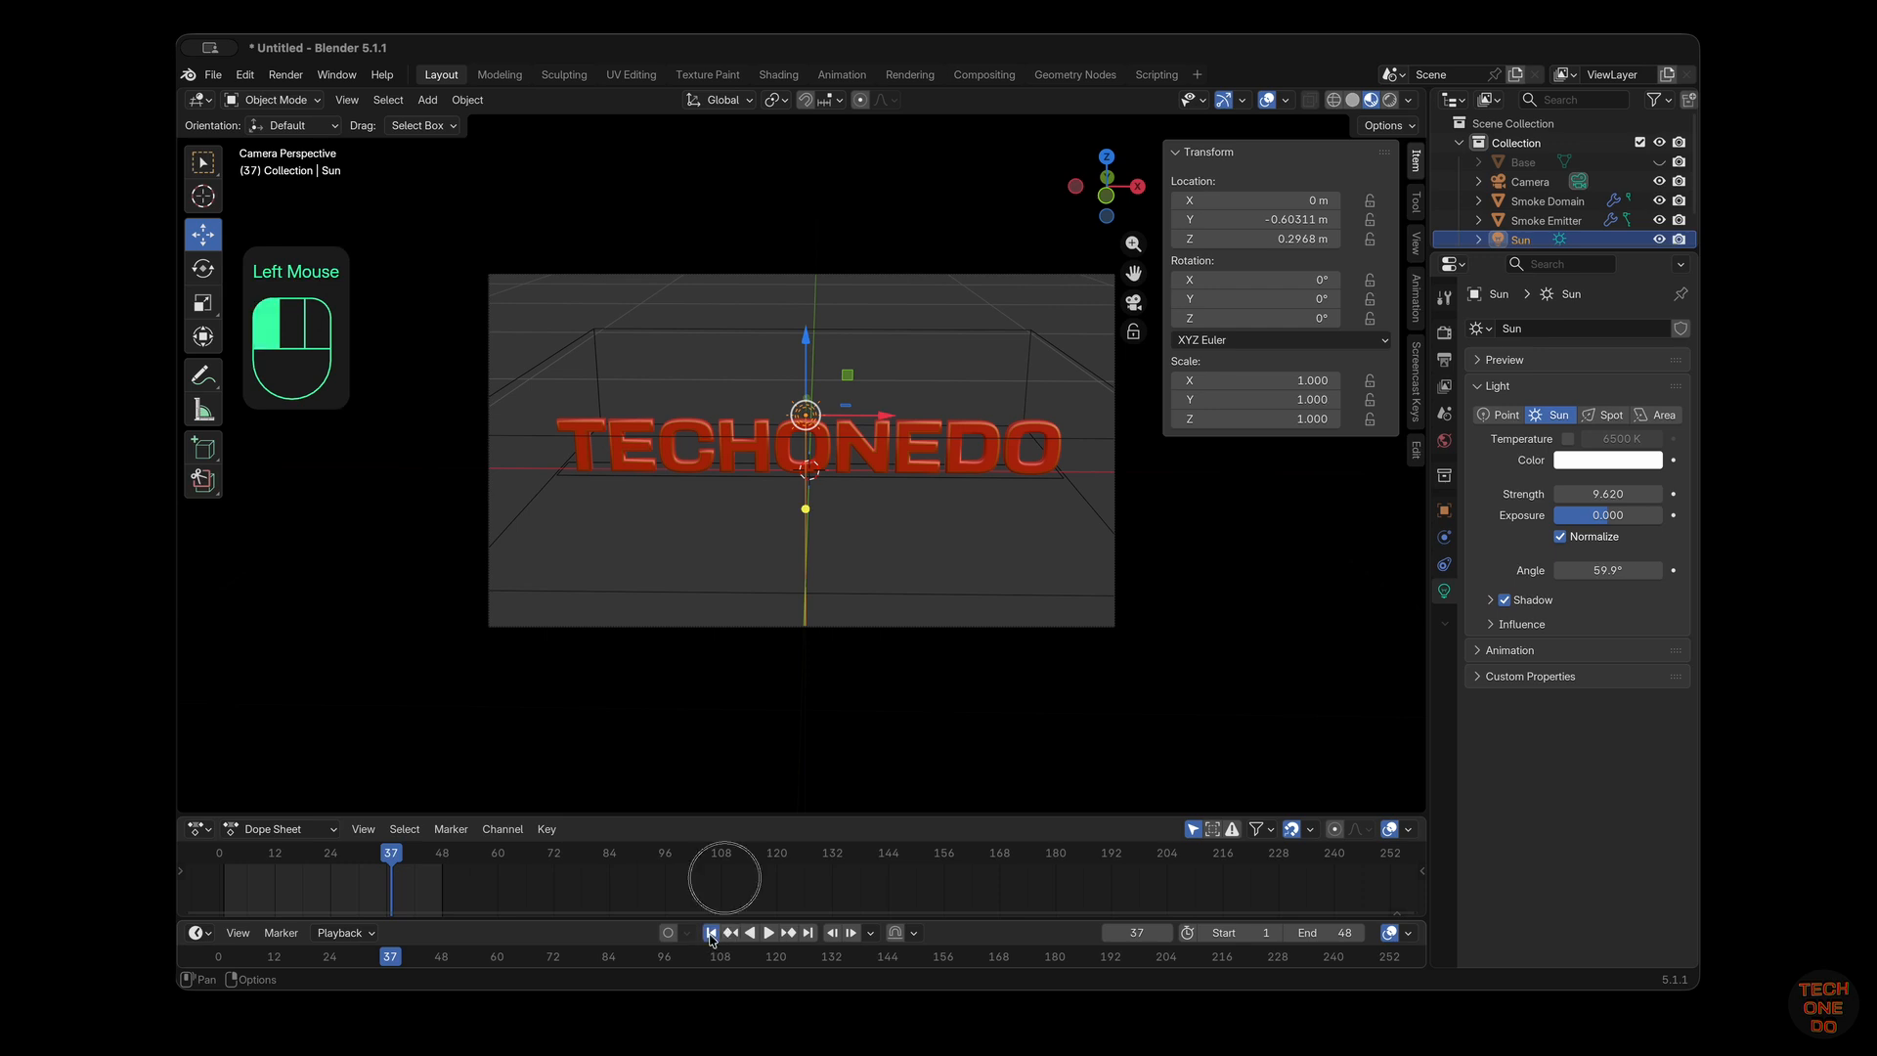
pyautogui.click(1392, 101)
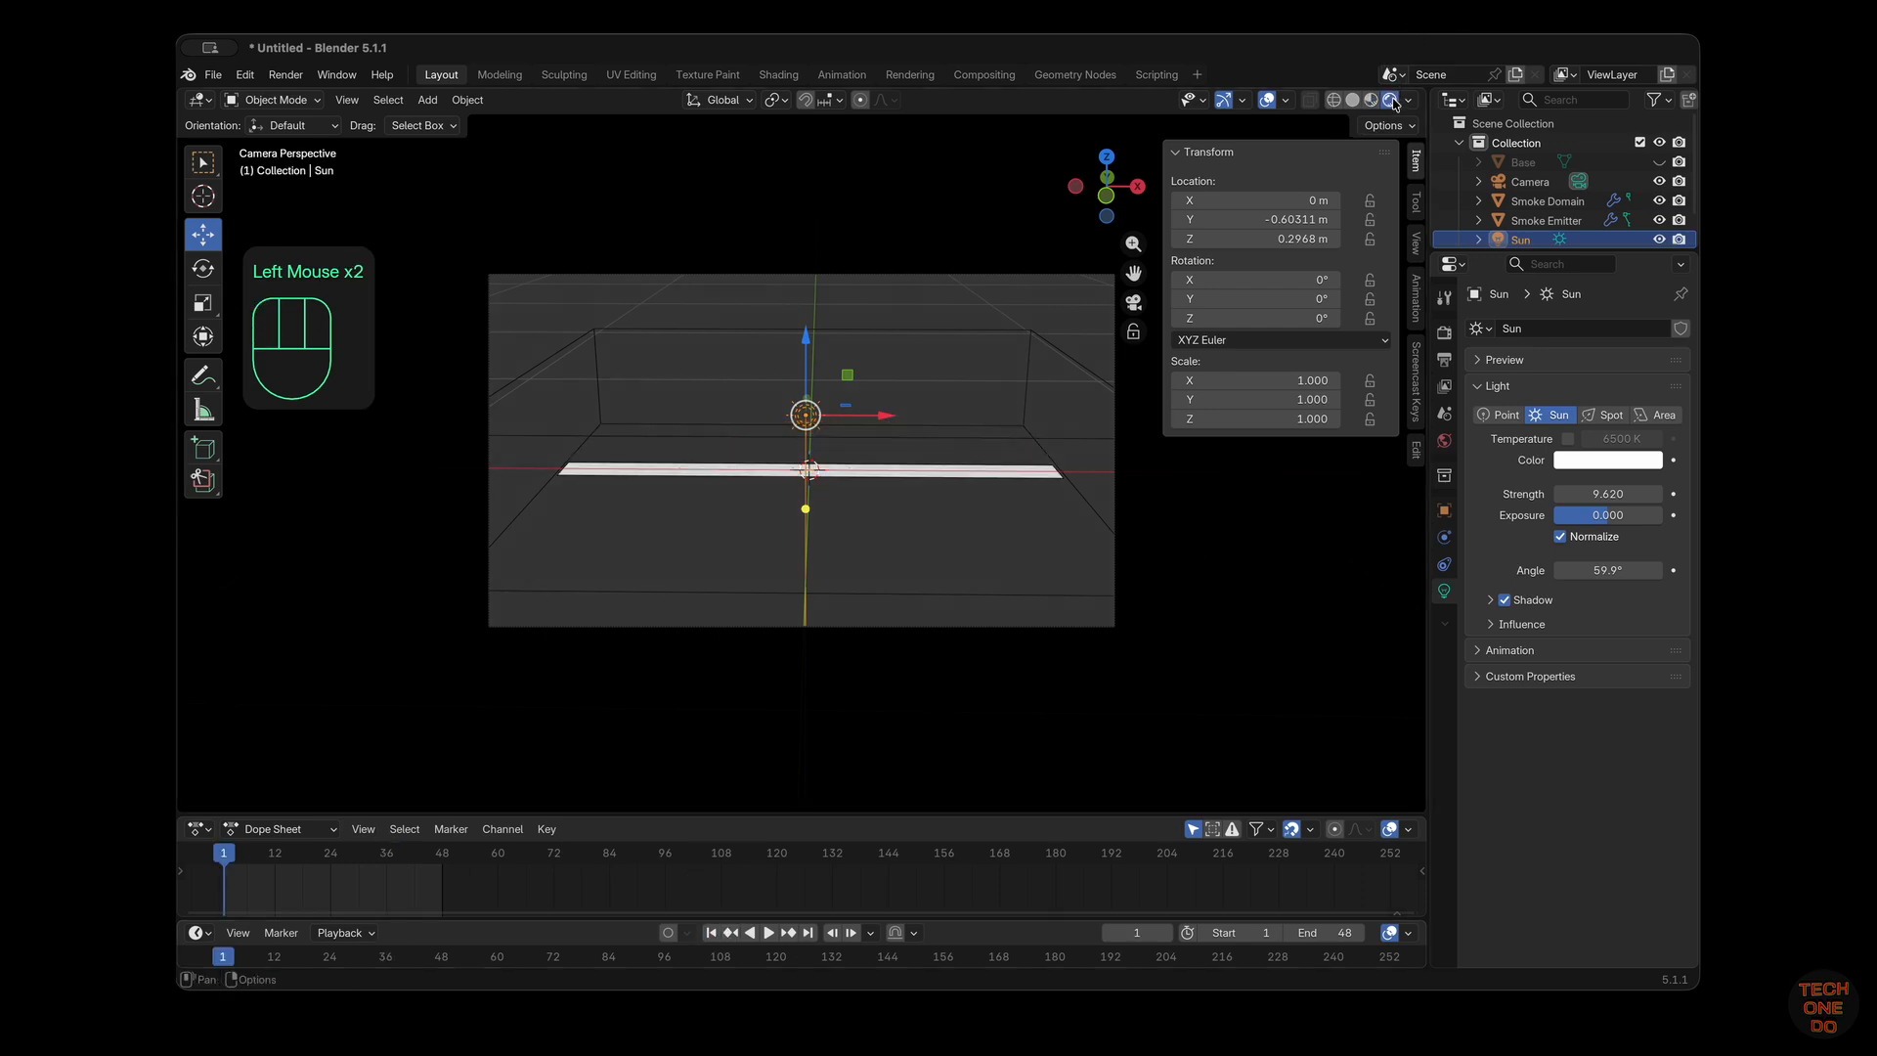
pyautogui.click(768, 934)
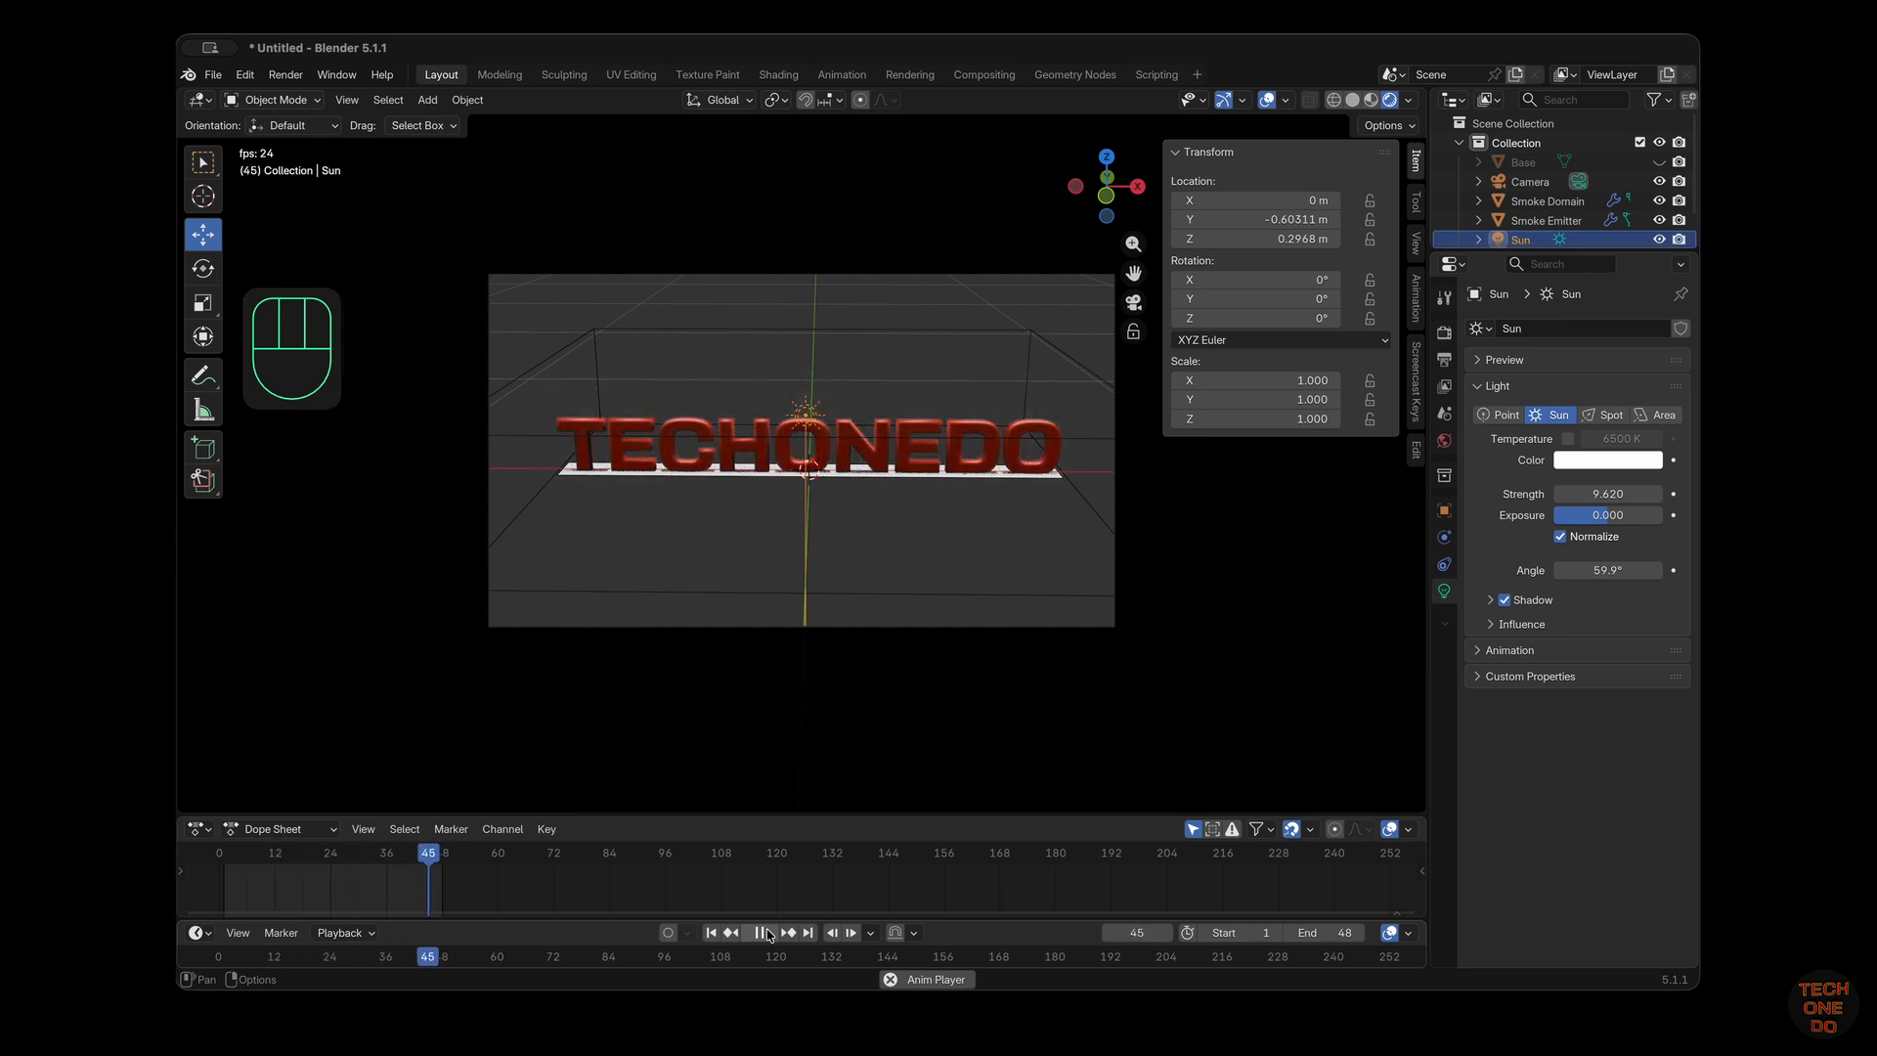
pyautogui.click(768, 933)
# Set the Principled Volume colour of the Smoke Domain's material to a muted orange-brown
pyautogui.click(1541, 202)
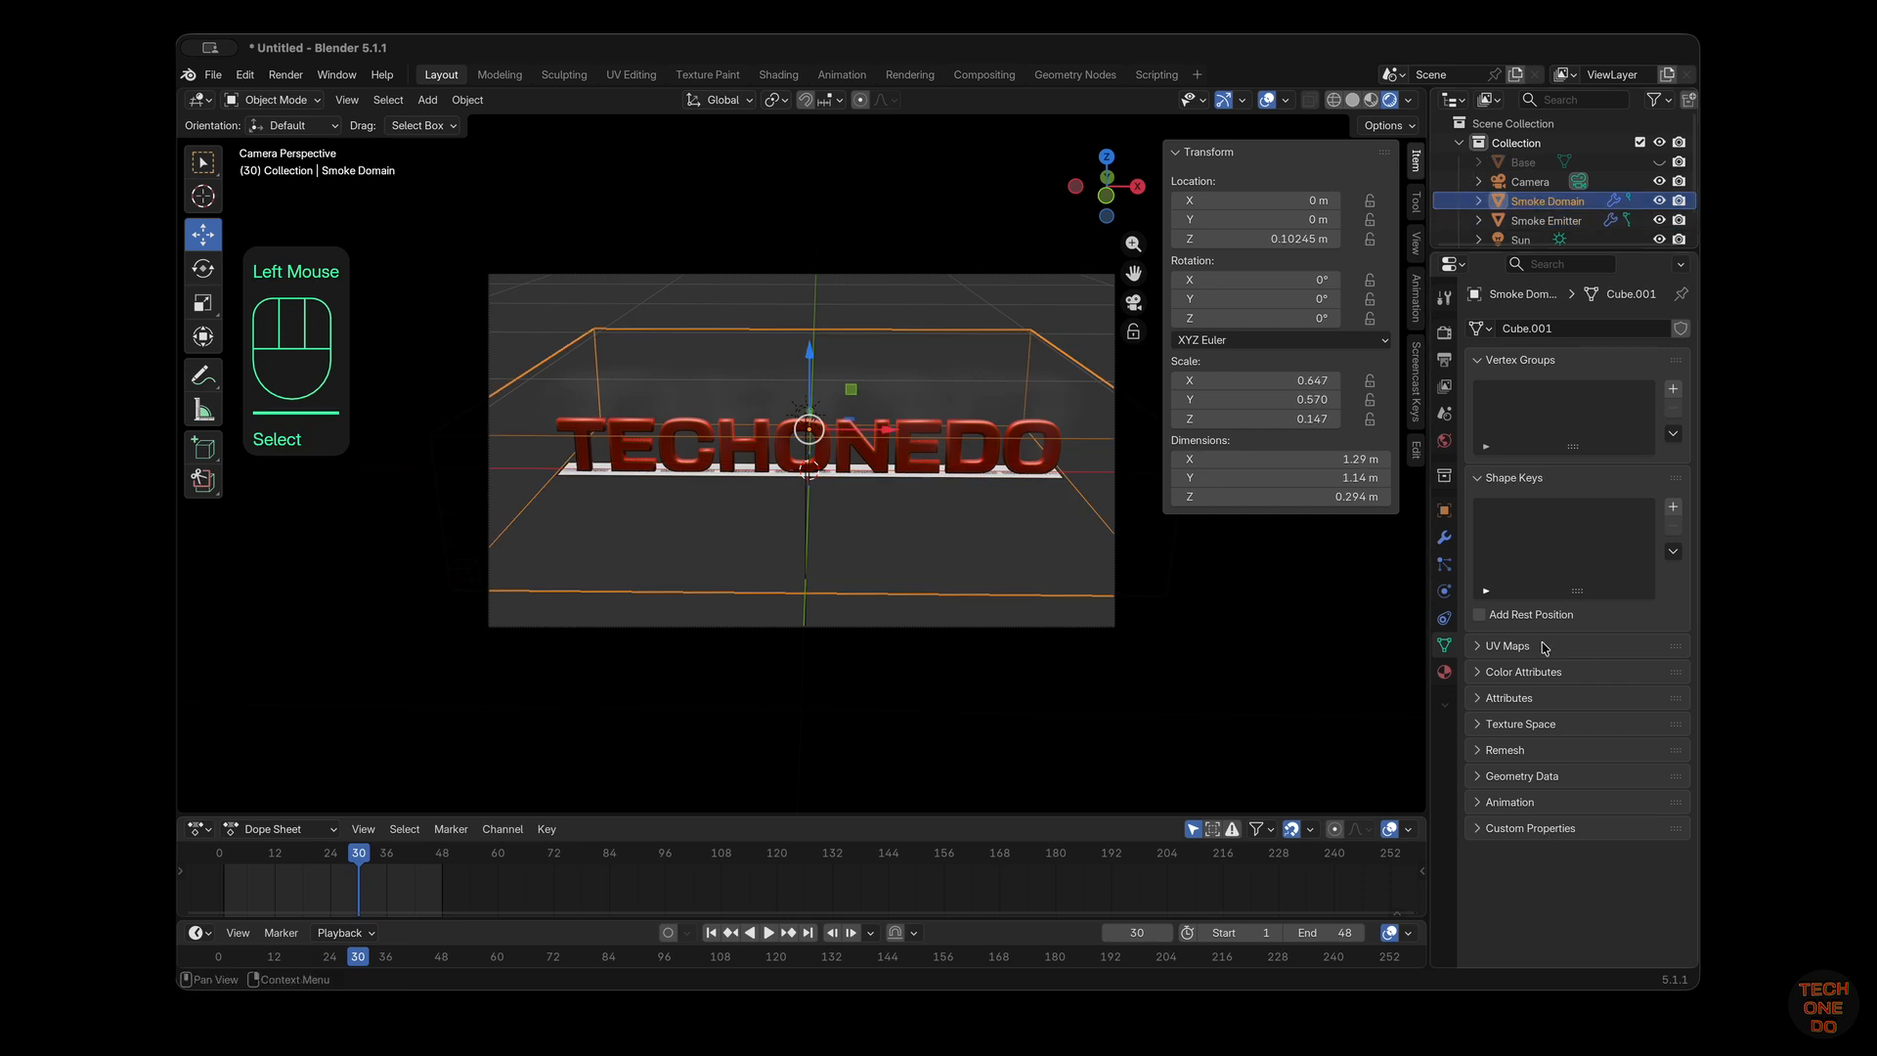
pyautogui.click(1444, 672)
pyautogui.scroll(3, 1535, 519)
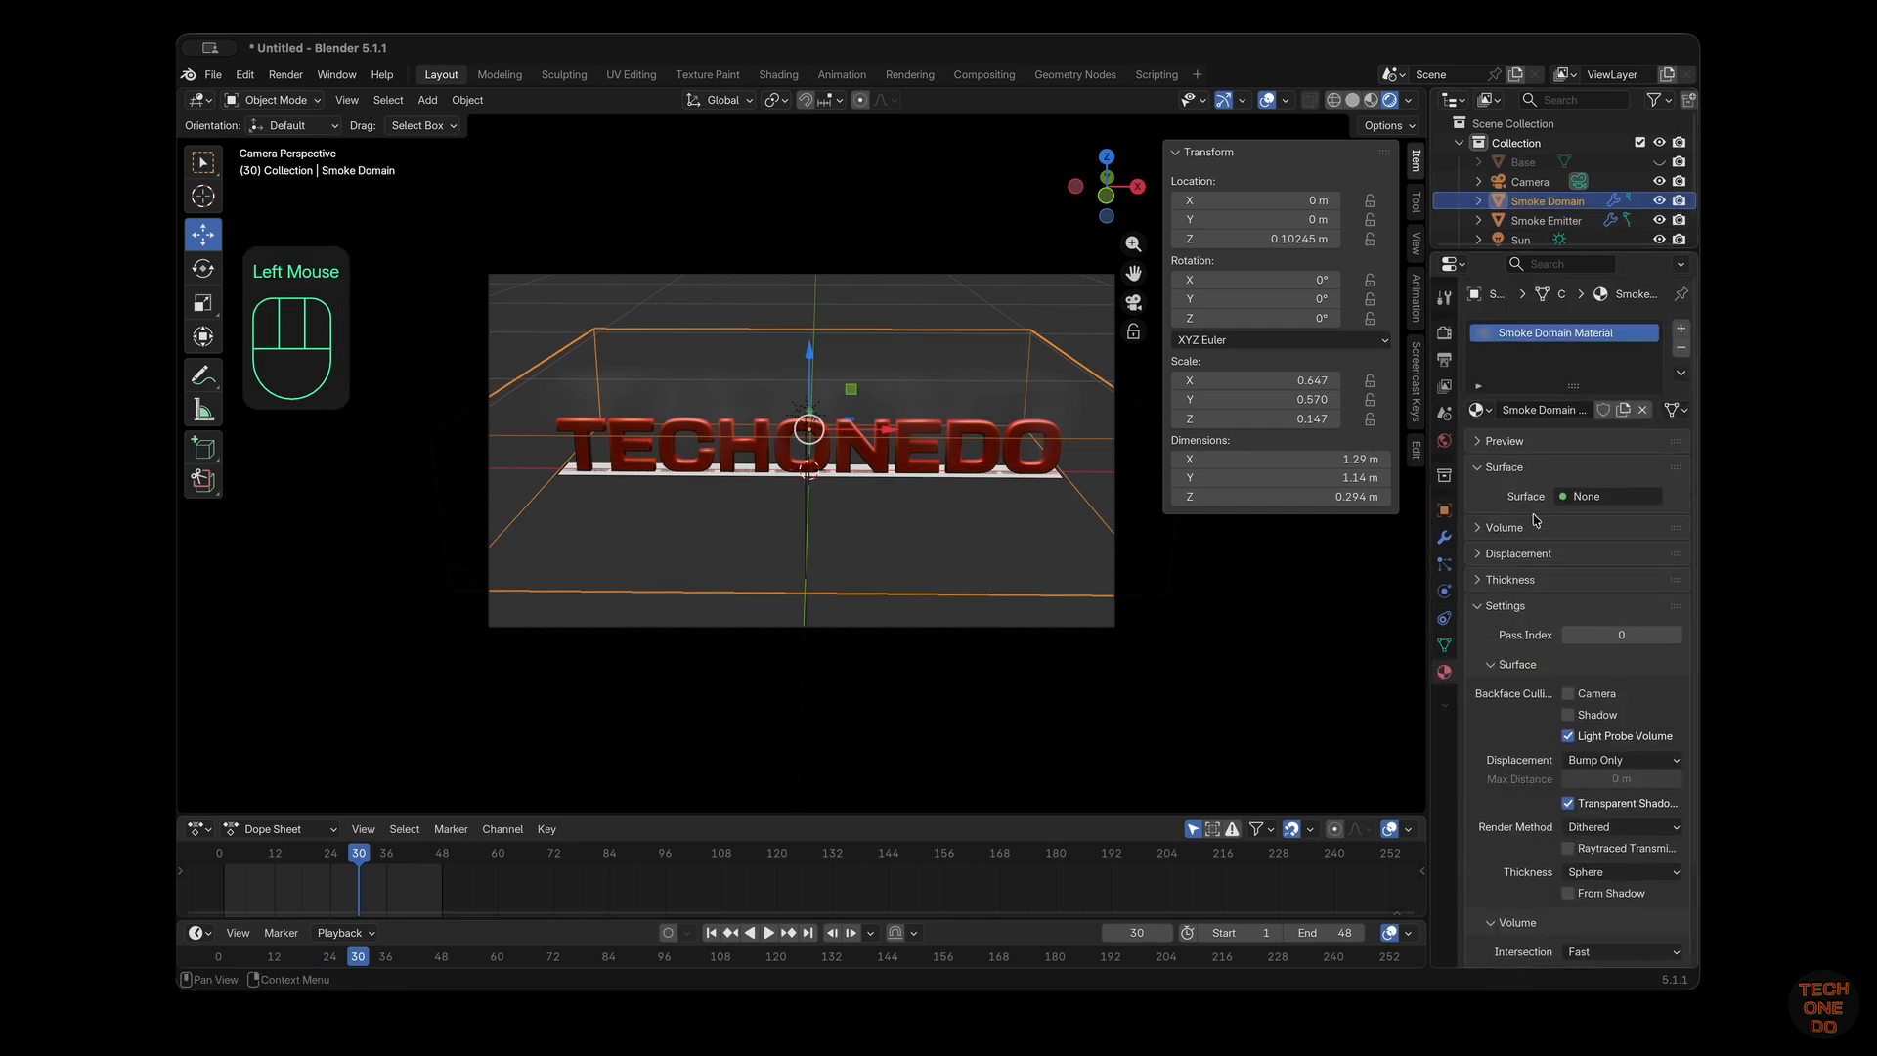
pyautogui.click(1481, 529)
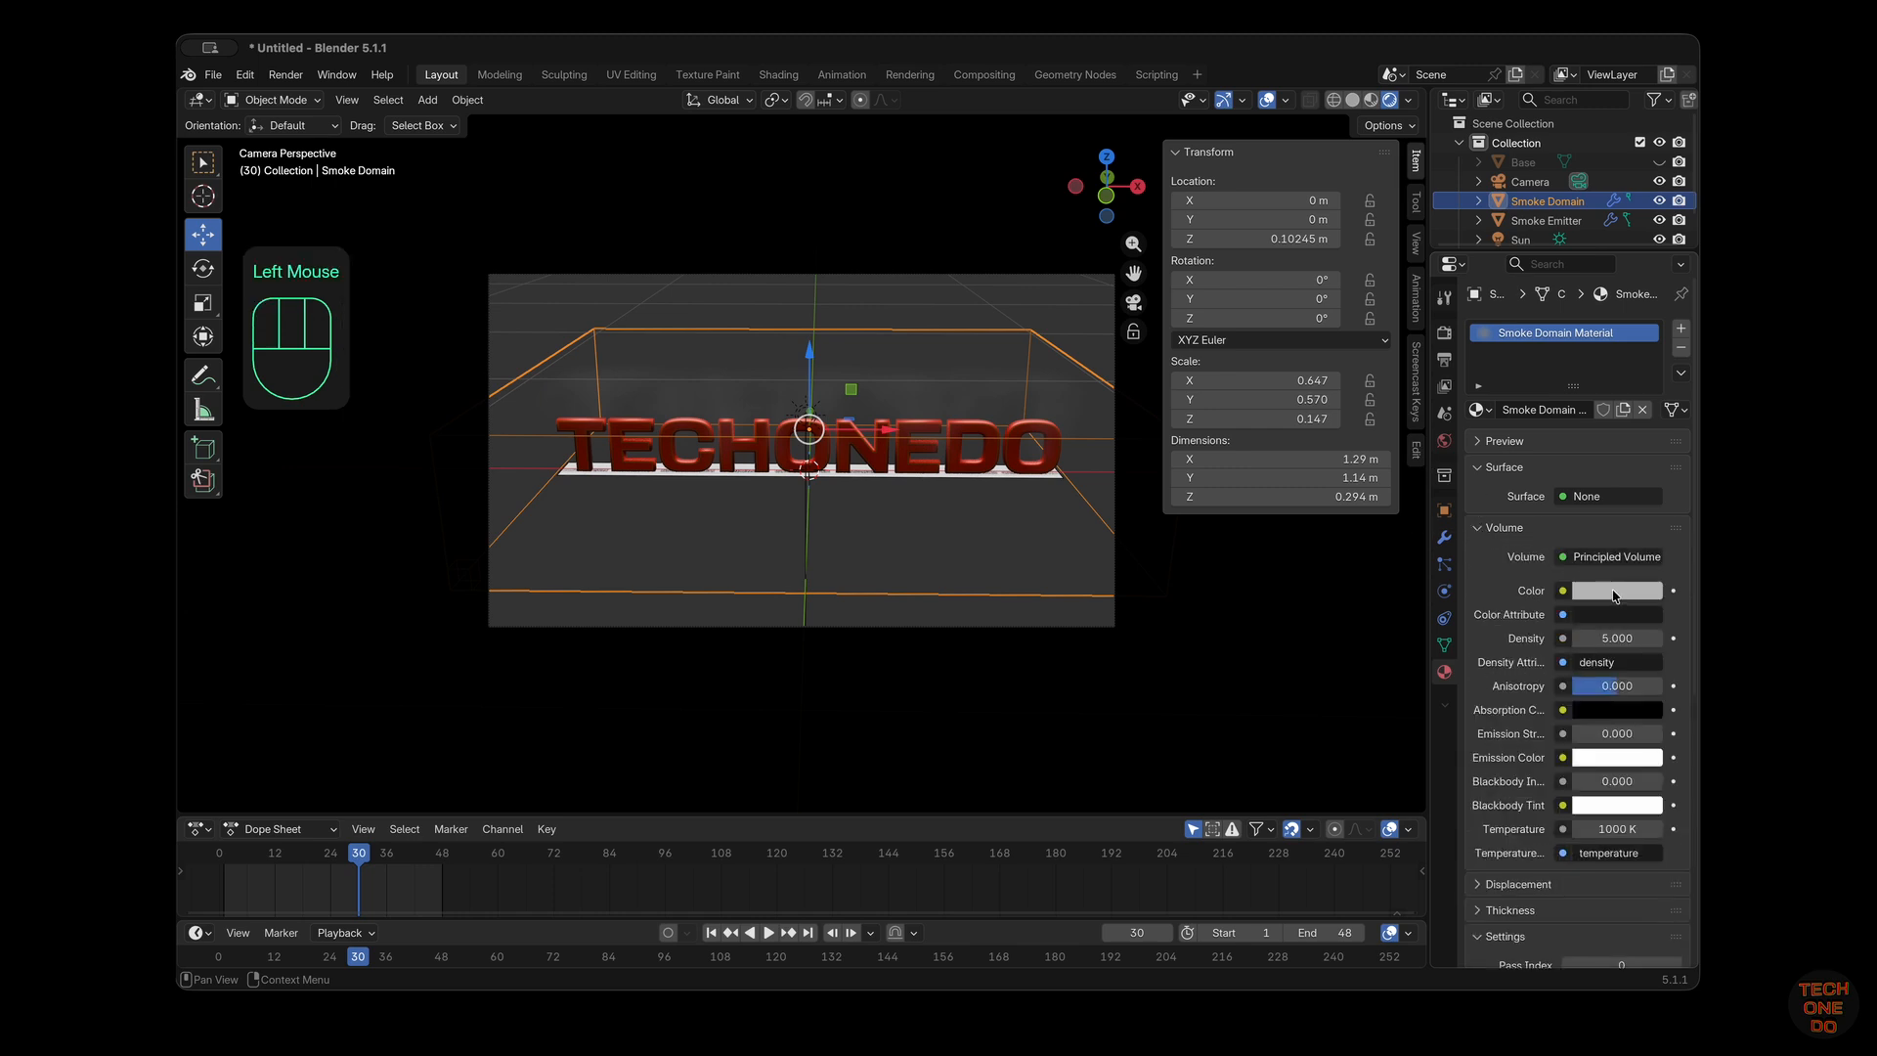
pyautogui.click(1612, 592)
pyautogui.moveTo(1562, 395); pyautogui.dragTo(1489, 309)
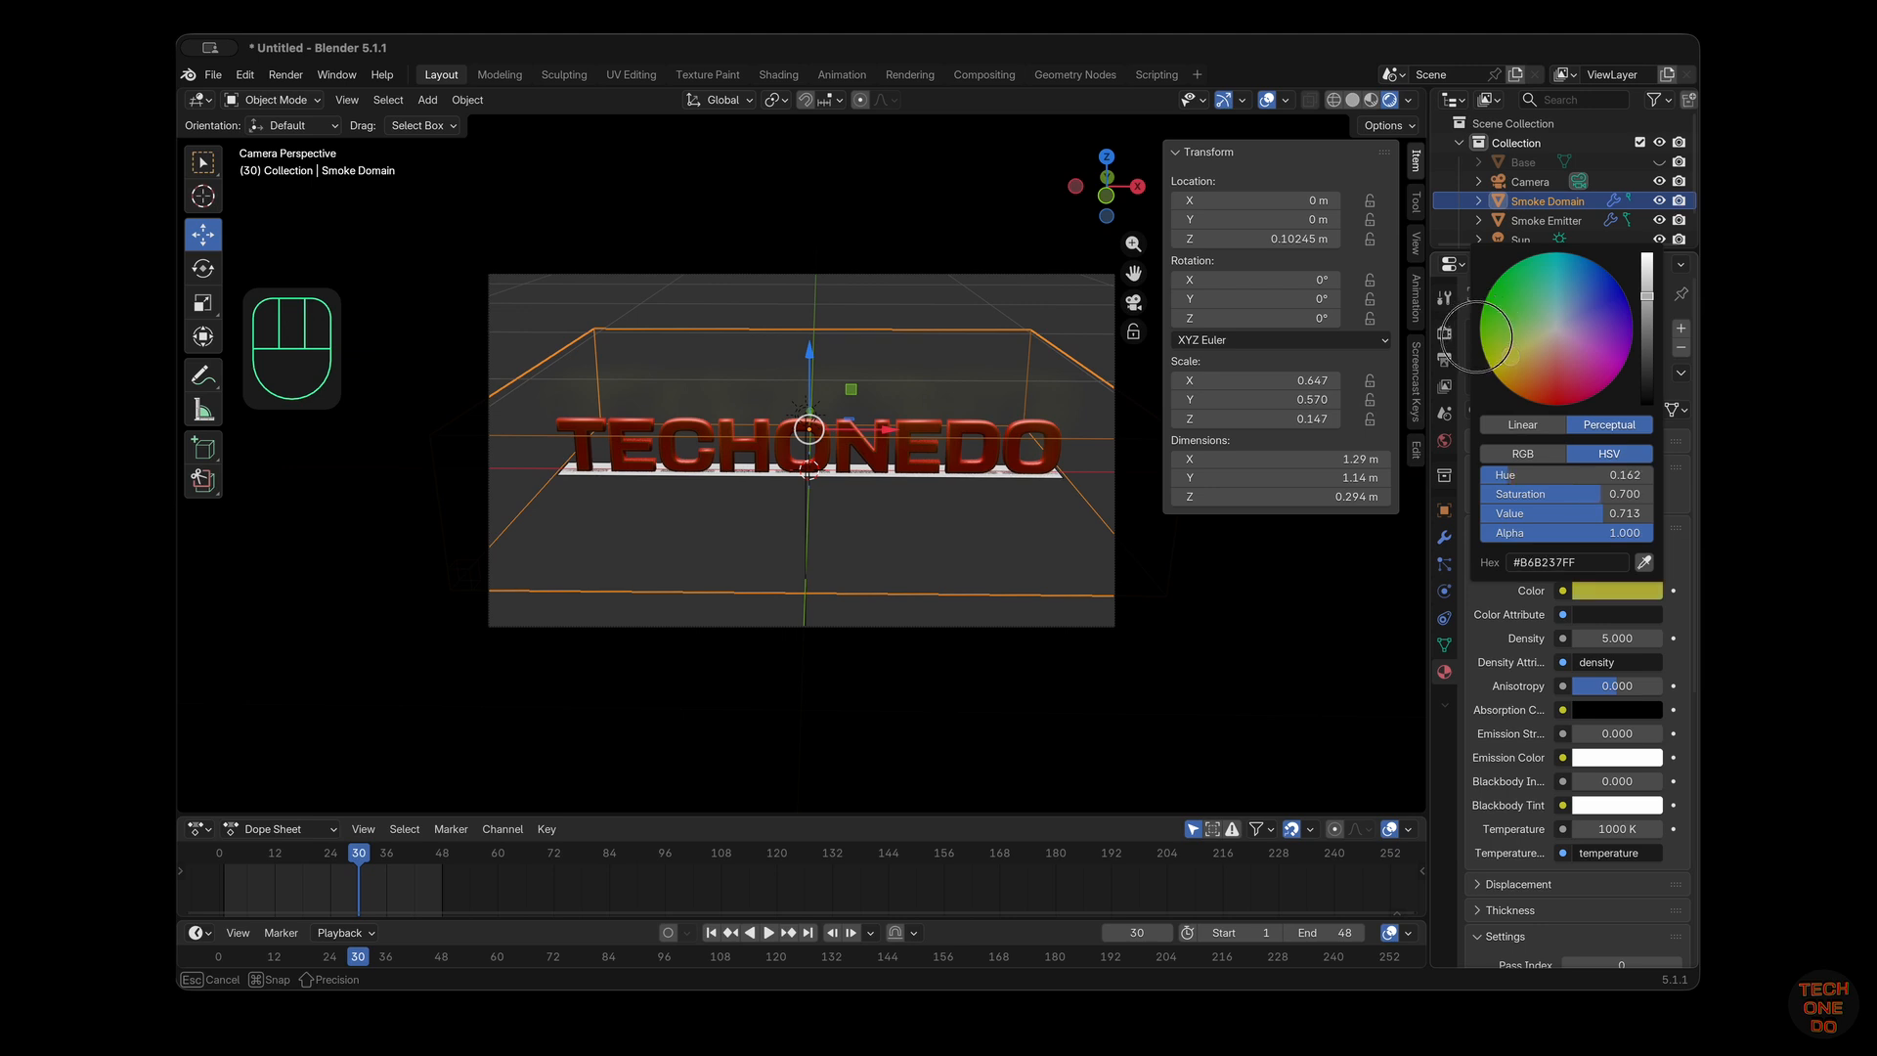
pyautogui.moveTo(1492, 332); pyautogui.dragTo(1500, 341)
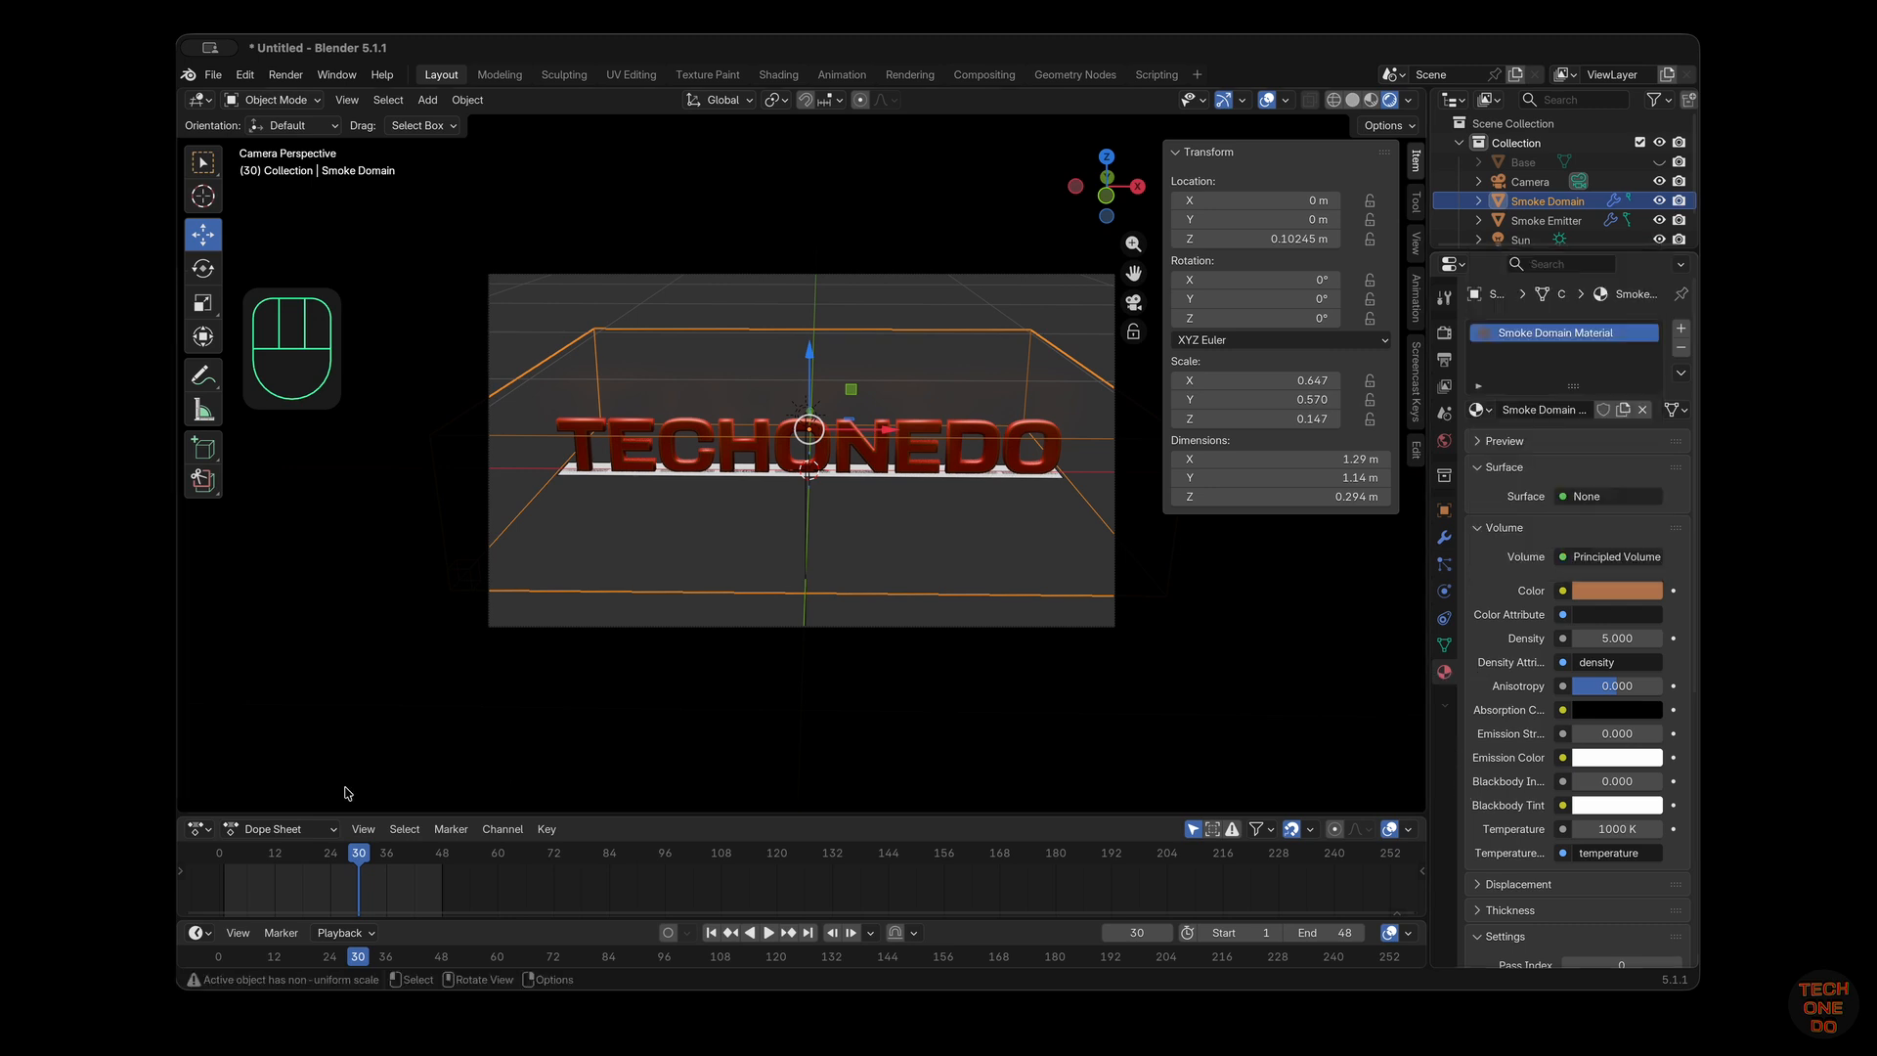
# Play the animation from the first frame to check the tinted smoke, and stop it
pyautogui.click(711, 933)
pyautogui.click(769, 934)
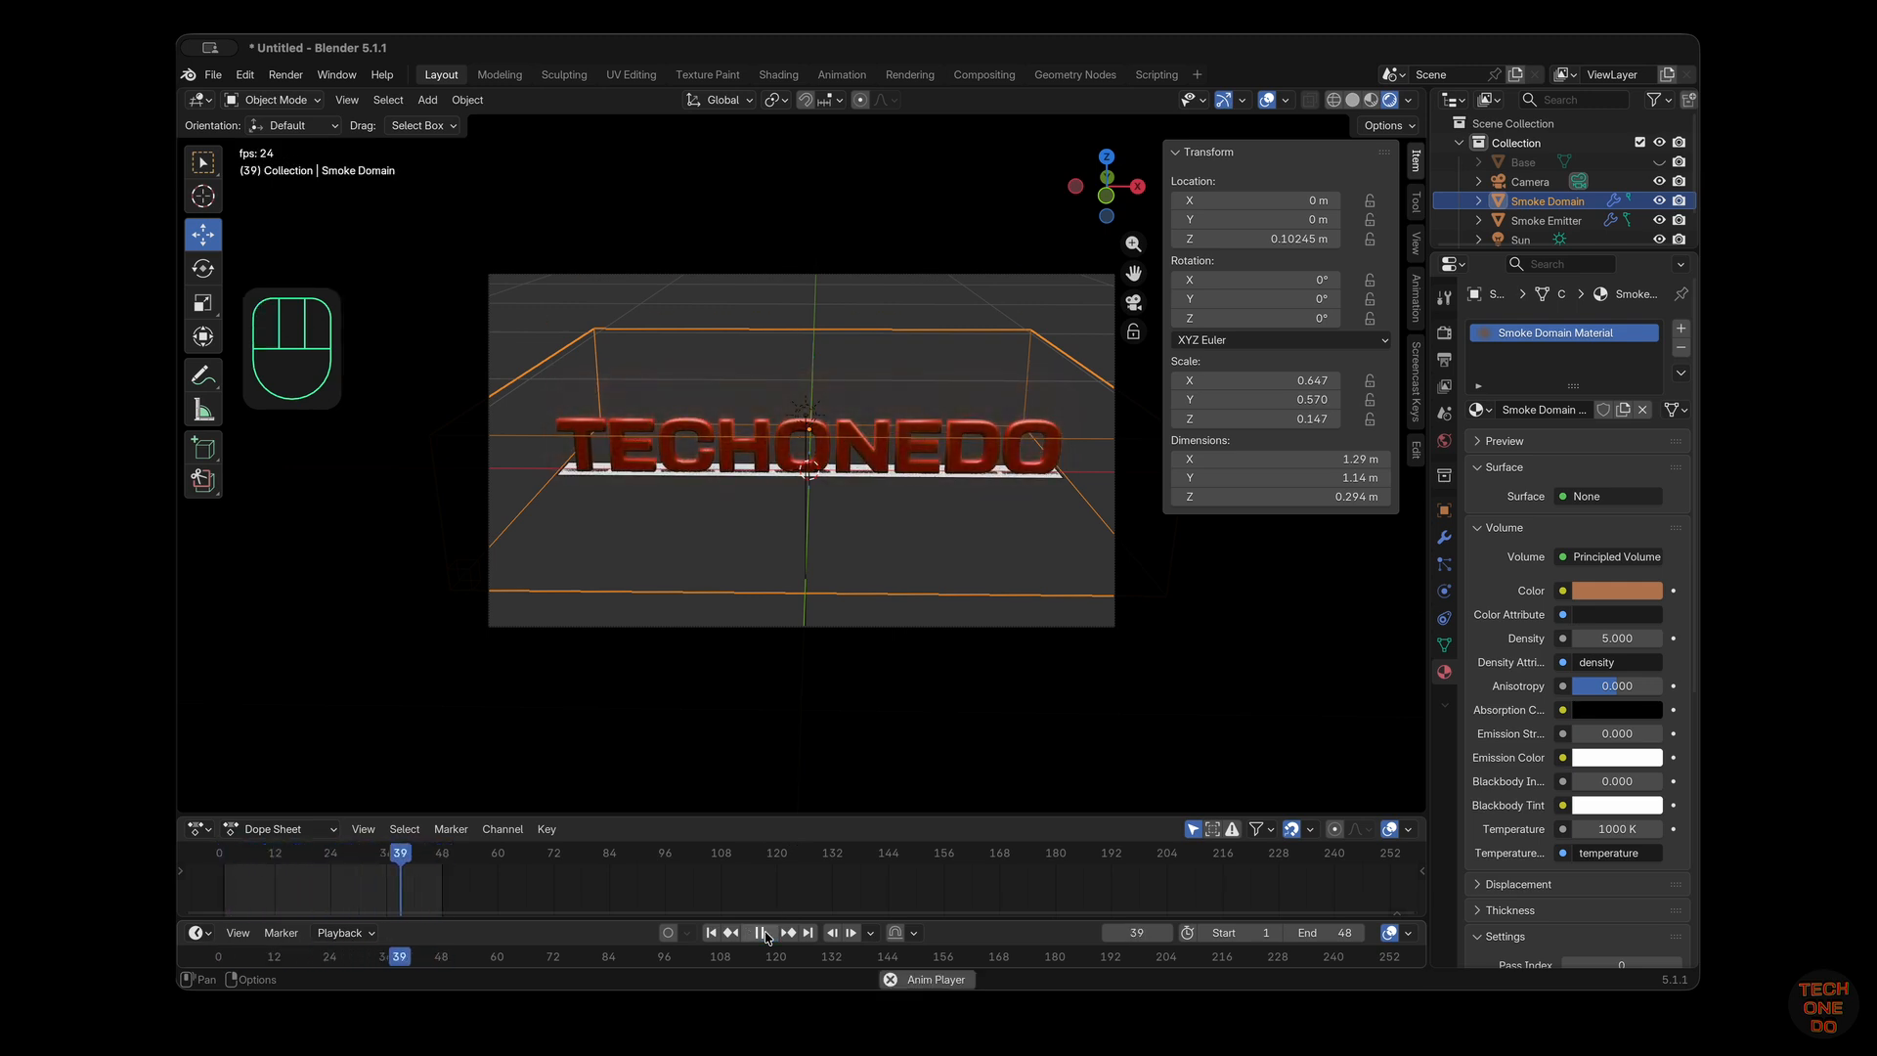
pyautogui.click(767, 933)
# Set both the buoyancy density and heat of the Smoke Domain's gas to 0.4
pyautogui.click(1444, 591)
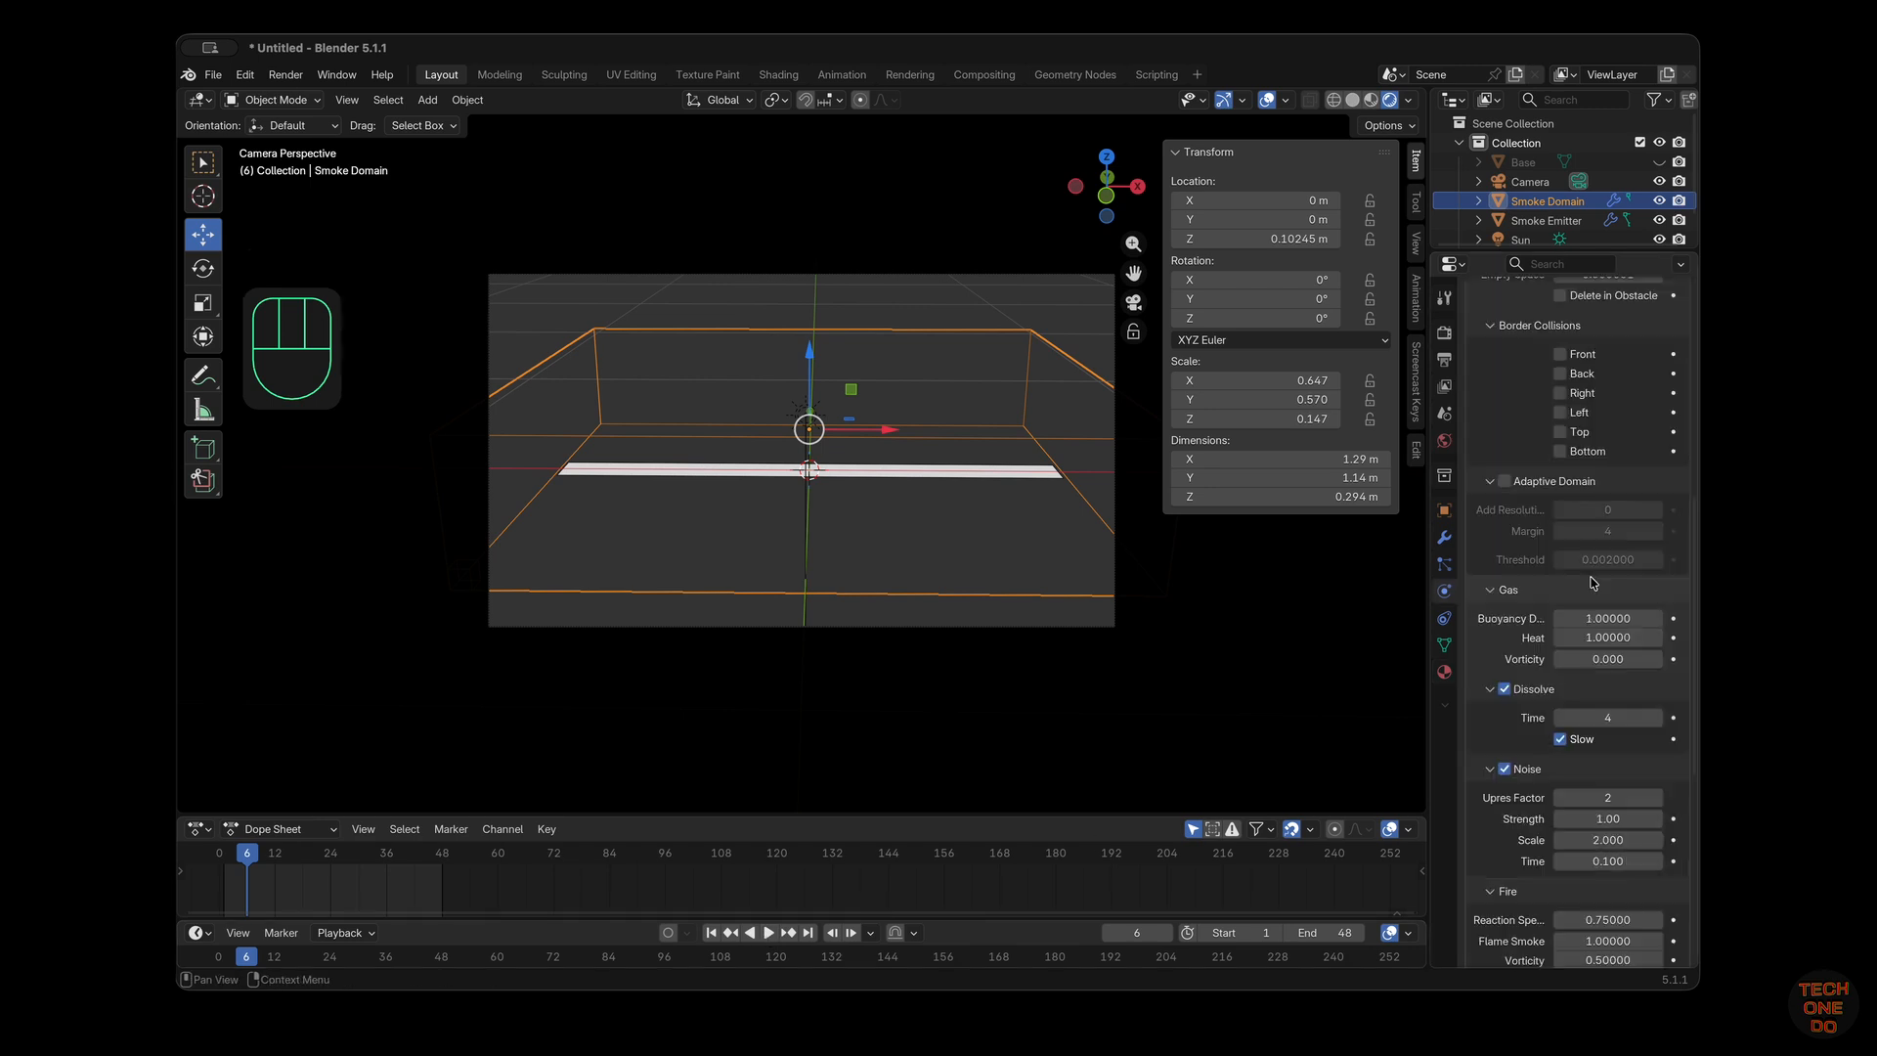
pyautogui.moveTo(1595, 616); pyautogui.dragTo(1596, 638)
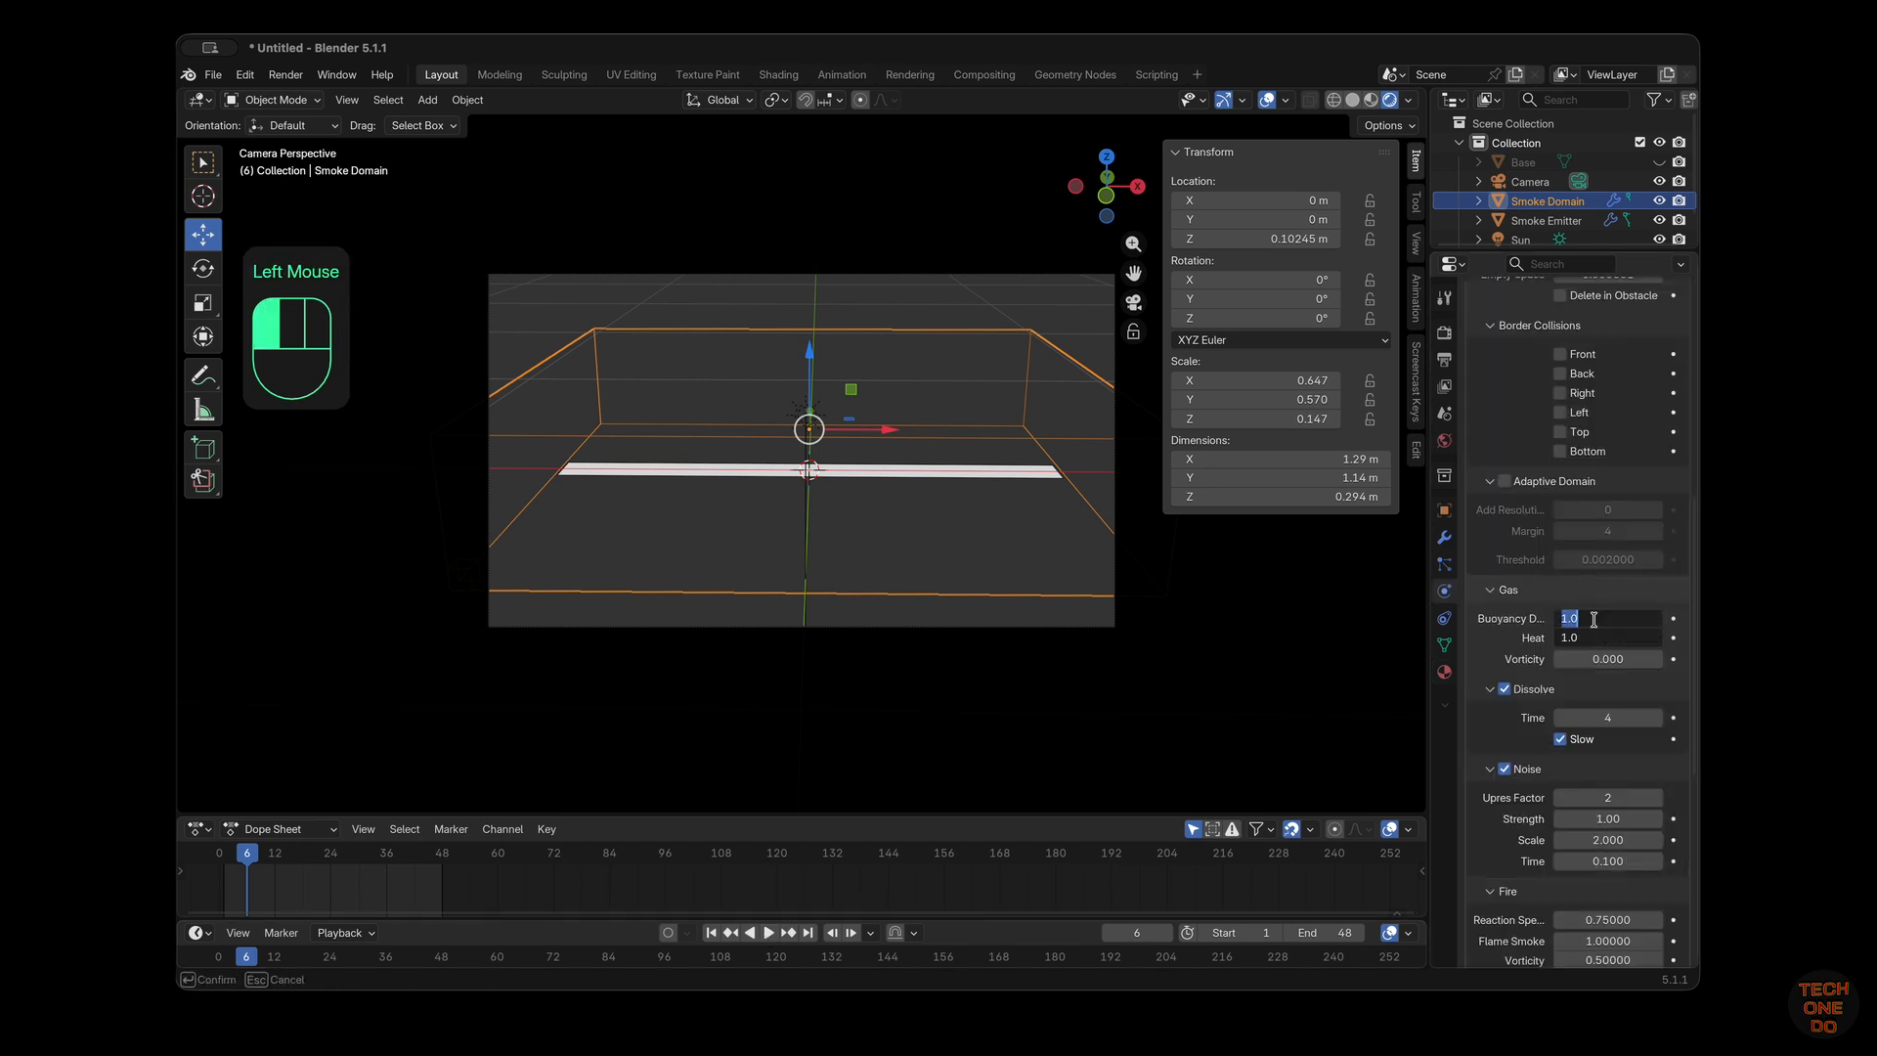
pyautogui.press('Return')
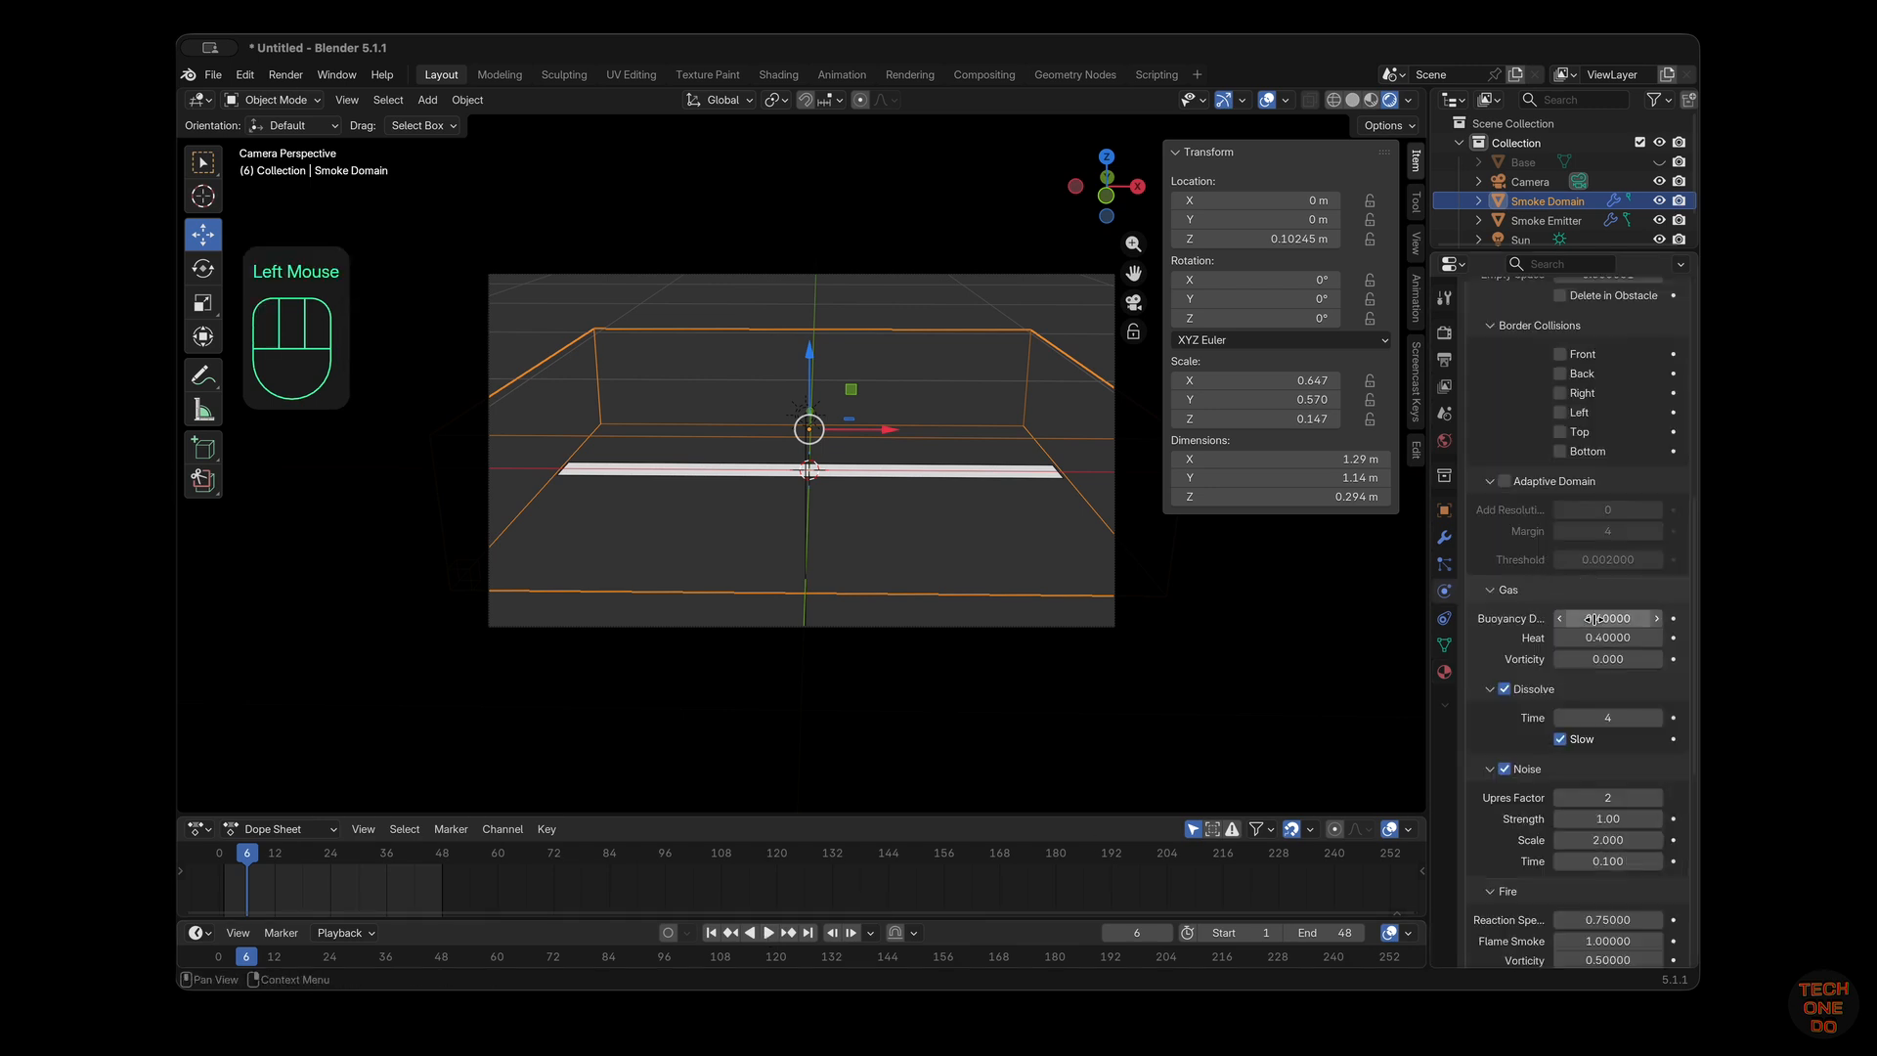
pyautogui.click(1514, 648)
pyautogui.scroll(-1, 1514, 648)
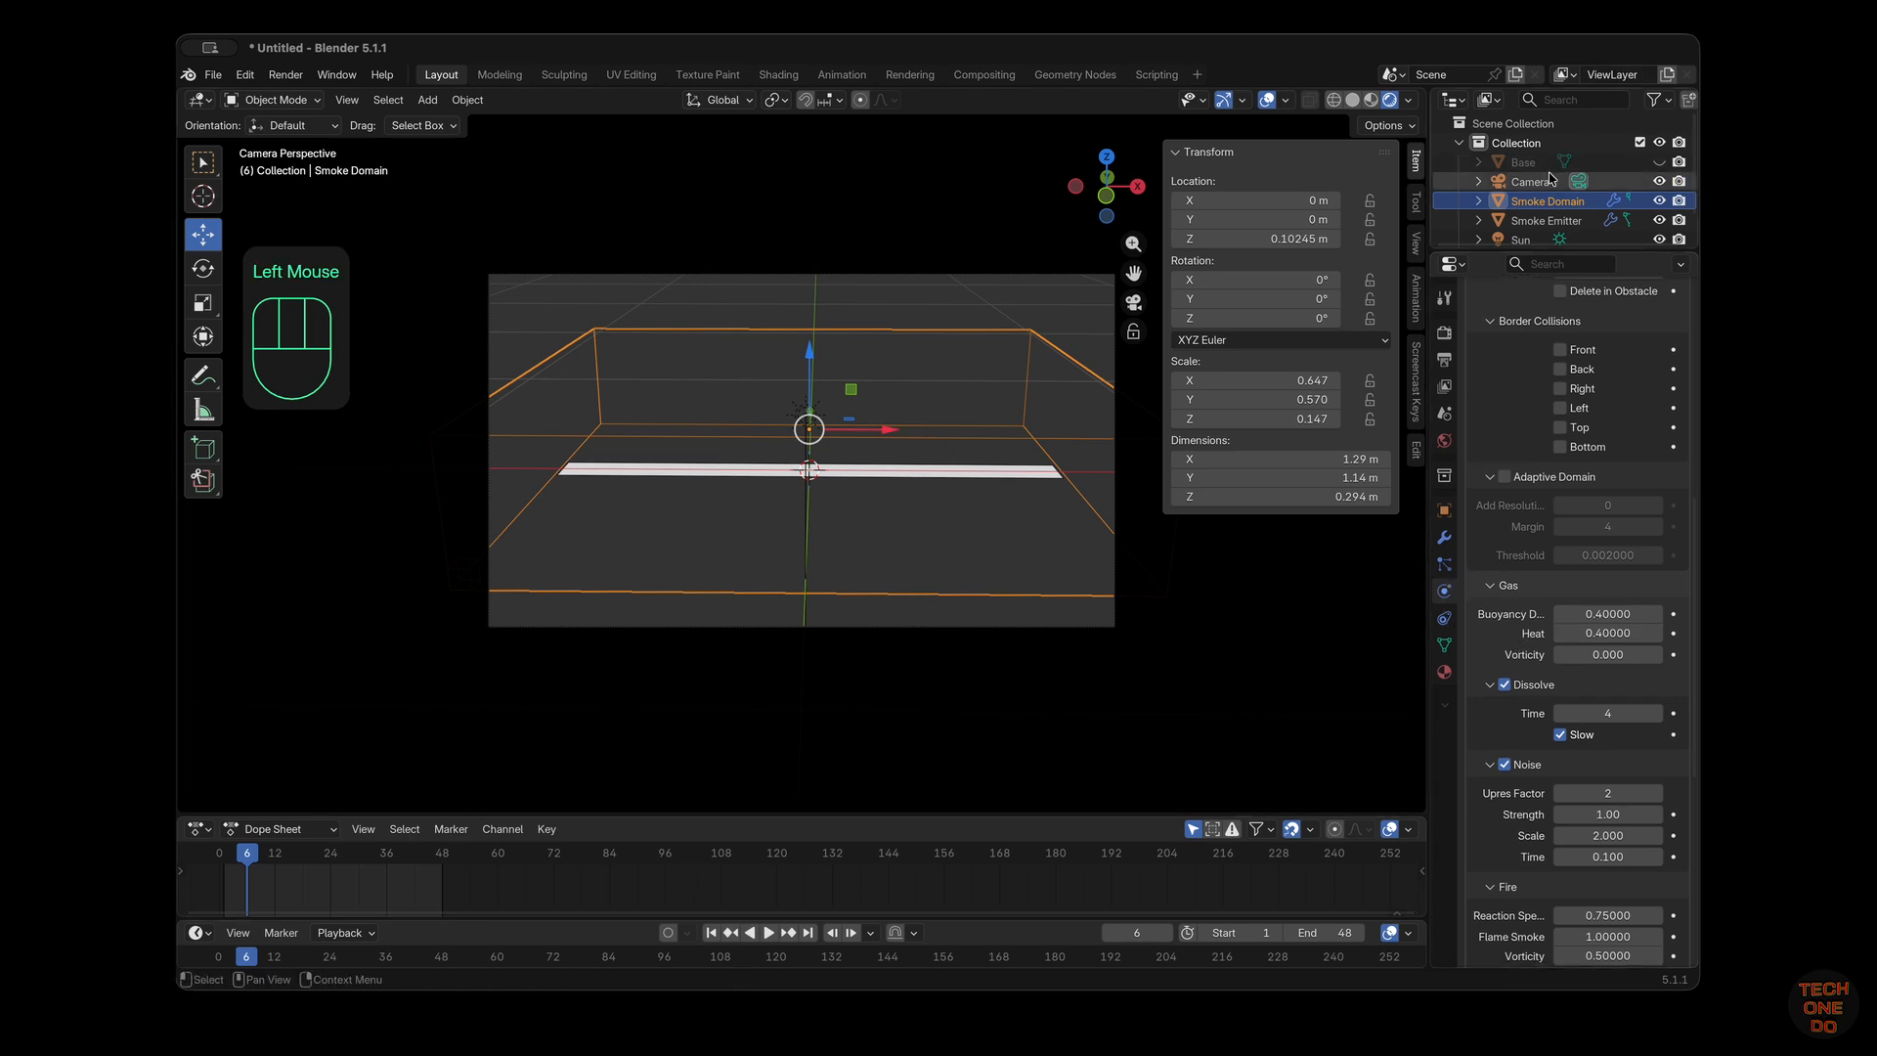
pyautogui.scroll(-1, 1564, 195)
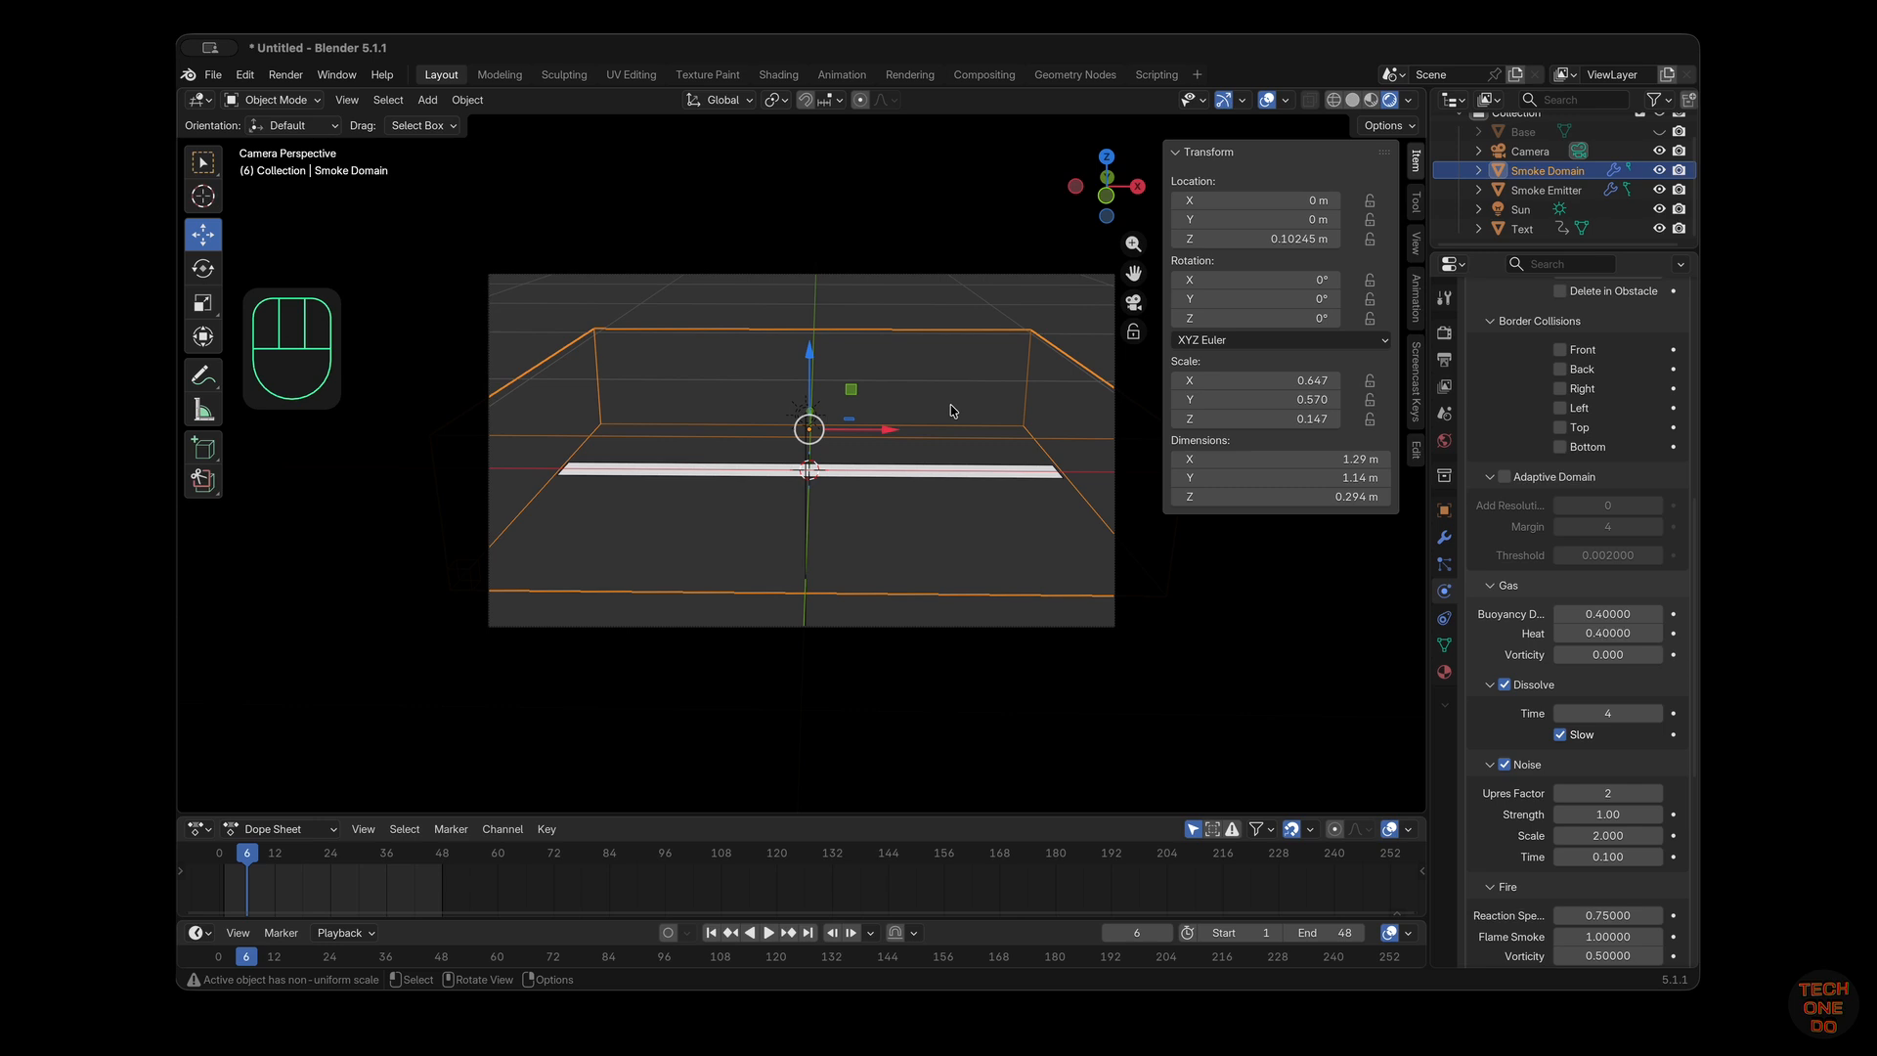
# Replay the animation from the first frame to check the smoke with the new buoyancy values, and stop it
pyautogui.click(712, 933)
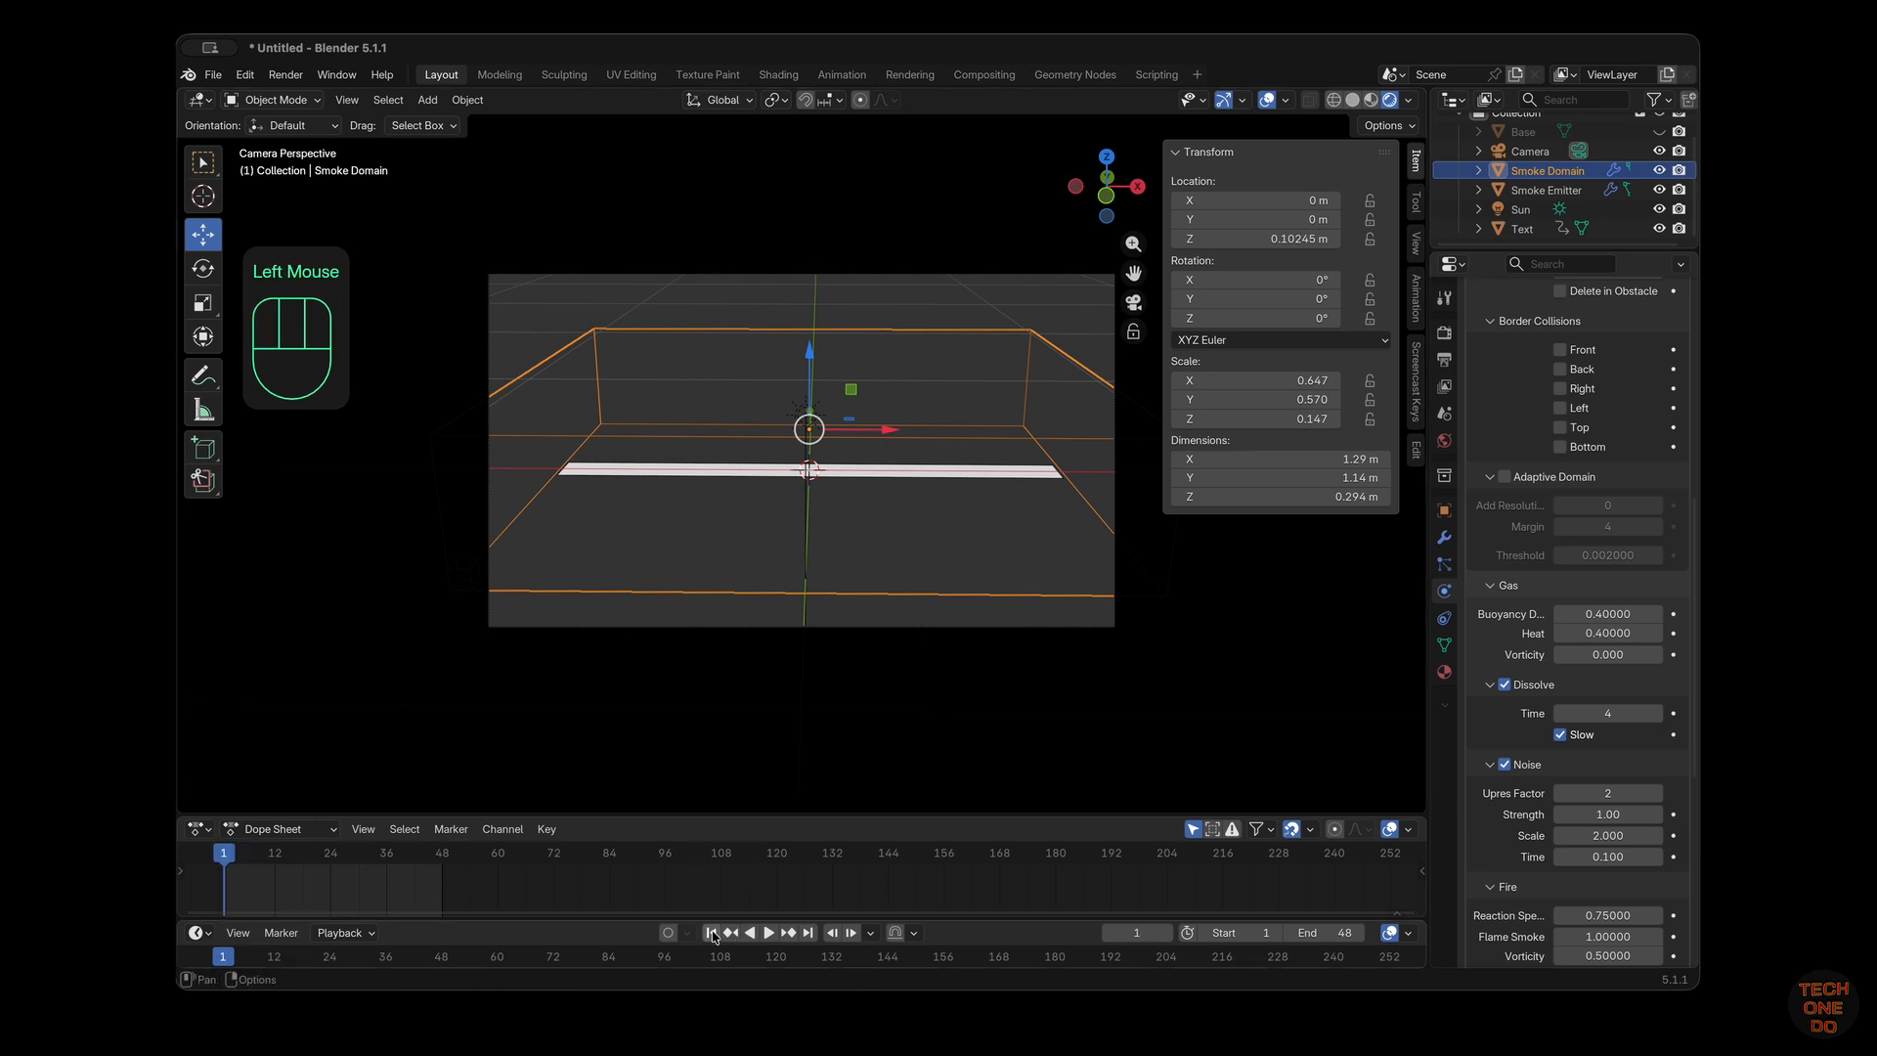
pyautogui.click(769, 933)
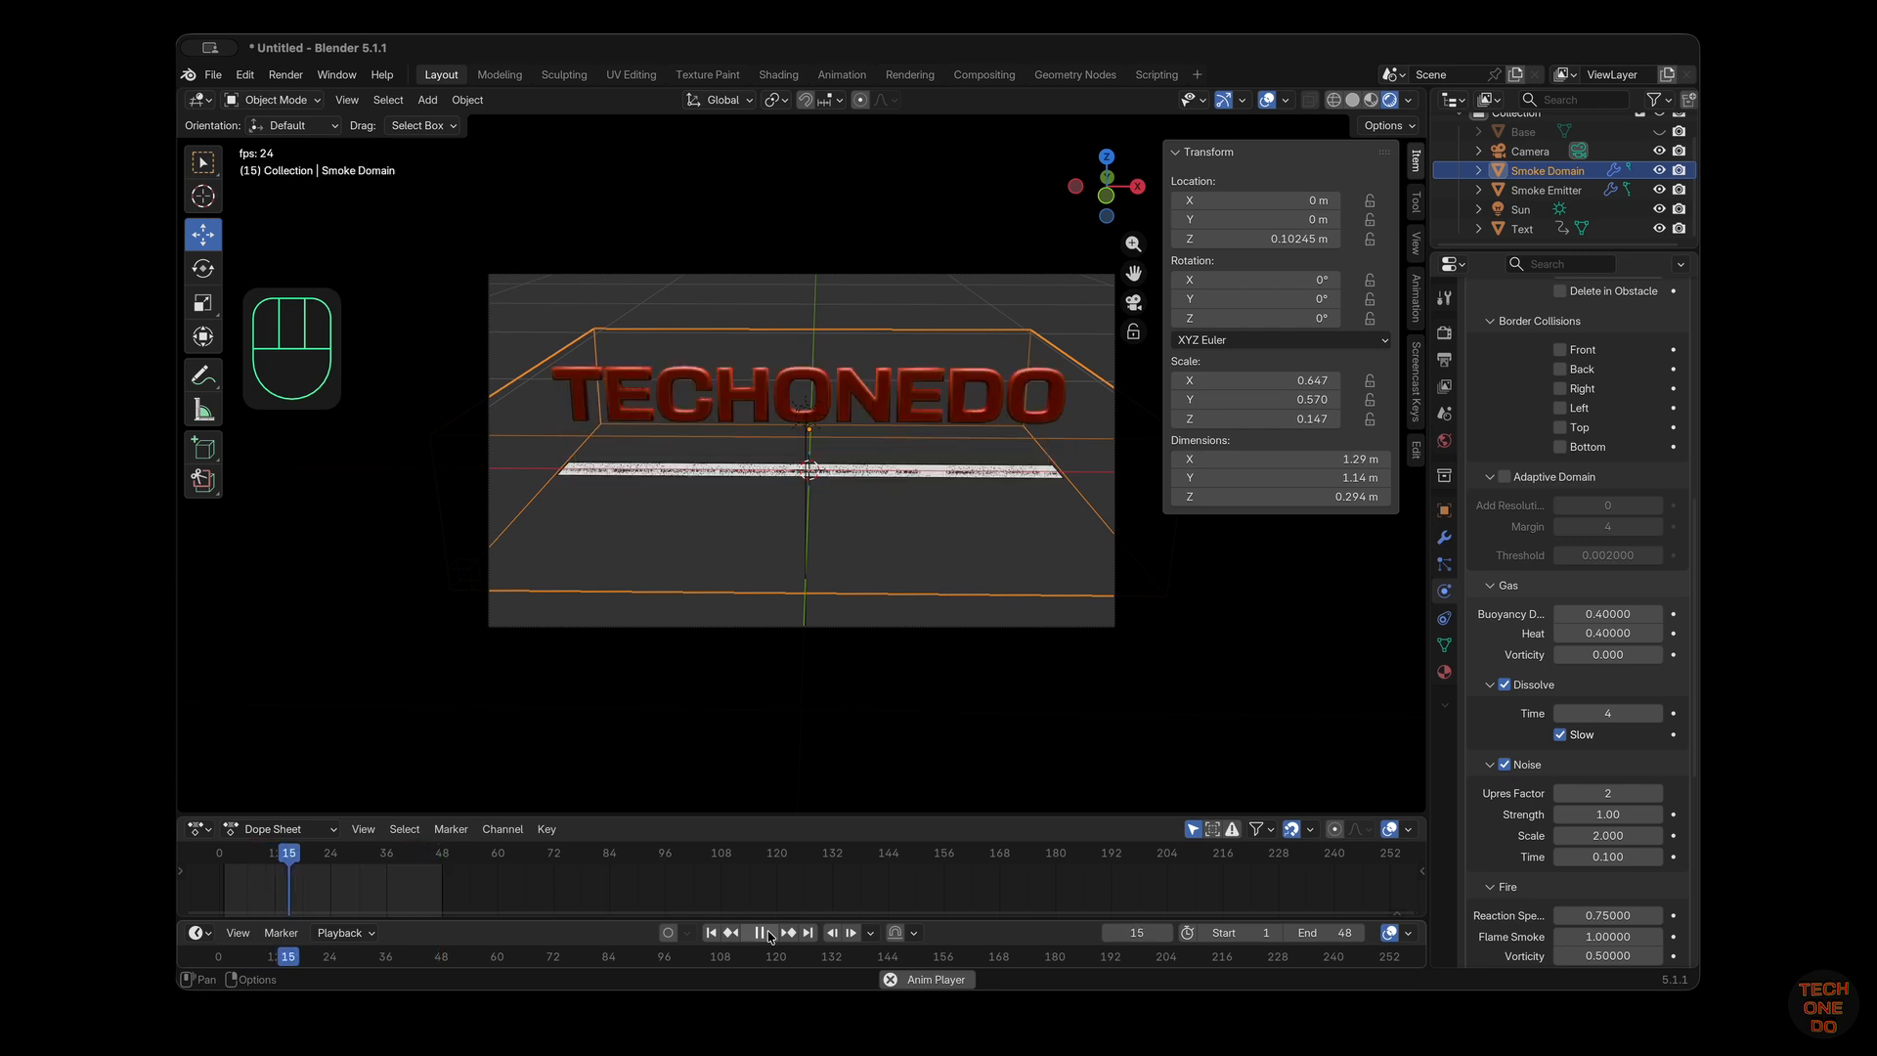
pyautogui.click(769, 936)
# Select the Sun light and tilt it to 24° around X towards the text
pyautogui.scroll(-10, 967, 550)
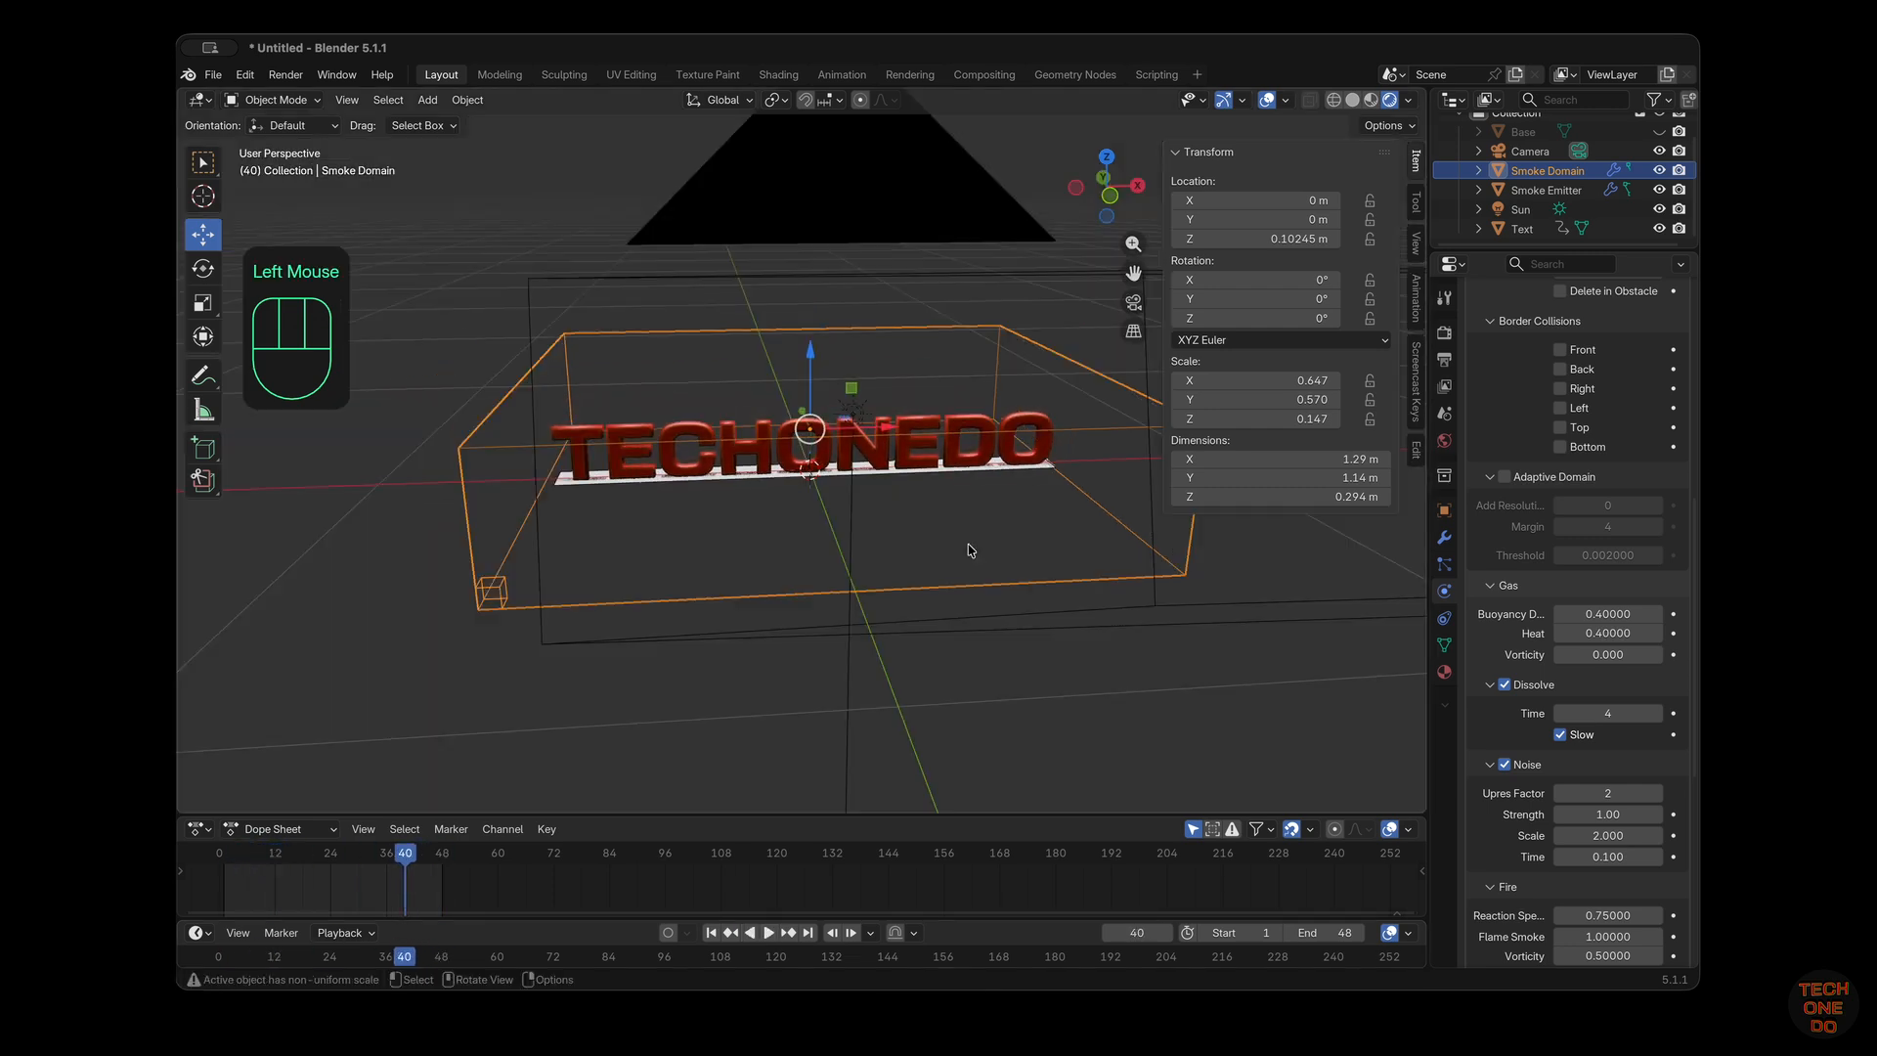
pyautogui.scroll(5, 968, 550)
pyautogui.hscroll(10, 967, 550)
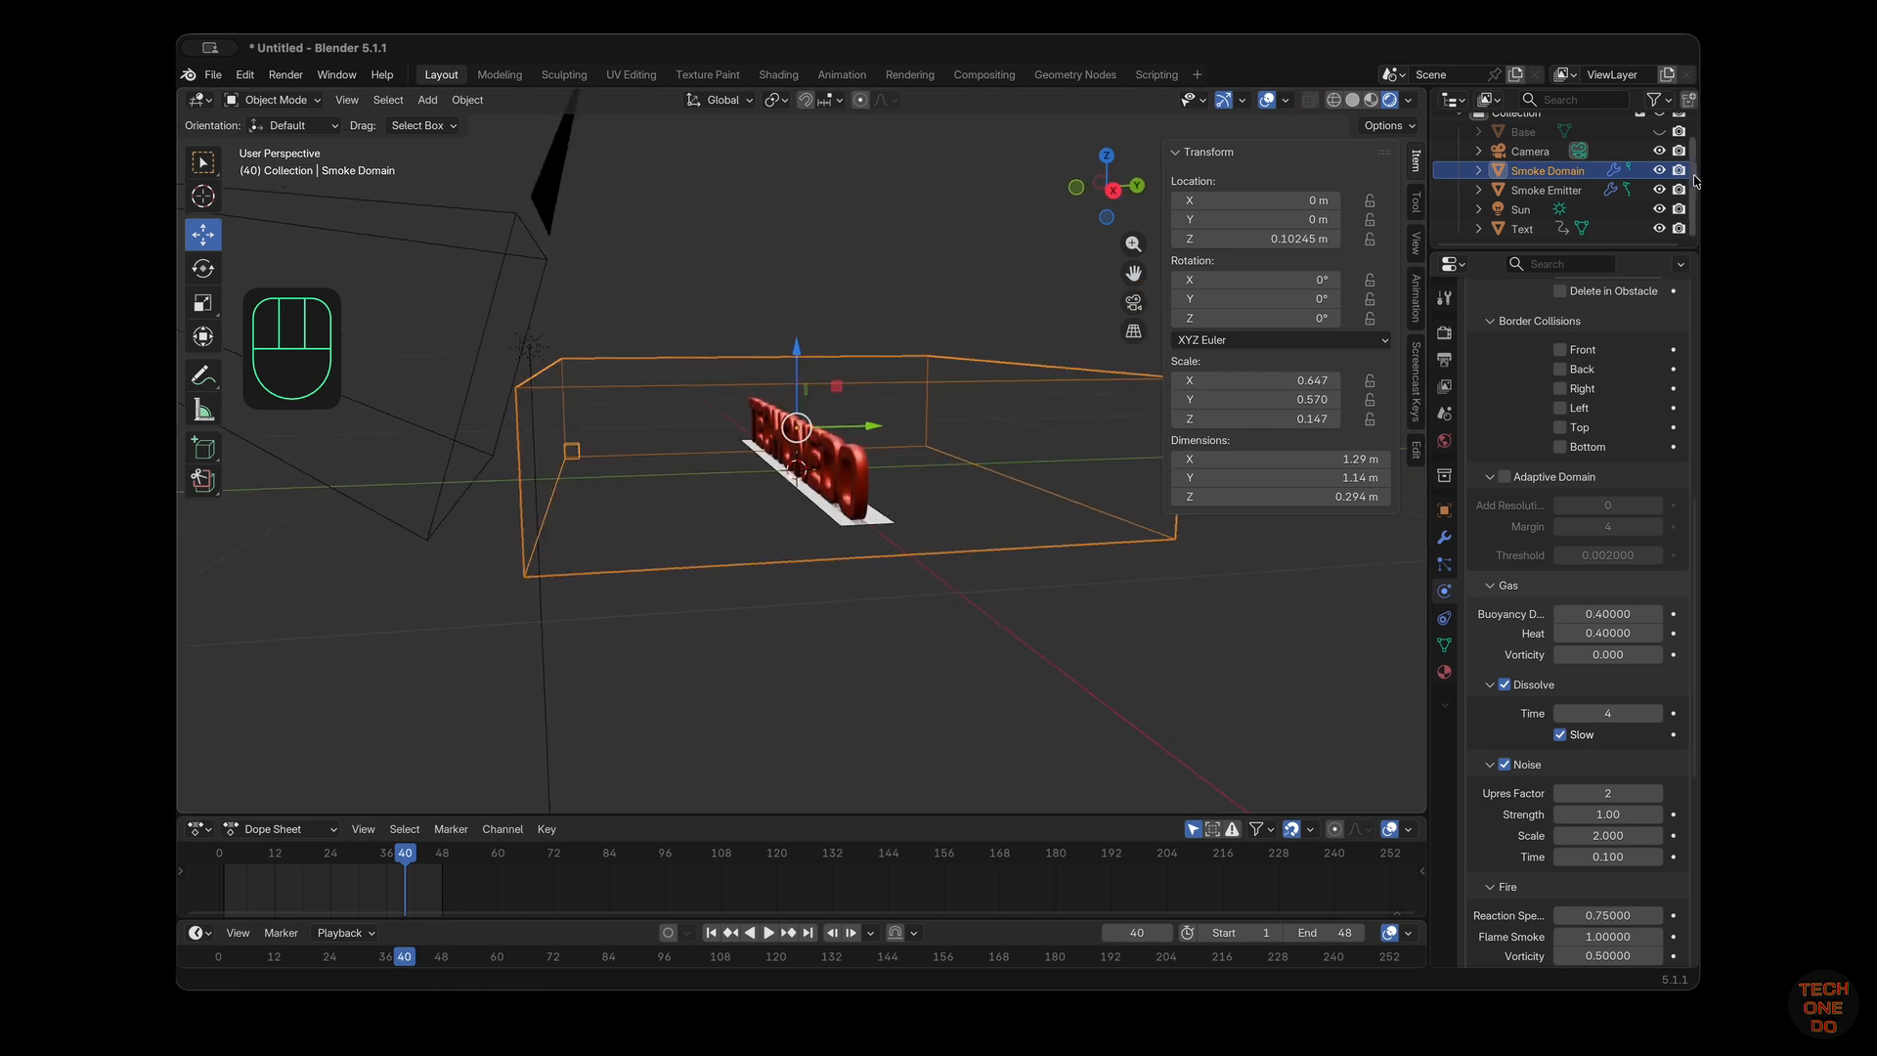
pyautogui.click(1521, 210)
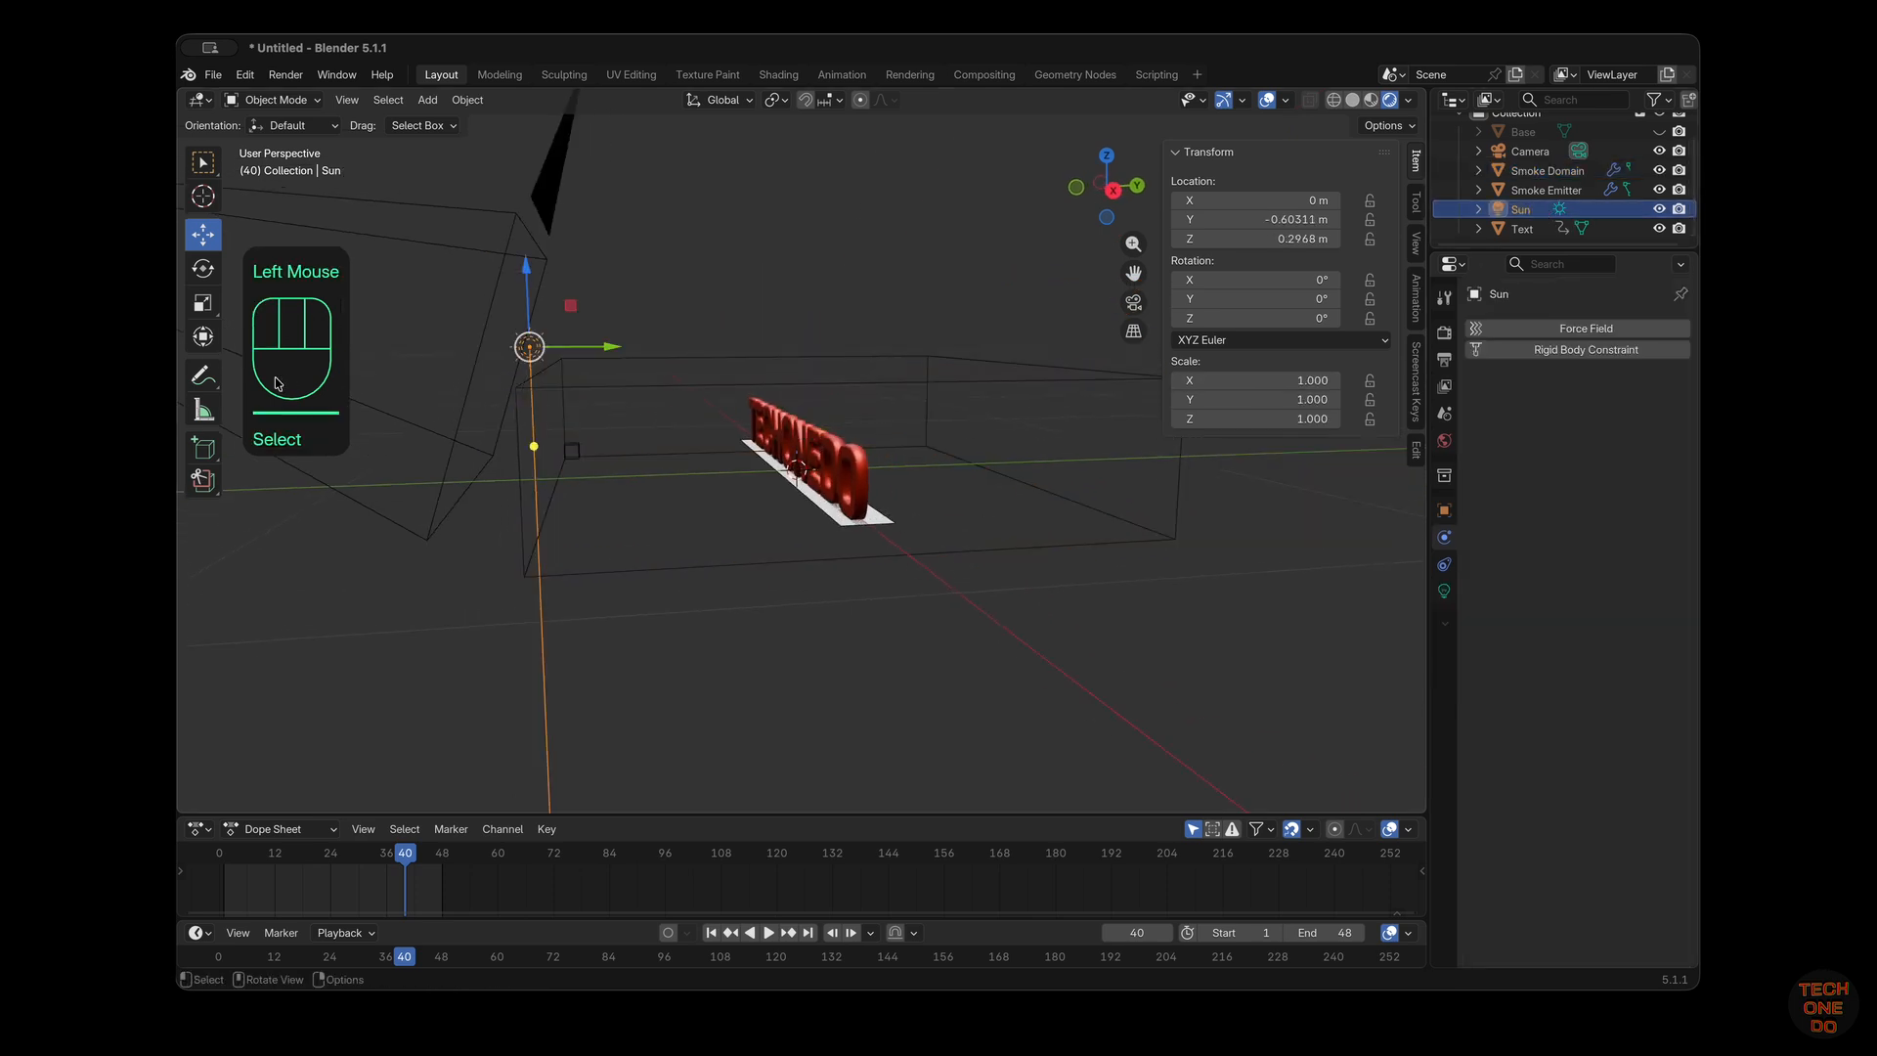
pyautogui.hscroll(3, 1137, 360)
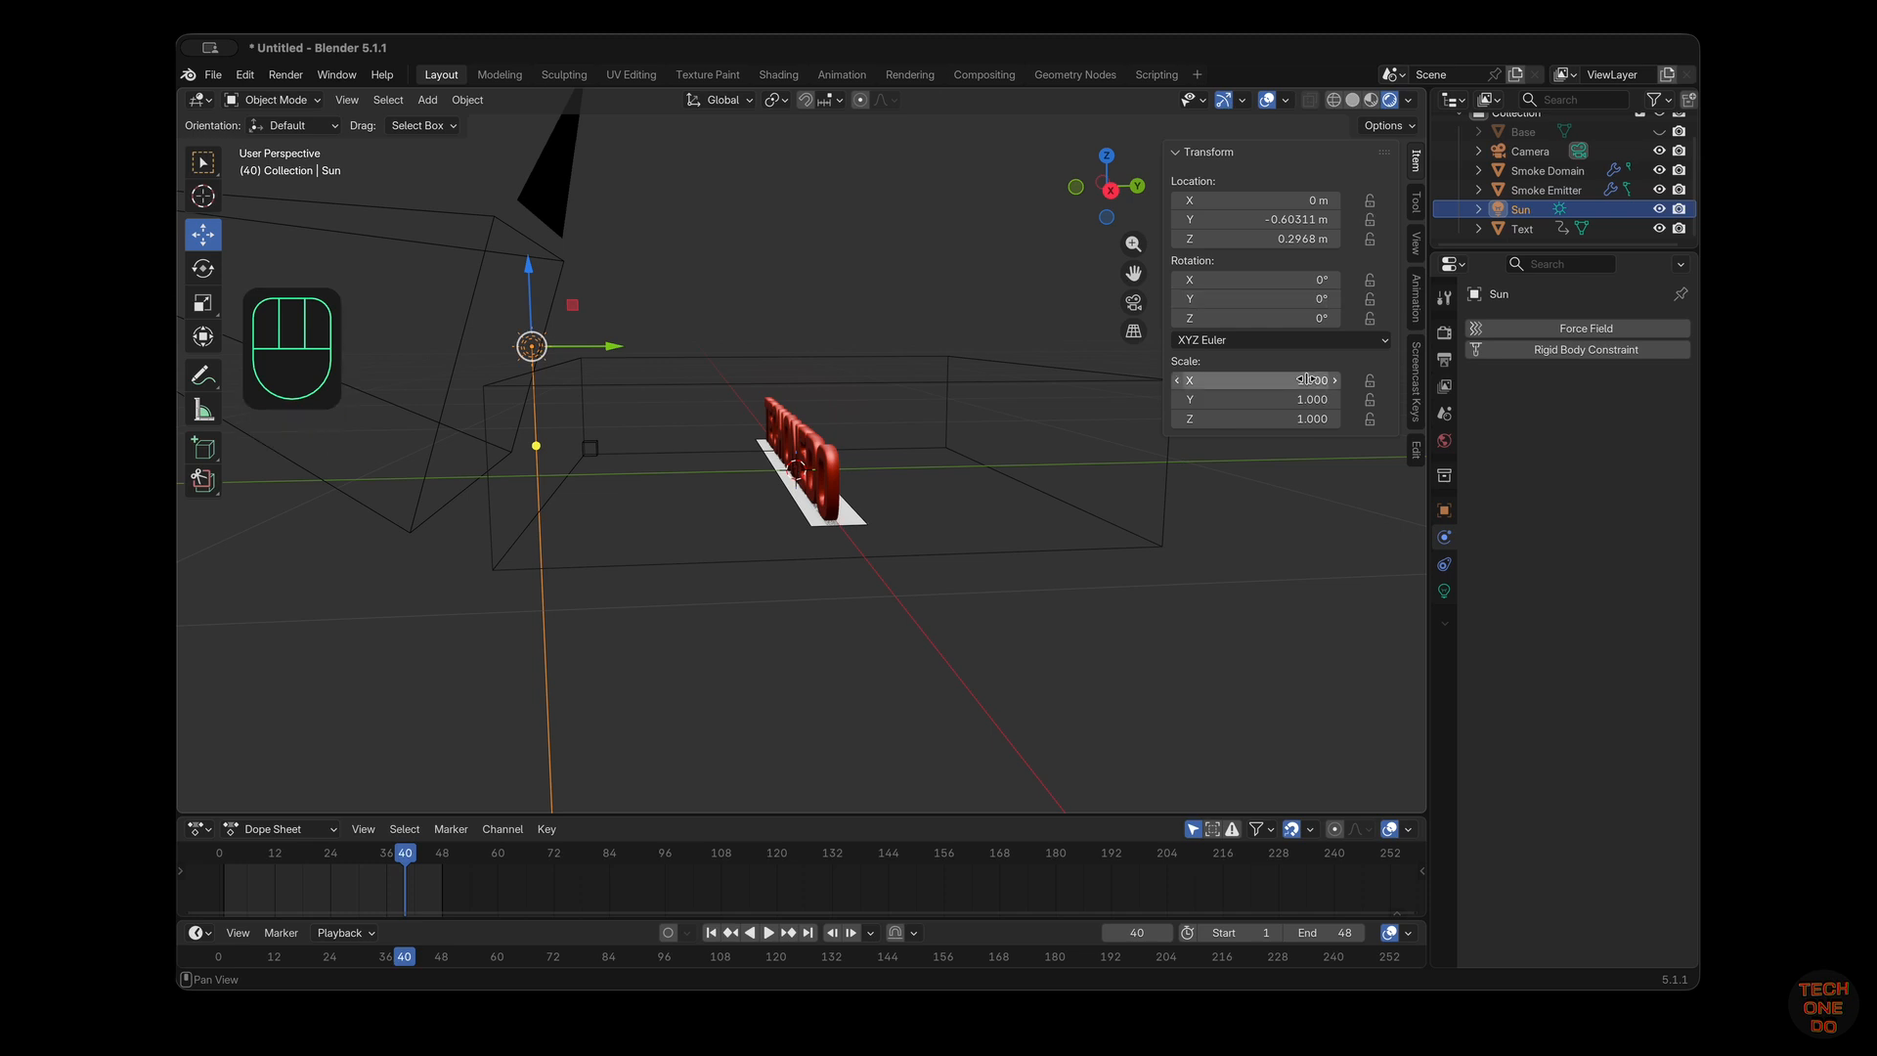
pyautogui.moveTo(1254, 277); pyautogui.dragTo(1271, 270)
pyautogui.hscroll(-10, 973, 467)
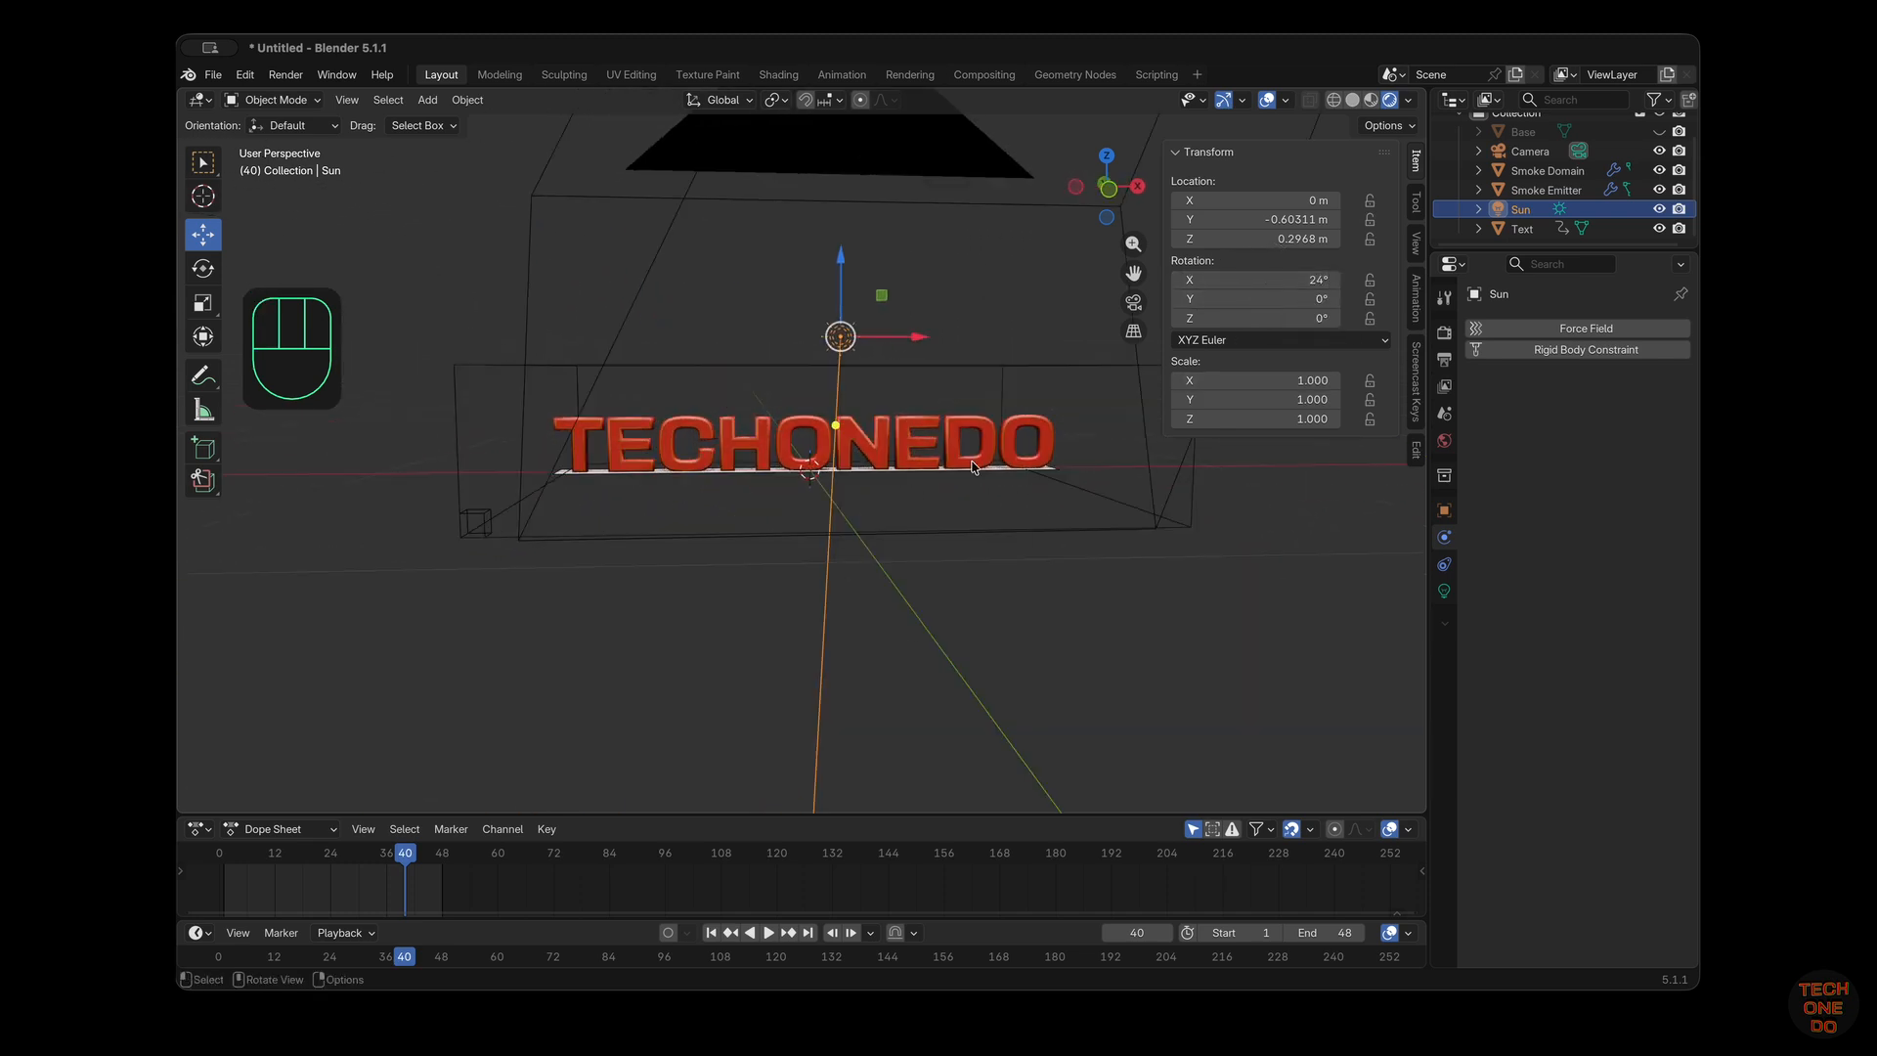
pyautogui.hscroll(-8, 973, 467)
# In rendered shading through the camera, tilt the Sun to 58° around X and set its strength to 4.24
pyautogui.click(1351, 100)
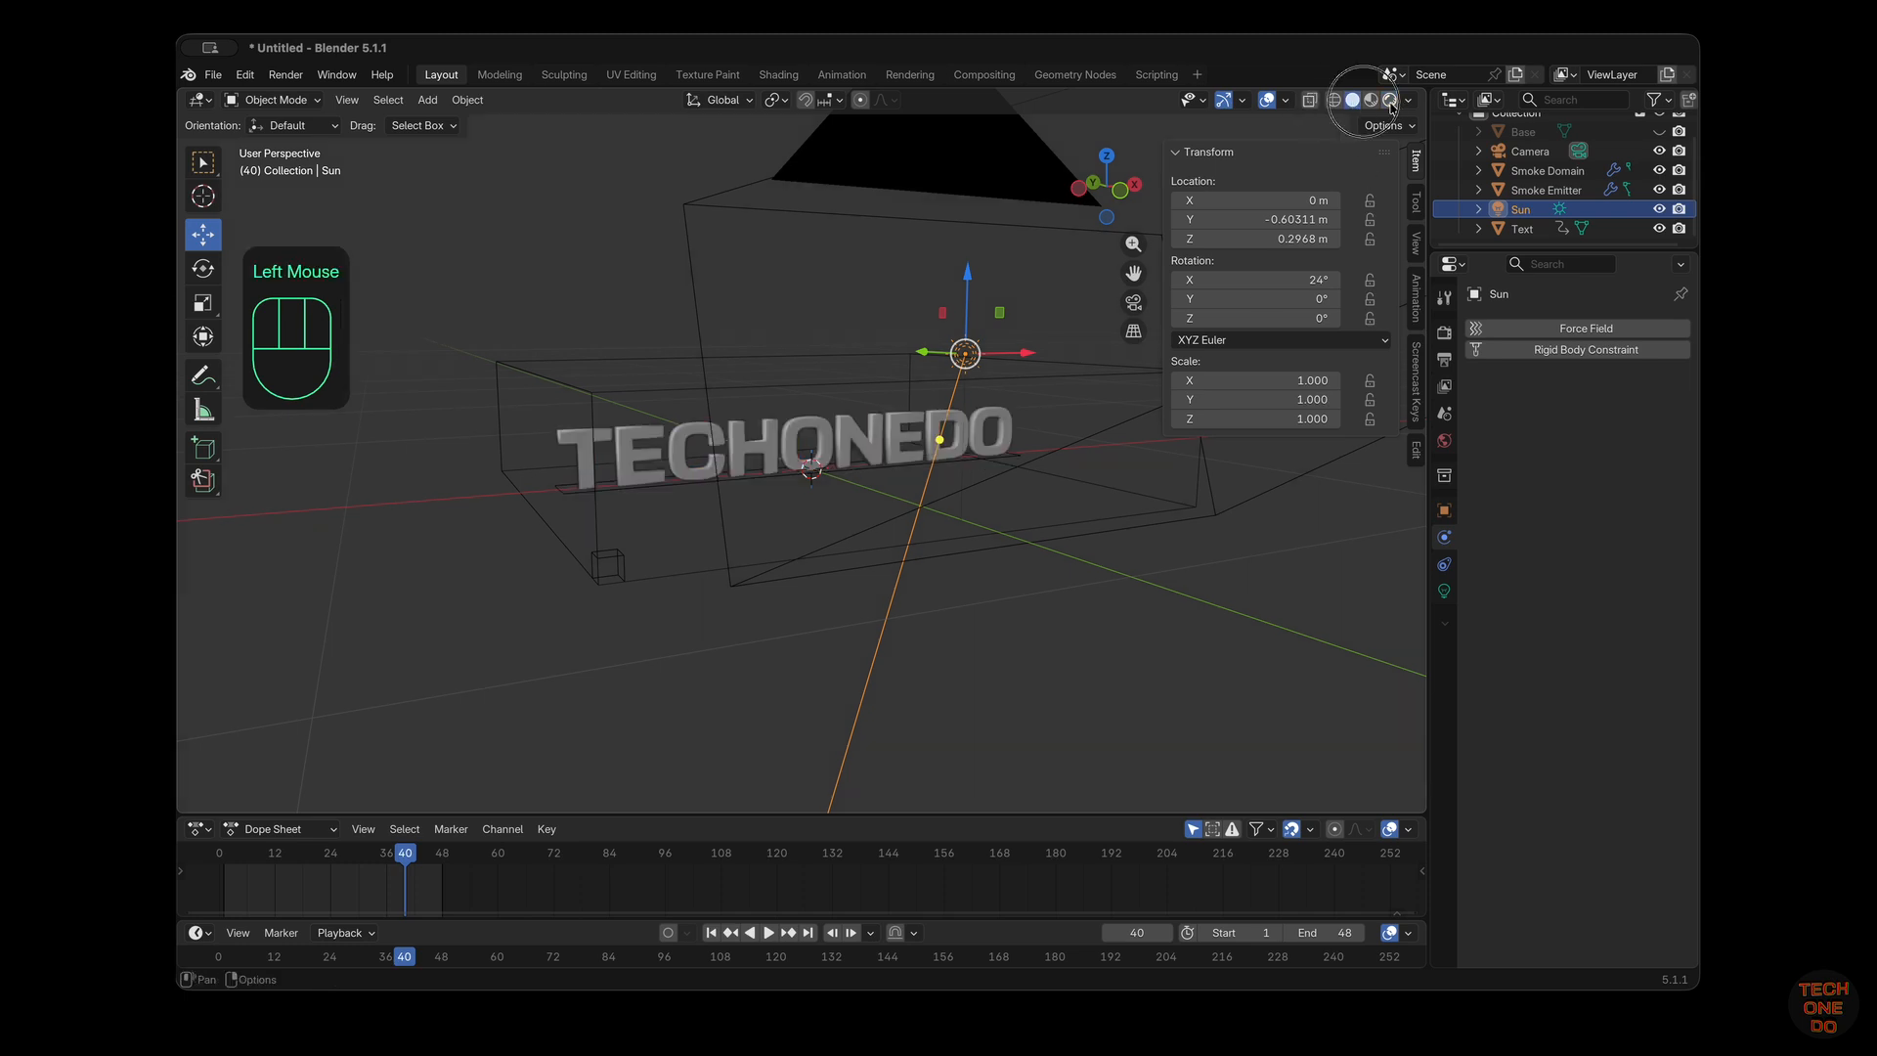
pyautogui.click(1389, 100)
pyautogui.click(1134, 305)
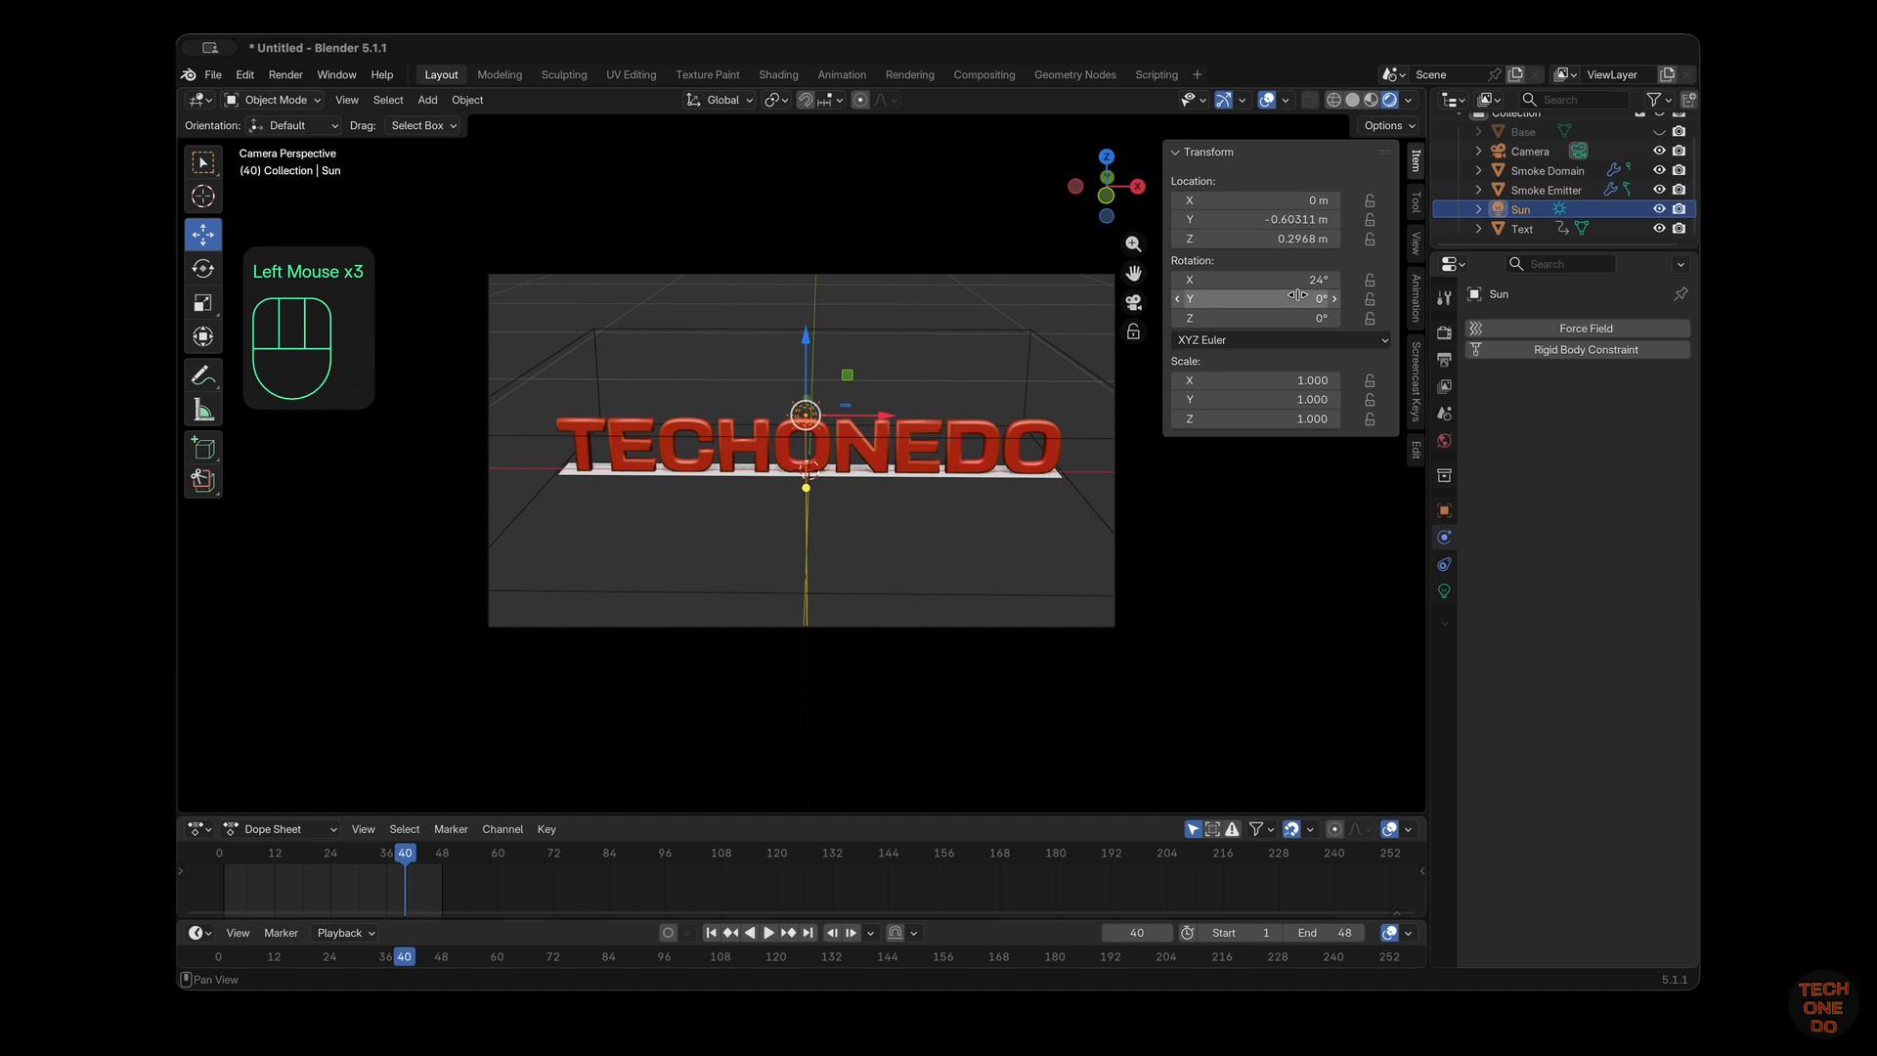
pyautogui.moveTo(1288, 280); pyautogui.dragTo(1280, 273)
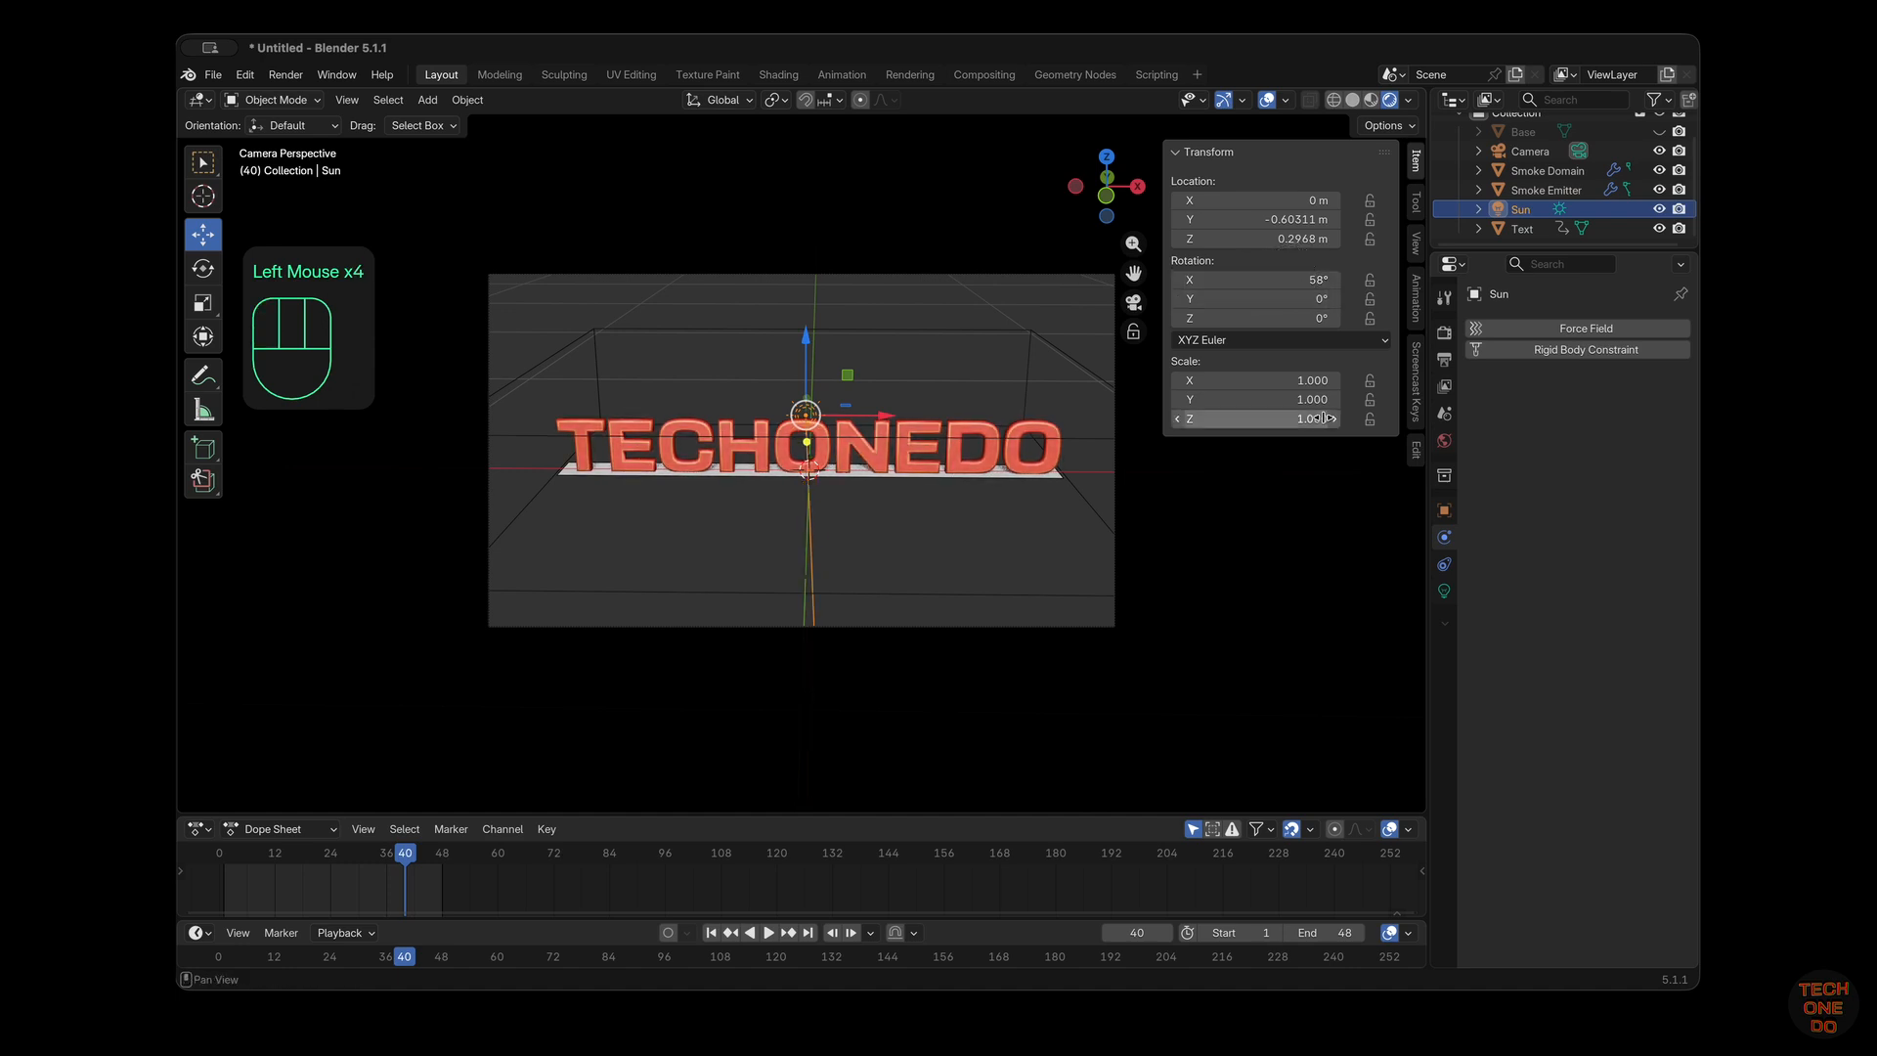
pyautogui.click(1444, 592)
pyautogui.moveTo(1632, 494); pyautogui.dragTo(1366, 472)
# Play the animation from the first frame through the camera to check the Sun lighting, and stop it
pyautogui.moveTo(965, 496)
pyautogui.mouseDown(button='middle')
pyautogui.moveTo(879, 495)
pyautogui.moveTo(962, 503)
pyautogui.mouseUp(button='middle')
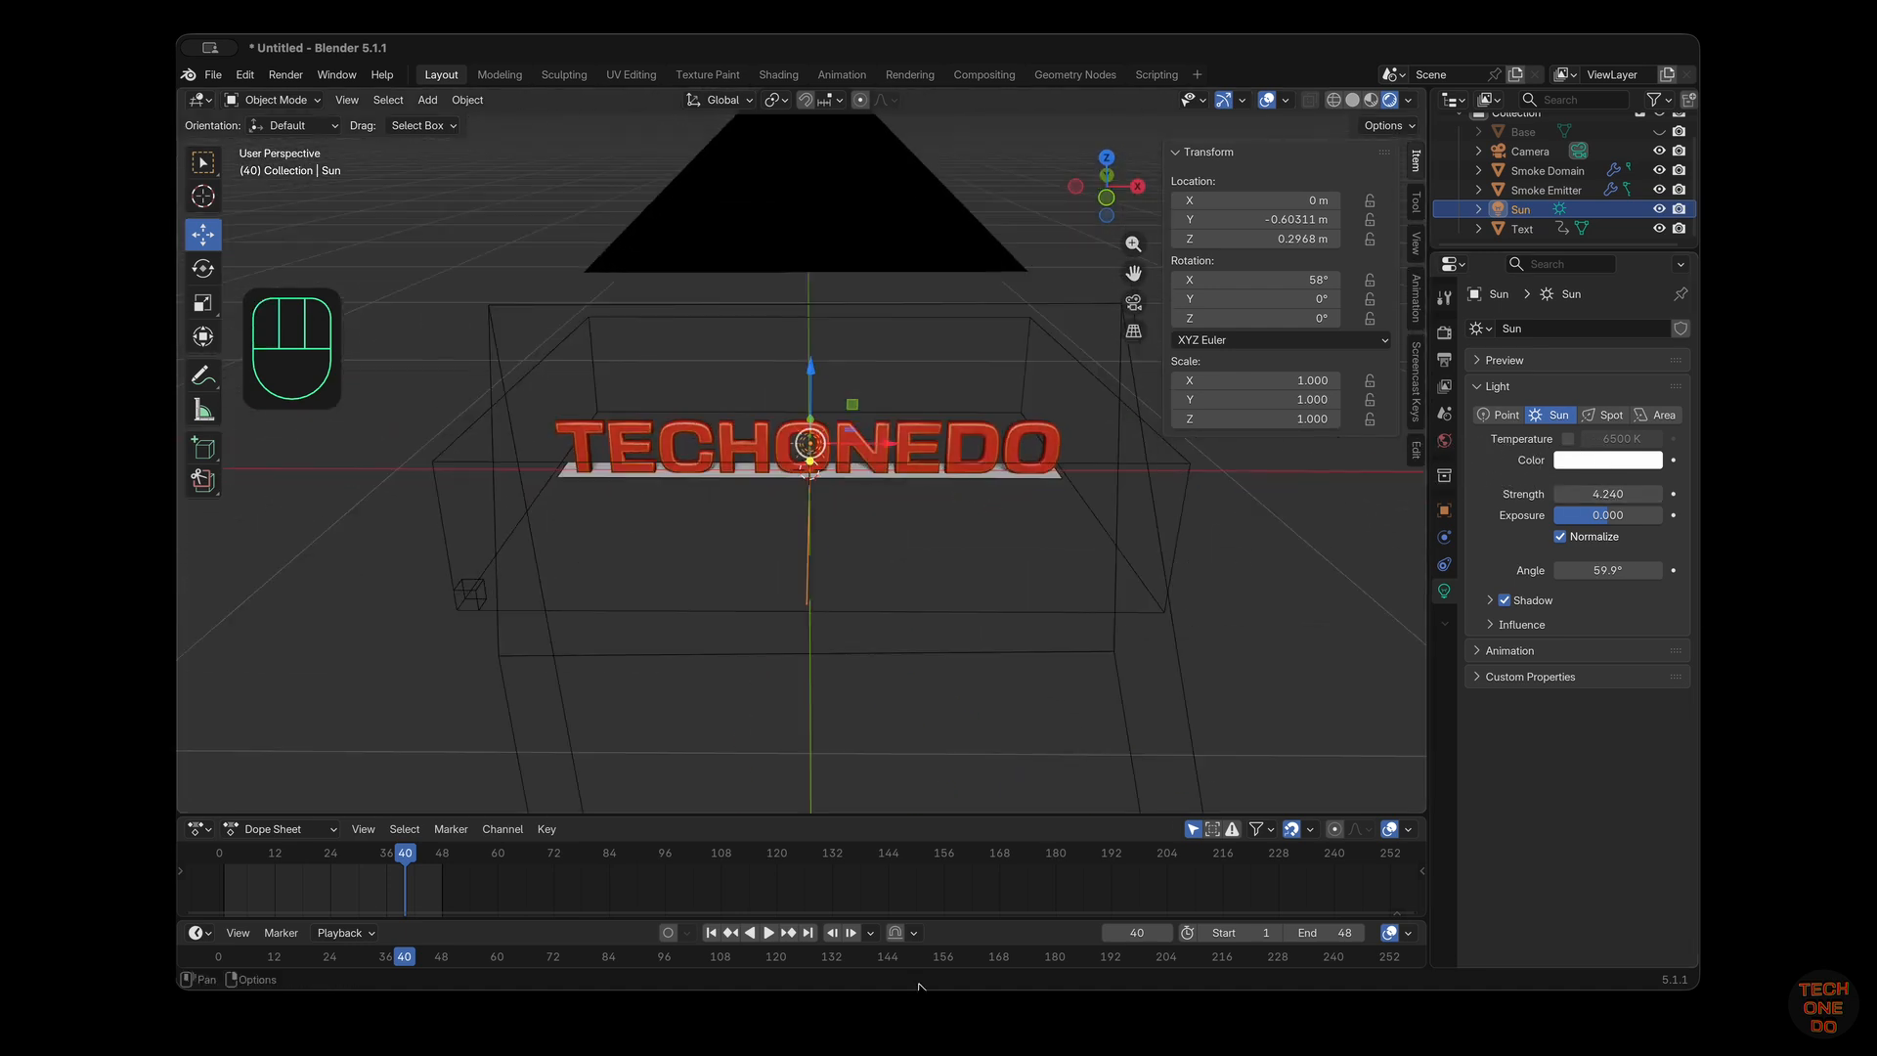
pyautogui.click(714, 934)
pyautogui.click(1133, 302)
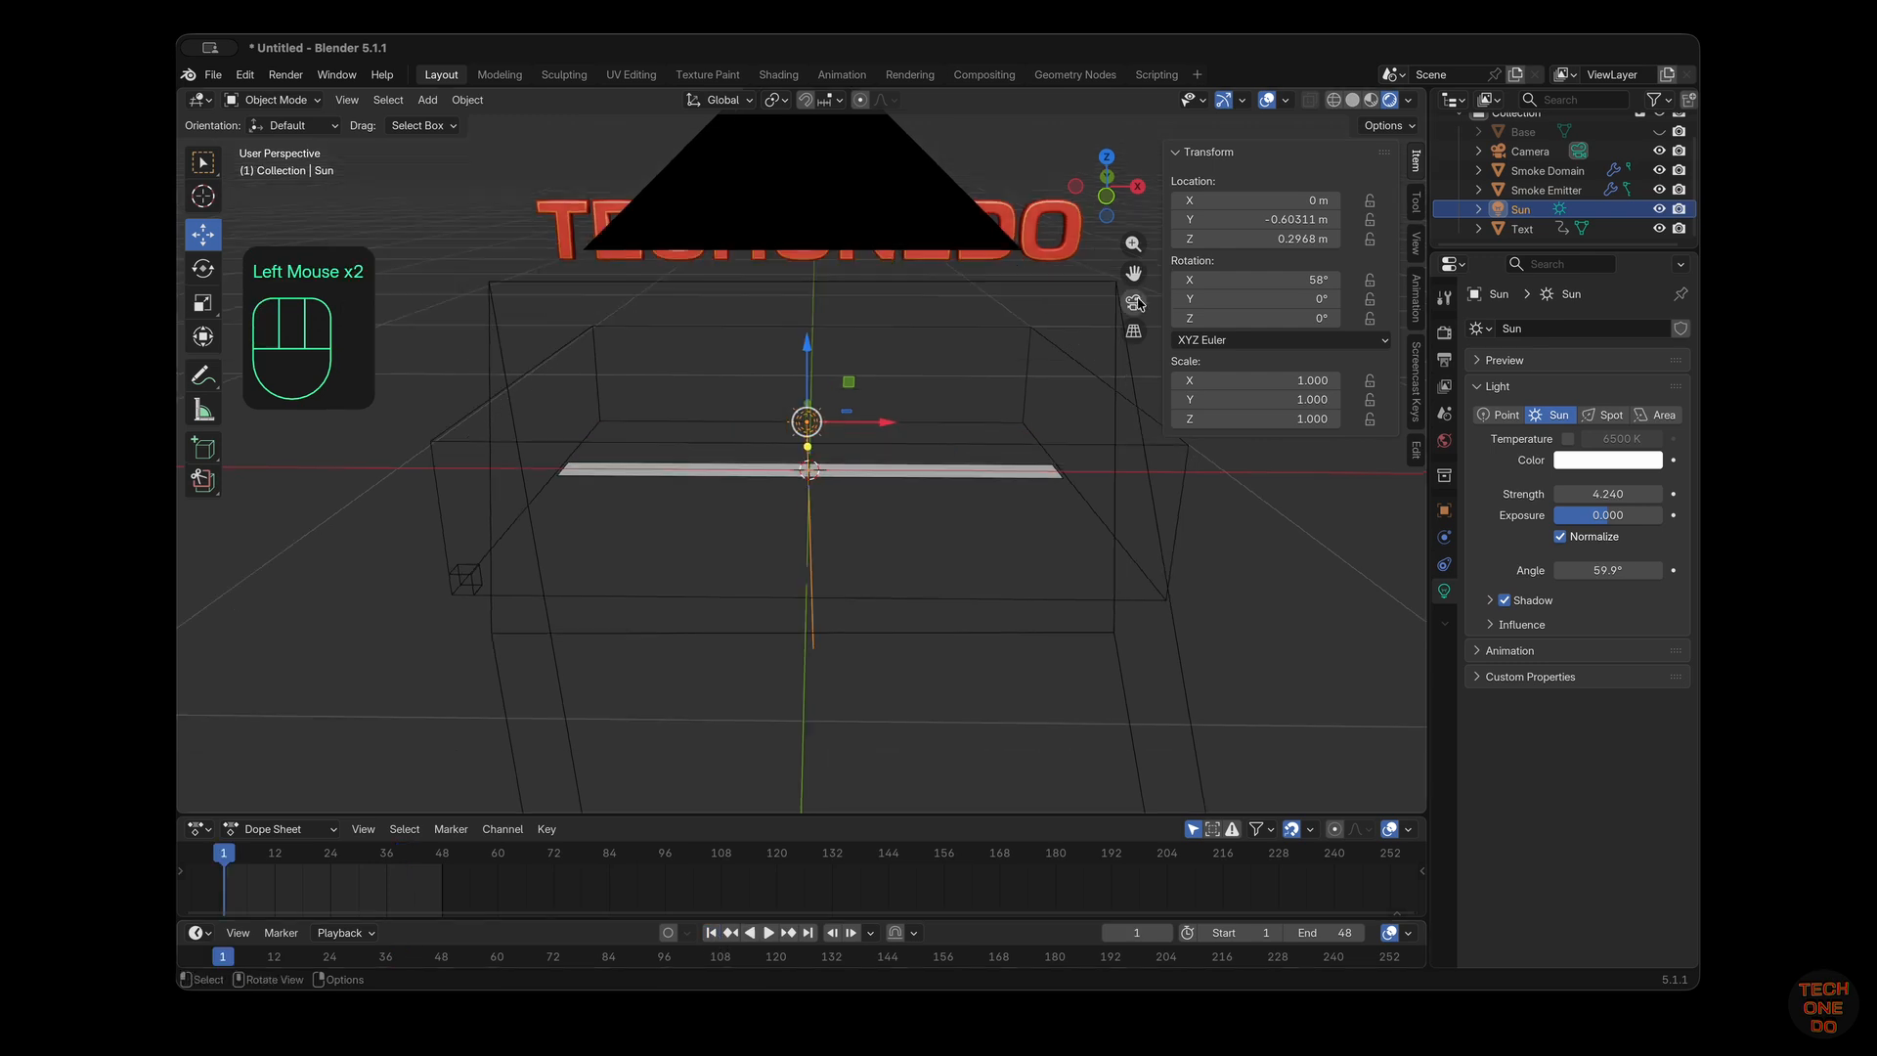
pyautogui.click(768, 934)
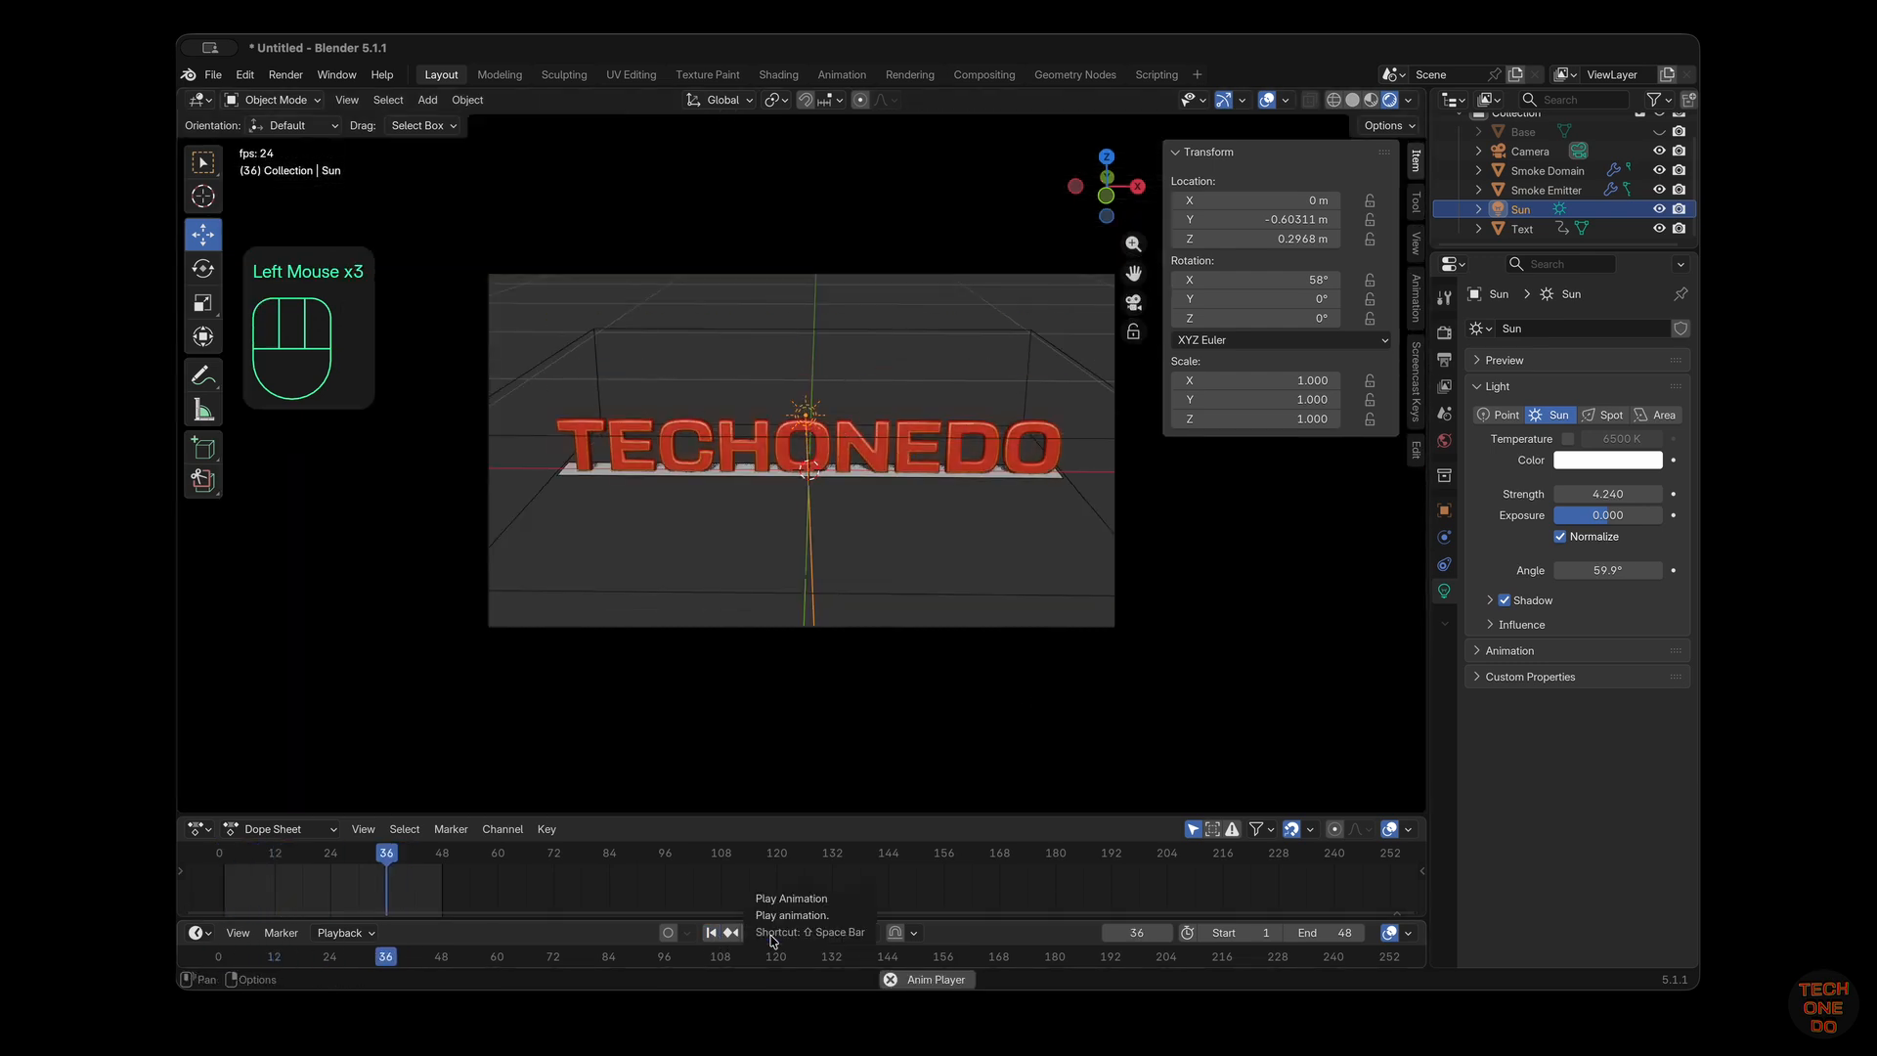
pyautogui.click(770, 933)
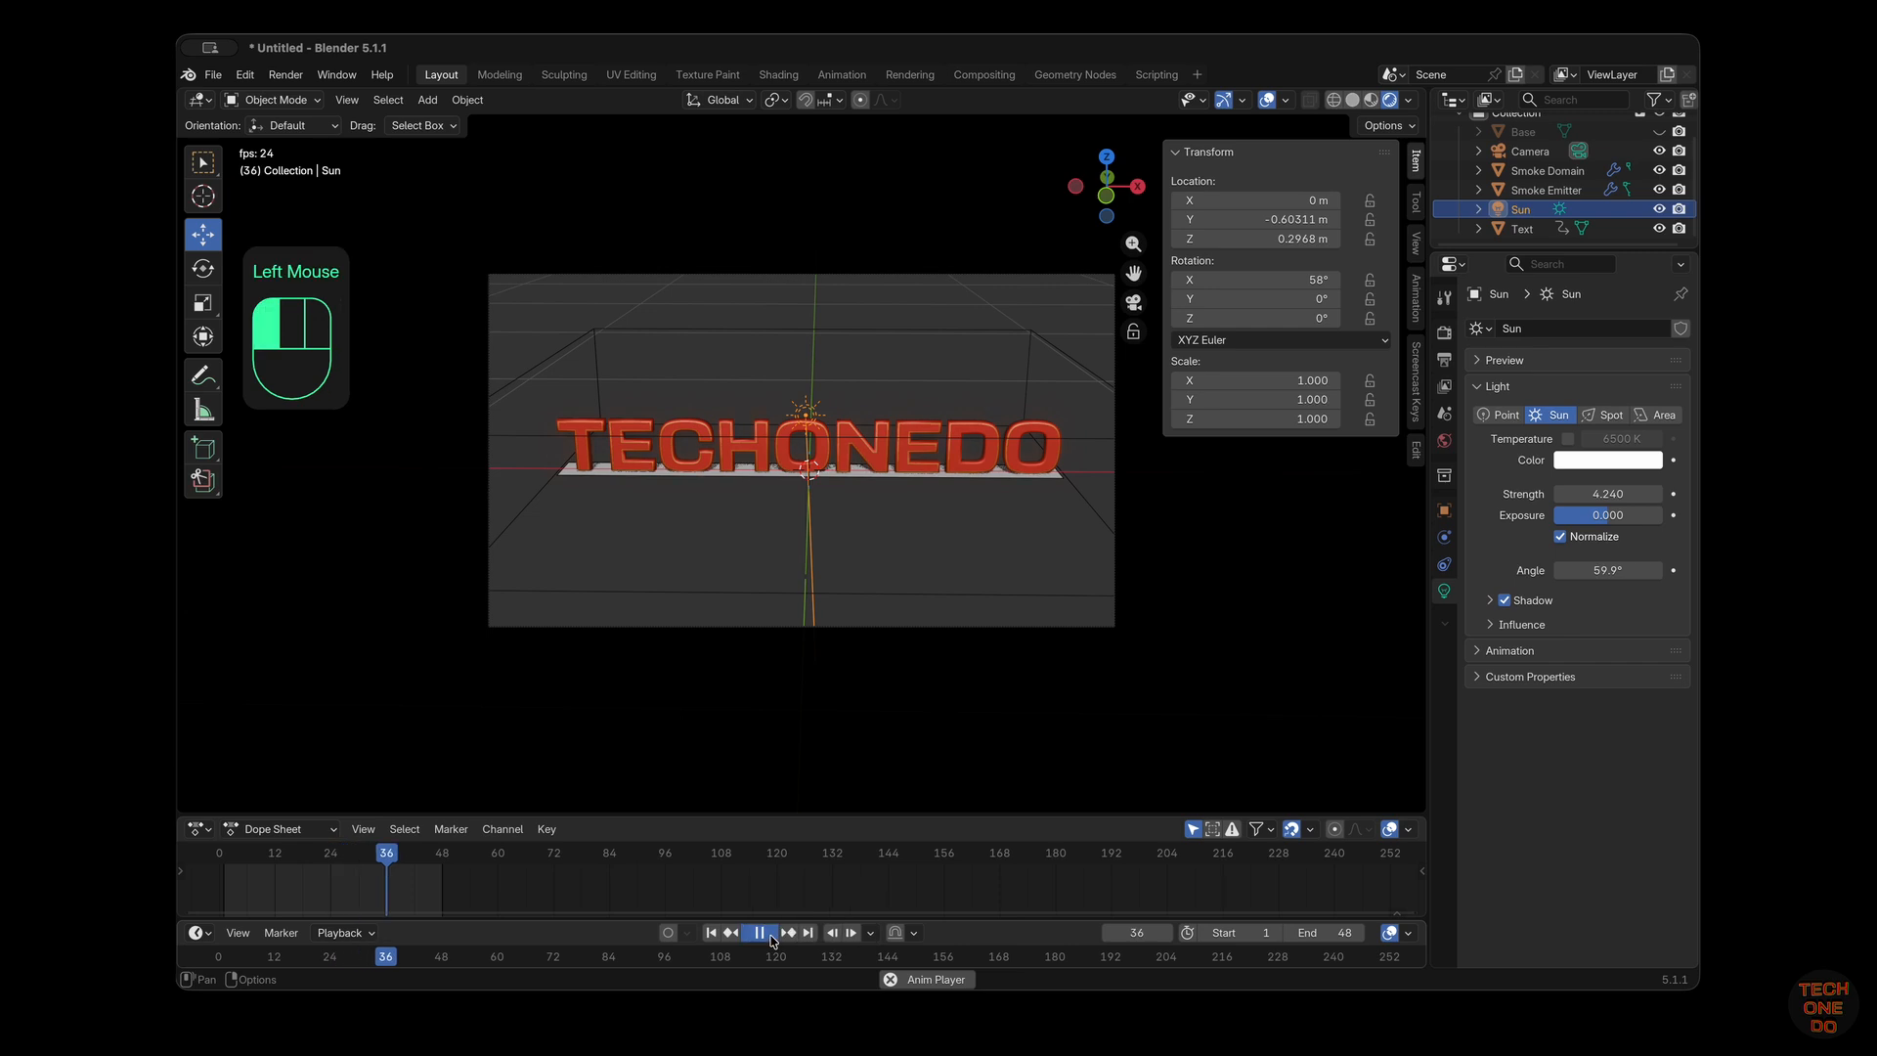
# Set the Sun light's strength to 2.12 and play the animation briefly to judge the lighting
pyautogui.moveTo(1608, 494); pyautogui.dragTo(1494, 475)
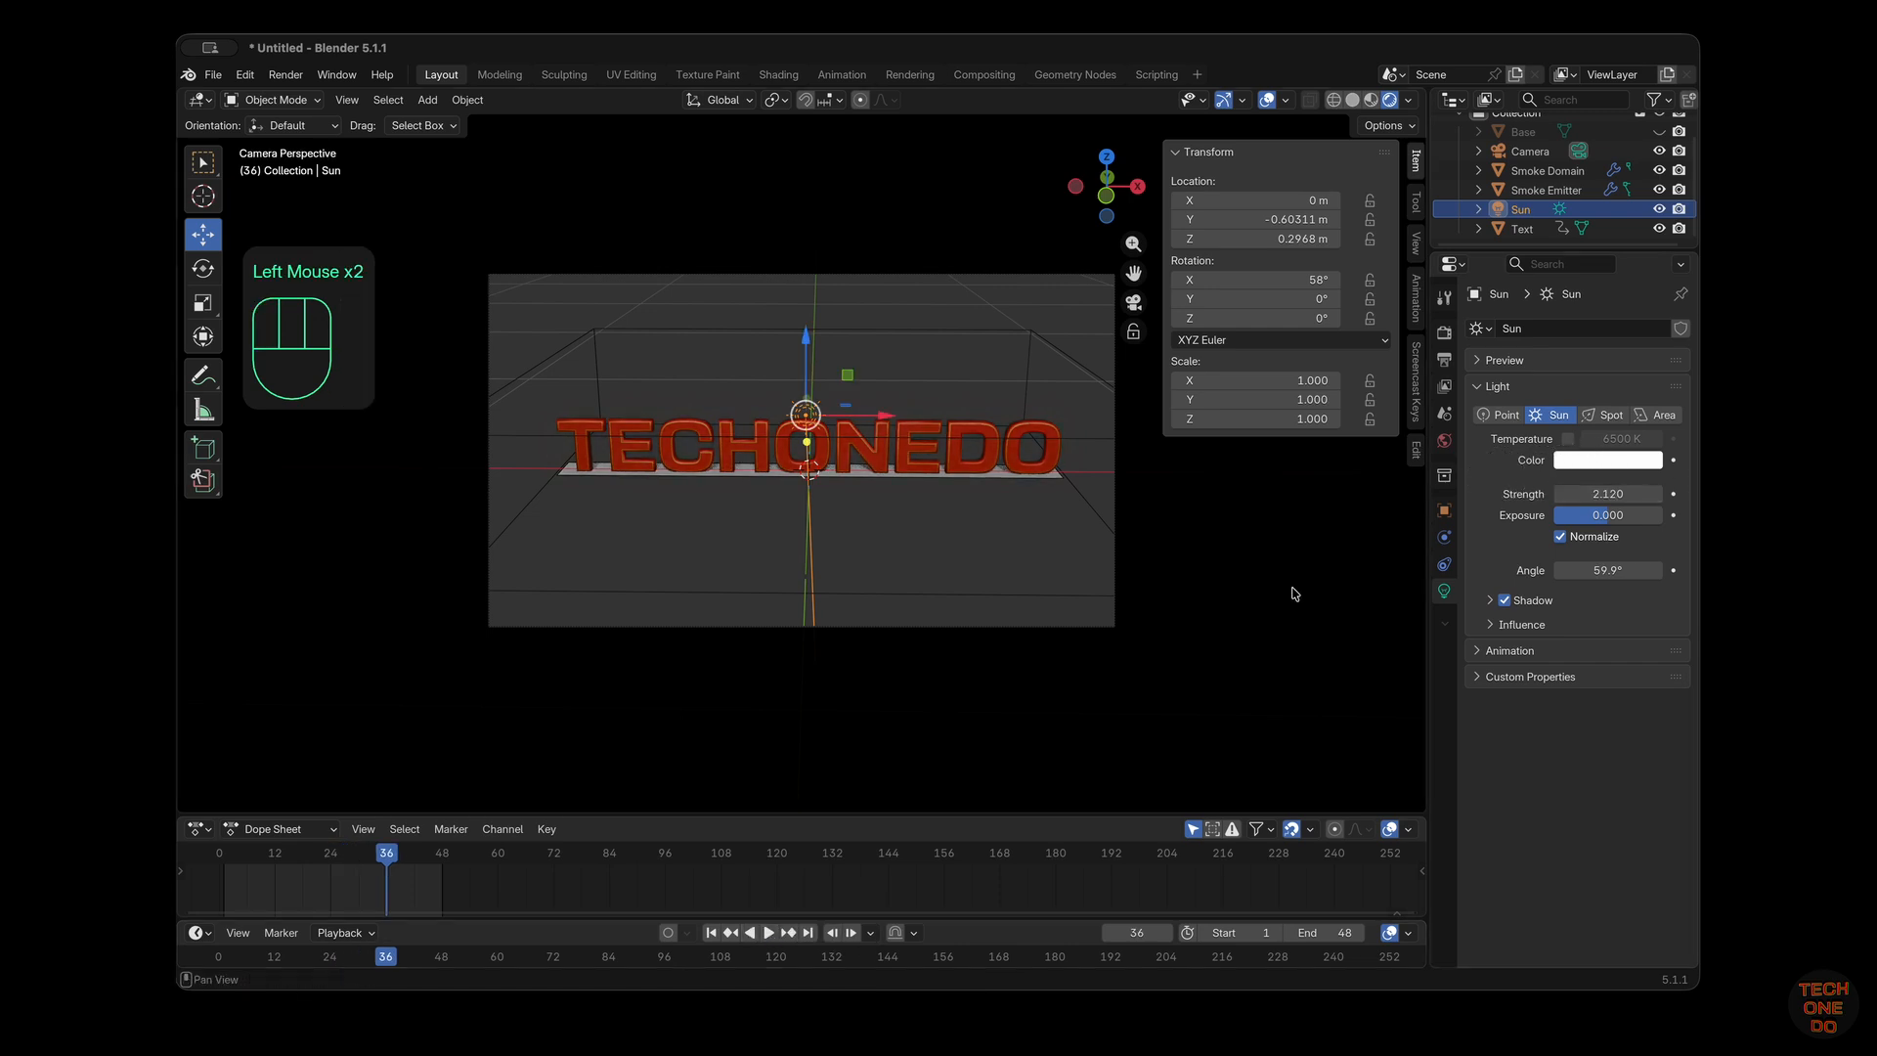
pyautogui.click(769, 934)
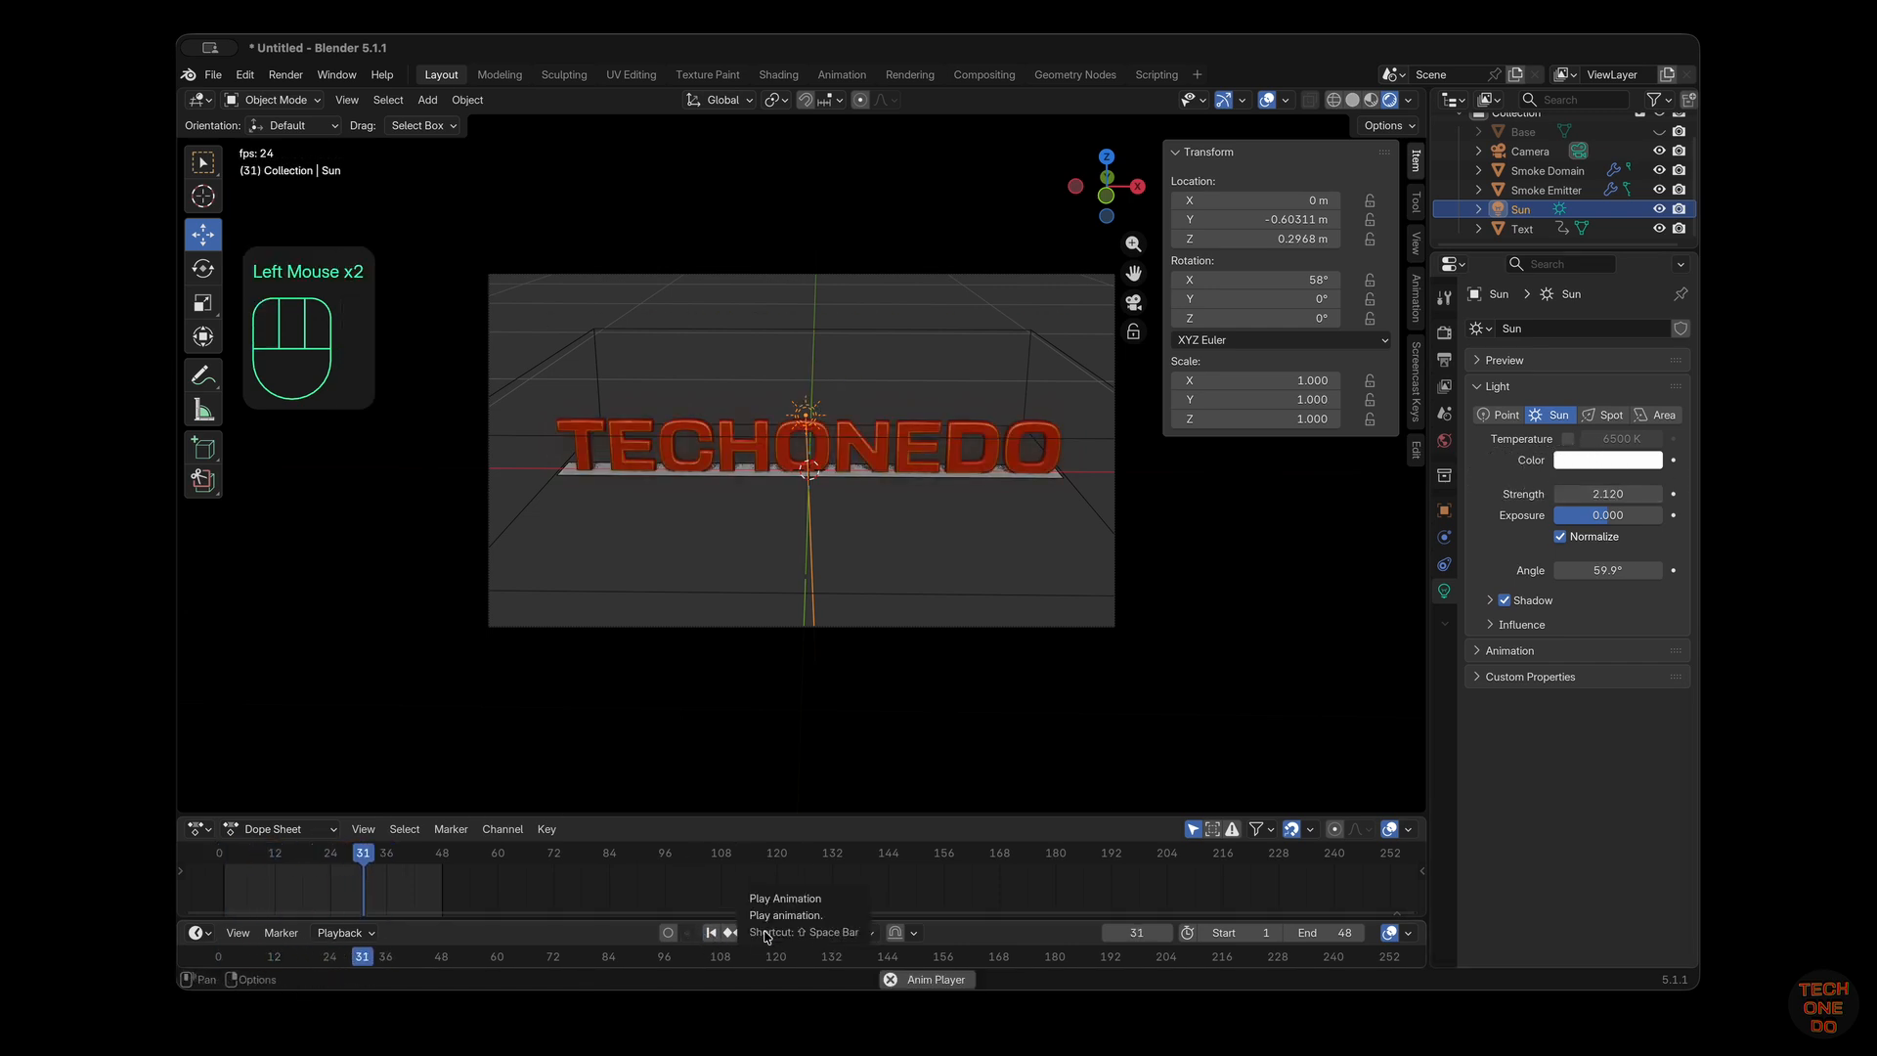
pyautogui.click(768, 934)
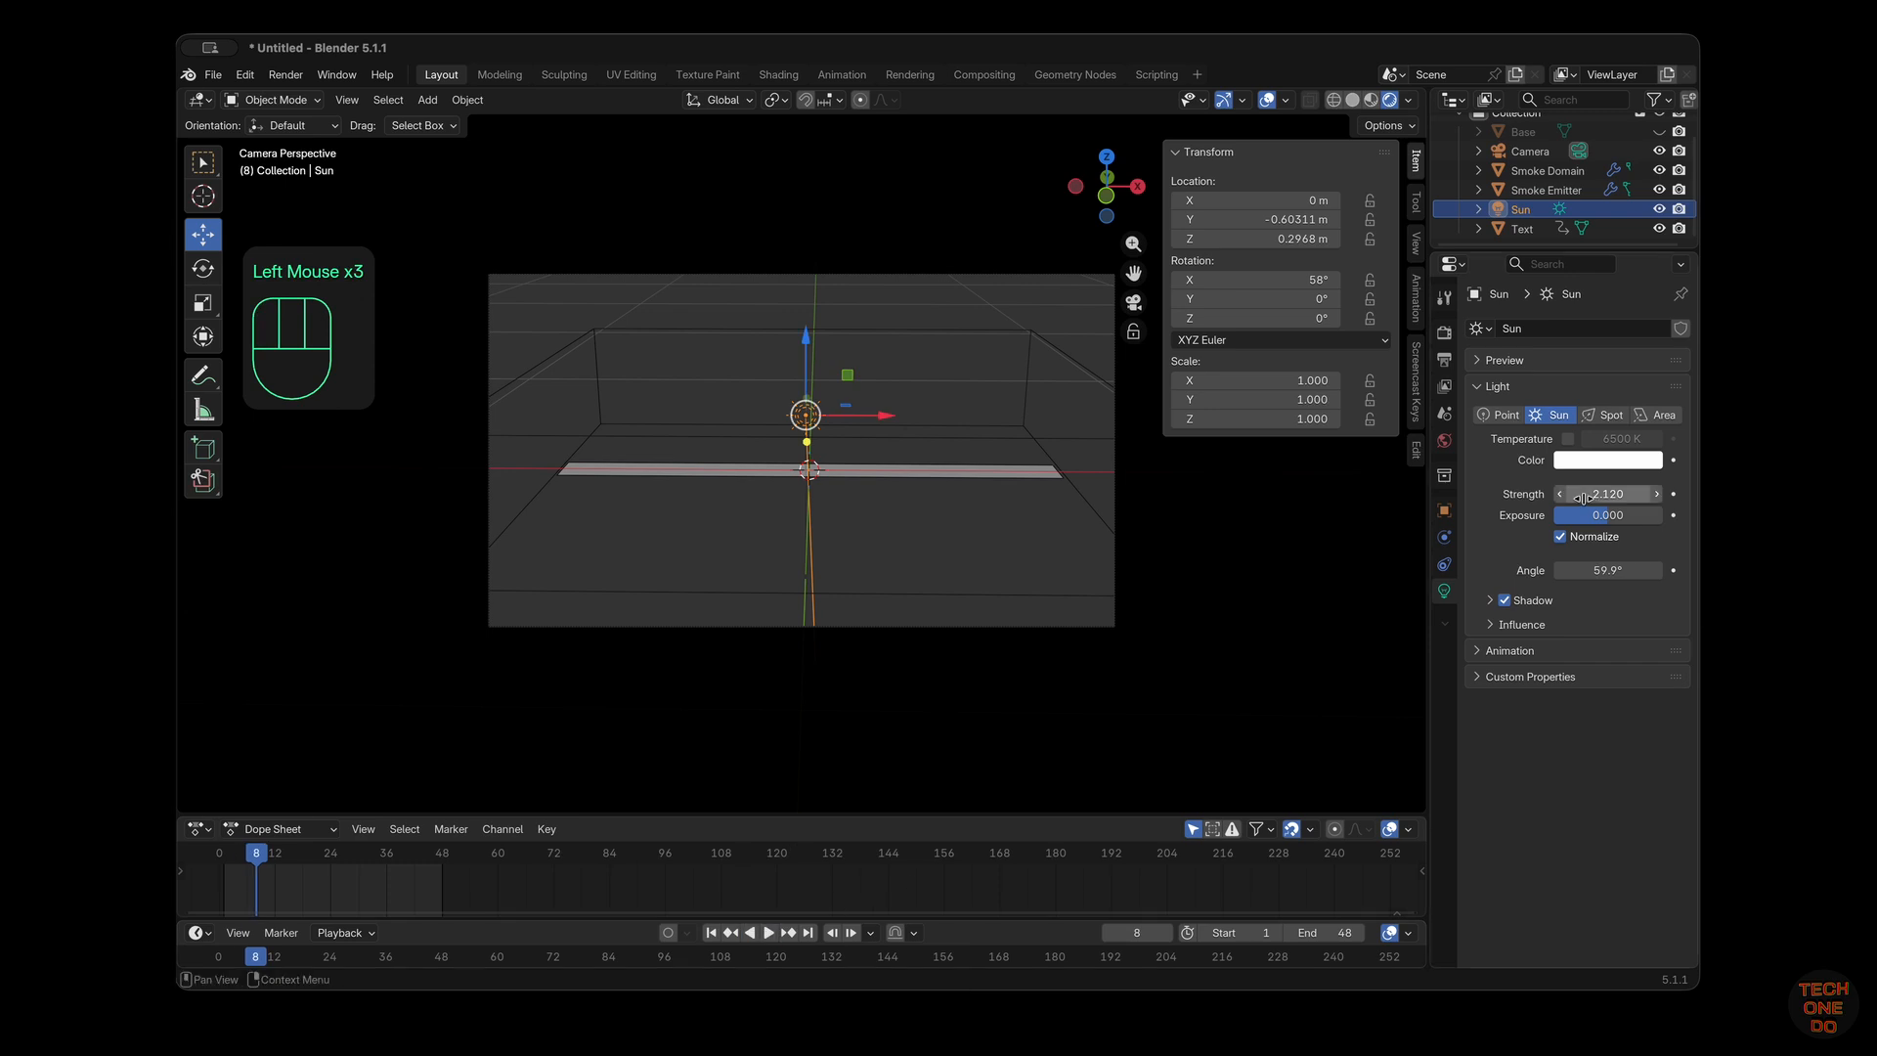
# Set the Sun light's strength to 2.74 and tint its colour a pale warm orange
pyautogui.moveTo(1582, 497); pyautogui.dragTo(1599, 485)
pyautogui.click(1597, 467)
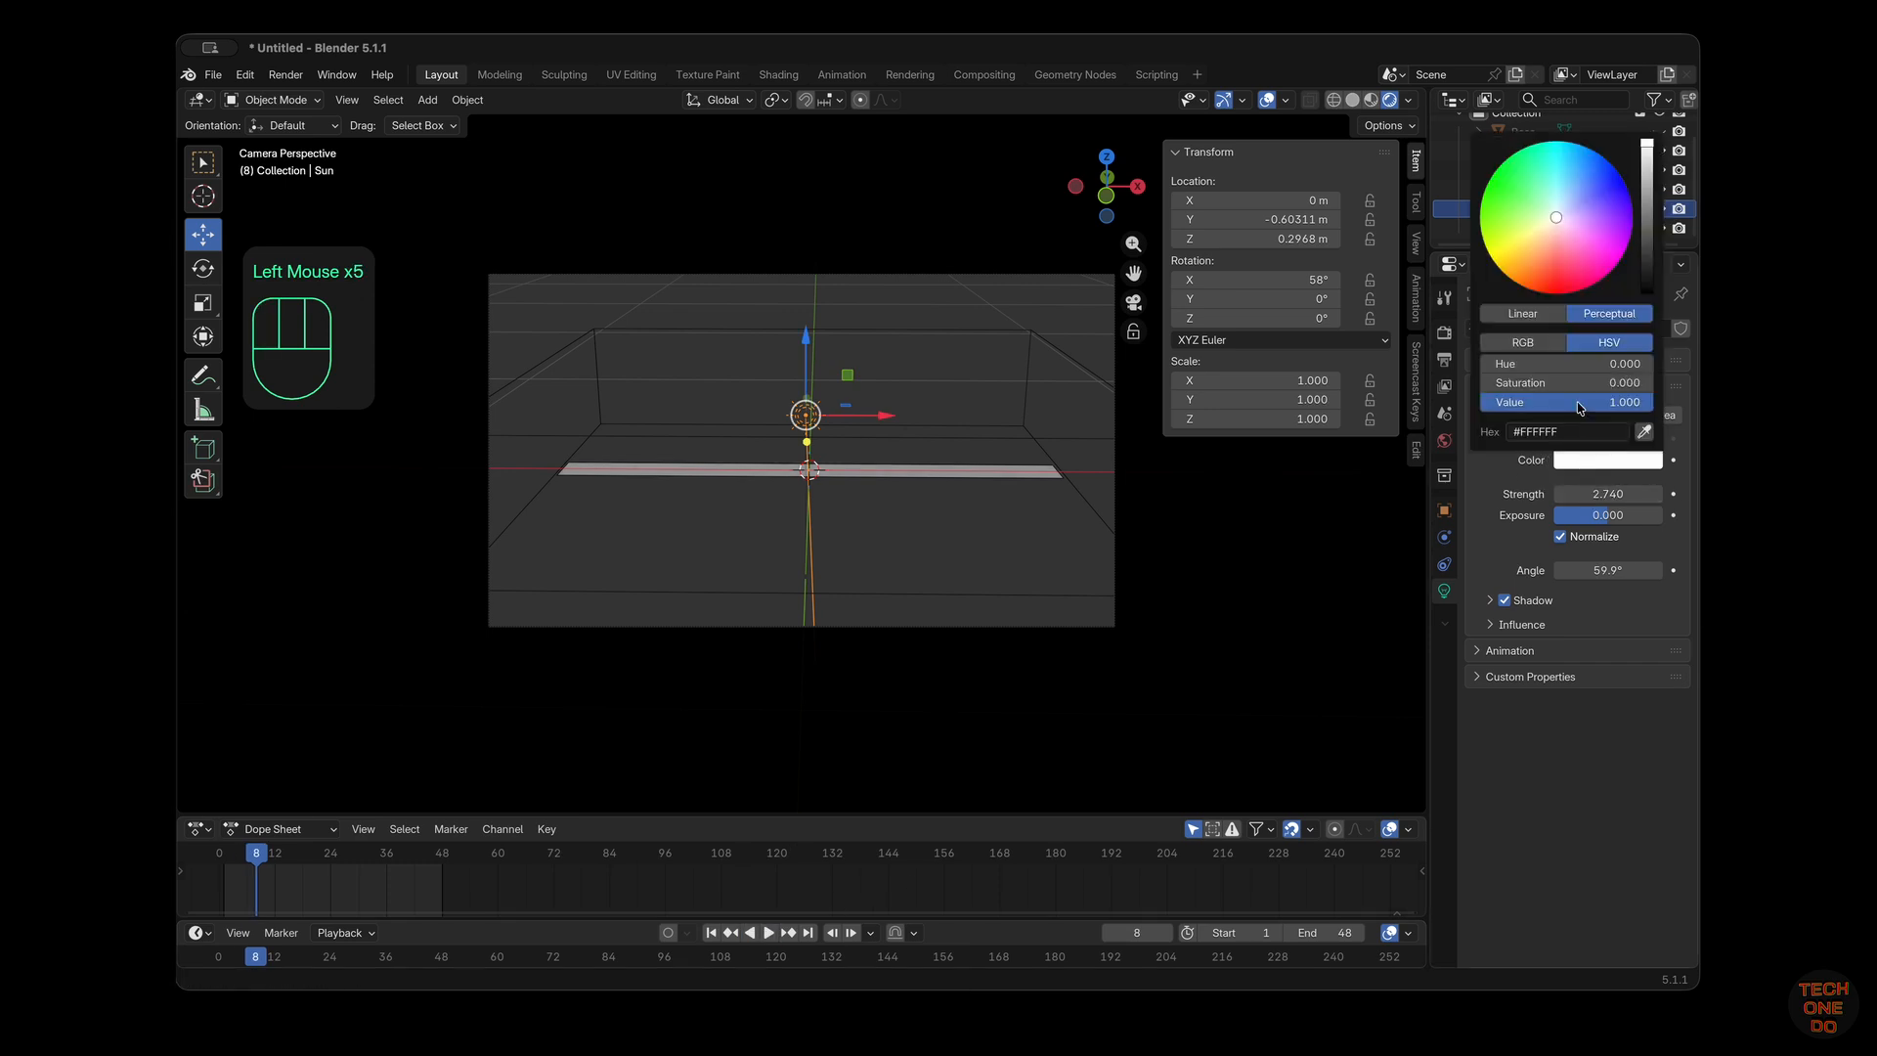
pyautogui.moveTo(1555, 219); pyautogui.dragTo(1552, 227)
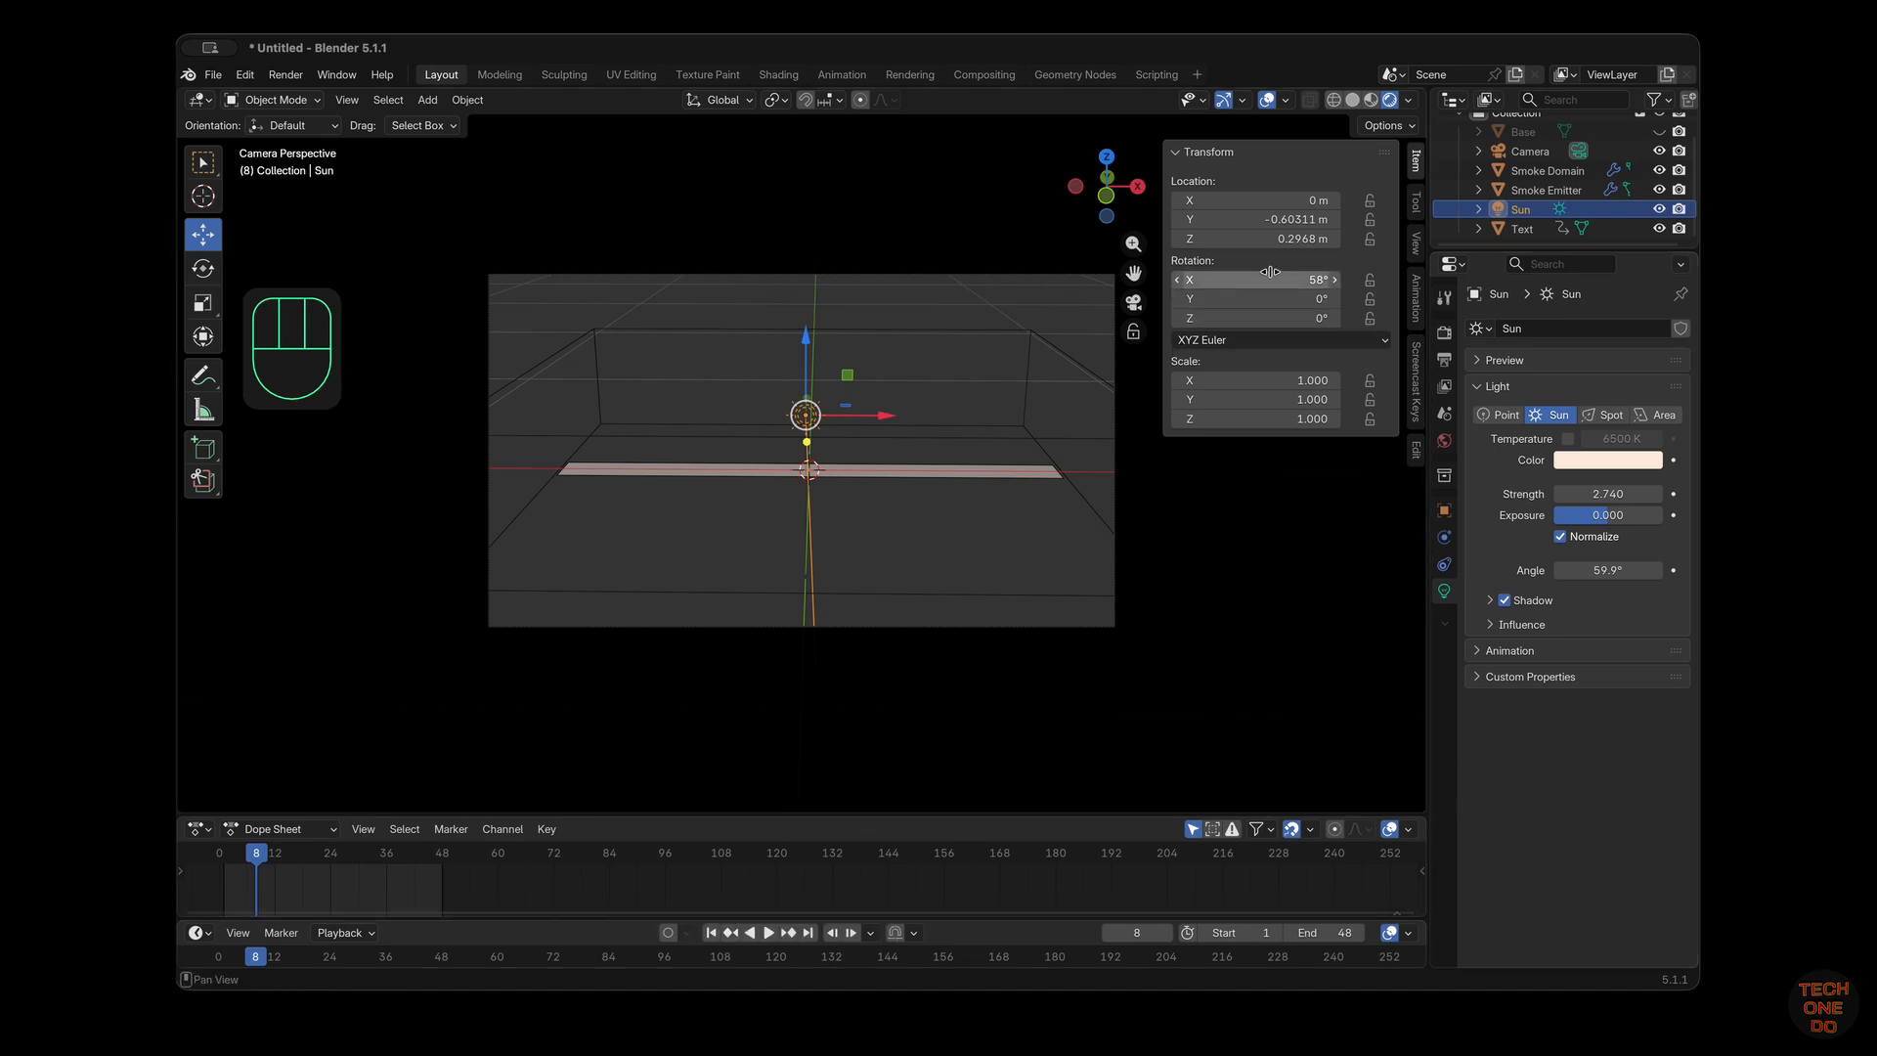
# Reset the Sun's X rotation to 0° and play the animation from the first frame
pyautogui.moveTo(1270, 277); pyautogui.dragTo(1269, 274)
pyautogui.press('Escape')
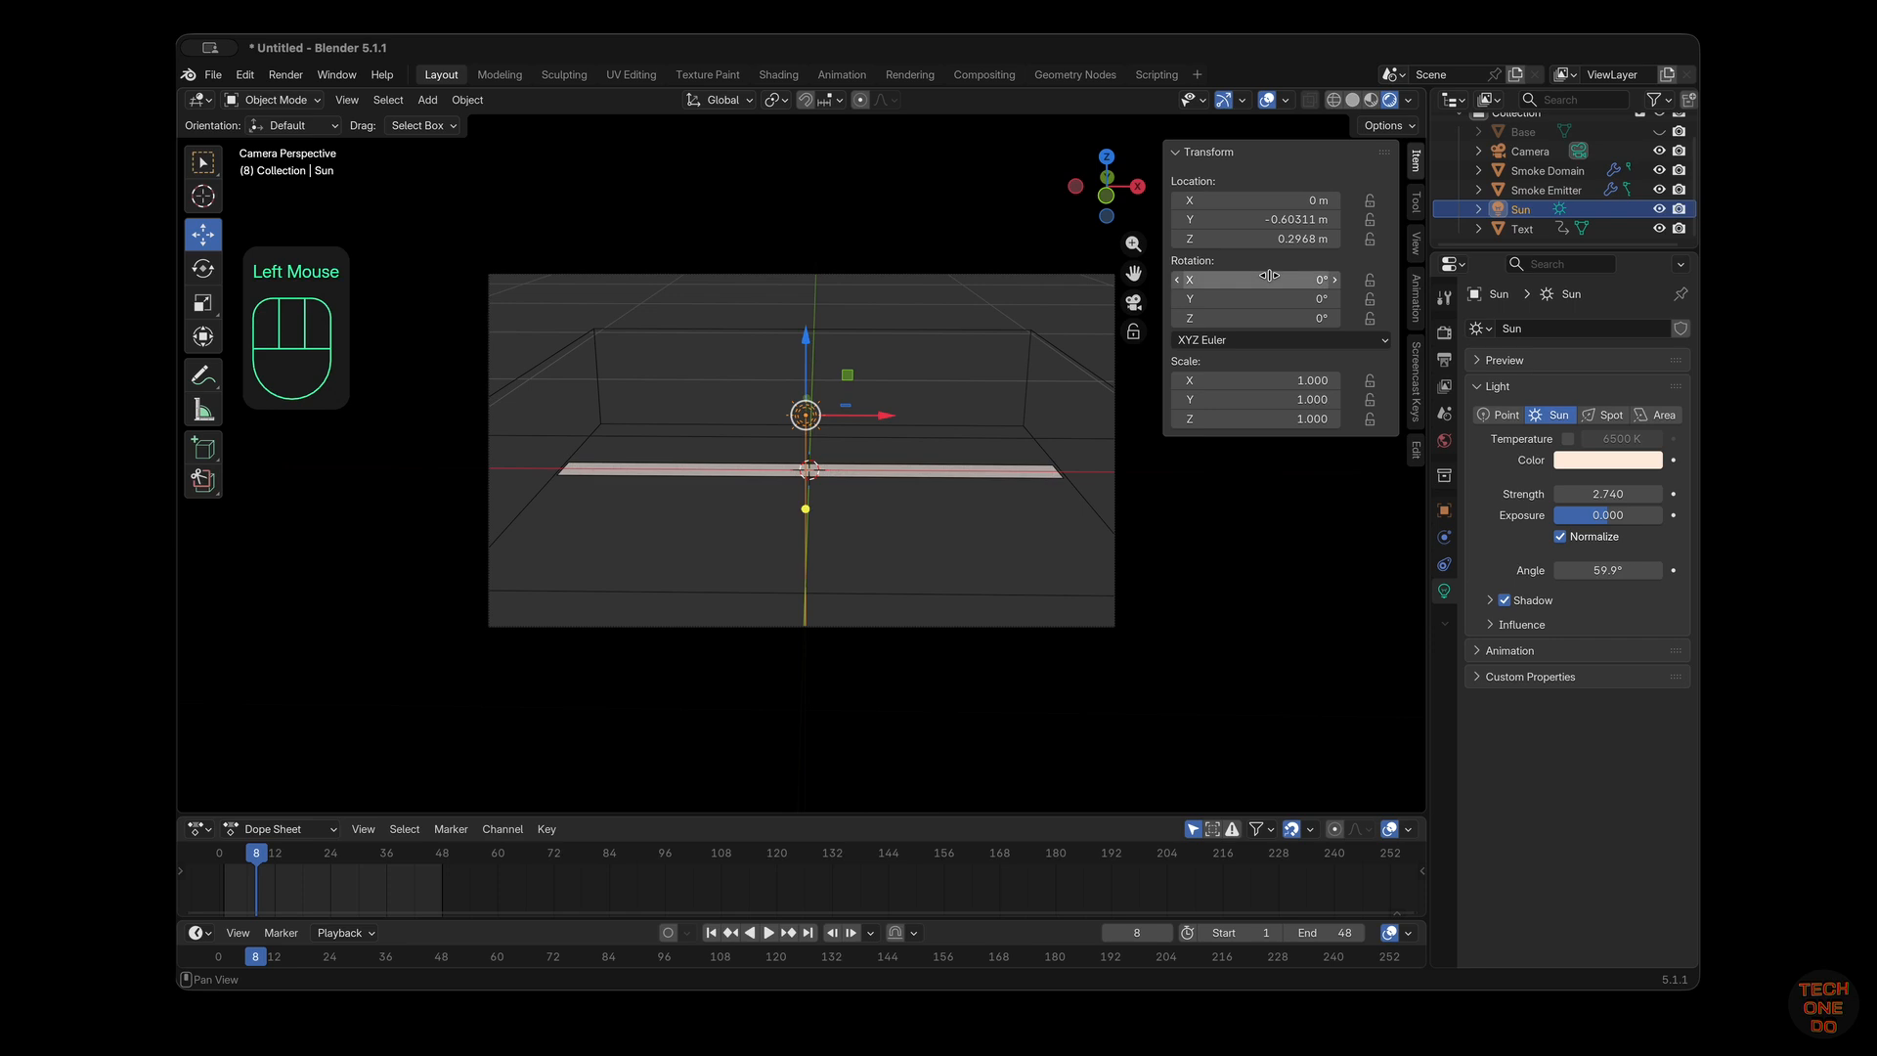
pyautogui.click(709, 932)
pyautogui.click(767, 931)
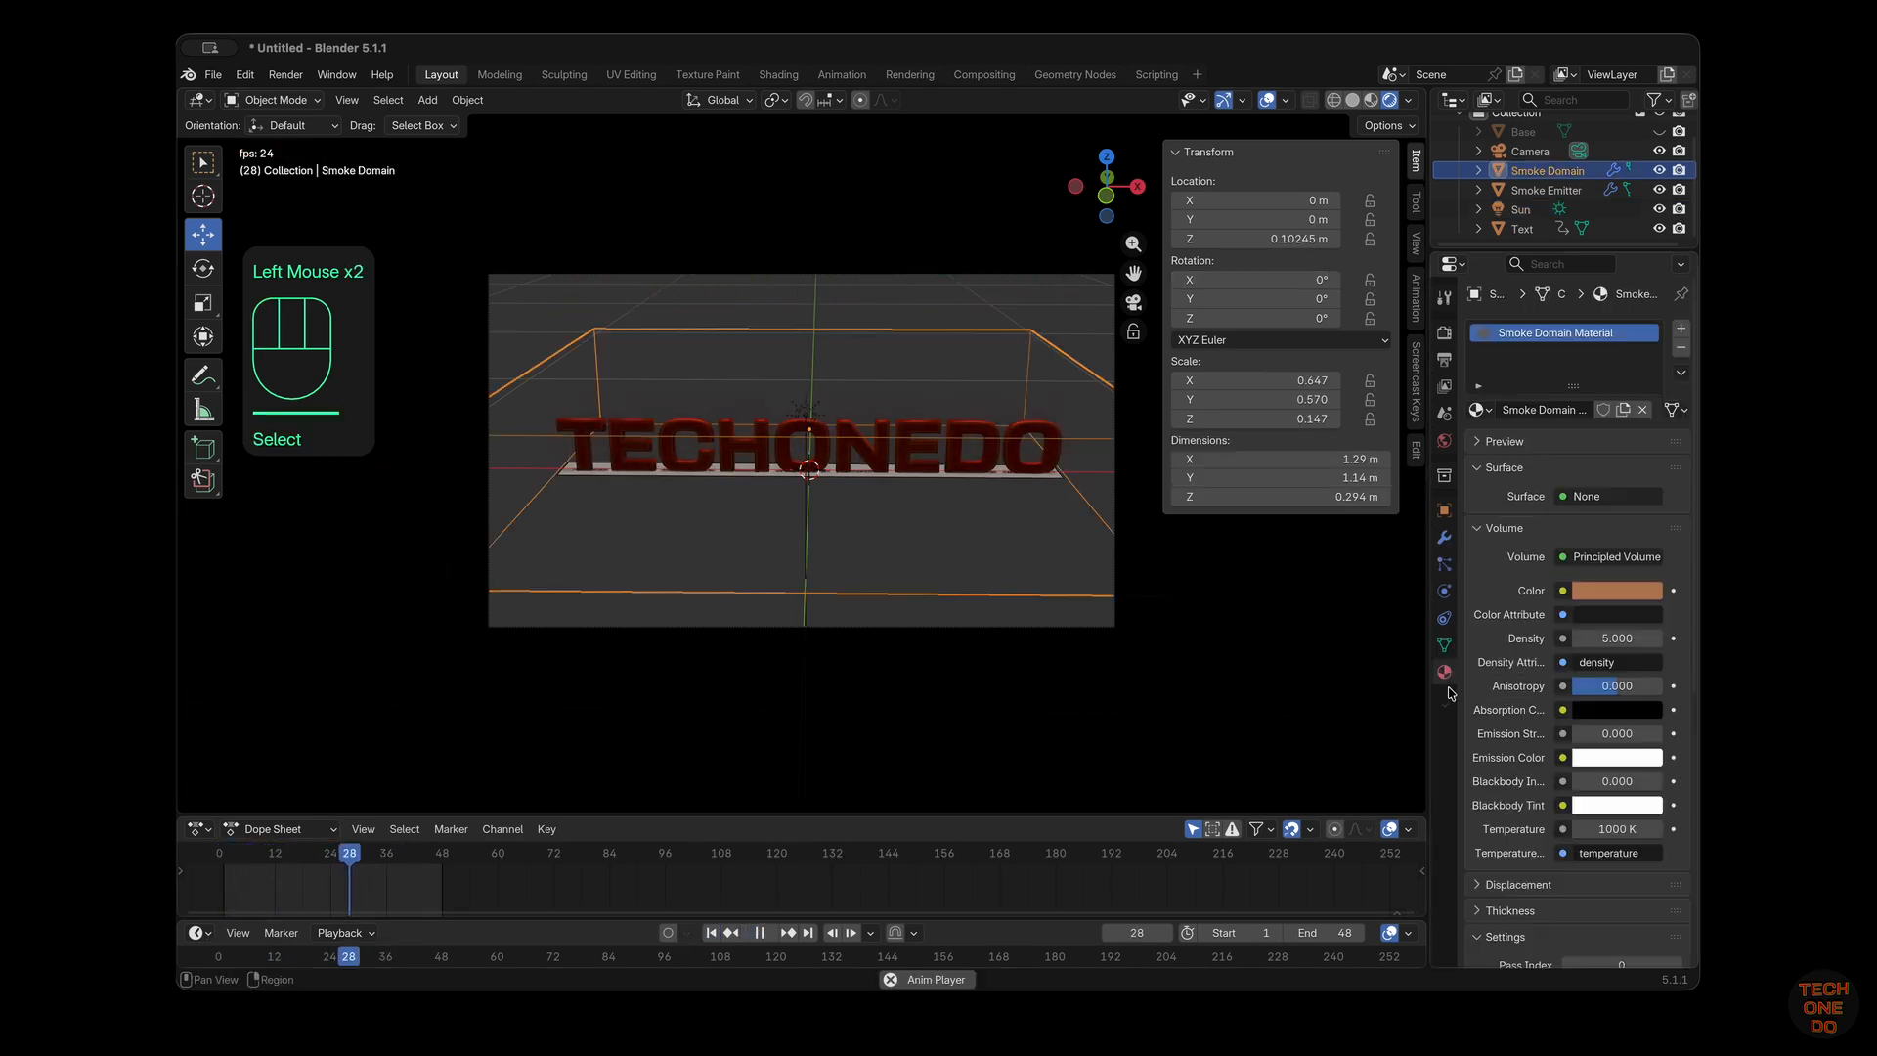
# Brighten the Smoke Domain material's volume colour to full value and shift it to the pale yellow #FEFFACFF
pyautogui.click(1614, 589)
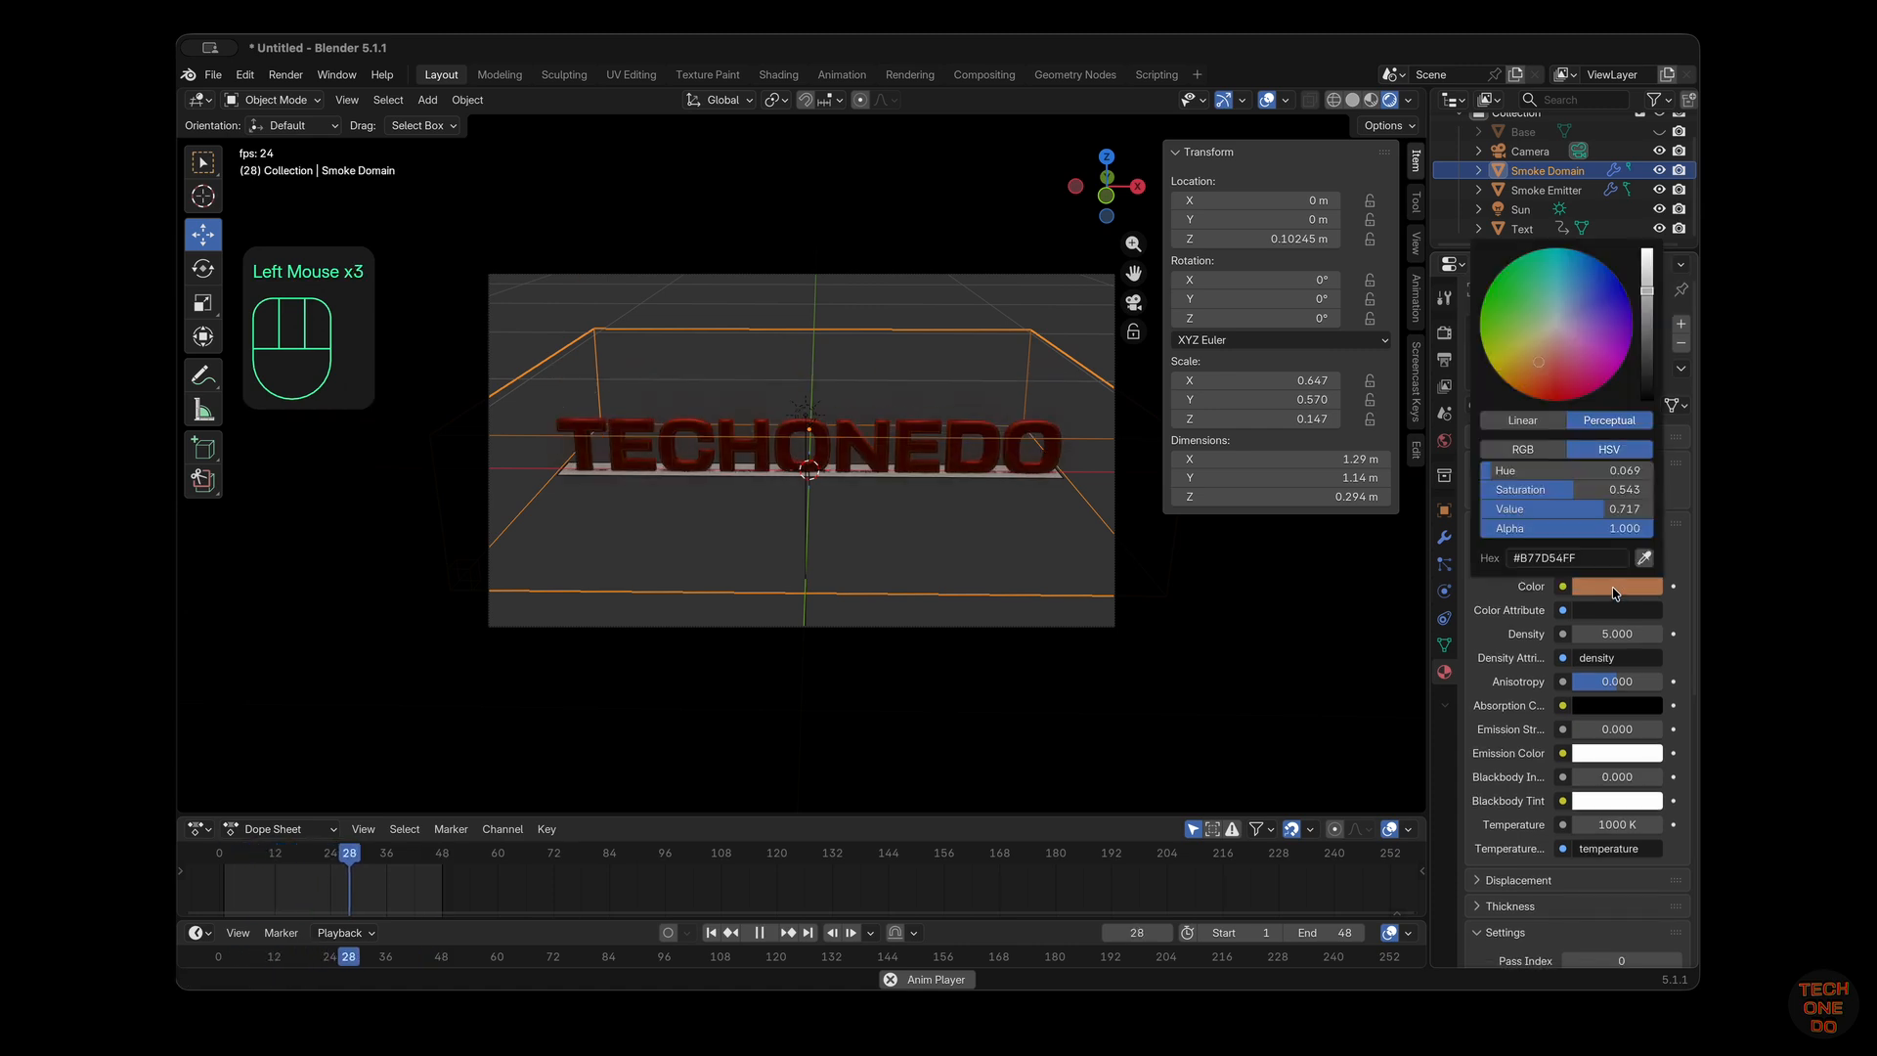
pyautogui.moveTo(1651, 296); pyautogui.dragTo(1648, 252)
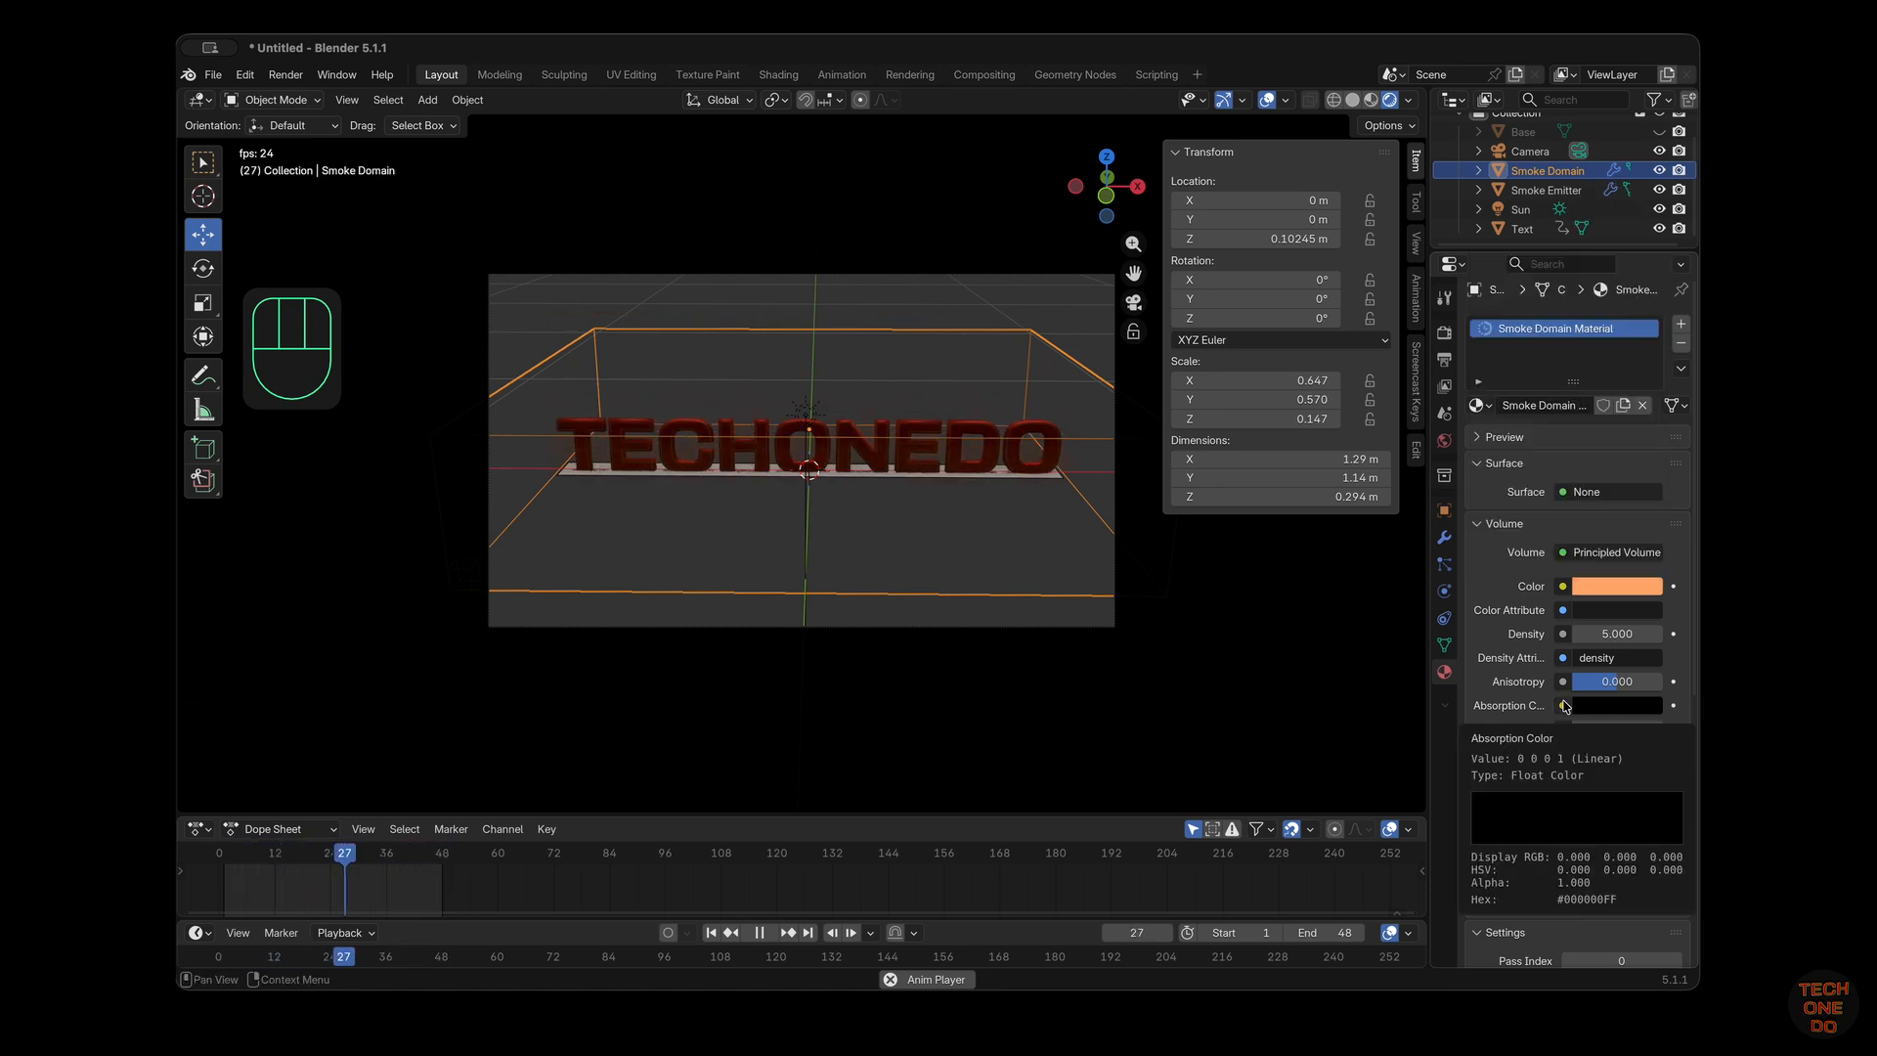
pyautogui.click(1615, 586)
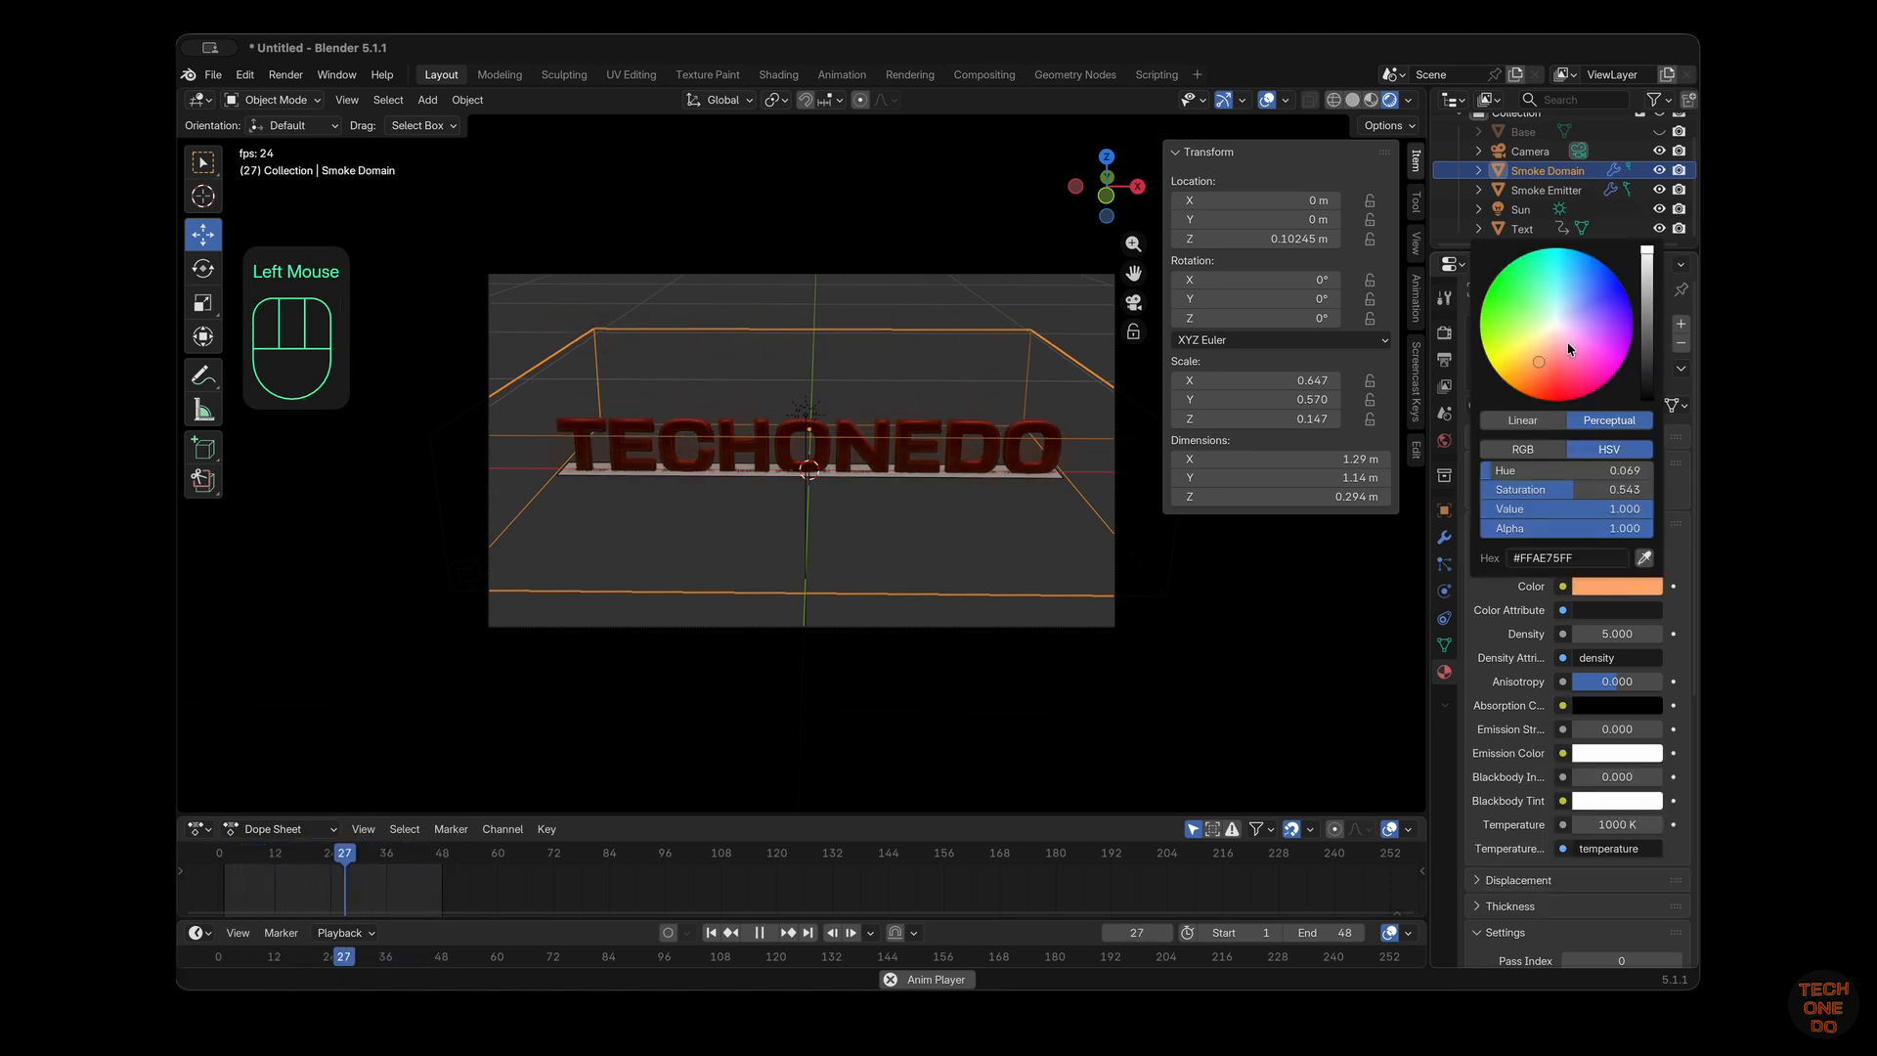
pyautogui.moveTo(1540, 365); pyautogui.dragTo(1535, 340)
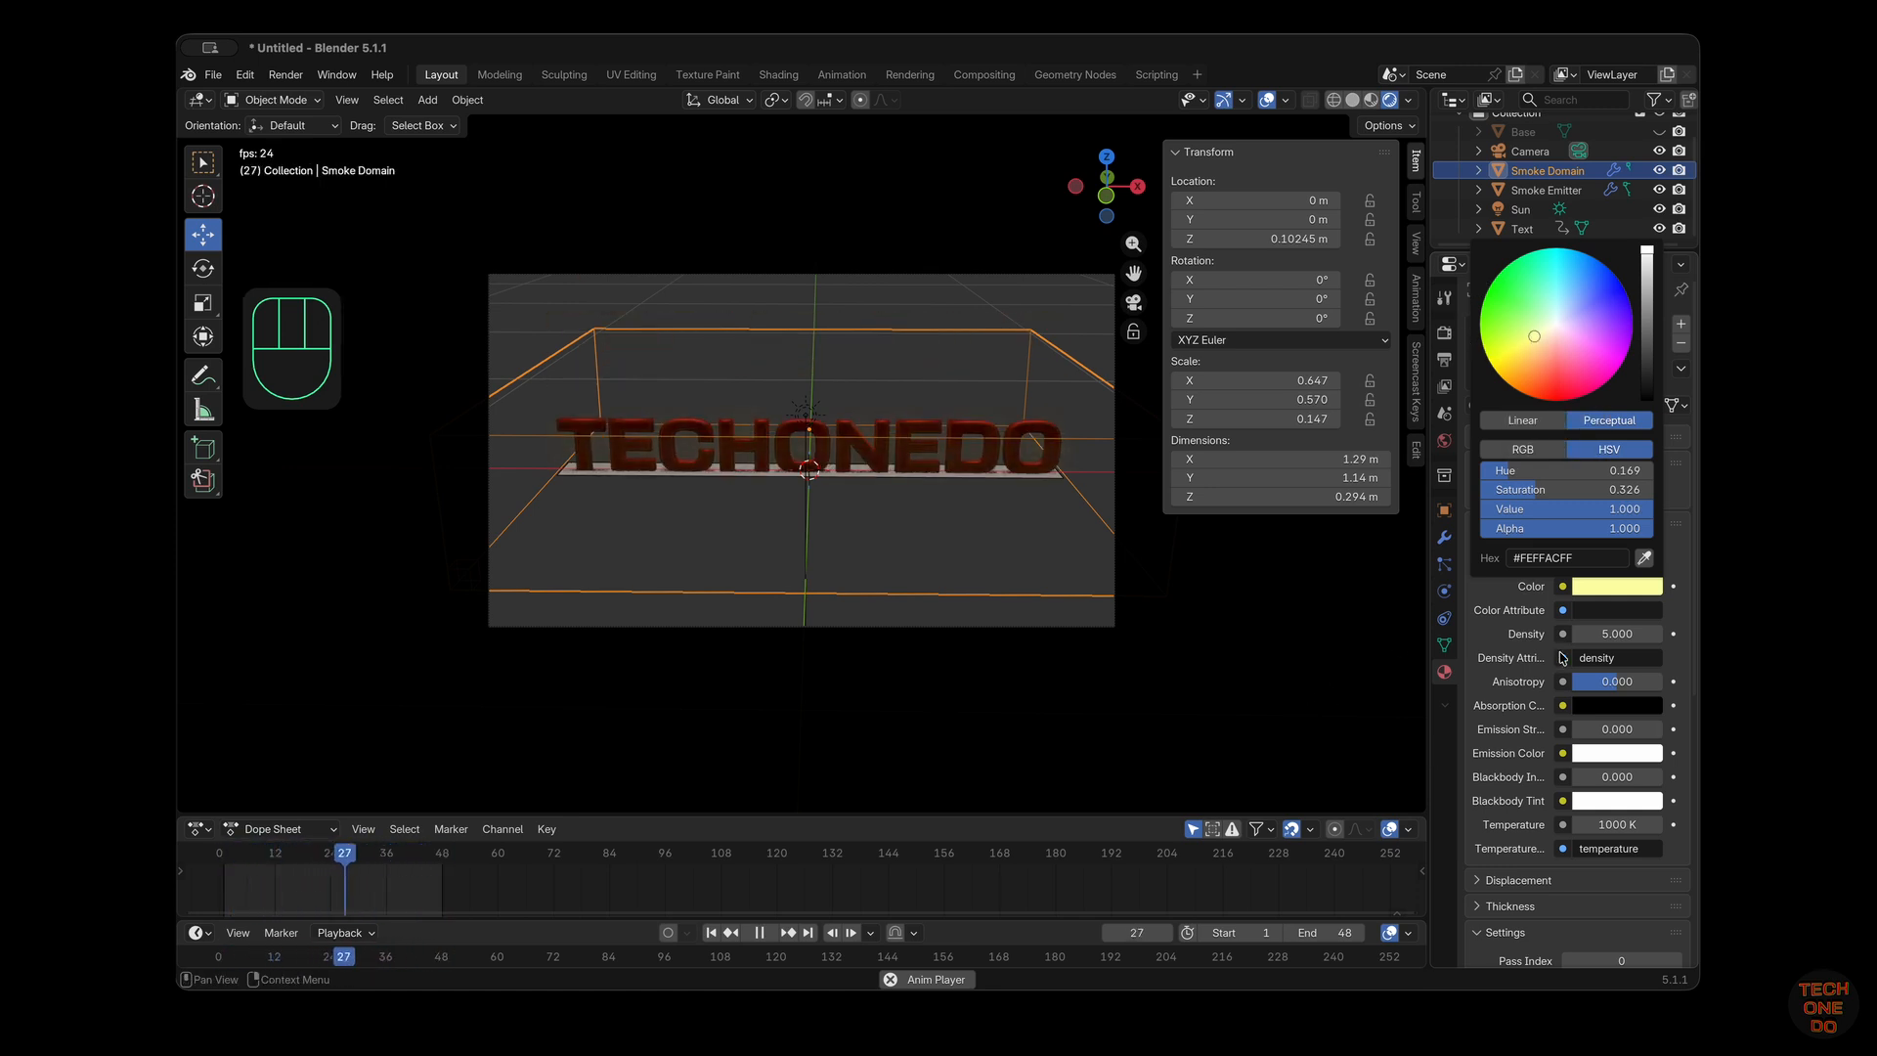
pyautogui.click(1456, 772)
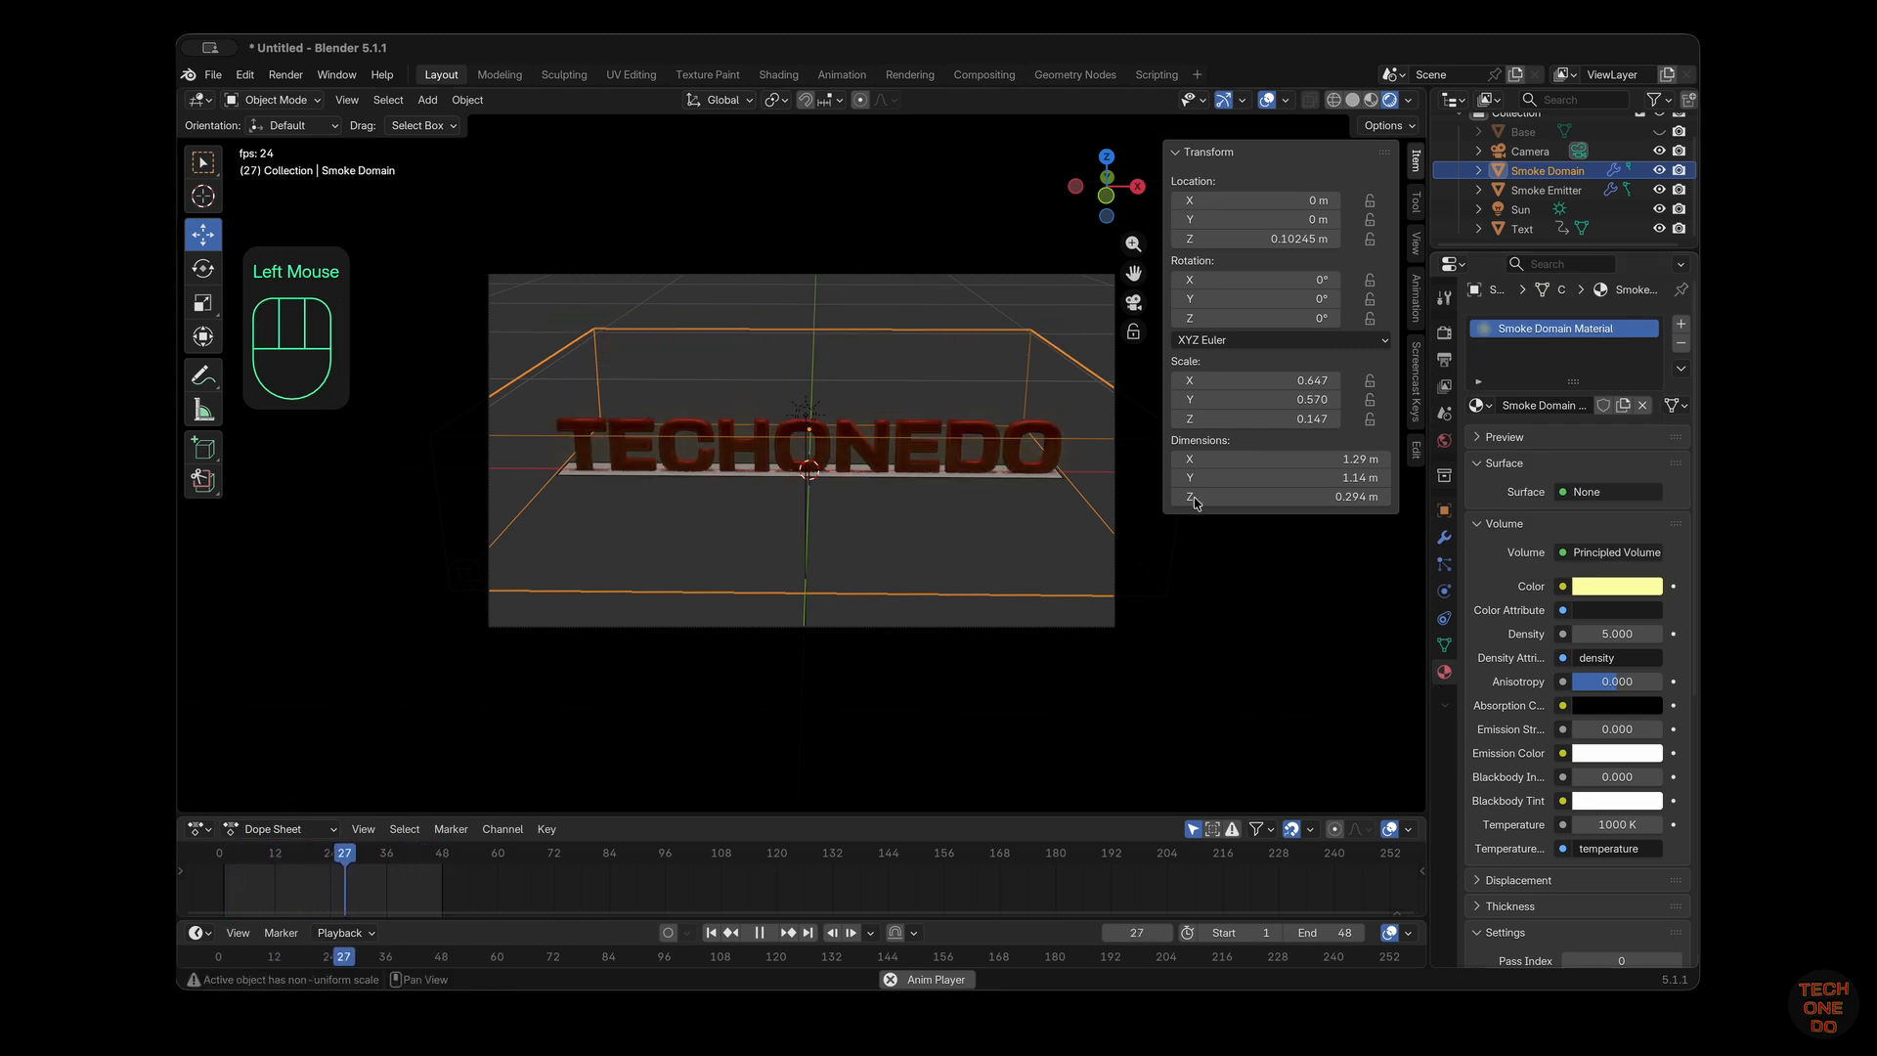
# Stop the playback and return the animation to the first frame
pyautogui.click(765, 933)
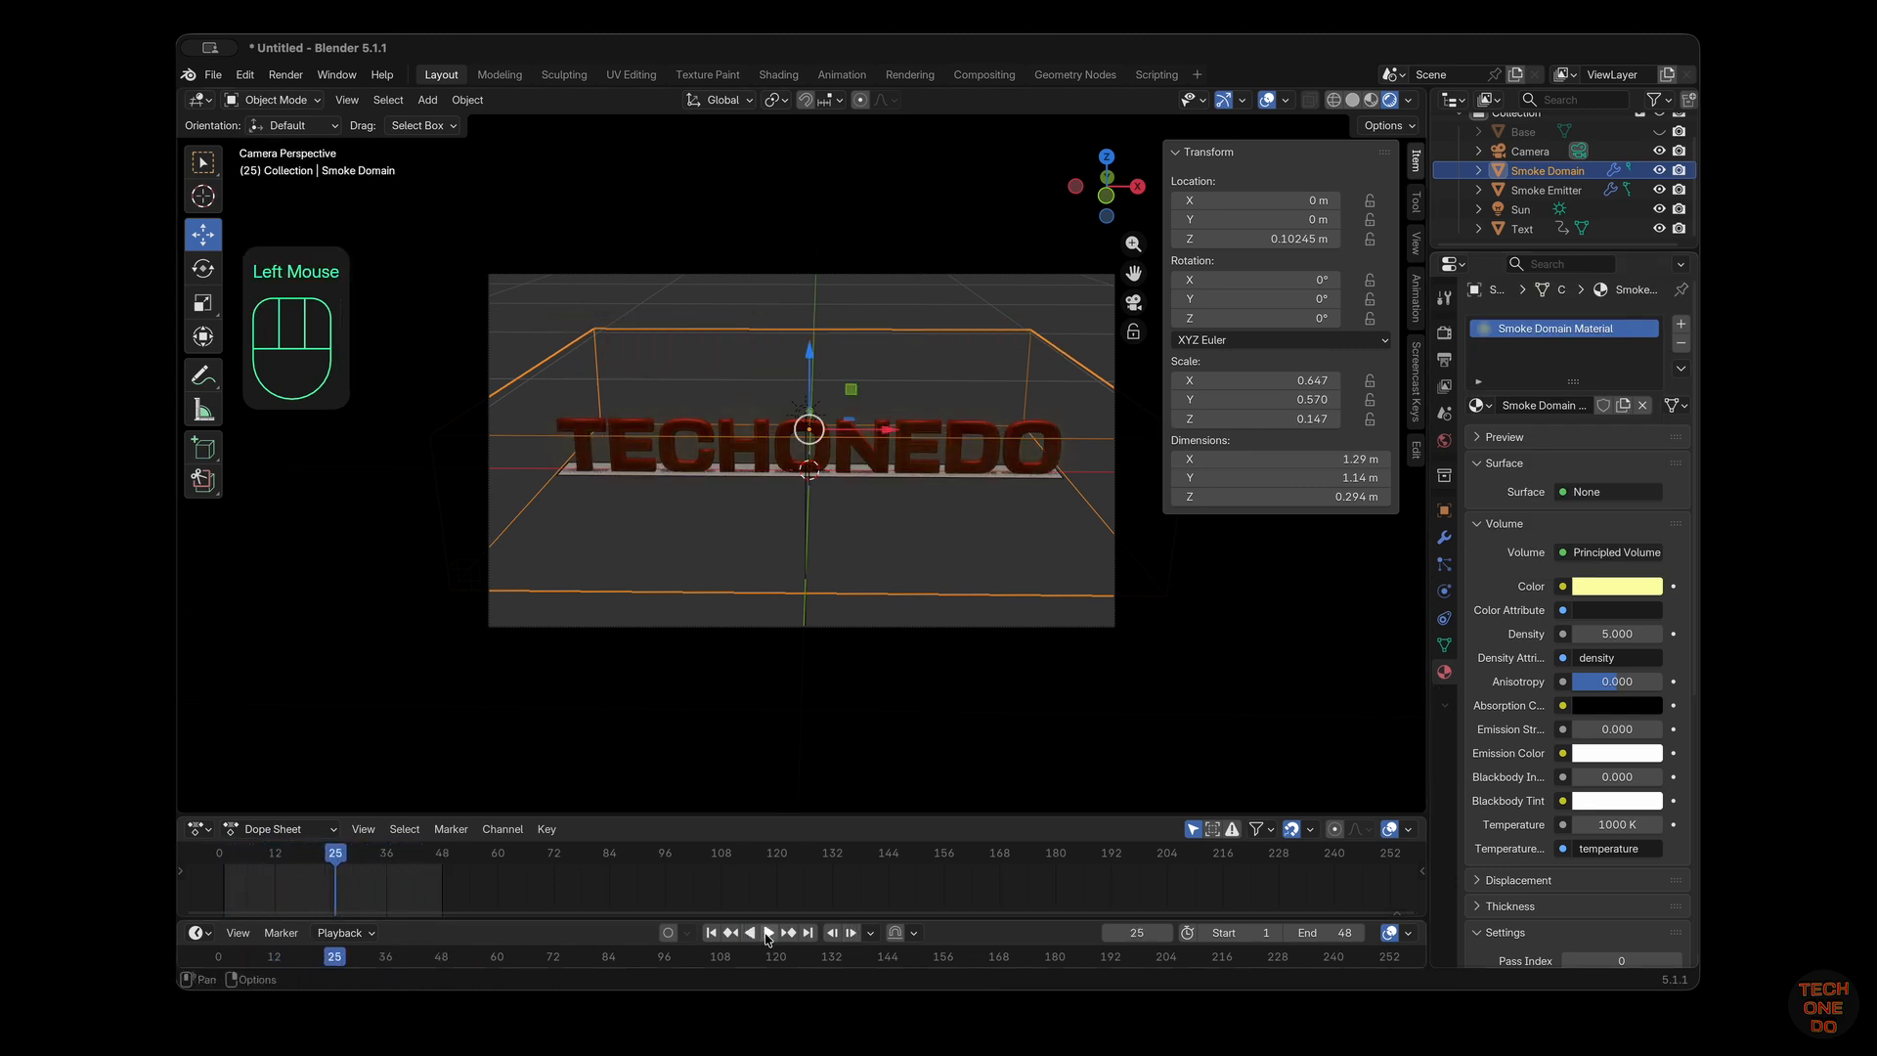
pyautogui.click(717, 935)
pyautogui.hscroll(5, 1065, 676)
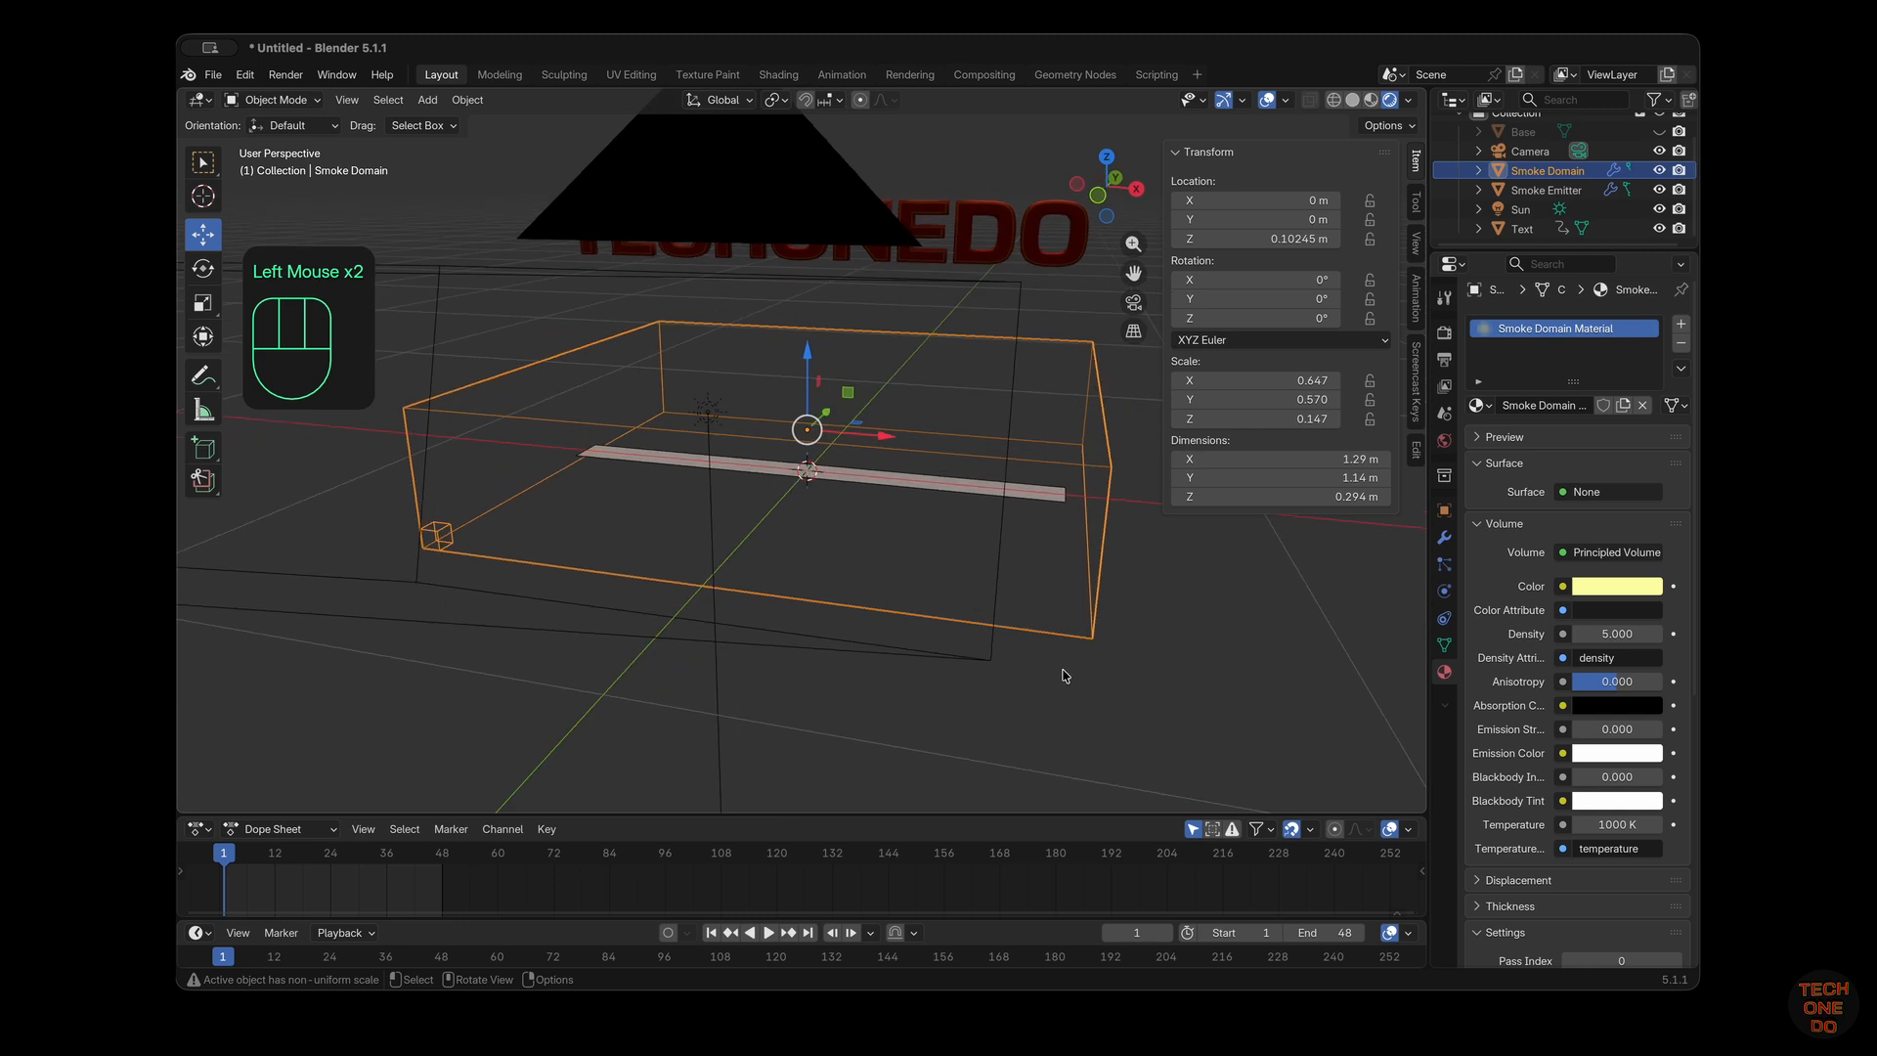
pyautogui.hscroll(-4, 1064, 676)
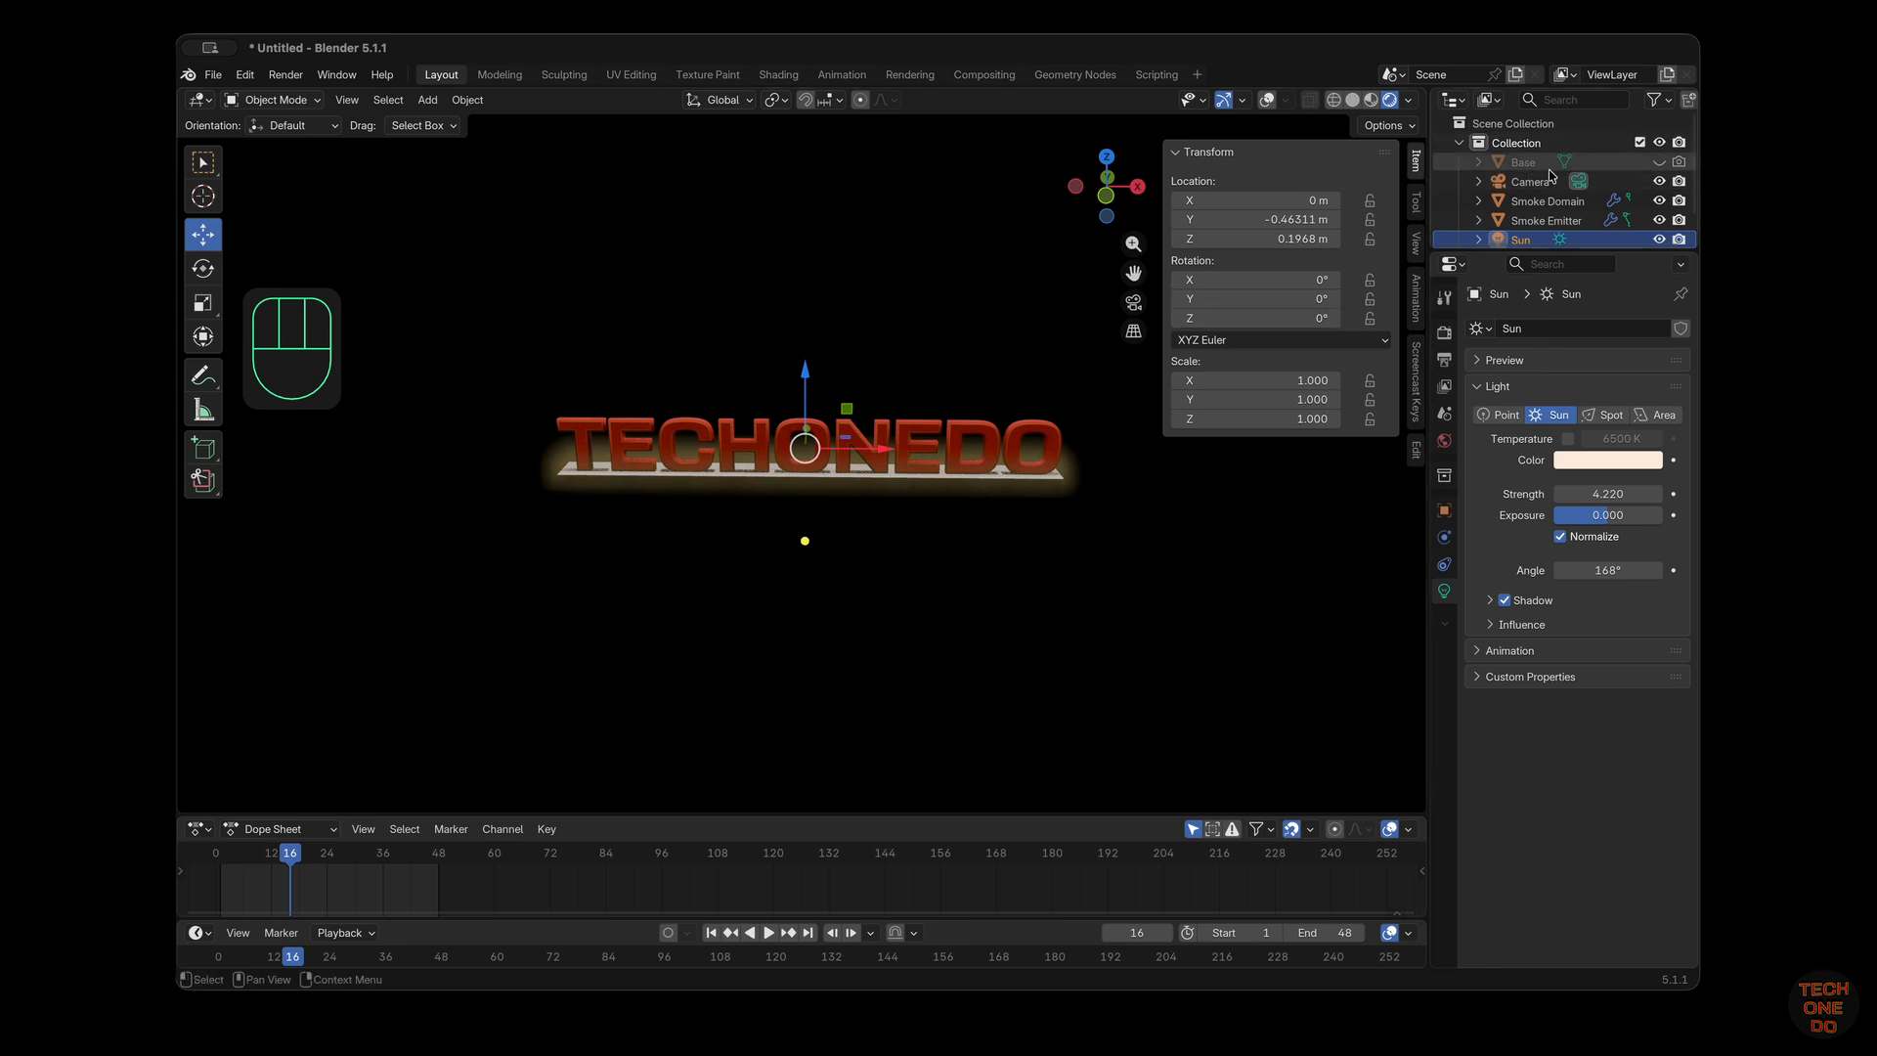
# Unhide the Base plane in the viewport and in renders, and remove its Displace modifier
pyautogui.click(1660, 162)
pyautogui.click(1679, 162)
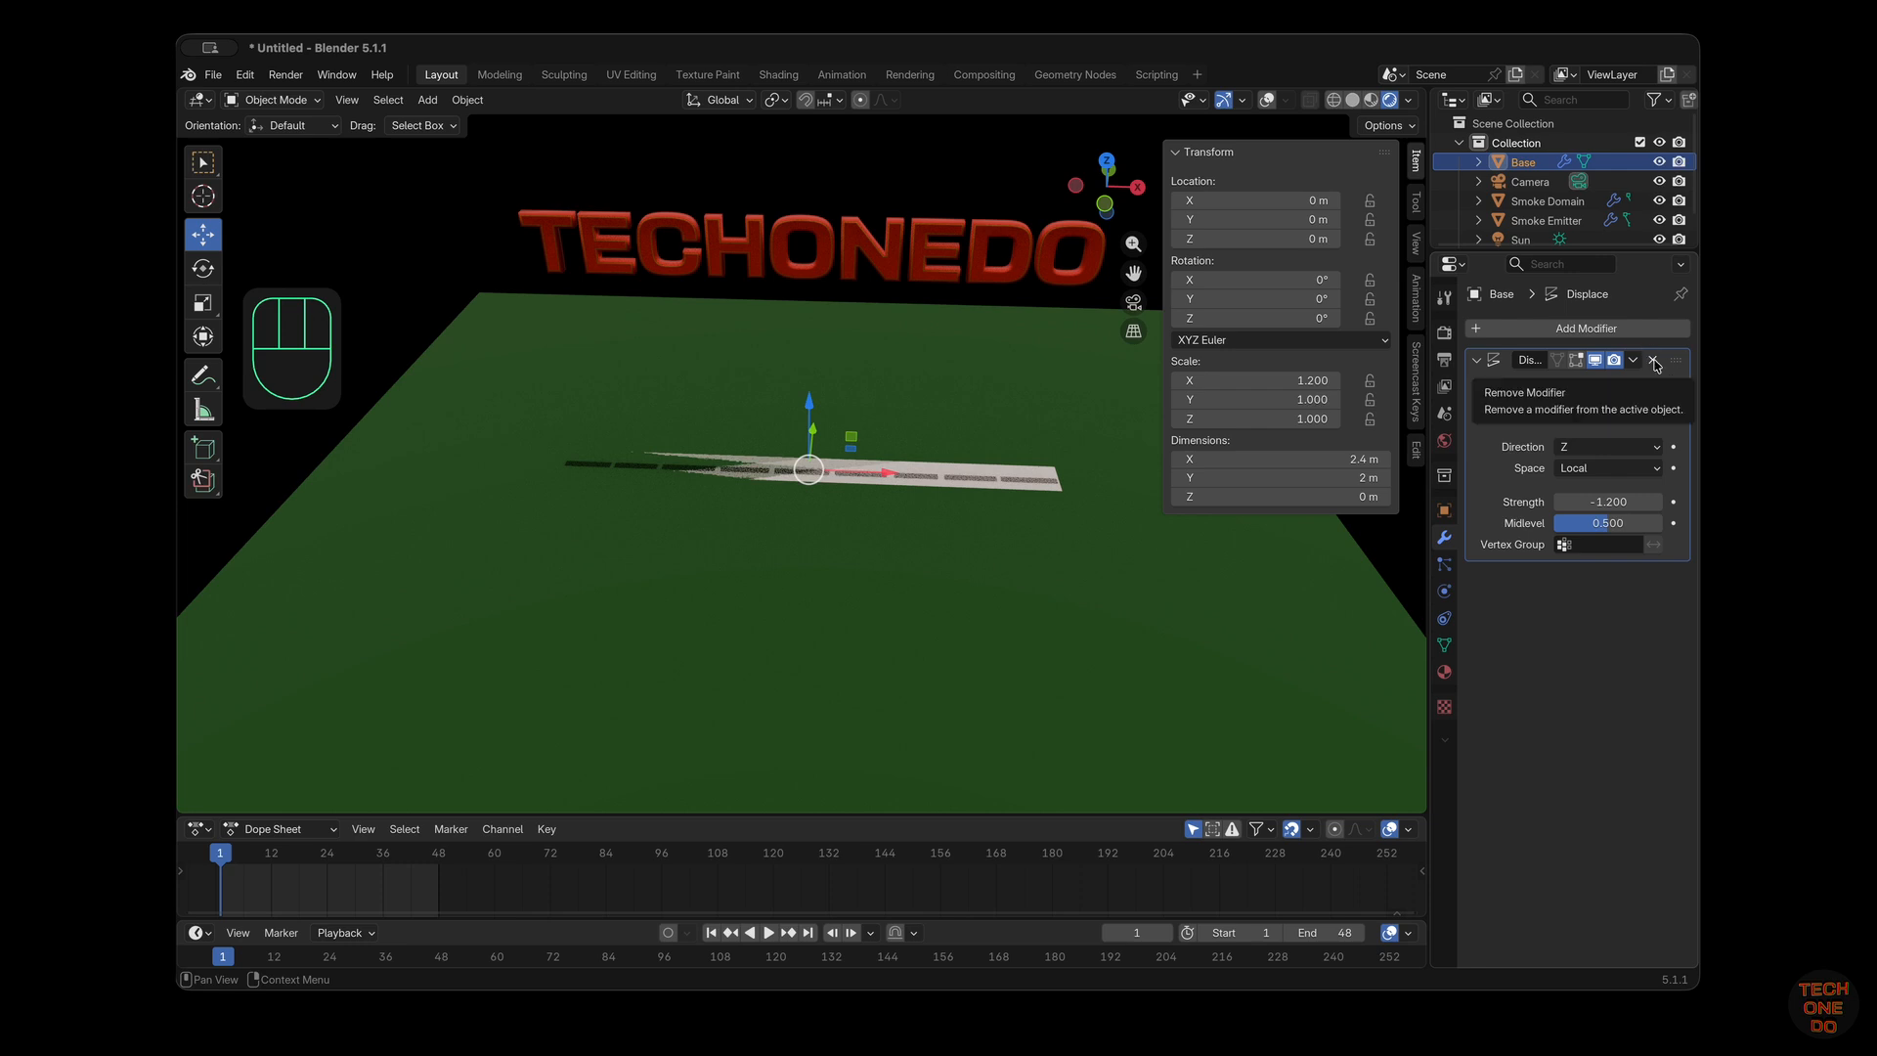
pyautogui.click(1654, 362)
pyautogui.click(944, 717)
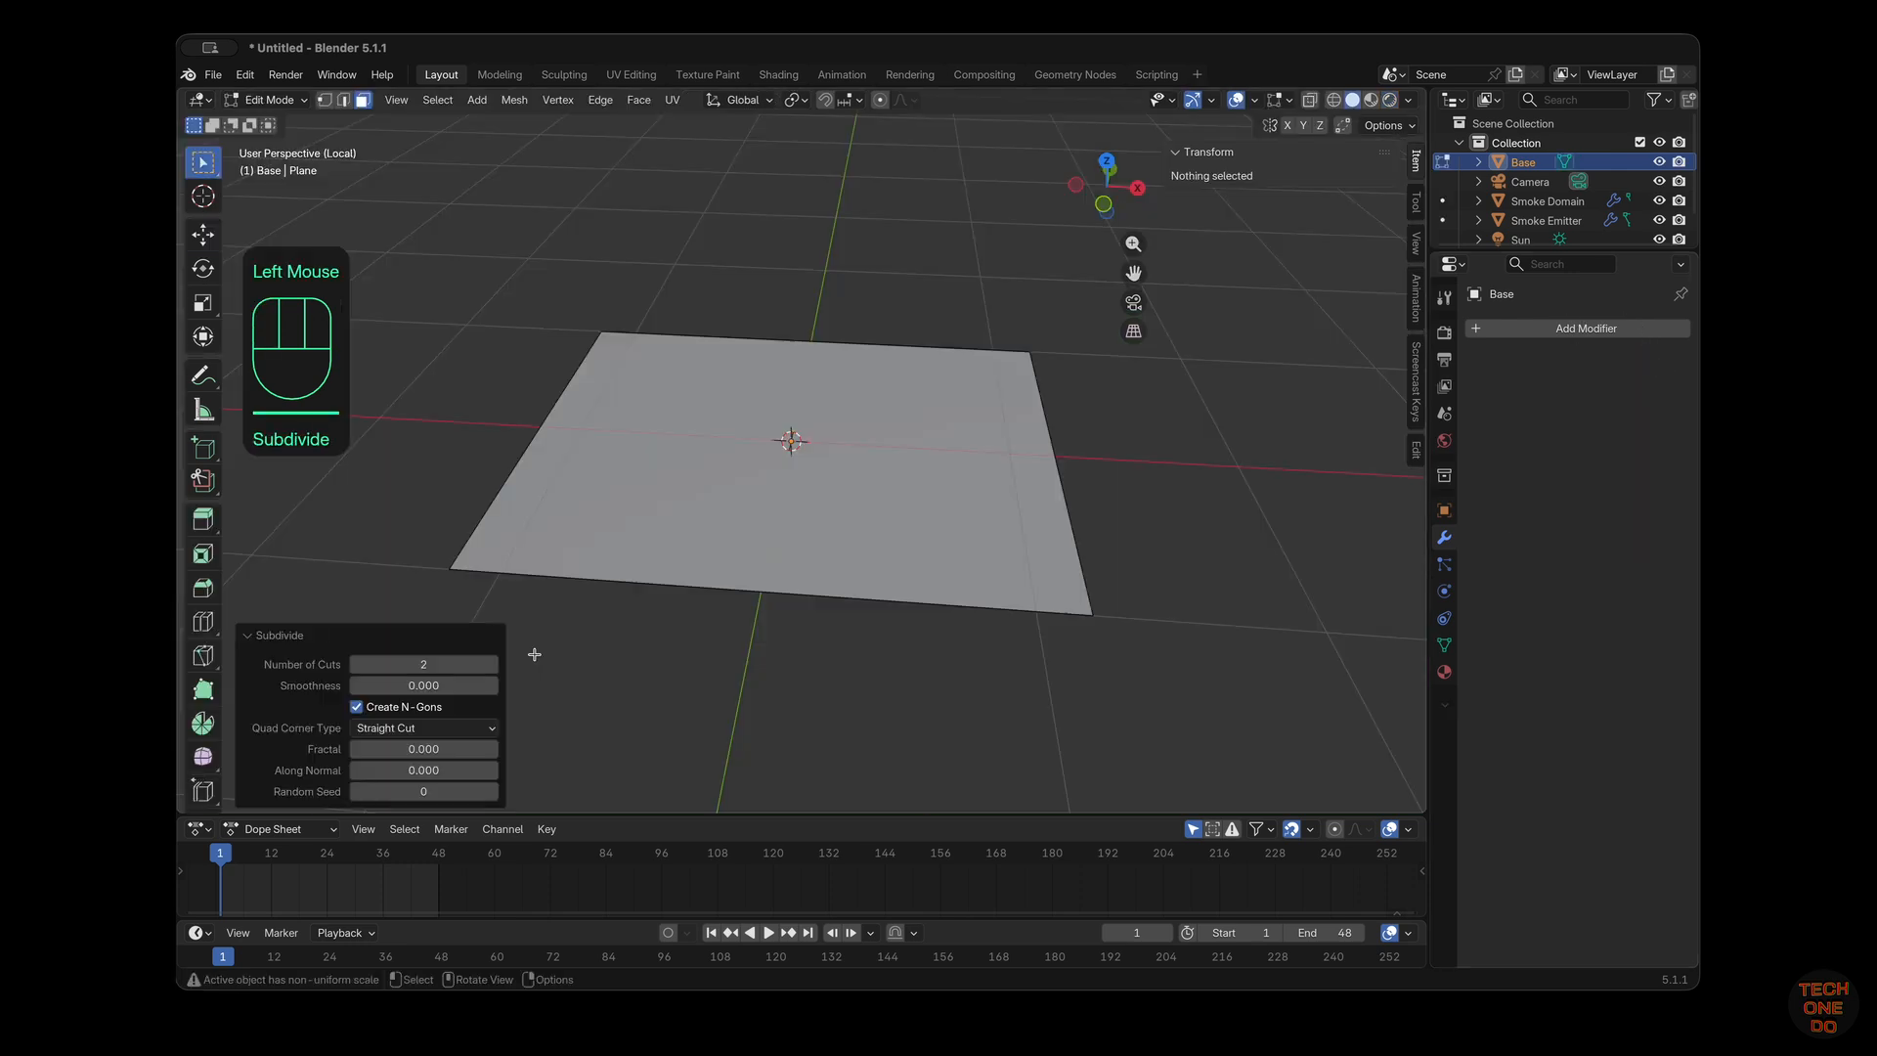
# Subdivide the whole Base mesh with 10 cuts and return to Object Mode
pyautogui.press('a')
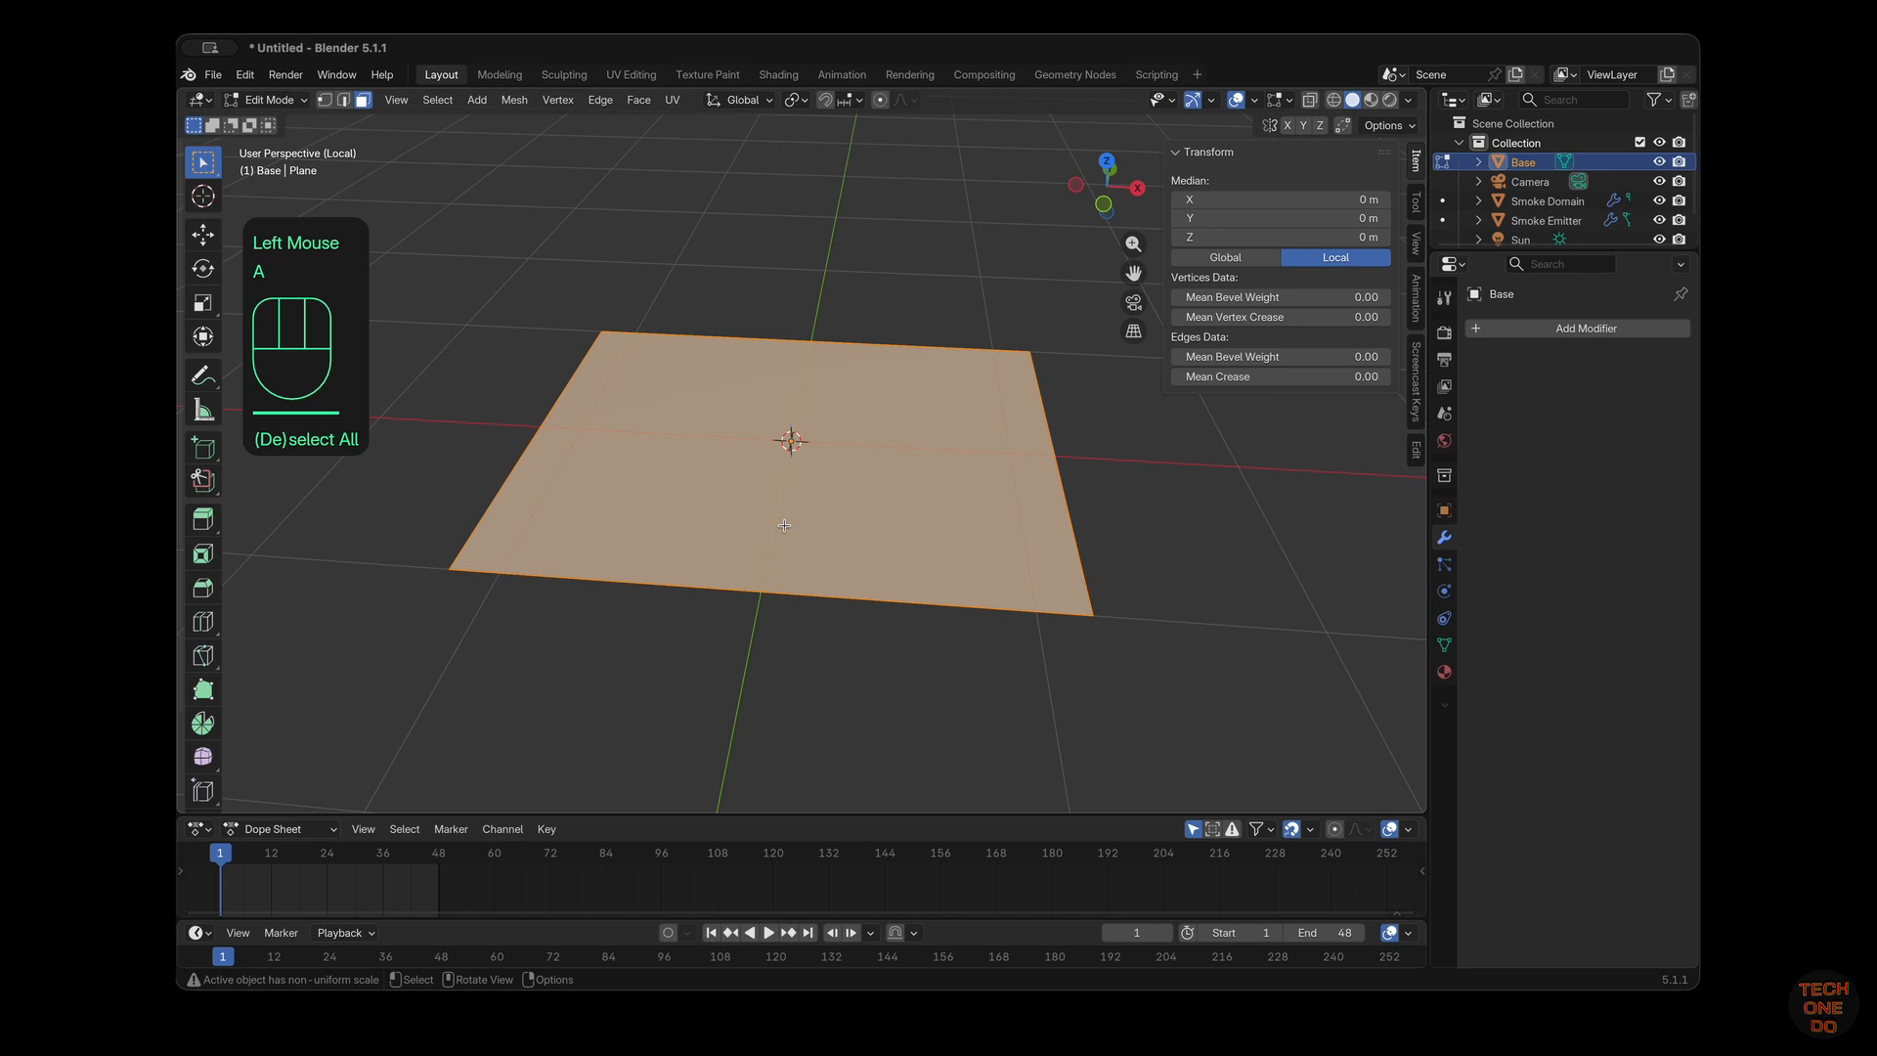
pyautogui.rightClick(784, 525)
pyautogui.click(782, 525)
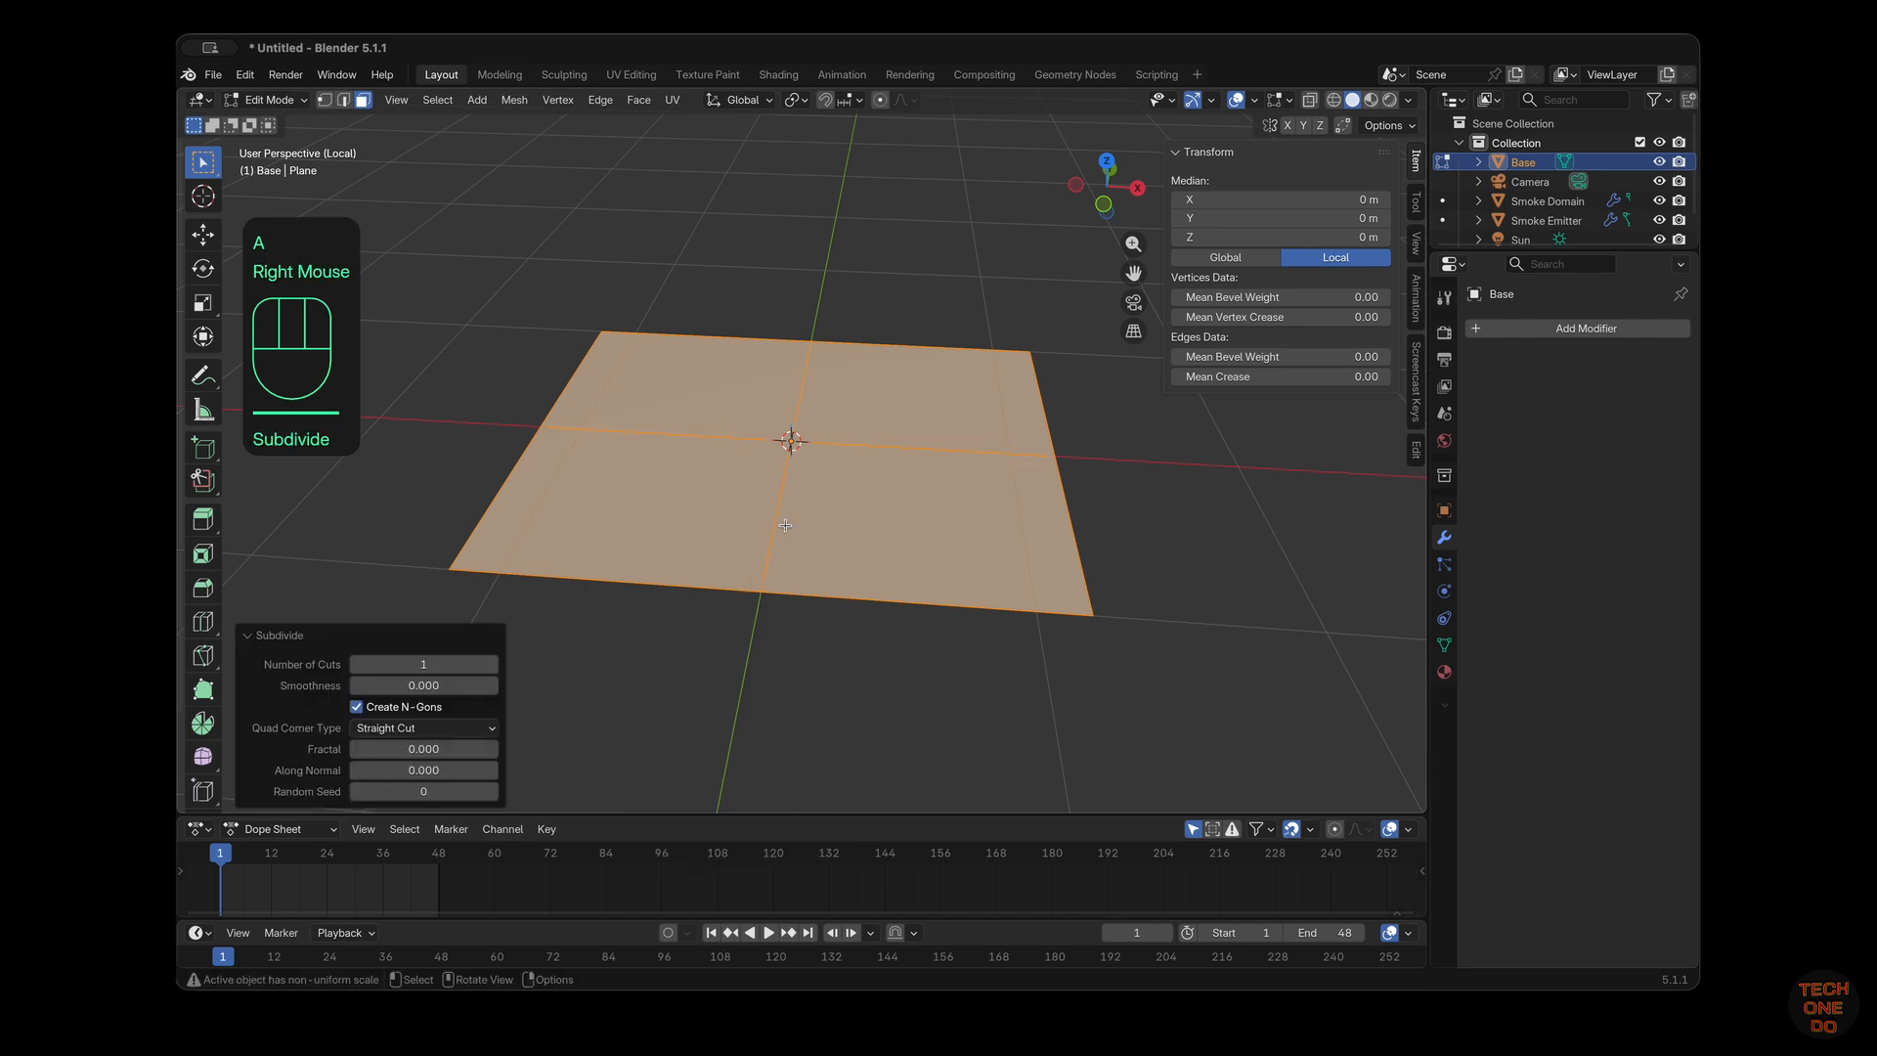
pyautogui.click(490, 664)
pyautogui.click(489, 665)
pyautogui.click(489, 664)
pyautogui.click(490, 665)
pyautogui.click(490, 665)
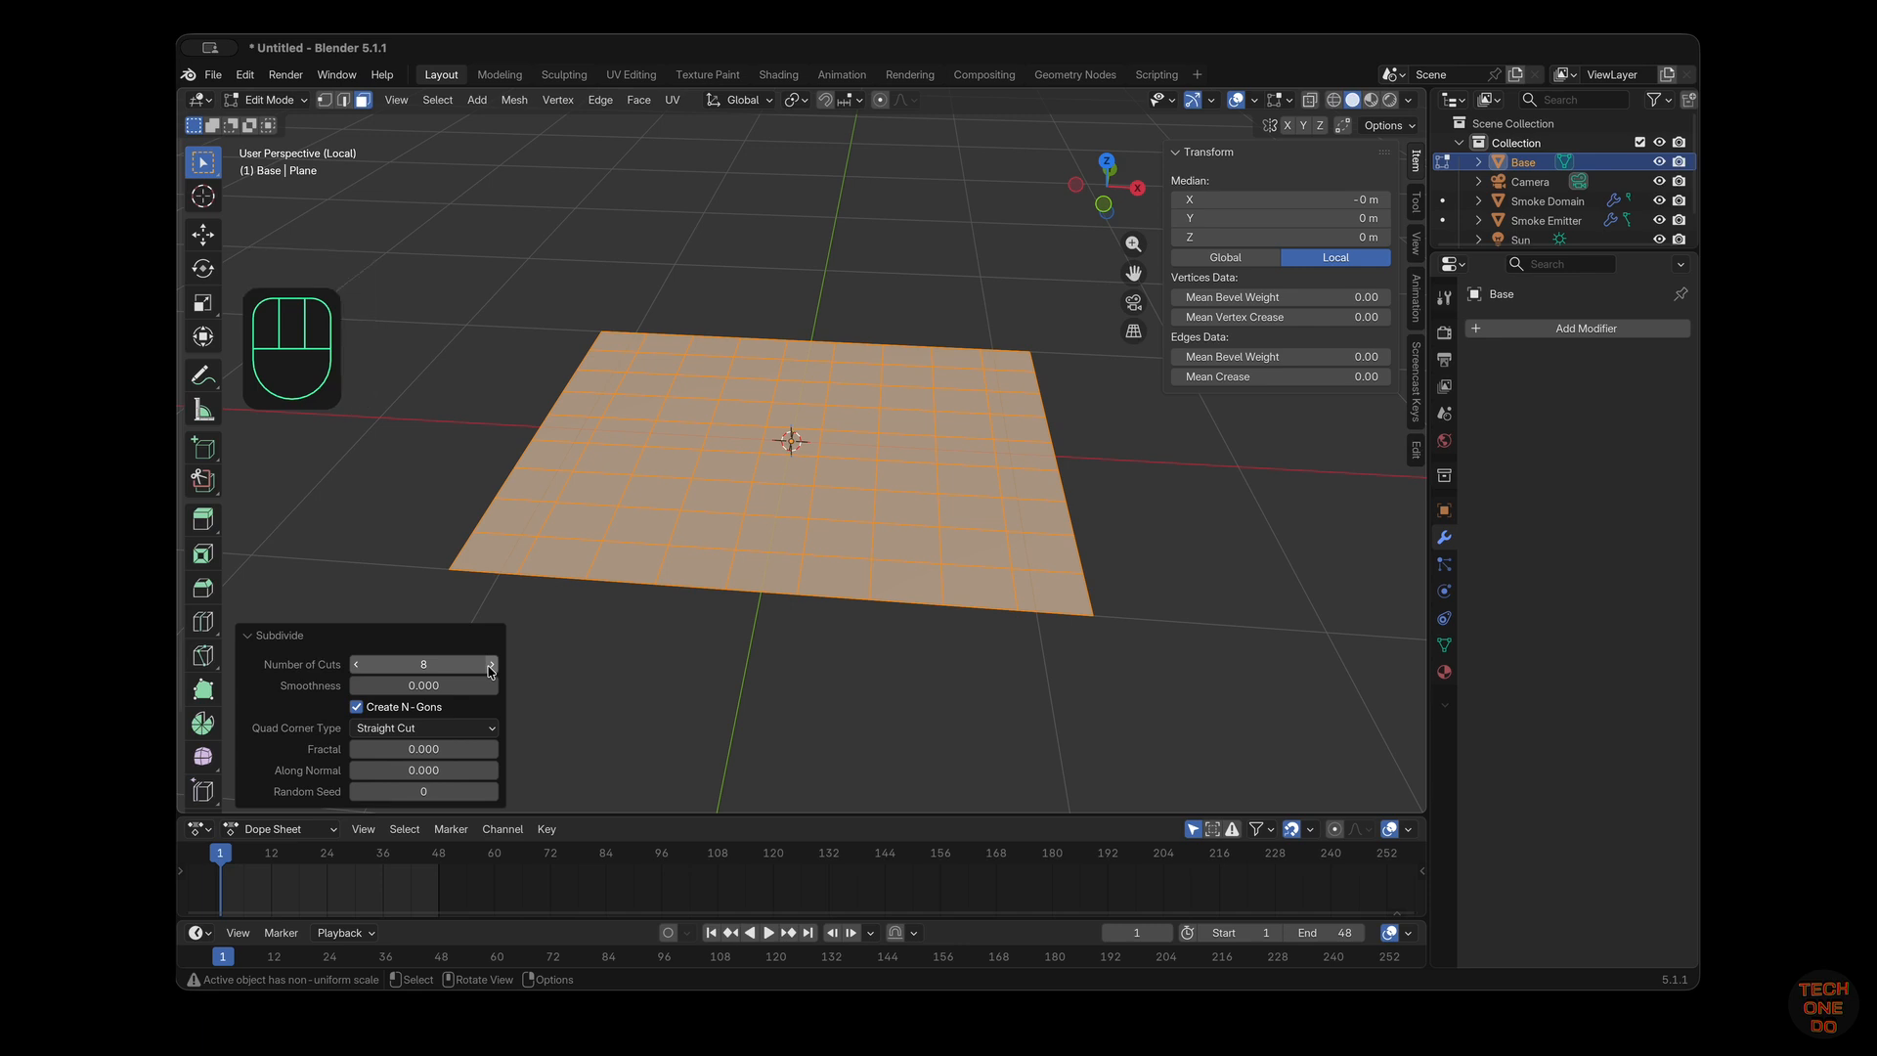
pyautogui.click(490, 668)
pyautogui.click(490, 668)
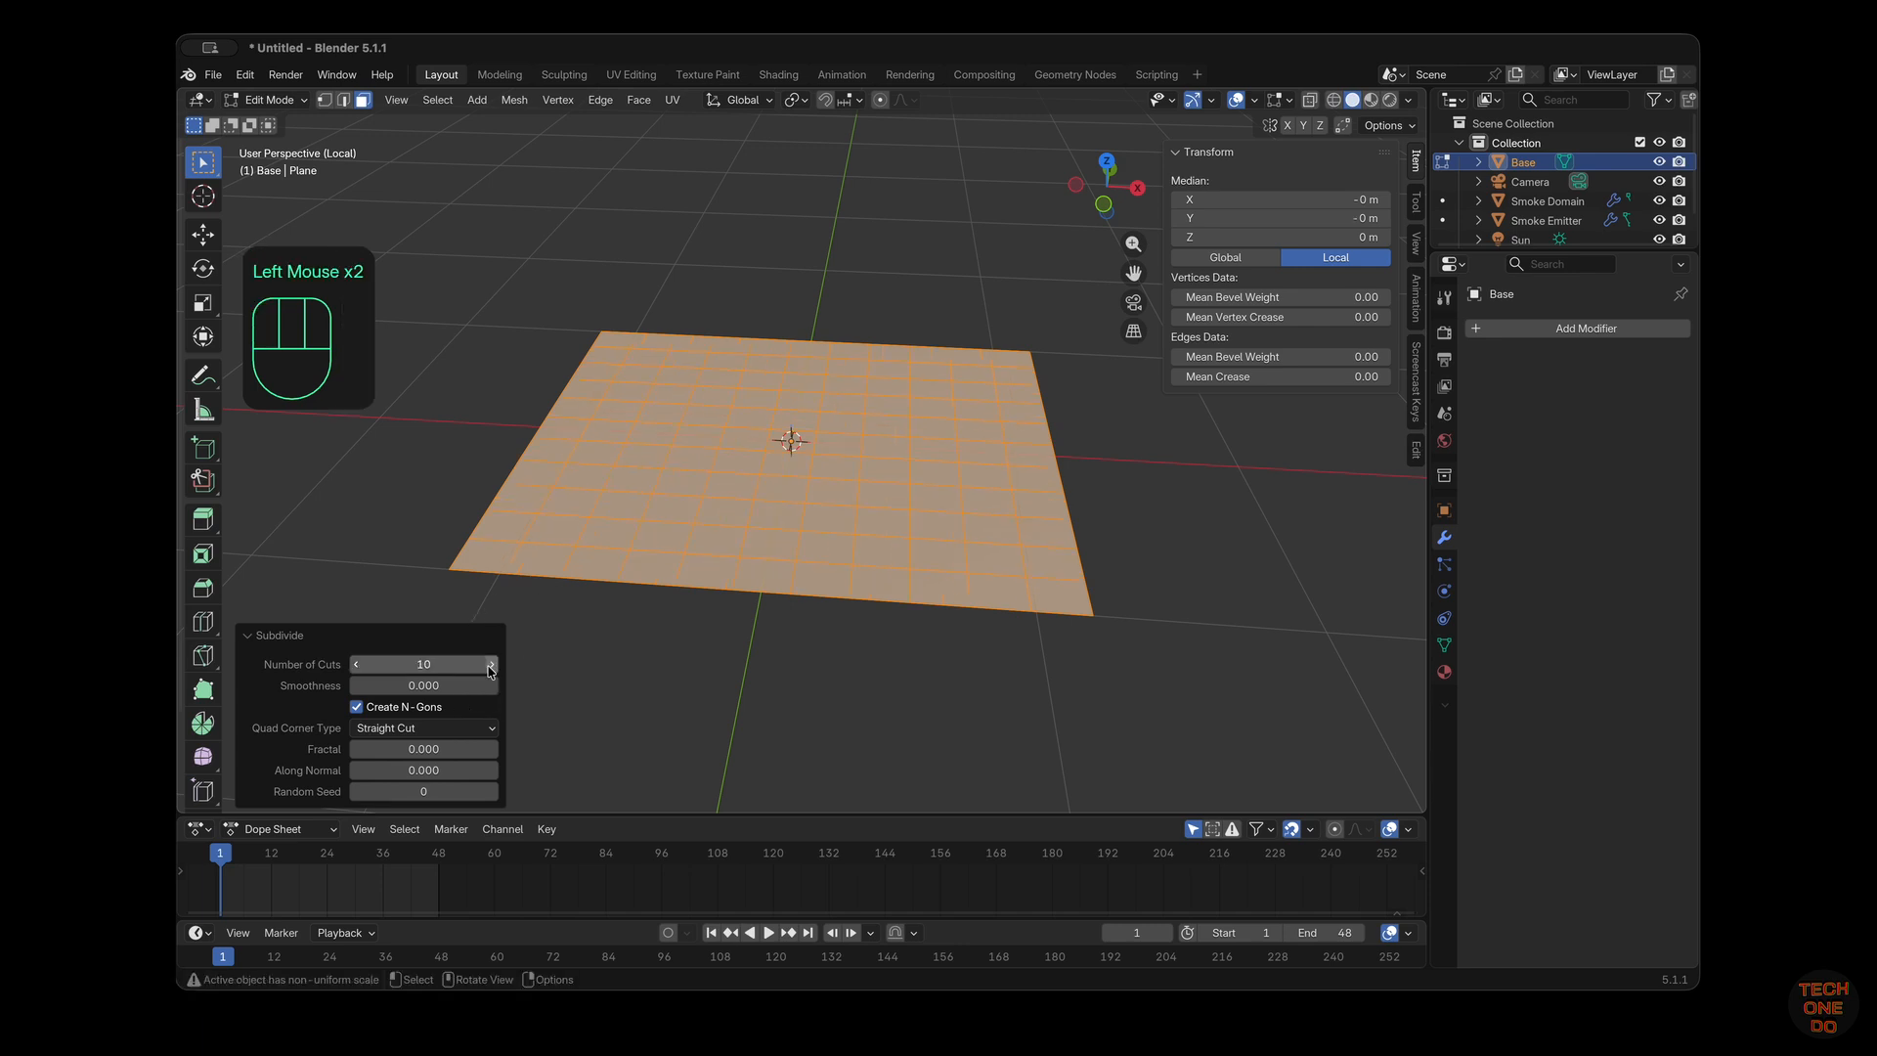
pyautogui.click(650, 651)
pyautogui.press('Tab')
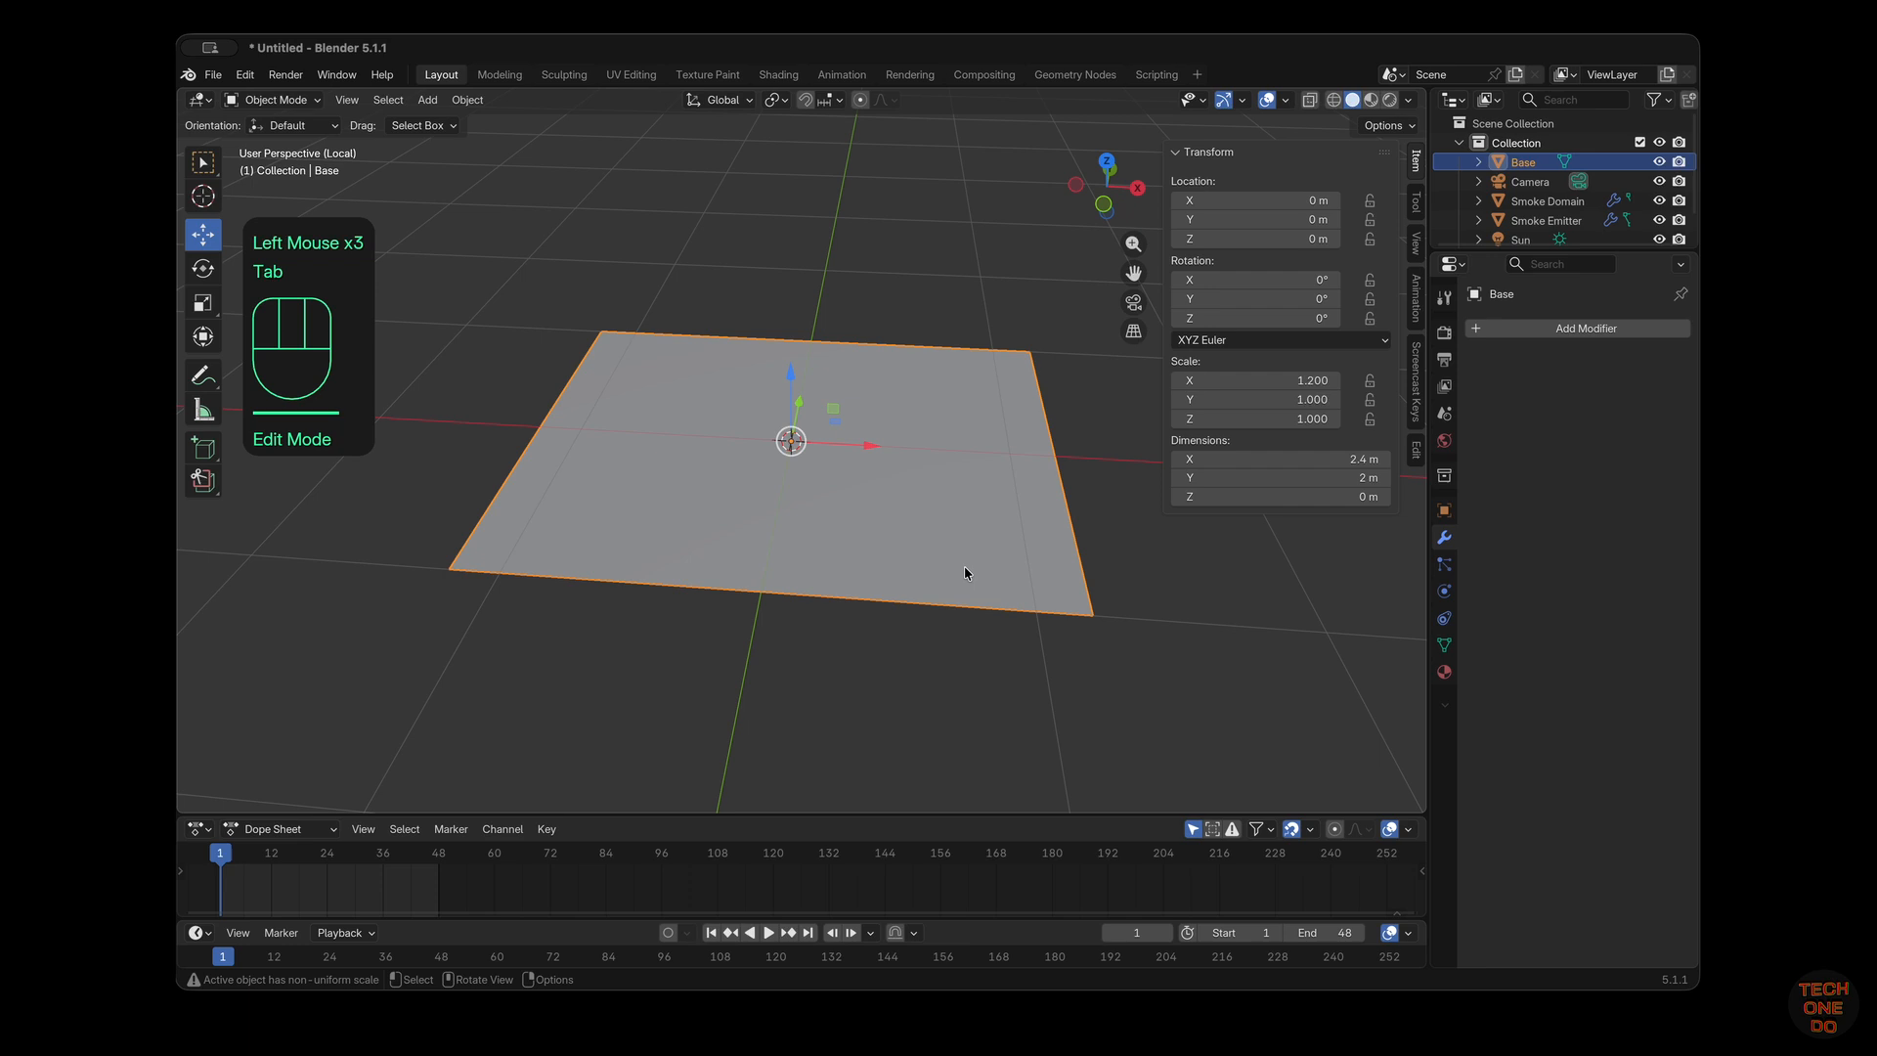
# Add a Displace modifier to the Base plane and give it a new texture of the Clouds type
pyautogui.scroll(-5, 965, 574)
pyautogui.scroll(5, 965, 574)
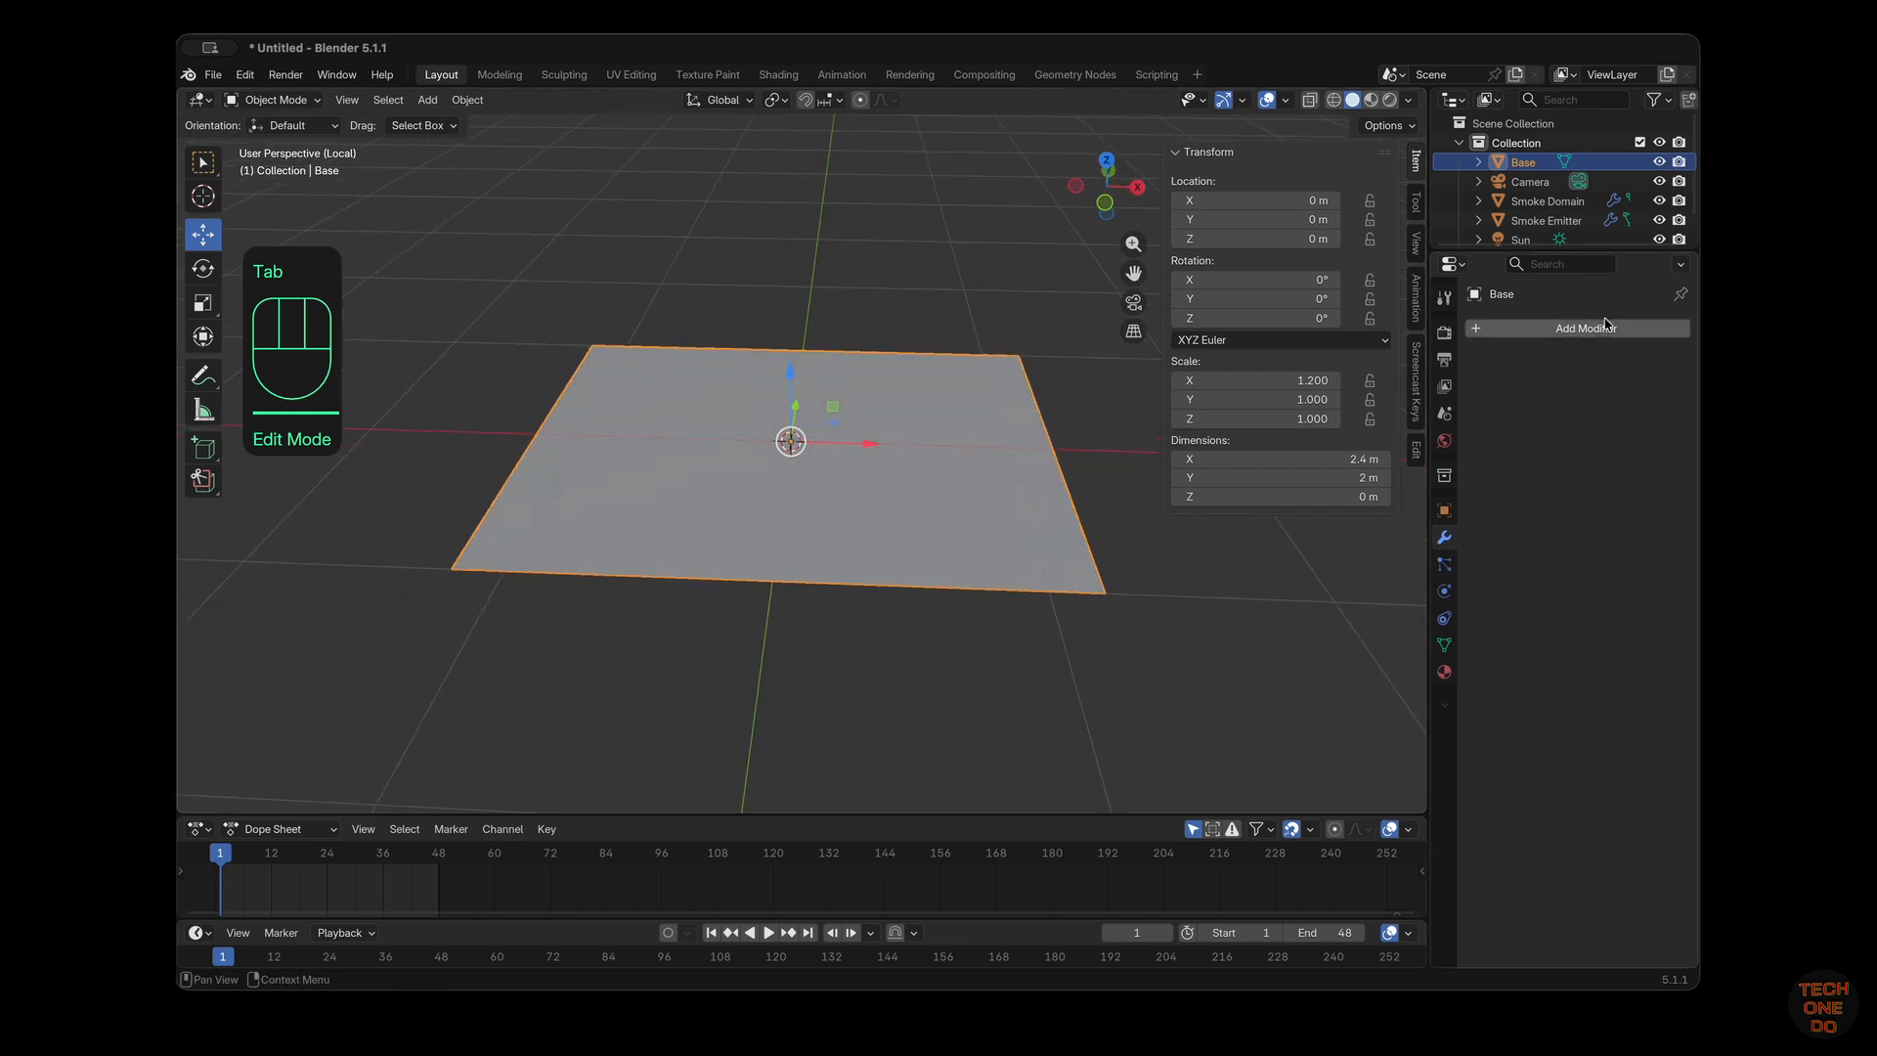
pyautogui.click(1529, 328)
pyautogui.moveTo(1529, 328)
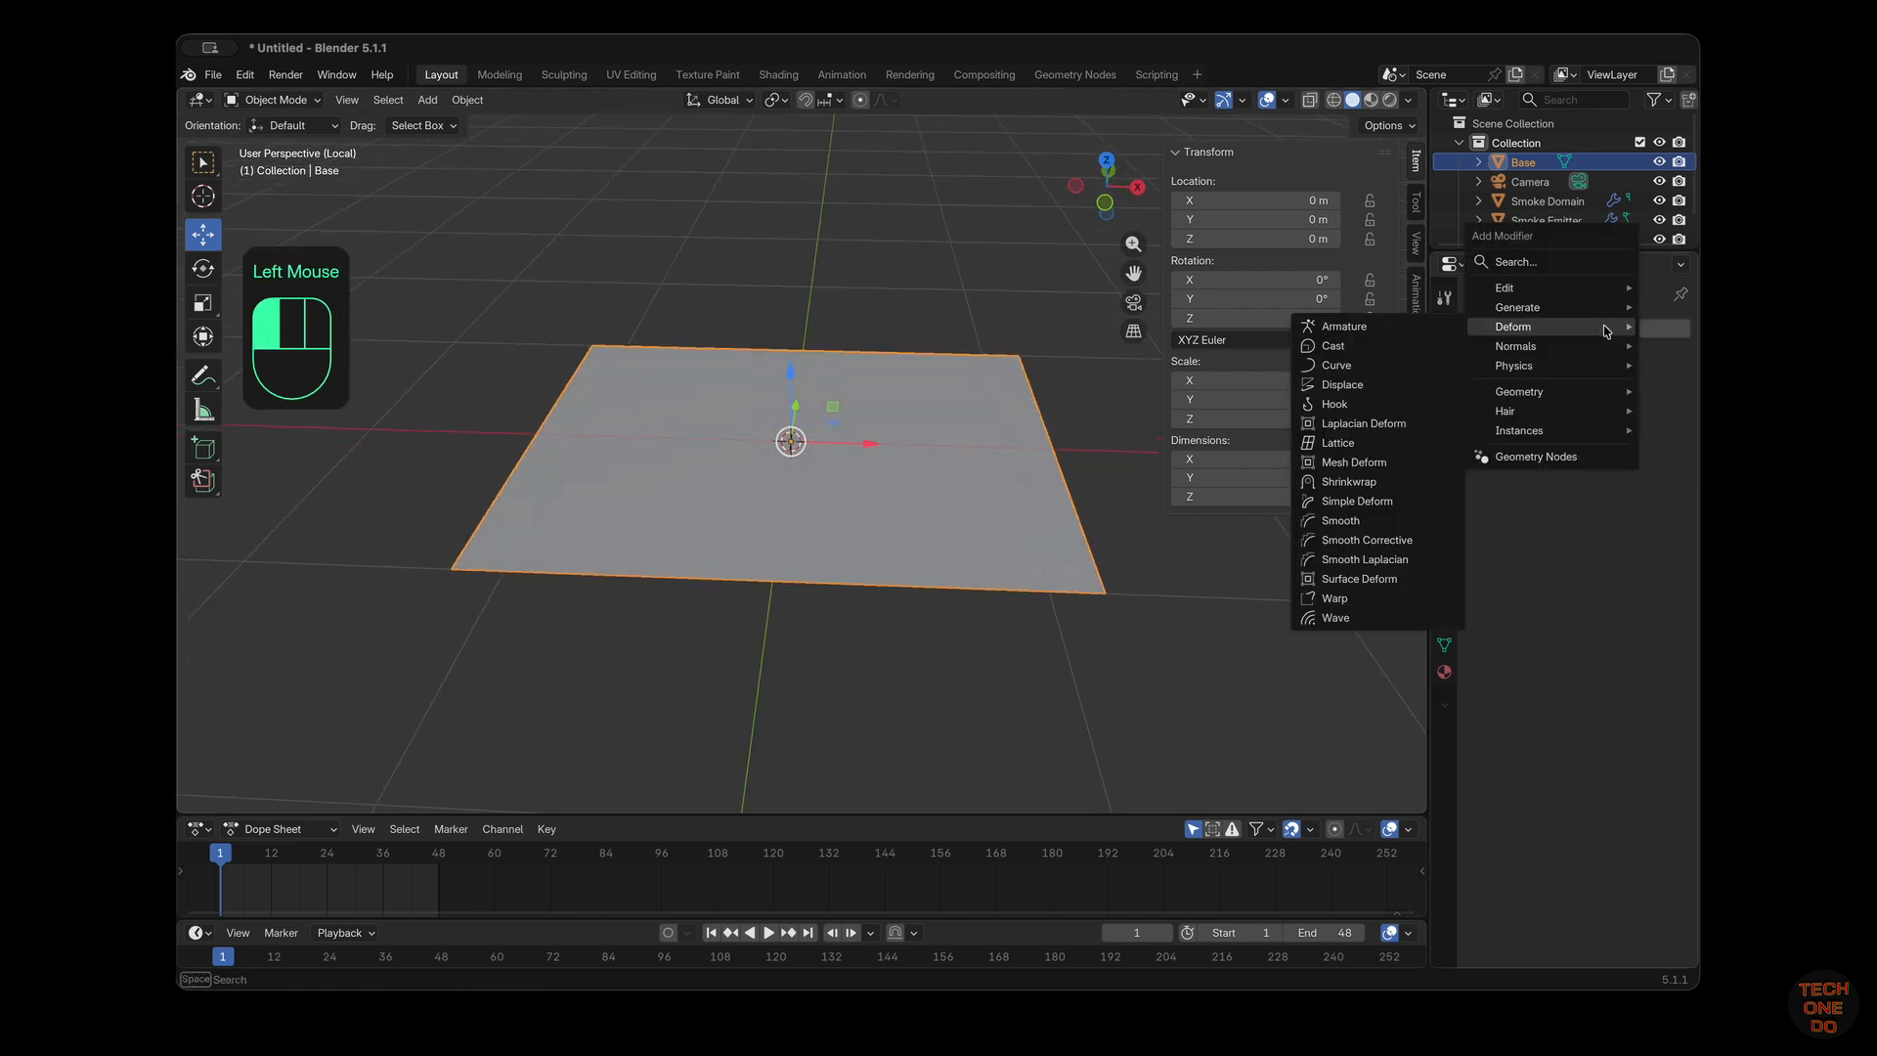
pyautogui.click(1380, 386)
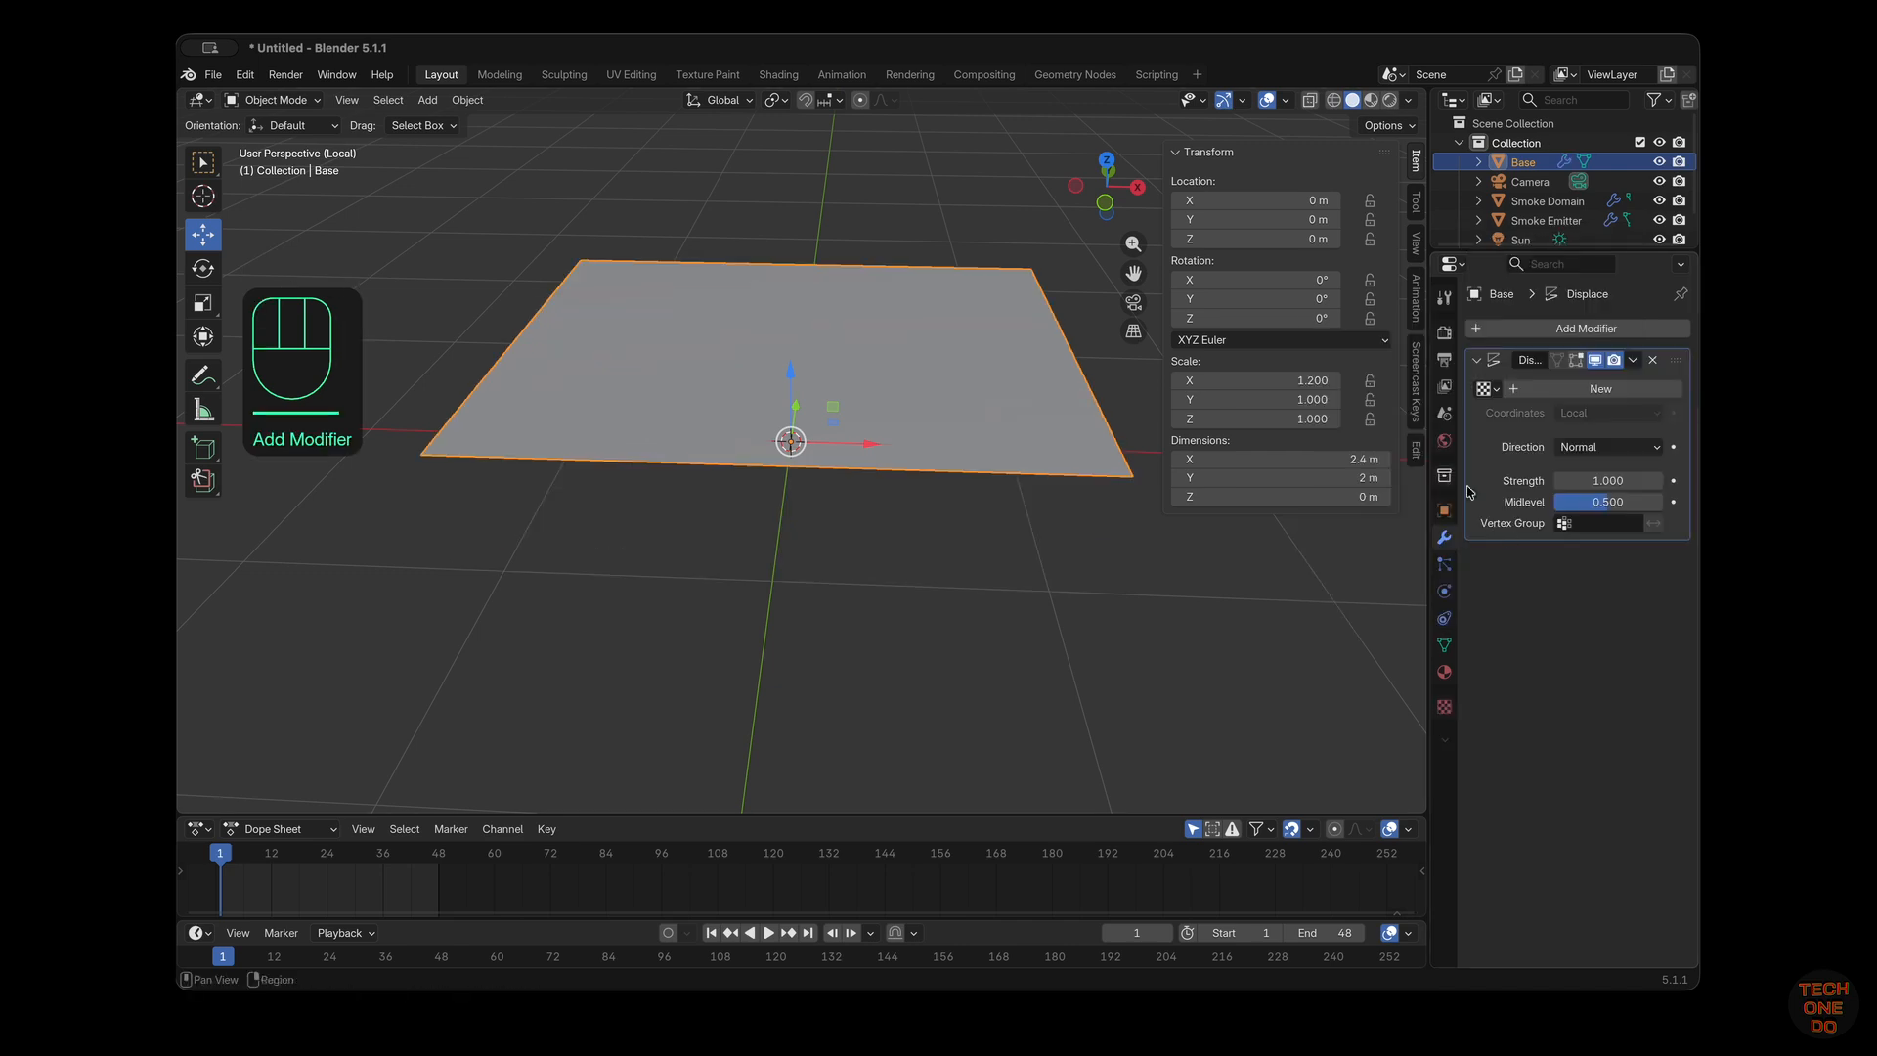
pyautogui.click(1627, 391)
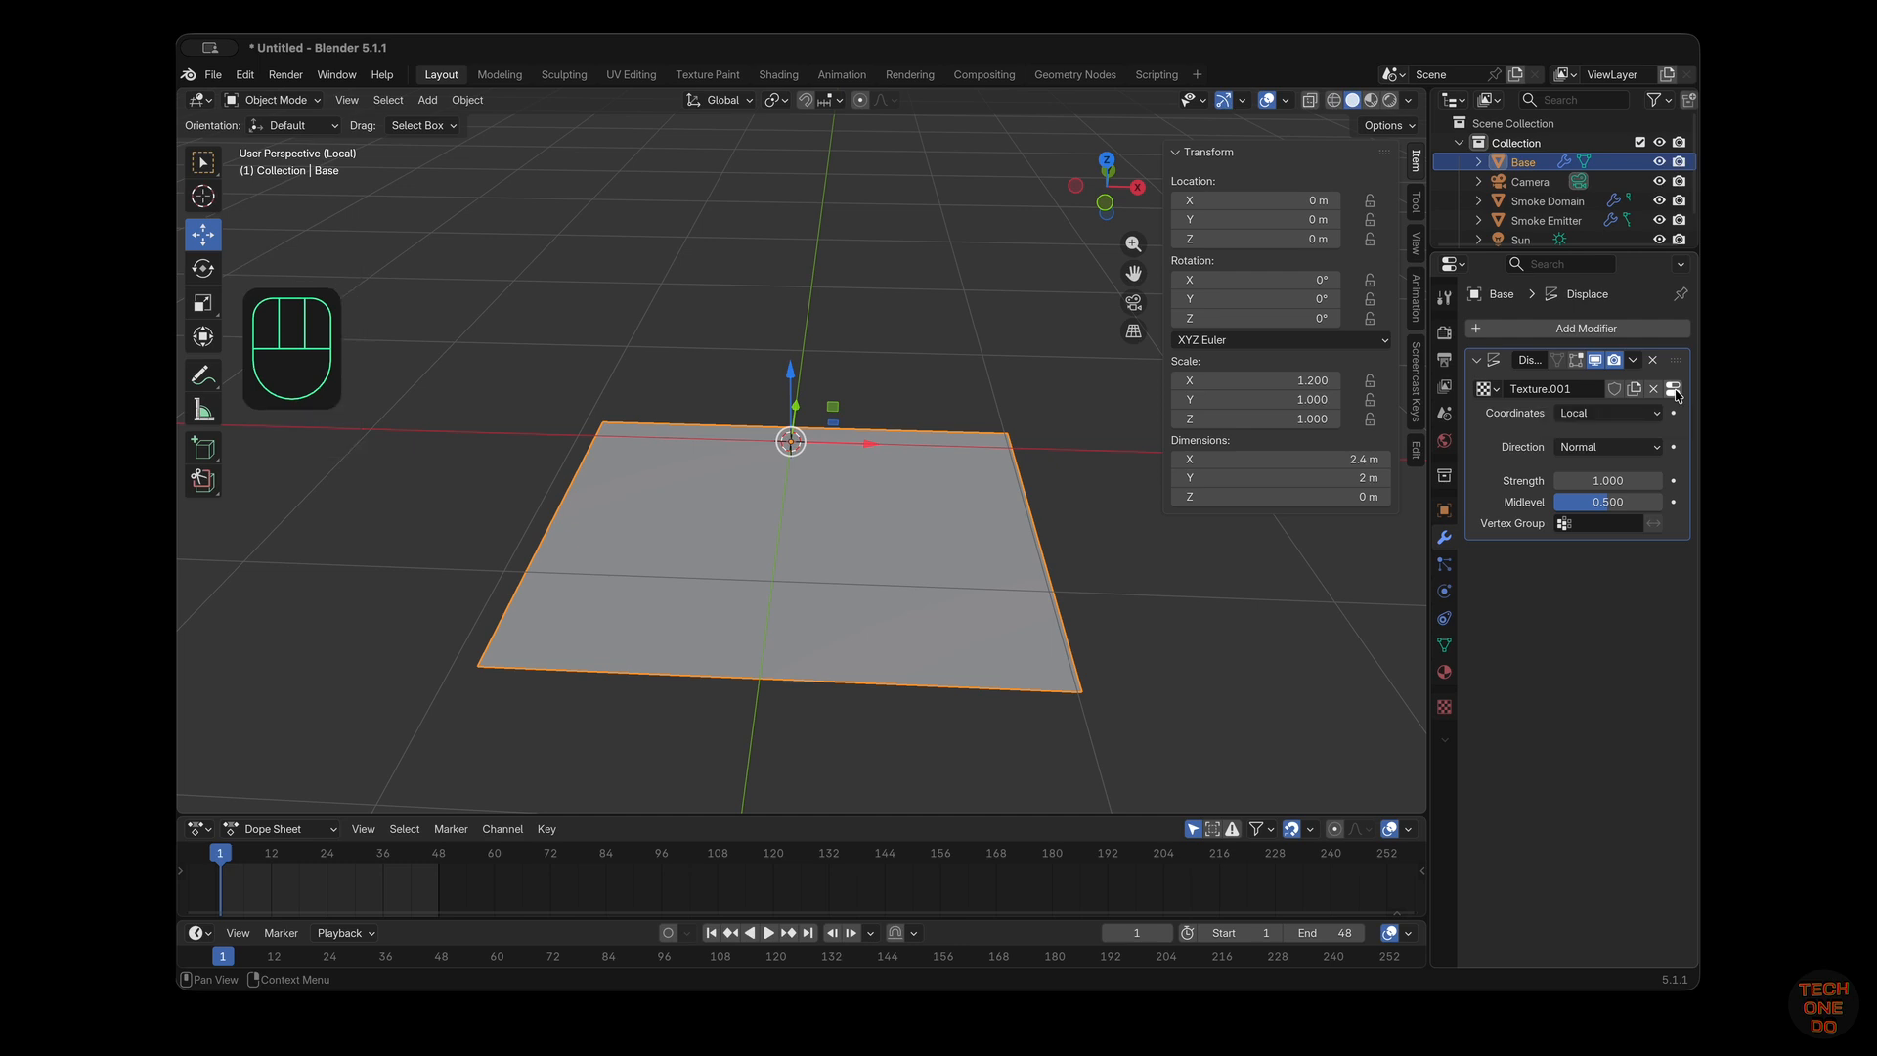
pyautogui.click(1446, 708)
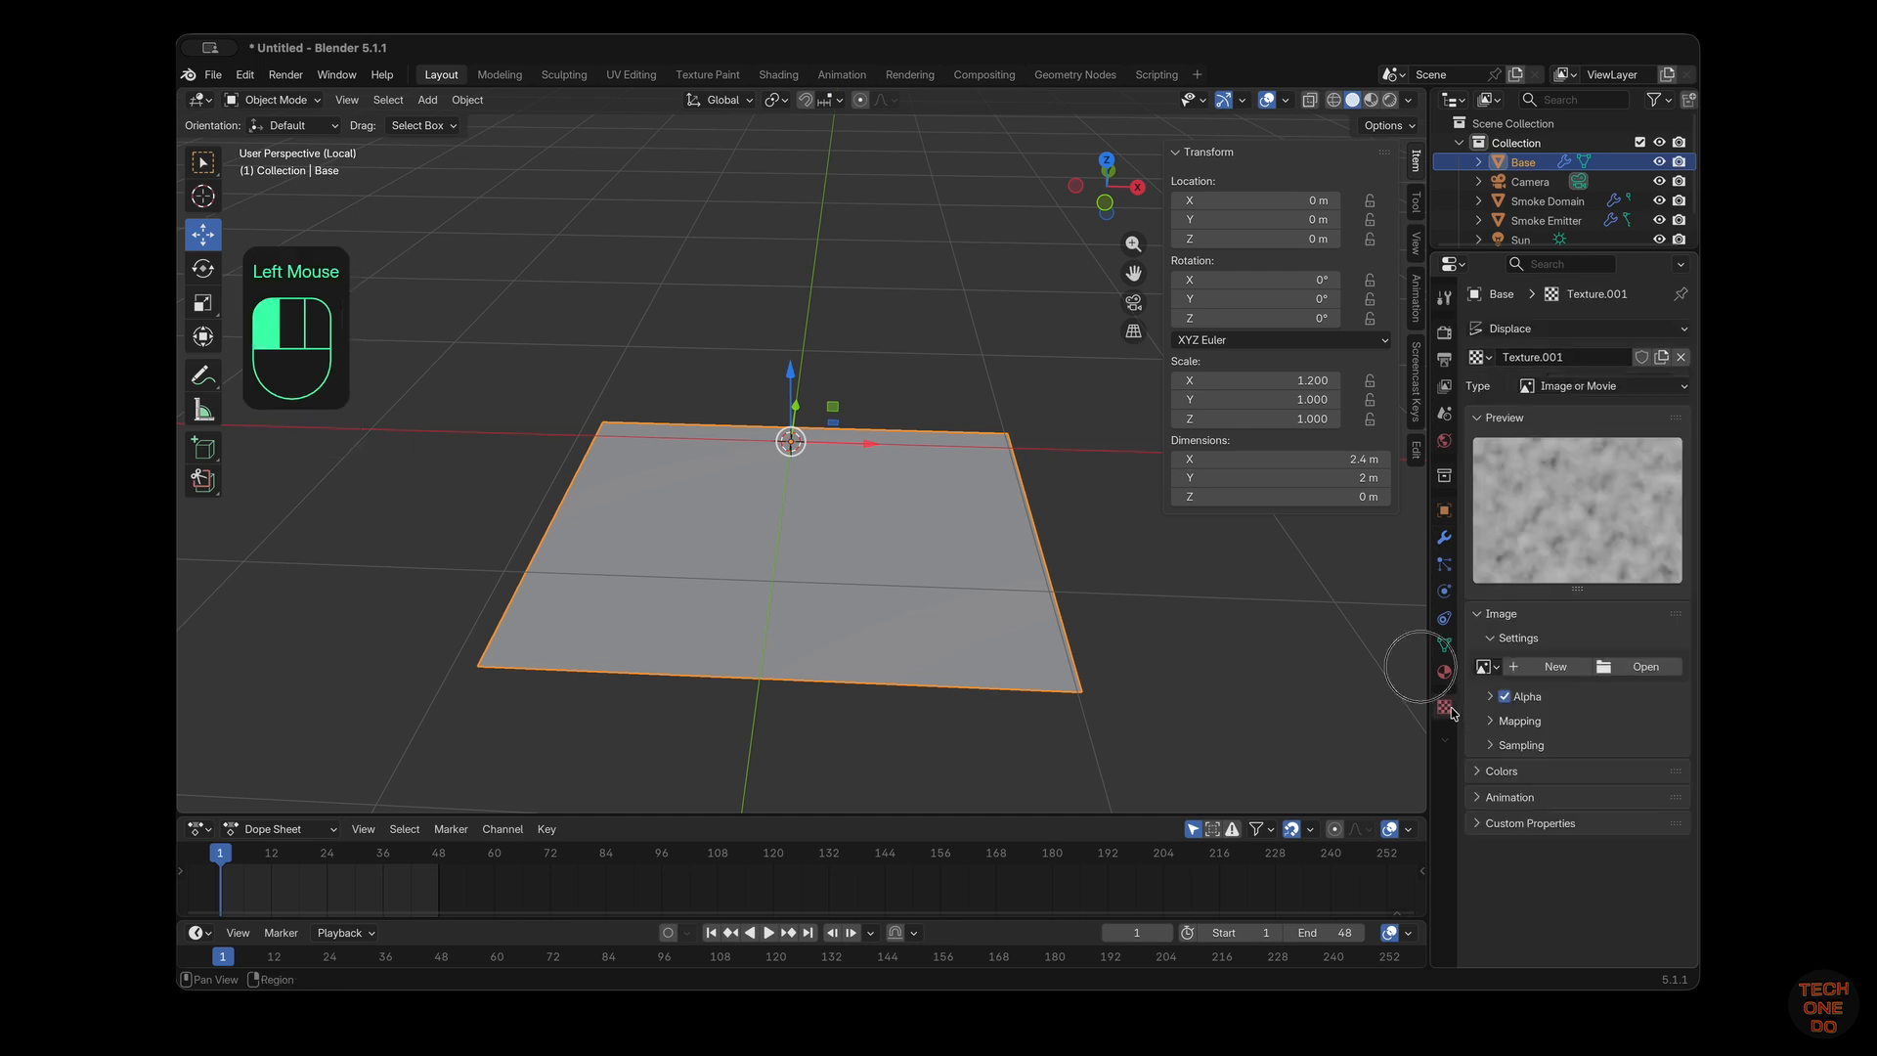
pyautogui.click(1626, 390)
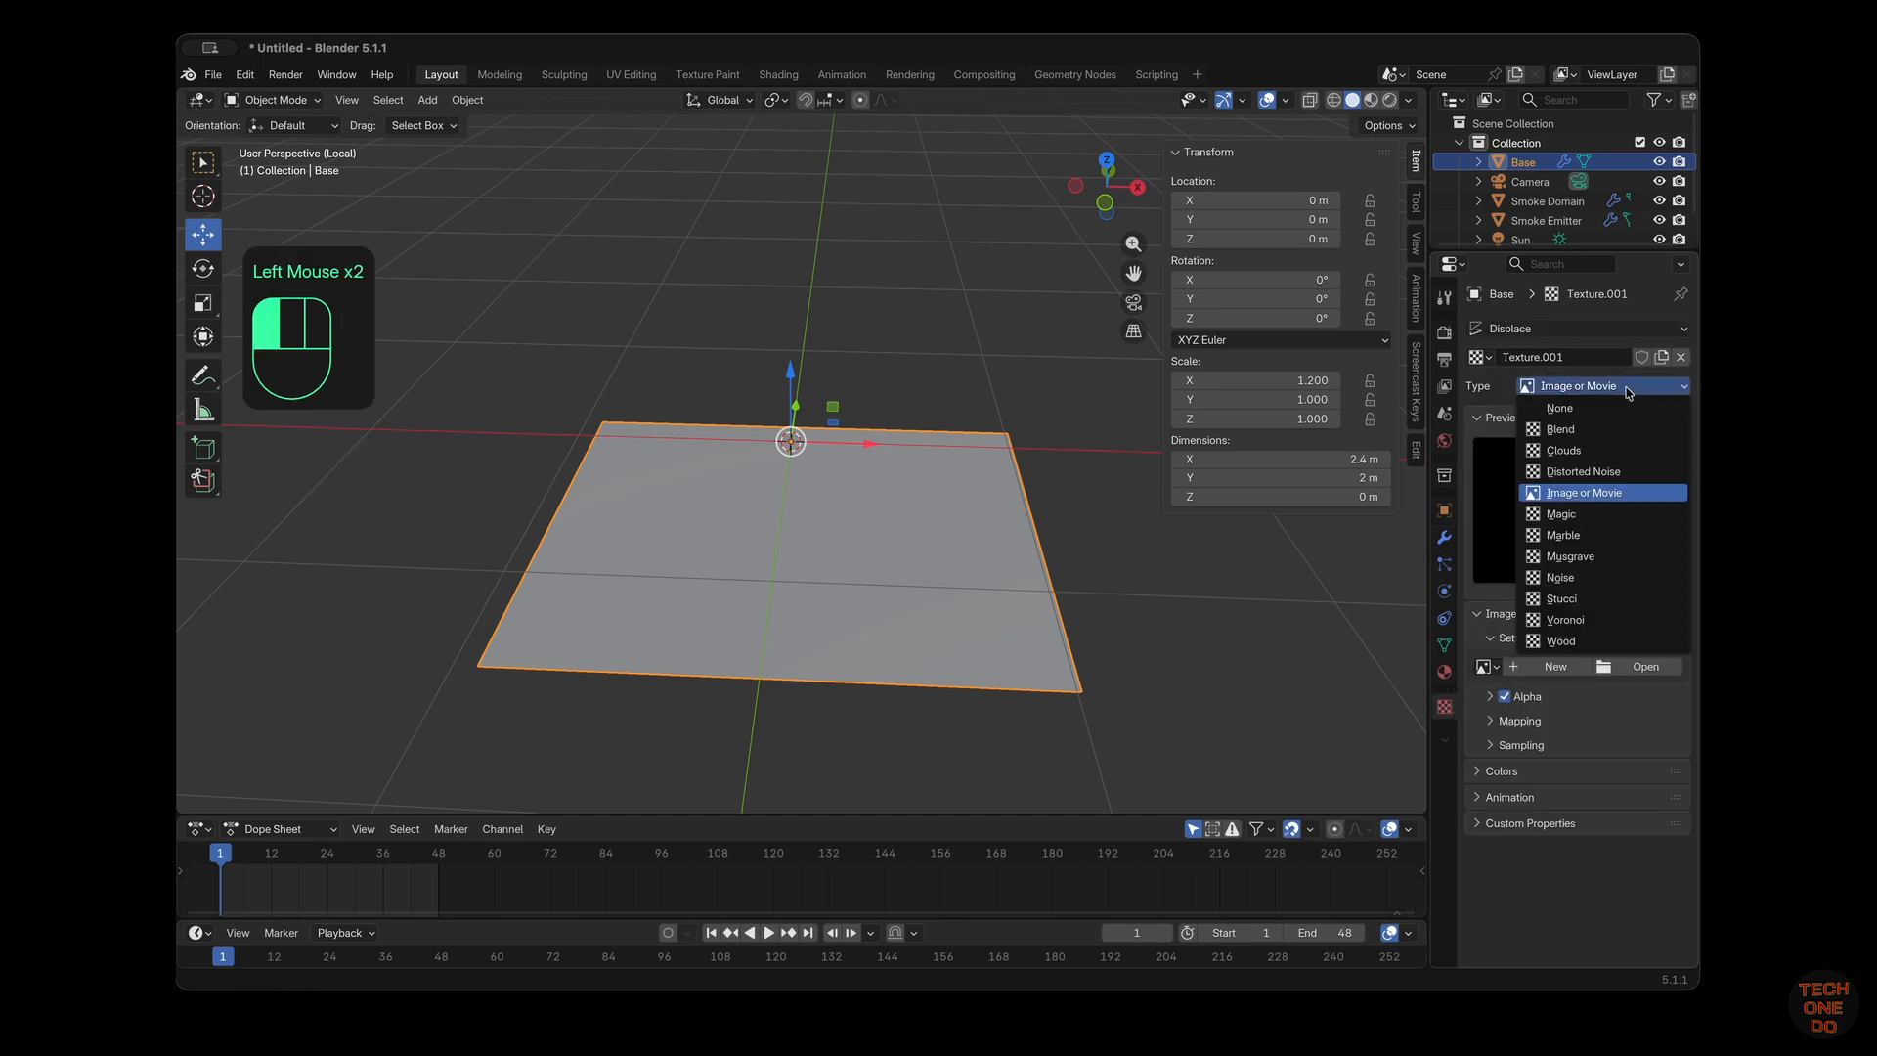
pyautogui.click(1588, 450)
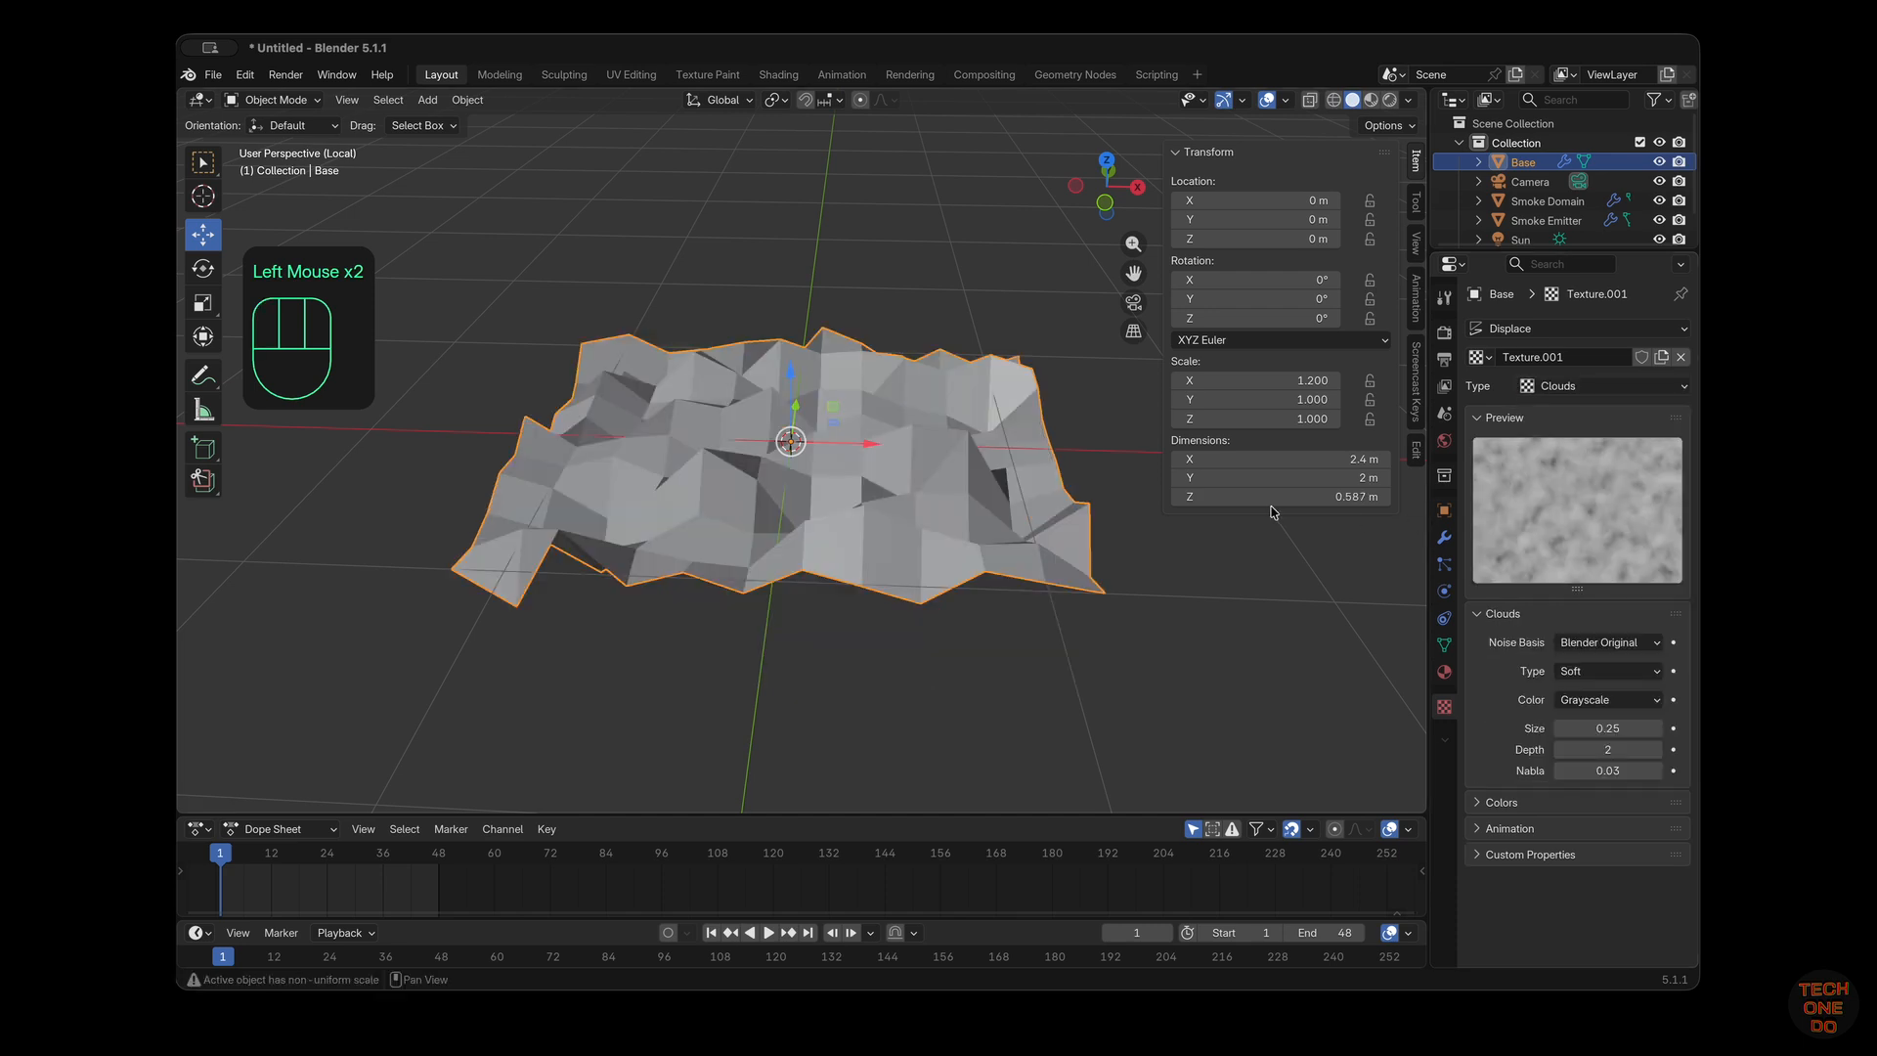
# Leave local view, then set the Base plane's Displace strength to 0.120 and shade the plane flat
pyautogui.moveTo(928, 488); pyautogui.dragTo(841, 513, button='middle')
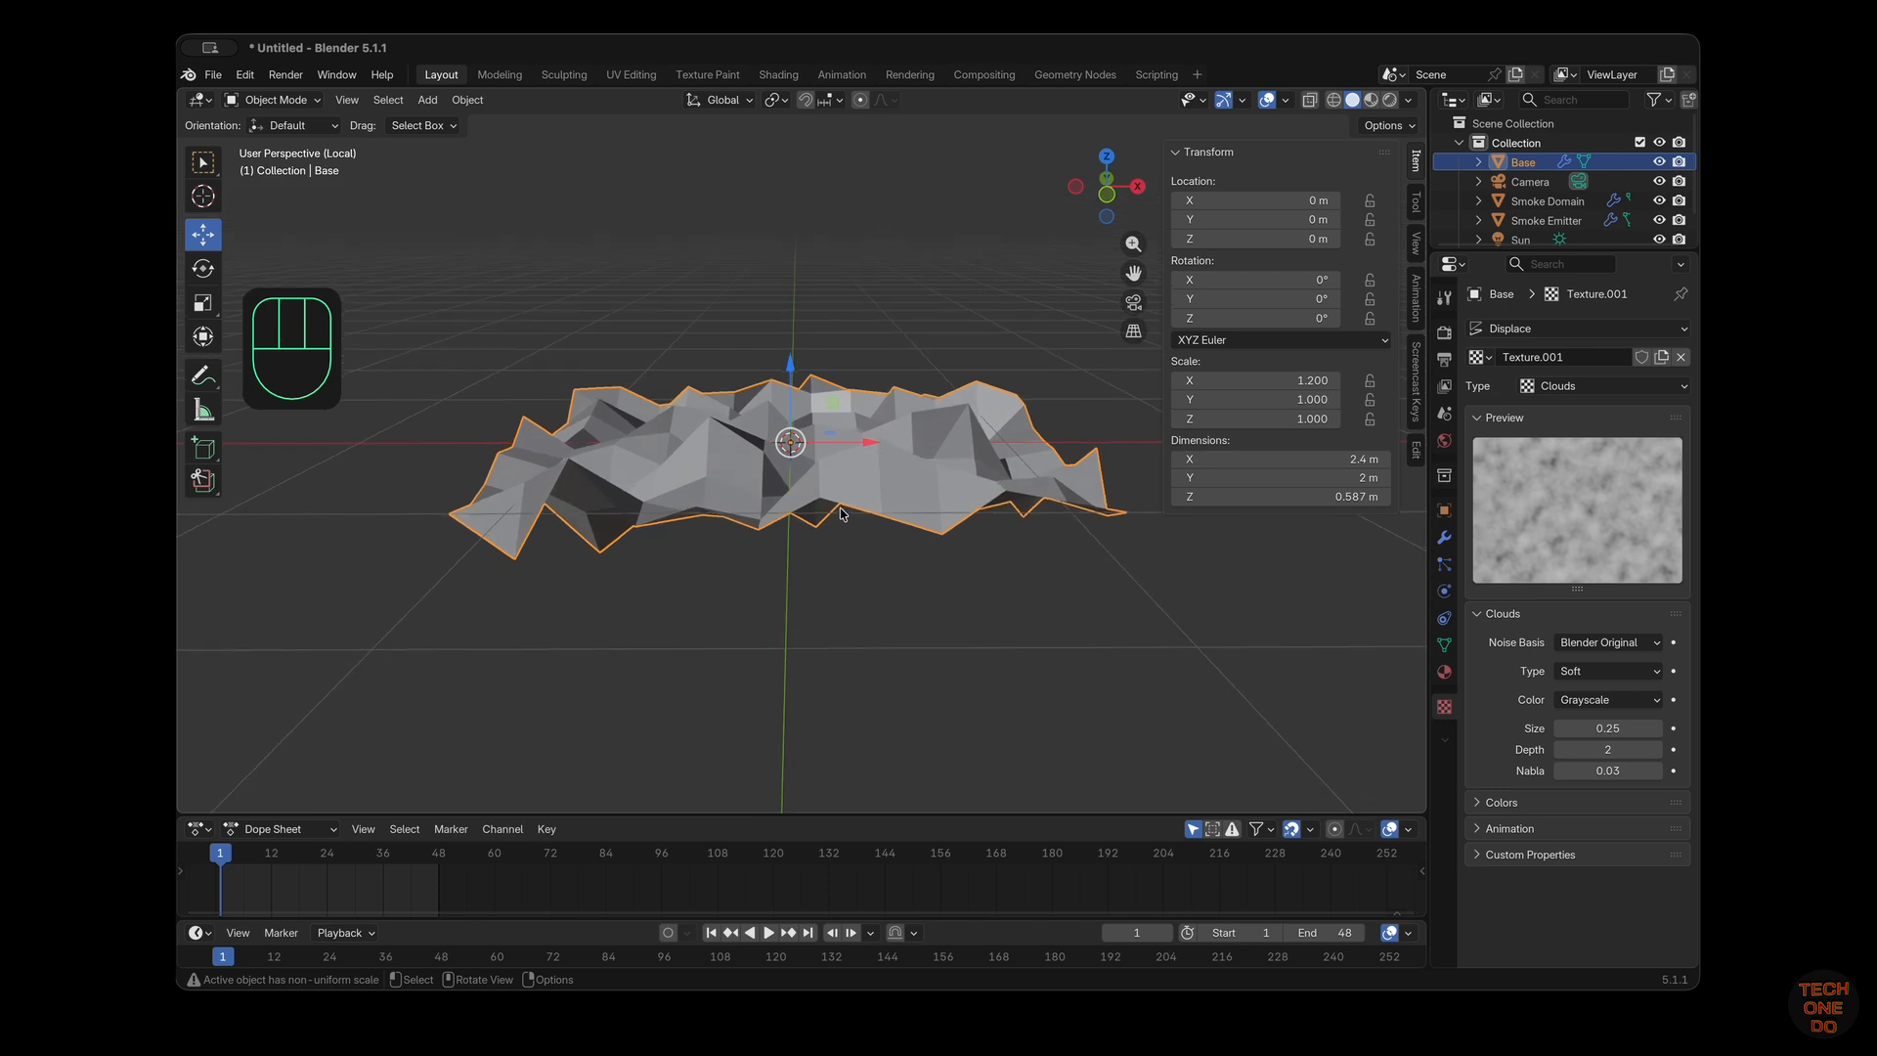
pyautogui.press('KP_Divide')
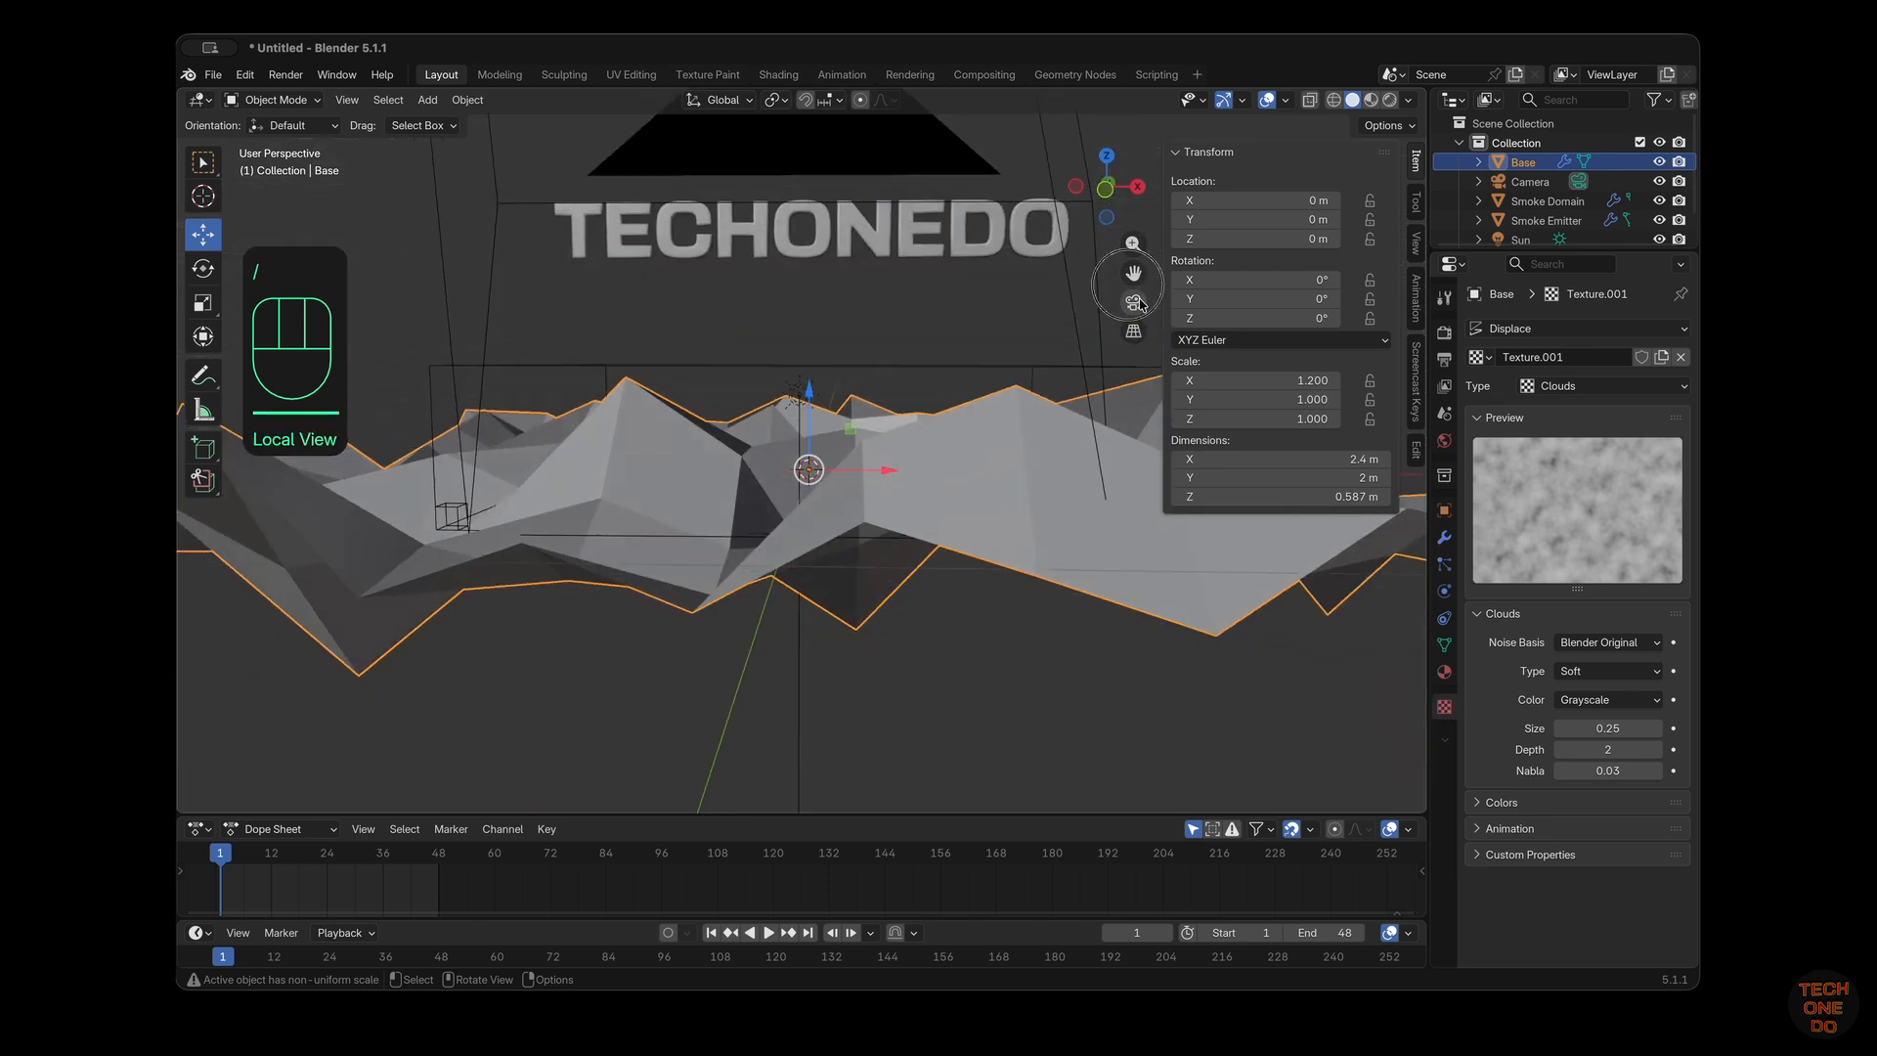
pyautogui.click(1140, 305)
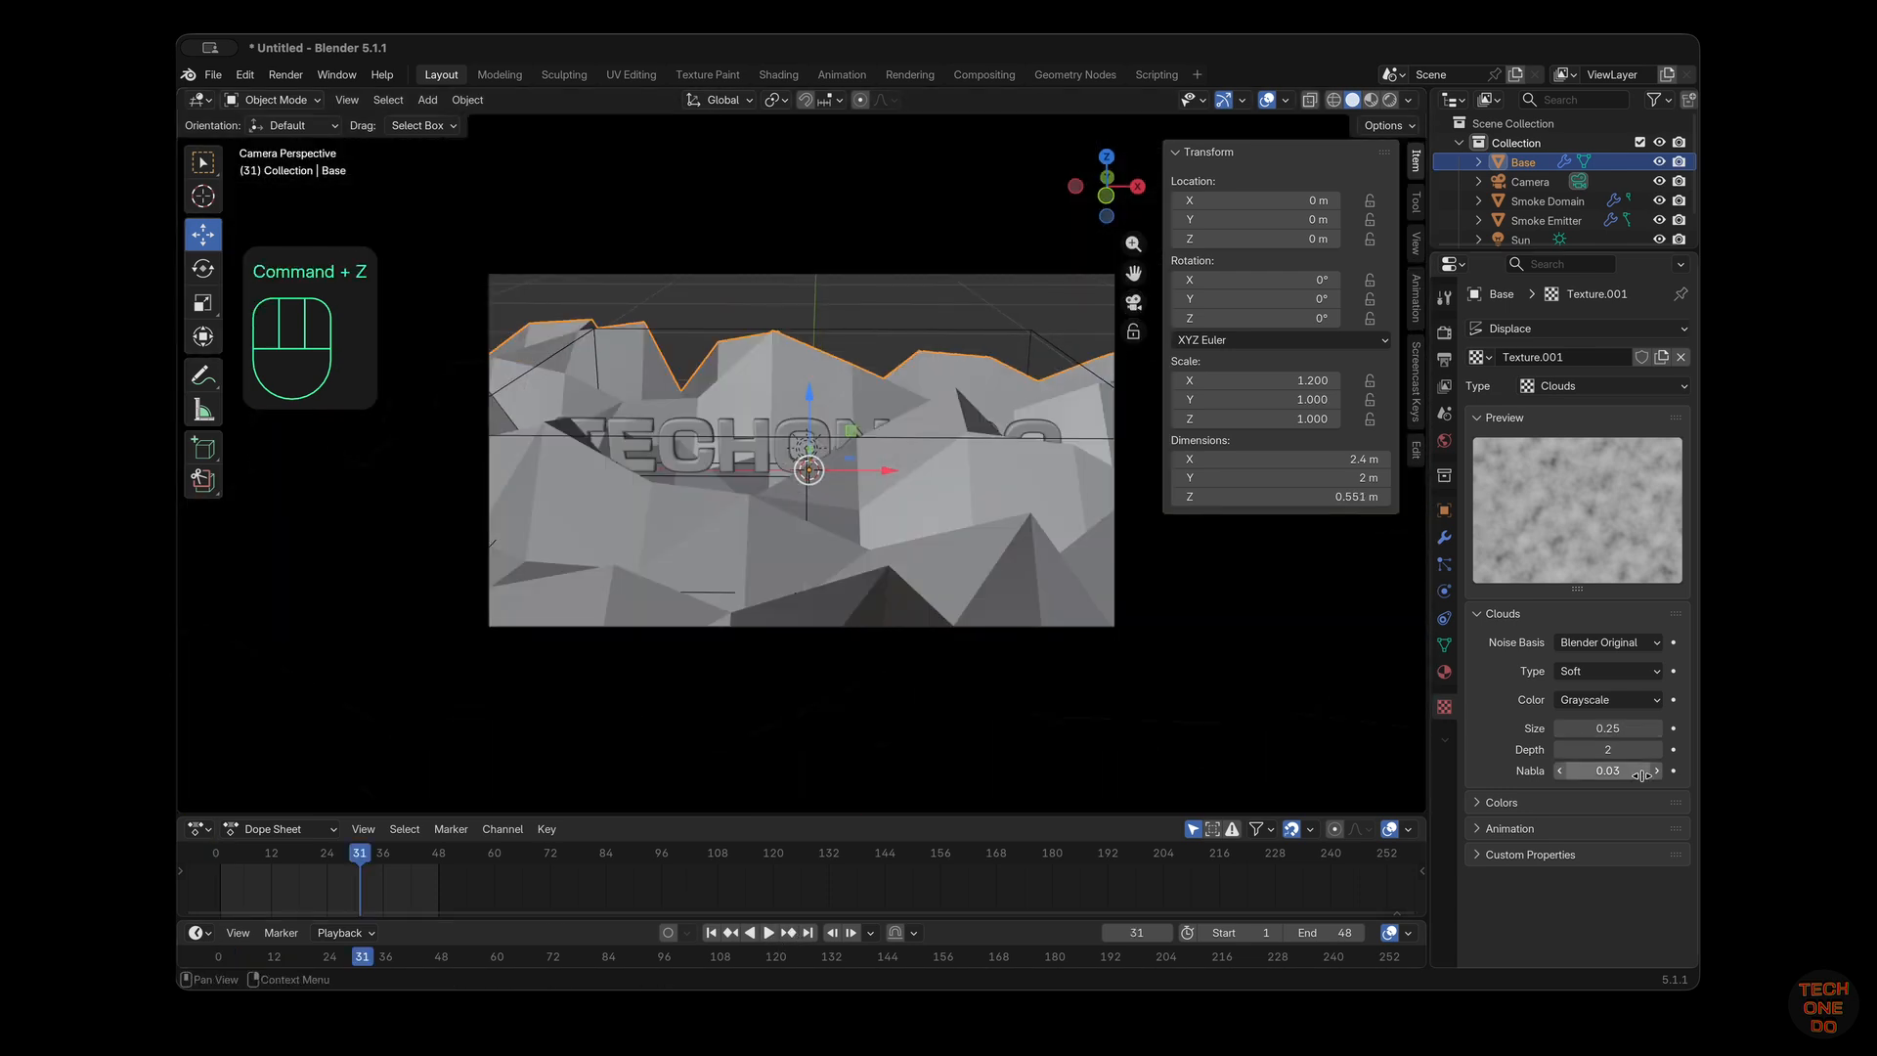
pyautogui.click(1443, 537)
pyautogui.doubleClick(1626, 480)
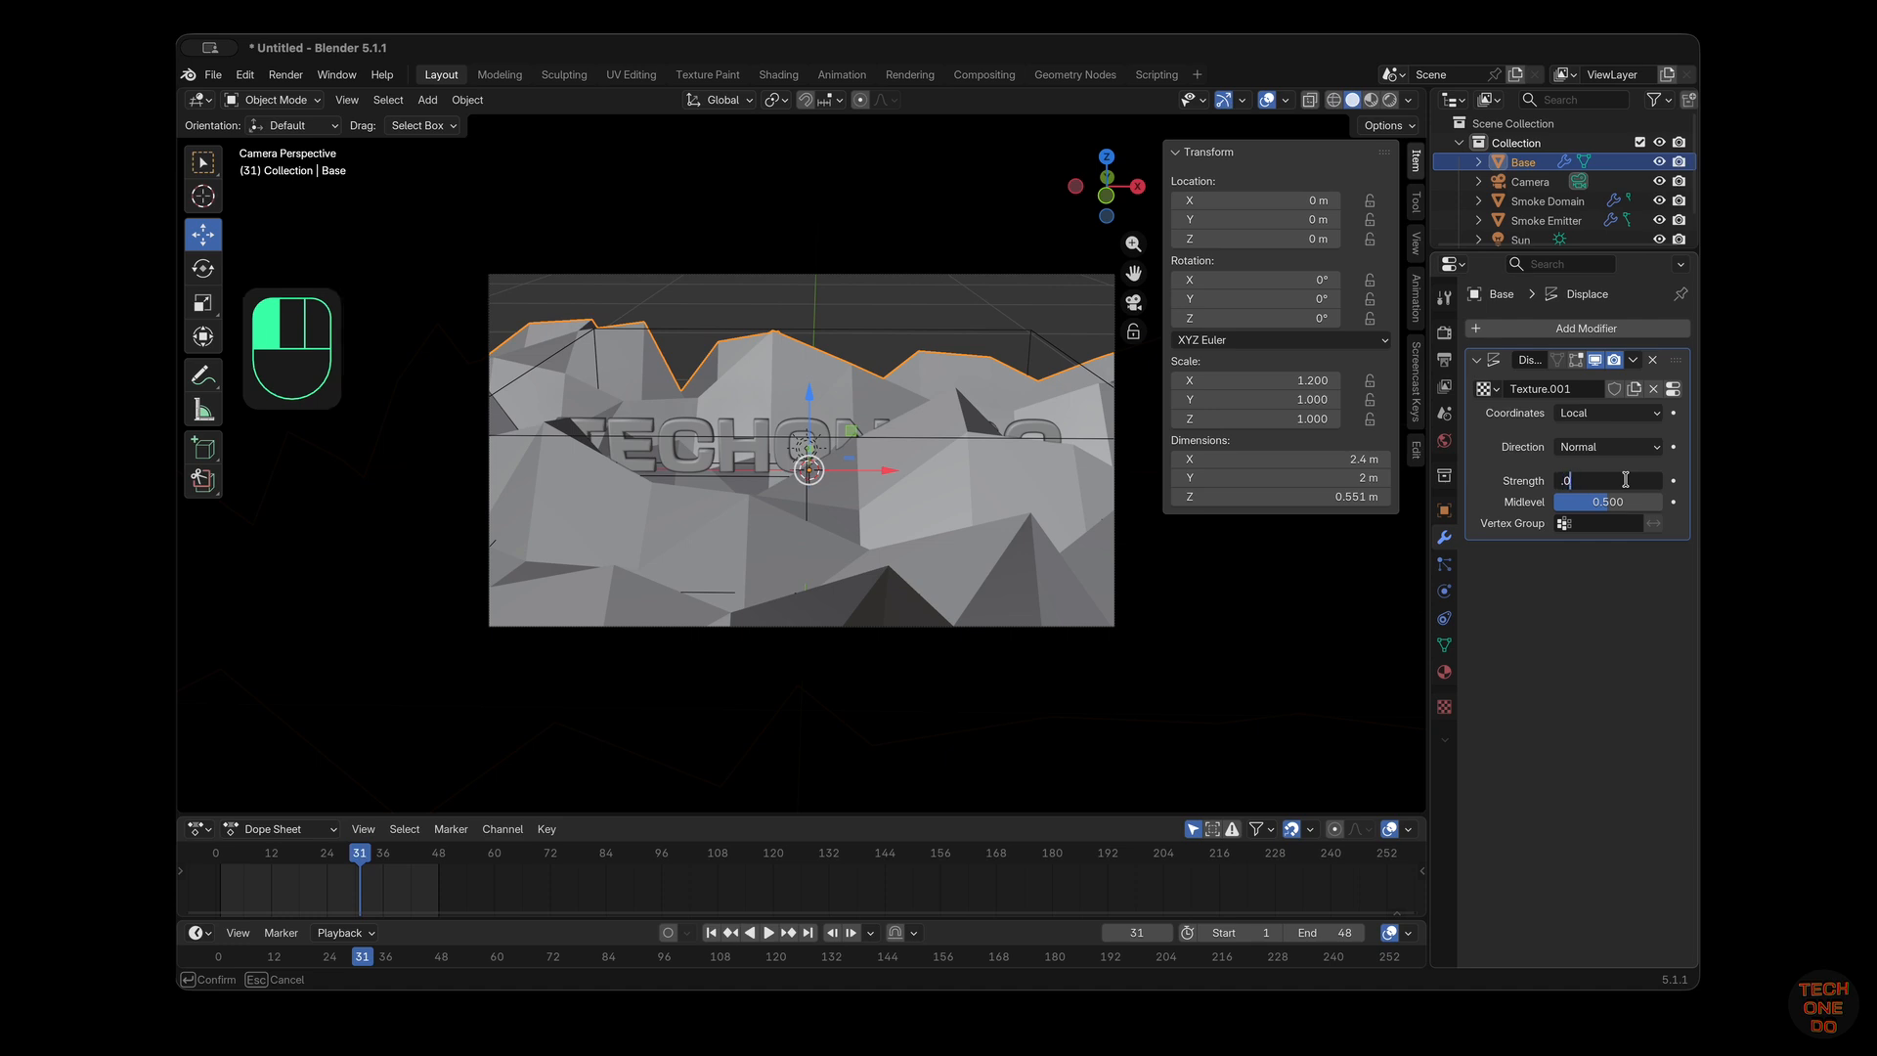
pyautogui.press('Return')
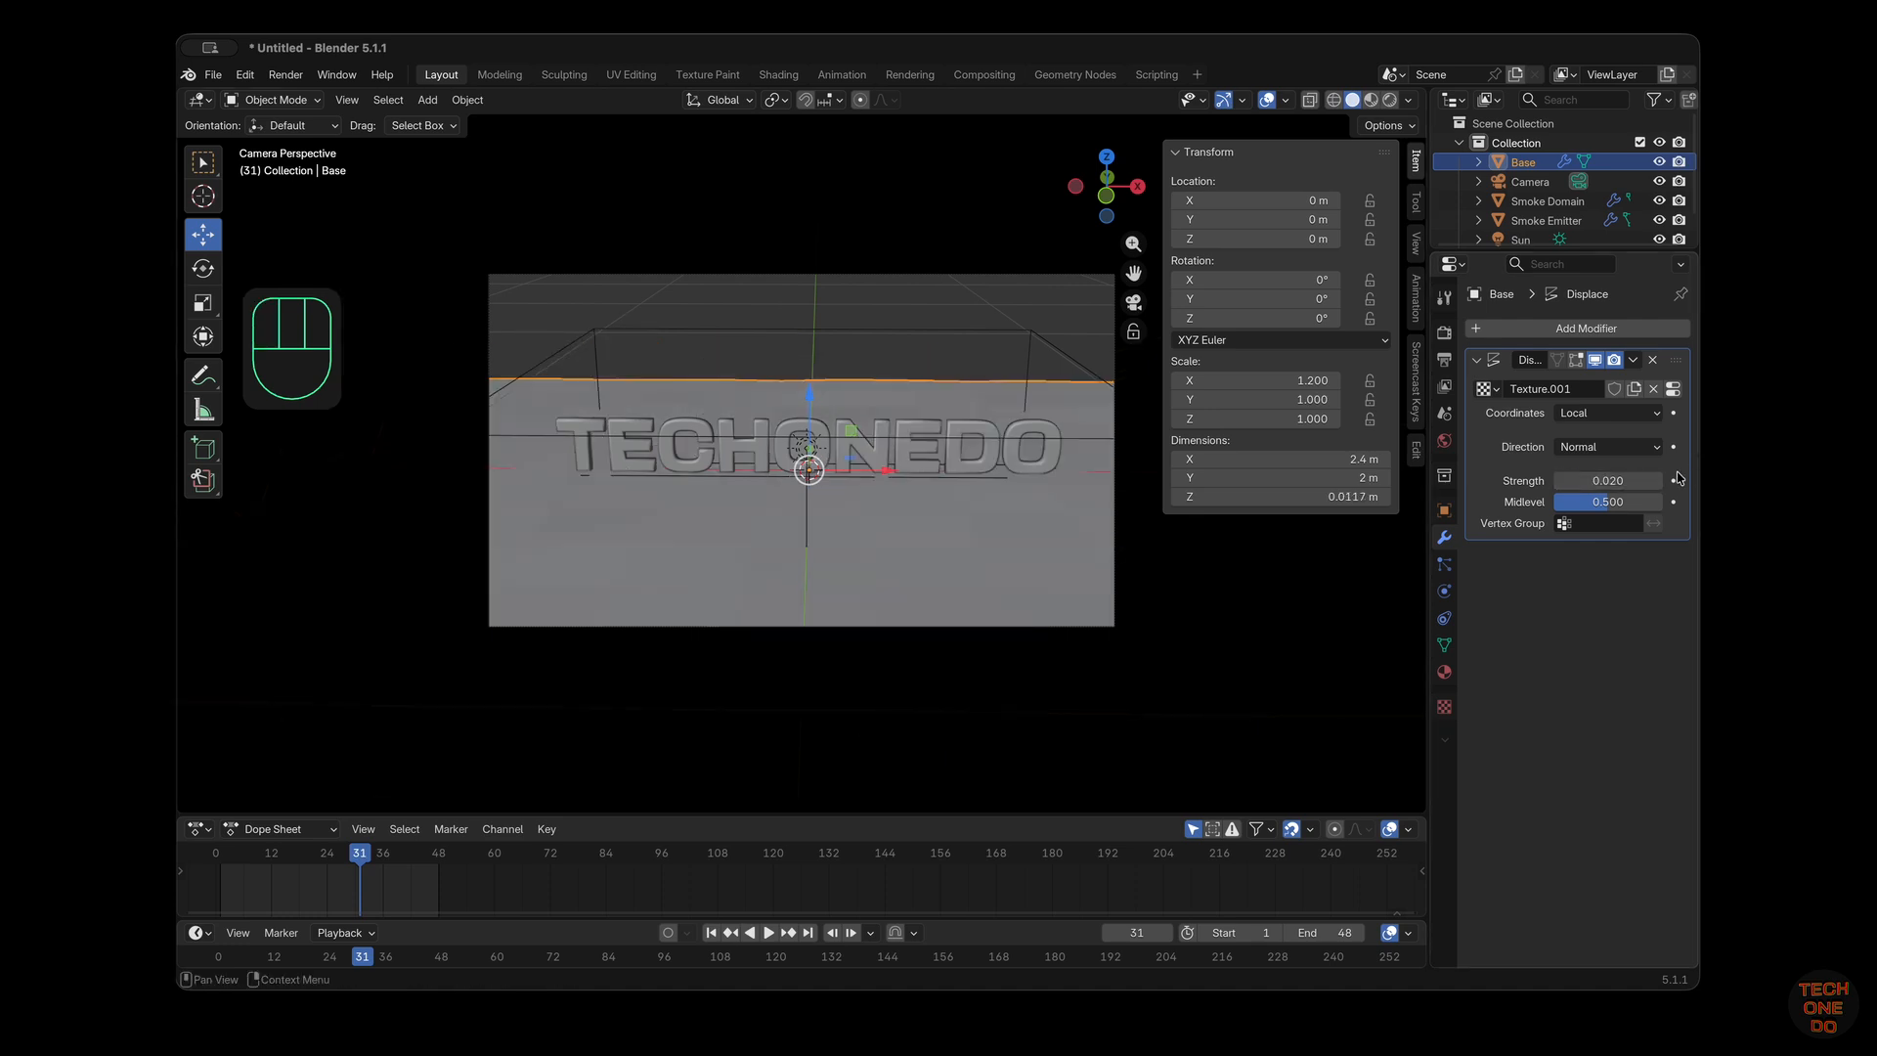
pyautogui.click(1655, 480)
pyautogui.click(1655, 480)
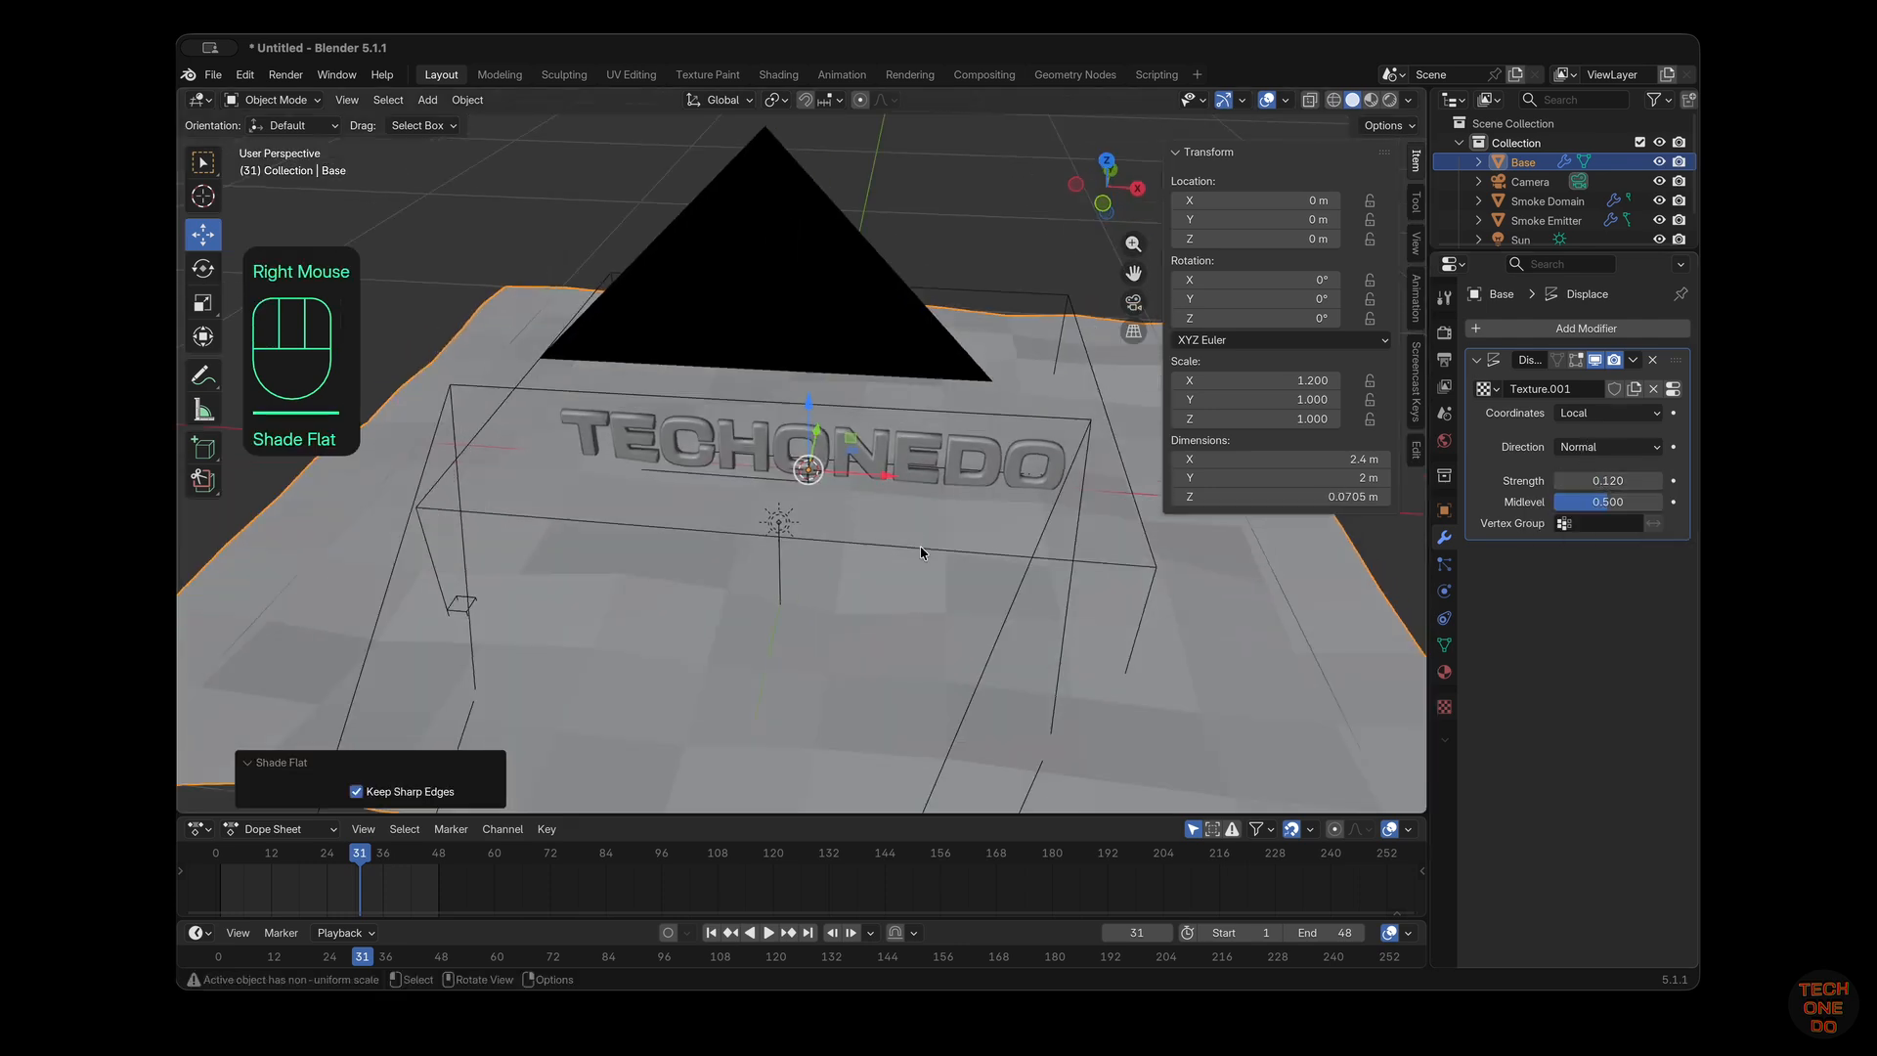
pyautogui.click(919, 552)
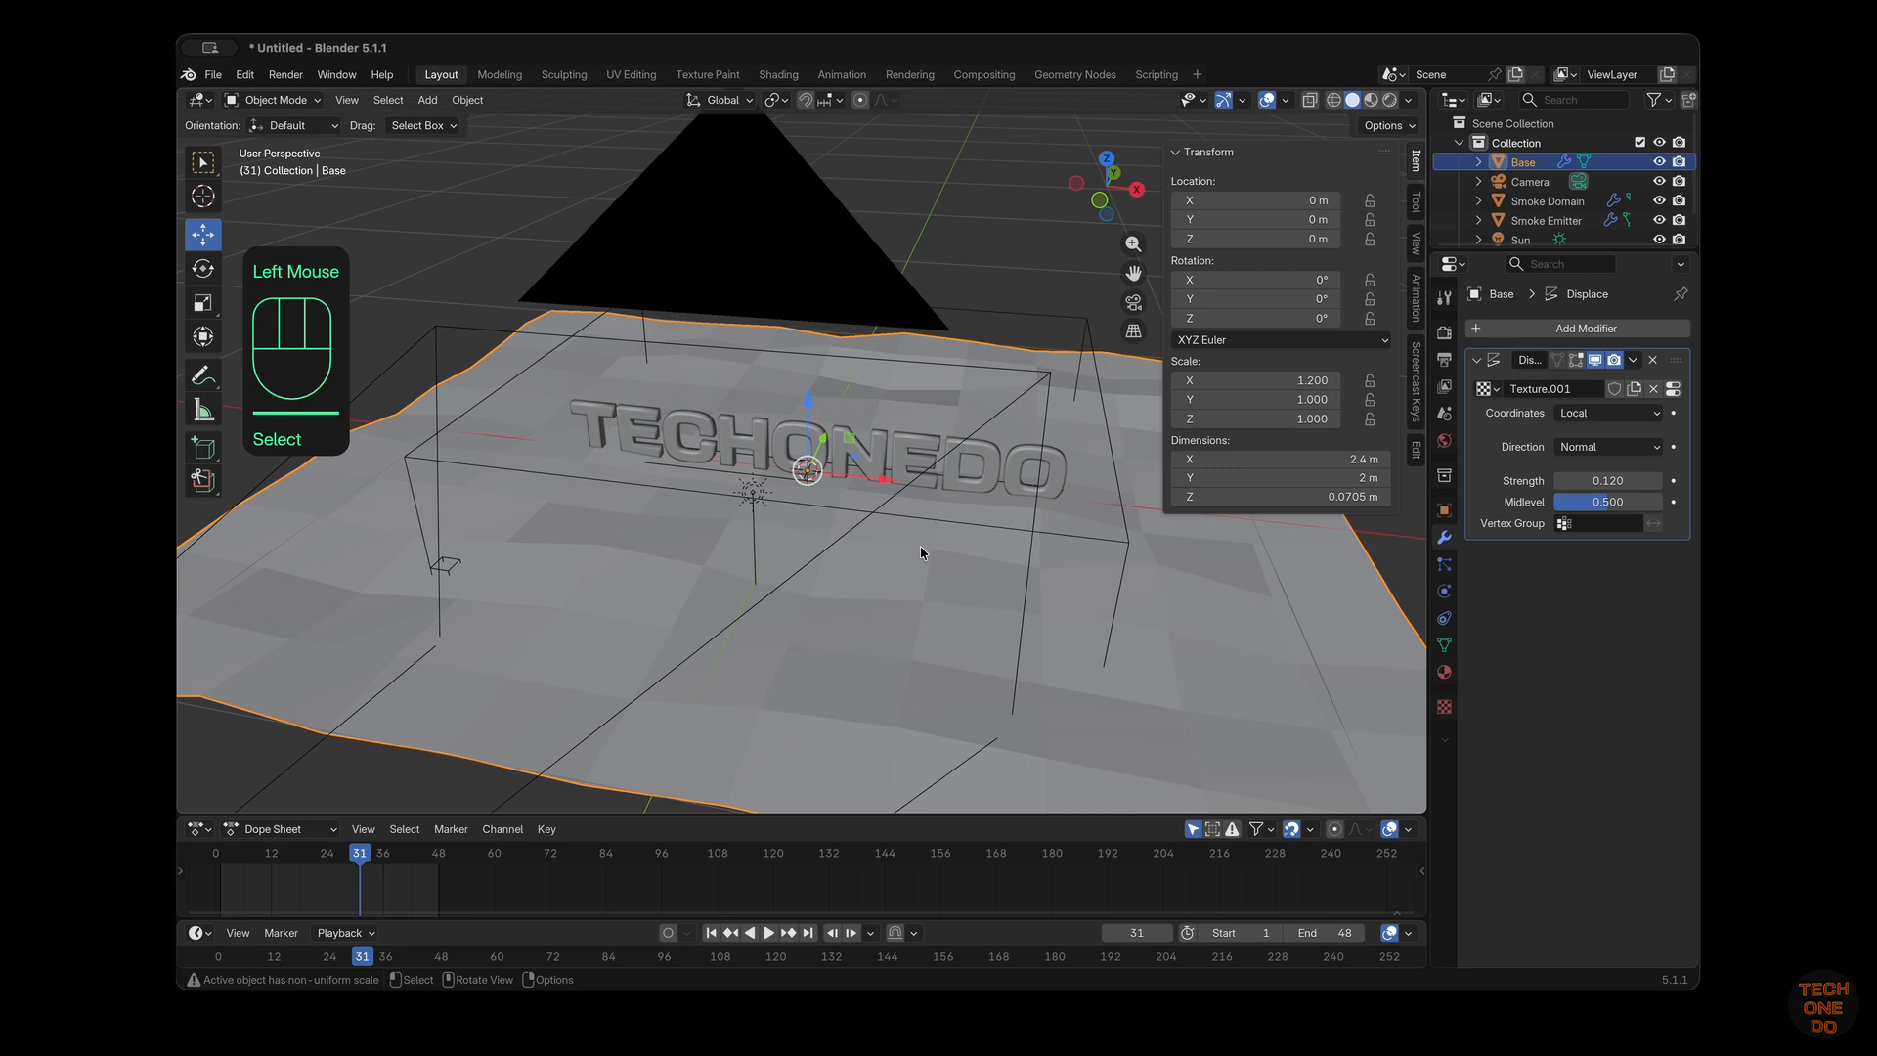
# Subdivide the whole Base mesh again with one cut and compare its edit mesh with the displaced surface
pyautogui.press('Tab')
pyautogui.press('a')
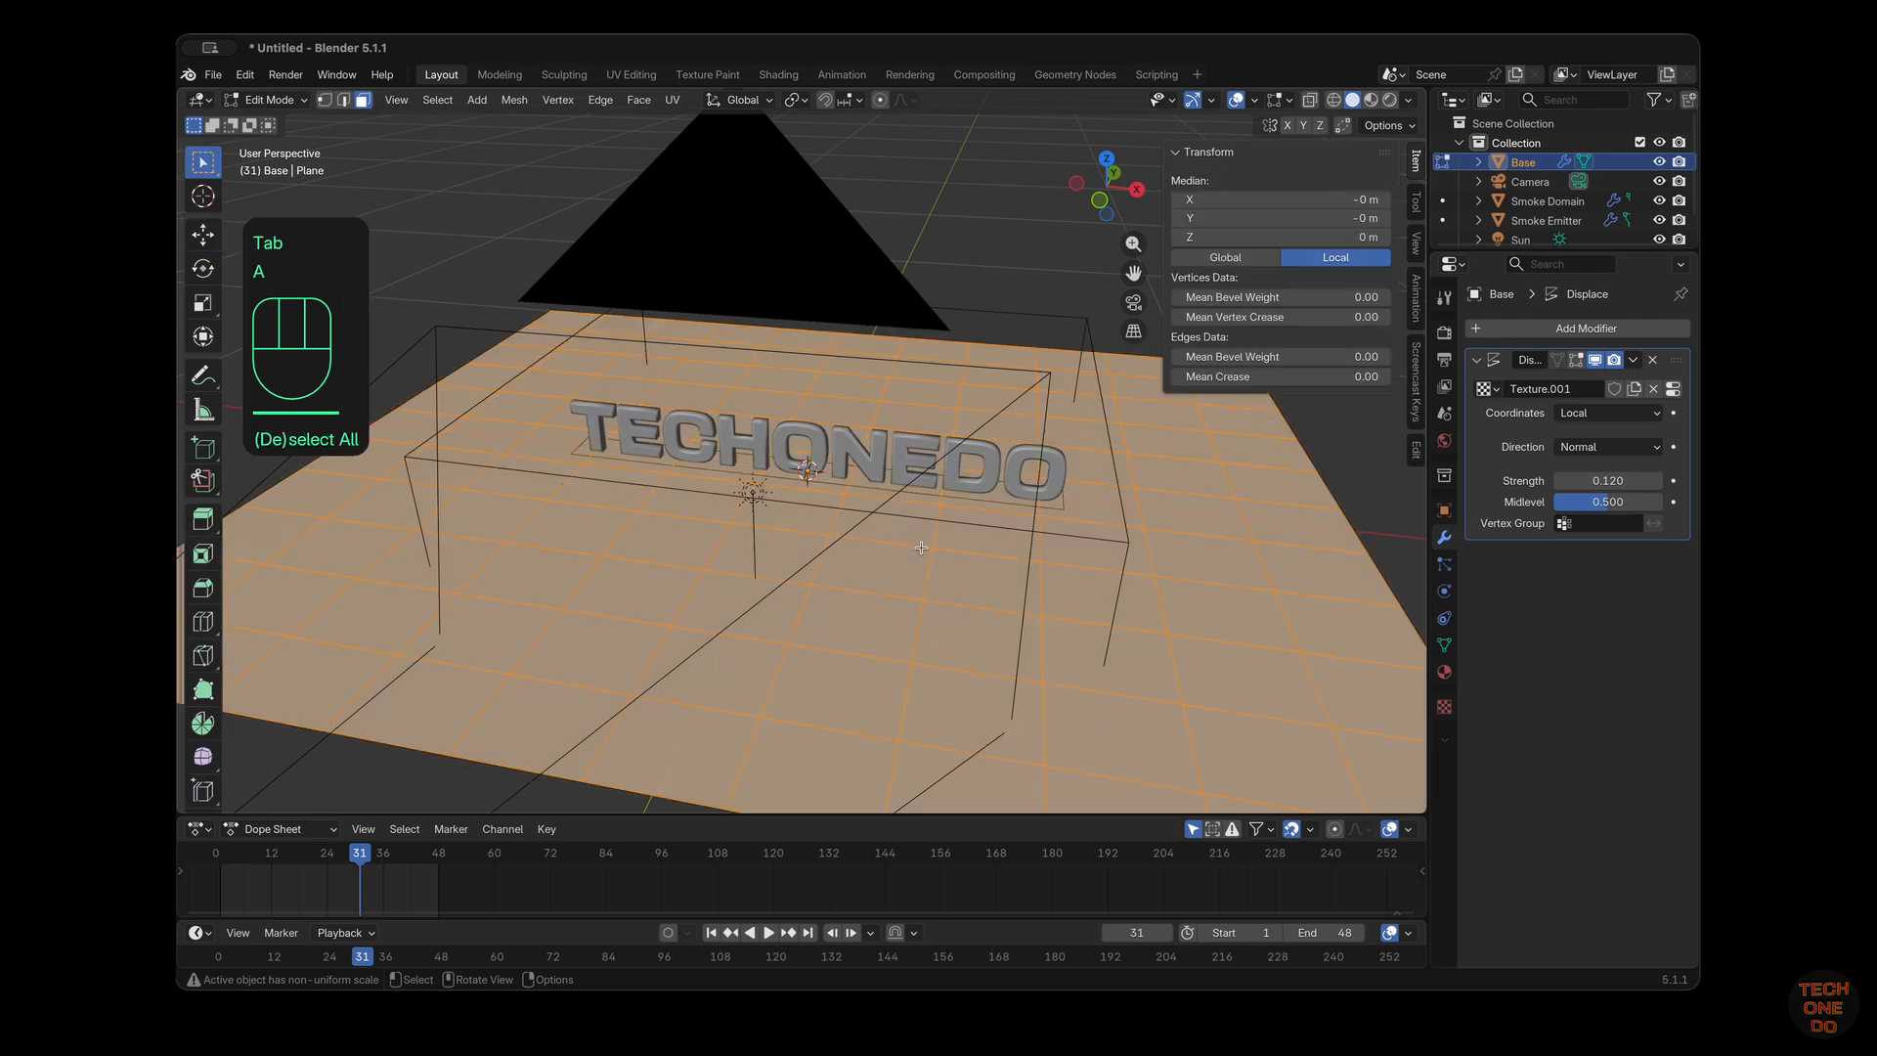
pyautogui.rightClick(921, 523)
pyautogui.click(919, 573)
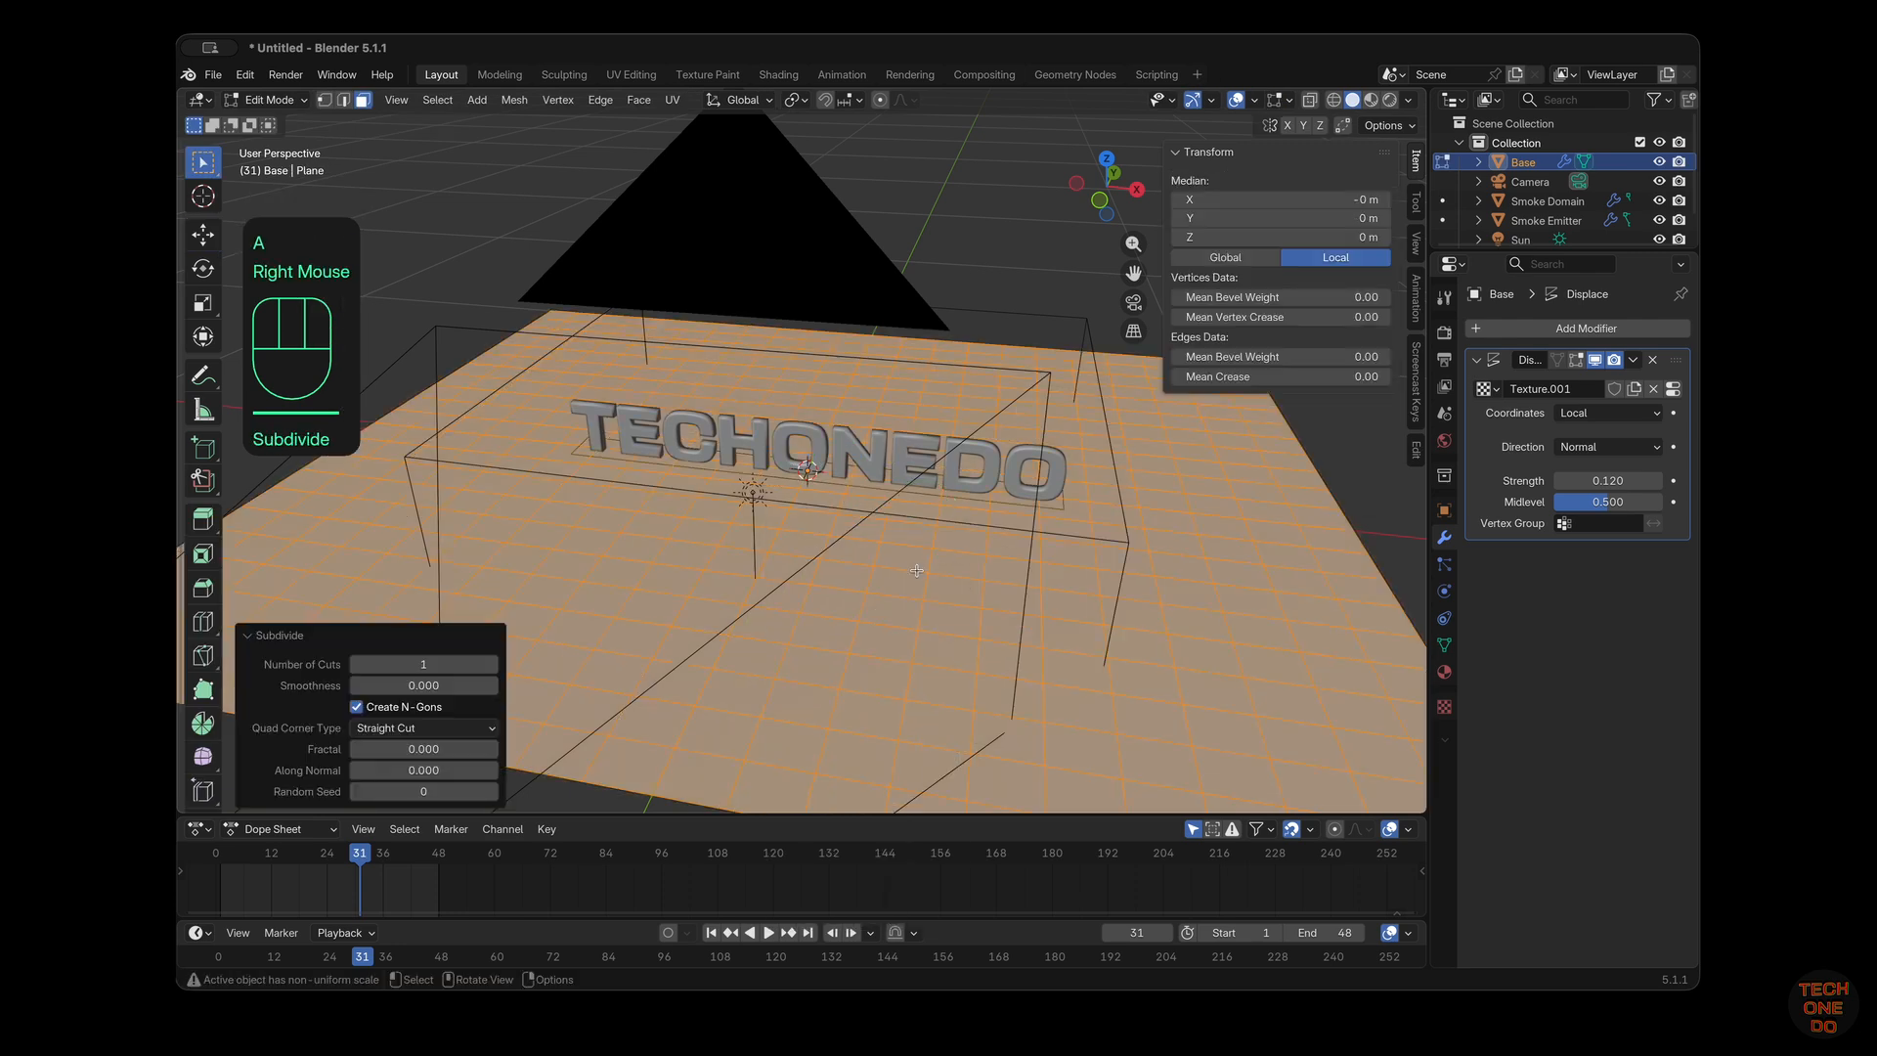
pyautogui.click(1167, 618)
pyautogui.press('Tab')
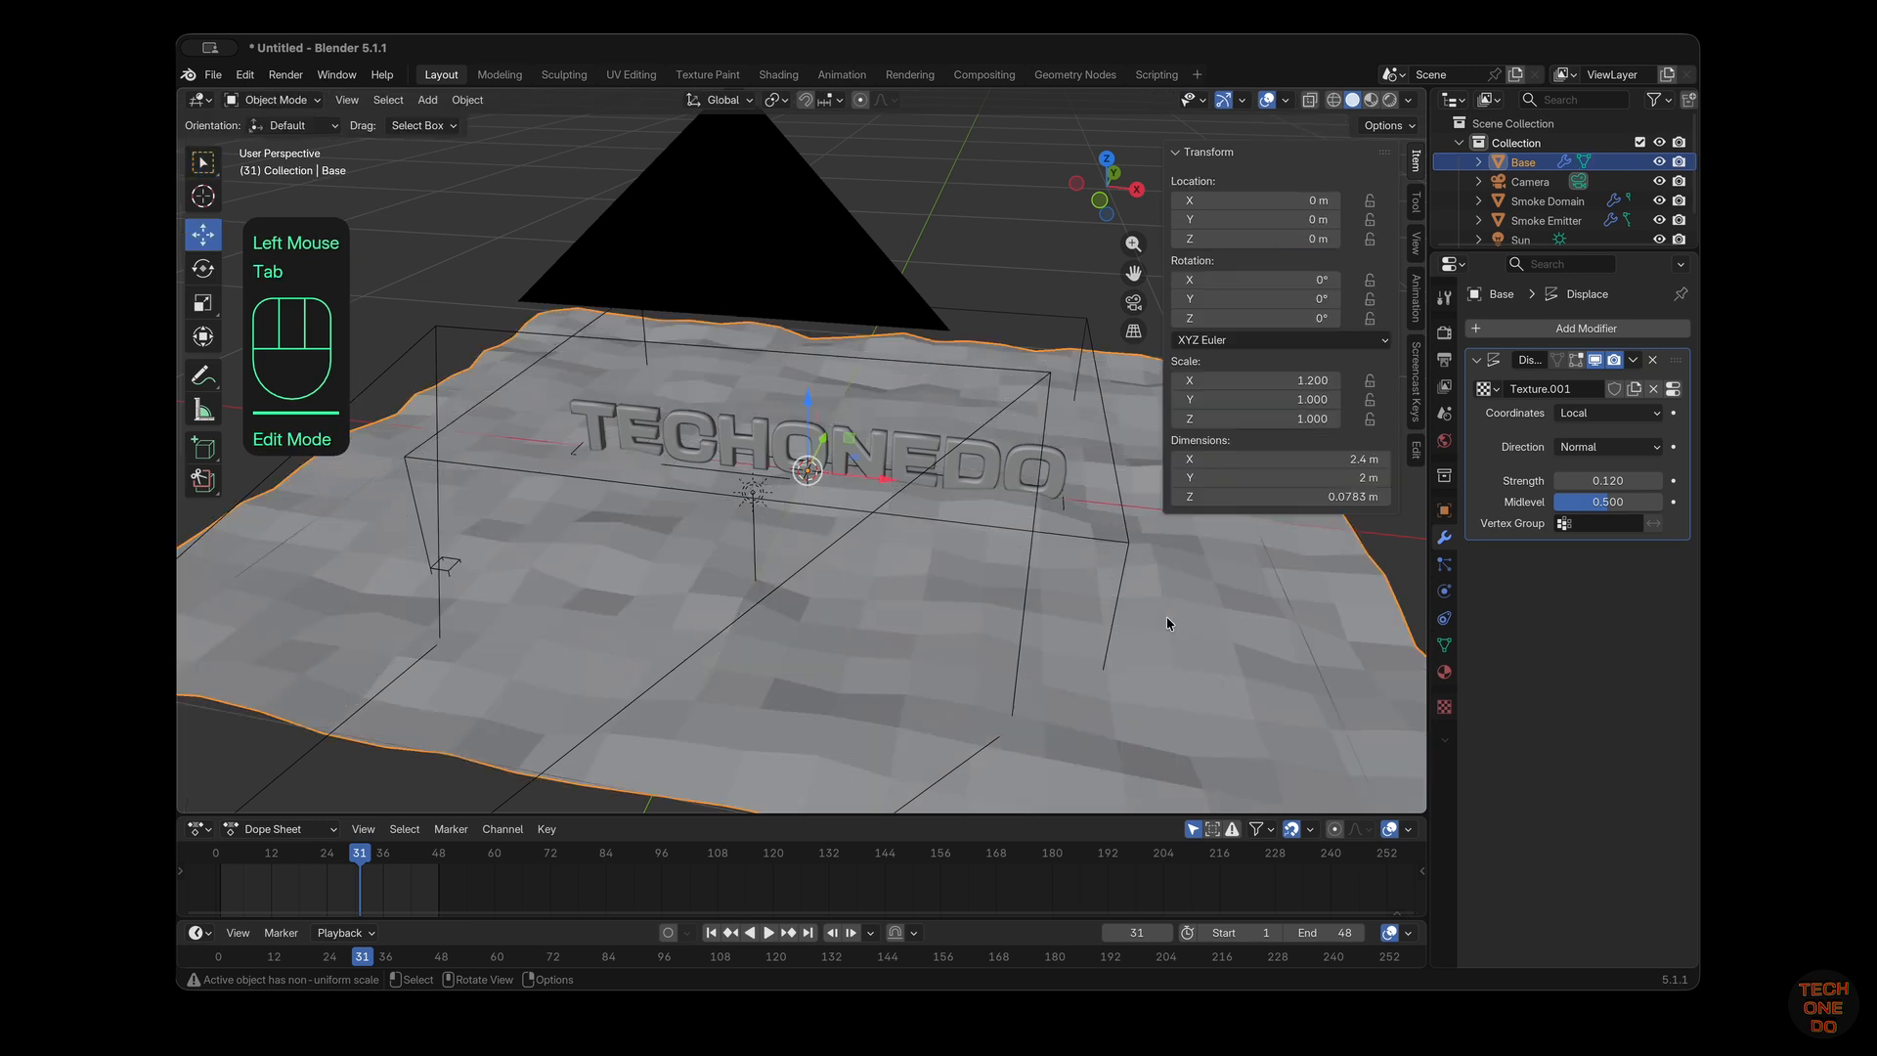
pyautogui.scroll(-3, 1166, 617)
pyautogui.scroll(6, 1166, 618)
pyautogui.press('Tab')
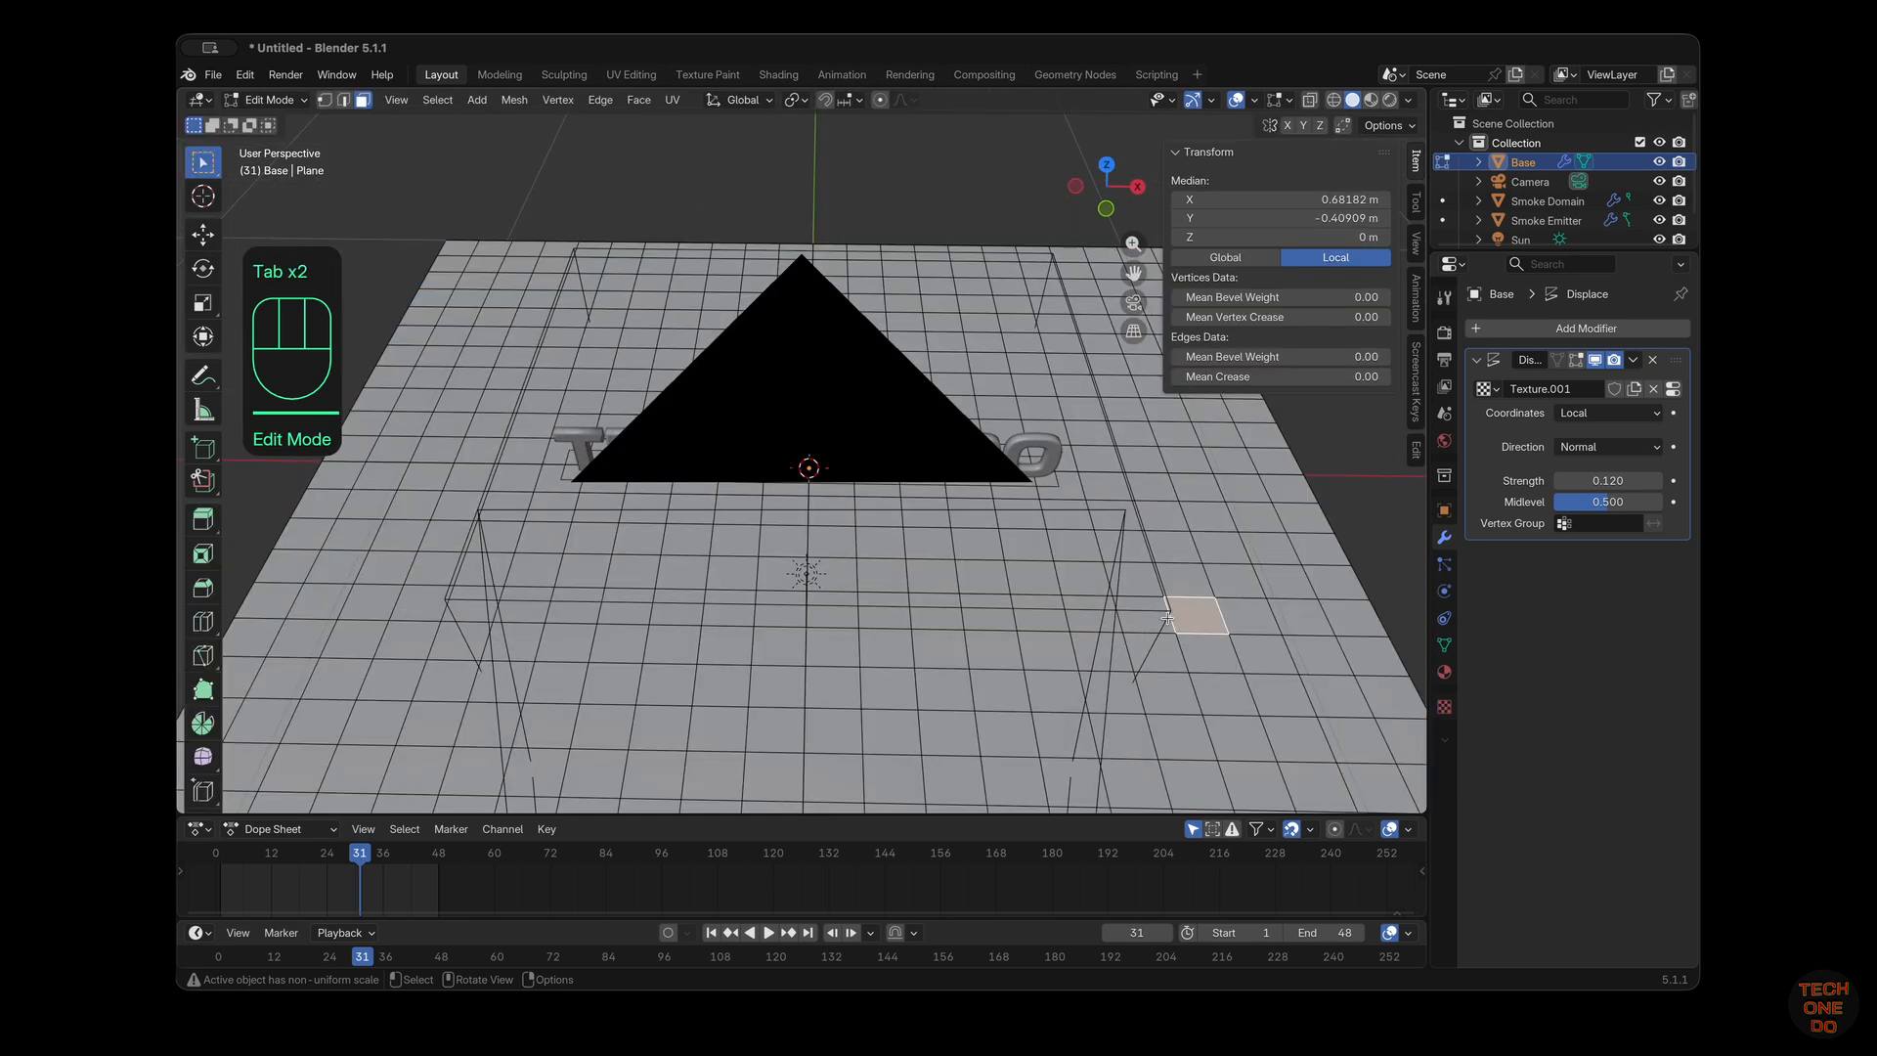
pyautogui.scroll(-5, 1166, 618)
pyautogui.press('Tab')
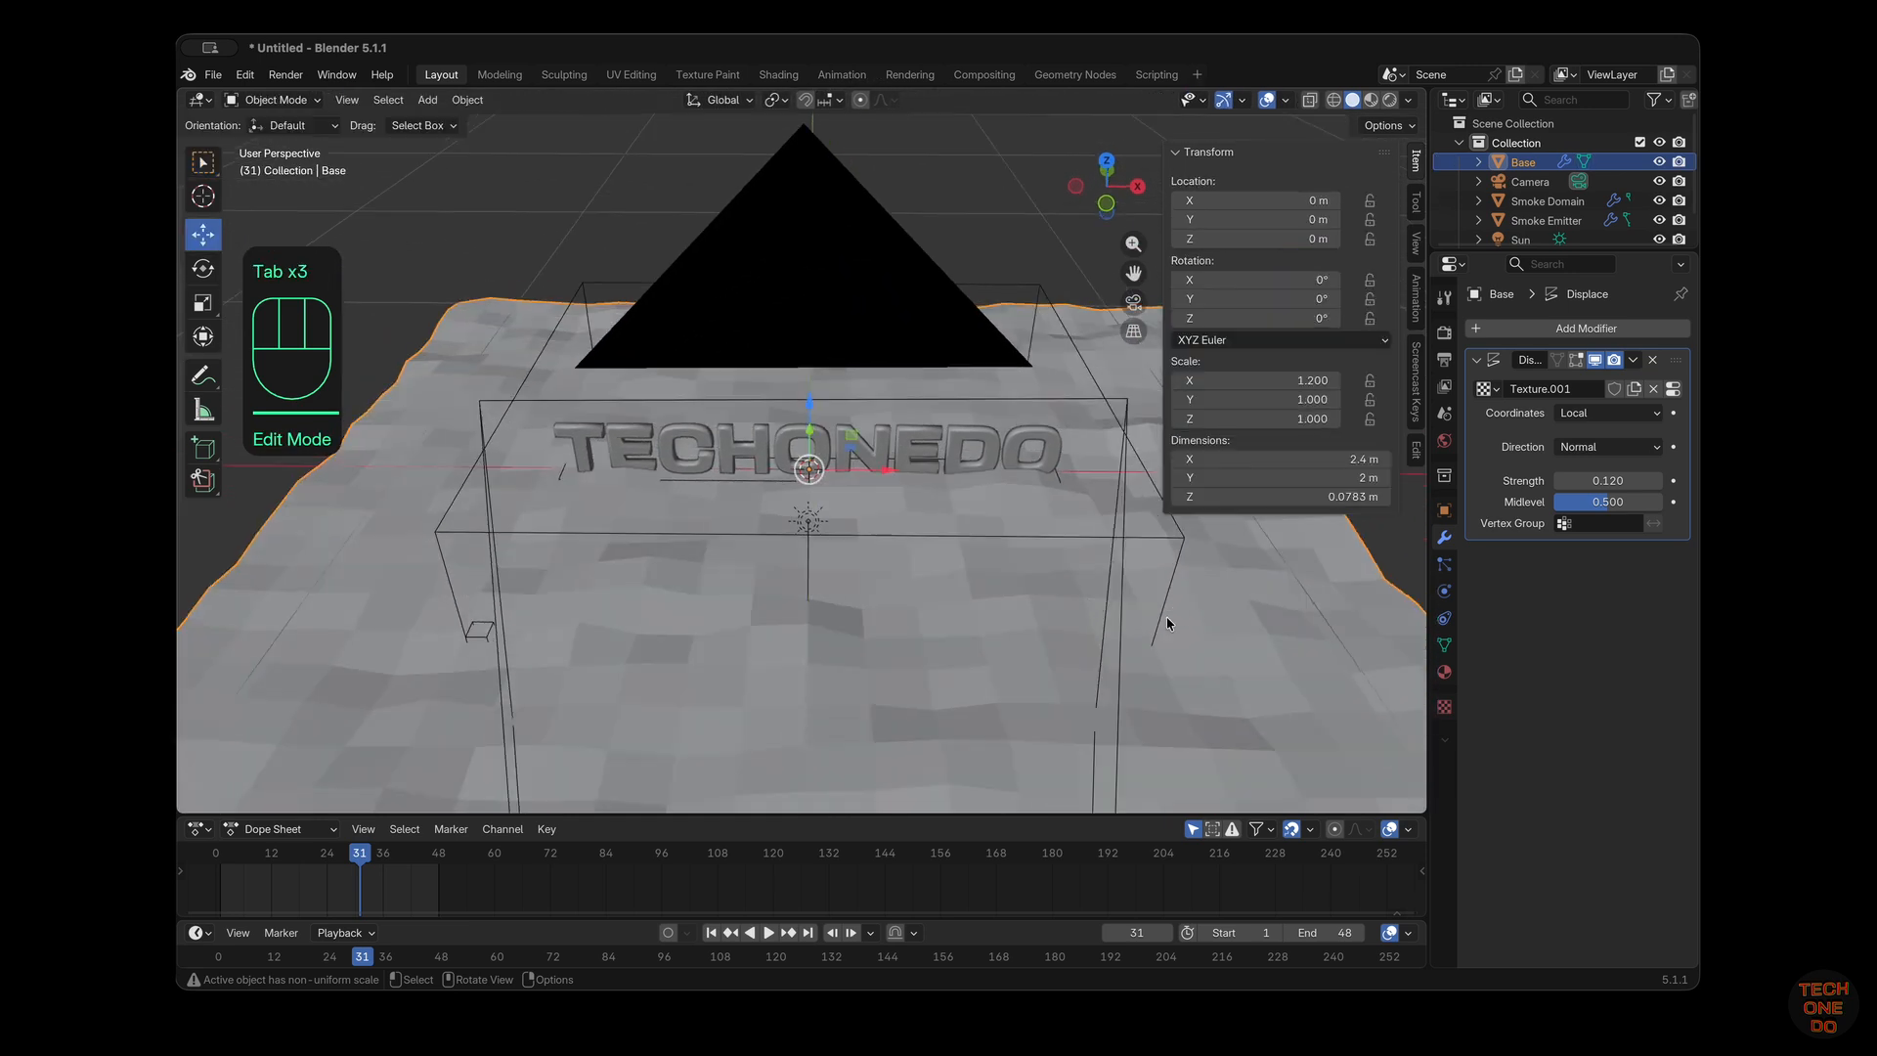
pyautogui.scroll(5, 1166, 617)
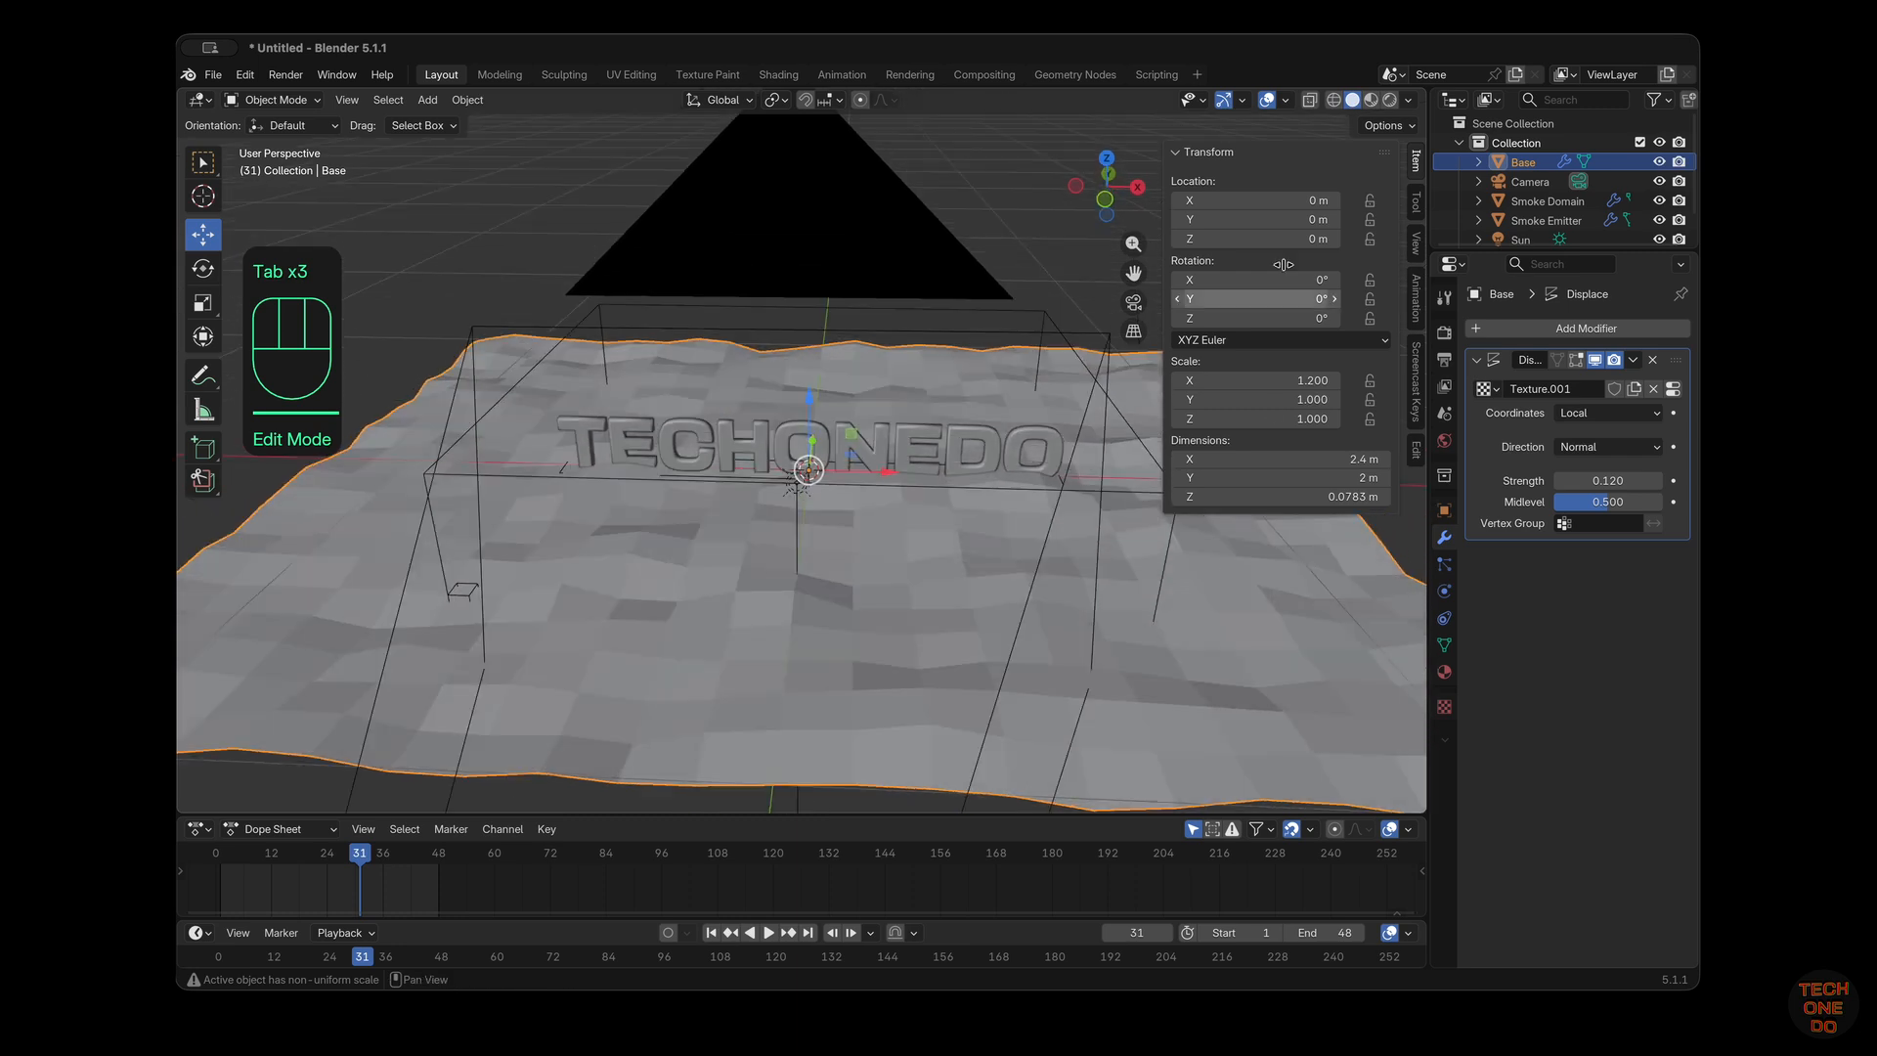
# Switch the viewport to Material Preview and inspect the displaced Base ground around the text from several angles
pyautogui.click(1372, 100)
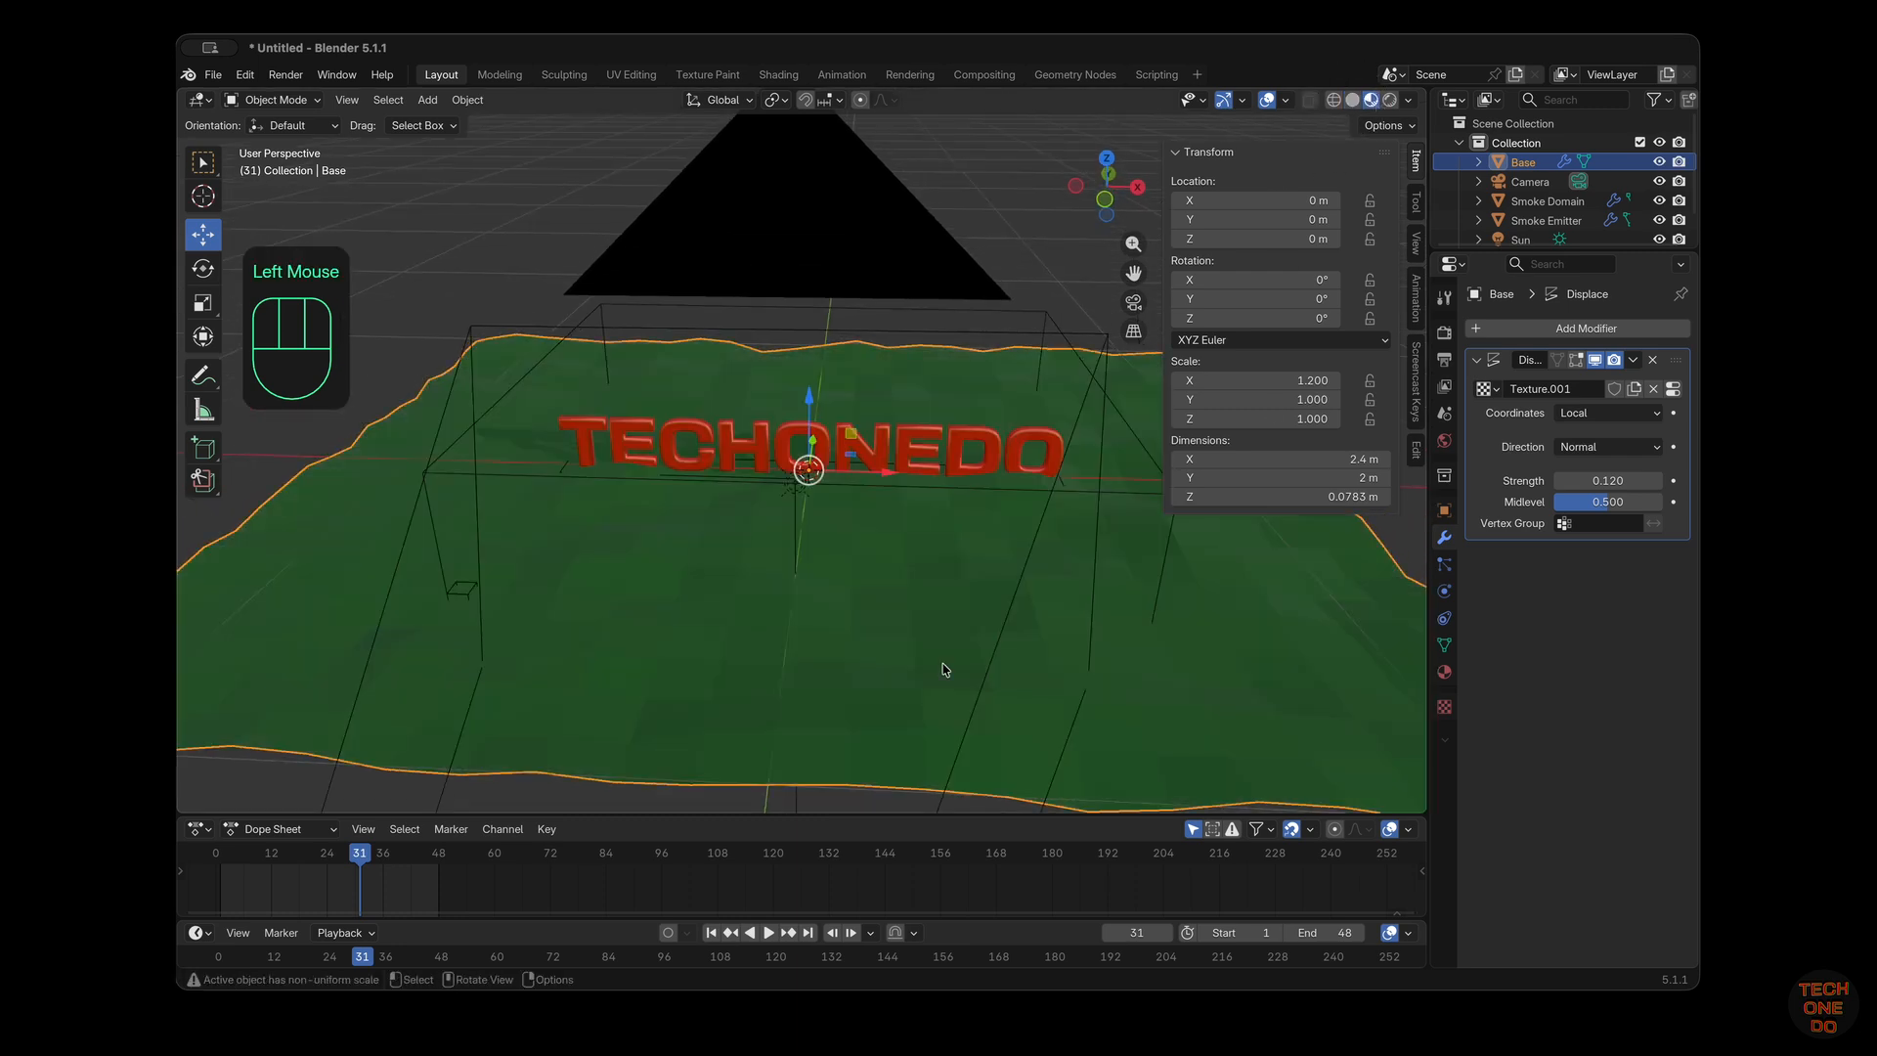
pyautogui.scroll(5, 944, 669)
pyautogui.scroll(-10, 944, 669)
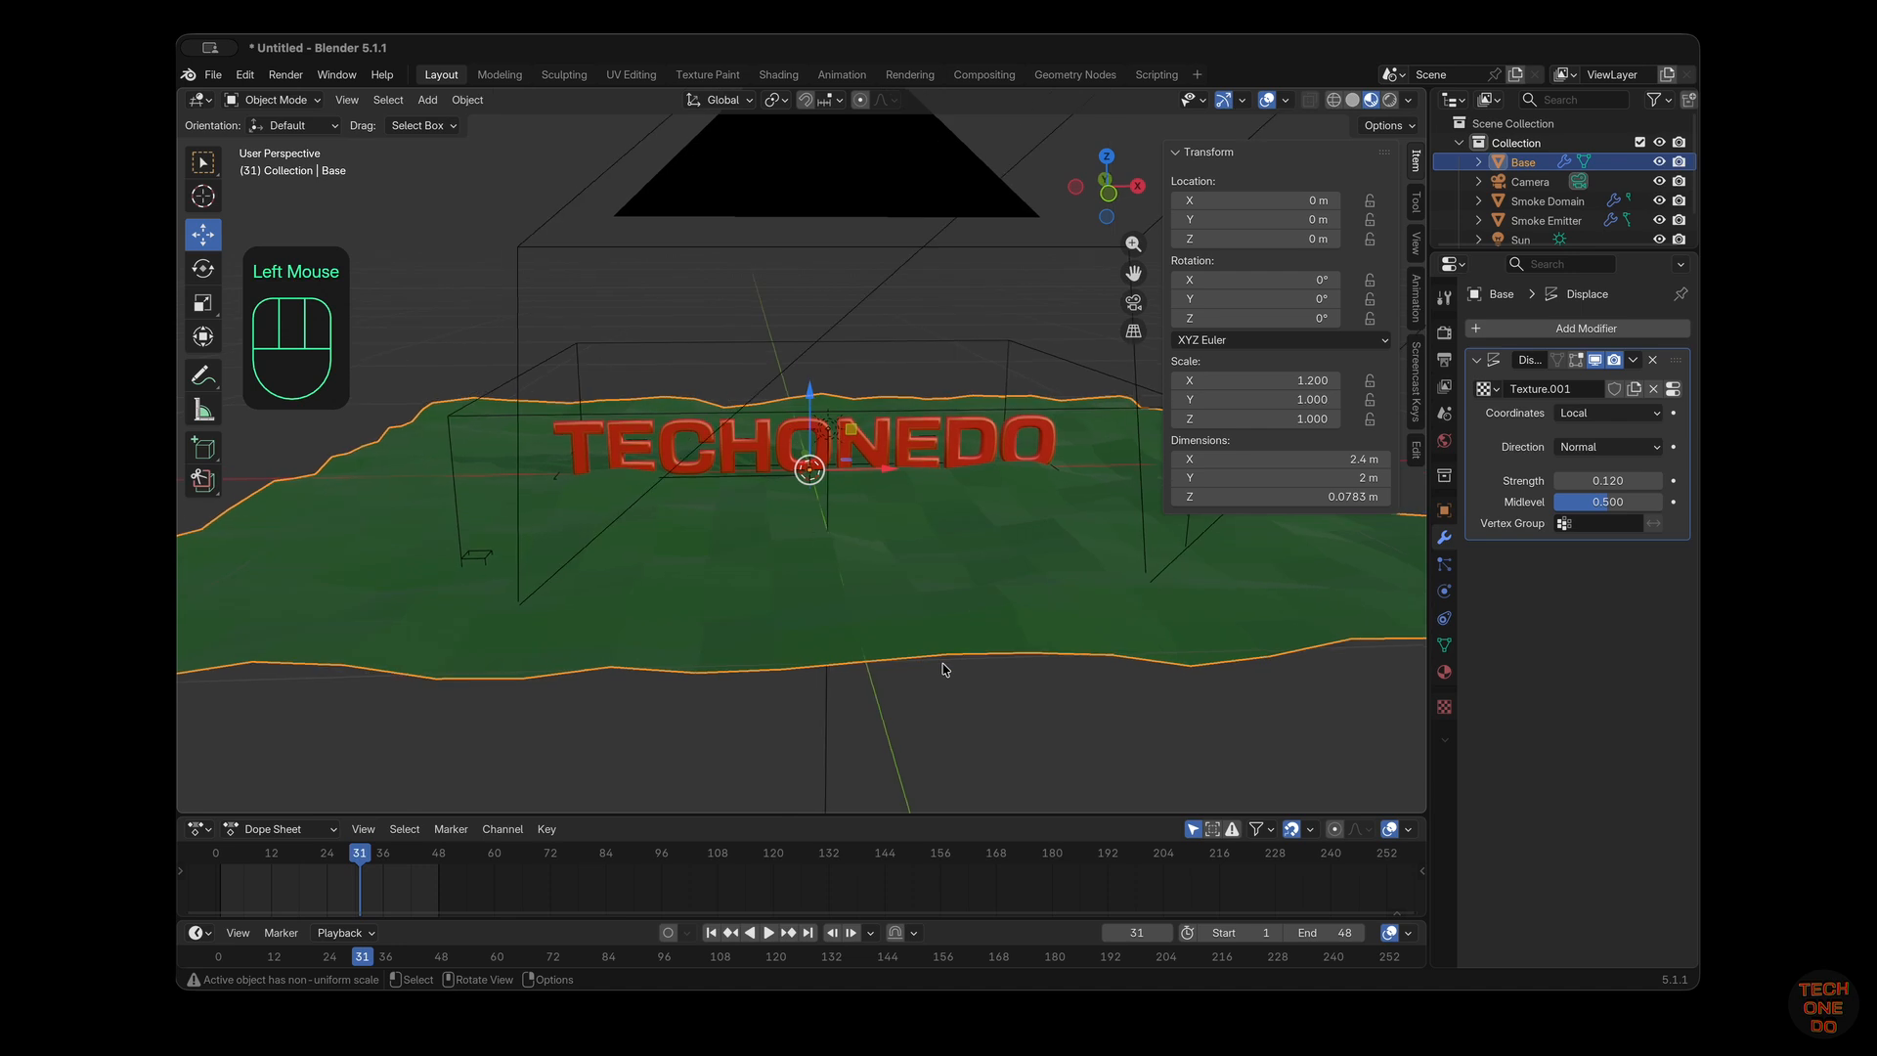
pyautogui.hscroll(10, 944, 669)
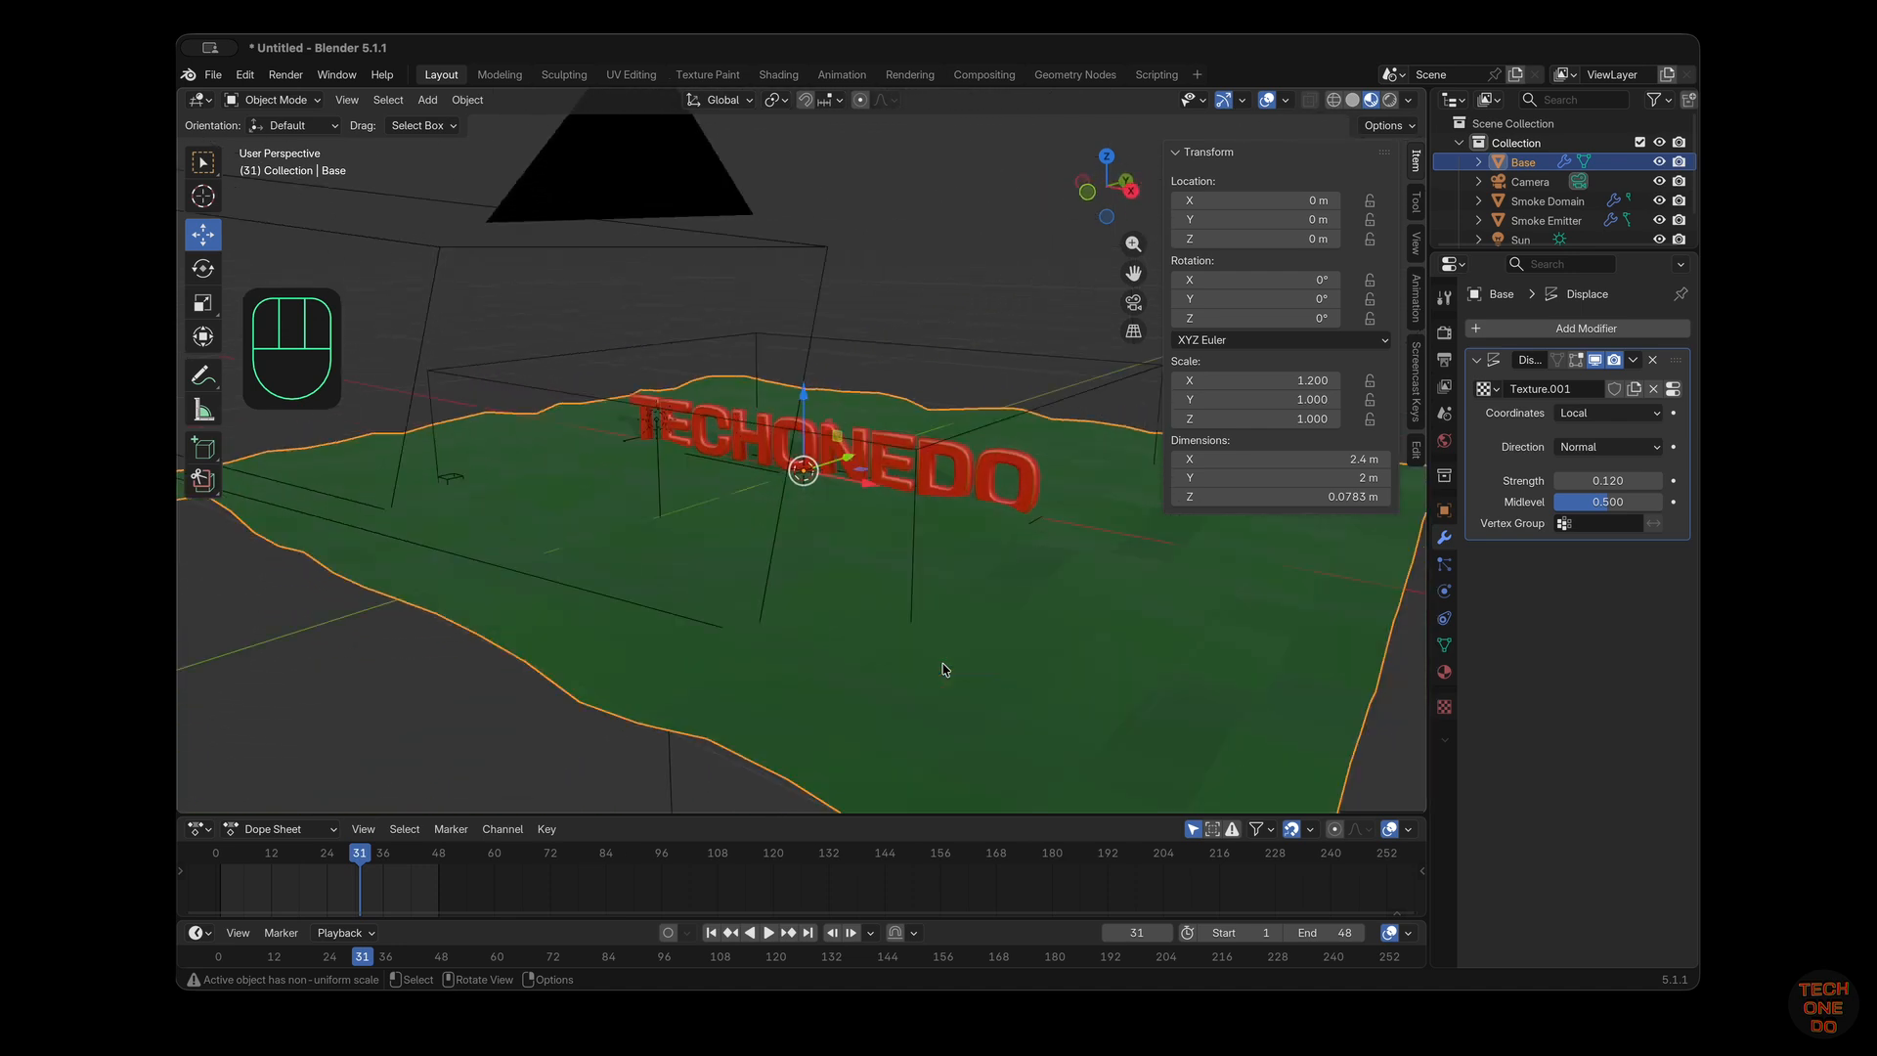
pyautogui.hscroll(8, 944, 669)
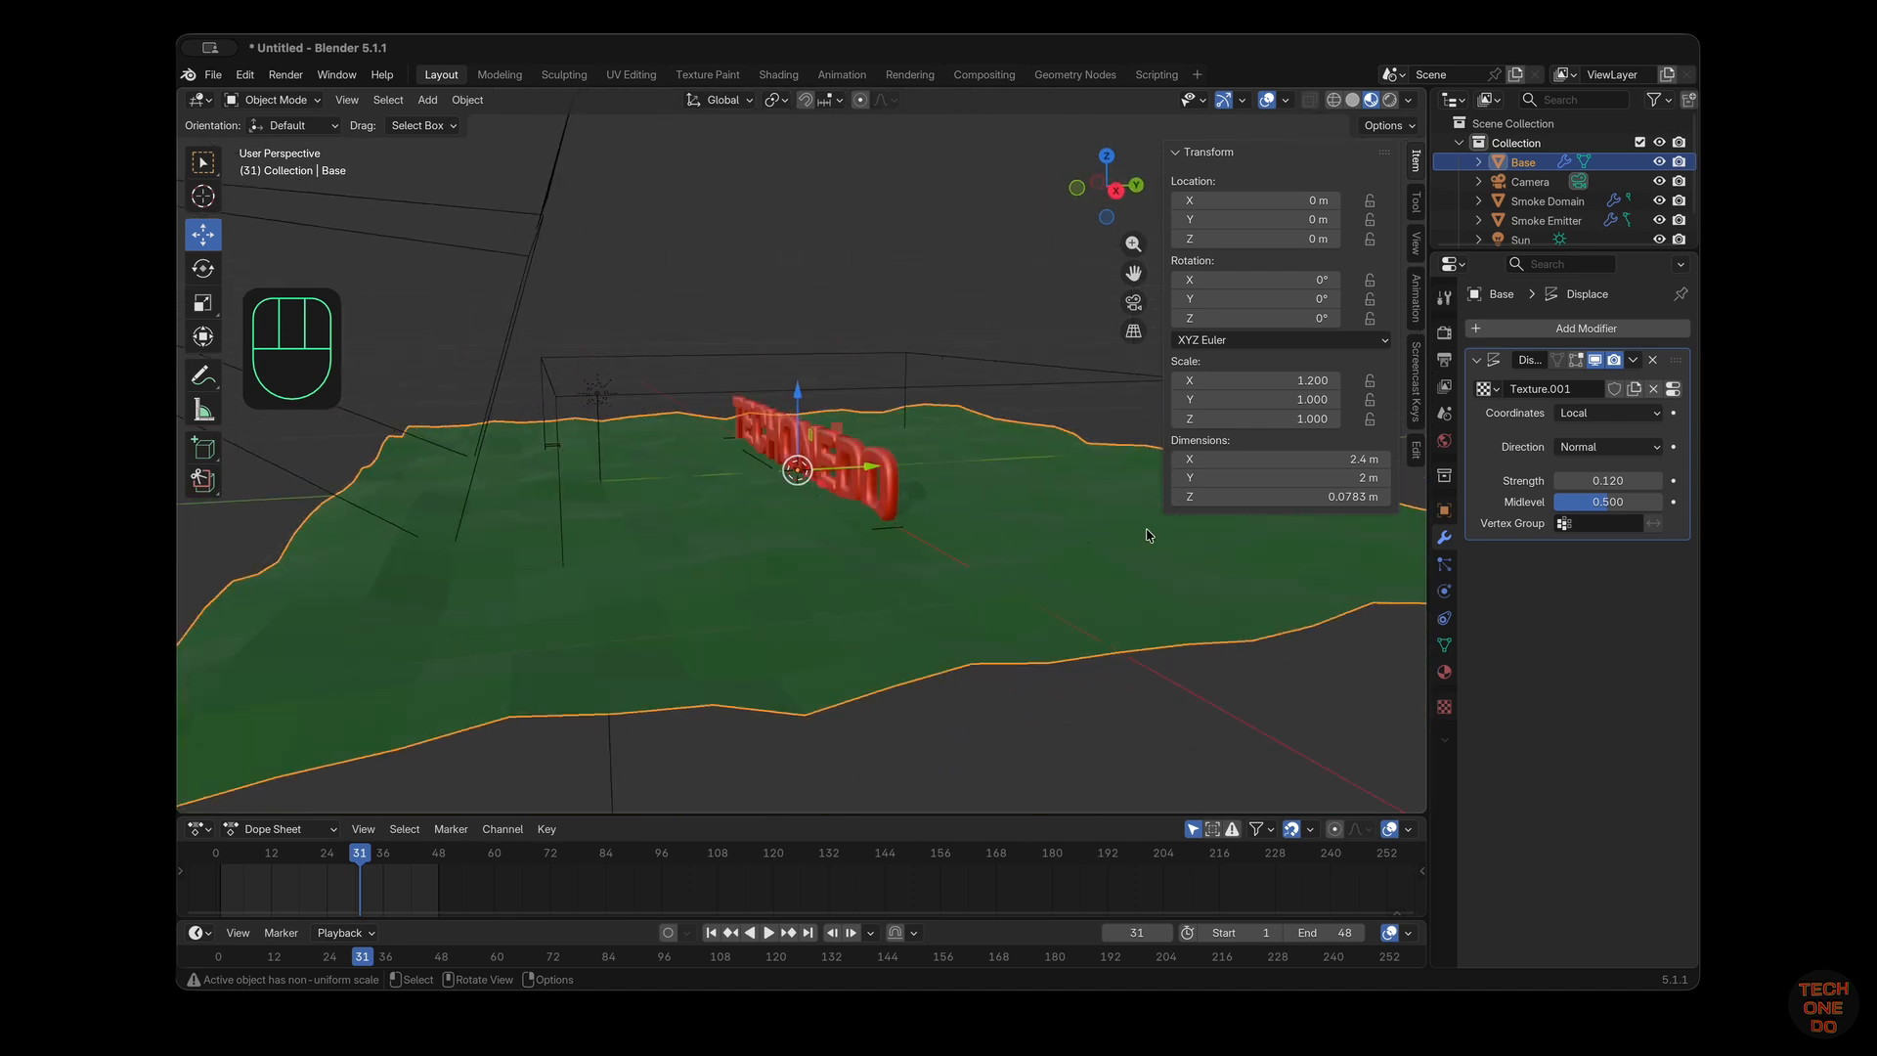
# Select the Sun light, change its light type to Area, and check its placement behind and beside the text
pyautogui.scroll(-1, 1532, 233)
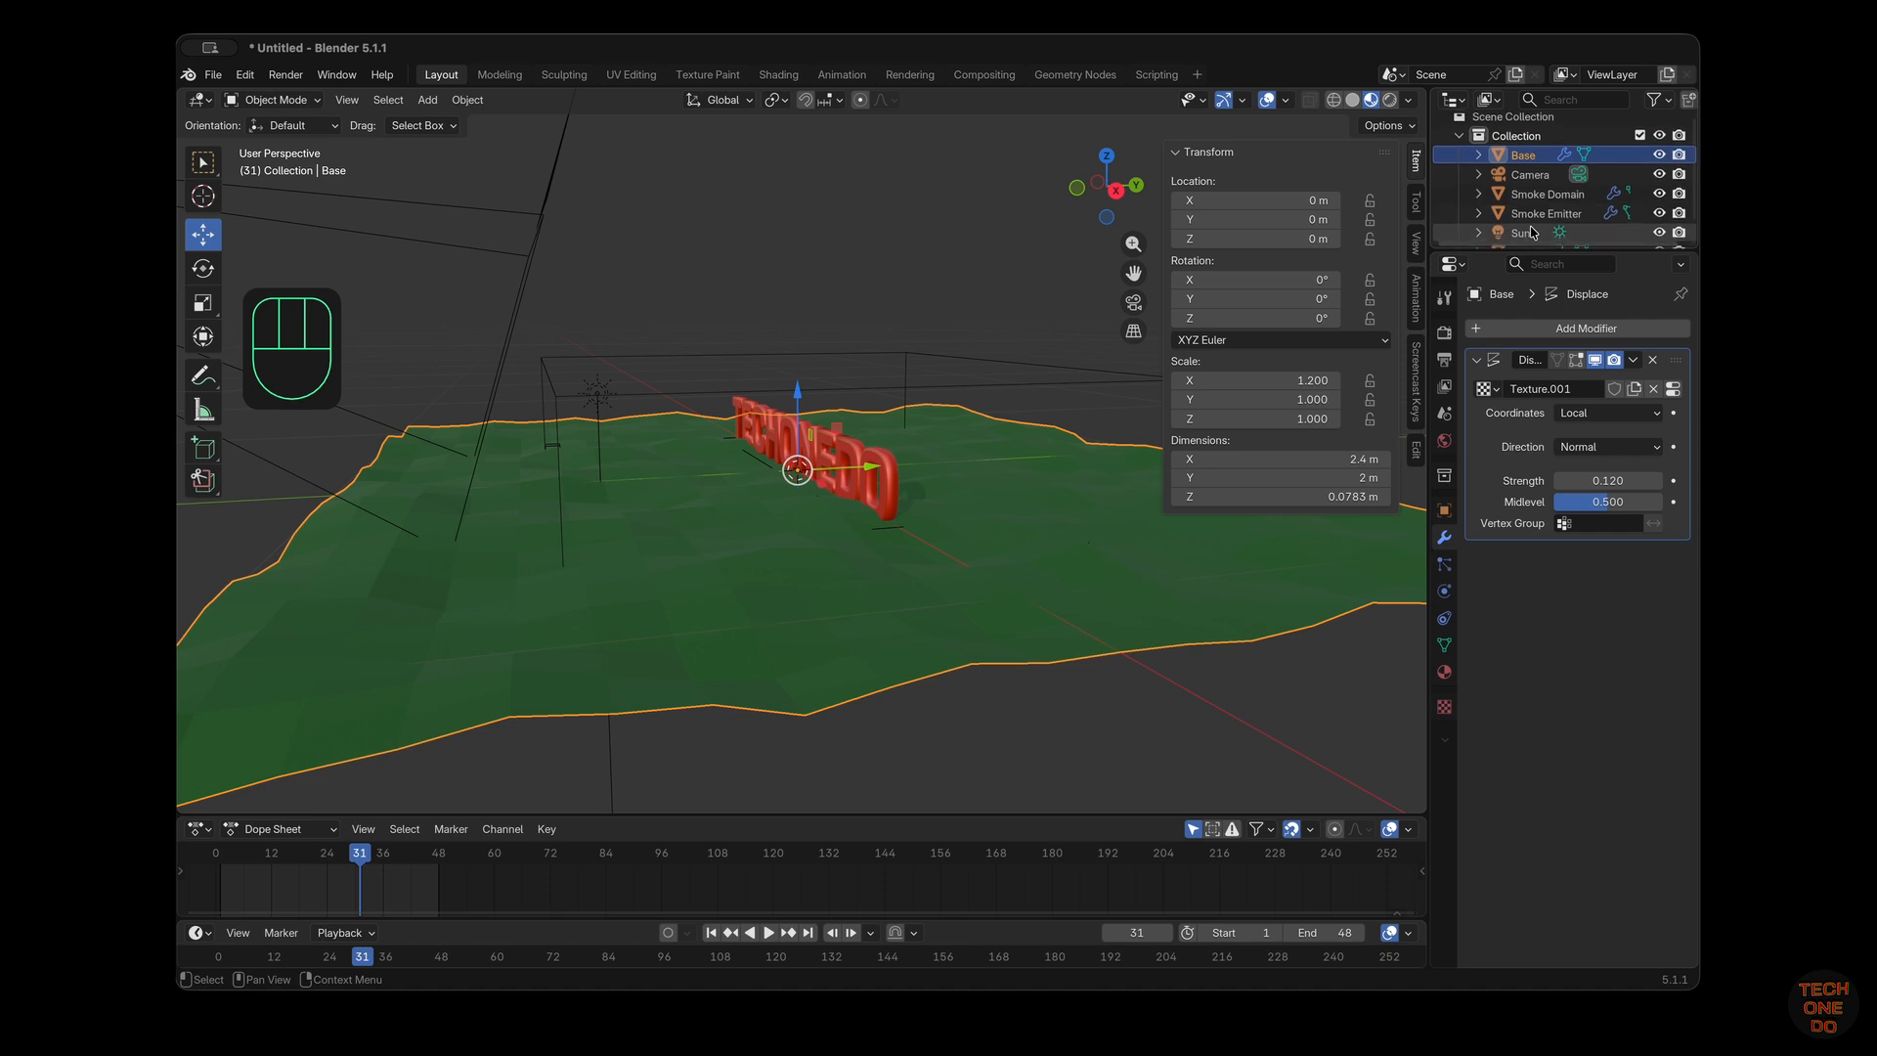
pyautogui.scroll(-1, 1531, 233)
pyautogui.click(1536, 216)
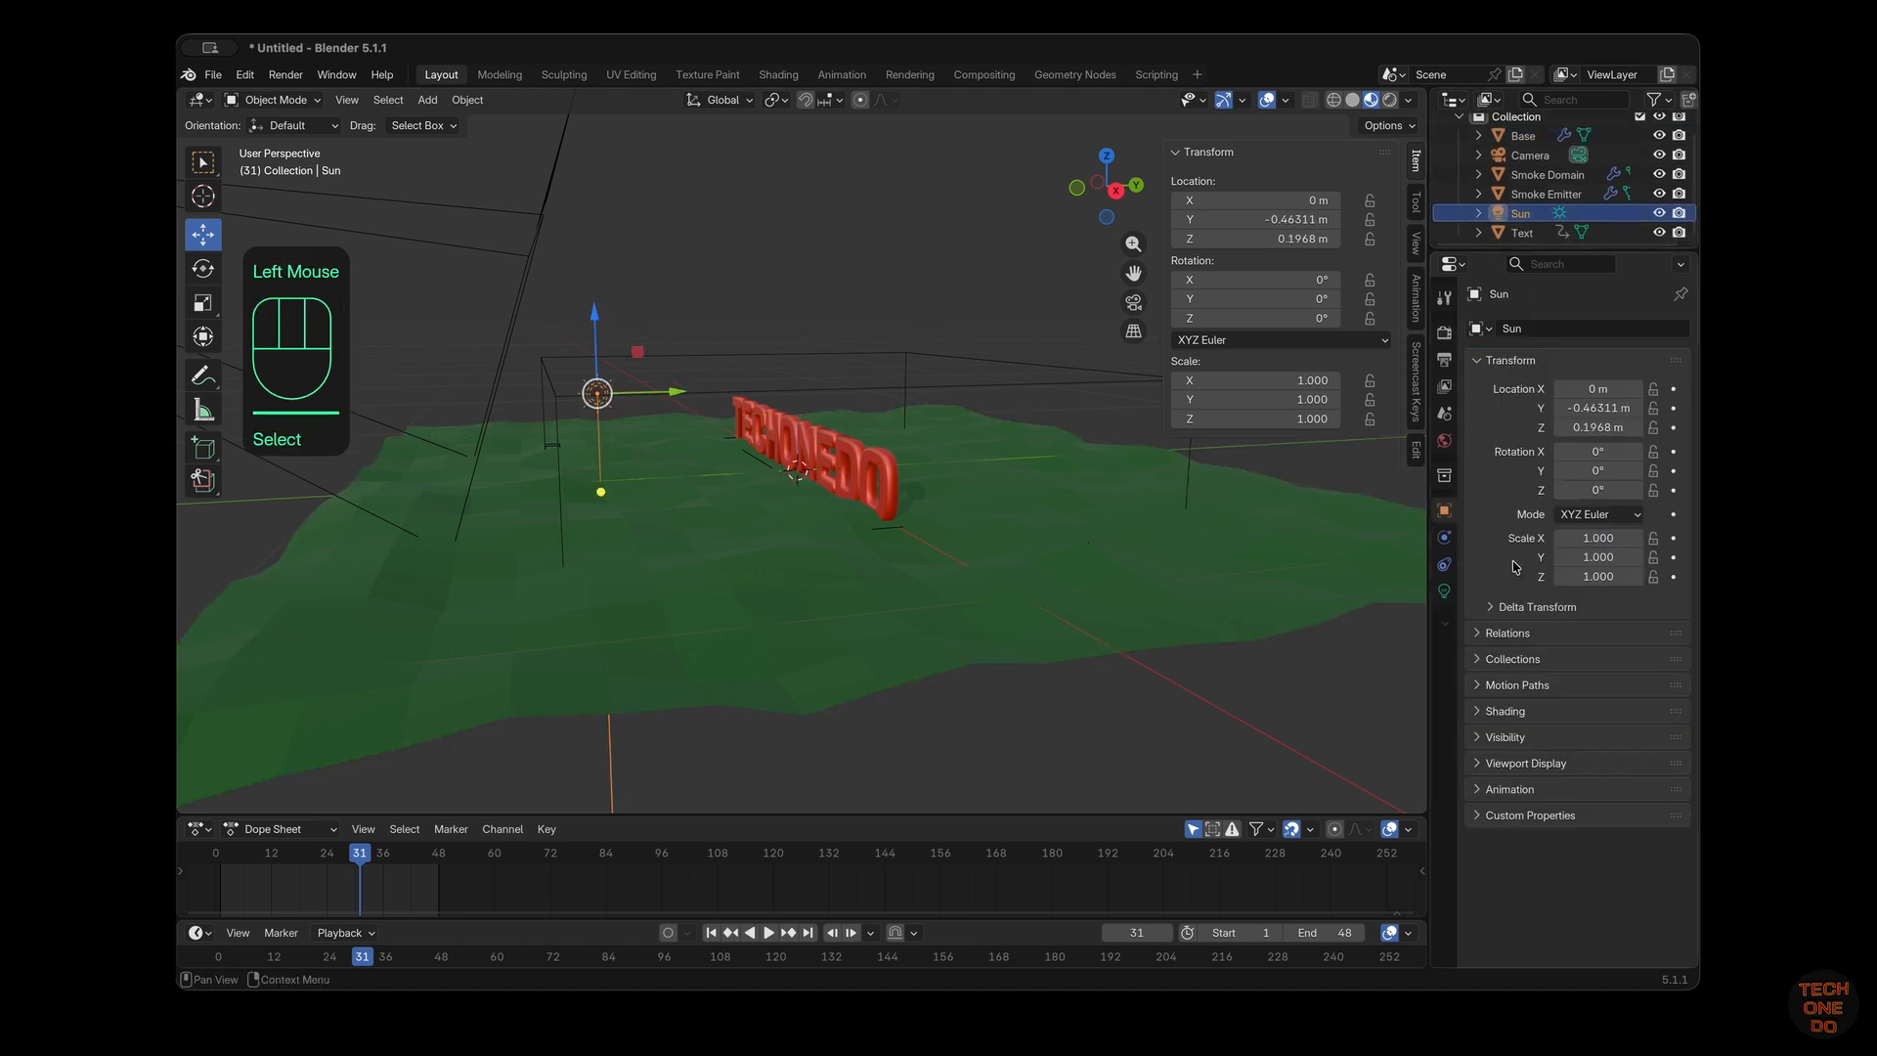
pyautogui.click(1443, 592)
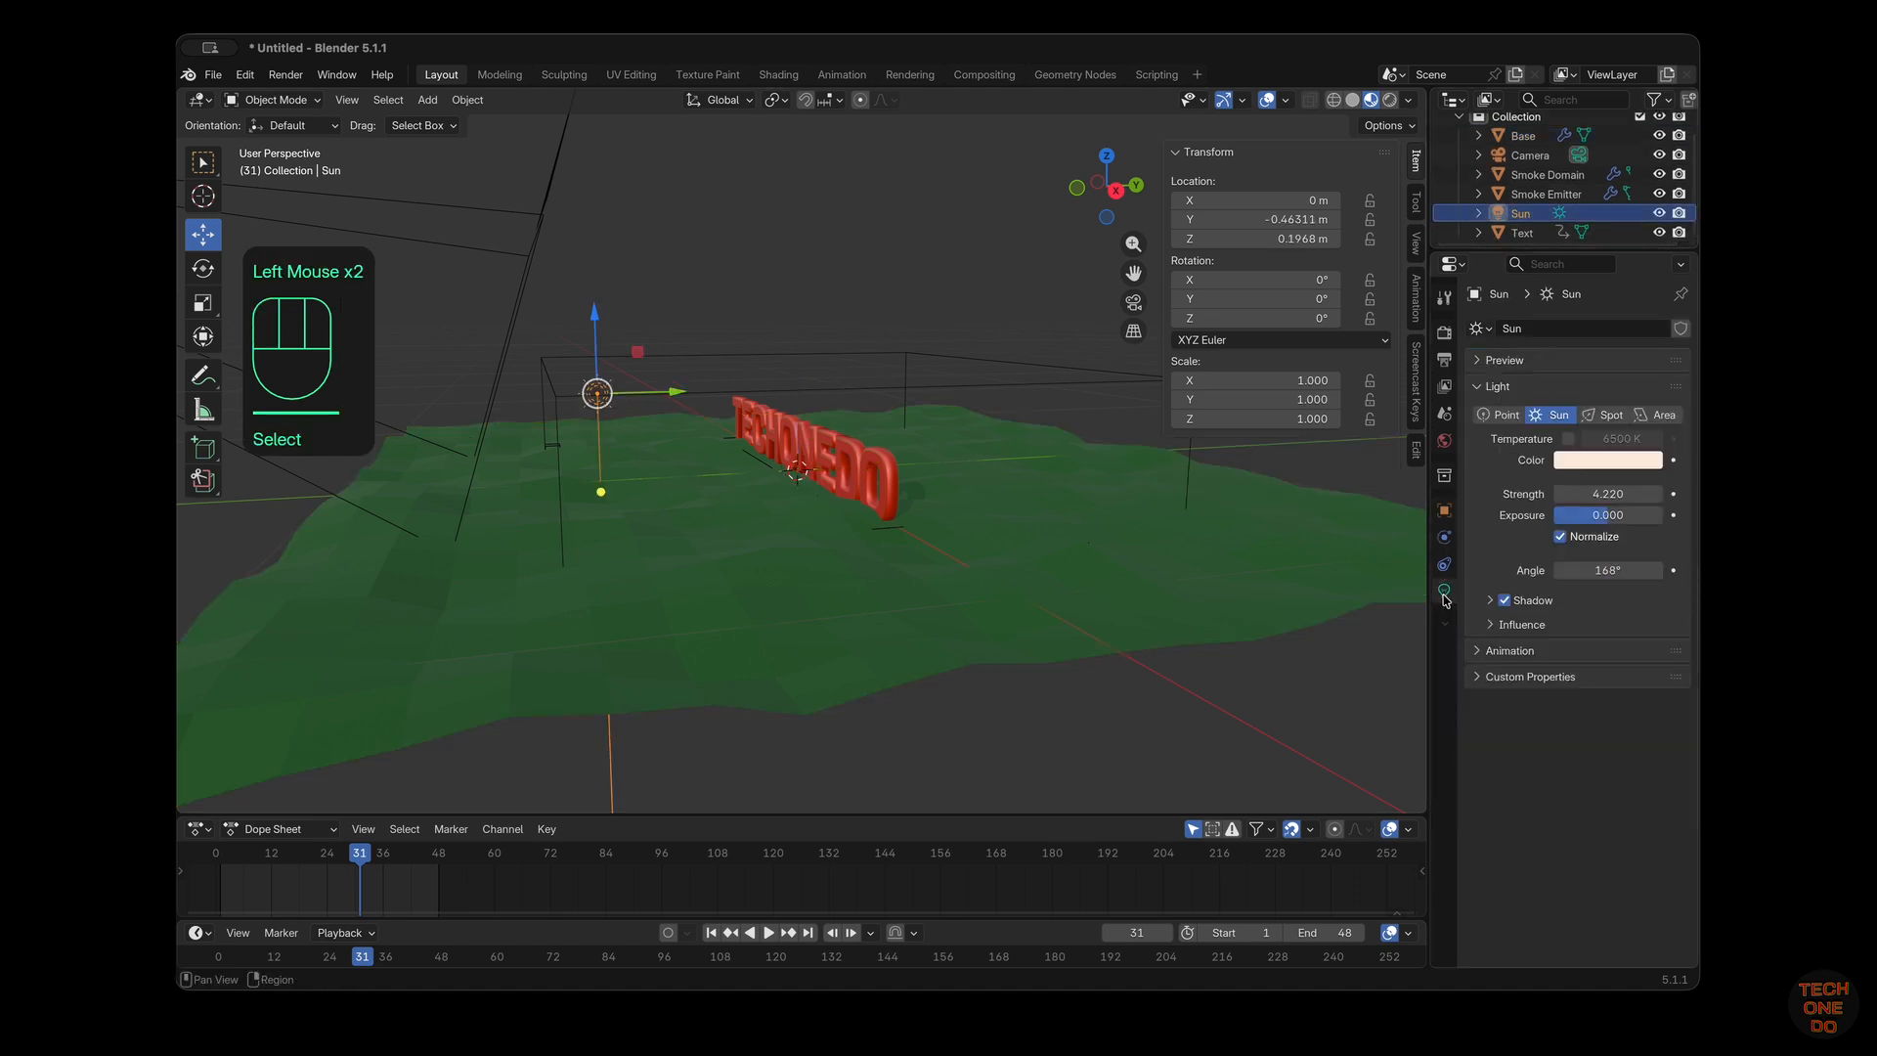
pyautogui.click(1655, 416)
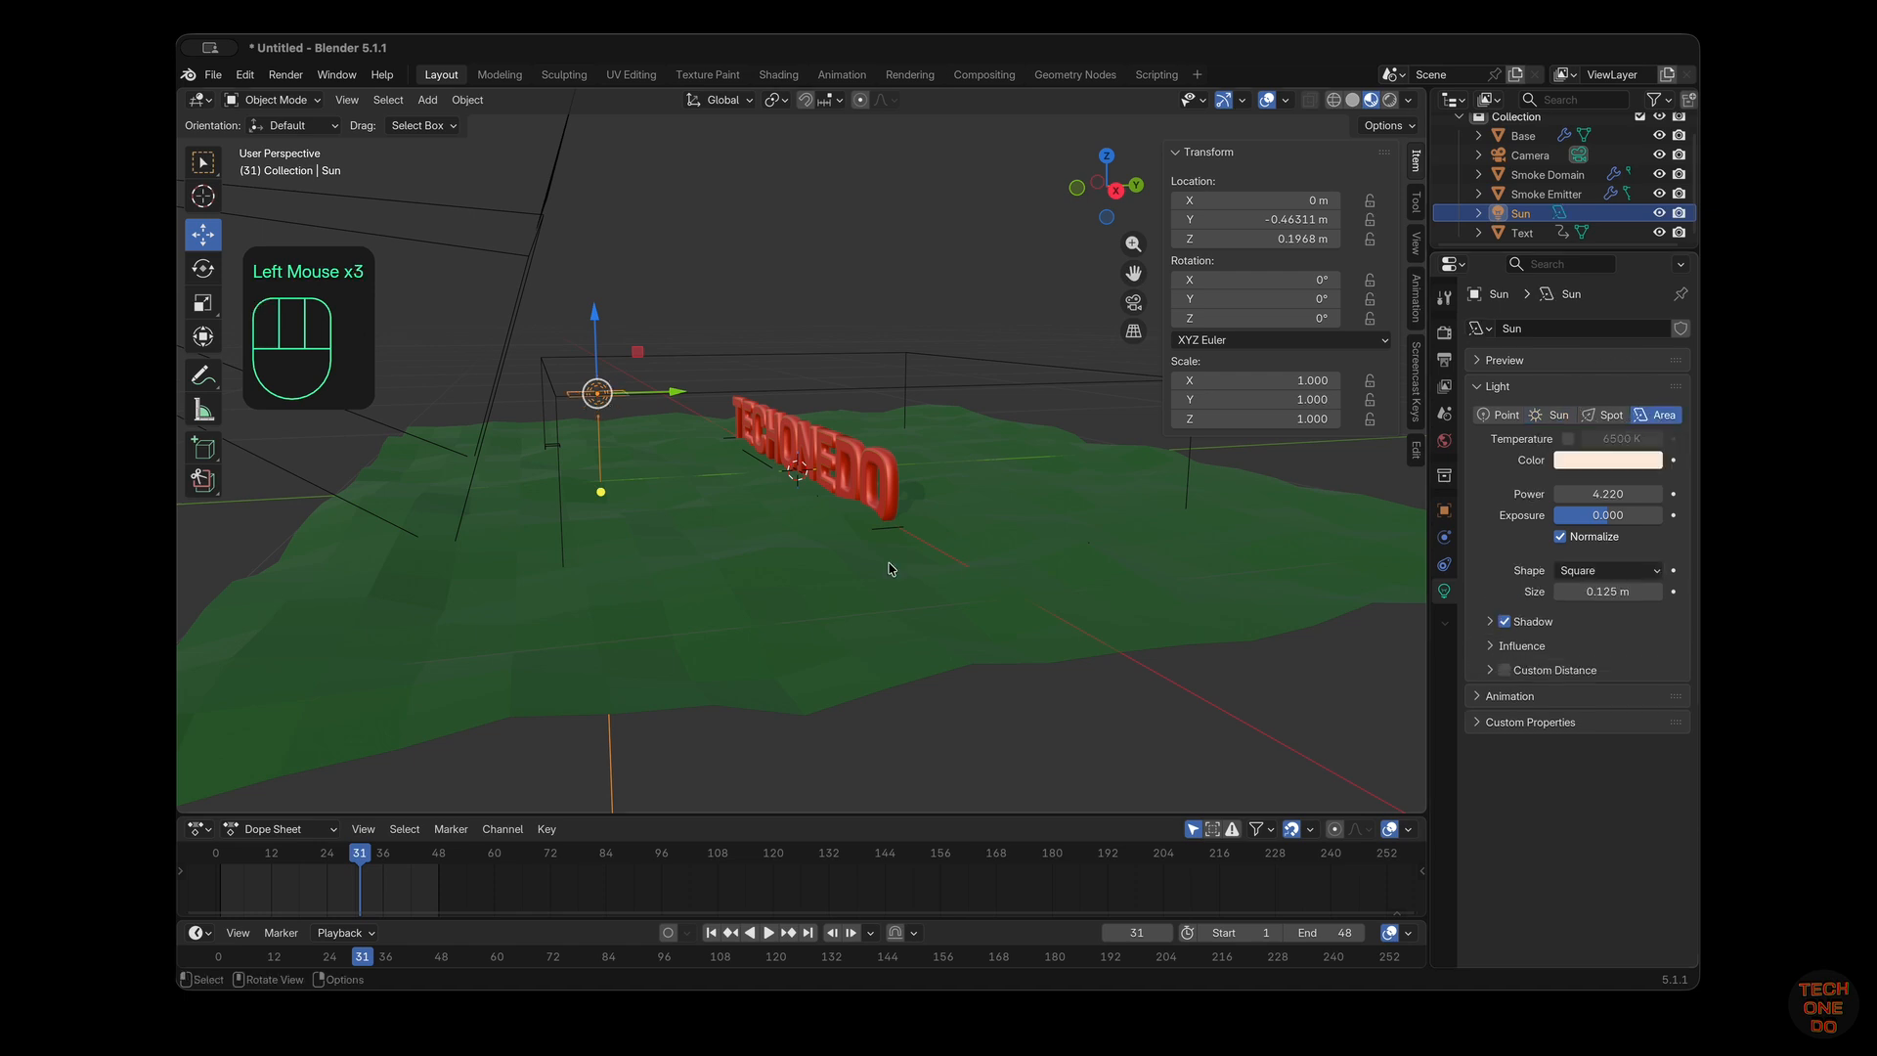
pyautogui.hscroll(-10, 891, 569)
pyautogui.hscroll(-10, 891, 569)
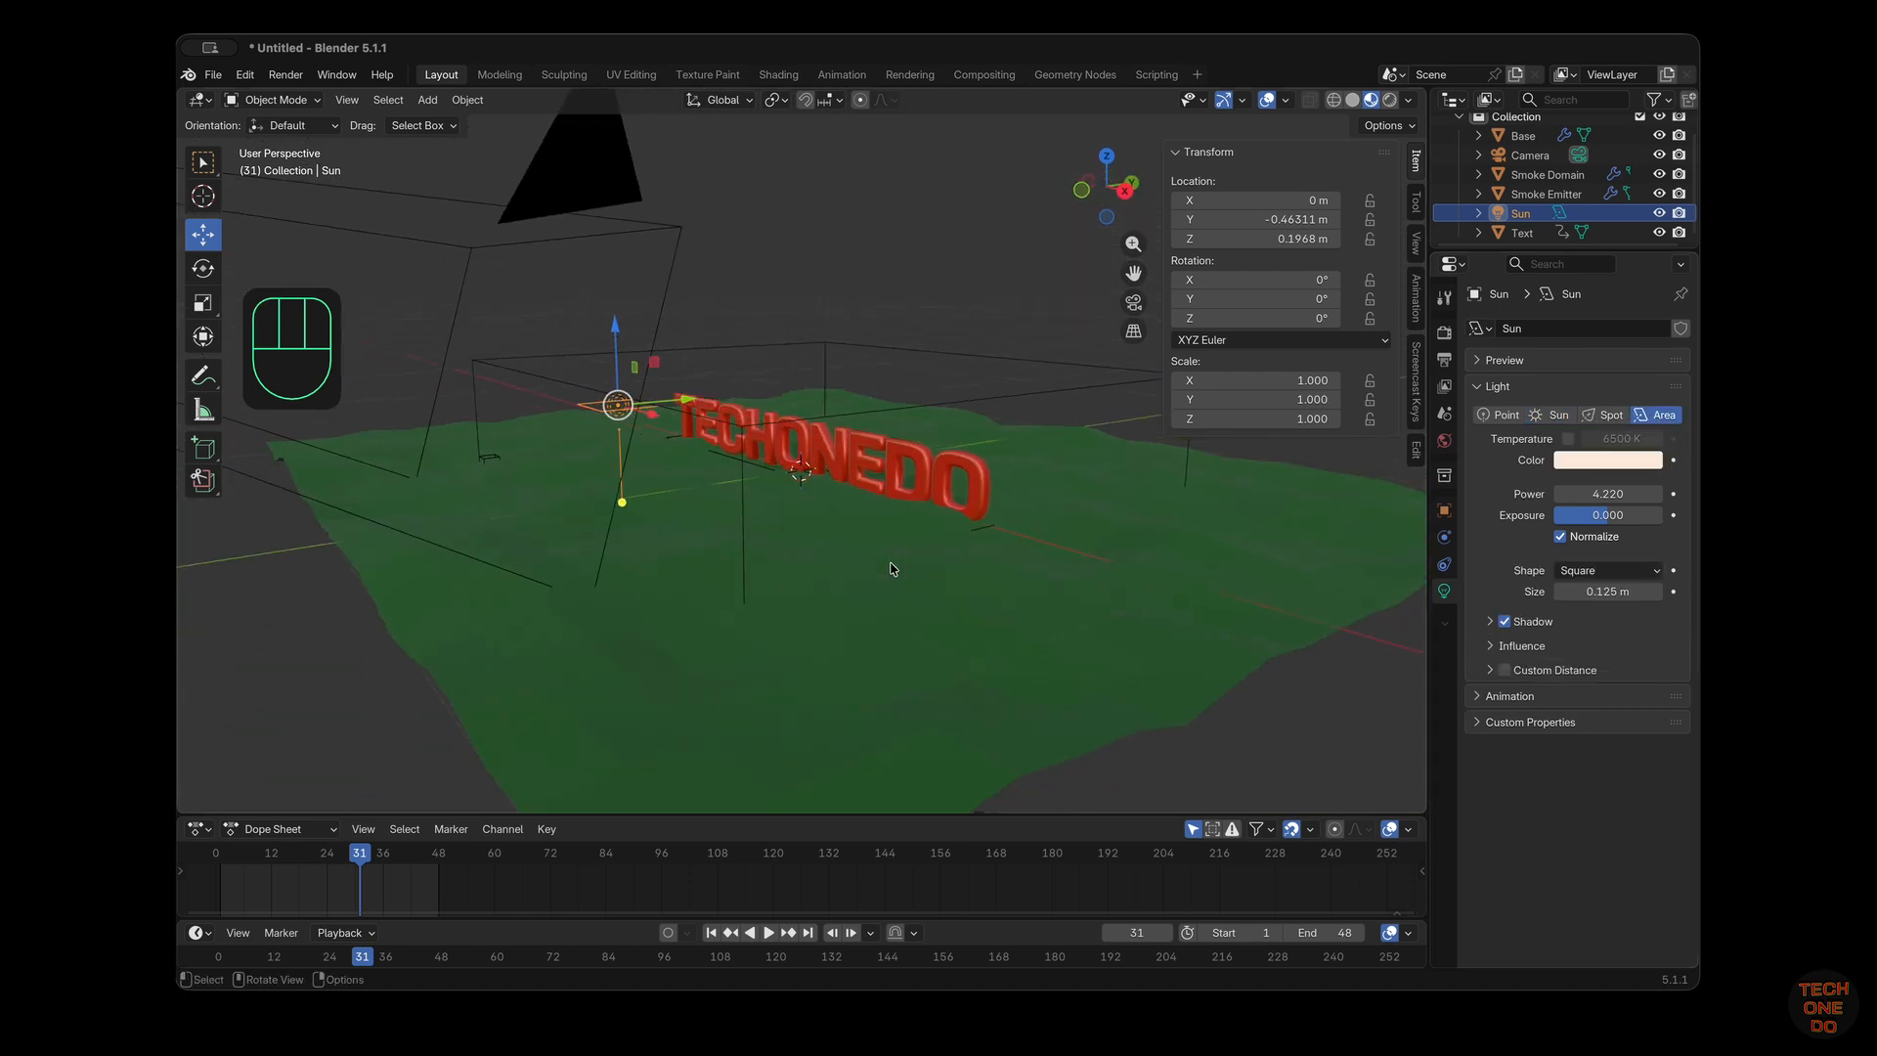
pyautogui.hscroll(-8, 892, 568)
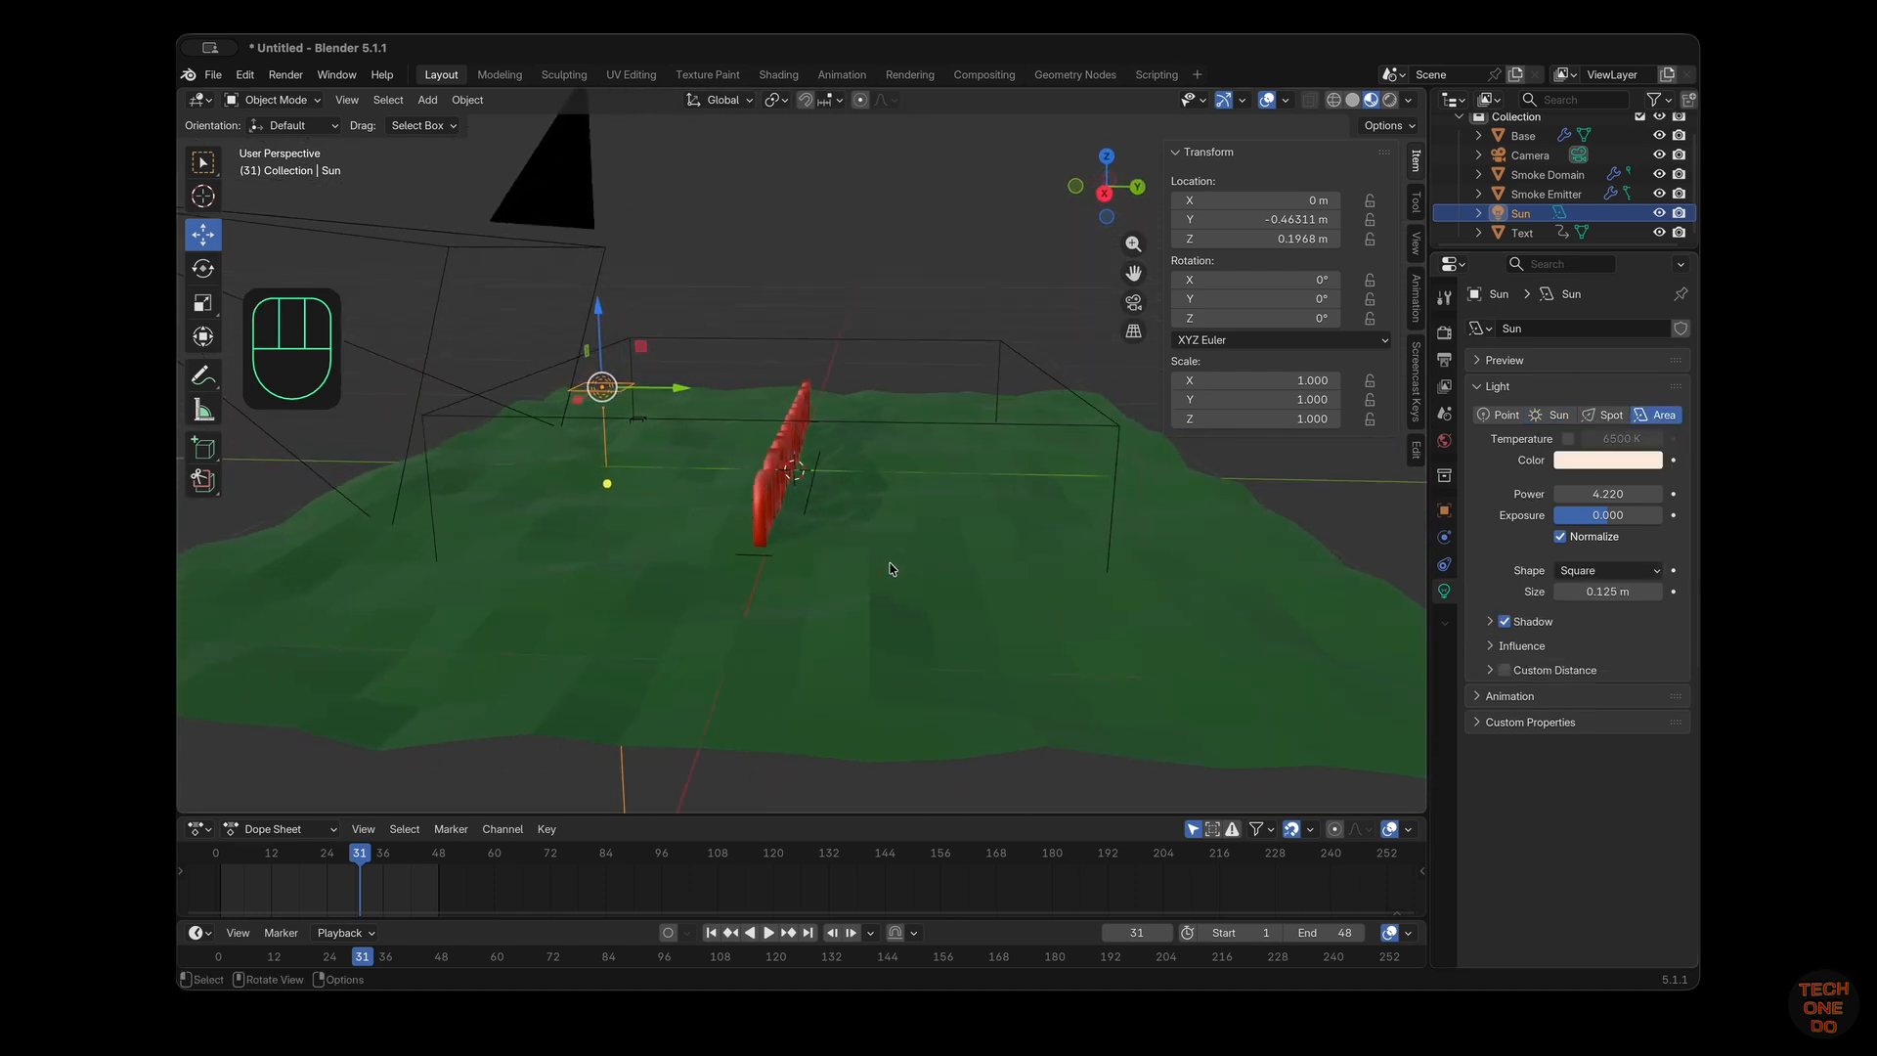
# Make the area light's shape a Rectangle measuring 1.14 m in X and 0.225 m in Y
pyautogui.click(1605, 569)
pyautogui.click(1598, 611)
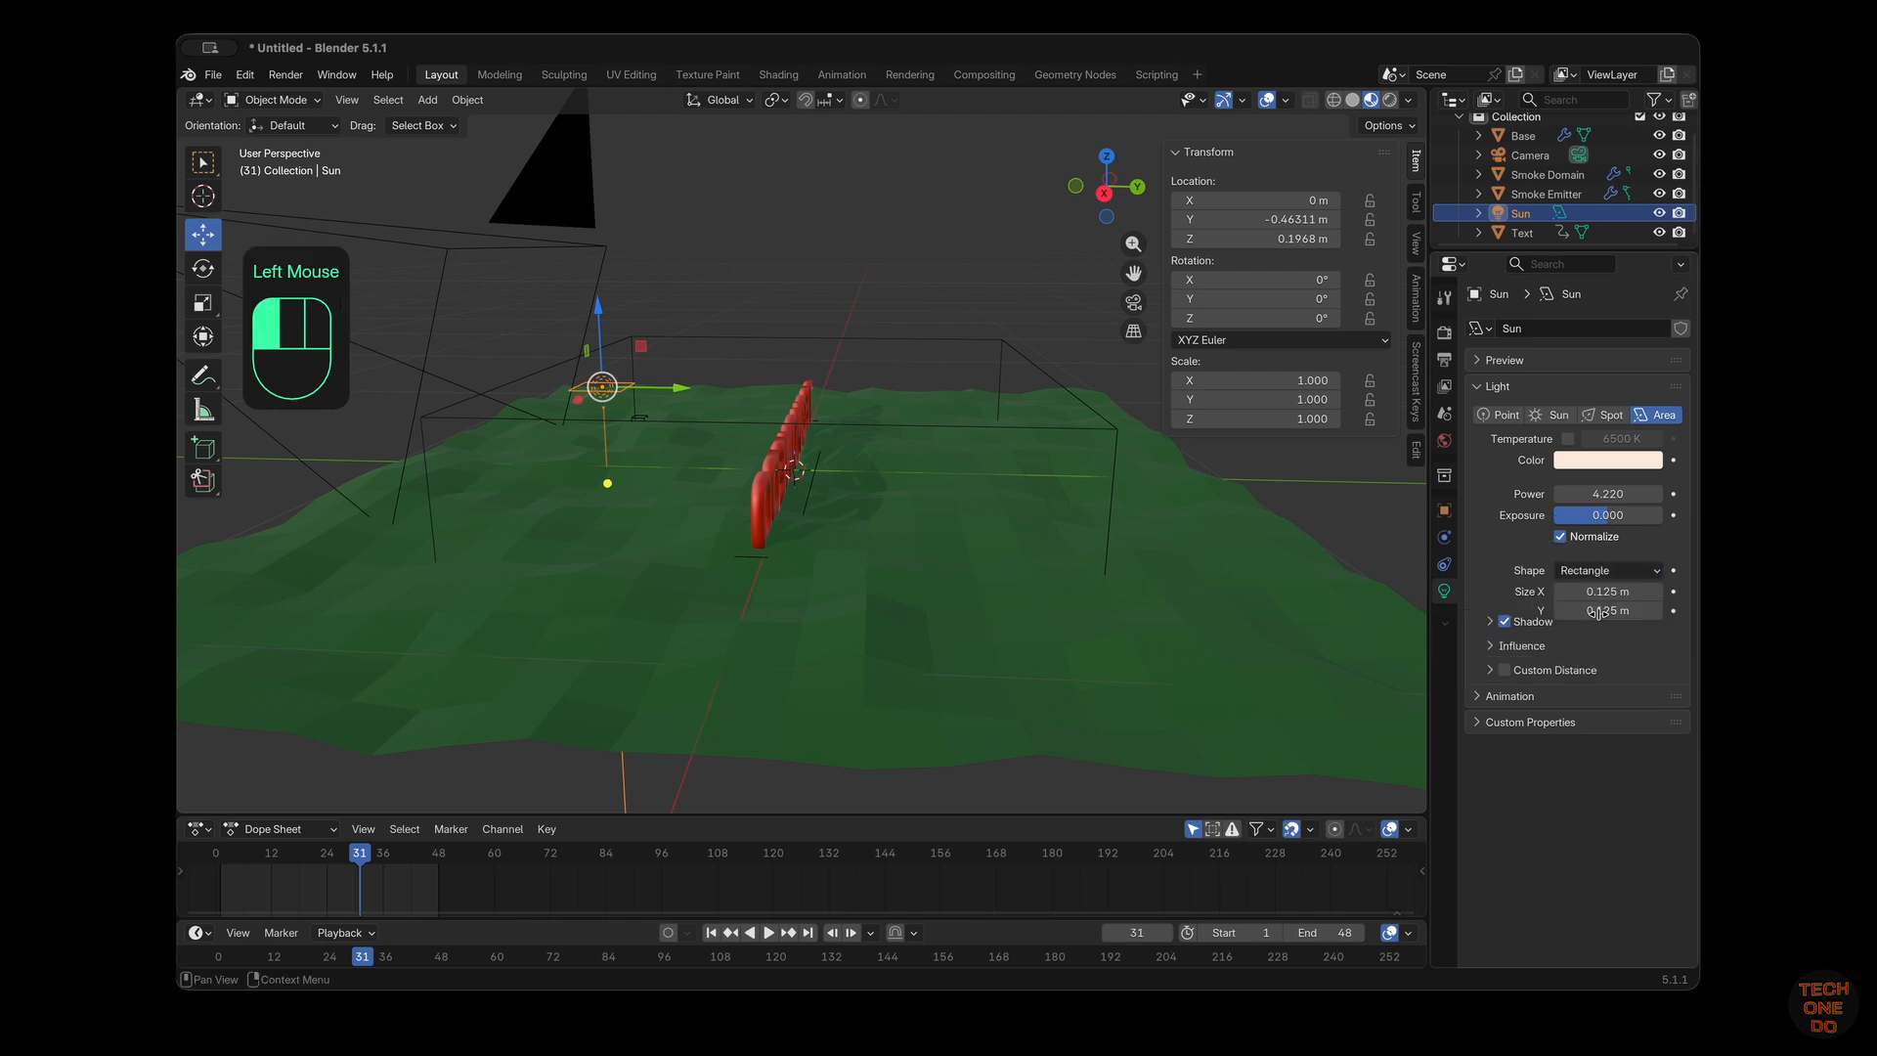
pyautogui.moveTo(1603, 592)
pyautogui.mouseDown()
pyautogui.moveTo(1548, 557)
pyautogui.moveTo(1613, 557)
pyautogui.mouseUp()
pyautogui.hscroll(8, 892, 536)
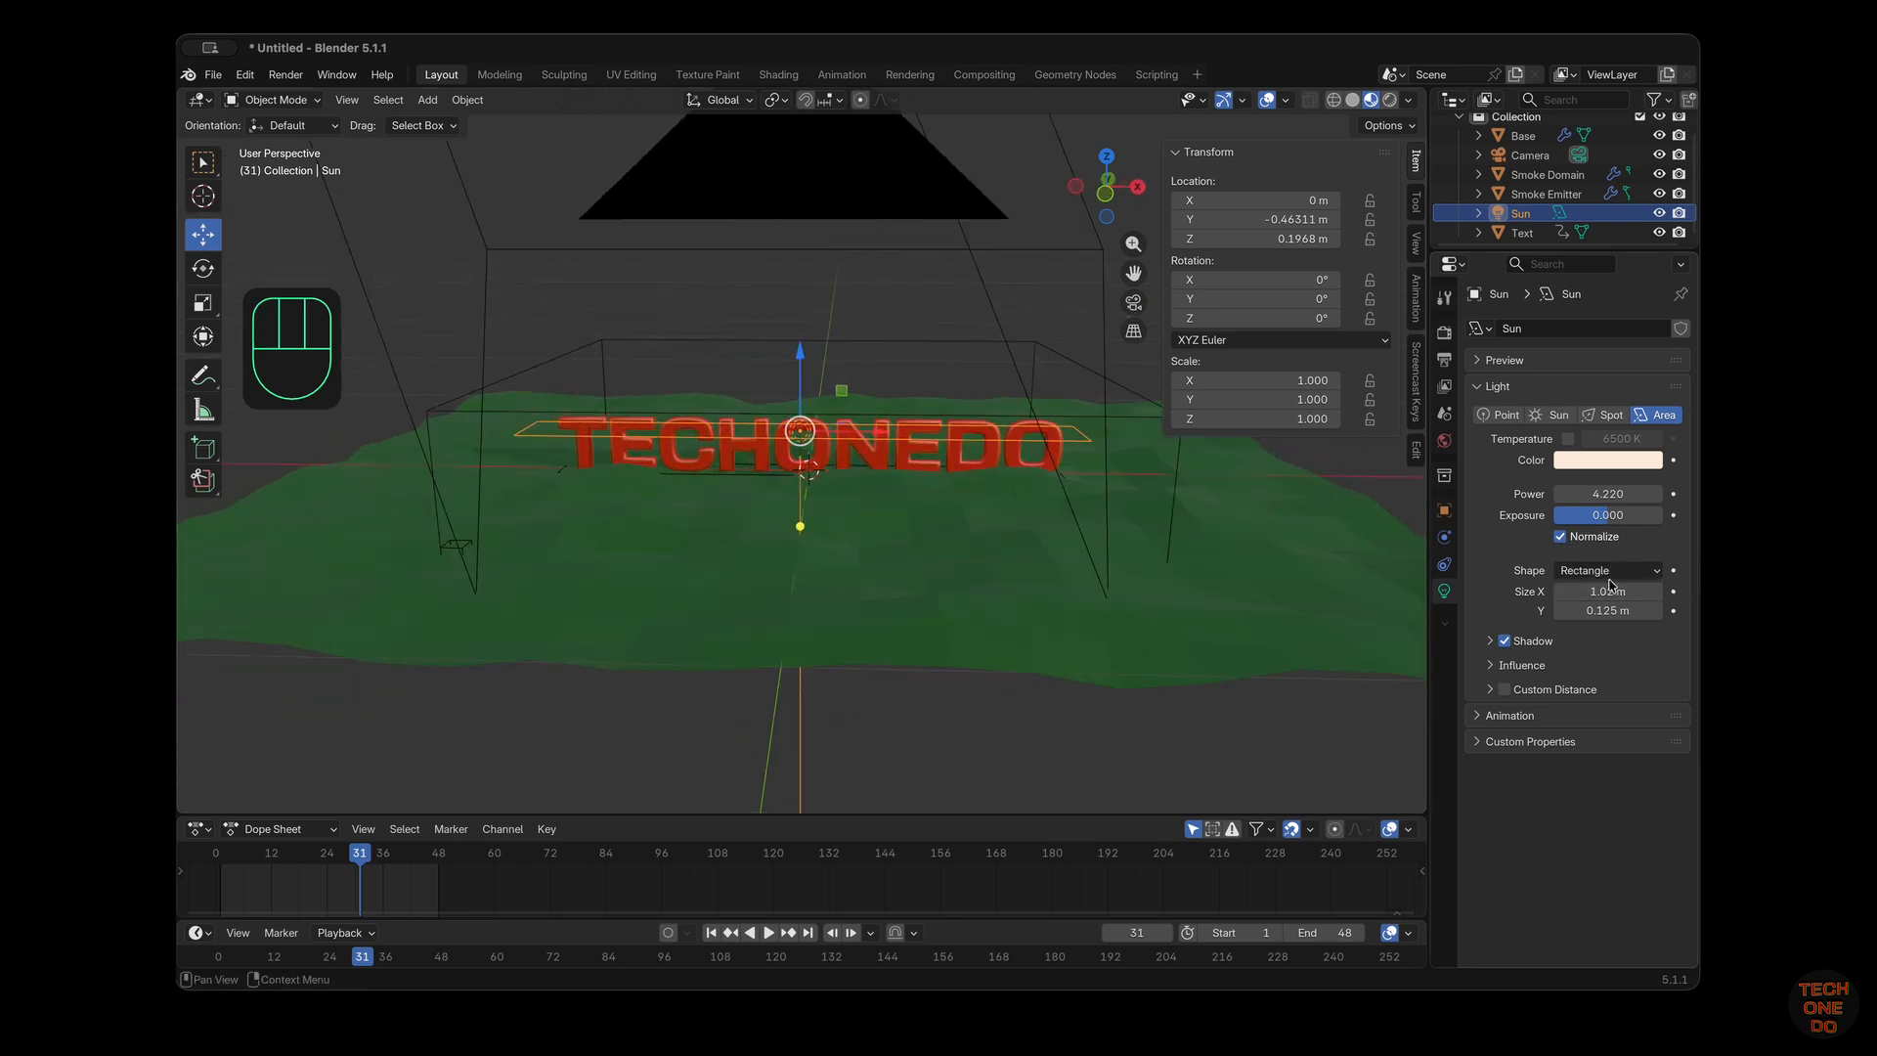
pyautogui.moveTo(1604, 592); pyautogui.dragTo(1566, 577)
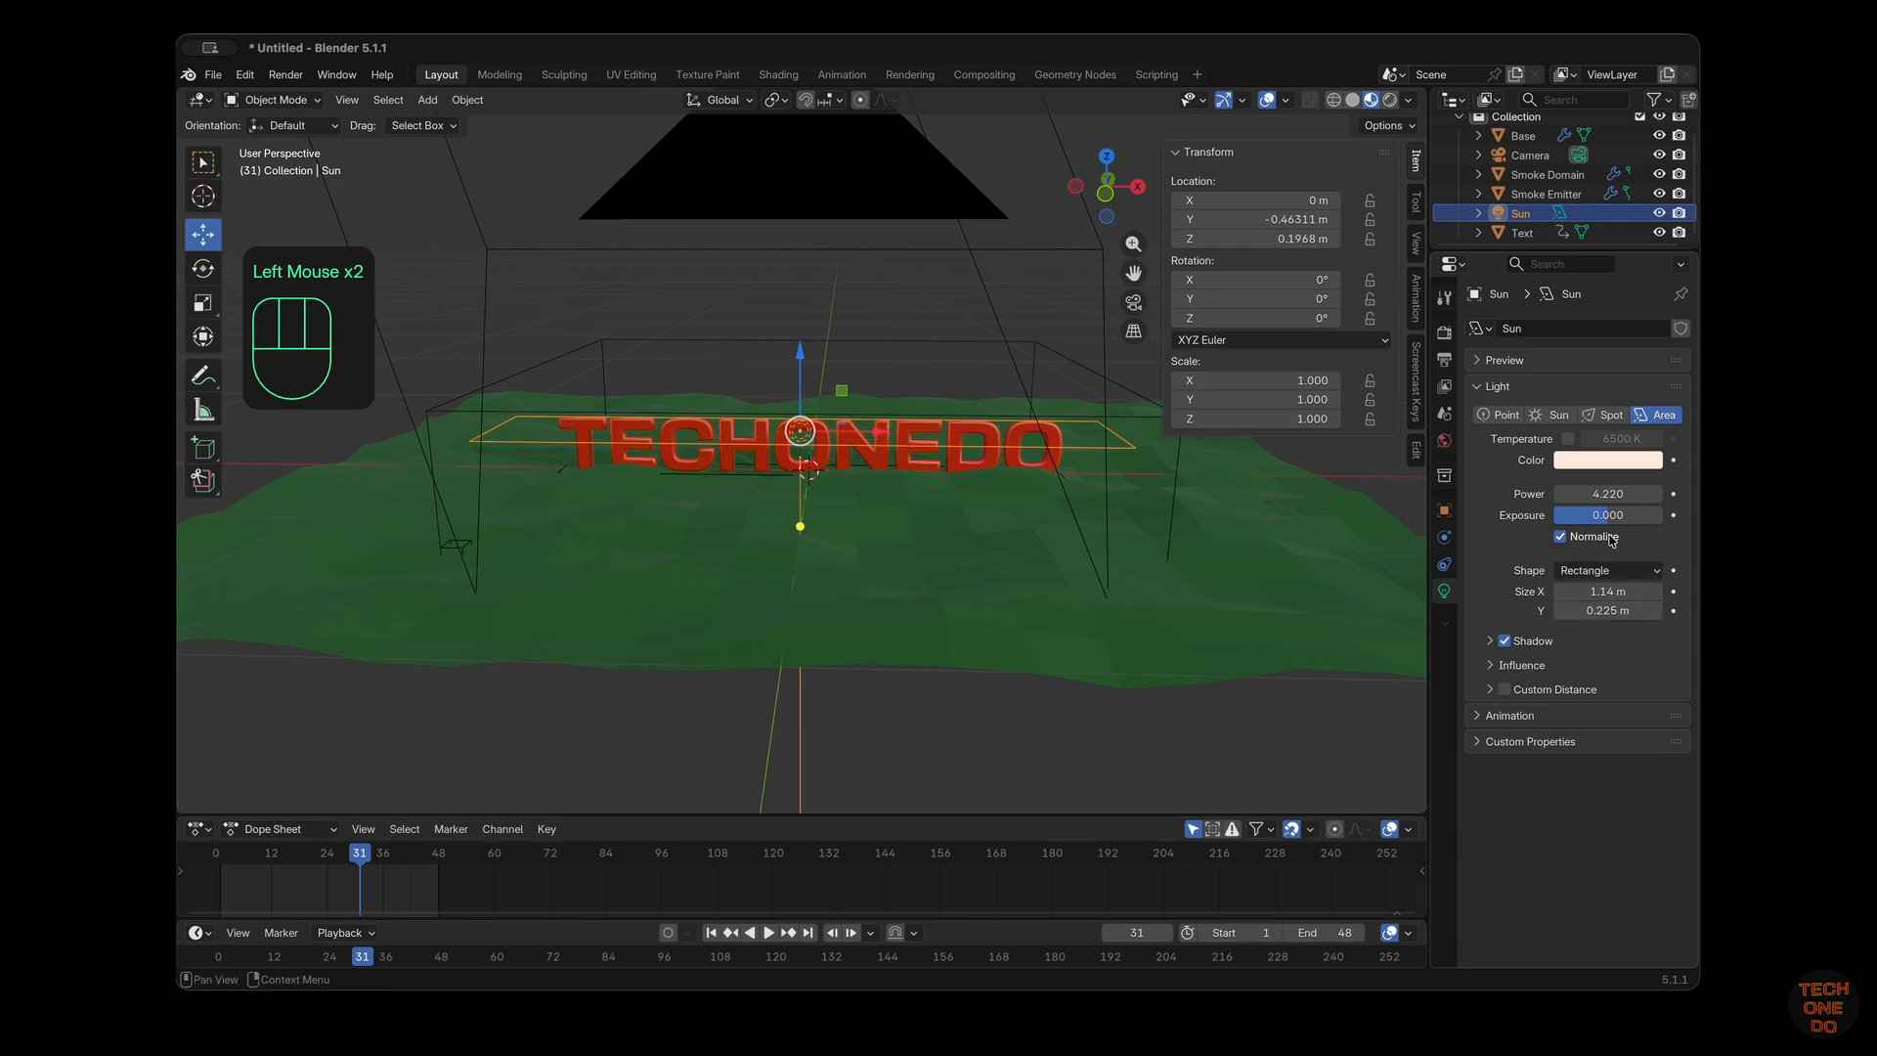
# Set the area light's X rotation to 72° and switch the viewport to Rendered shading
pyautogui.moveTo(1271, 547)
pyautogui.mouseDown(button='middle')
pyautogui.moveTo(1316, 555)
pyautogui.moveTo(1281, 538)
pyautogui.mouseUp(button='middle')
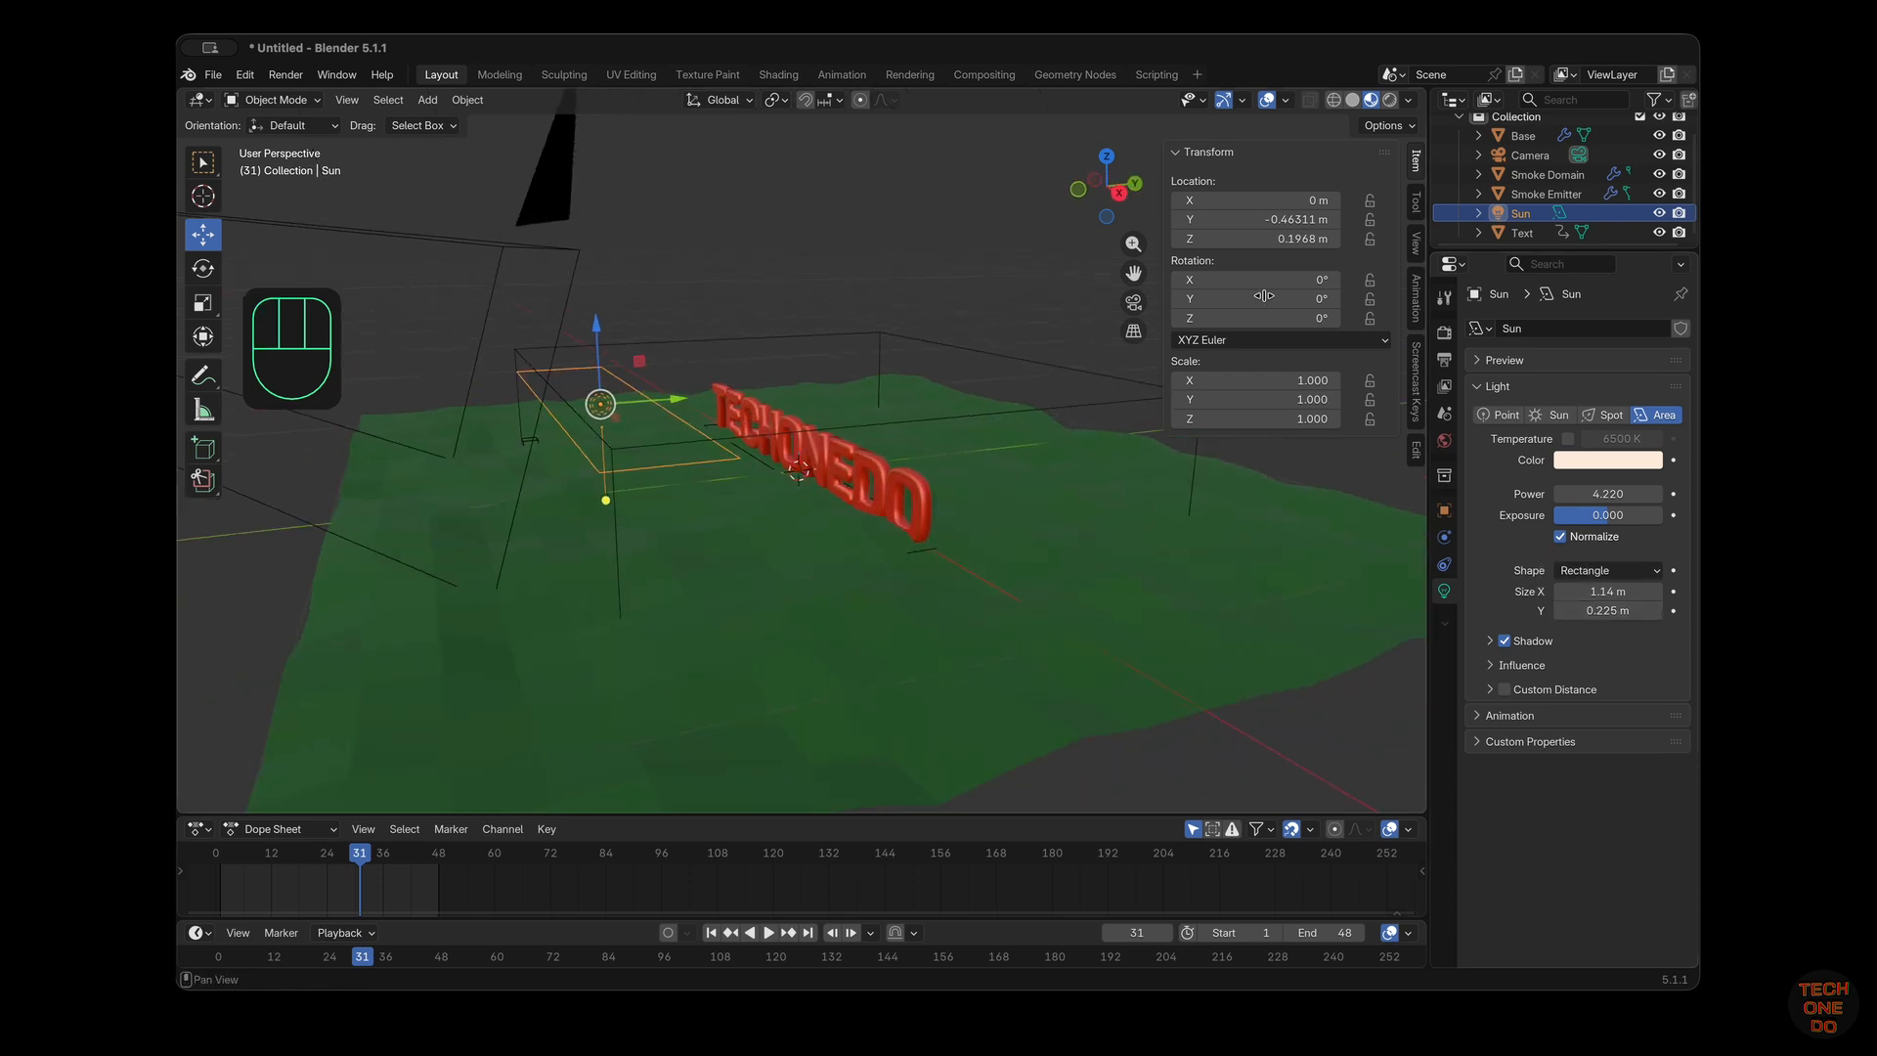
pyautogui.moveTo(1281, 278); pyautogui.dragTo(1321, 269)
pyautogui.moveTo(1160, 520); pyautogui.dragTo(1167, 523, button='middle')
pyautogui.click(1390, 99)
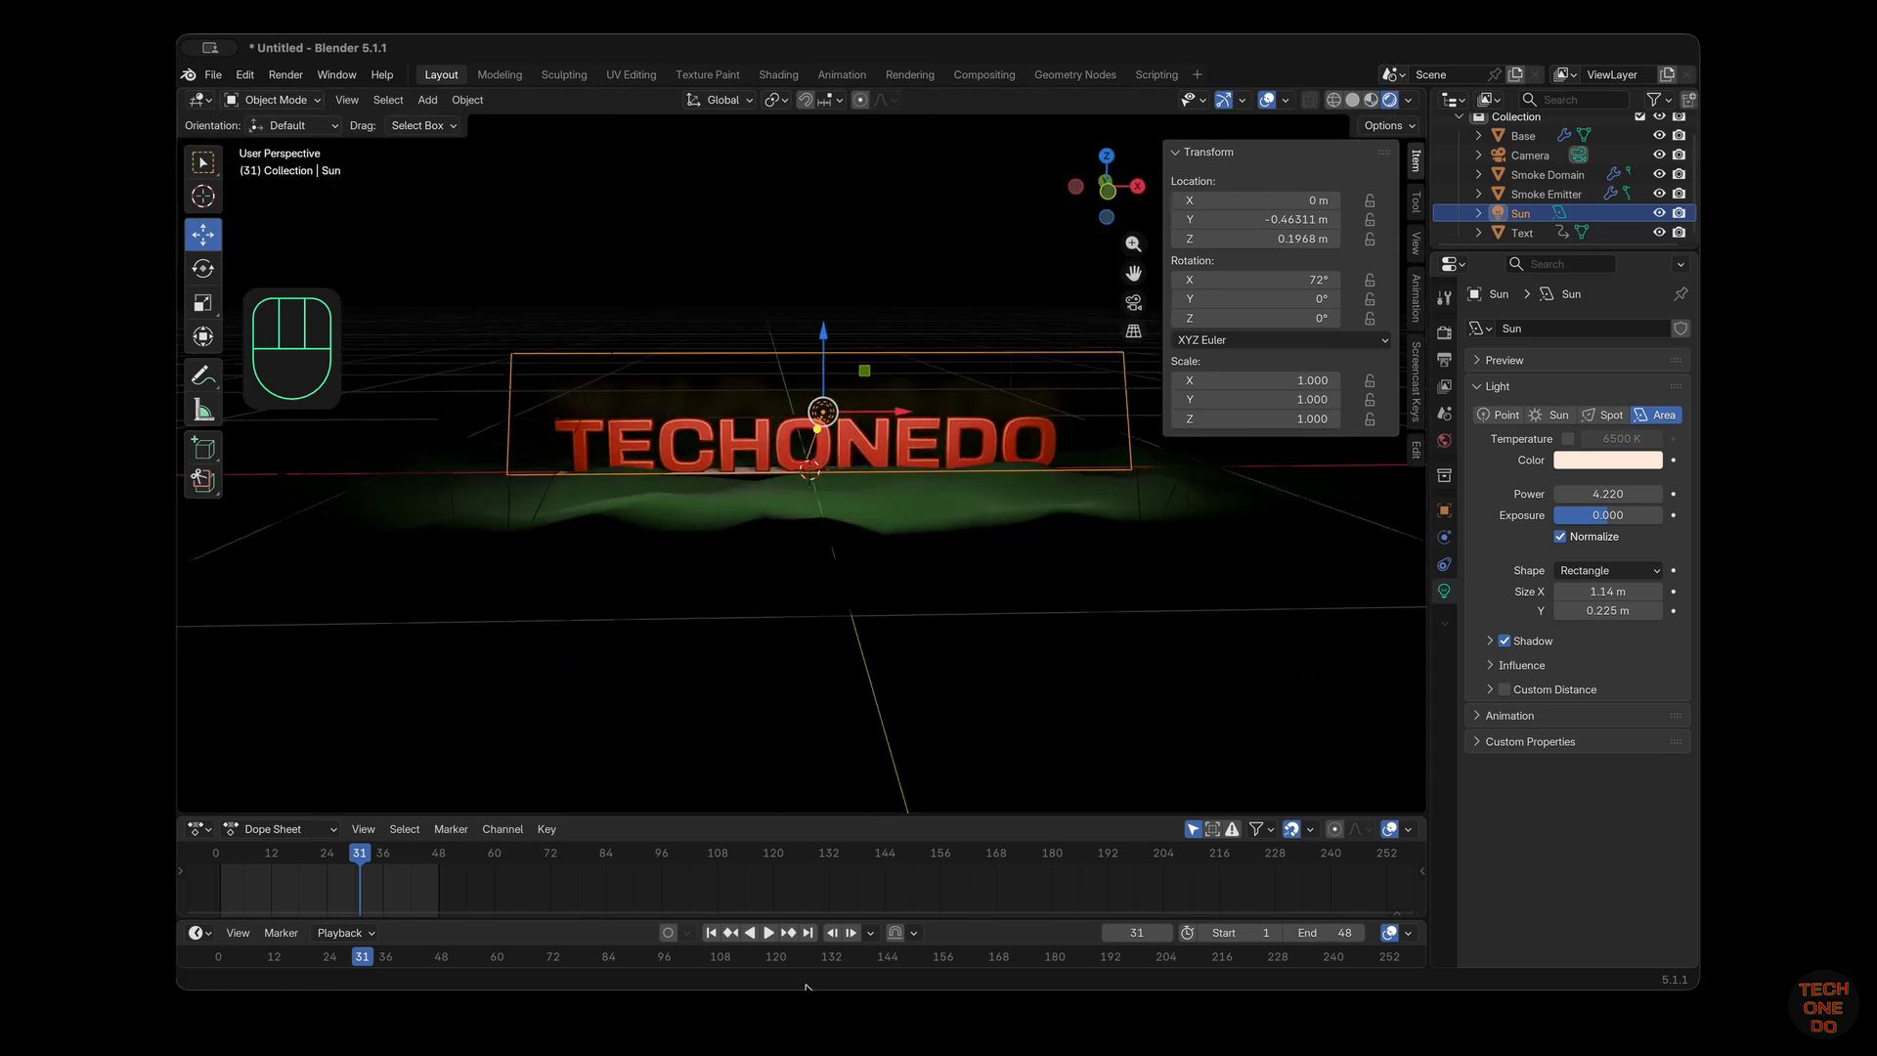
# Play the animation from the first frame, hide the viewport overlays, and replay it through the camera view
pyautogui.click(713, 933)
pyautogui.click(768, 934)
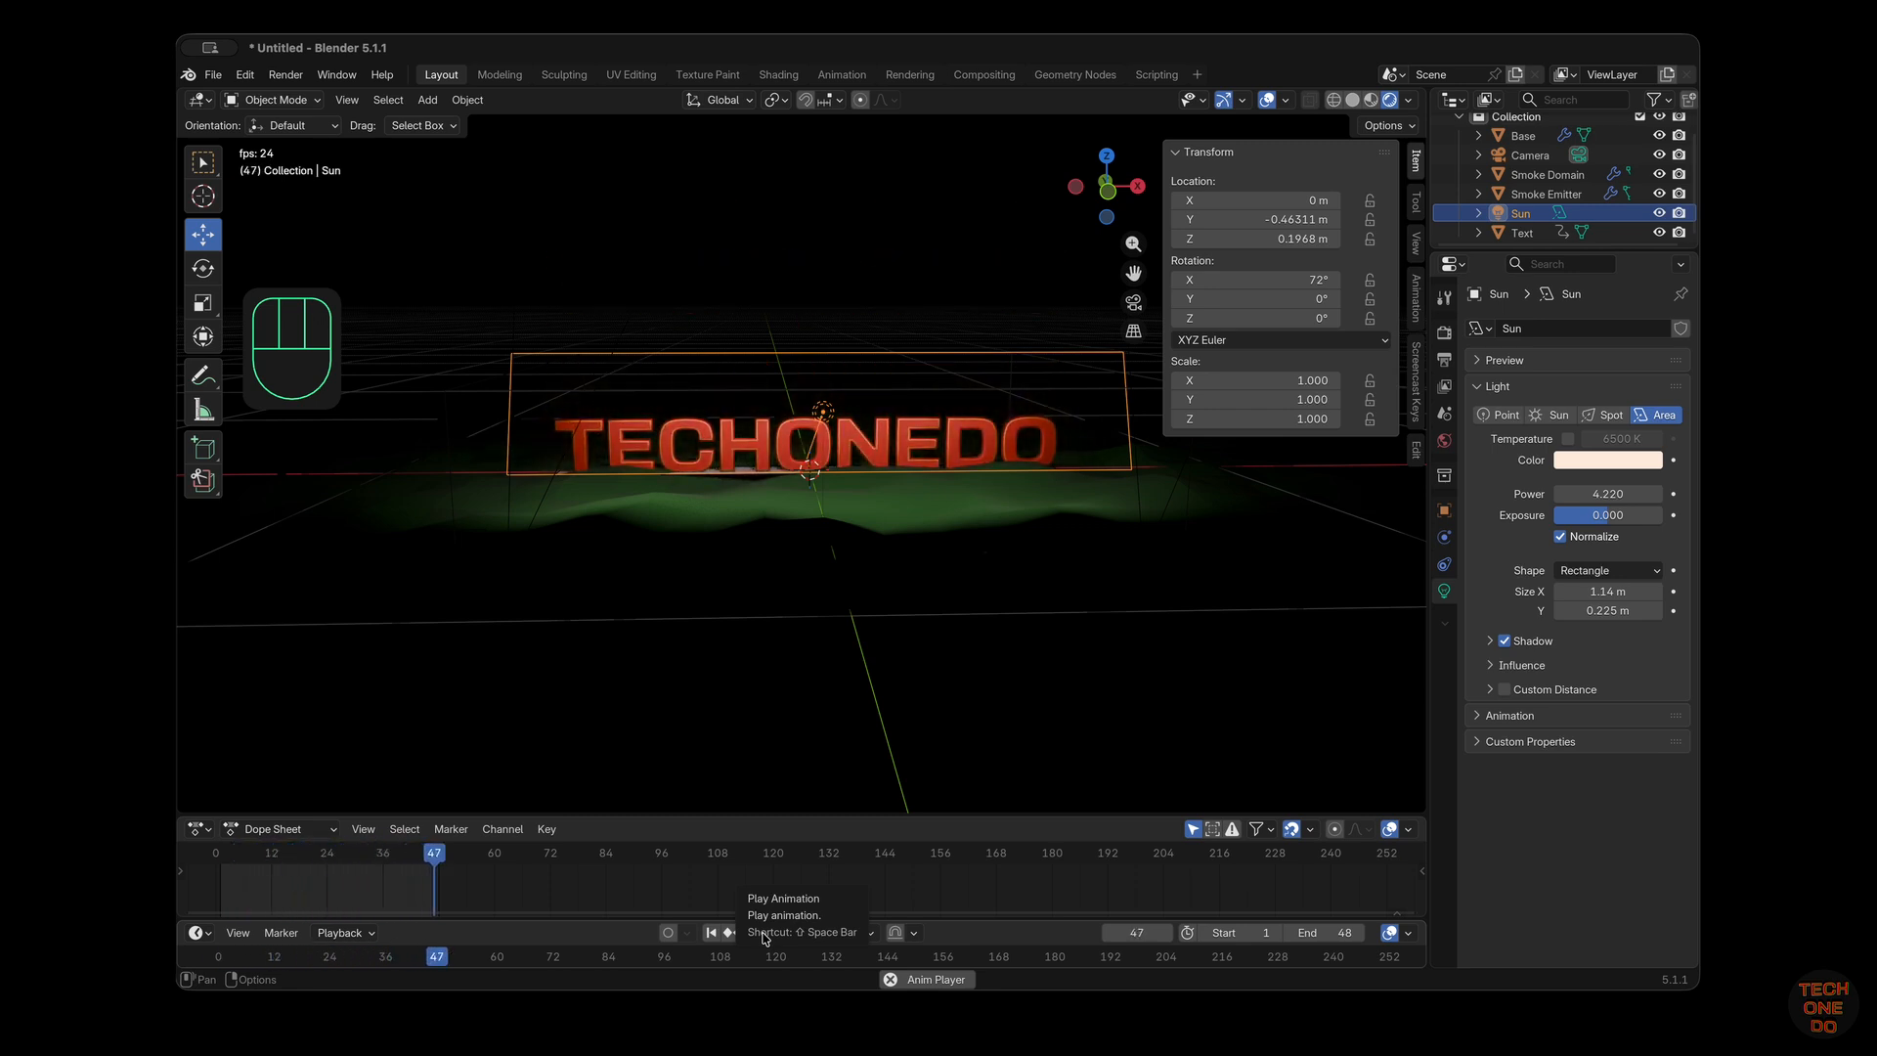
pyautogui.click(754, 933)
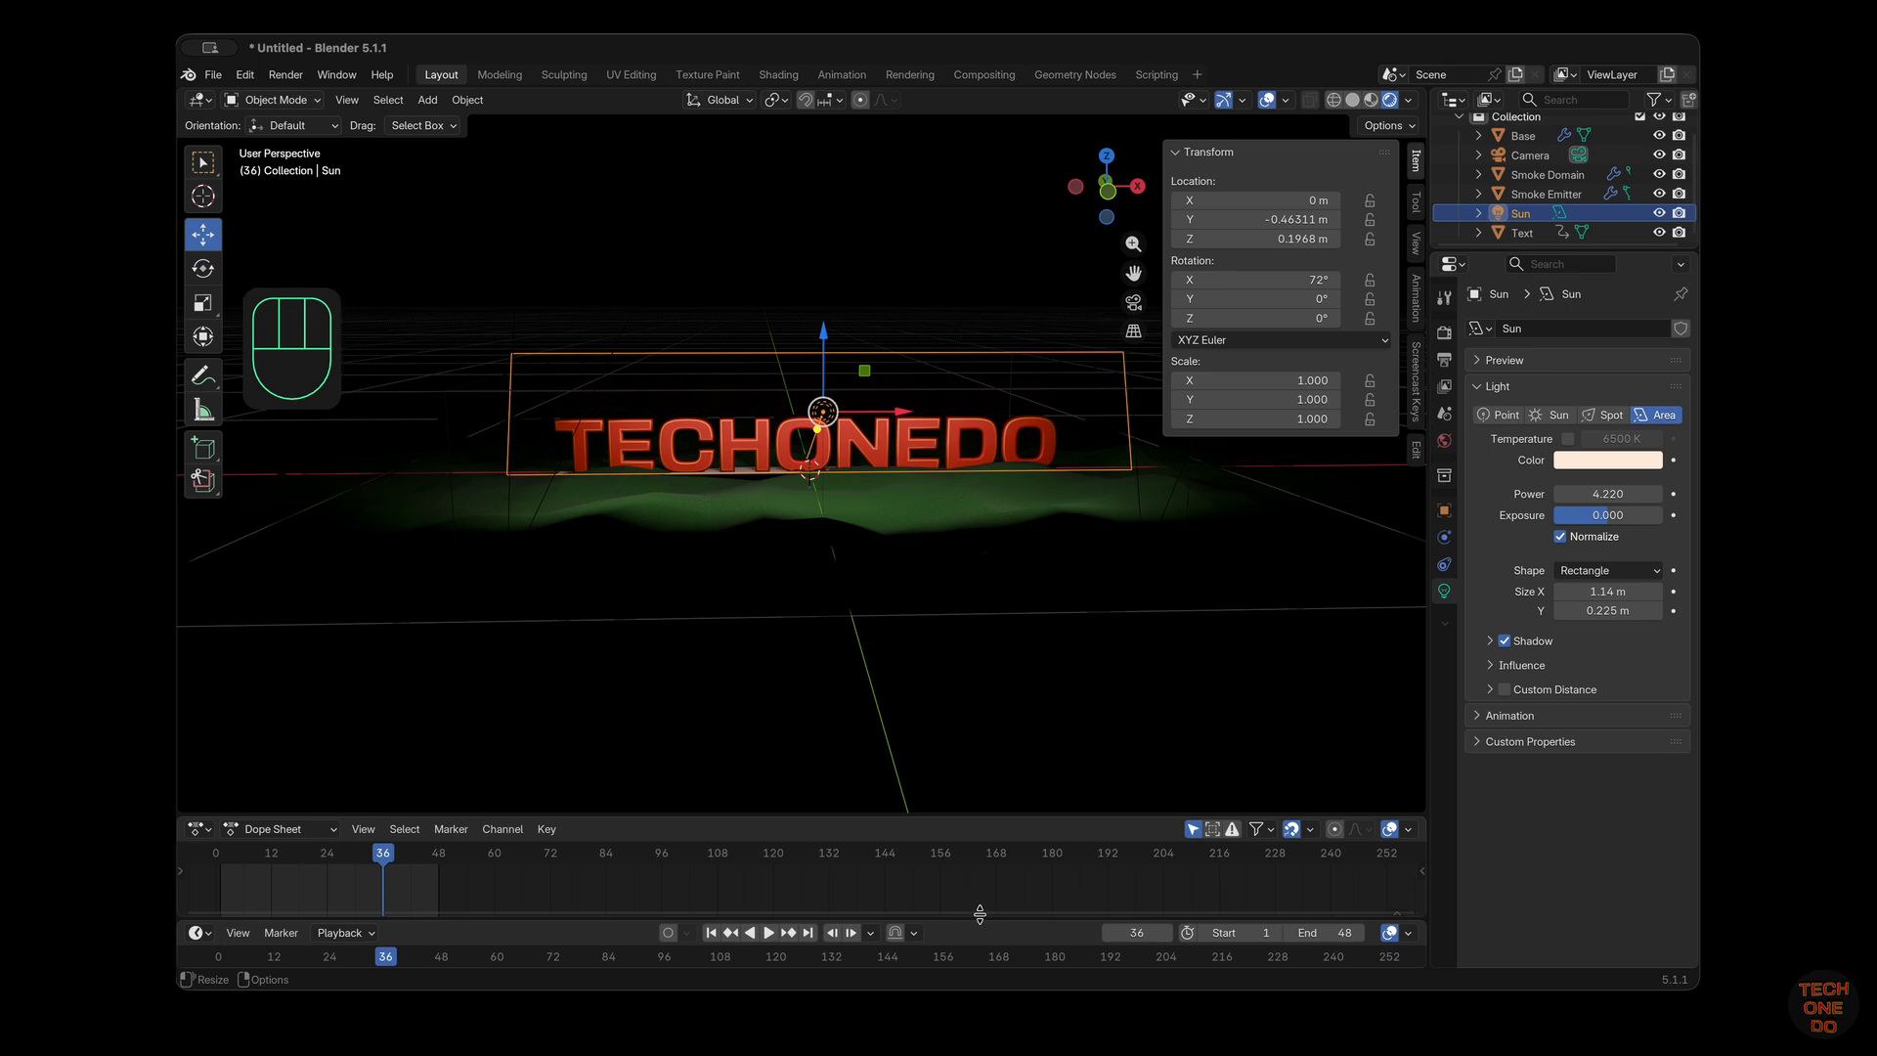
pyautogui.hotkey('shift', 'alt', 'z')
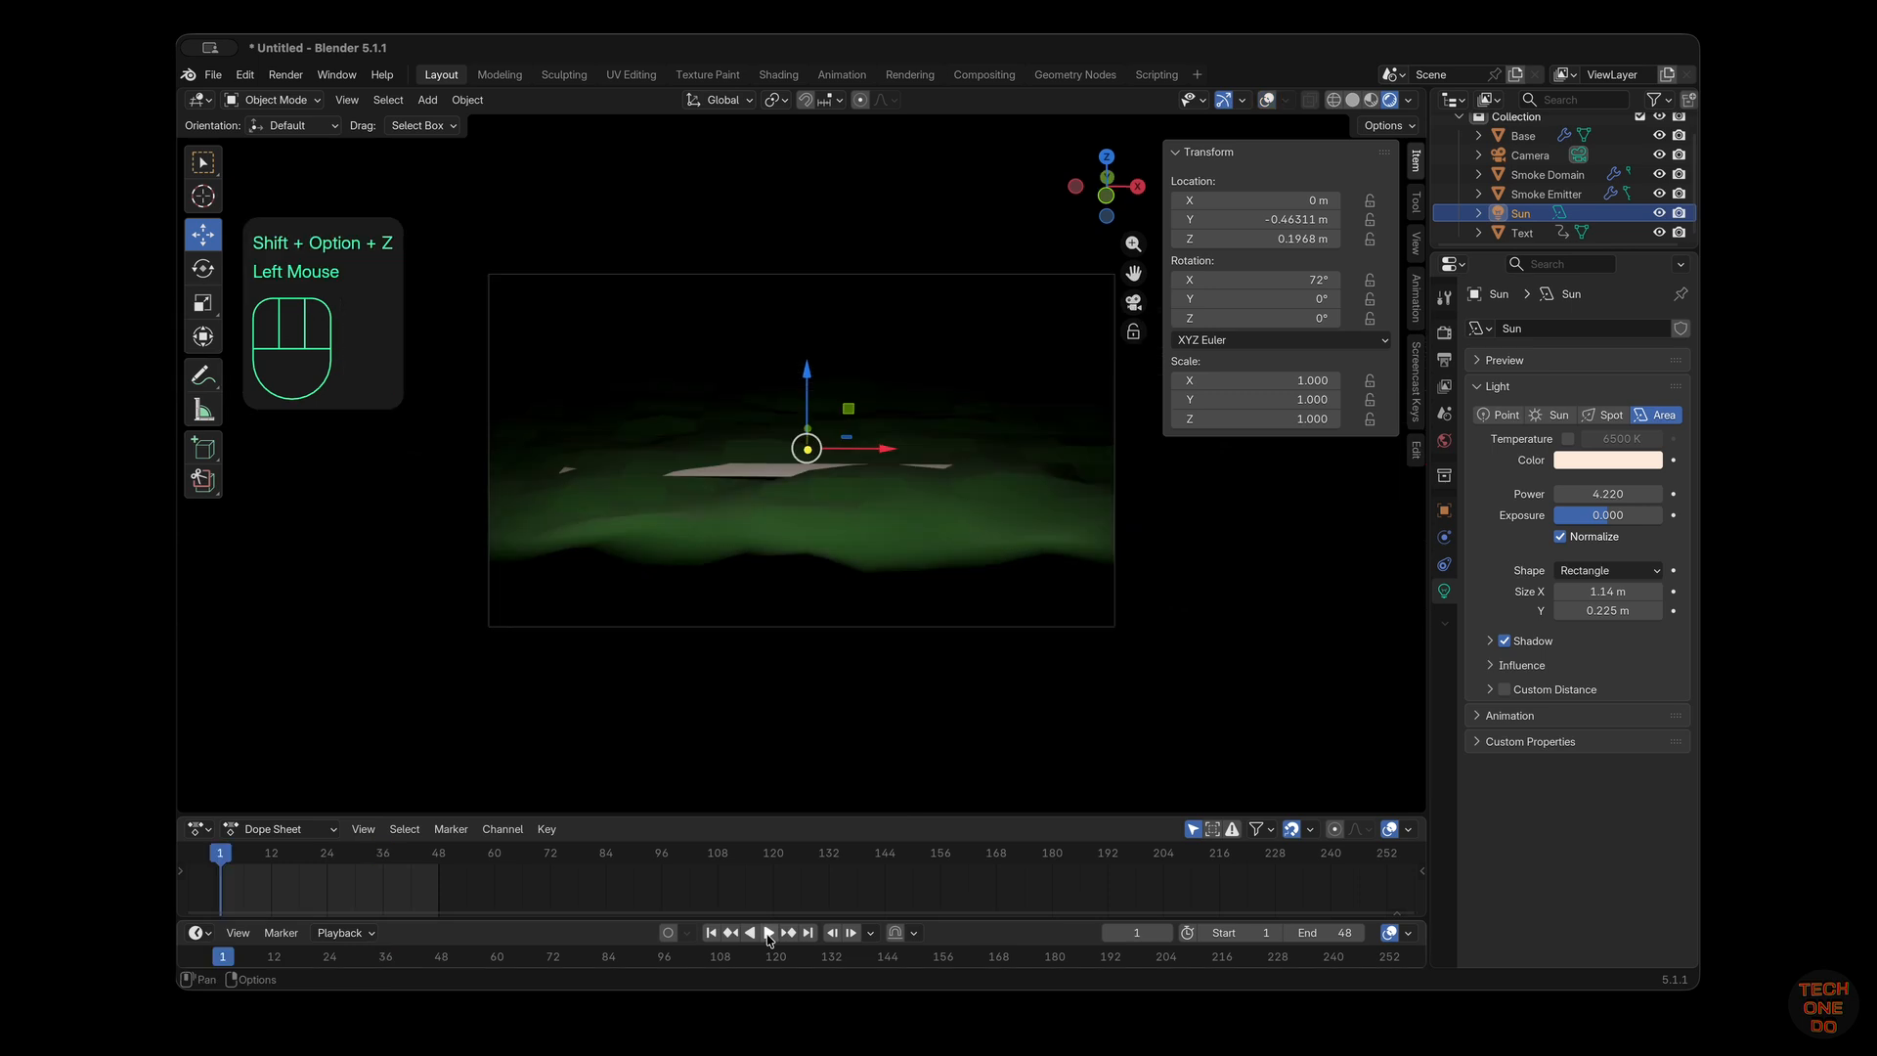
pyautogui.click(767, 934)
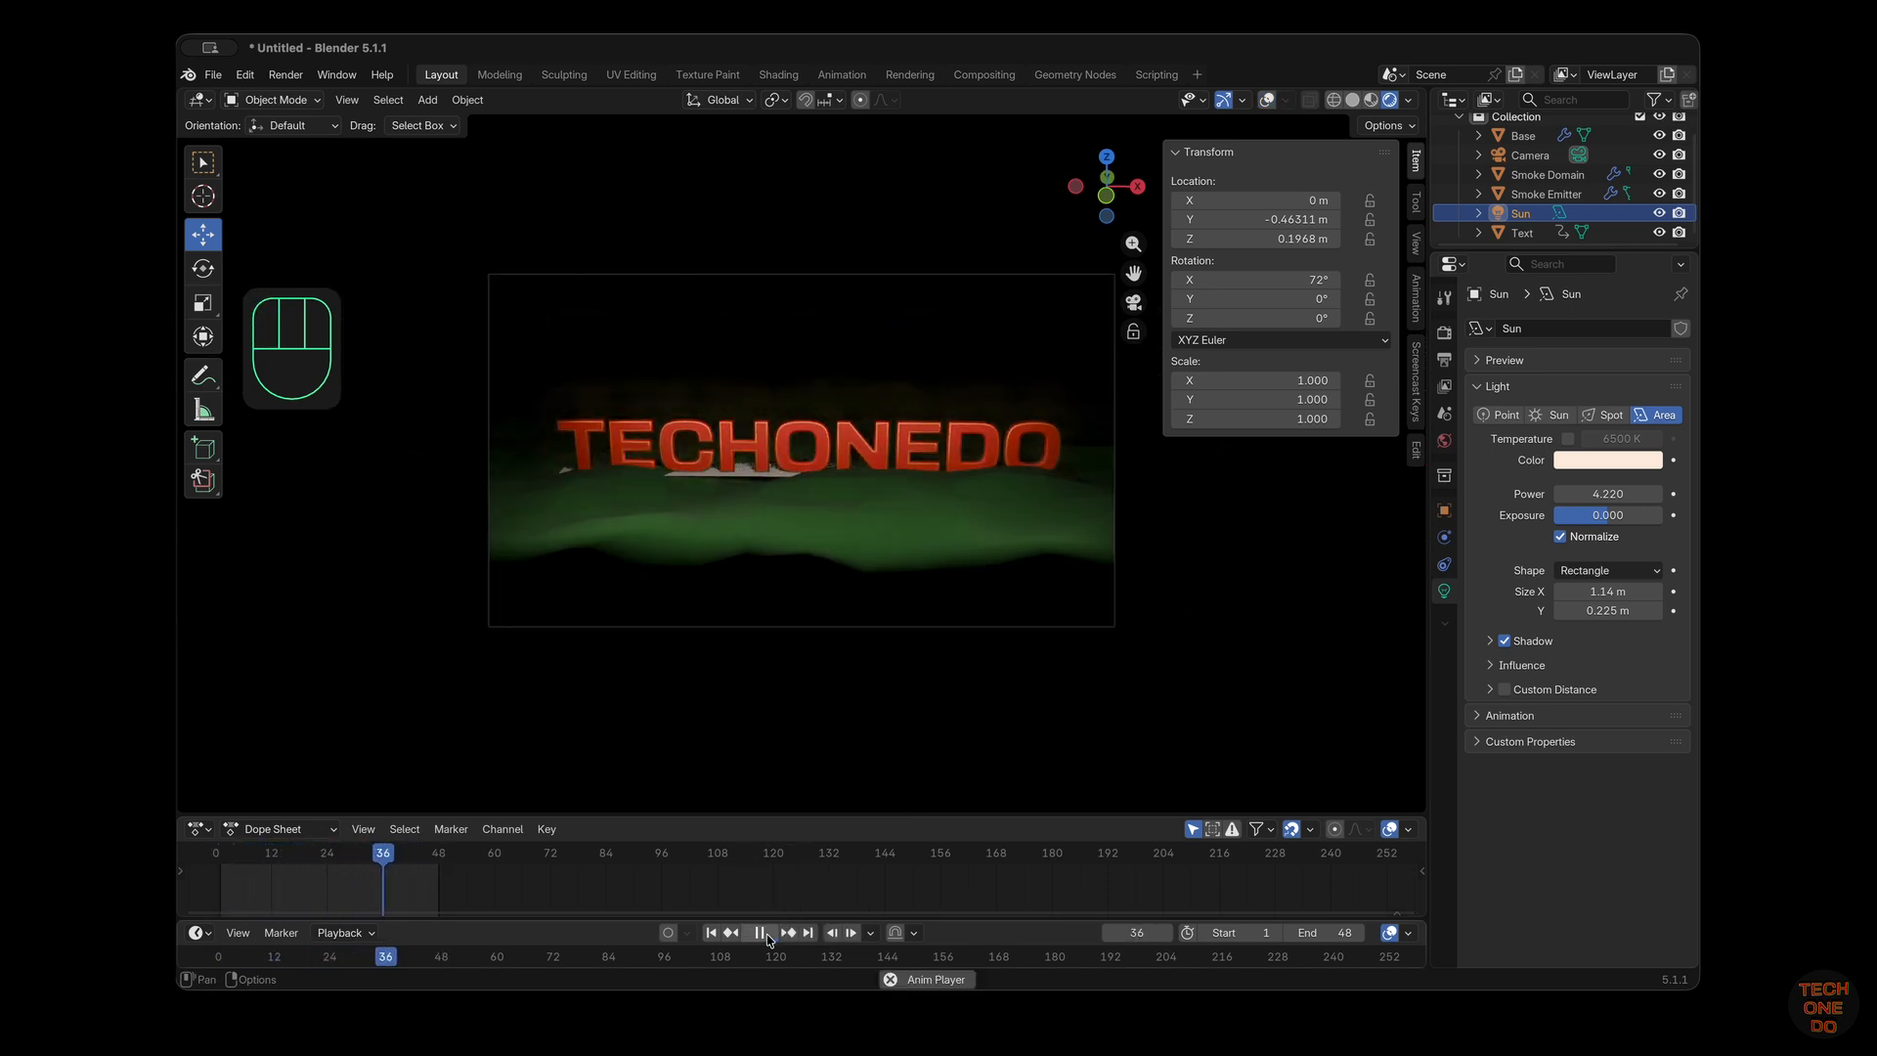
pyautogui.click(760, 933)
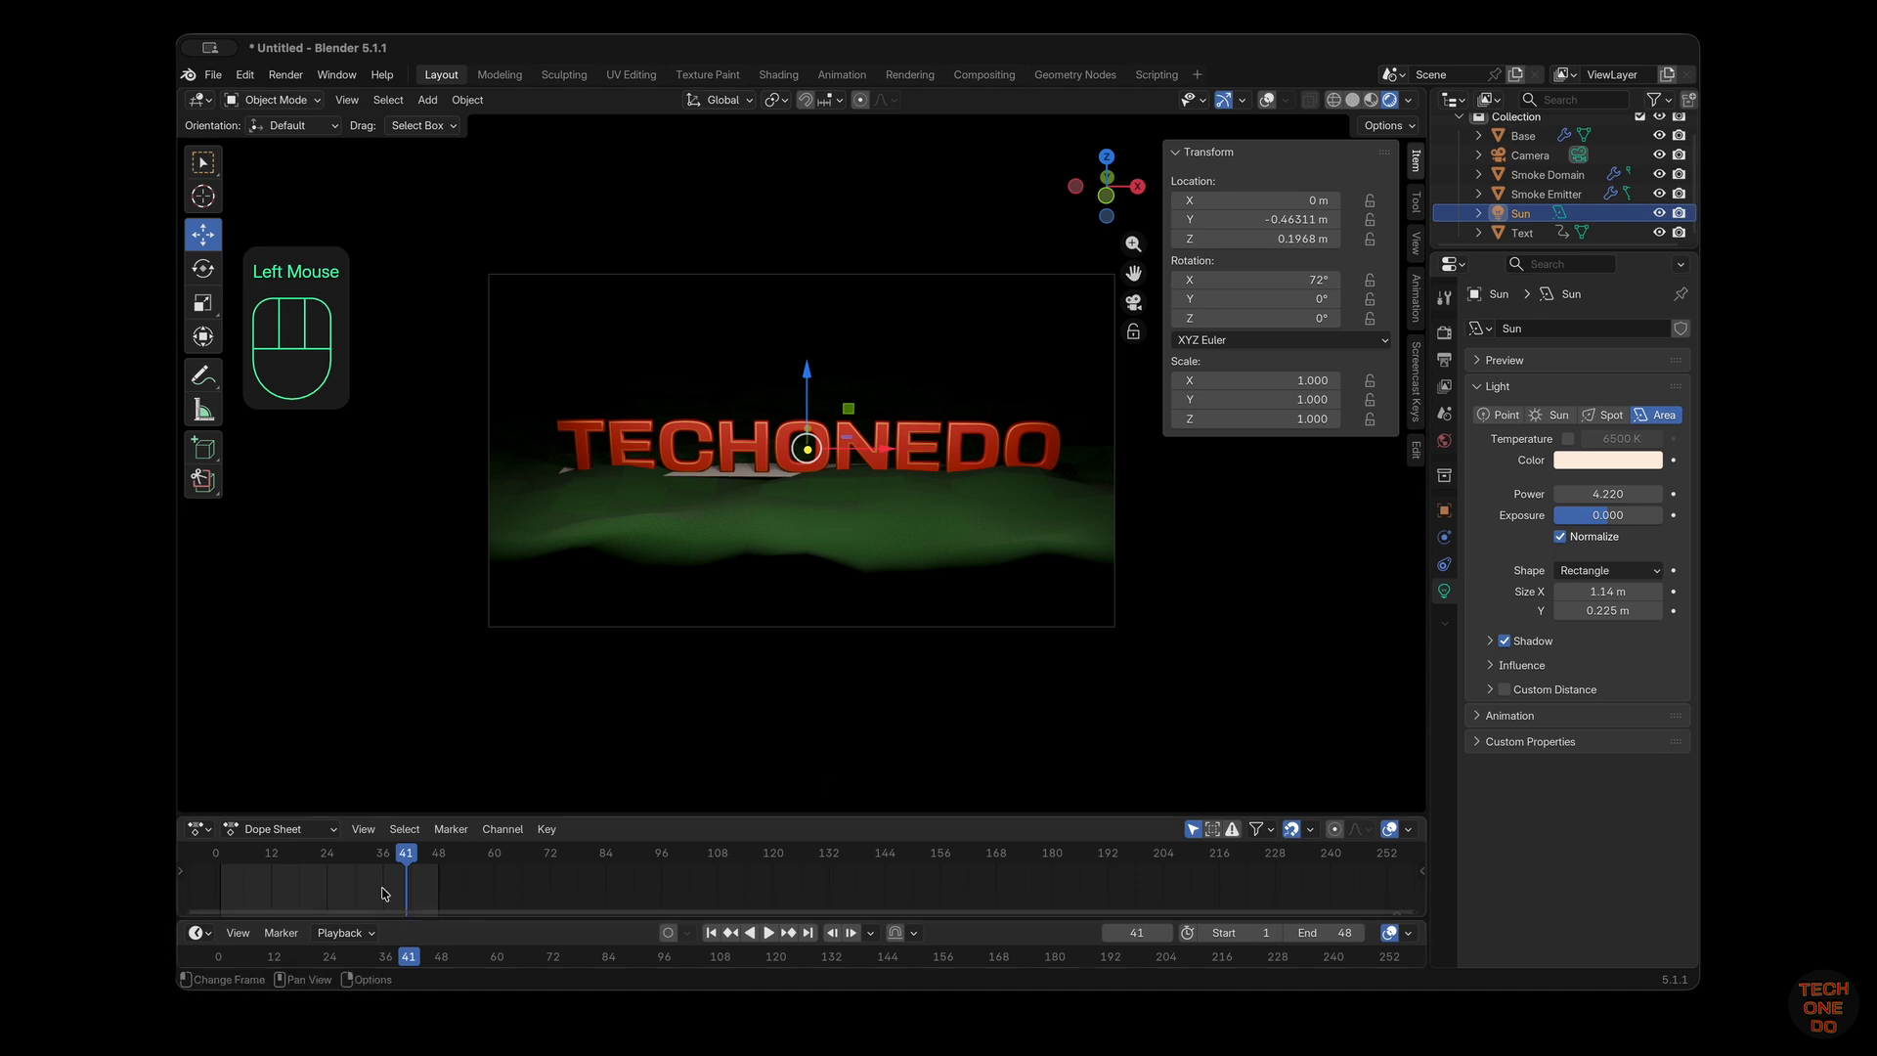
# Go to frame 10, select the Smoke Emitter plane showing through the ground, and review its fluid flow settings
pyautogui.moveTo(408, 854); pyautogui.dragTo(262, 858)
pyautogui.click(762, 480)
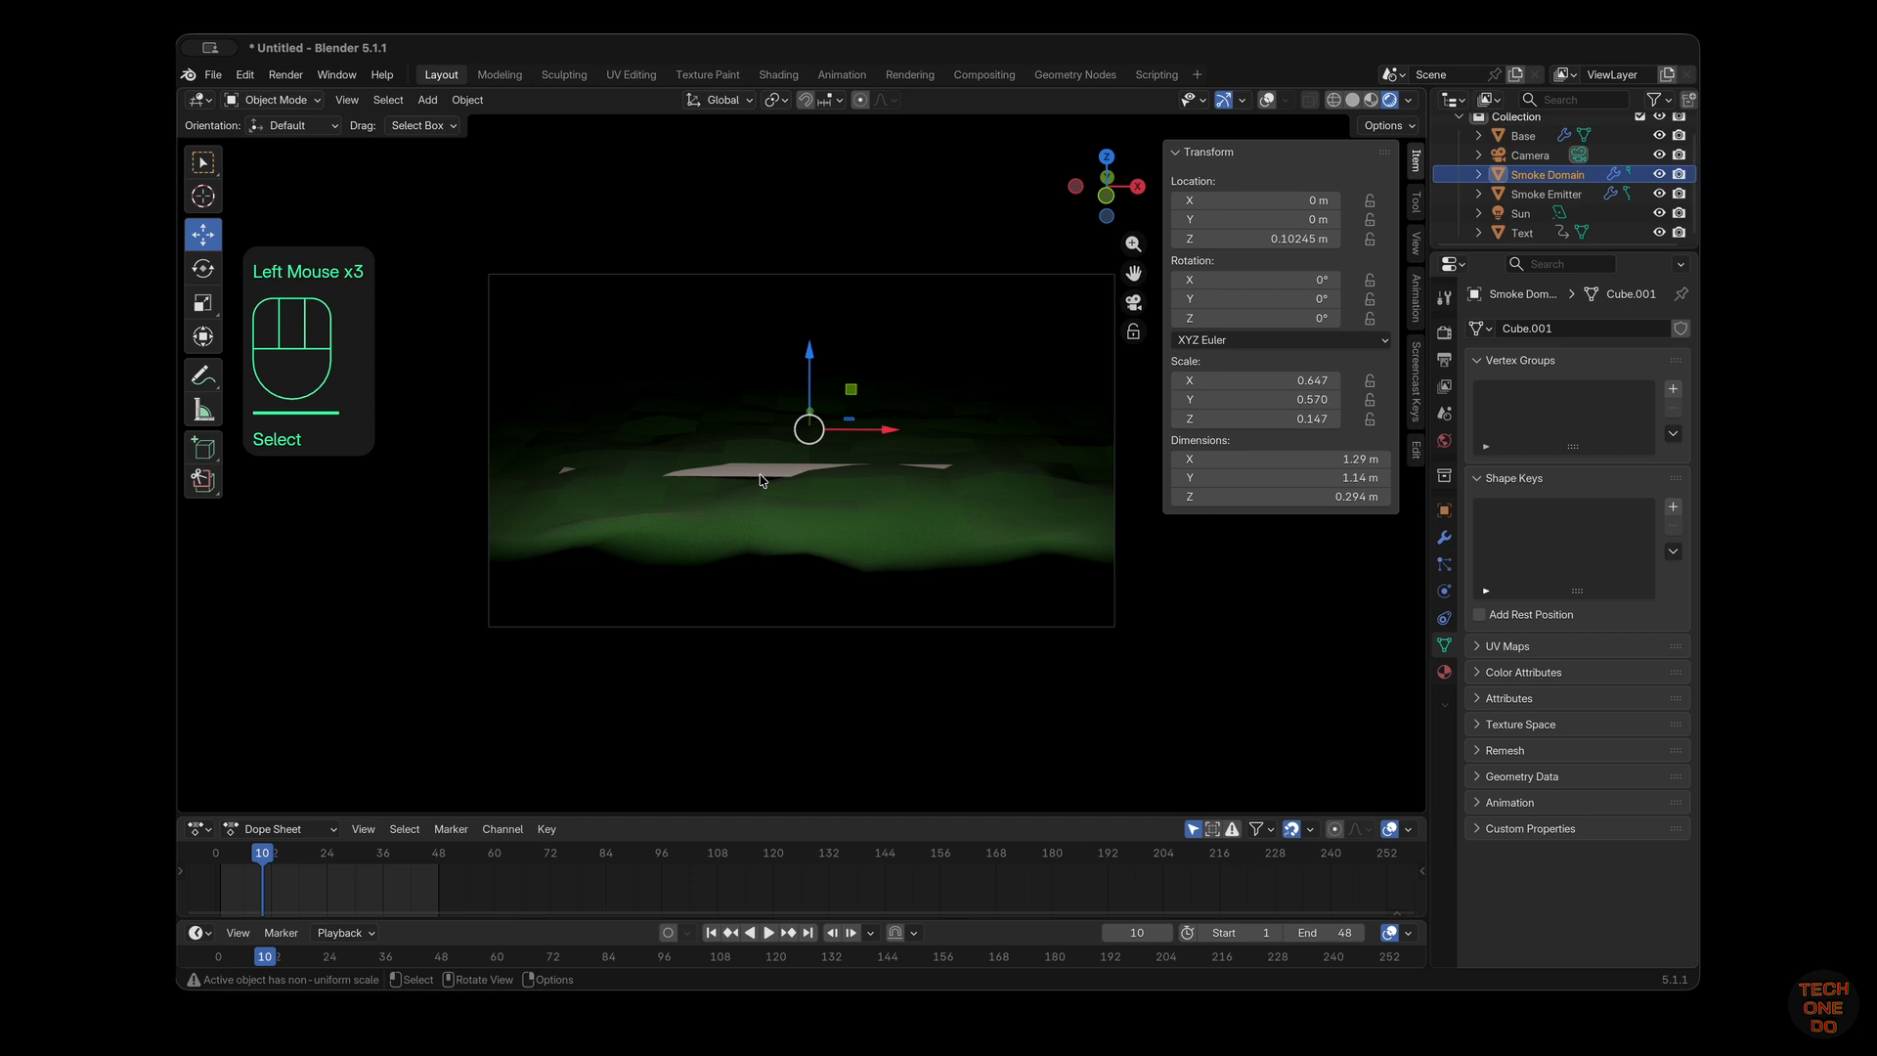
pyautogui.doubleClick(761, 480)
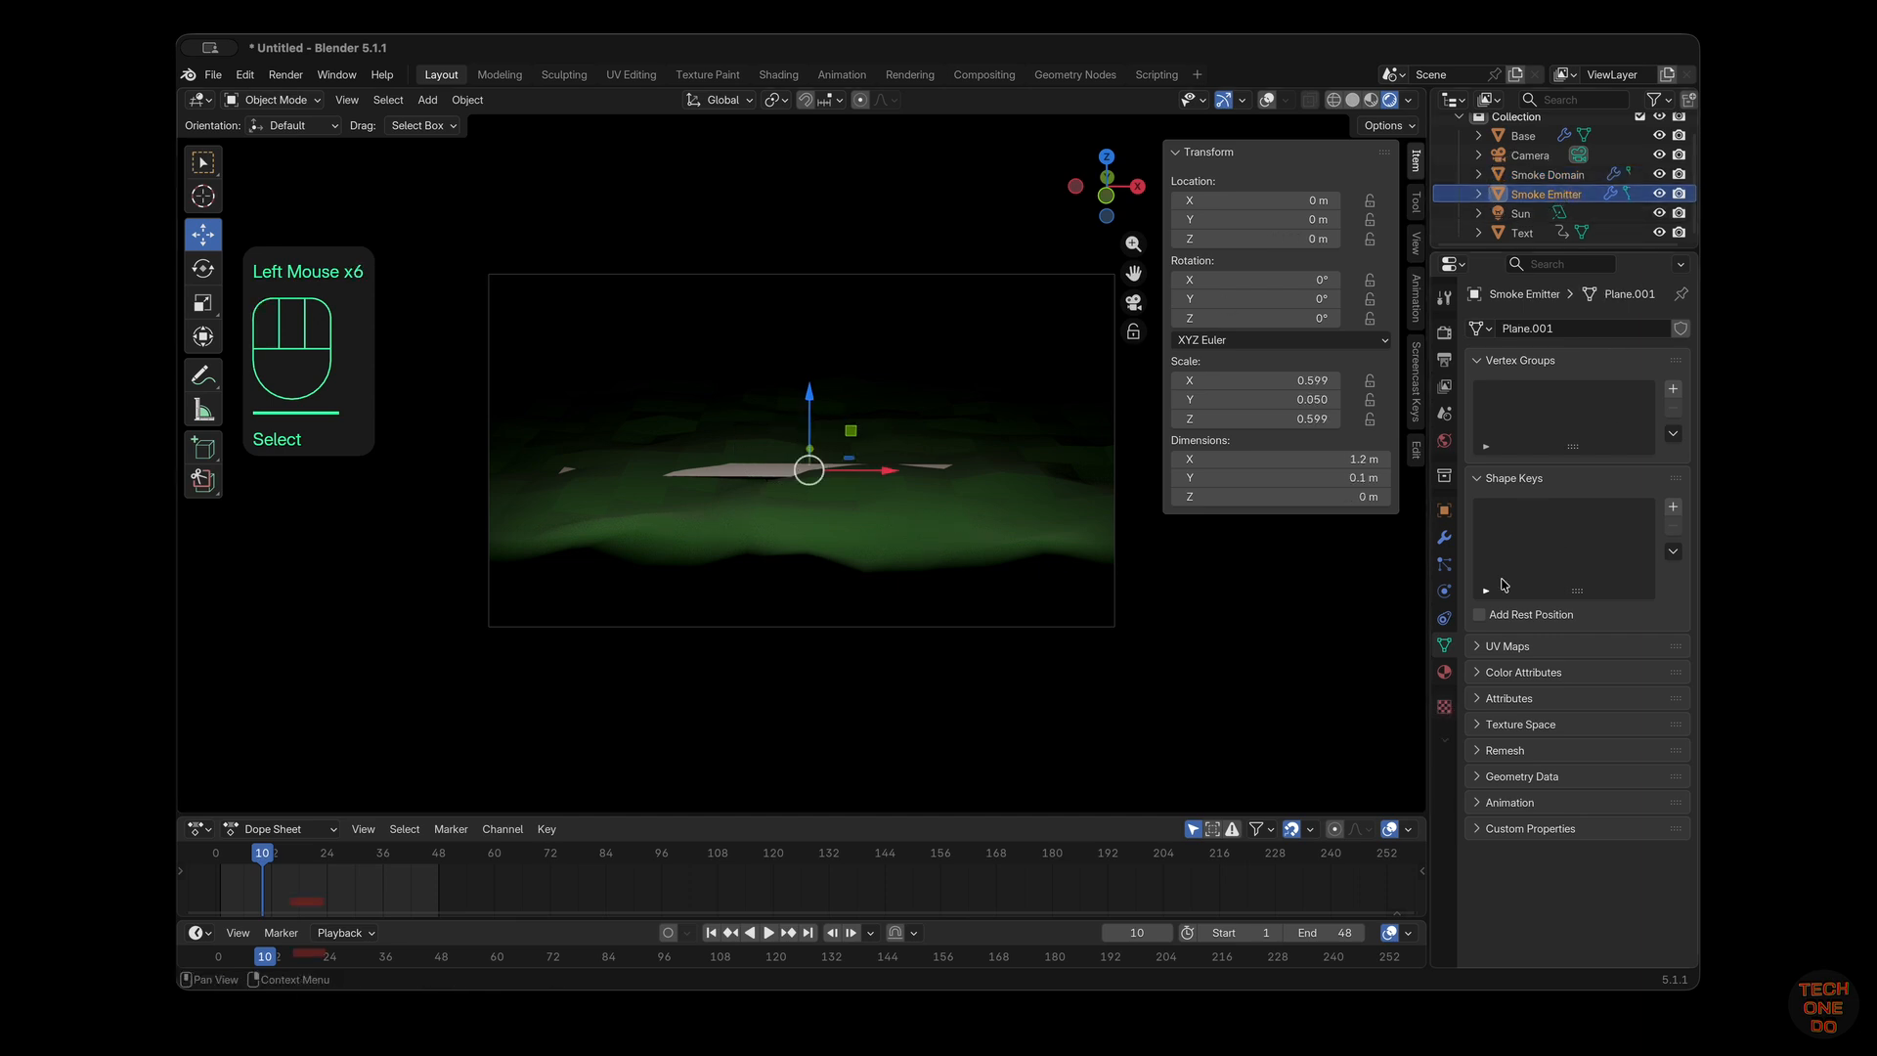
pyautogui.click(1443, 590)
pyautogui.scroll(-1, 1530, 758)
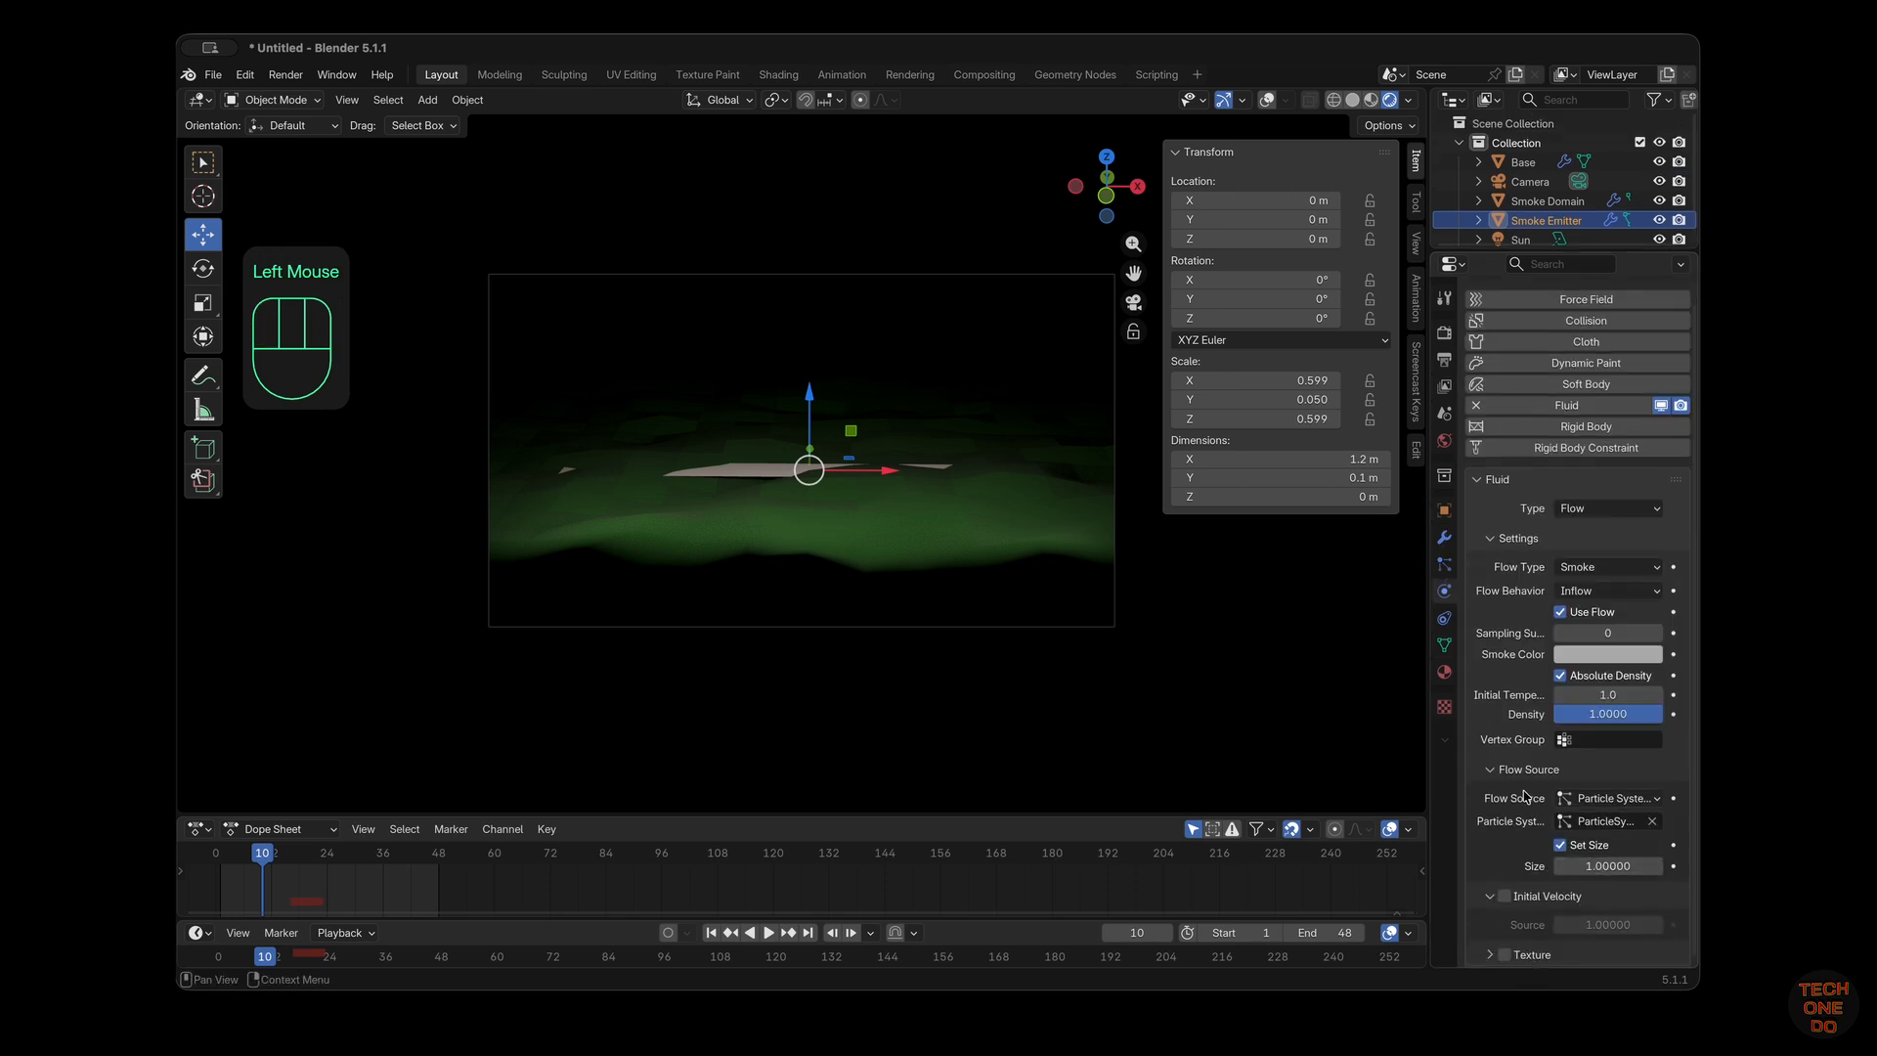
pyautogui.scroll(1, 1504, 790)
pyautogui.scroll(-1, 1505, 789)
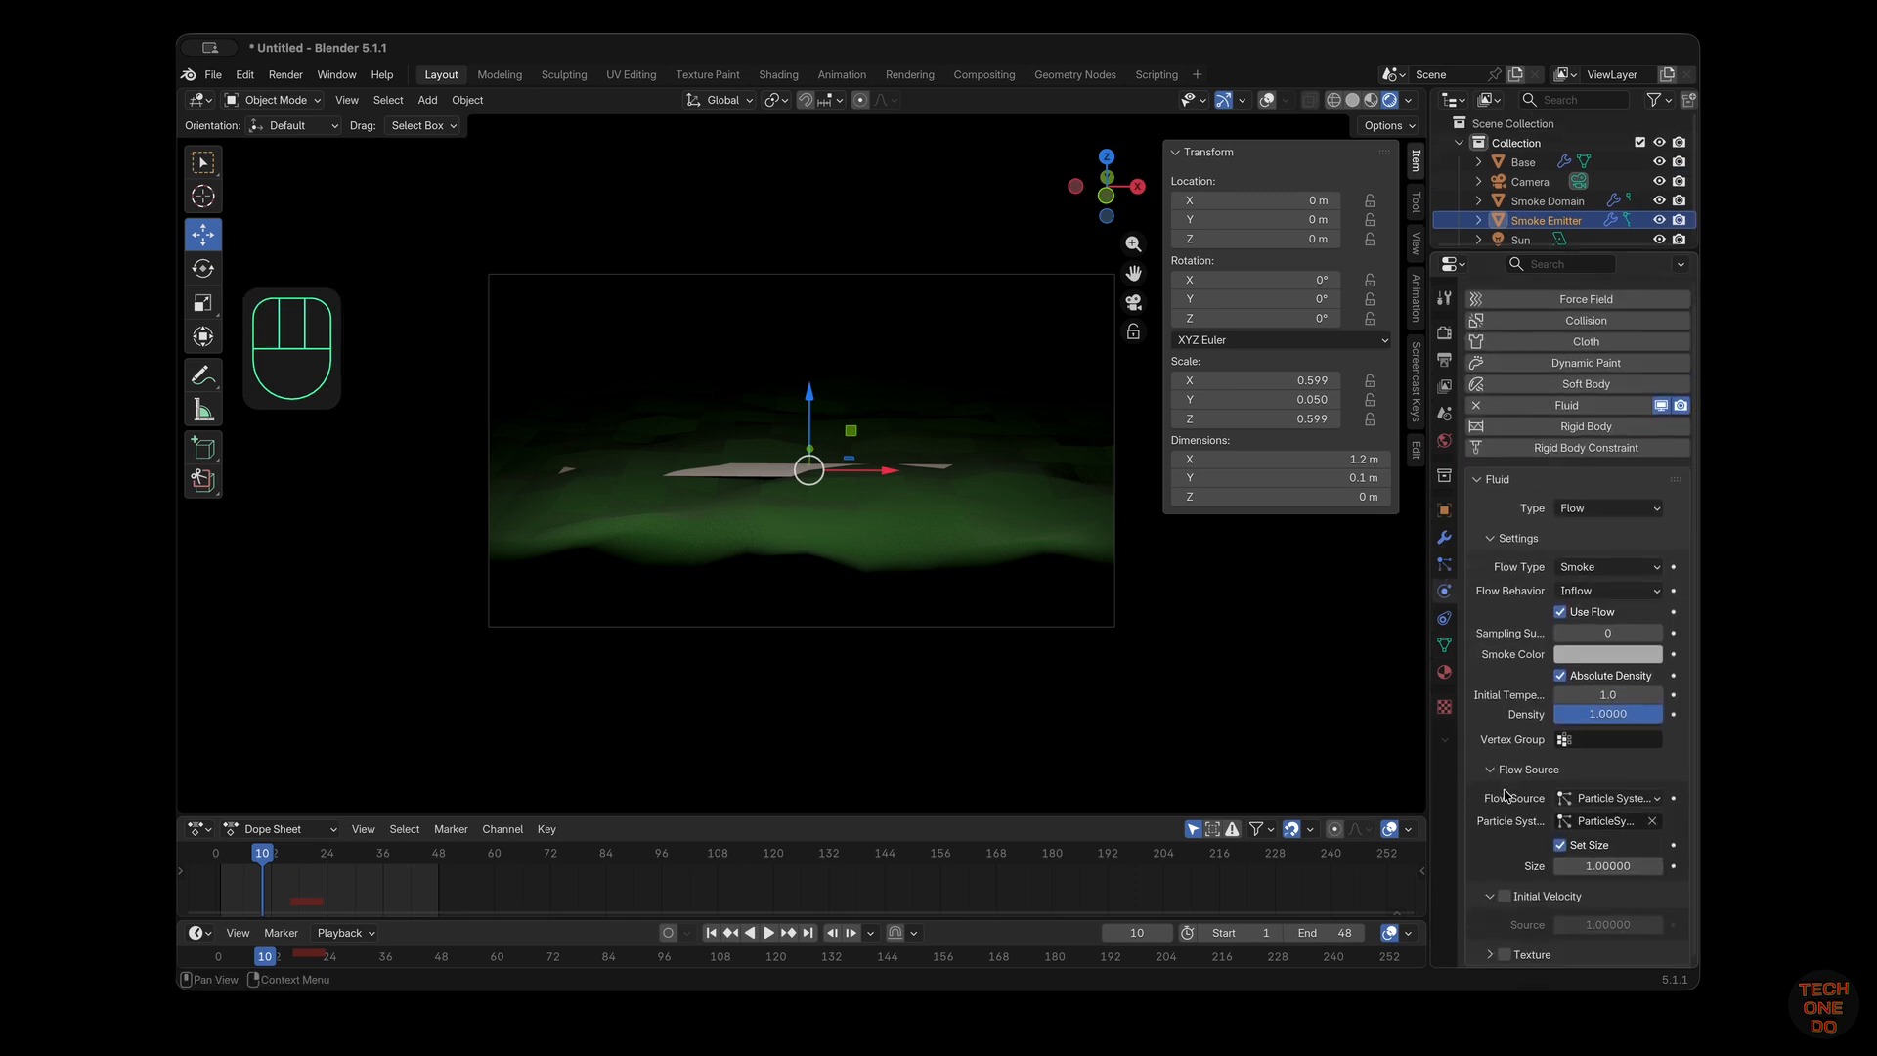
# Review the Smoke Emitter's particle system settings down to the available Render As types, collapsing the Cache section
pyautogui.click(1444, 564)
pyautogui.scroll(-1, 1545, 725)
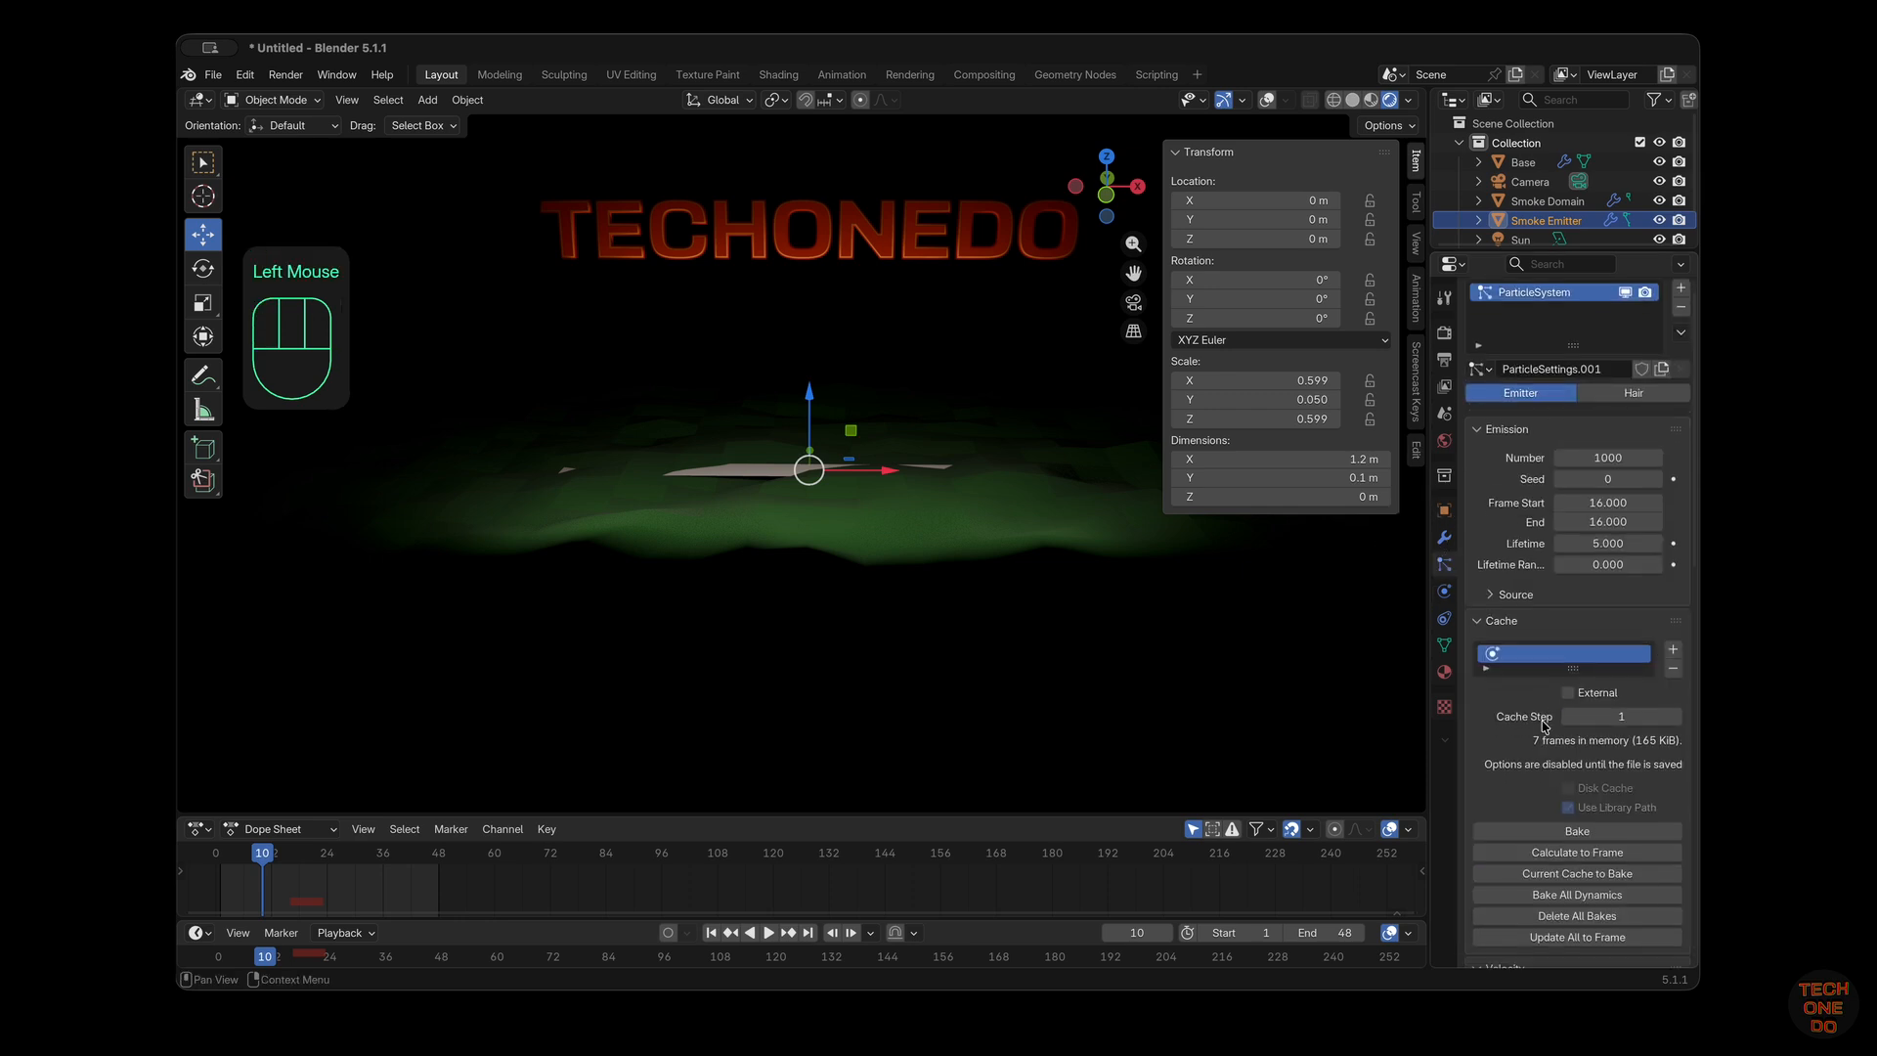
pyautogui.click(1477, 623)
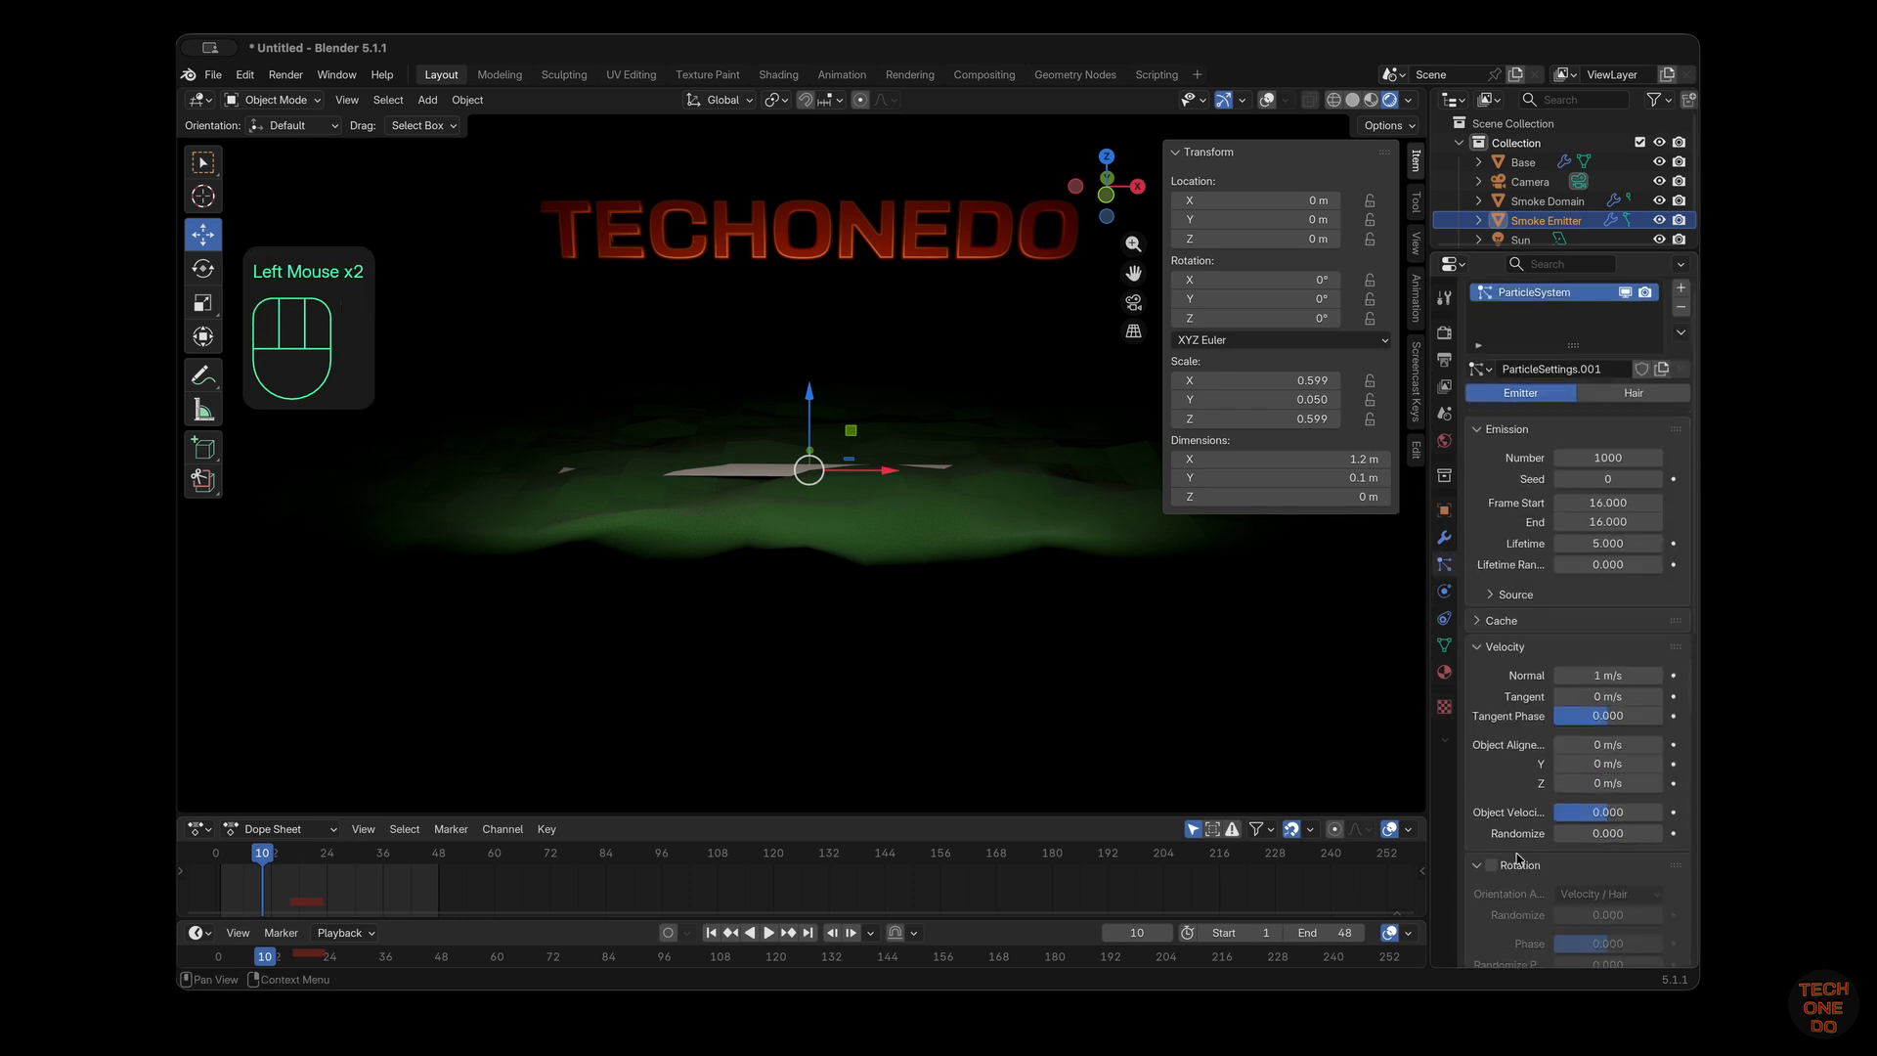
pyautogui.scroll(-12, 1517, 858)
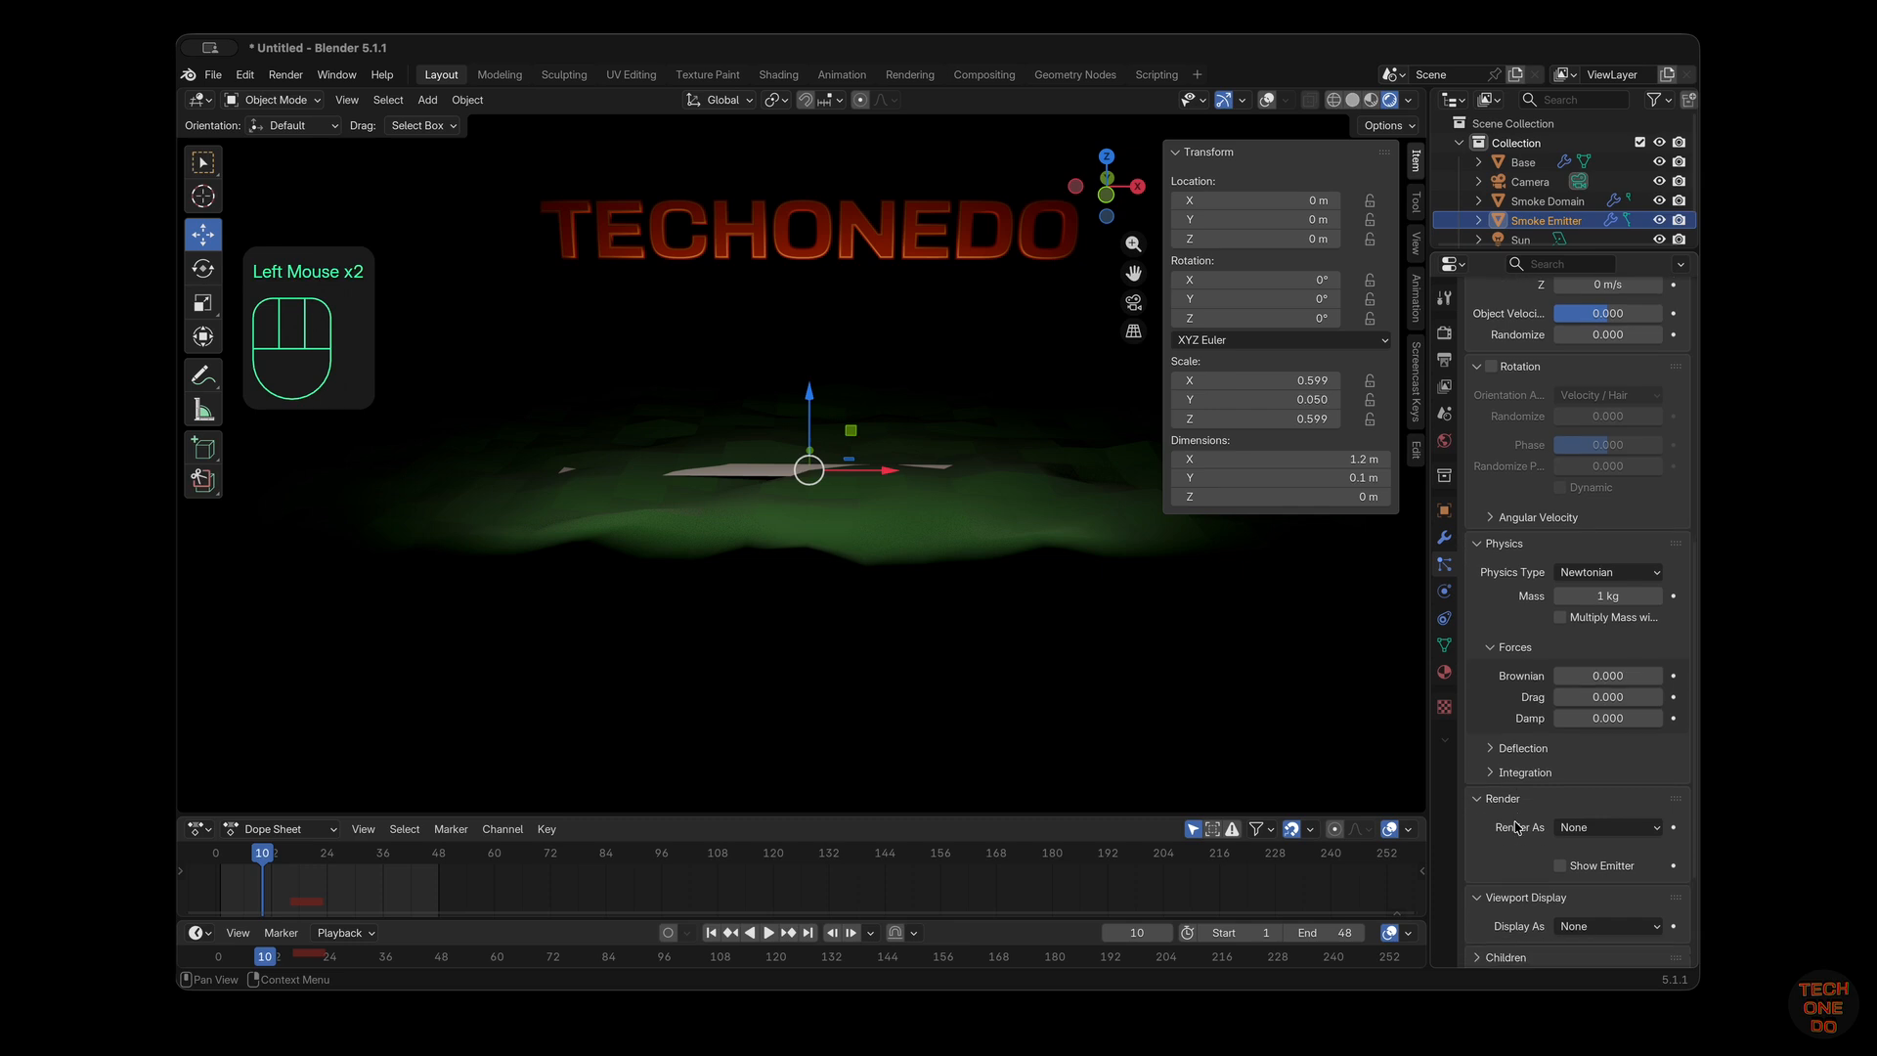
pyautogui.scroll(-4, 1601, 717)
pyautogui.click(1641, 672)
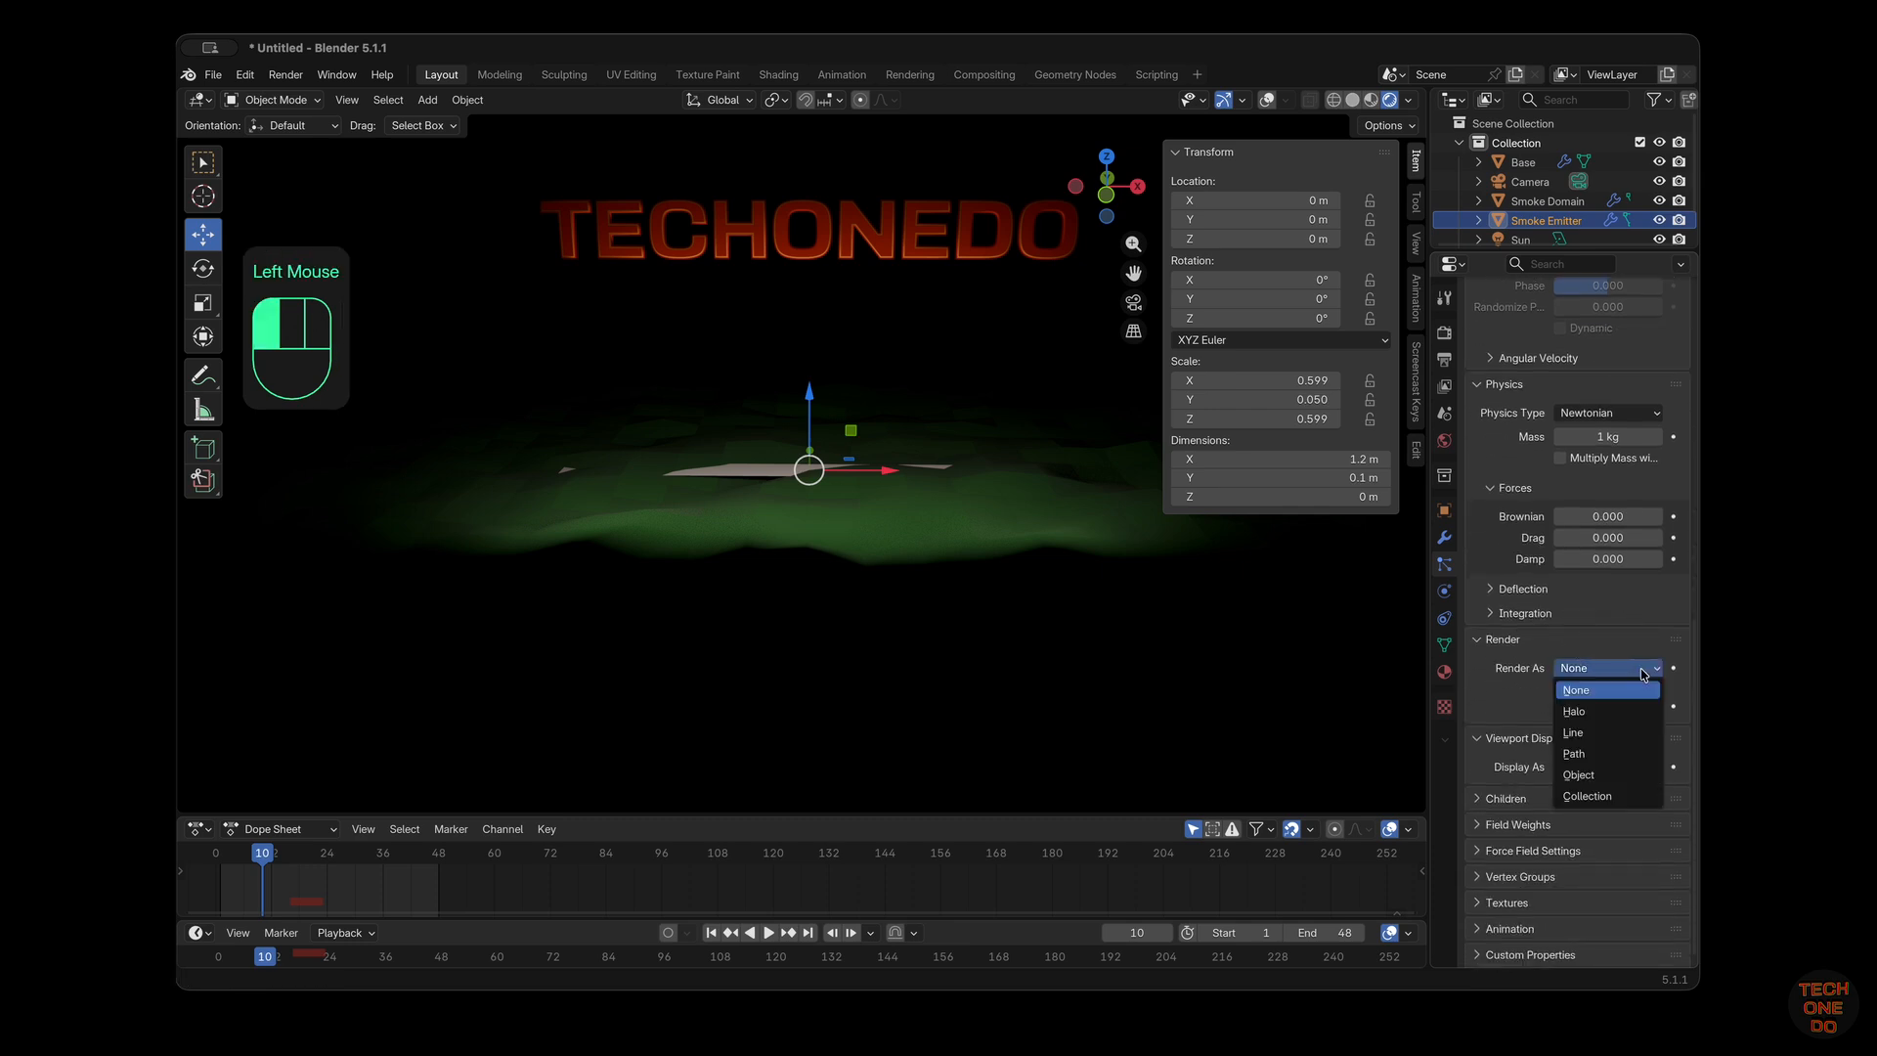
pyautogui.click(1642, 673)
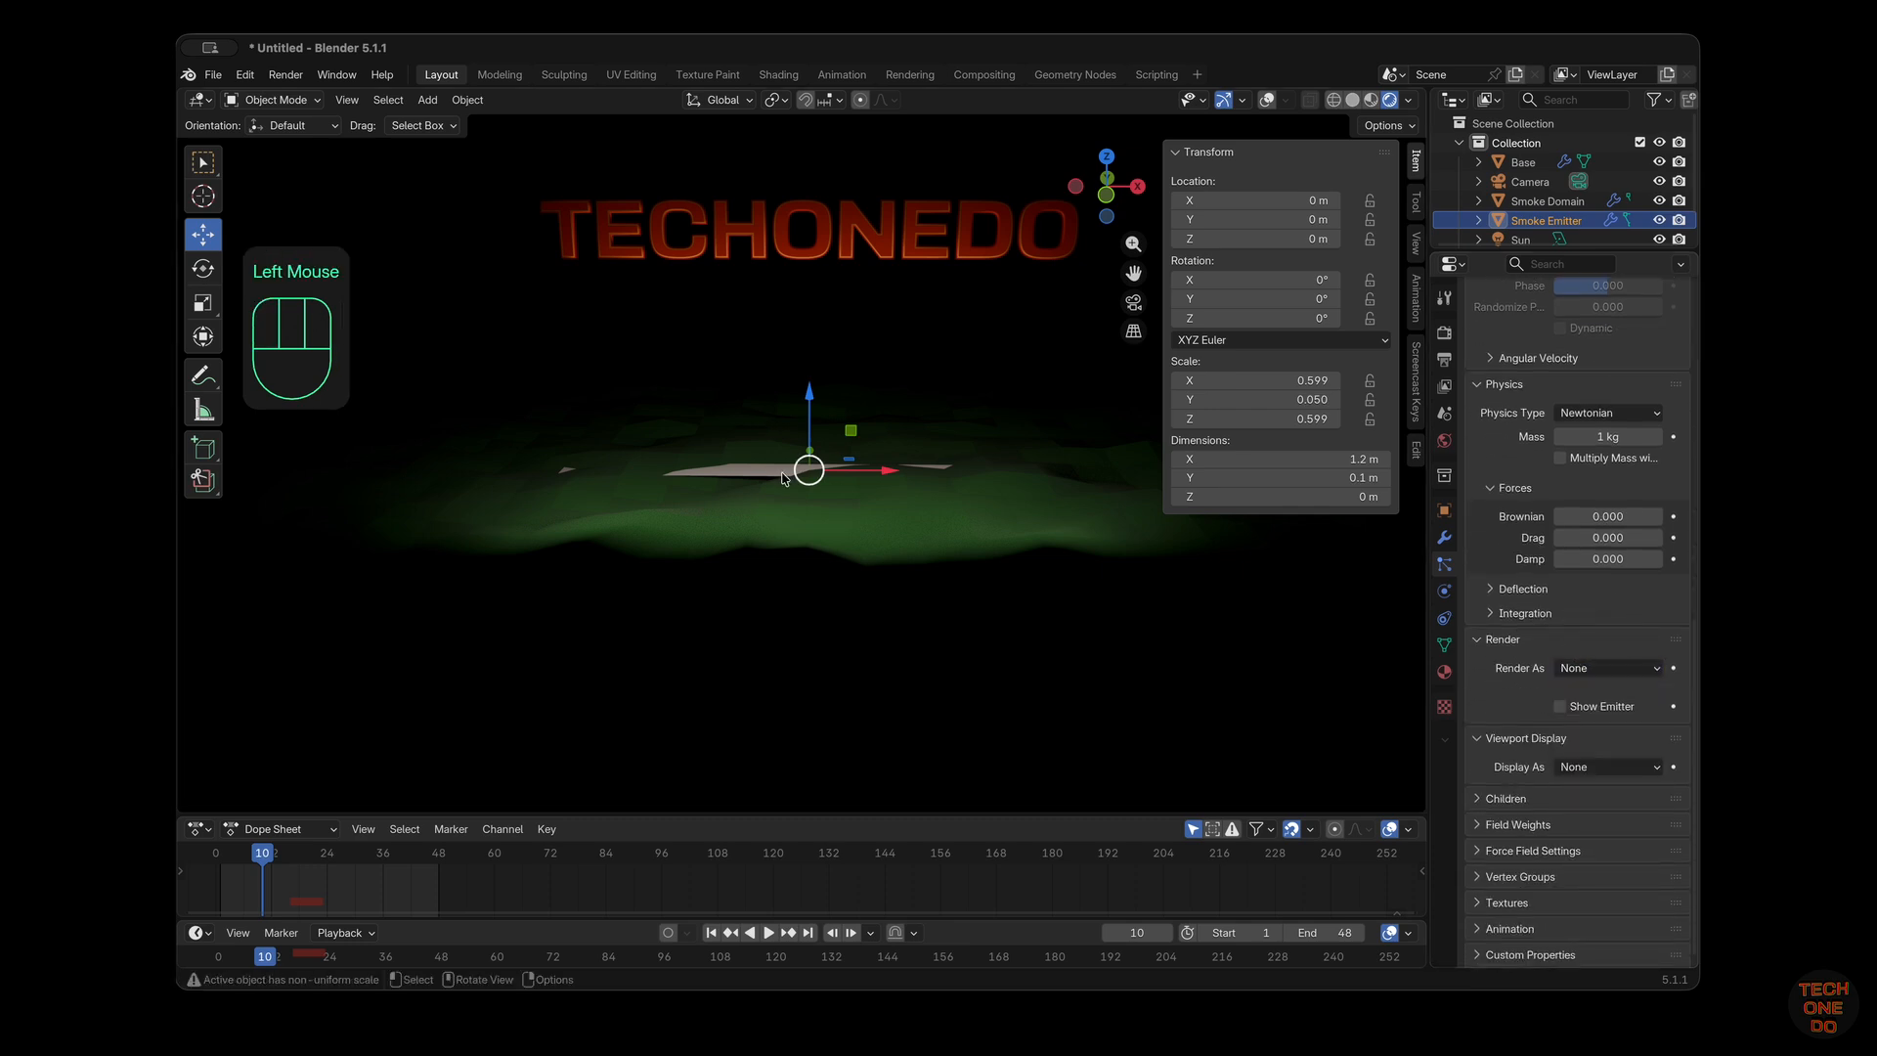
# Render a still image of frame 10 and return the viewport to the camera view
pyautogui.click(285, 75)
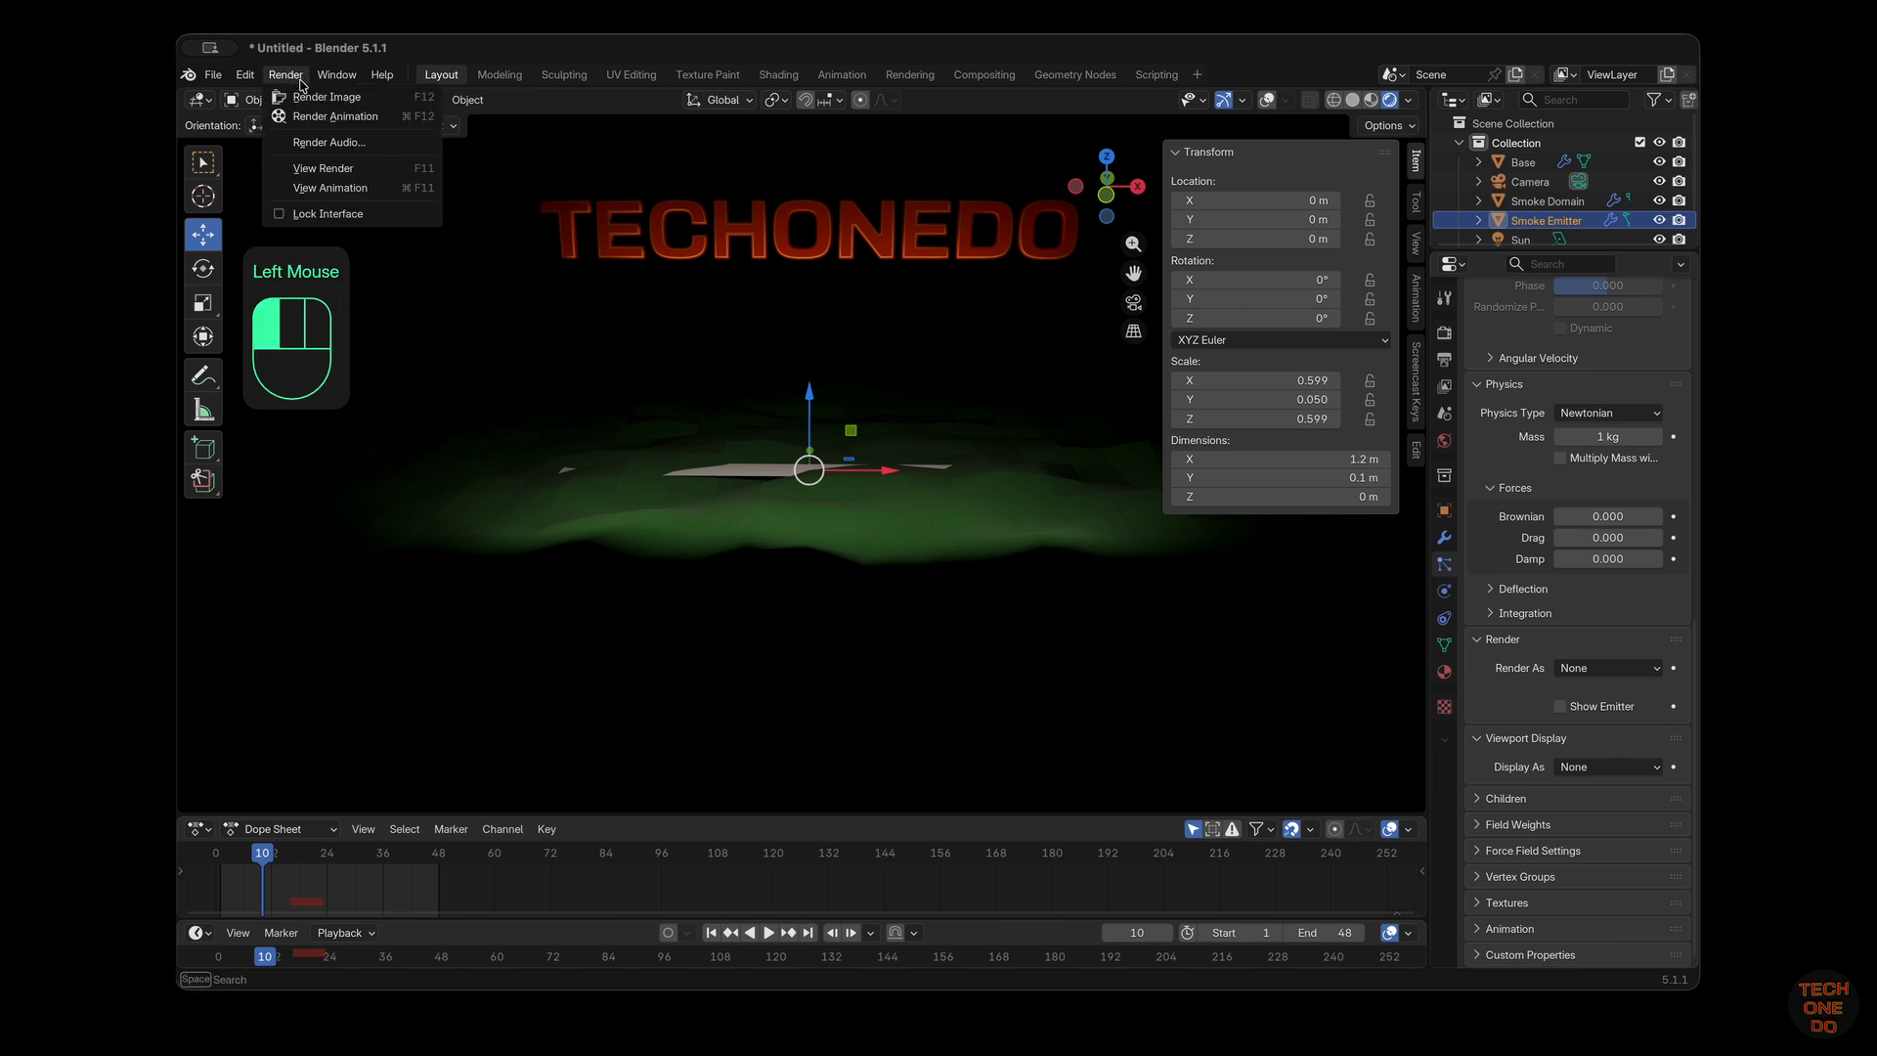
pyautogui.click(319, 98)
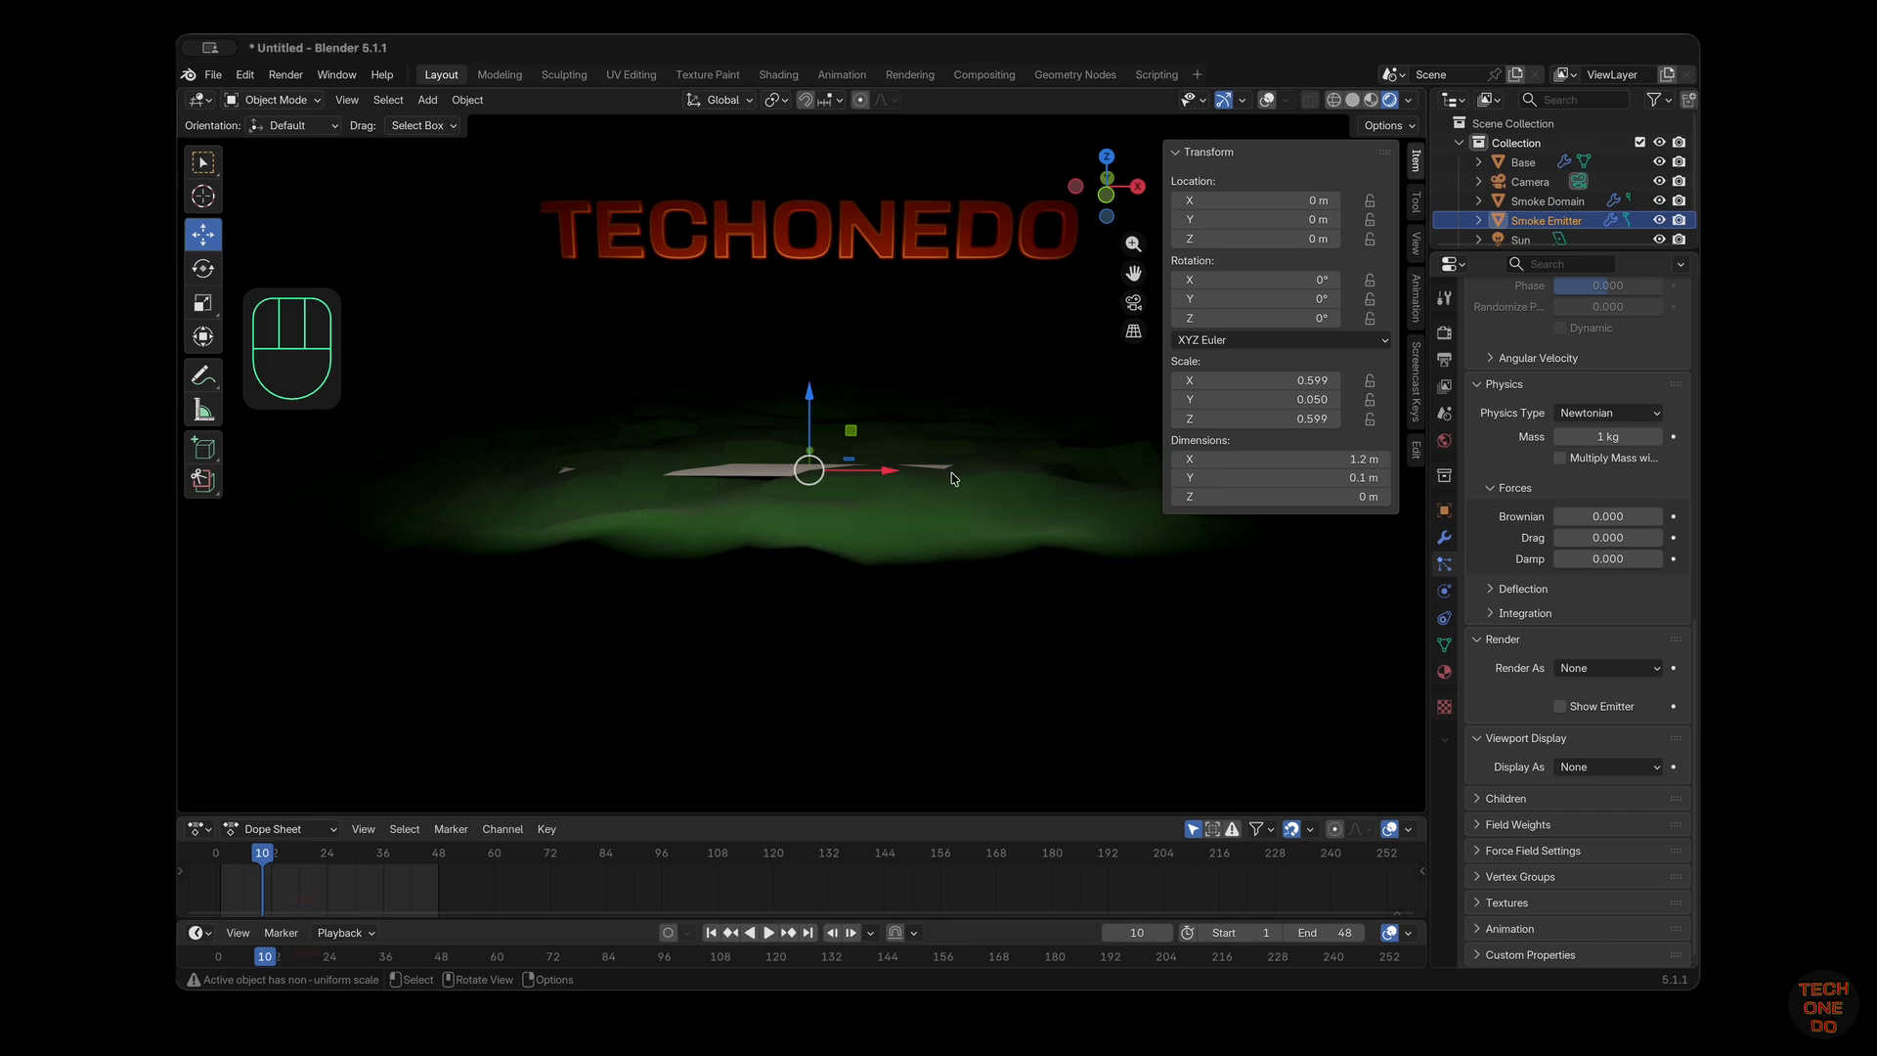
pyautogui.click(1133, 302)
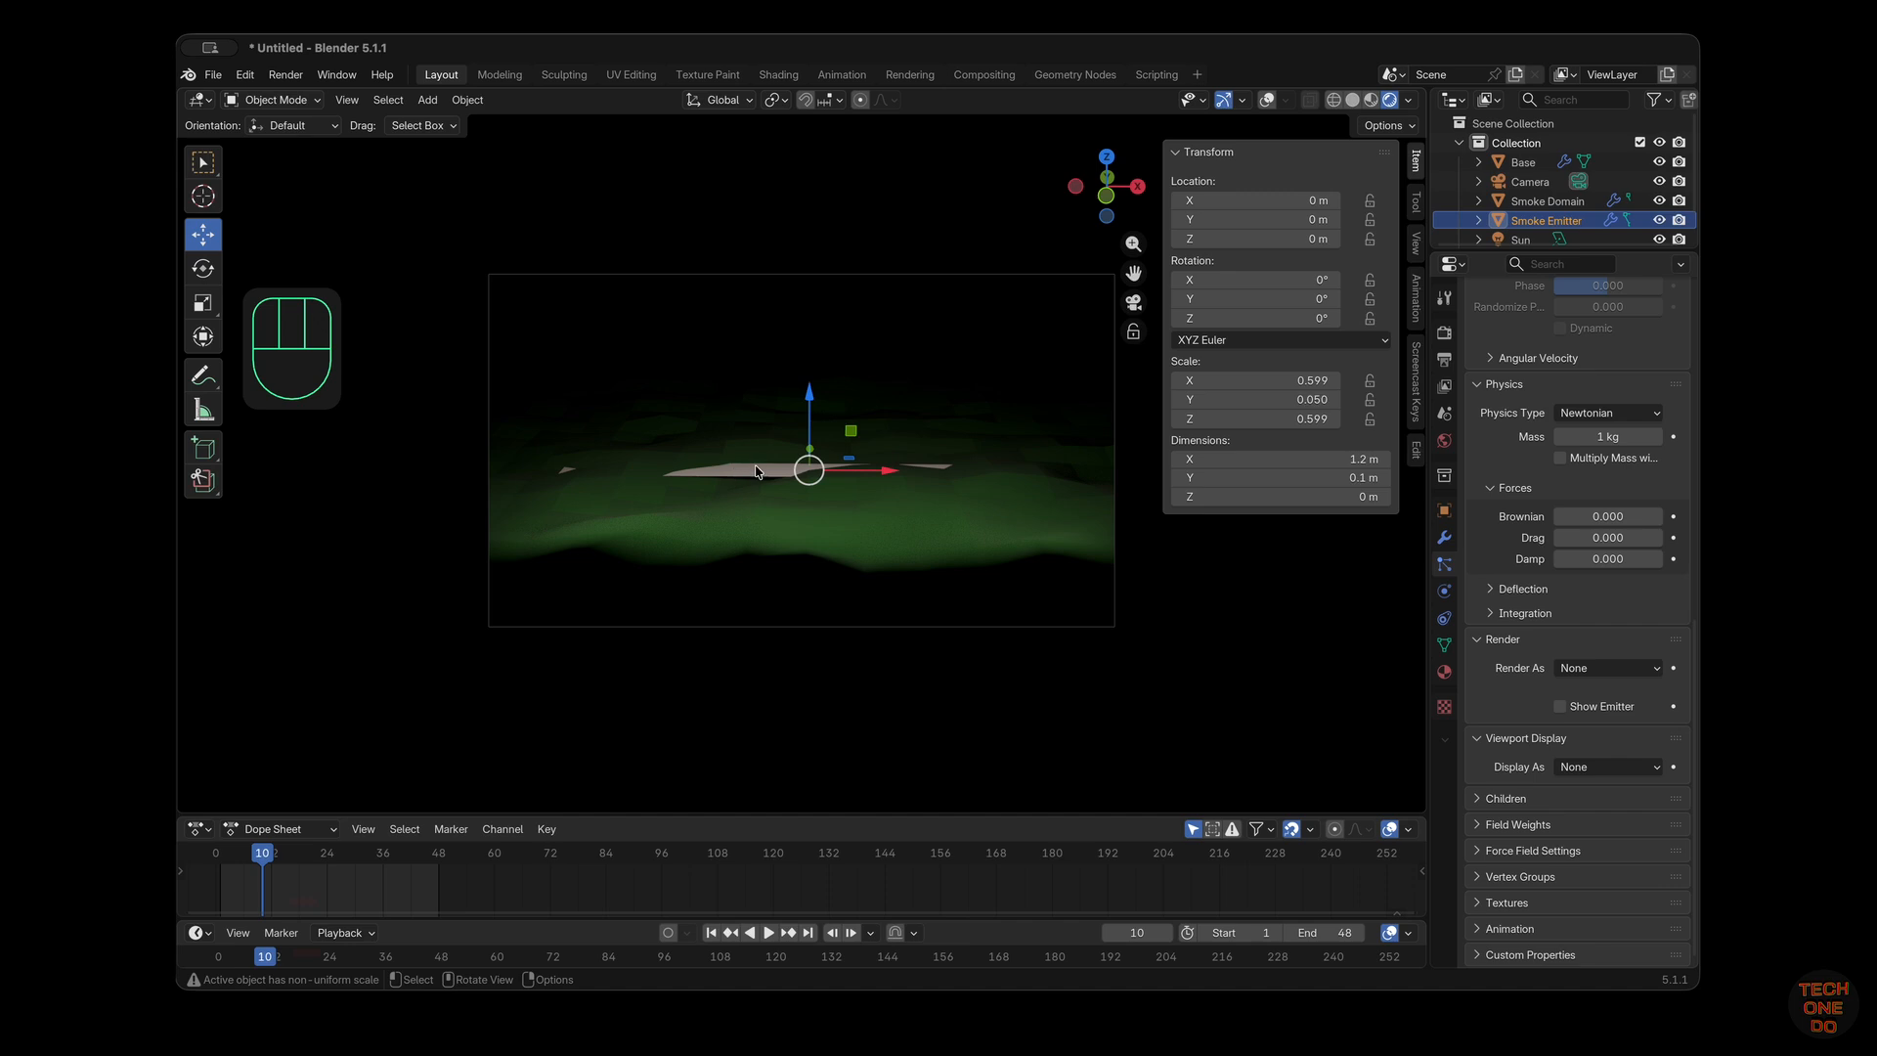
# Look over the Smoke Emitter particles' viewport display types and set Render As to Object
pyautogui.click(1621, 769)
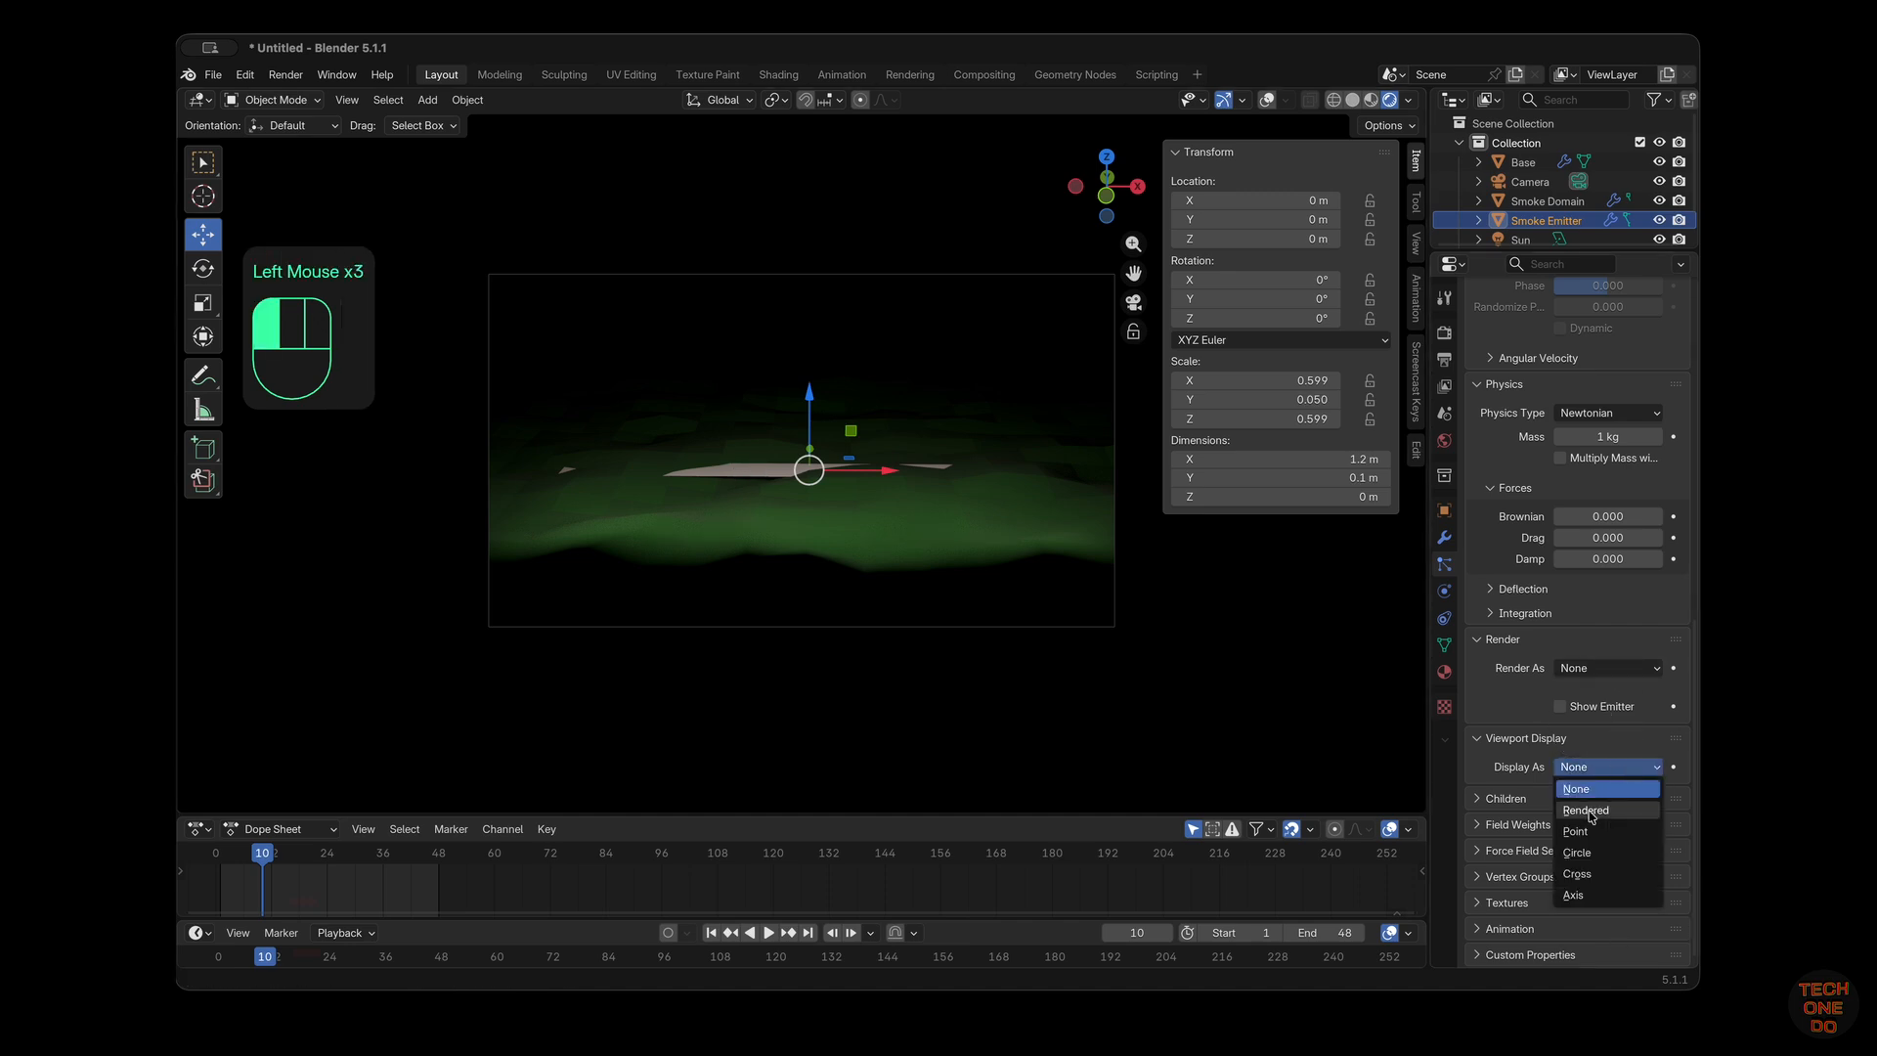
pyautogui.click(1595, 671)
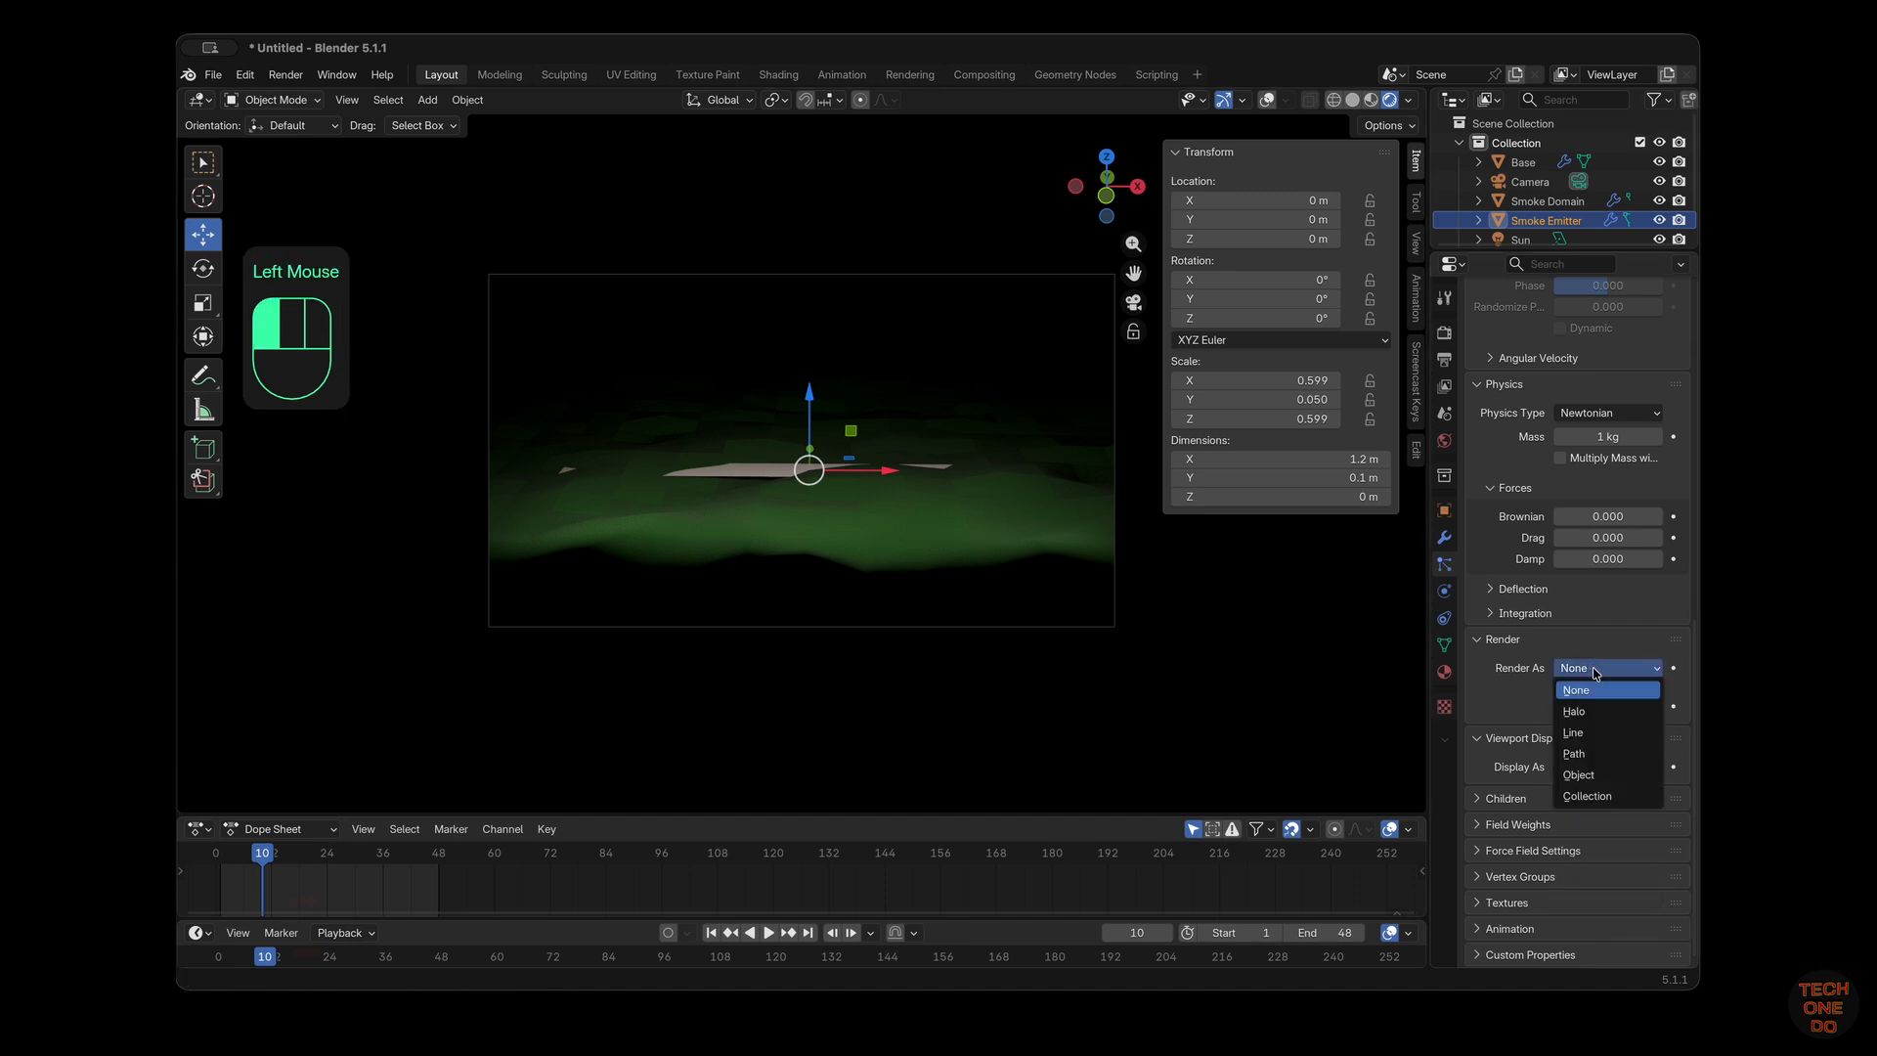
pyautogui.click(1599, 776)
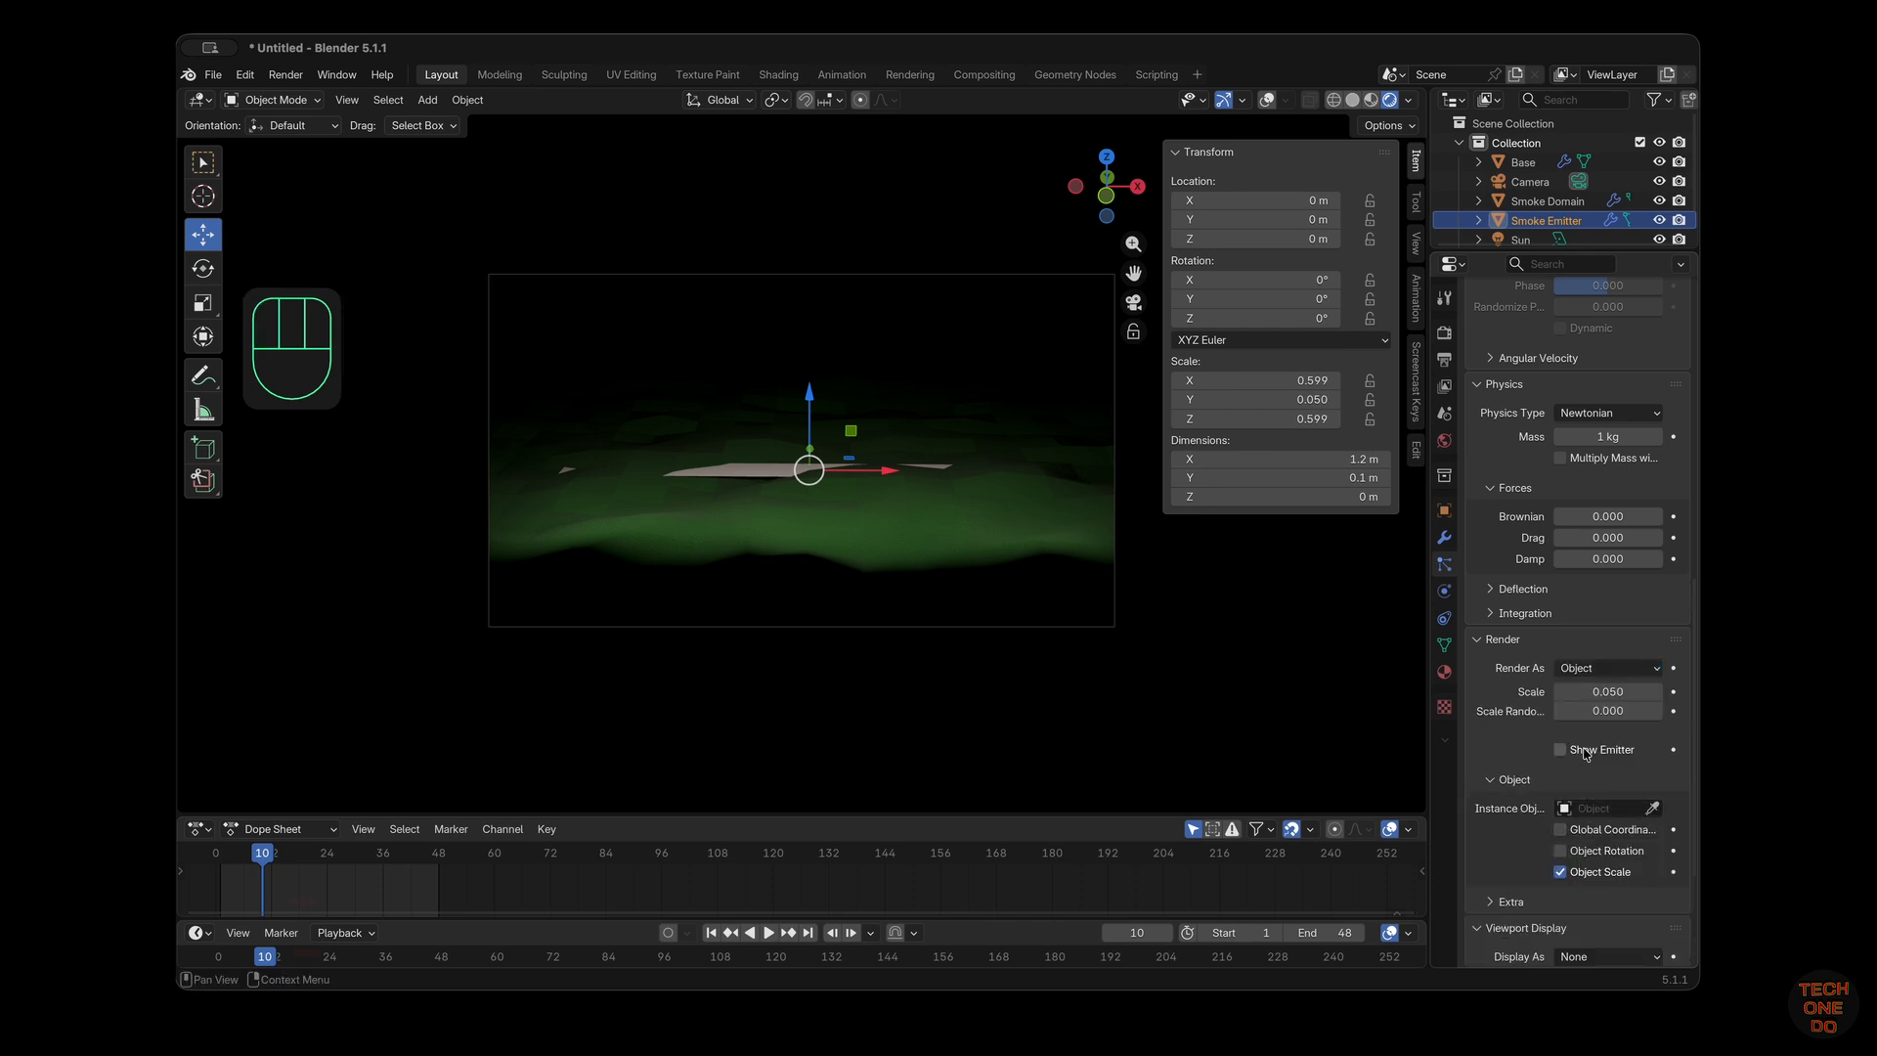
# Set the Smoke Emitter particles' viewport display to Rendered with its Show Emitter turned off, and set Render As to None
pyautogui.scroll(-4, 1586, 758)
pyautogui.click(1601, 800)
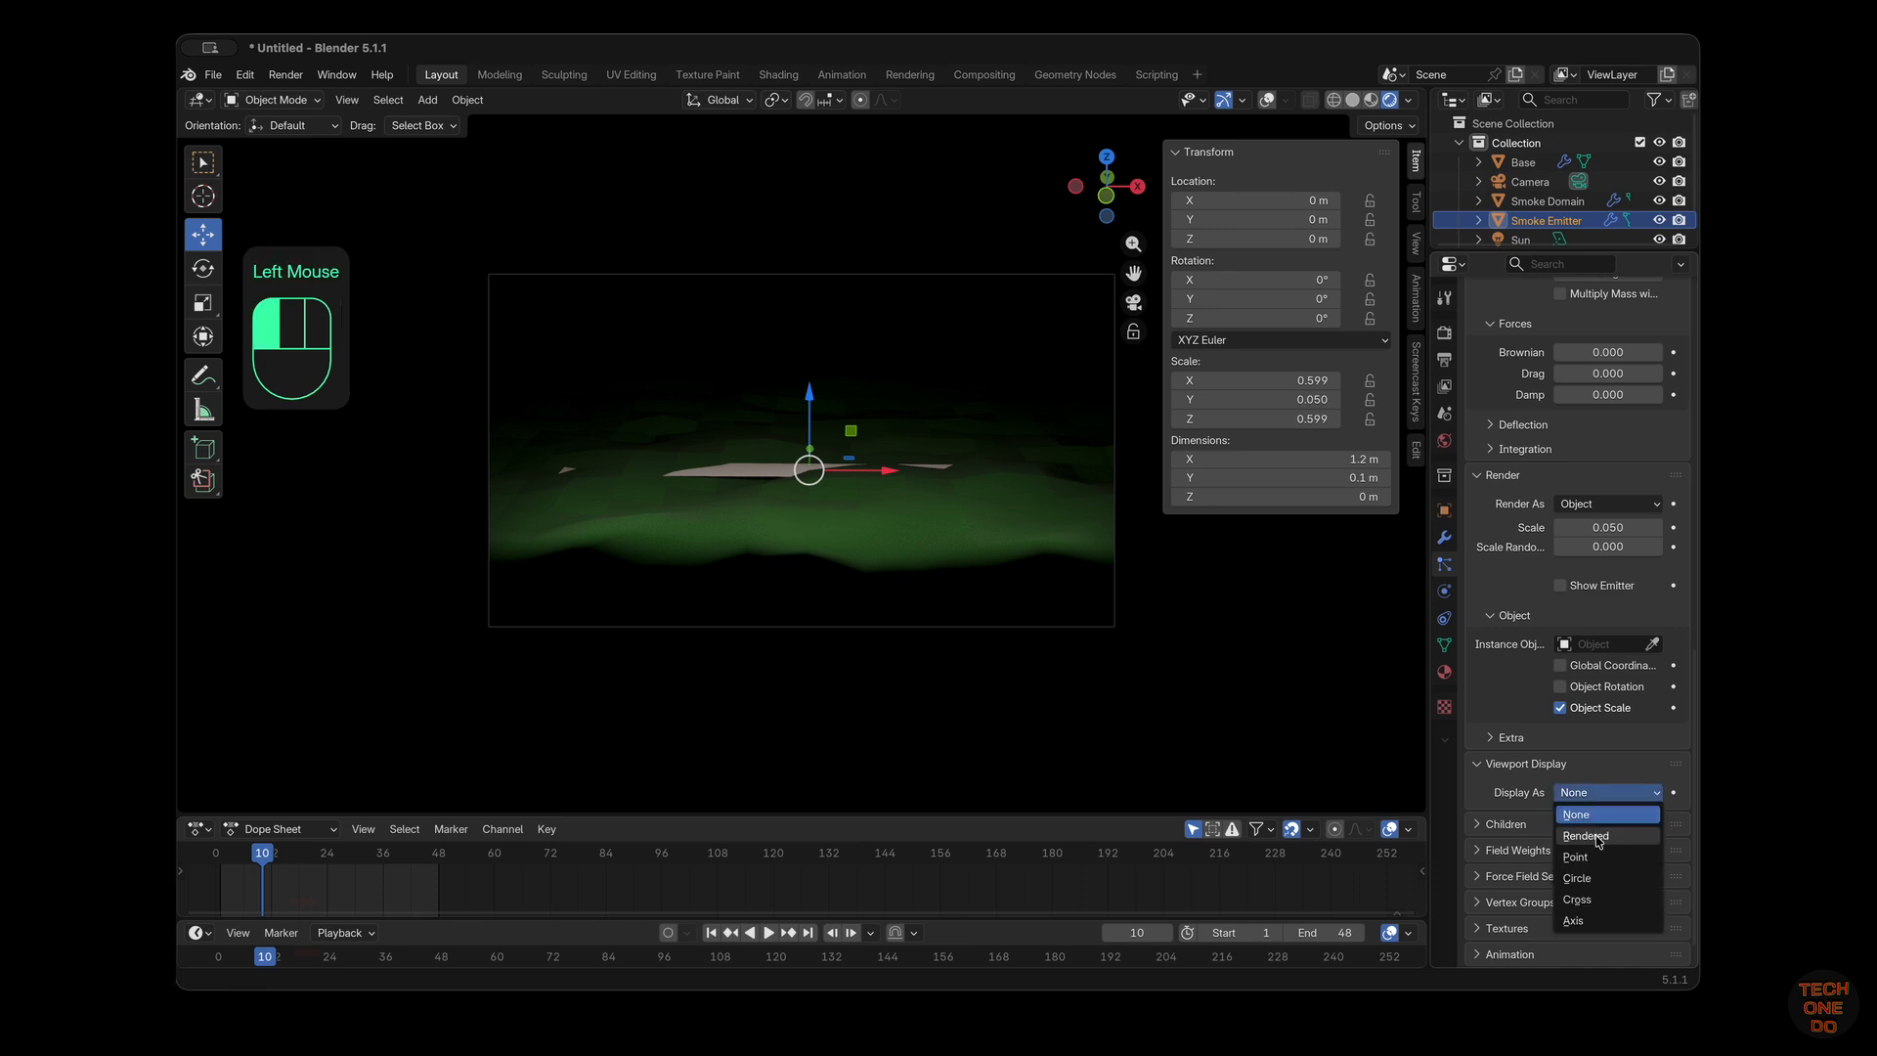
pyautogui.click(1597, 838)
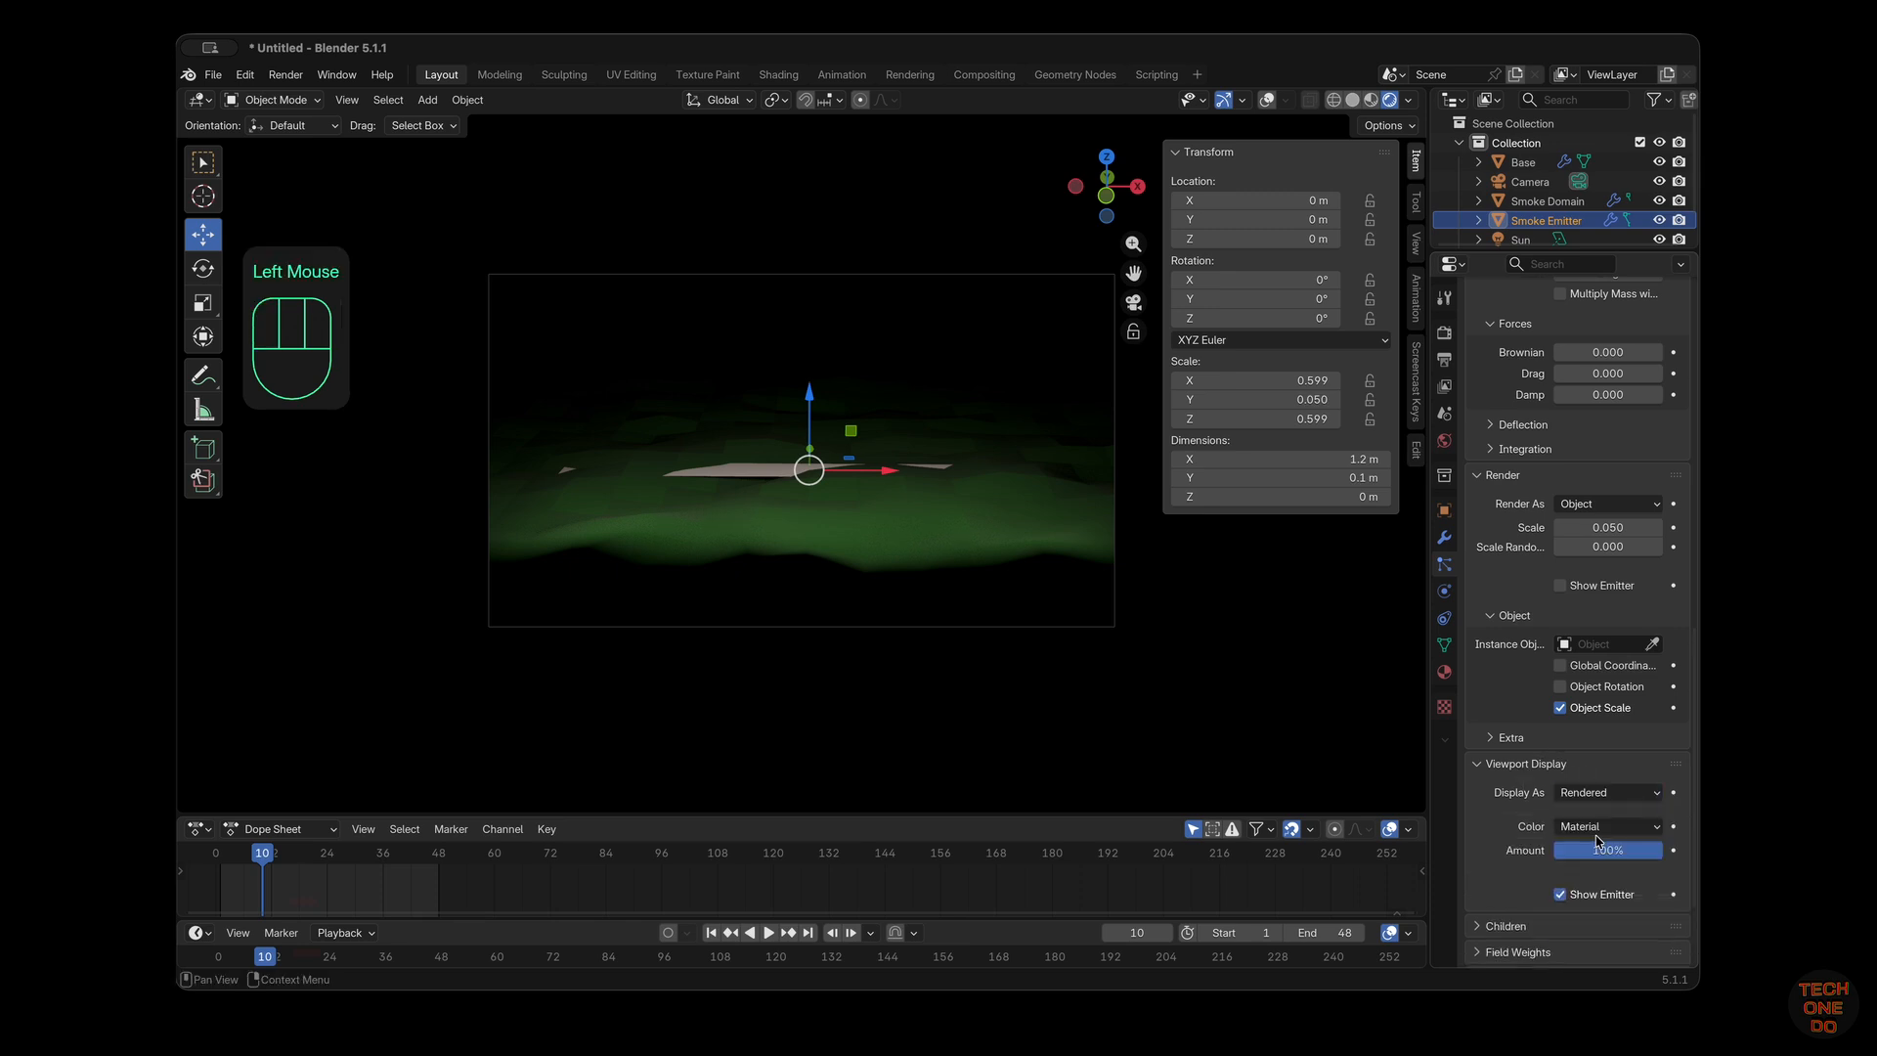
pyautogui.click(1561, 896)
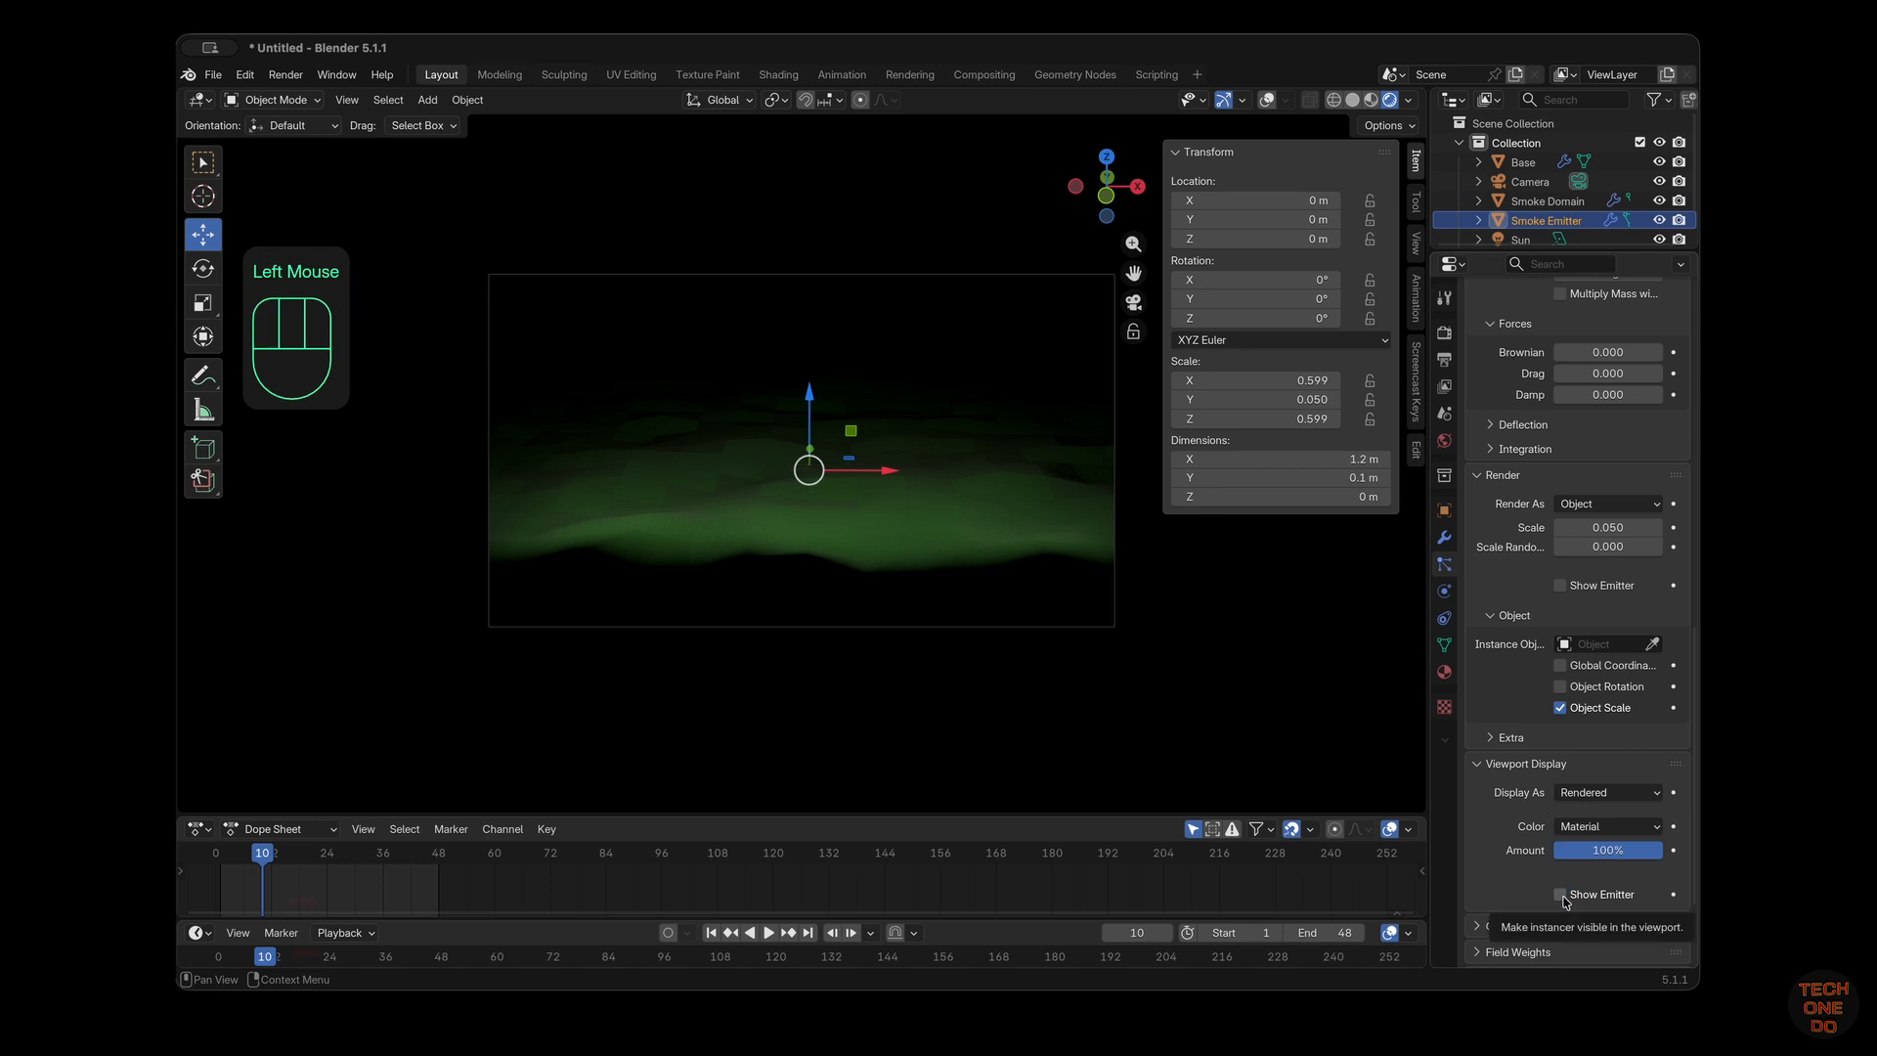
pyautogui.click(1633, 506)
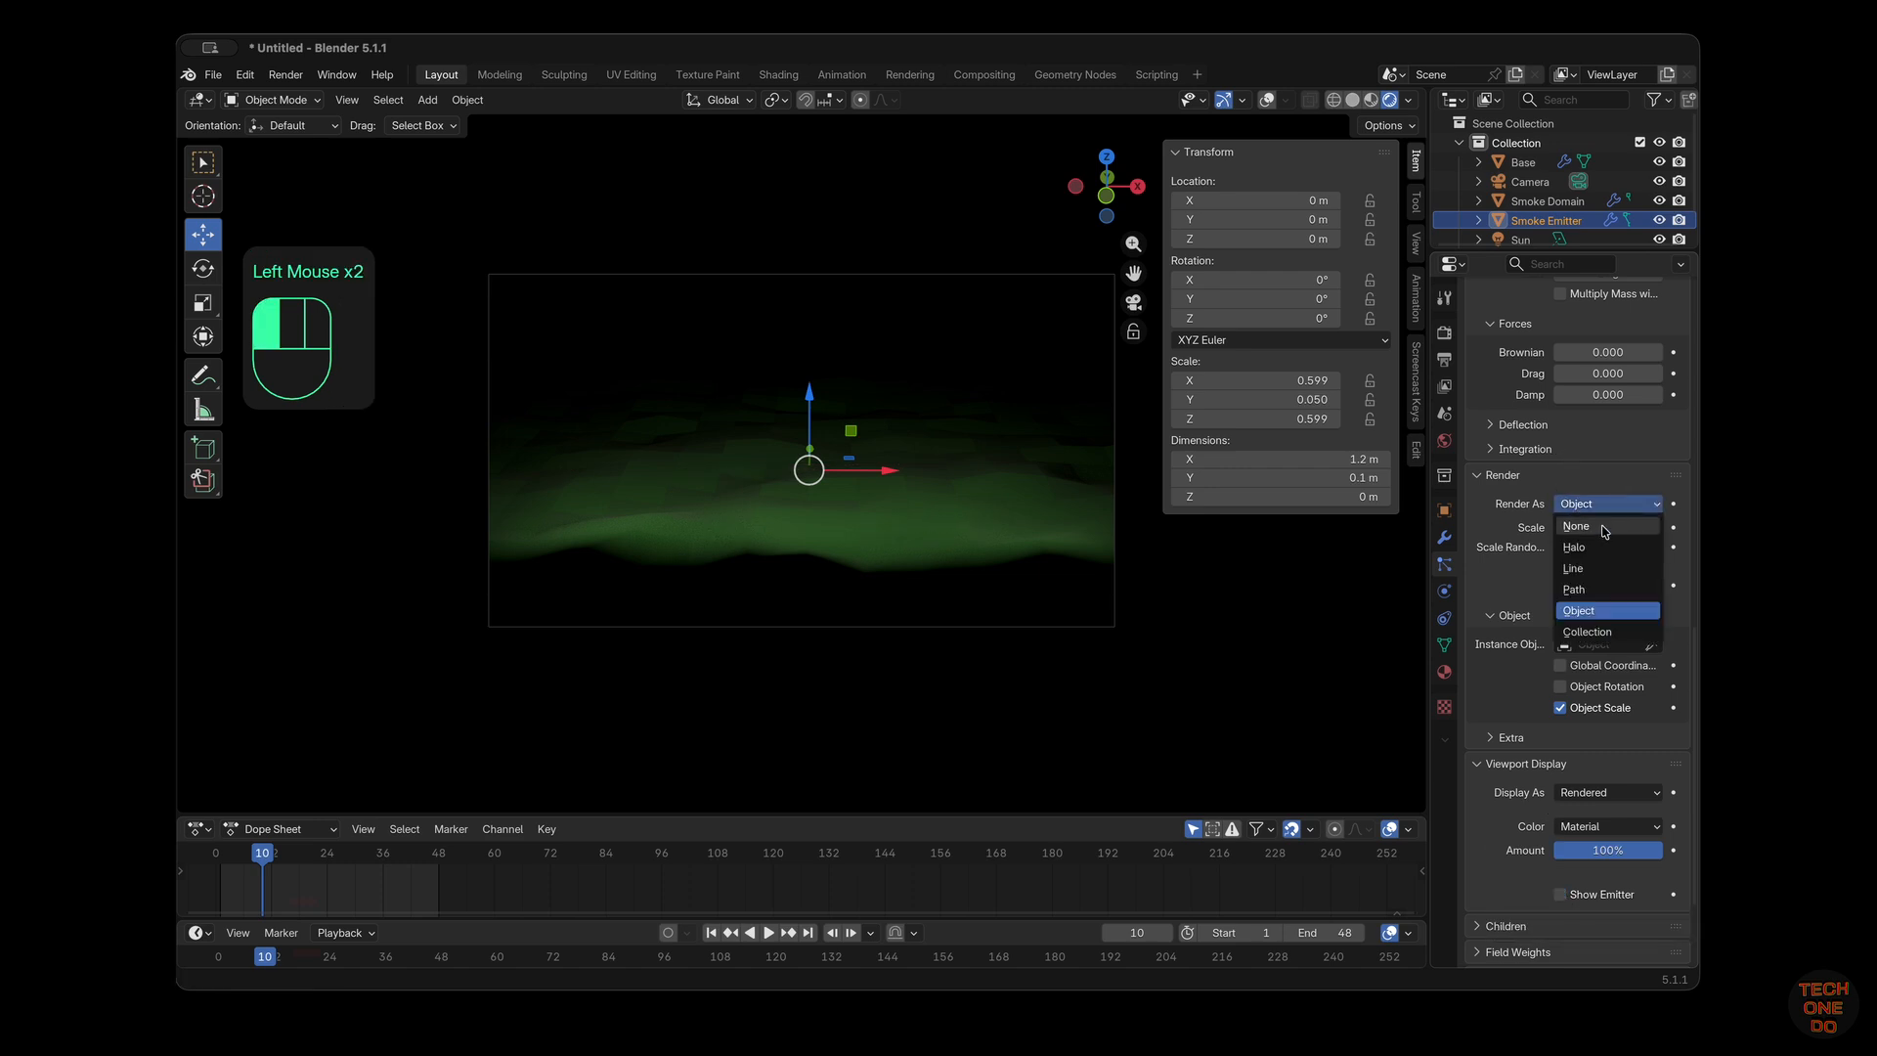
pyautogui.click(1601, 533)
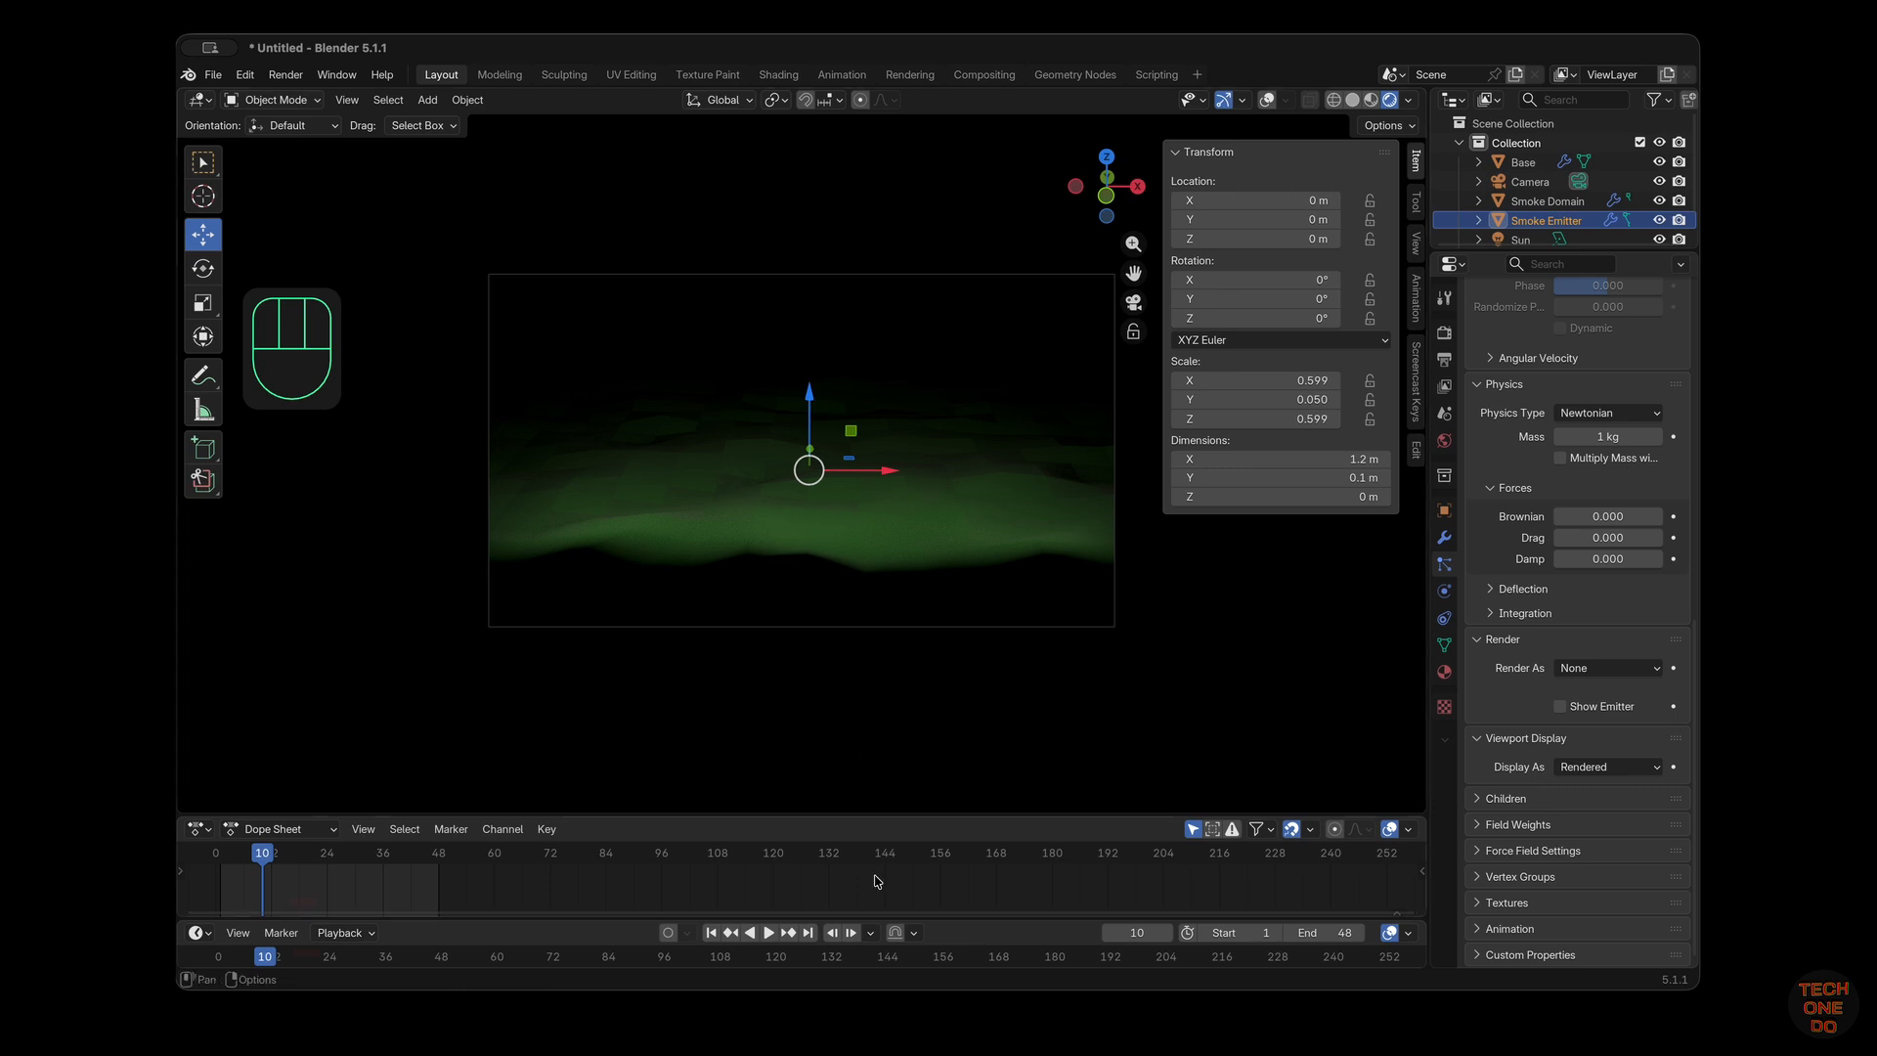
# Play the animation from the first frame to check the text drop with the emitter hidden, stopping at about frame 39
pyautogui.click(713, 934)
pyautogui.click(768, 932)
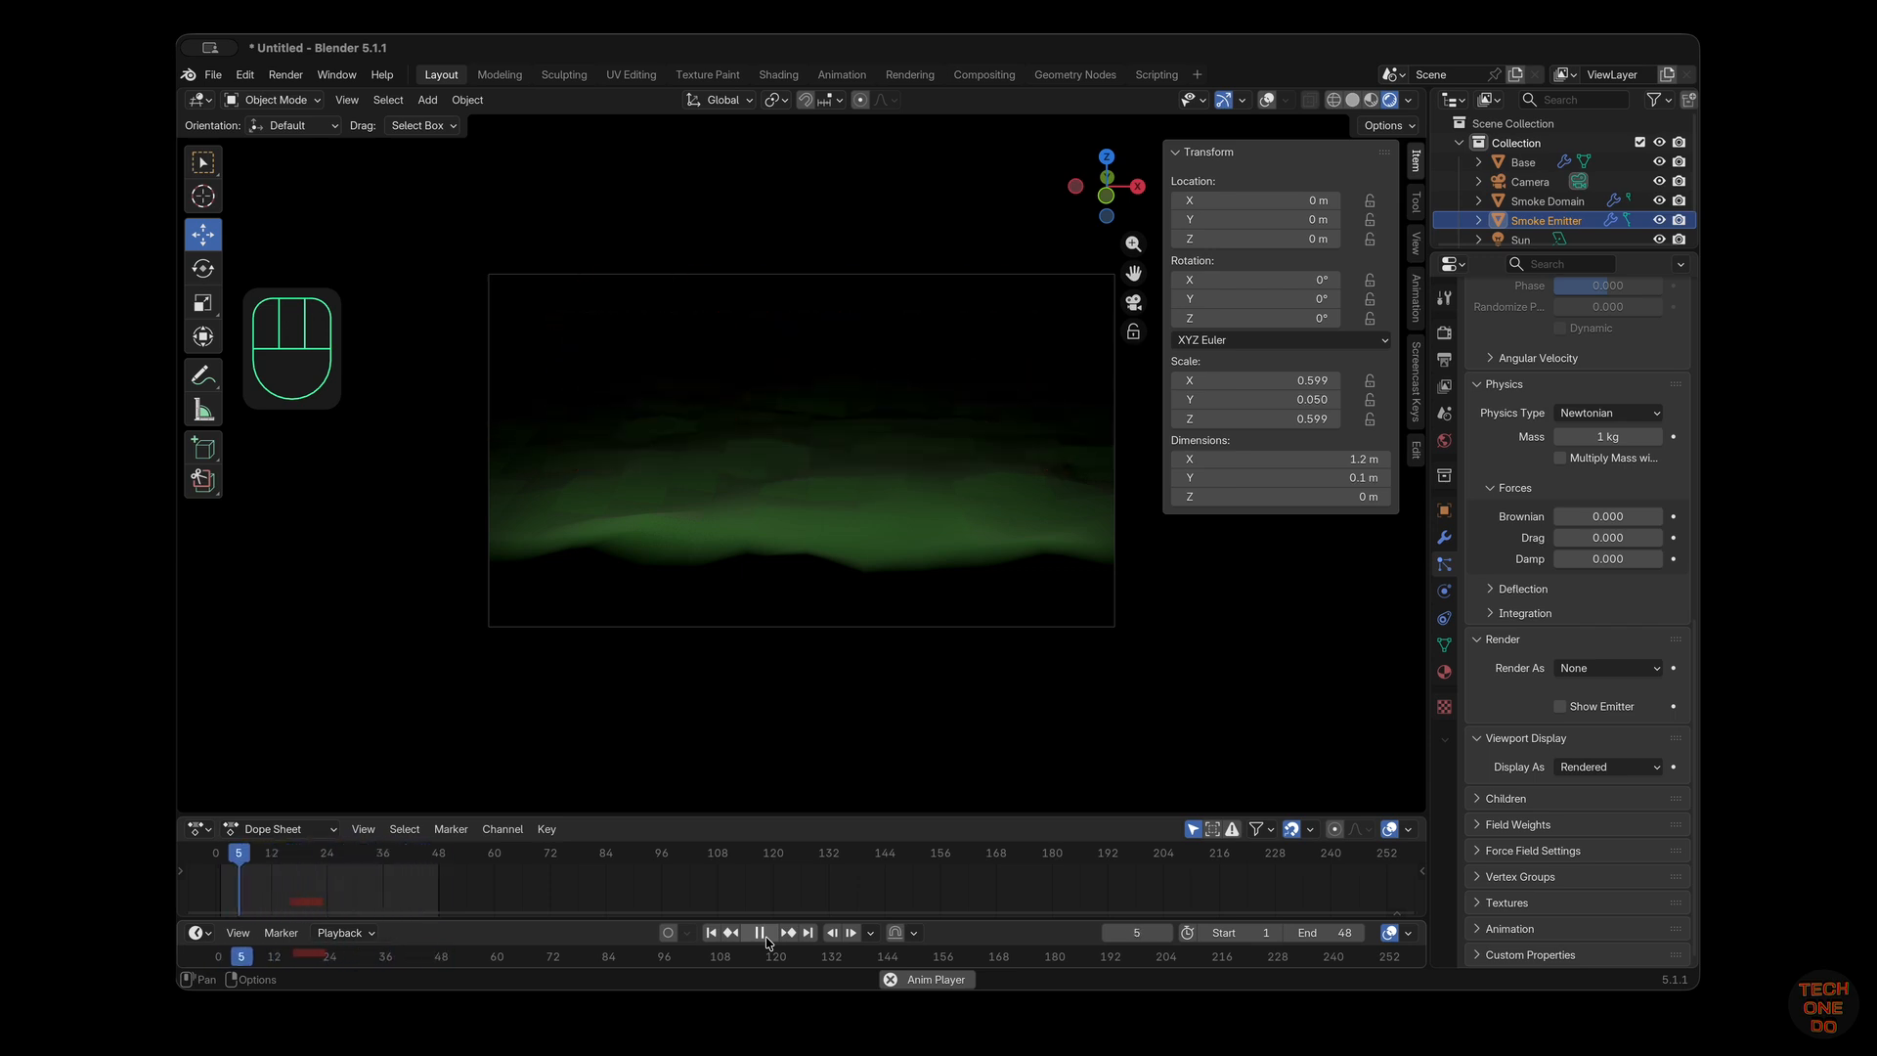
pyautogui.click(767, 938)
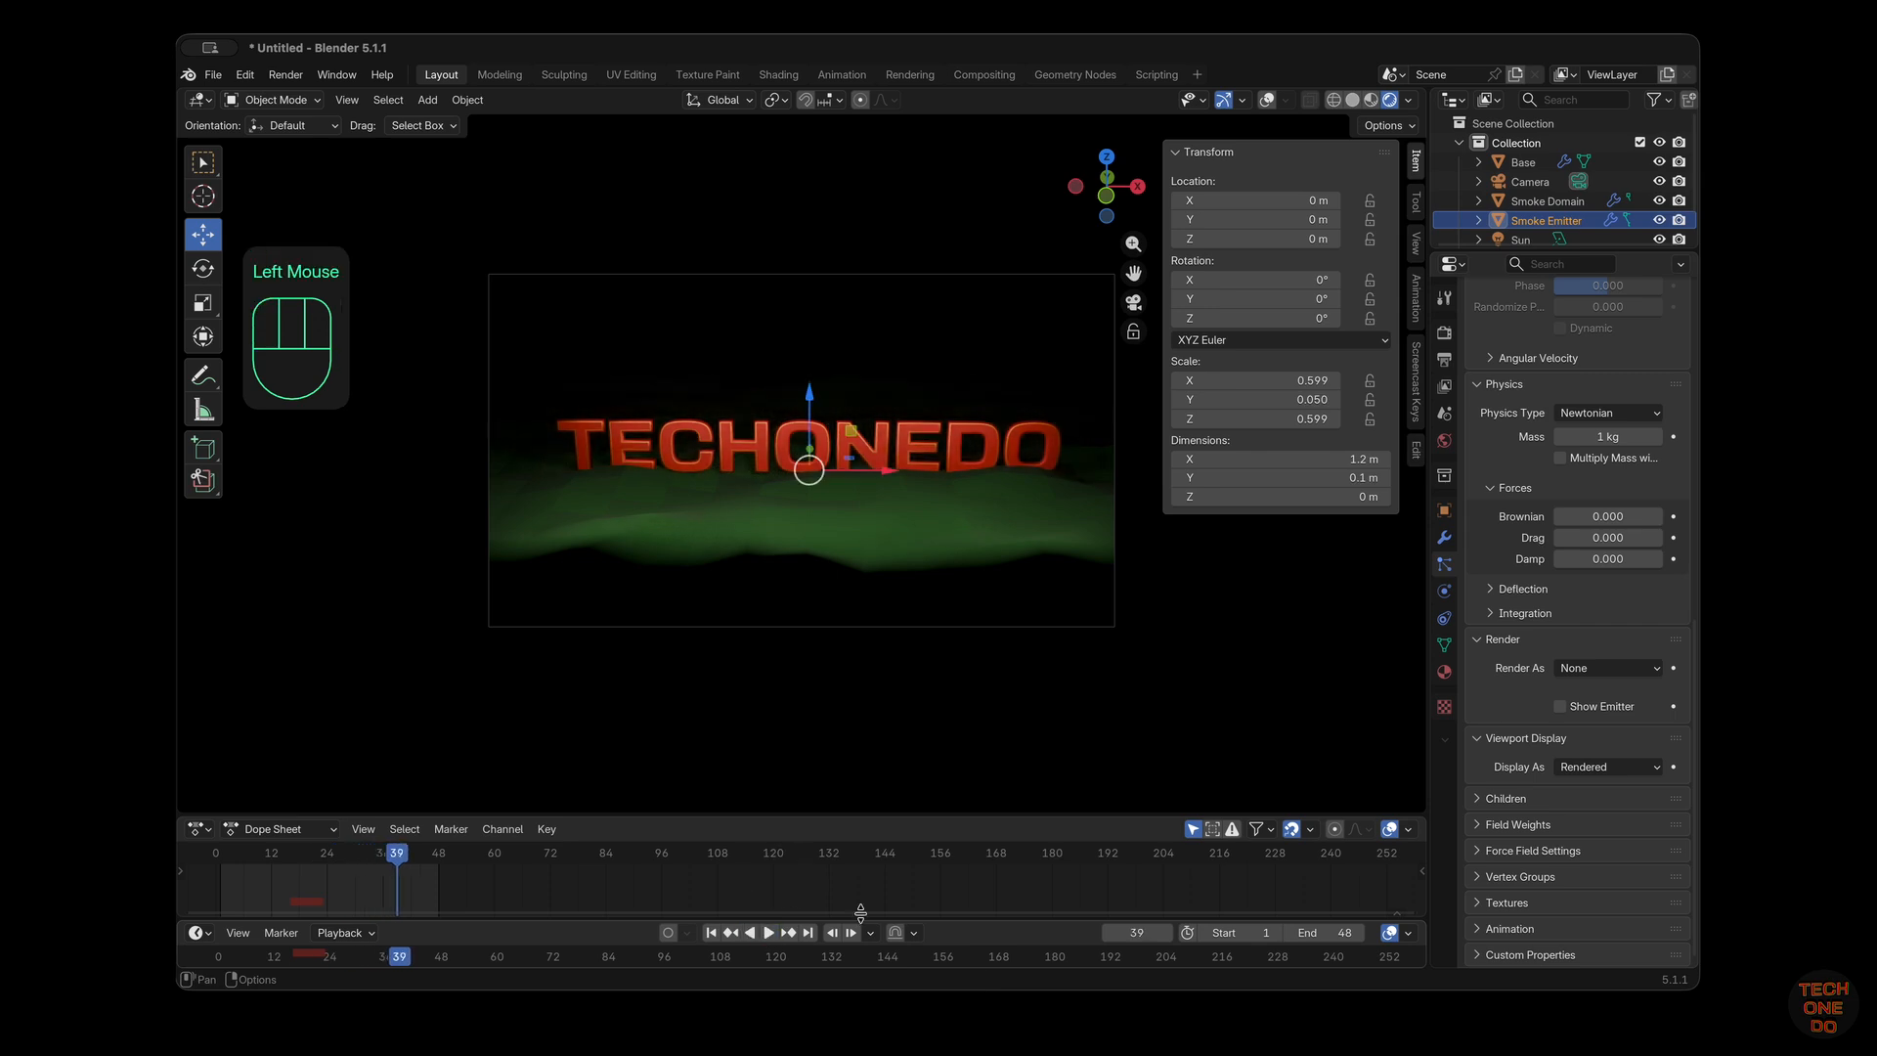